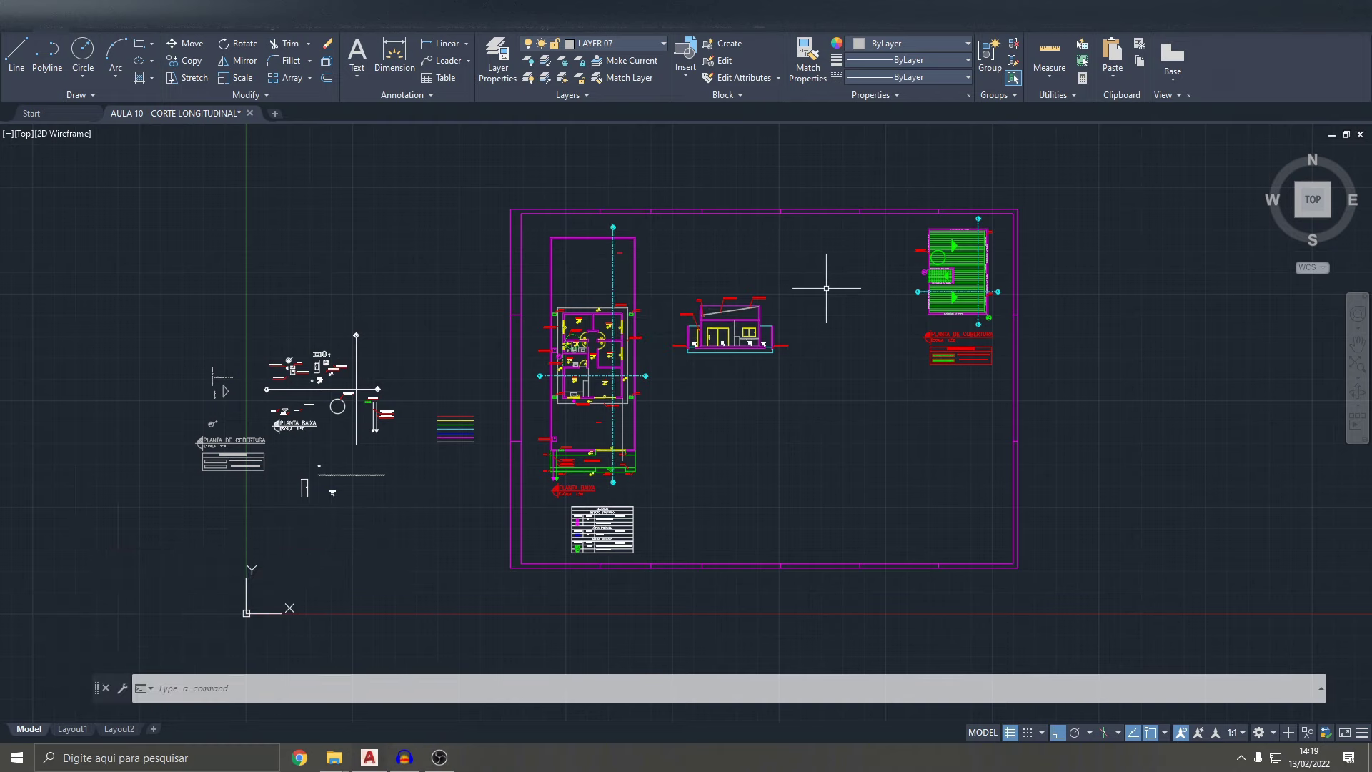
# - Copy the whole PLANTA BAIXA floor plan and paste it to the right of the sheet
pyautogui.moveTo(849, 300); pyautogui.dragTo(751, 271, button='middle')
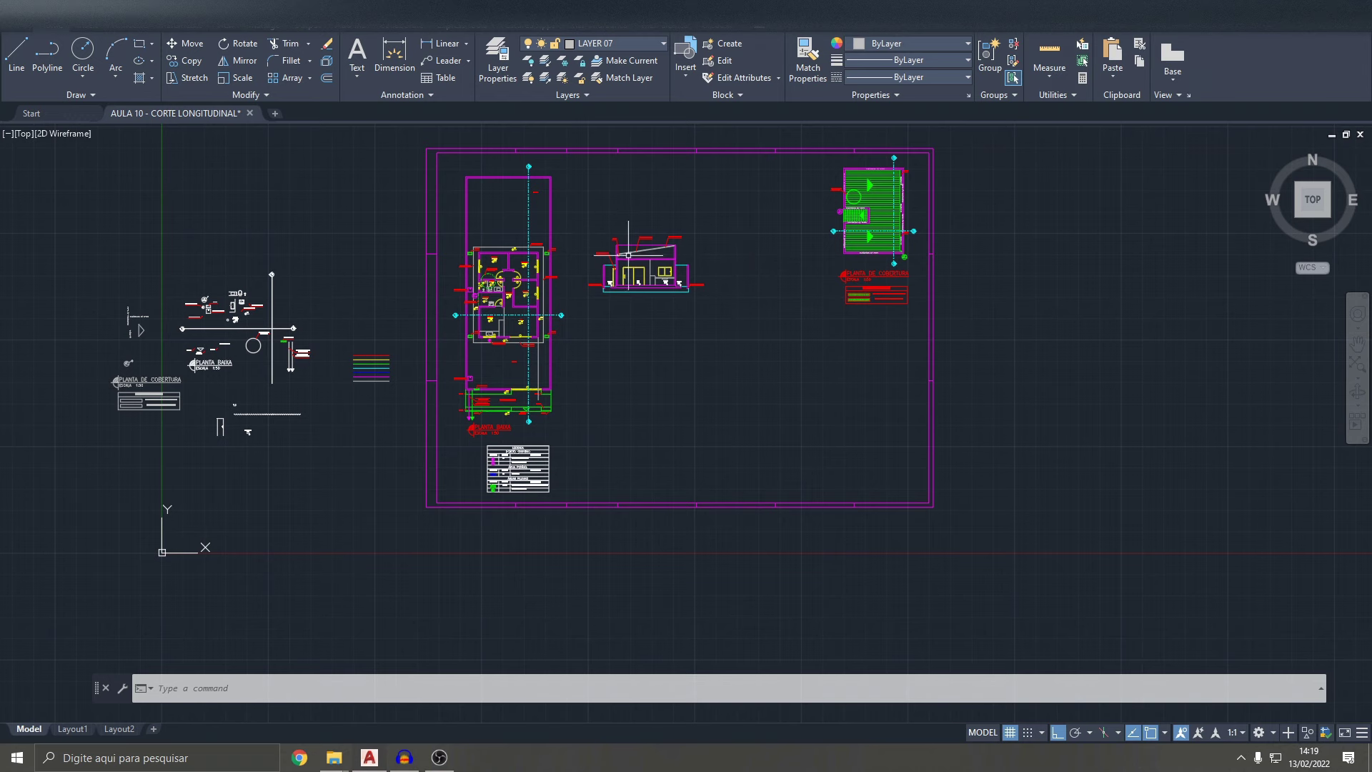
pyautogui.scroll(4, 628, 254)
pyautogui.scroll(3, 644, 264)
pyautogui.scroll(-2, 678, 261)
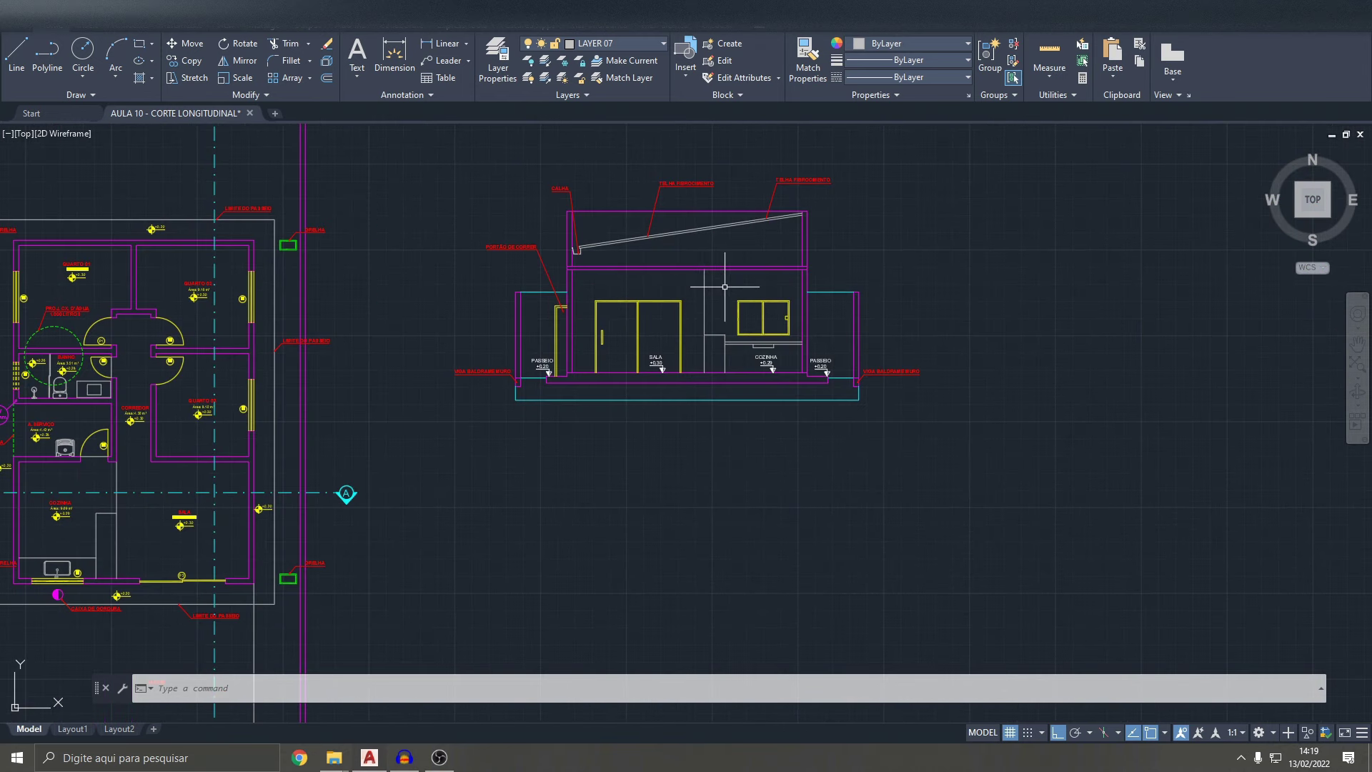
pyautogui.scroll(-4, 775, 297)
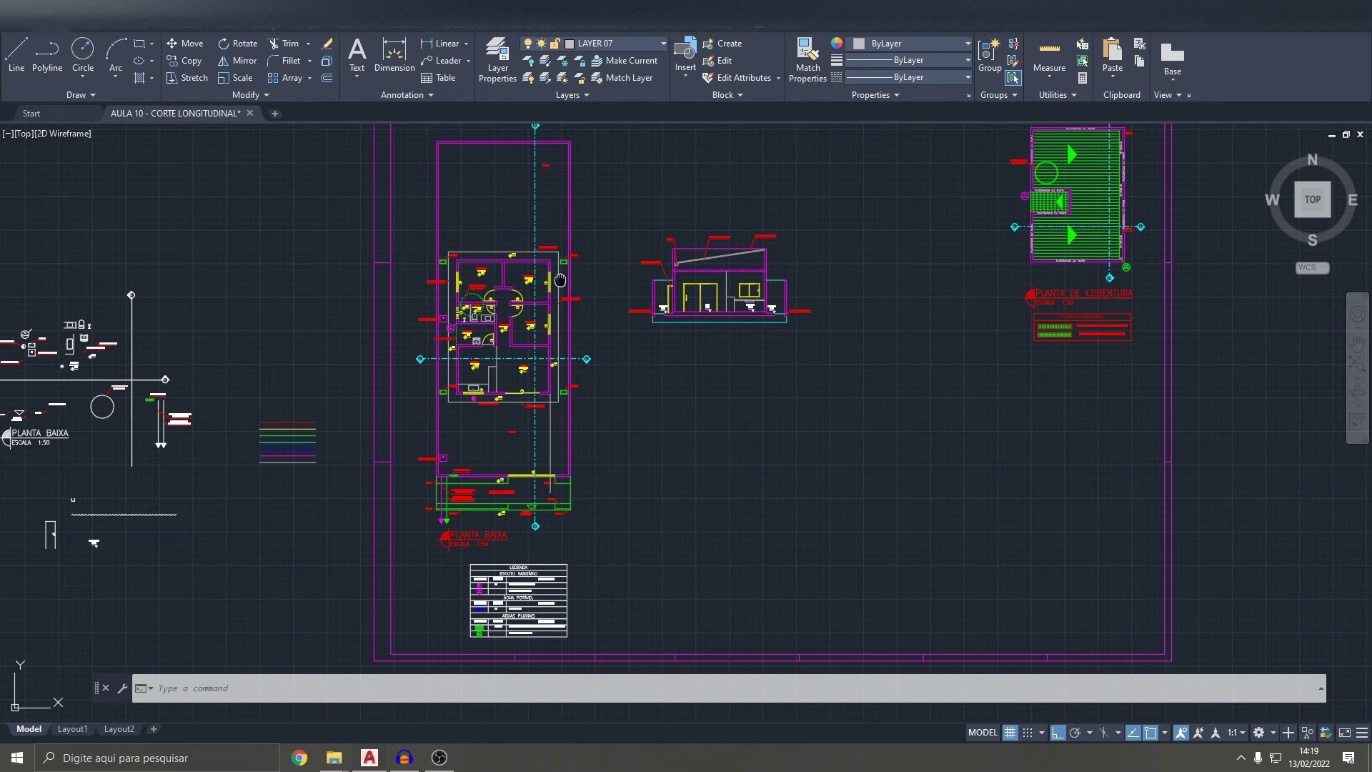
pyautogui.moveTo(657, 243); pyautogui.dragTo(662, 276, button='middle')
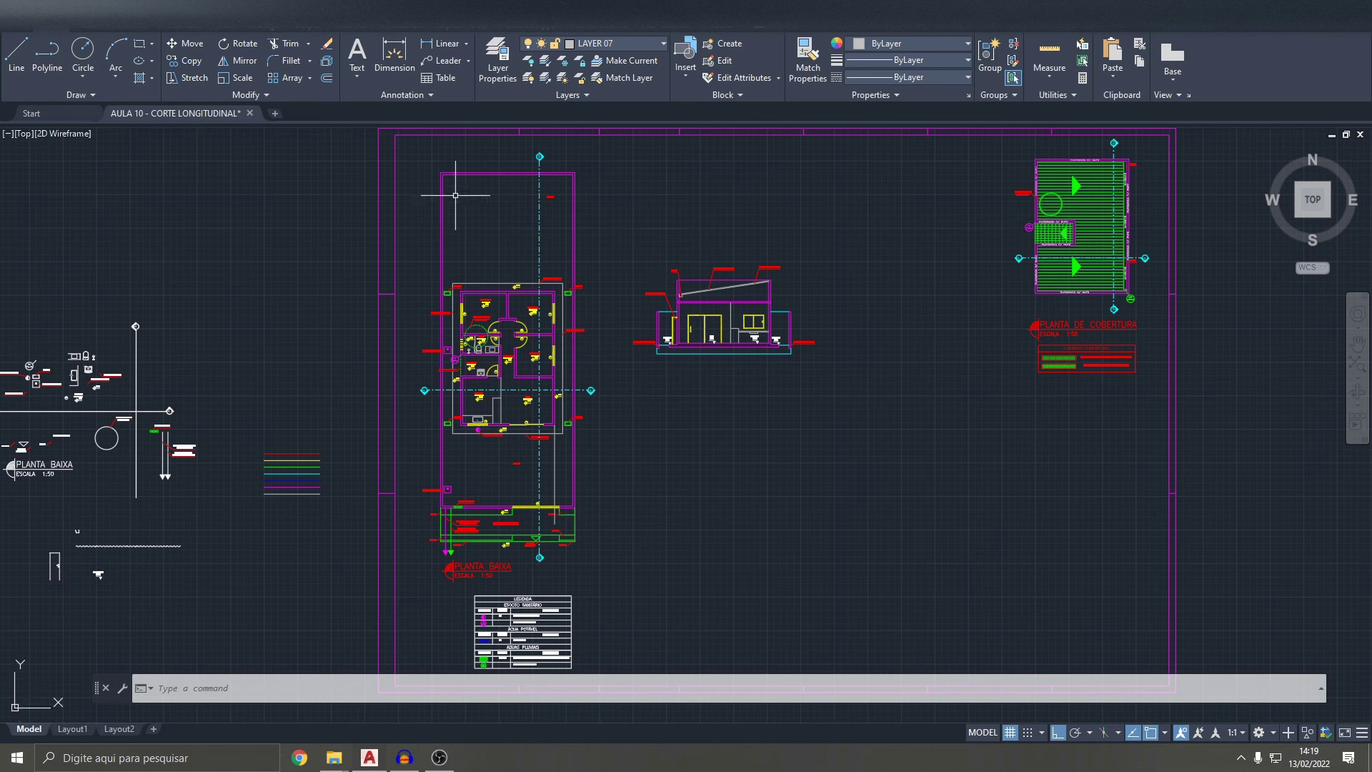
pyautogui.click(409, 140)
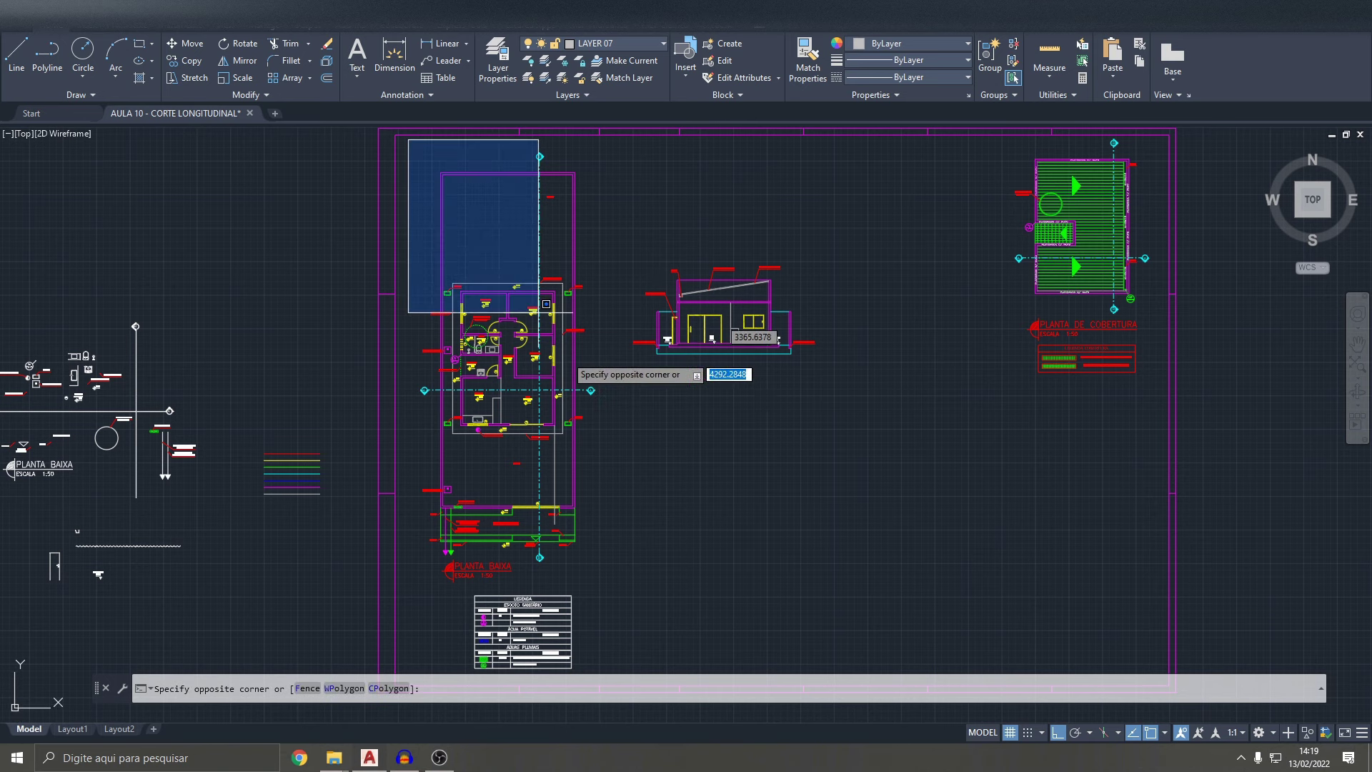
pyautogui.click(612, 578)
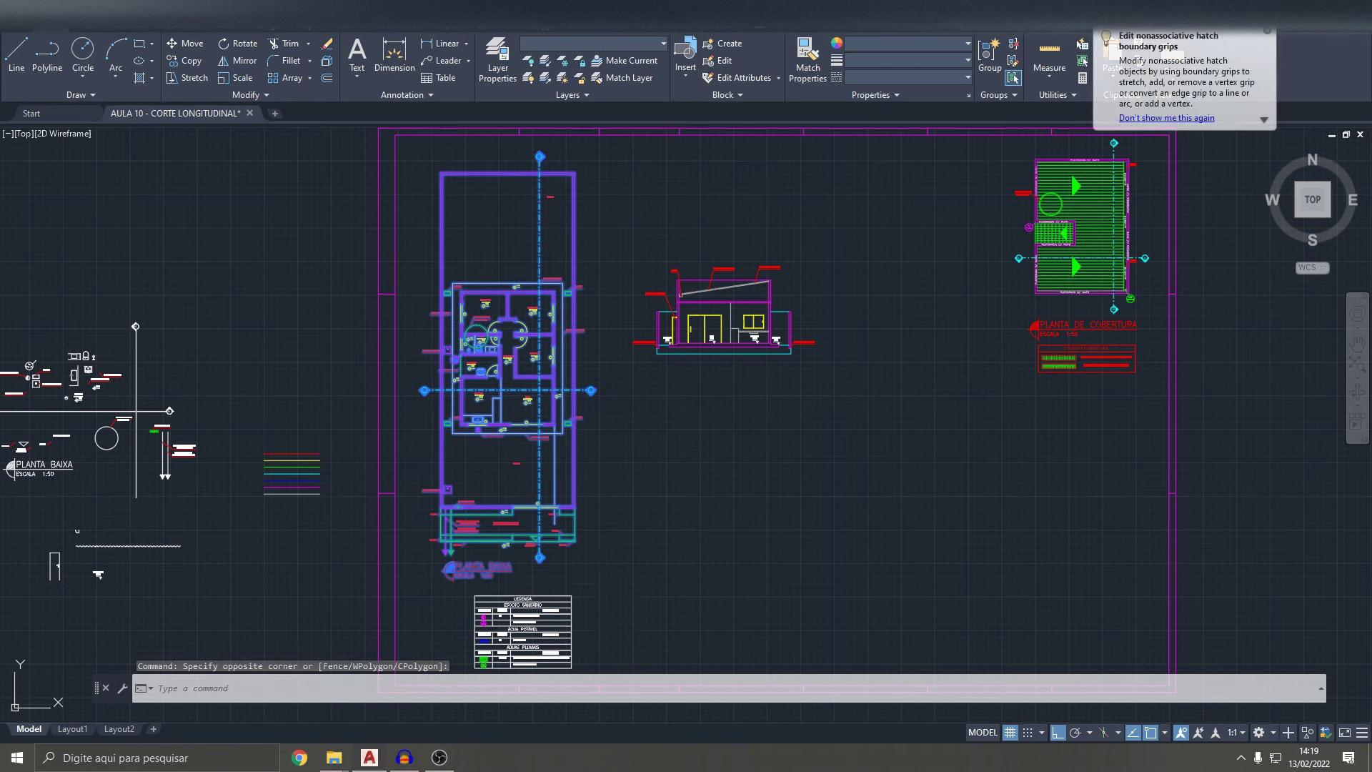
pyautogui.hotkey('ctrl', 'c')
pyautogui.hotkey('ctrl', 'v')
pyautogui.scroll(-4, 43, 386)
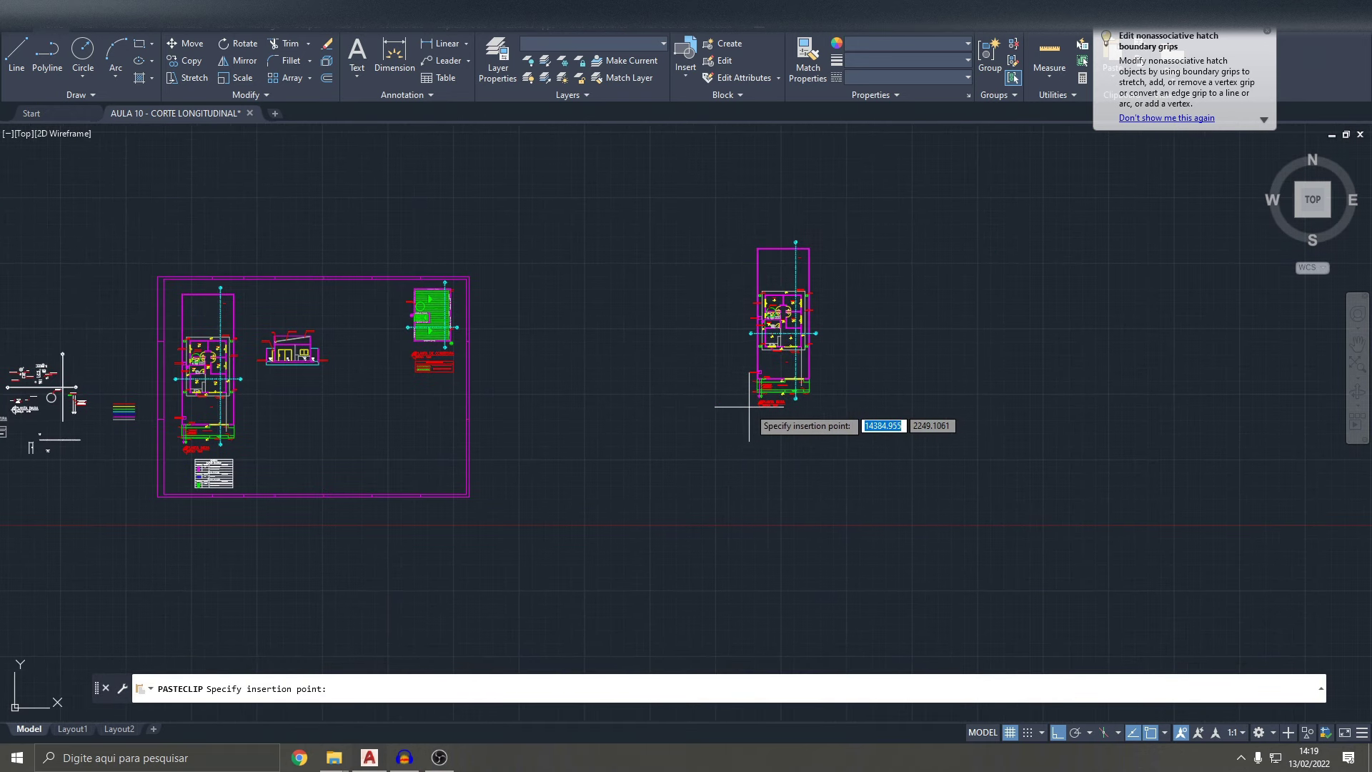
pyautogui.click(696, 214)
# - Rotate the pasted plan copy 90° about a picked base point
pyautogui.click(886, 485)
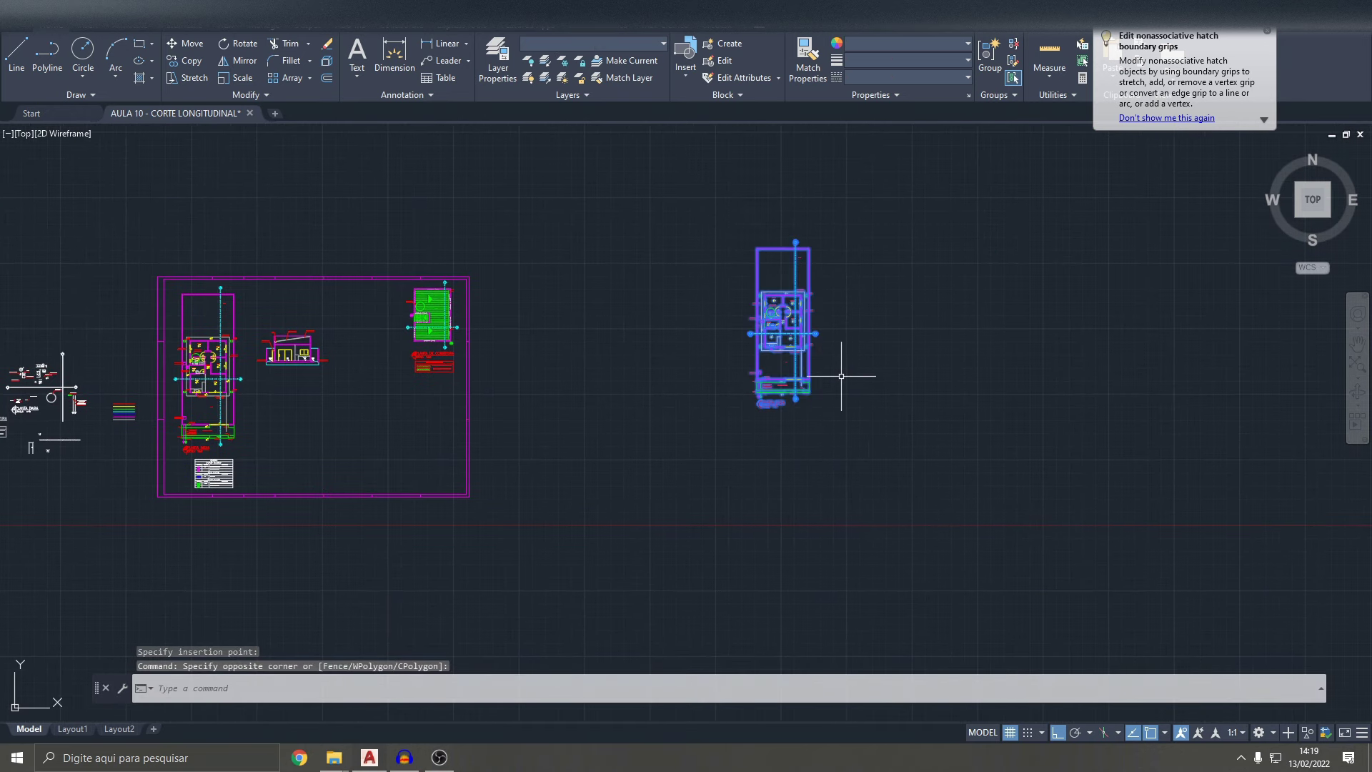
pyautogui.write('ro')
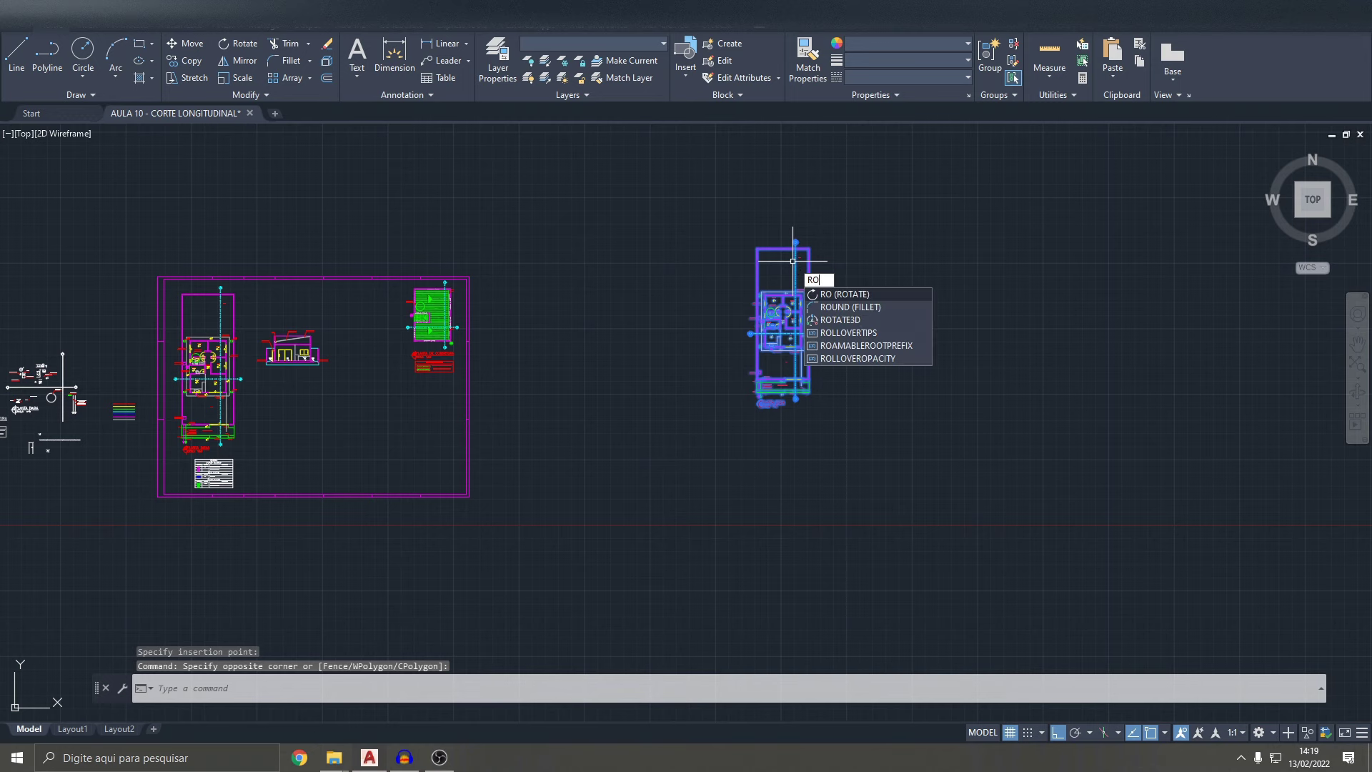
pyautogui.press('Return')
pyautogui.scroll(2, 755, 333)
pyautogui.scroll(2, 749, 329)
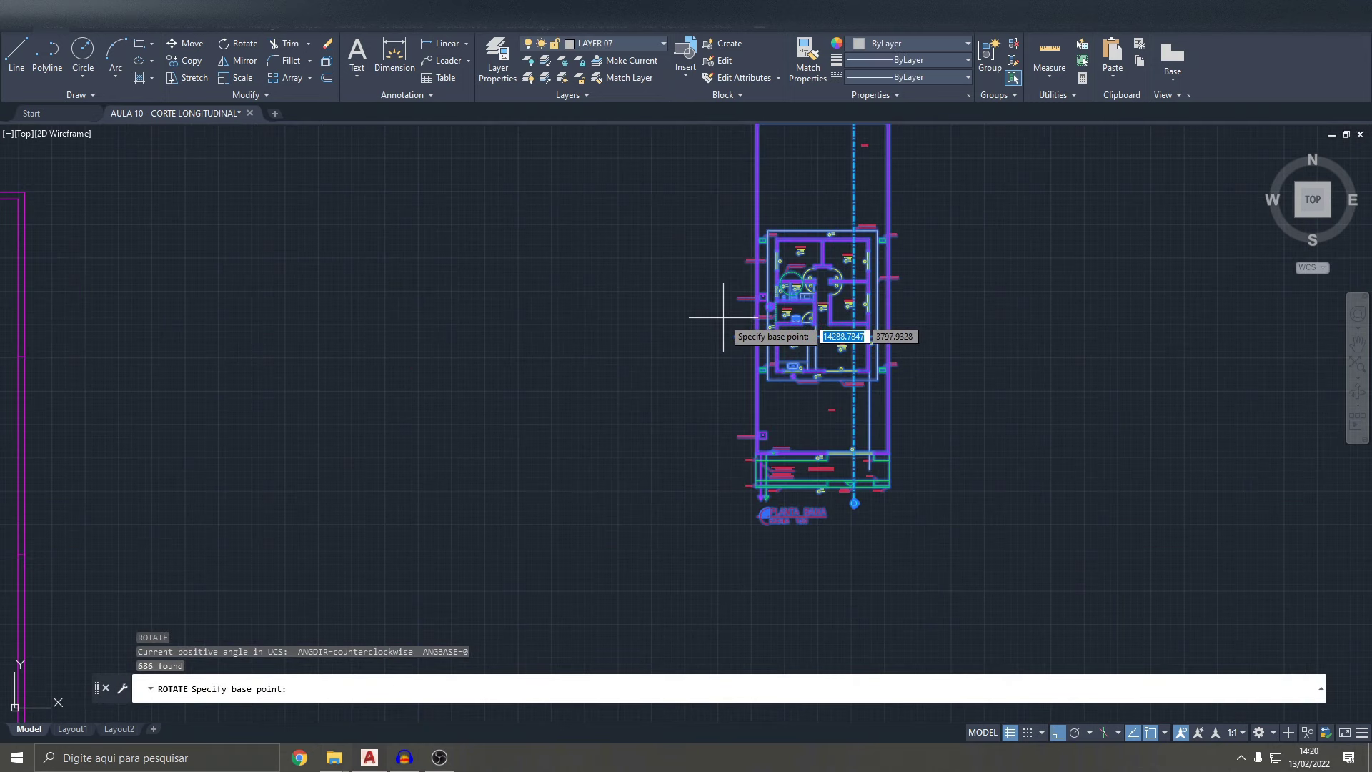
pyautogui.scroll(-2, 723, 317)
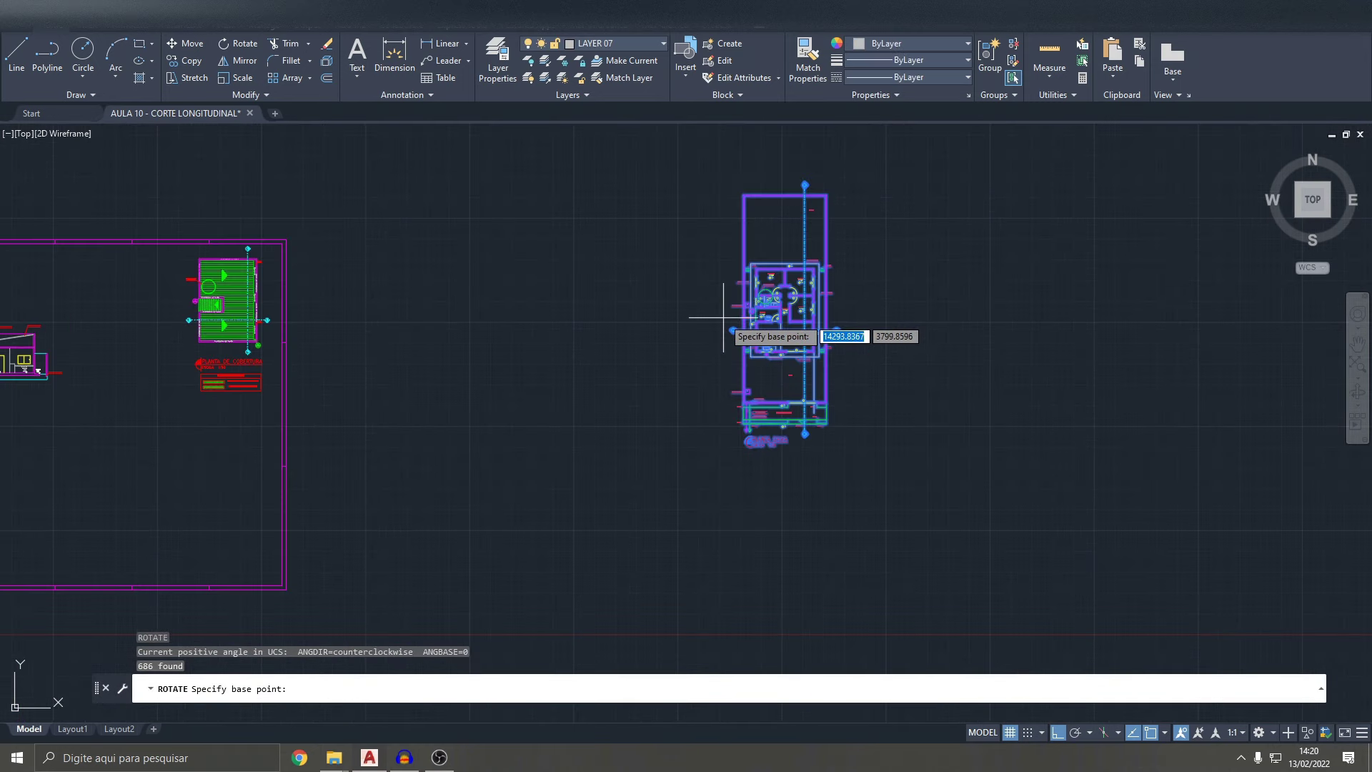
pyautogui.click(723, 318)
pyautogui.write('0')
pyautogui.press('Return')
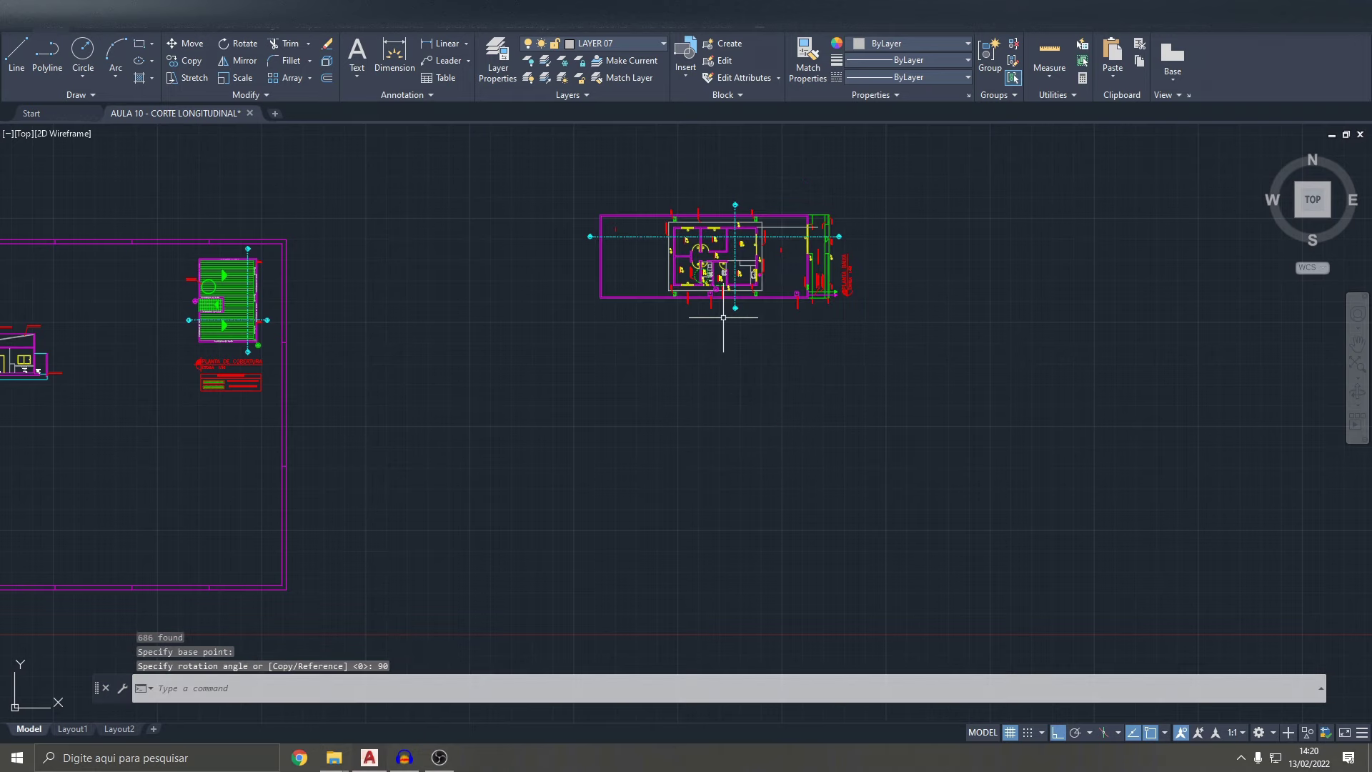
# - Recentre the view on the rotated plan copy and start the TR trim command
pyautogui.scroll(3, 600, 235)
pyautogui.scroll(3, 621, 229)
pyautogui.scroll(-2, 450, 380)
pyautogui.scroll(2, 375, 336)
pyautogui.scroll(-2, 395, 329)
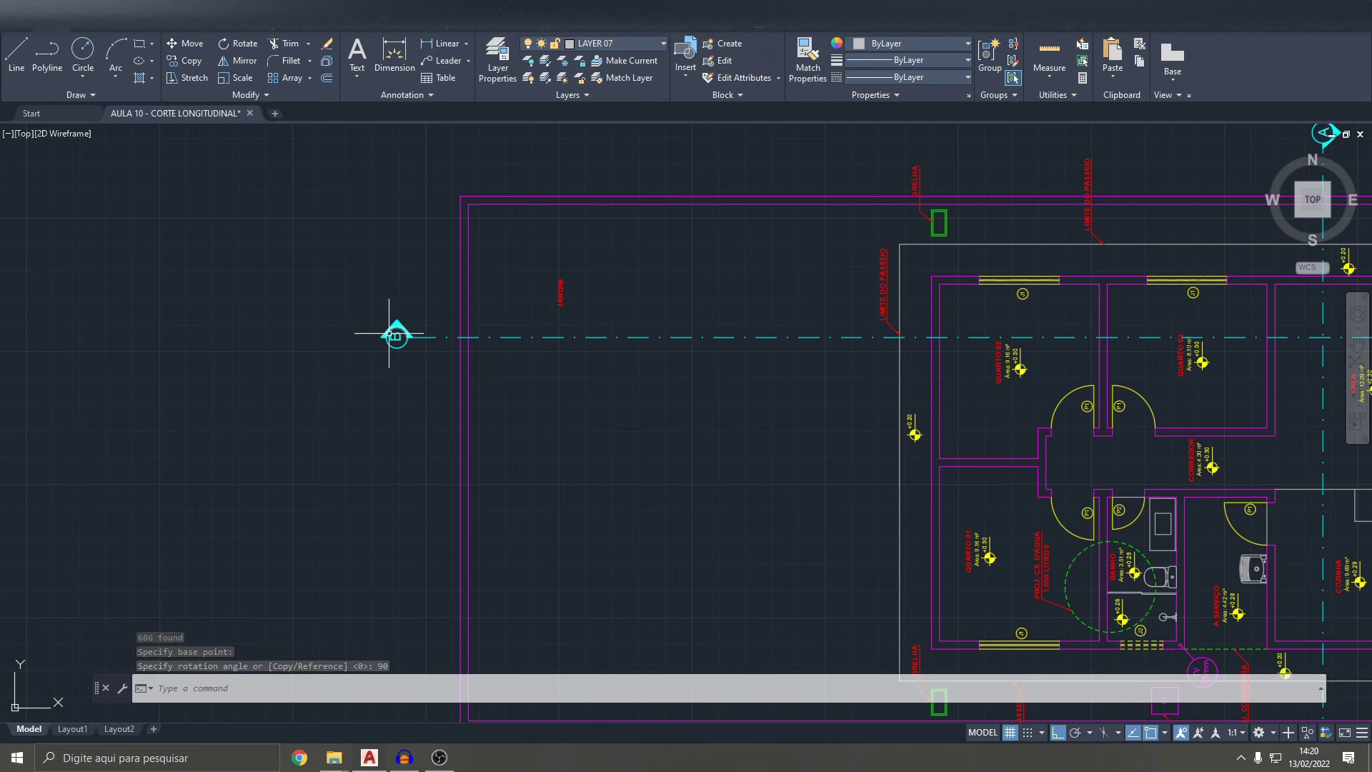
pyautogui.scroll(-5, 399, 325)
pyautogui.moveTo(532, 393); pyautogui.dragTo(579, 353, button='middle')
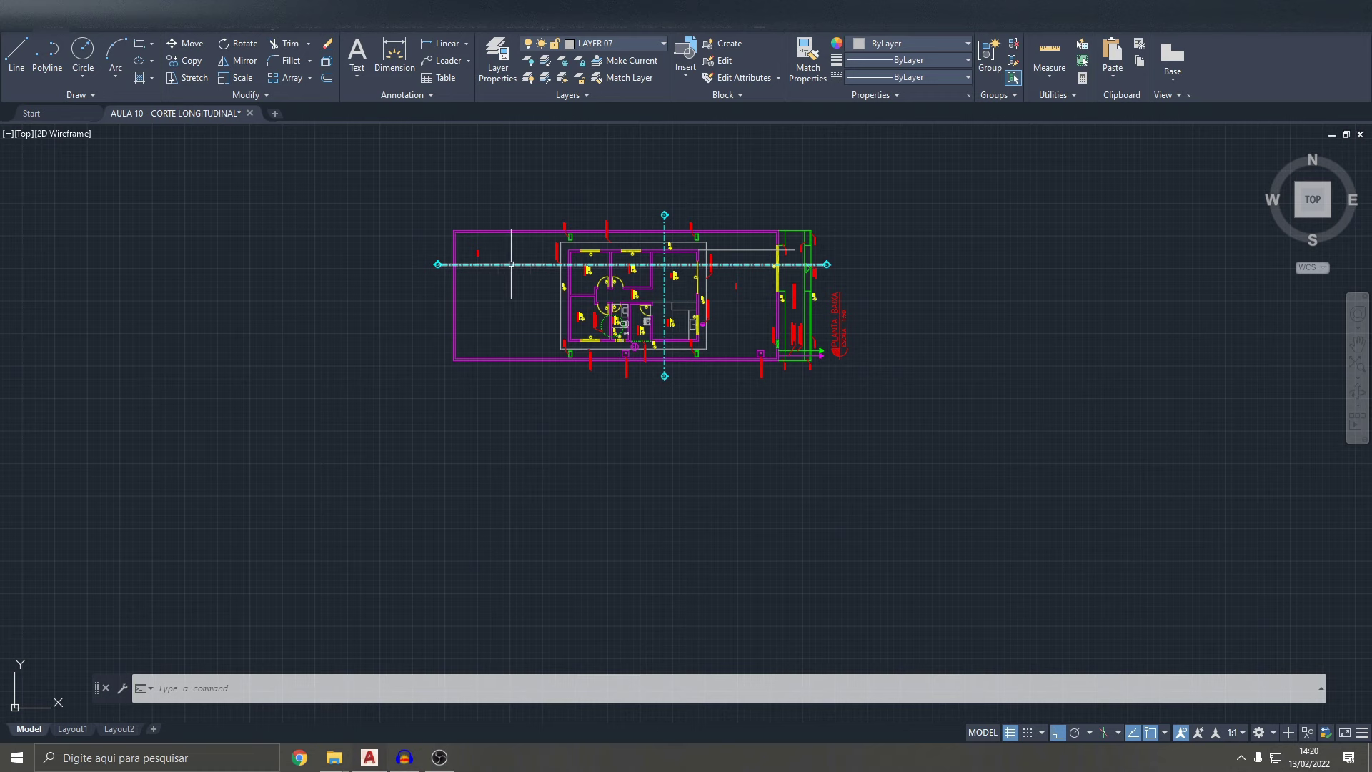
pyautogui.scroll(2, 502, 264)
pyautogui.scroll(3, 402, 269)
pyautogui.scroll(-3, 429, 279)
pyautogui.scroll(1, 464, 272)
pyautogui.moveTo(980, 265); pyautogui.dragTo(942, 244, button='middle')
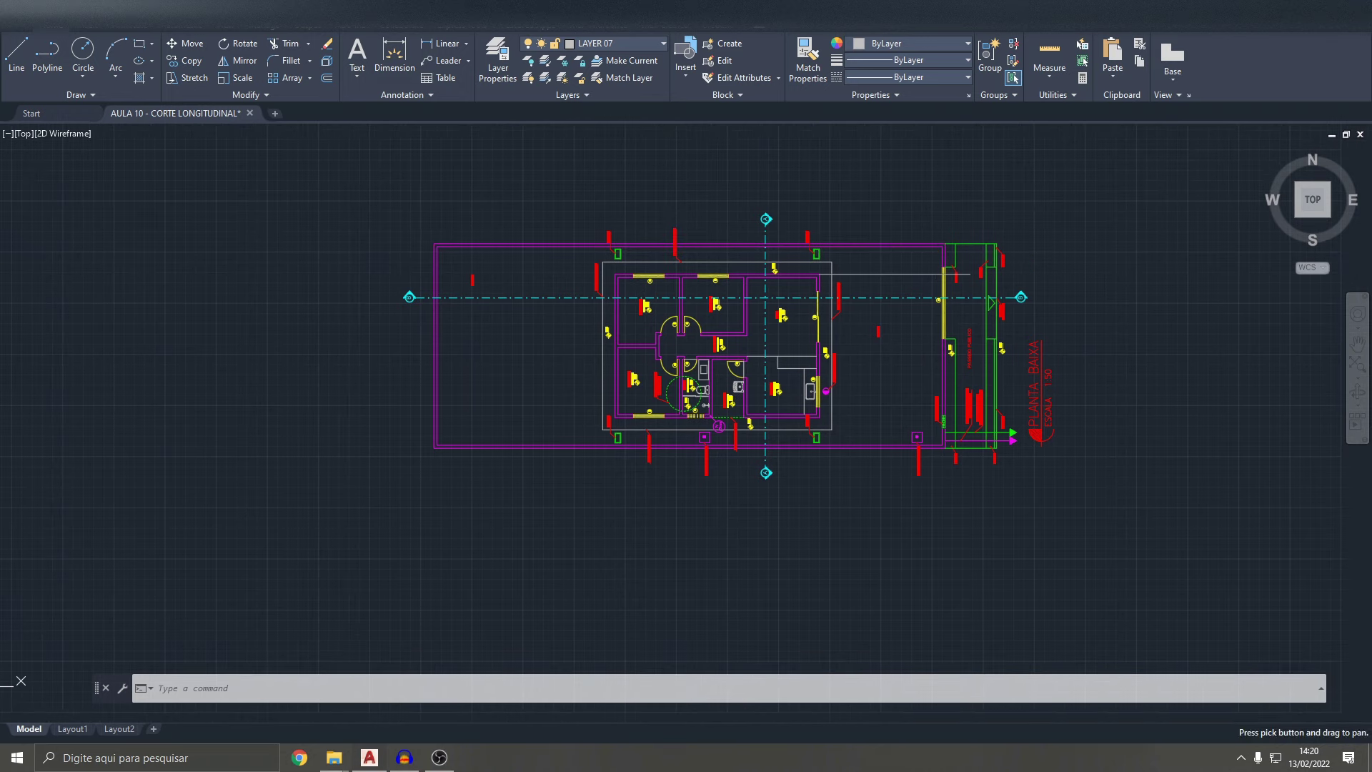
pyautogui.press('Escape')
pyautogui.press('Escape')
pyautogui.press('Escape')
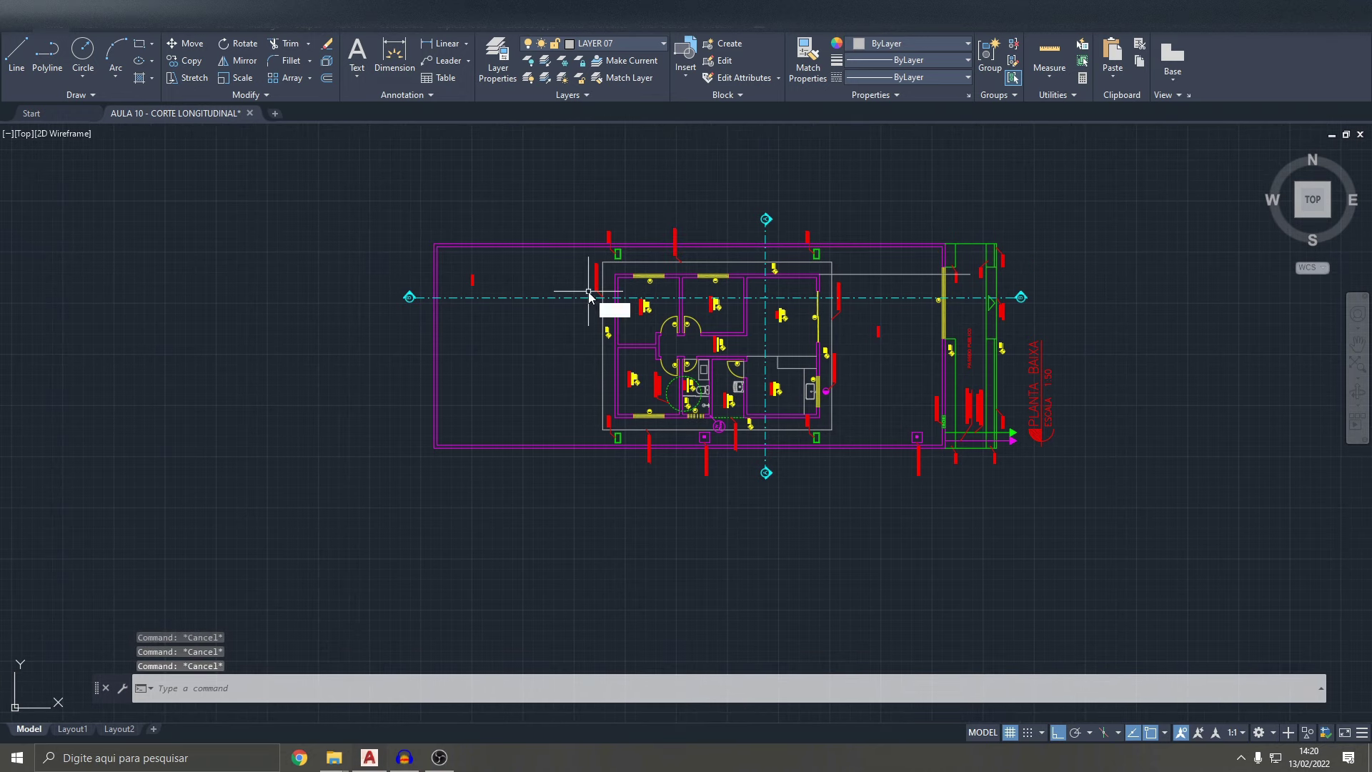
pyautogui.write('tr')
pyautogui.press('Return')
# - Trim the rotated plan's walls along the section line with fences at both ends
pyautogui.scroll(4, 594, 314)
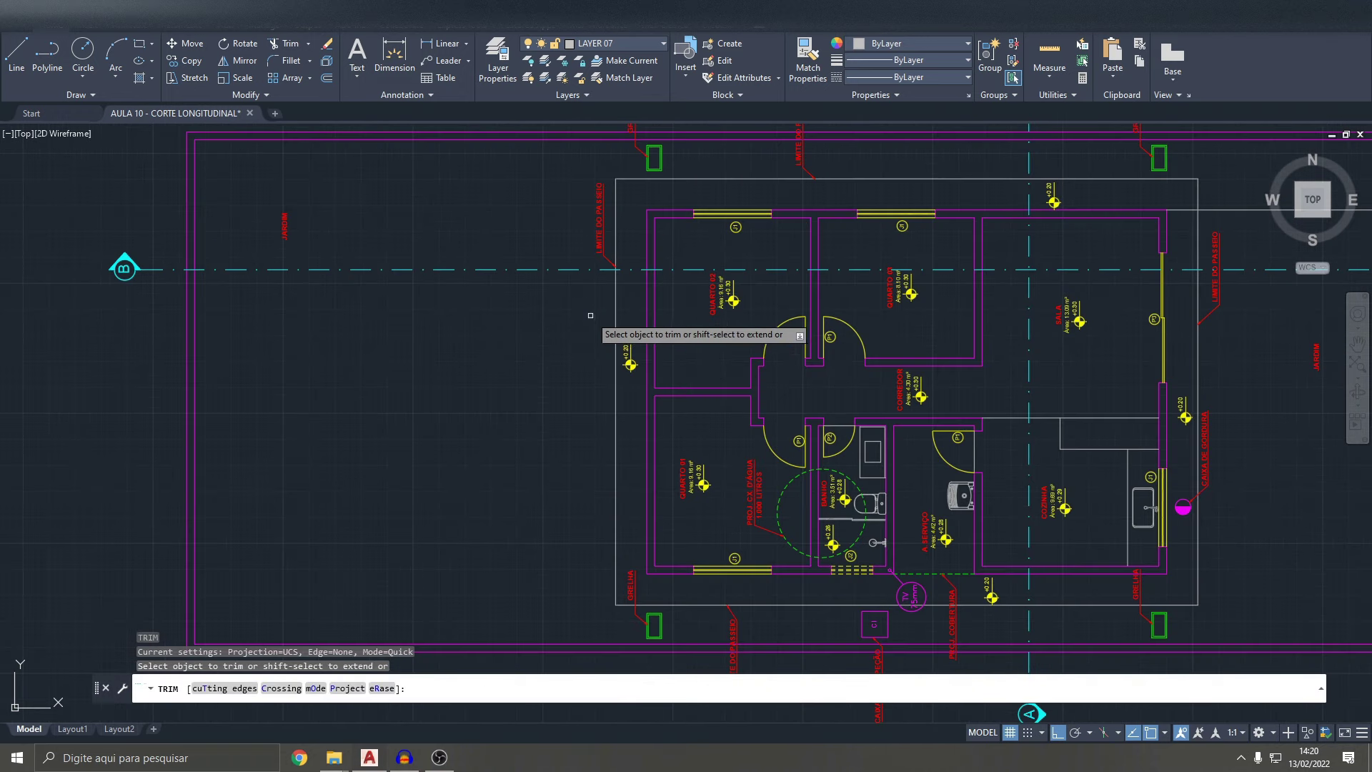
pyautogui.click(680, 286)
pyautogui.press('Return')
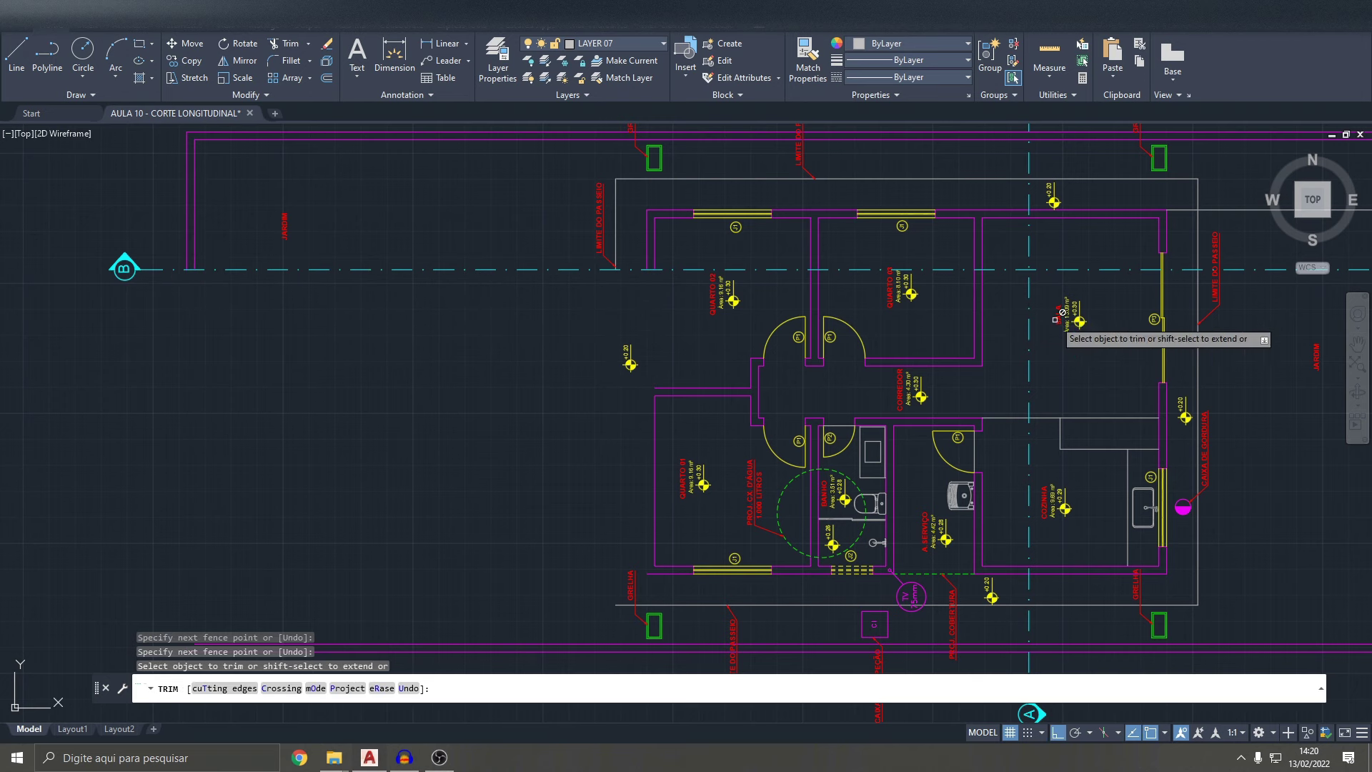
pyautogui.moveTo(1357, 286); pyautogui.dragTo(889, 318, button='middle')
pyautogui.click(1136, 304)
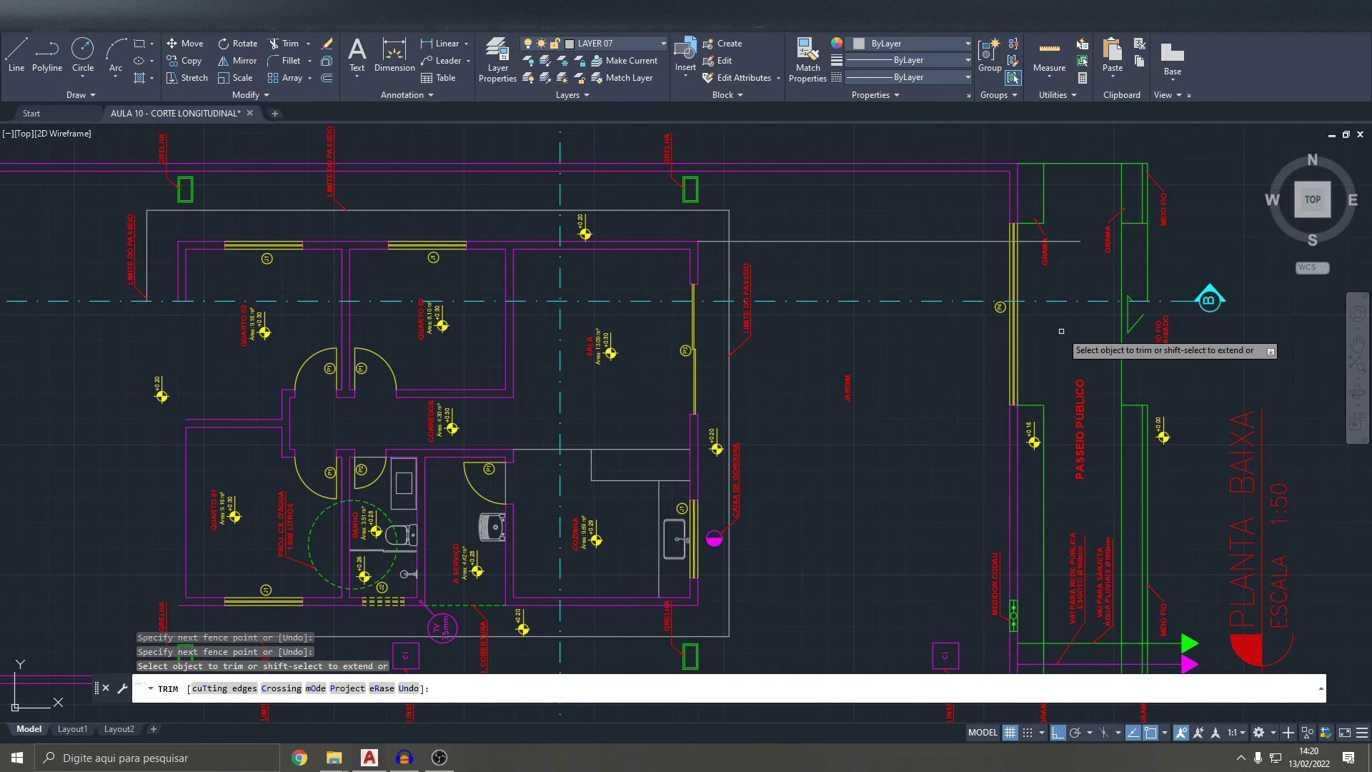
pyautogui.click(1004, 332)
pyautogui.click(1163, 334)
pyautogui.press('Return')
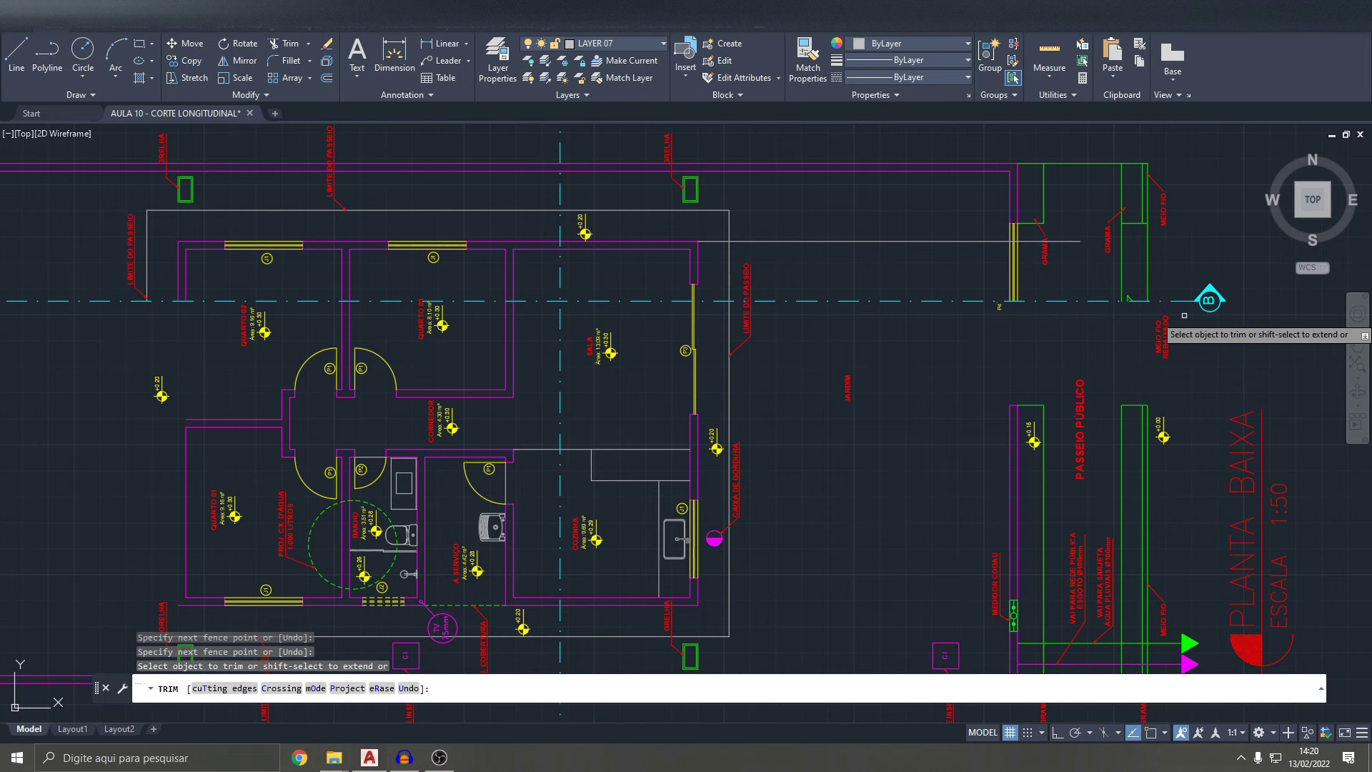
pyautogui.scroll(-2, 596, 358)
pyautogui.scroll(-4, 569, 237)
pyautogui.press('Escape')
pyautogui.press('Escape')
# - Erase the plan copy's lower half and the leftover pieces beside it
pyautogui.click(831, 416)
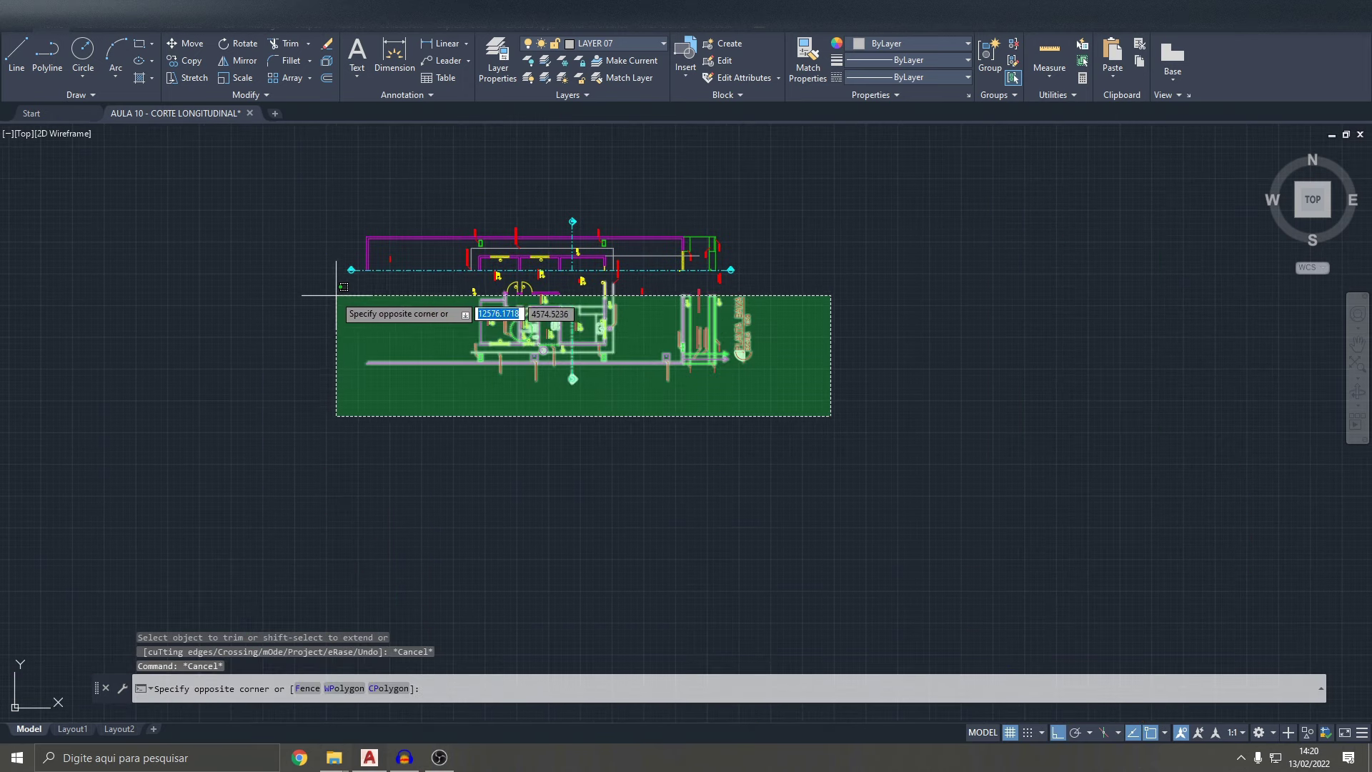
pyautogui.click(322, 283)
pyautogui.press('Delete')
pyautogui.scroll(5, 576, 293)
pyautogui.click(583, 300)
pyautogui.click(265, 272)
pyautogui.press('Delete')
pyautogui.scroll(-3, 367, 290)
pyautogui.scroll(-1, 508, 260)
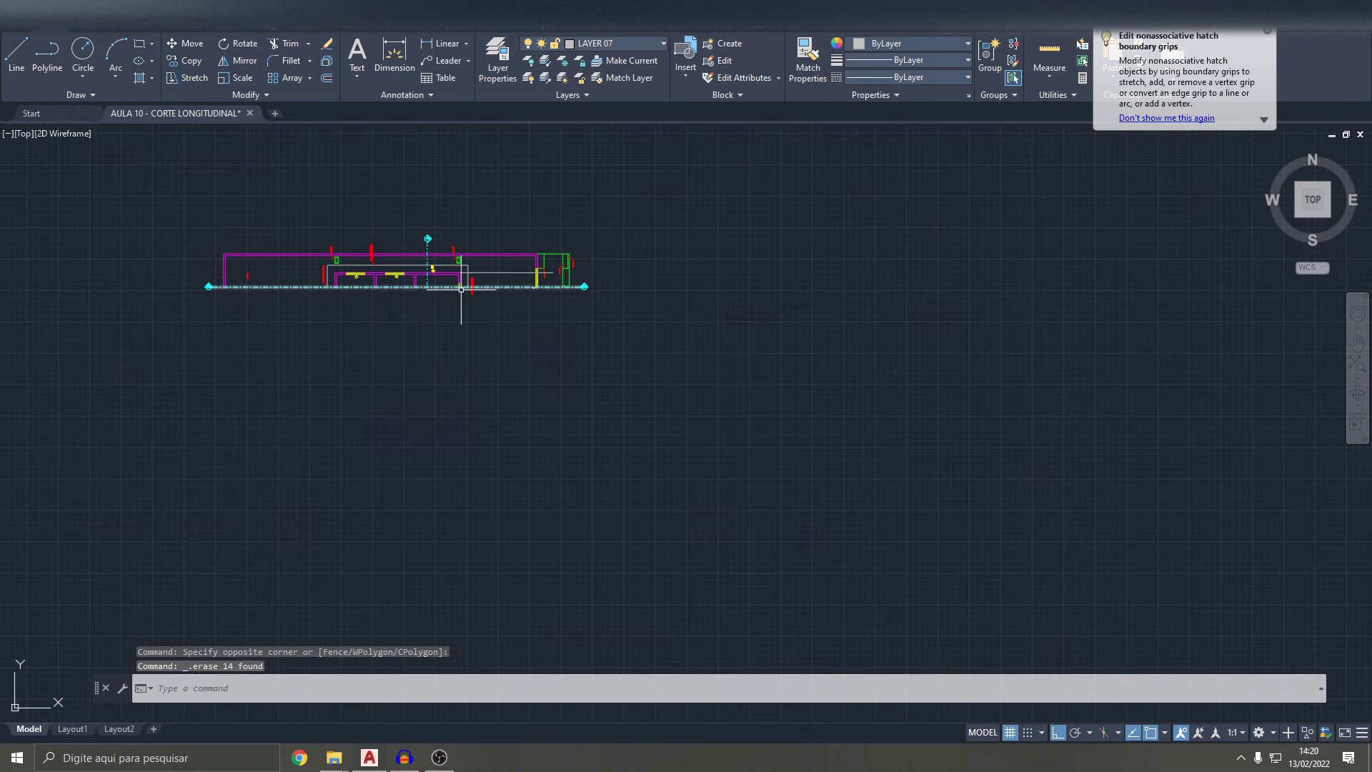
pyautogui.scroll(4, 460, 289)
pyautogui.scroll(4, 479, 270)
# - Erase the red vertical label and another stray label from the strip
pyautogui.click(493, 243)
pyautogui.click(454, 286)
pyautogui.press('Delete')
pyautogui.scroll(-4, 481, 285)
pyautogui.scroll(5, 629, 307)
pyautogui.click(597, 302)
pyautogui.click(547, 266)
pyautogui.press('Delete')
pyautogui.click(585, 304)
pyautogui.click(504, 223)
pyautogui.scroll(-8, 609, 313)
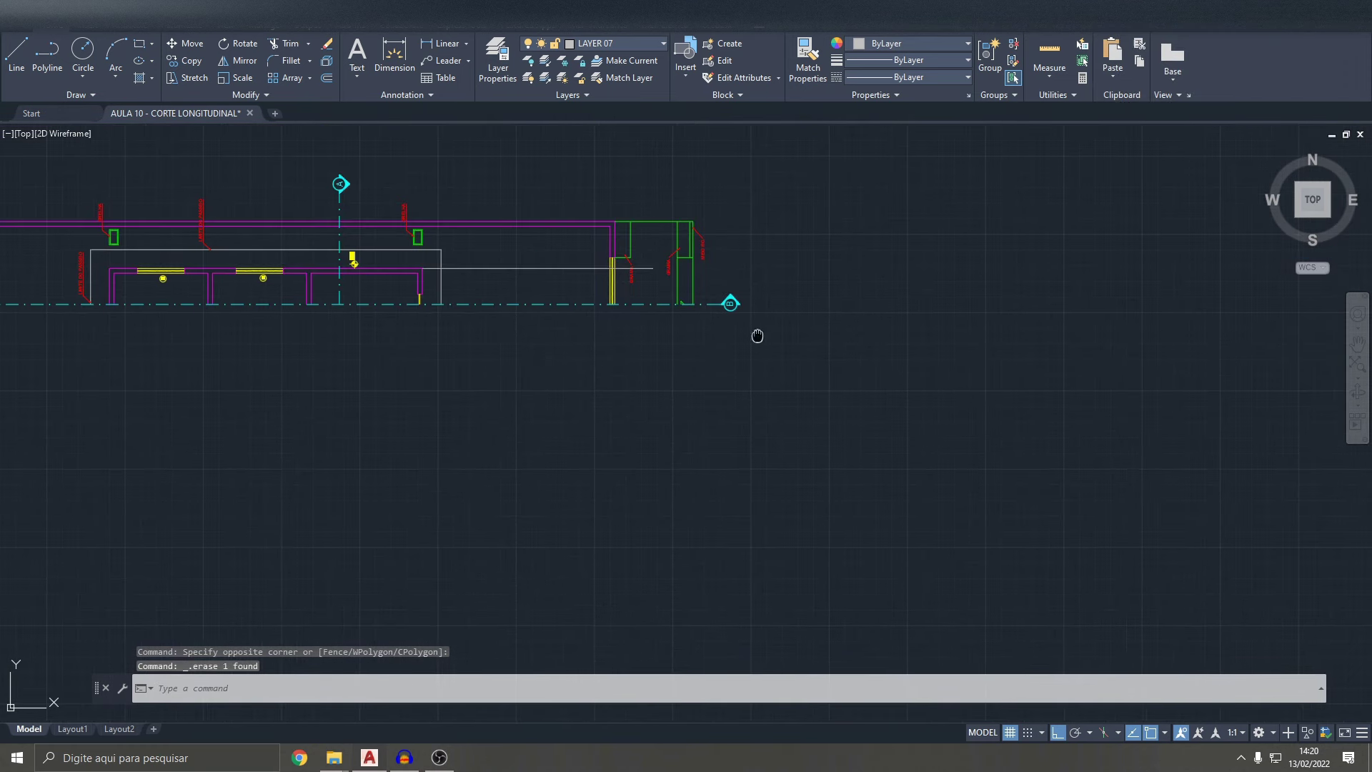
pyautogui.moveTo(467, 331); pyautogui.dragTo(724, 331, button='middle')
pyautogui.moveTo(665, 218); pyautogui.dragTo(870, 304, button='middle')
pyautogui.press('Escape')
# - Erase the right GRELHA label with its box and the LIMITE DO PASSEIO text
pyautogui.scroll(5, 869, 303)
pyautogui.click(918, 328)
pyautogui.click(838, 327)
pyautogui.click(837, 292)
pyautogui.click(879, 250)
pyautogui.click(429, 350)
pyautogui.click(213, 246)
pyautogui.press('Delete')
pyautogui.moveTo(213, 246); pyautogui.dragTo(494, 239, button='middle')
# - Erase the other GRELHA label, its box and its red leader
pyautogui.click(629, 361)
pyautogui.click(293, 244)
pyautogui.press('Delete')
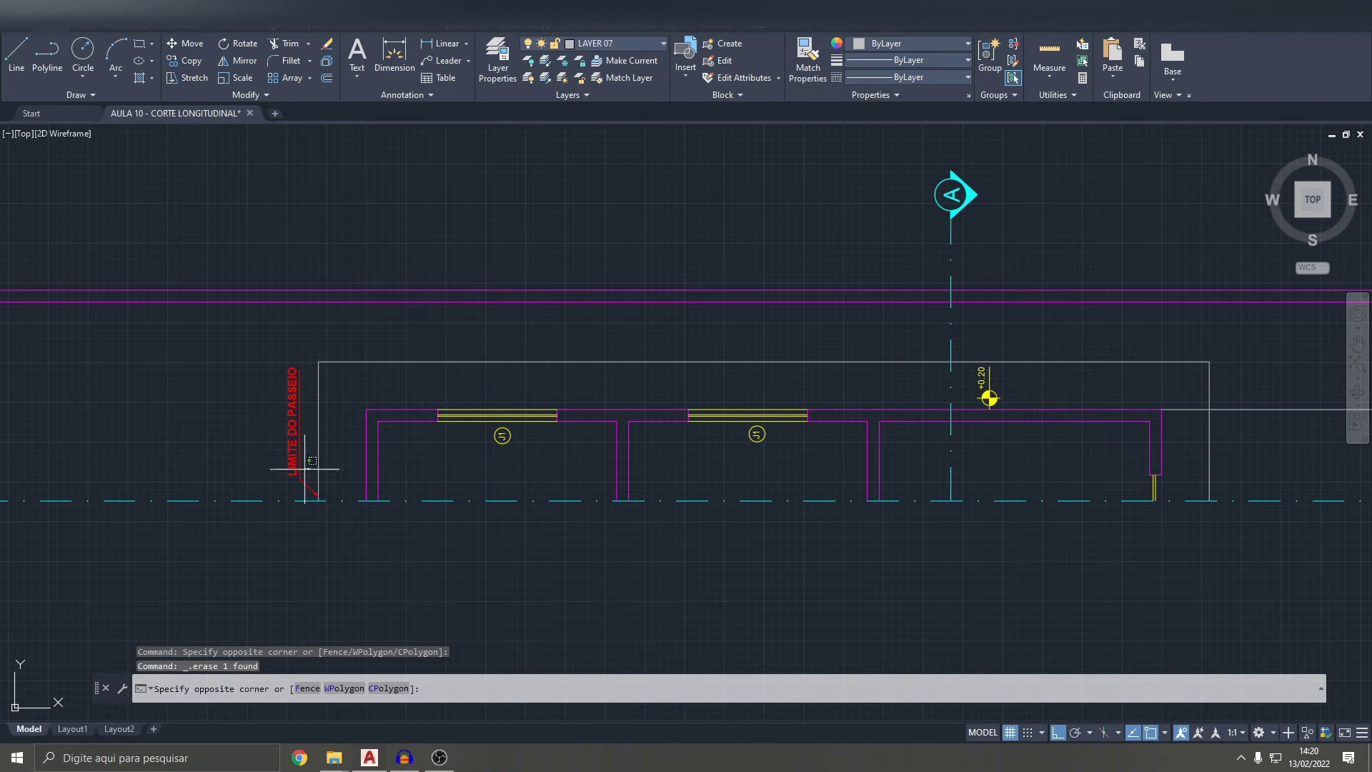
pyautogui.click(328, 545)
pyautogui.press('Delete')
pyautogui.scroll(-2, 429, 529)
pyautogui.moveTo(829, 417)
pyautogui.mouseDown(button='middle')
pyautogui.moveTo(747, 401)
pyautogui.moveTo(733, 350)
pyautogui.mouseUp(button='middle')
# - Erase section marker A with its axis and the JARDIM text
pyautogui.click(628, 251)
pyautogui.click(551, 187)
pyautogui.press('Delete')
pyautogui.scroll(5, 614, 340)
pyautogui.scroll(-6, 614, 340)
pyautogui.moveTo(571, 336); pyautogui.dragTo(608, 318, button='middle')
pyautogui.scroll(2, 551, 352)
pyautogui.scroll(1, 697, 370)
pyautogui.scroll(2, 200, 325)
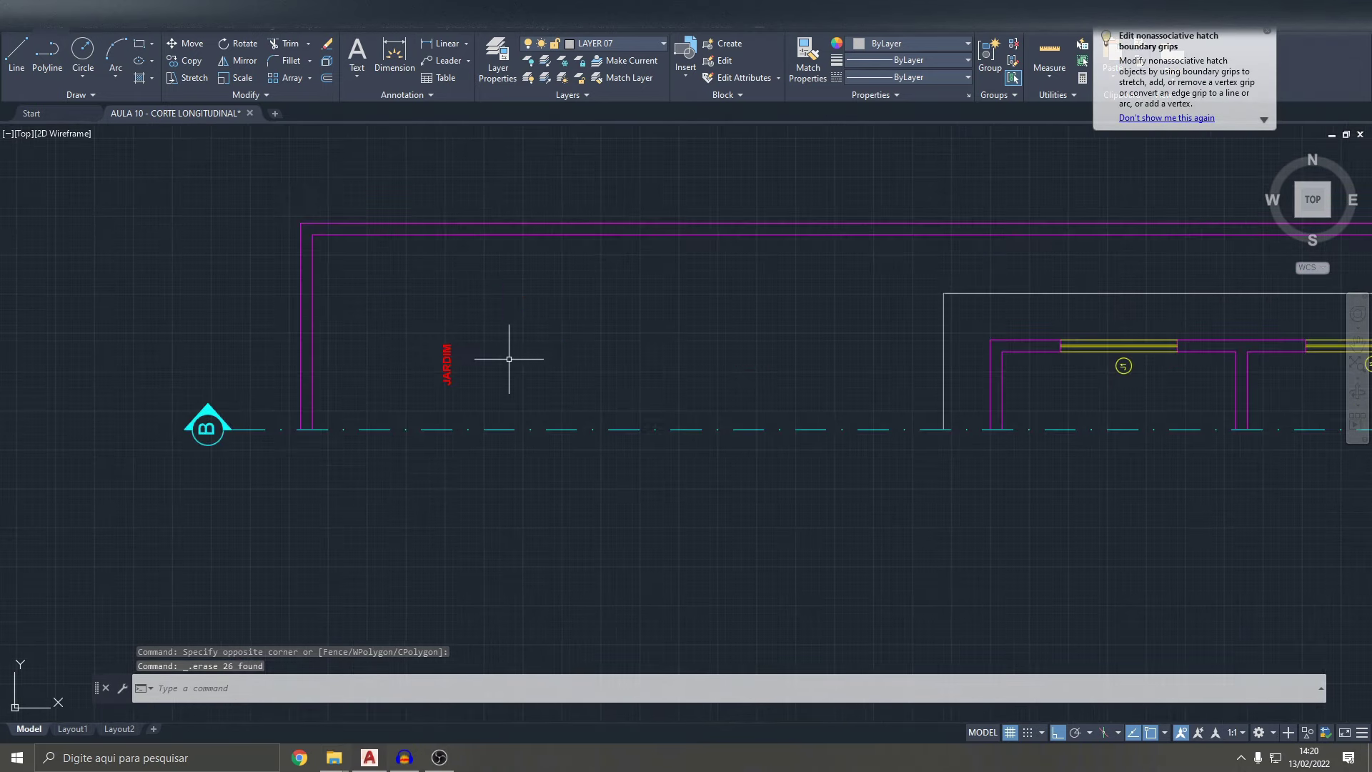
pyautogui.click(490, 329)
pyautogui.click(435, 383)
pyautogui.press('Delete')
# - Pan along the trimmed strip to check it, then return to the whole sheet
pyautogui.scroll(-5, 468, 353)
pyautogui.moveTo(823, 380); pyautogui.dragTo(767, 349, button='middle')
pyautogui.moveTo(1120, 314); pyautogui.dragTo(862, 336, button='middle')
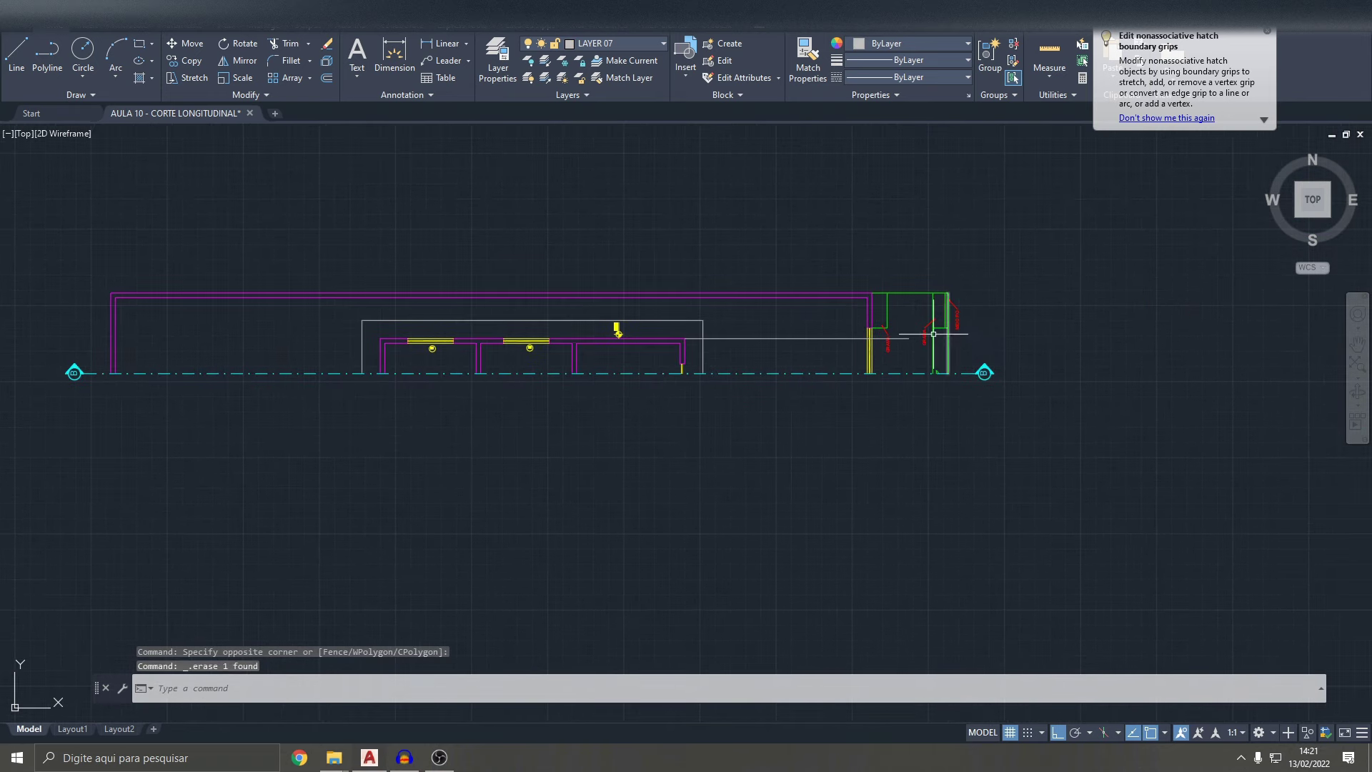
pyautogui.scroll(4, 862, 331)
pyautogui.scroll(2, 1027, 421)
pyautogui.scroll(-2, 1058, 429)
pyautogui.scroll(-5, 974, 454)
pyautogui.moveTo(867, 420)
pyautogui.mouseDown(button='middle')
pyautogui.moveTo(989, 346)
pyautogui.moveTo(937, 360)
pyautogui.mouseUp(button='middle')
pyautogui.scroll(3, 989, 346)
pyautogui.scroll(-3, 1017, 361)
pyautogui.scroll(-2, 937, 360)
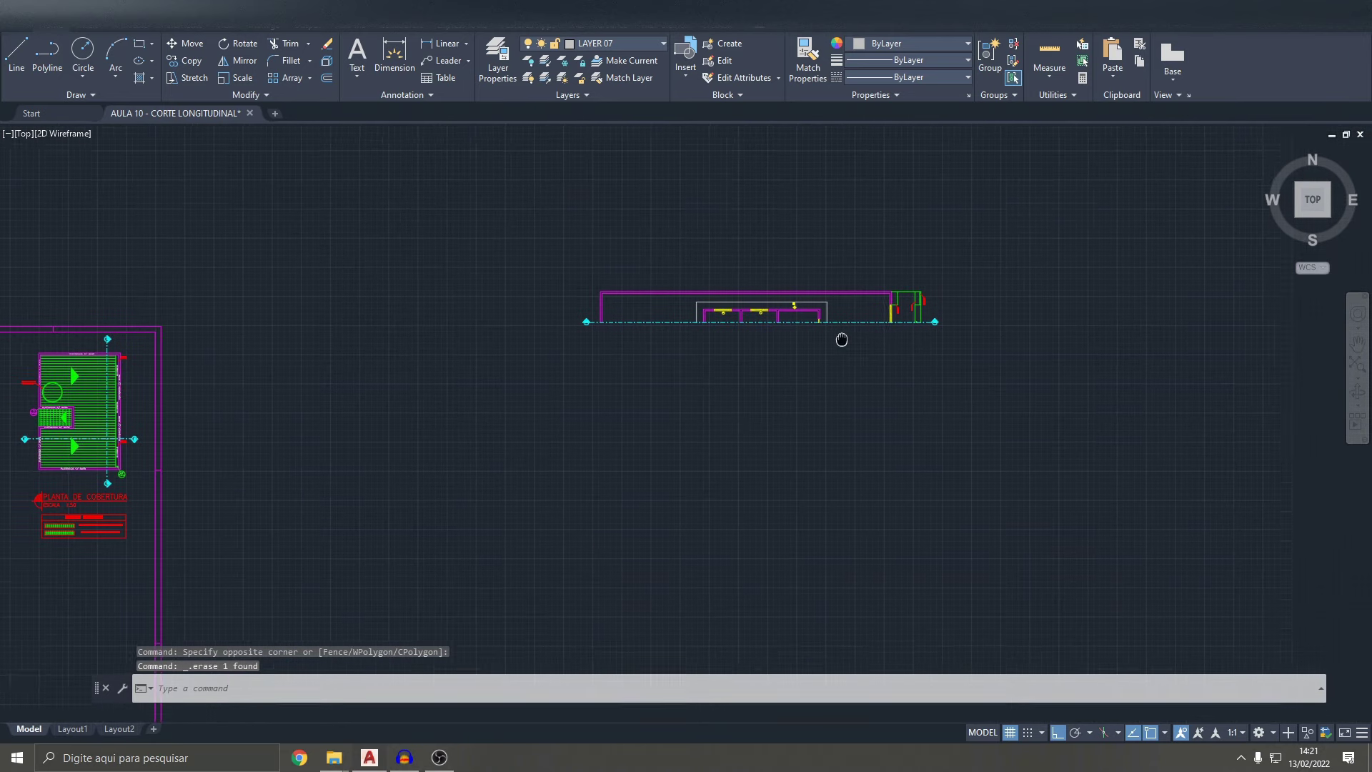
pyautogui.scroll(-4, 423, 407)
pyautogui.moveTo(407, 421); pyautogui.dragTo(505, 312, button='middle')
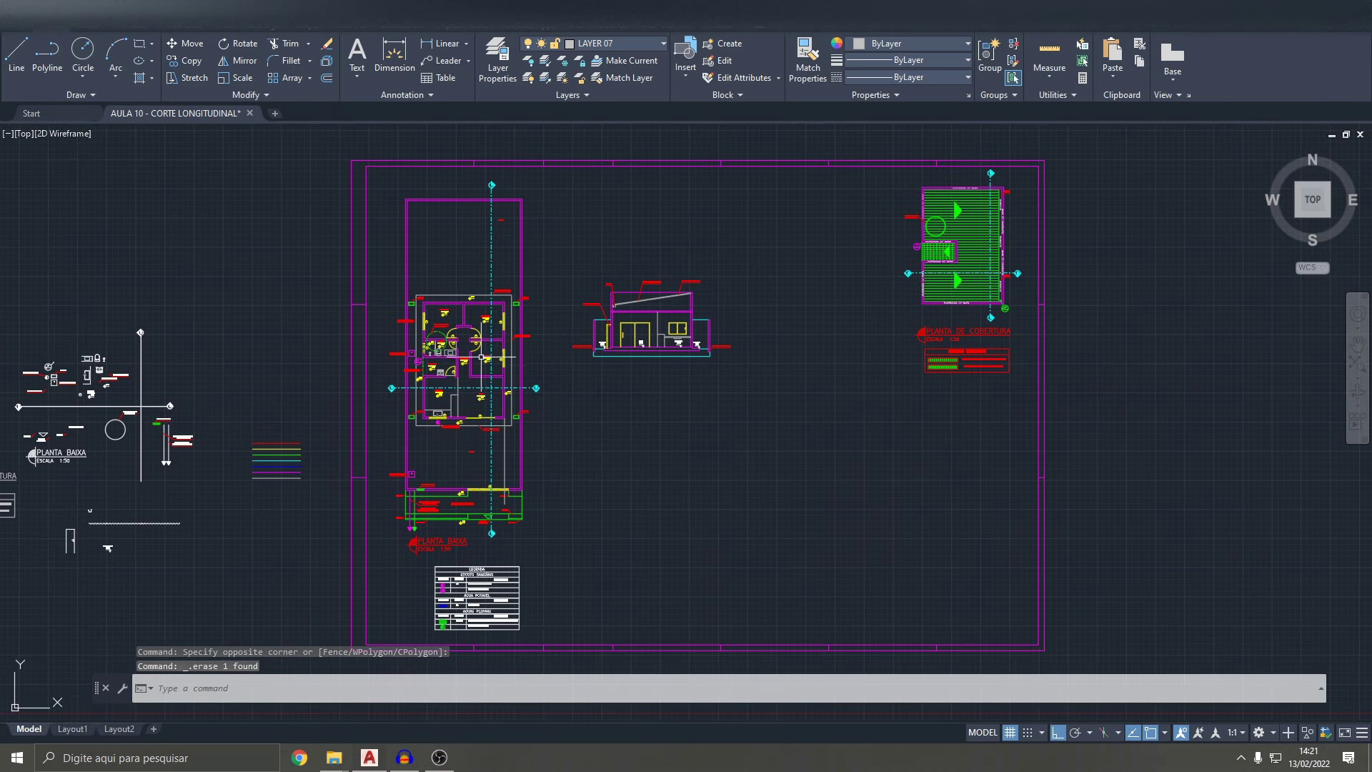
# - Delete the stray vertical line beside the floor plan
pyautogui.scroll(1, 513, 465)
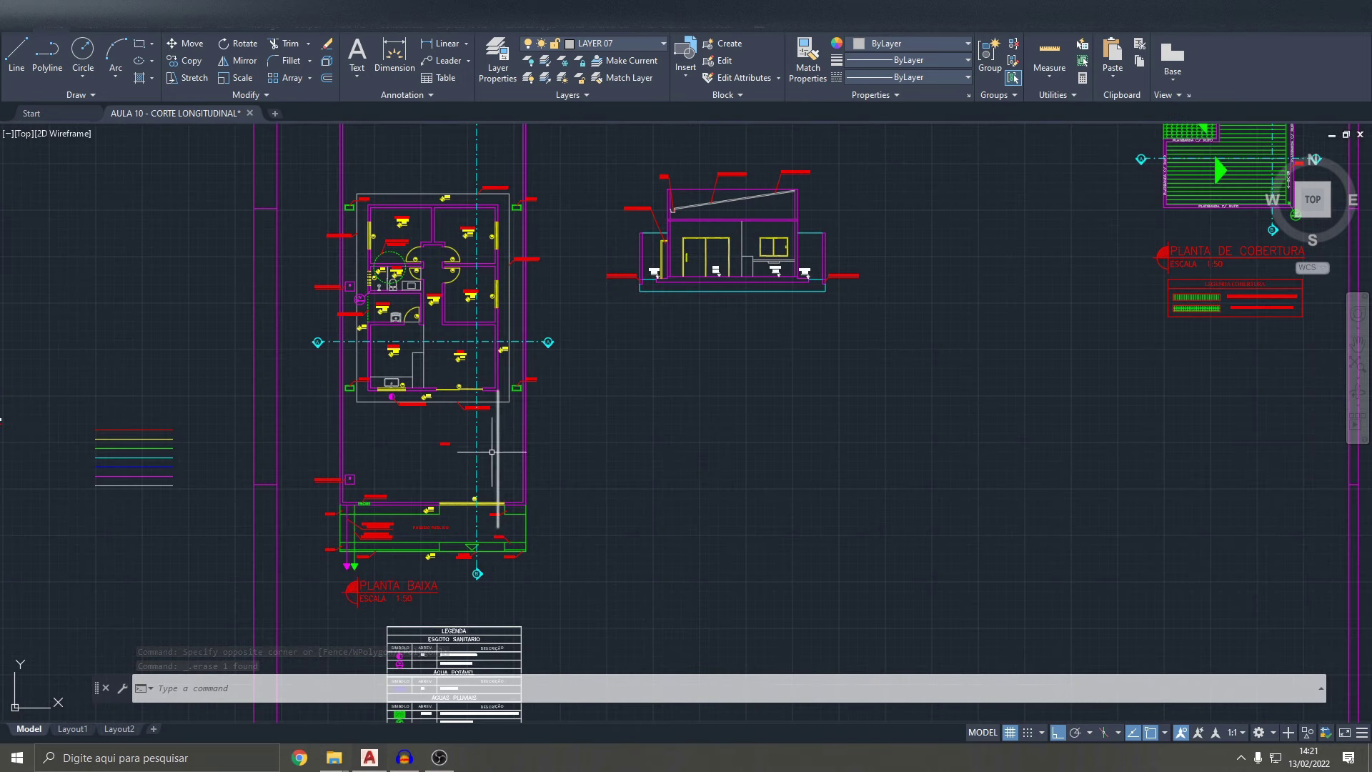
pyautogui.scroll(5, 500, 454)
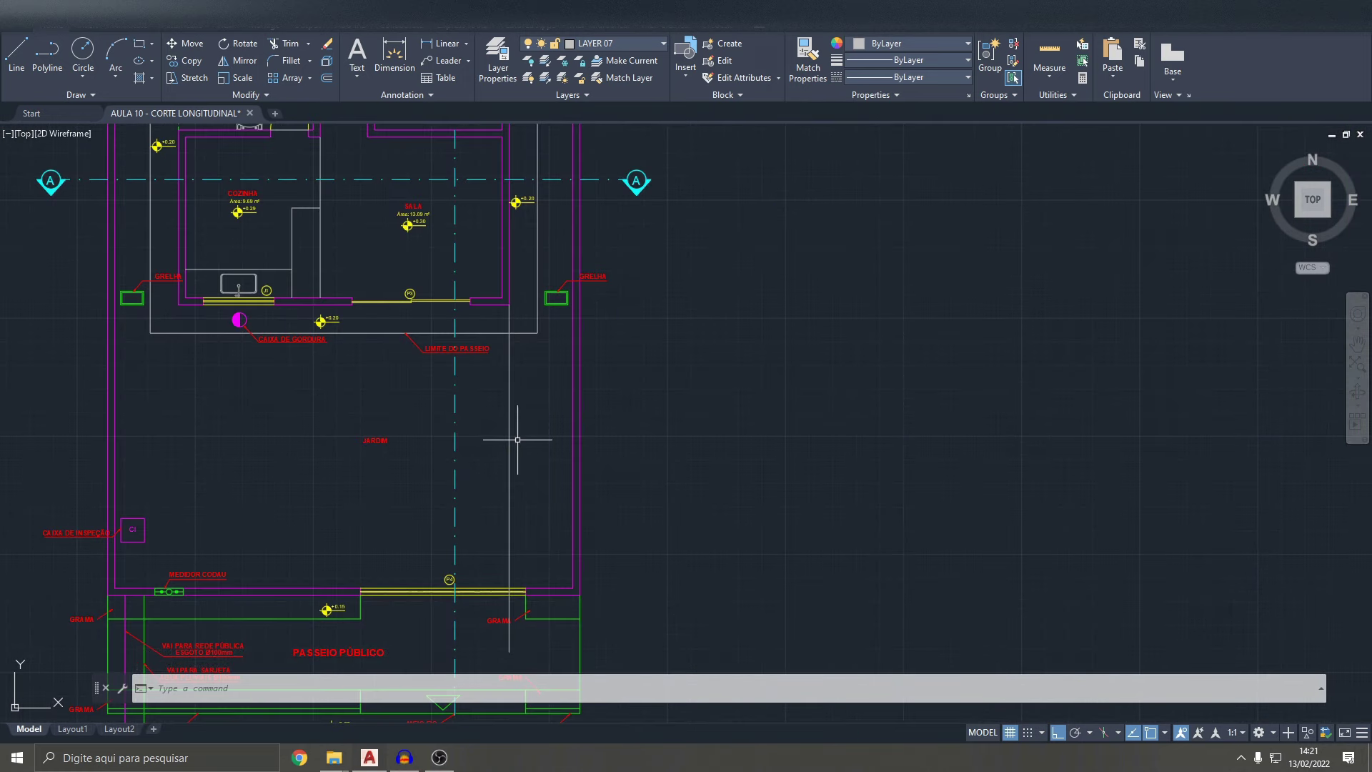
pyautogui.scroll(-2, 517, 439)
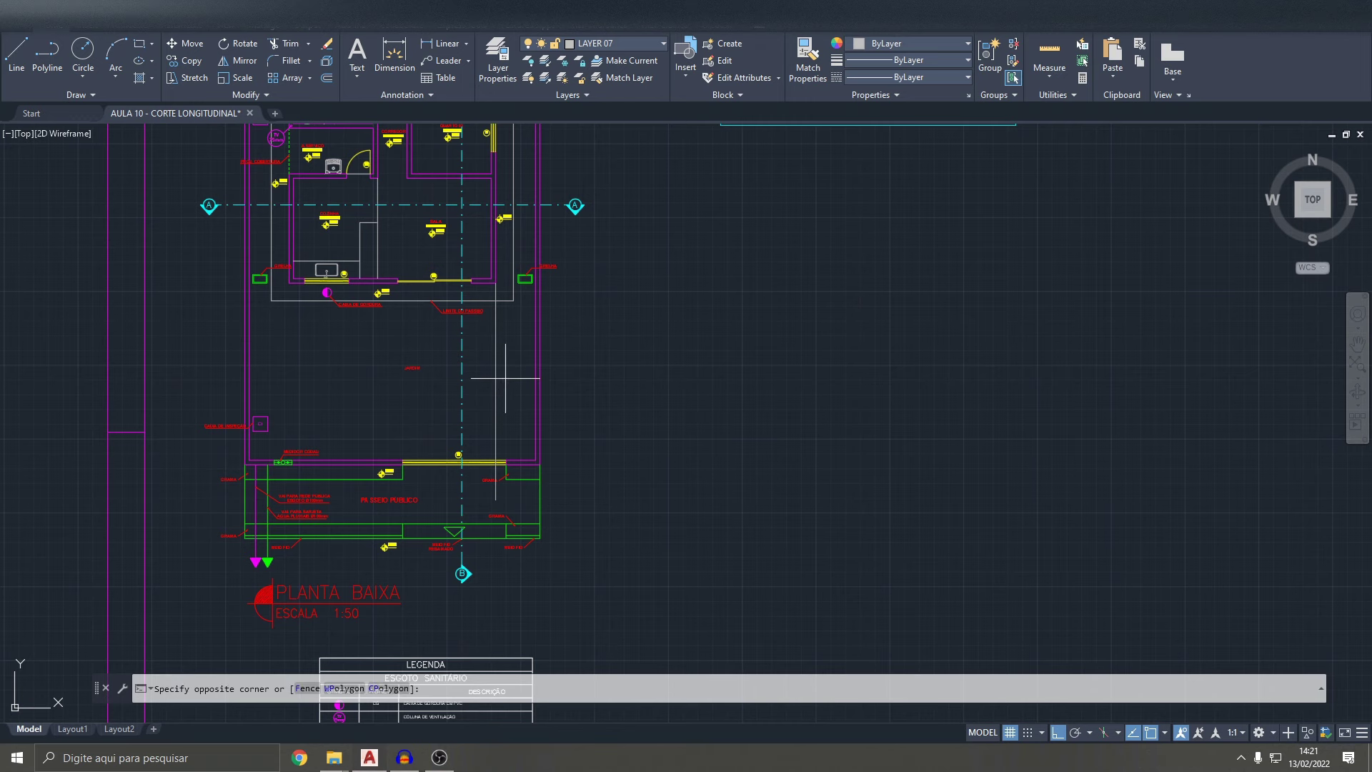
pyautogui.click(457, 500)
pyautogui.press('Delete')
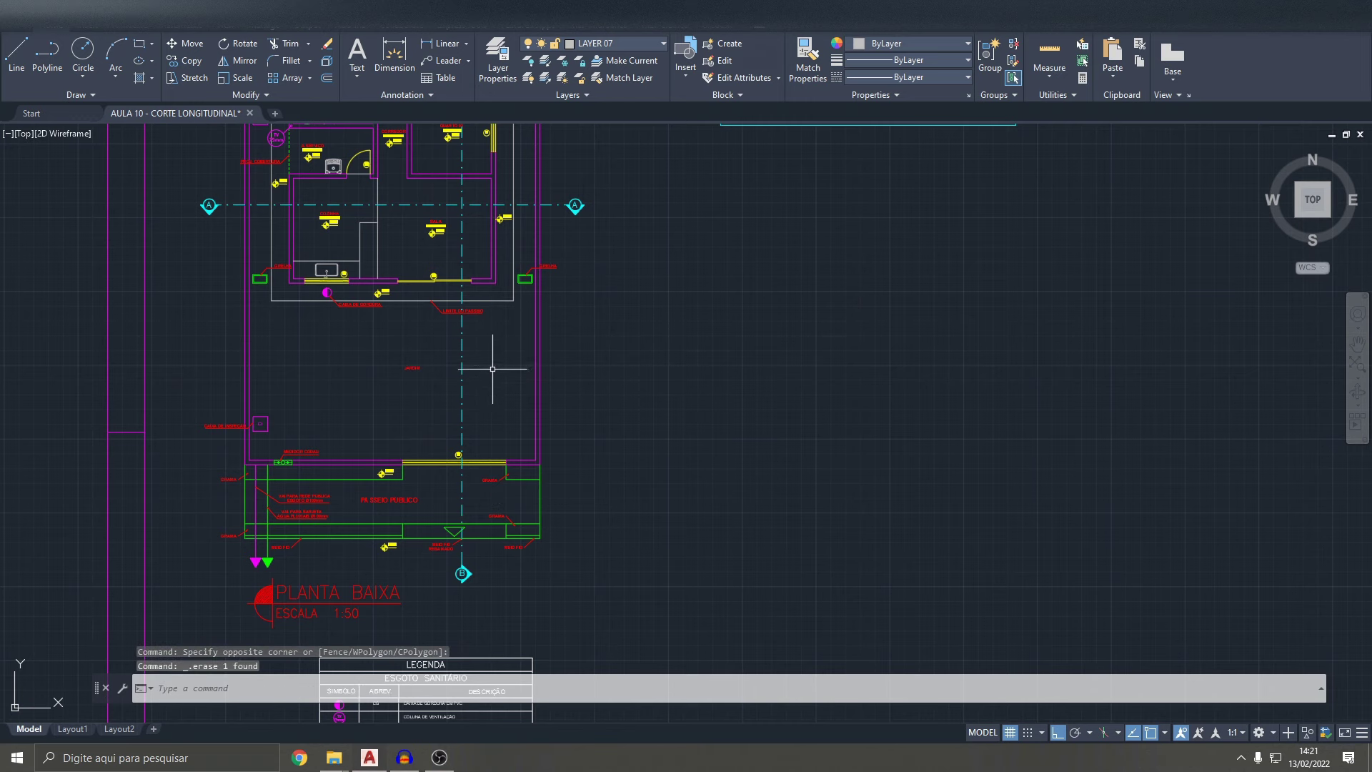
pyautogui.scroll(-3, 493, 369)
pyautogui.scroll(-1, 500, 372)
pyautogui.press('Escape')
pyautogui.press('Escape')
pyautogui.press('Escape')
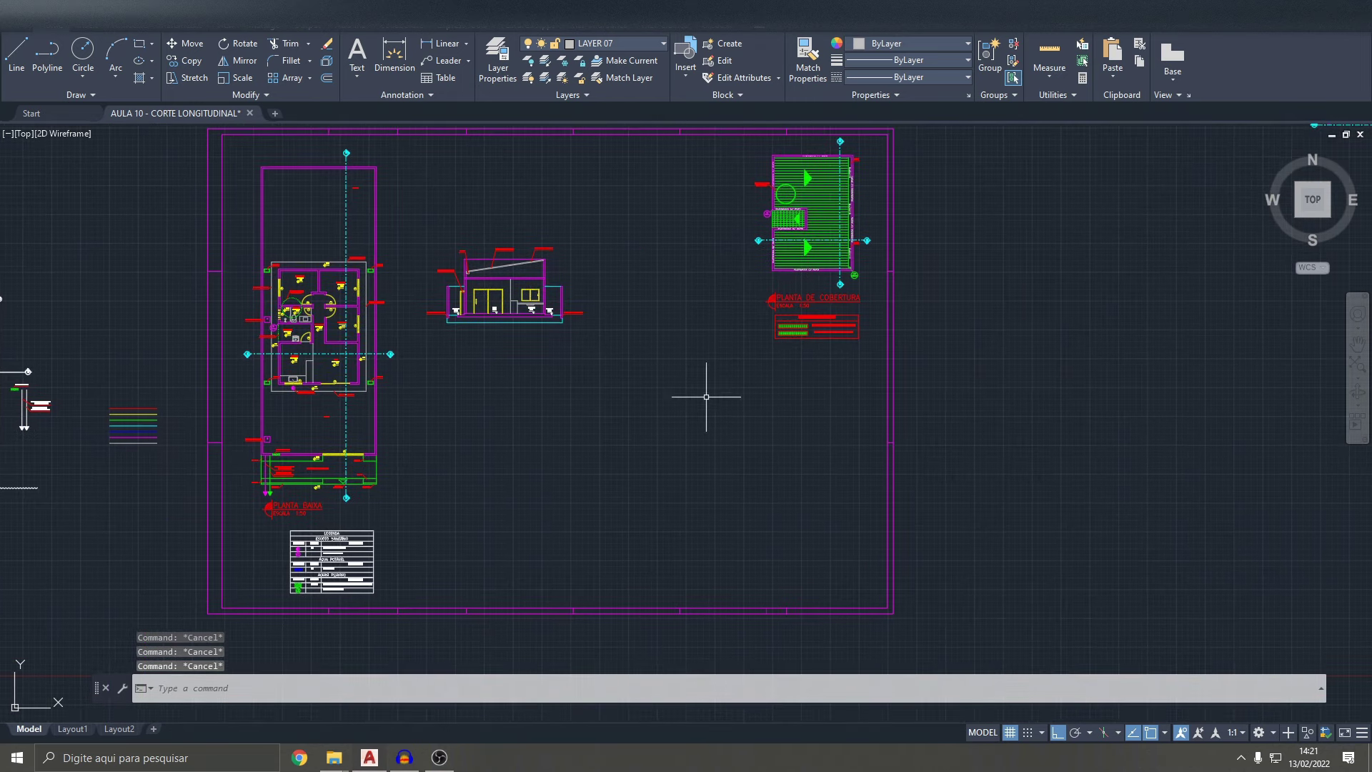
# - Pan to the magenta-walled section strip and expand the Draw panel
pyautogui.scroll(-3, 851, 491)
pyautogui.moveTo(692, 499); pyautogui.dragTo(530, 453, button='middle')
pyautogui.scroll(4, 529, 453)
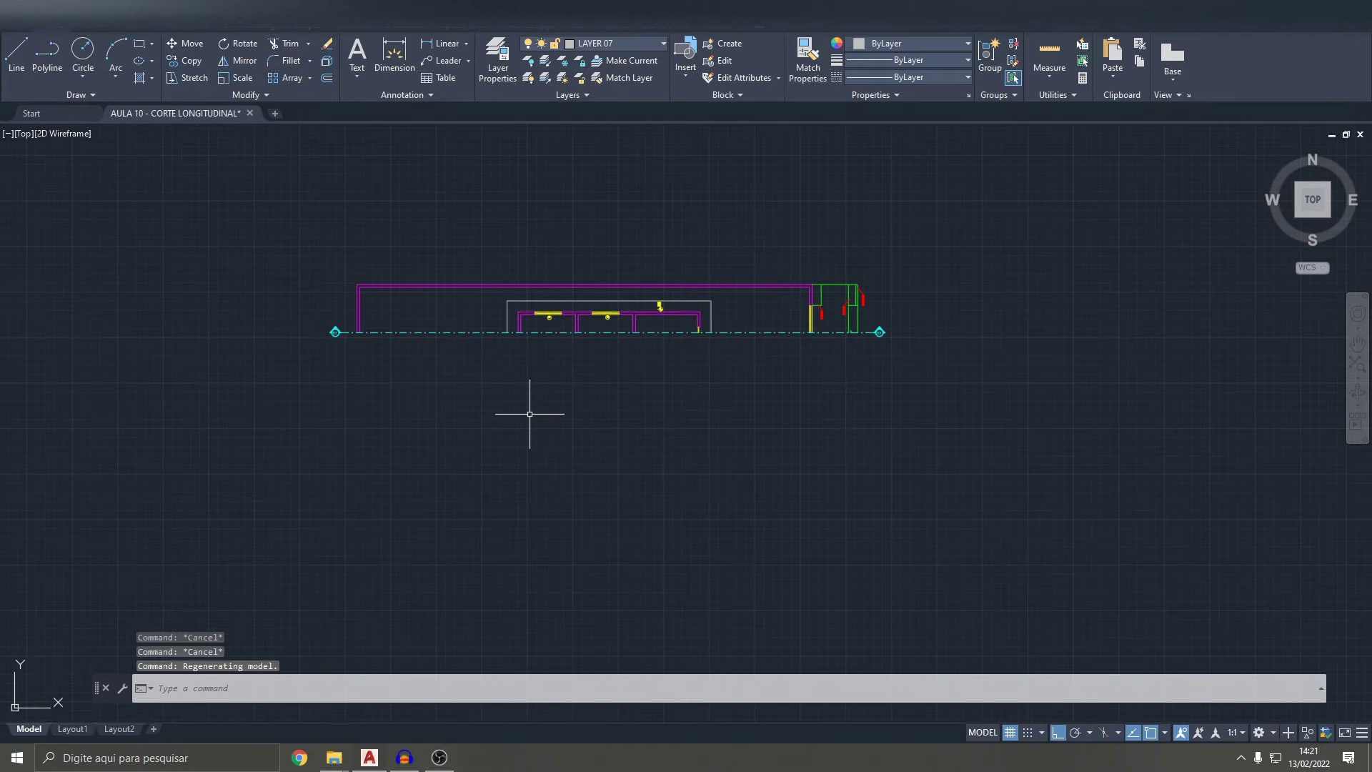
pyautogui.moveTo(403, 300); pyautogui.dragTo(412, 241, button='middle')
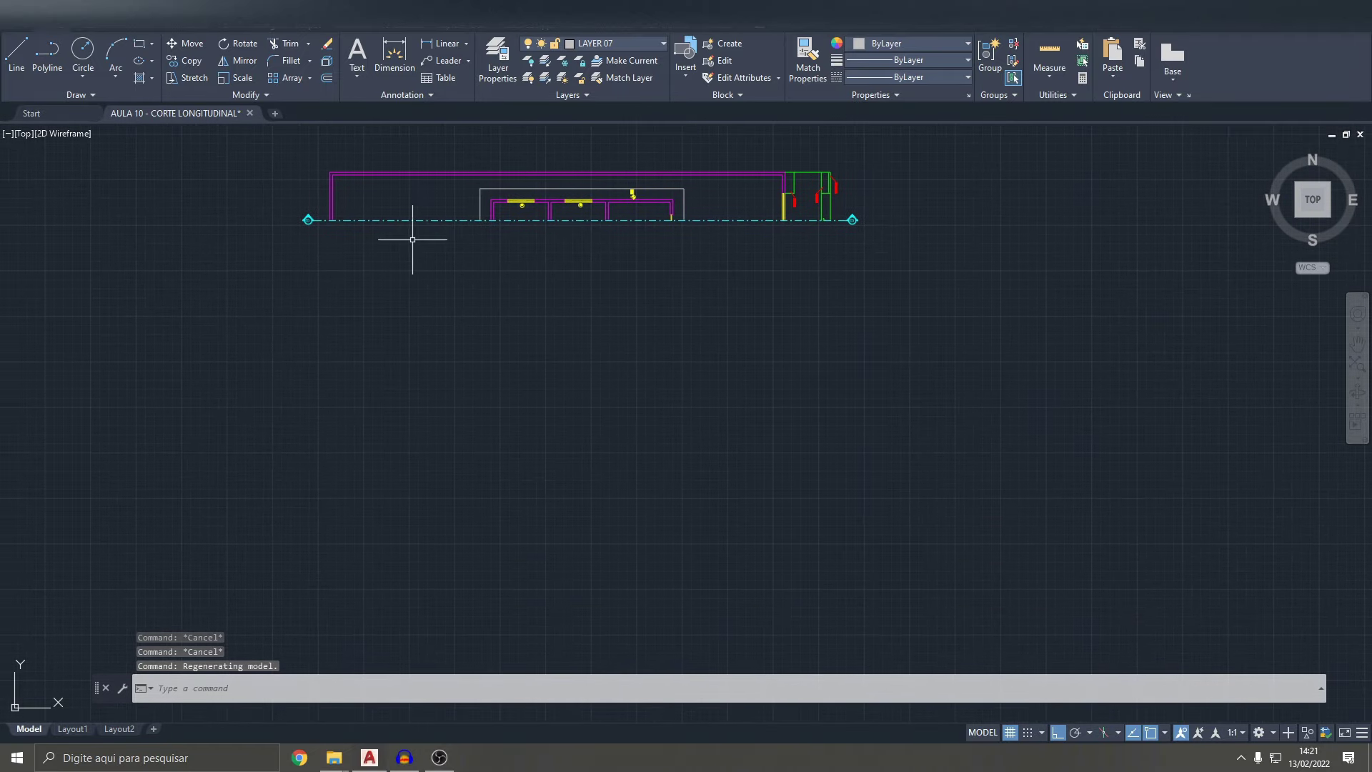
pyautogui.scroll(-1, 710, 328)
pyautogui.scroll(1, 256, 272)
pyautogui.press('Escape')
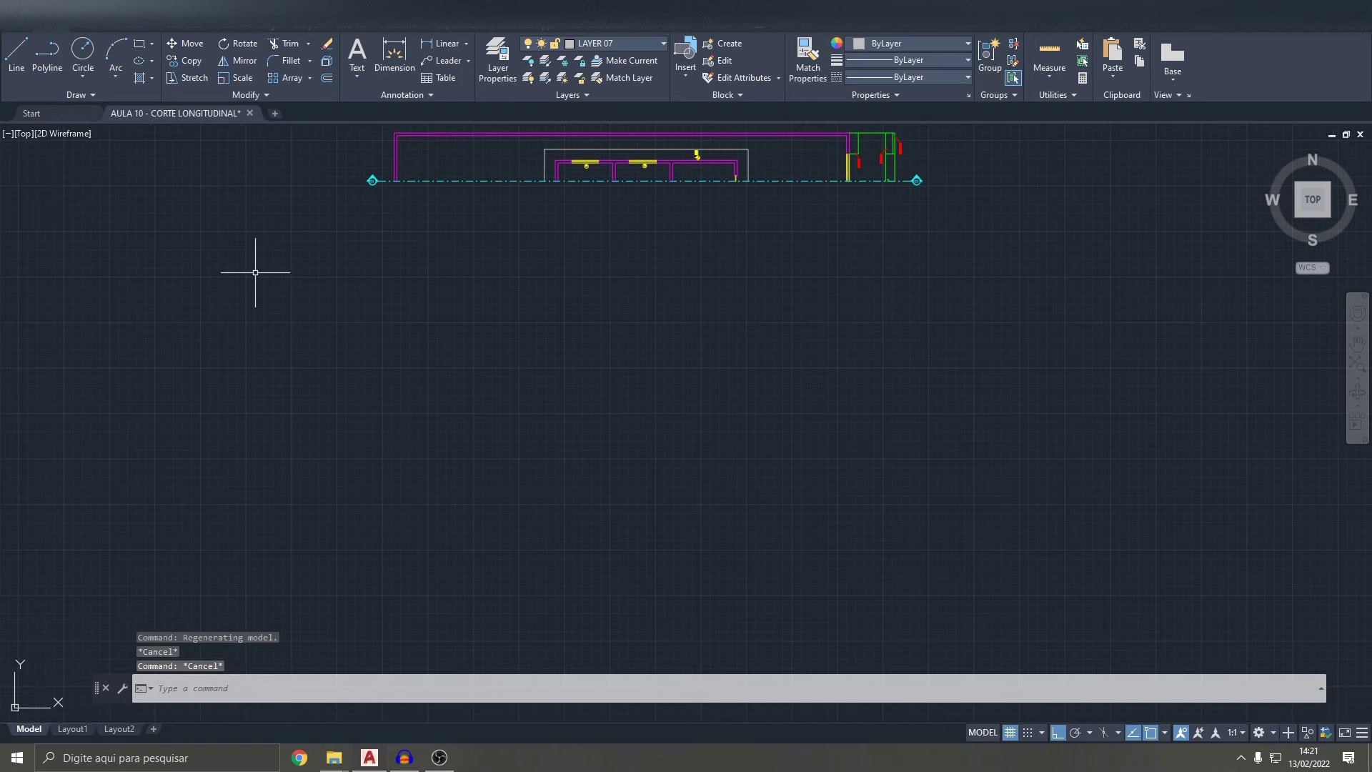
pyautogui.click(89, 97)
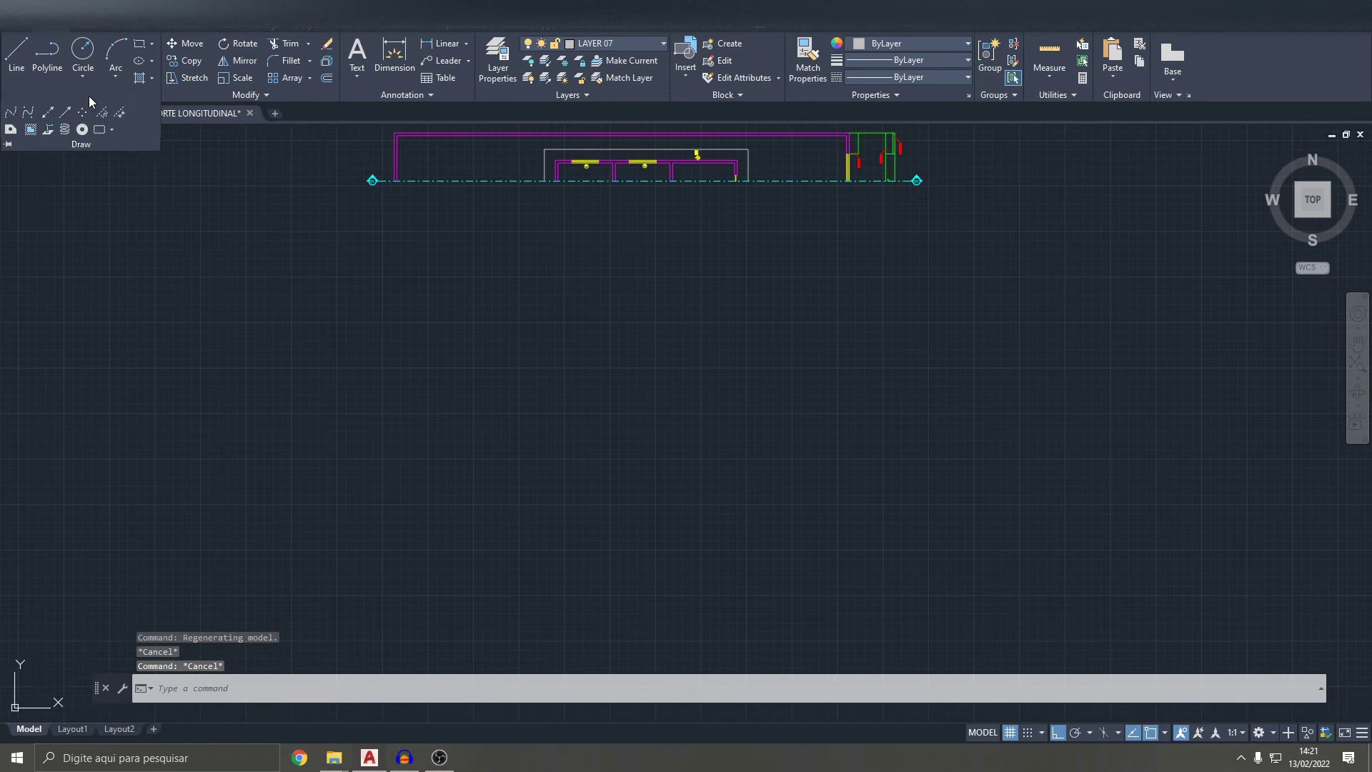
# - Place a horizontal construction line below the drawing
pyautogui.click(45, 112)
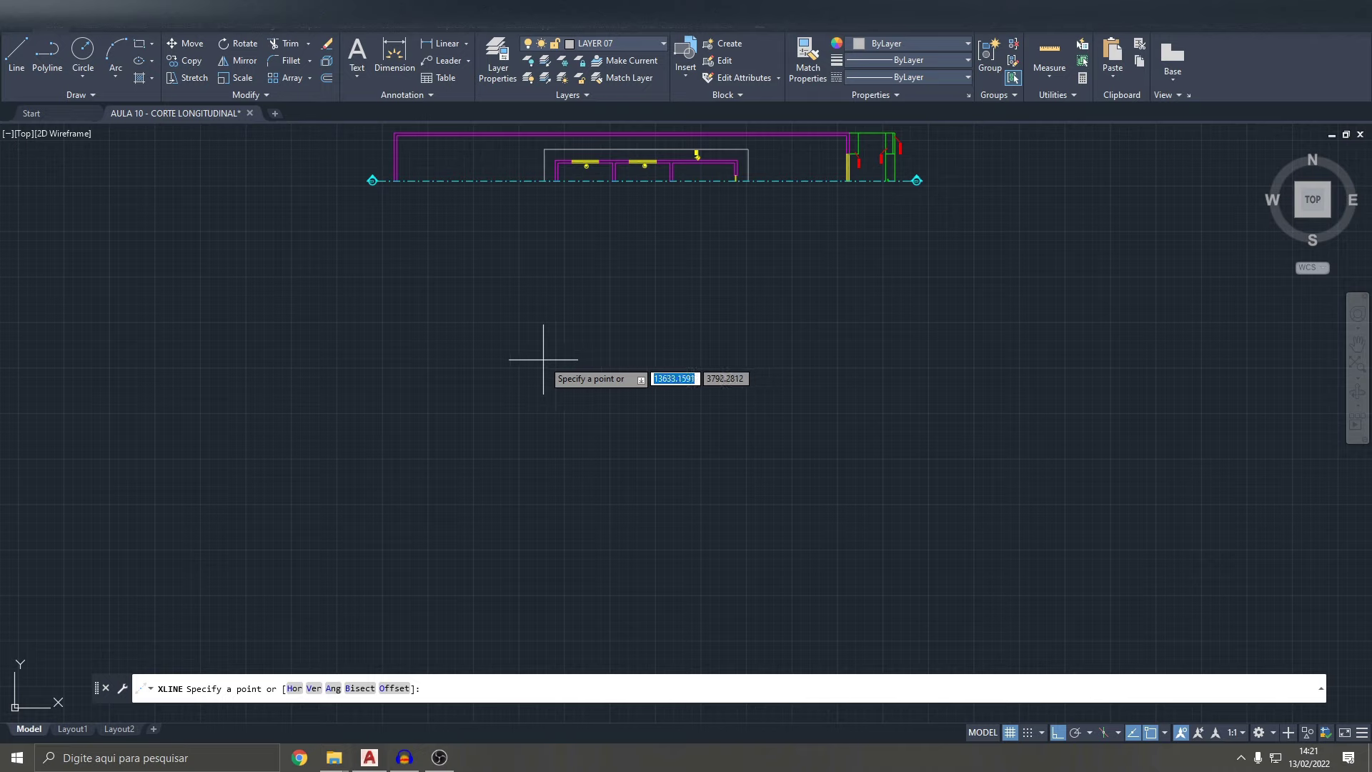
pyautogui.write('h')
pyautogui.press('Return')
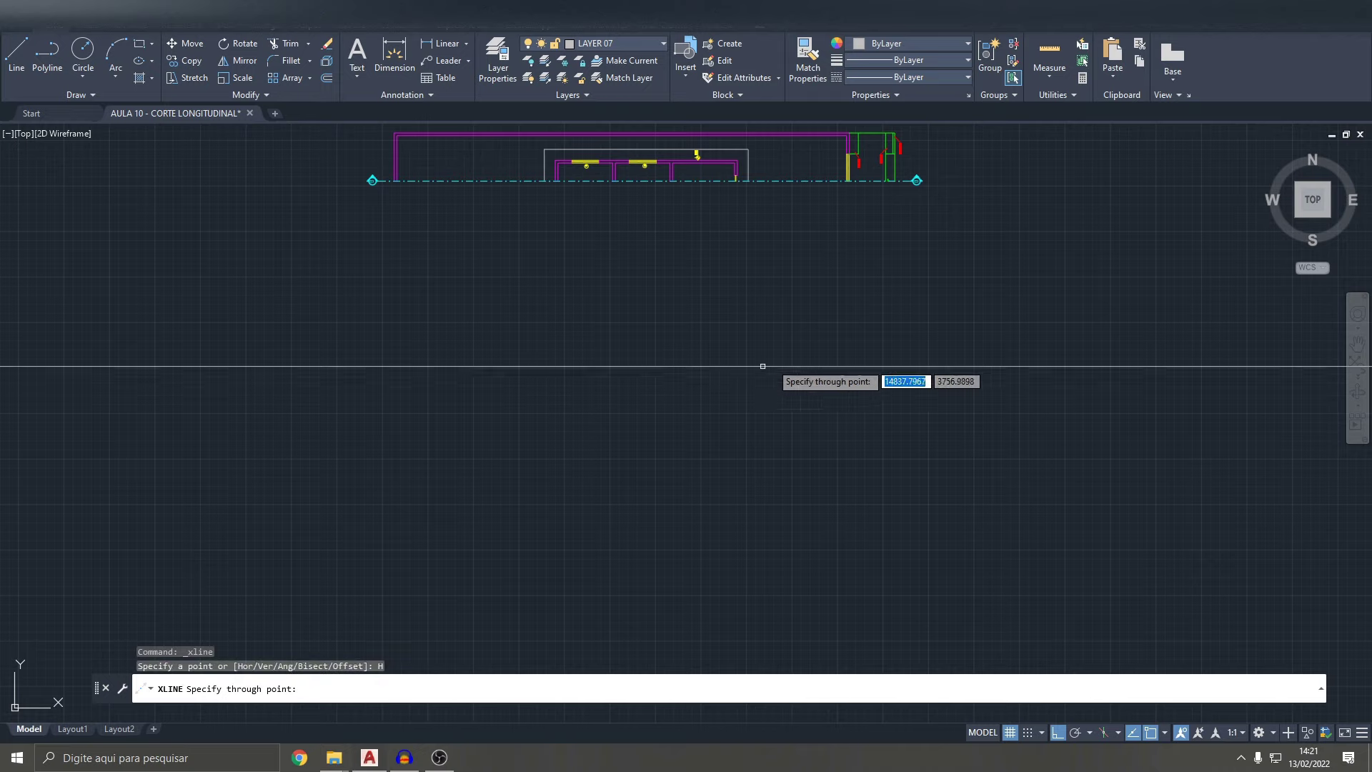
pyautogui.click(826, 364)
pyautogui.press('Escape')
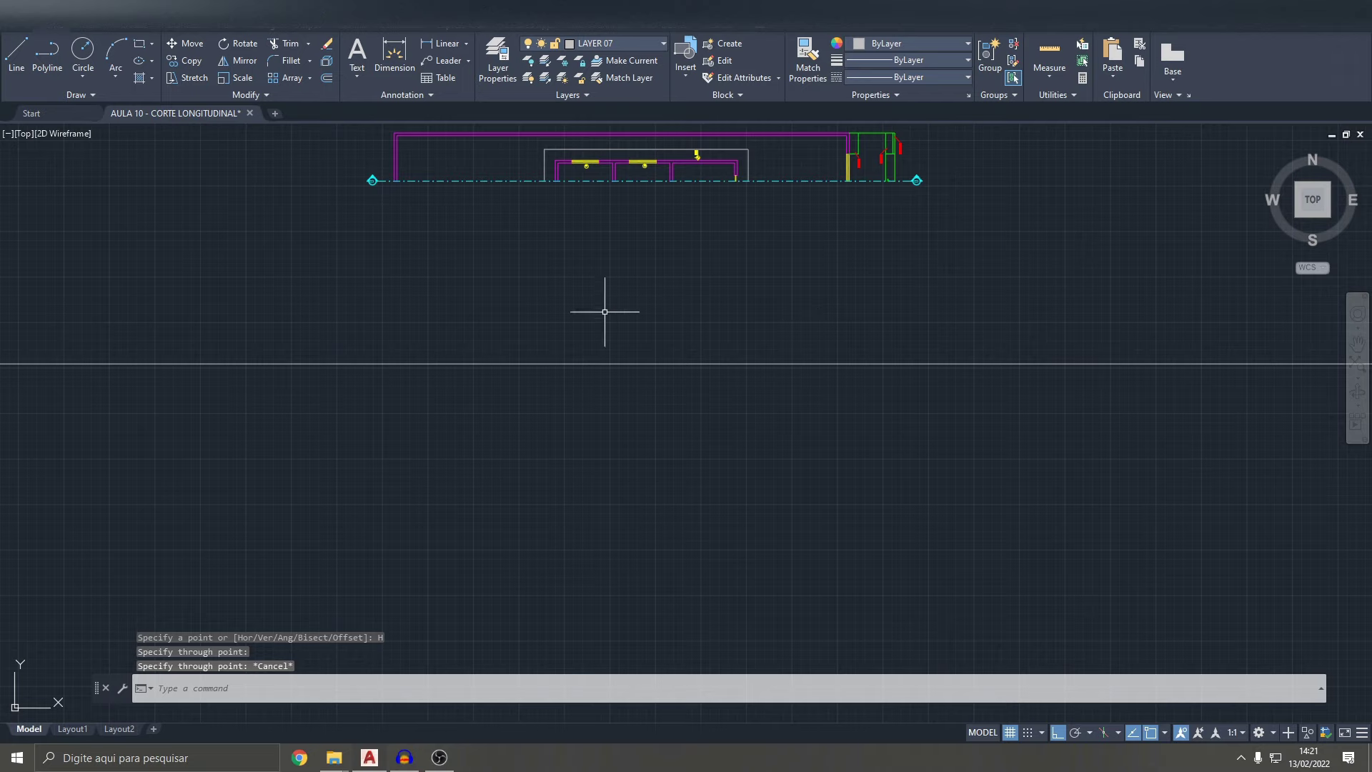
# - Place vertical construction lines through the left wall and the next wall of the plan
pyautogui.click(78, 94)
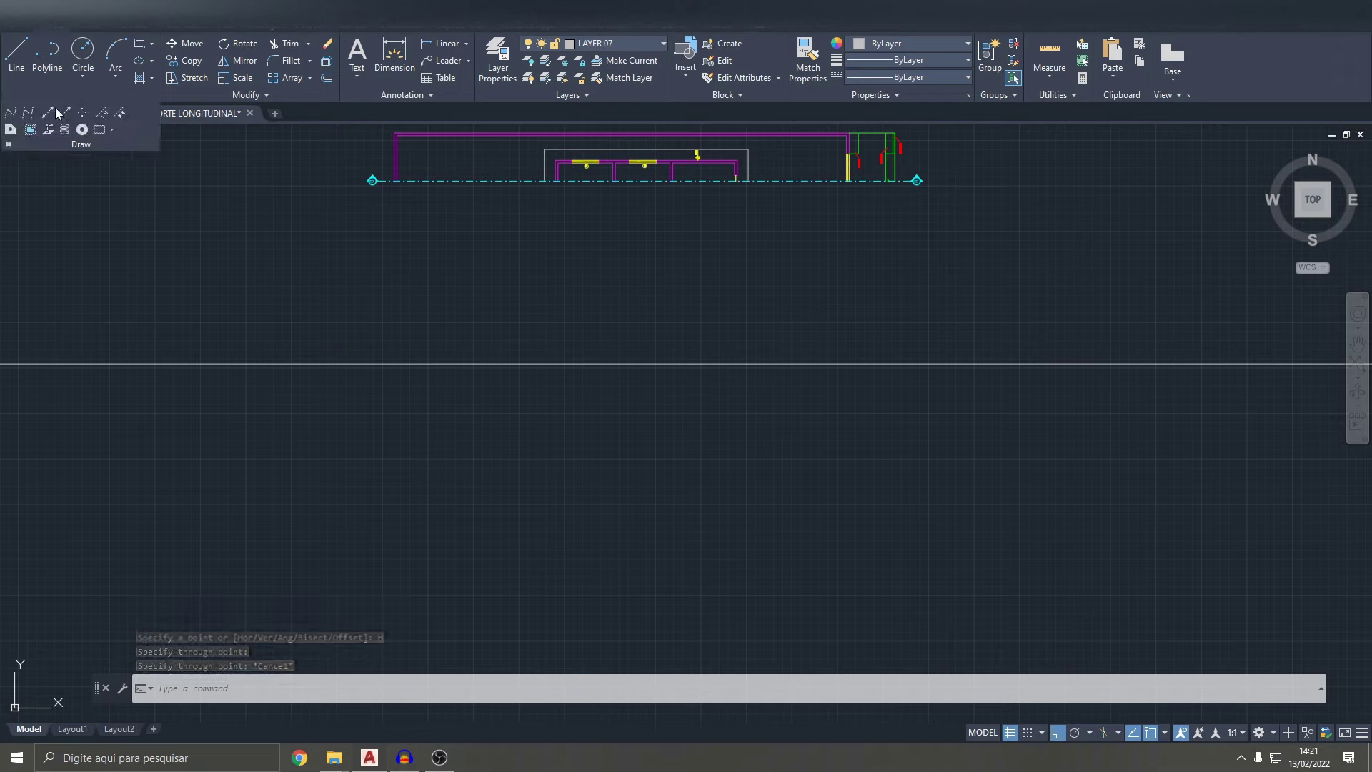
pyautogui.click(50, 113)
pyautogui.write('VER')
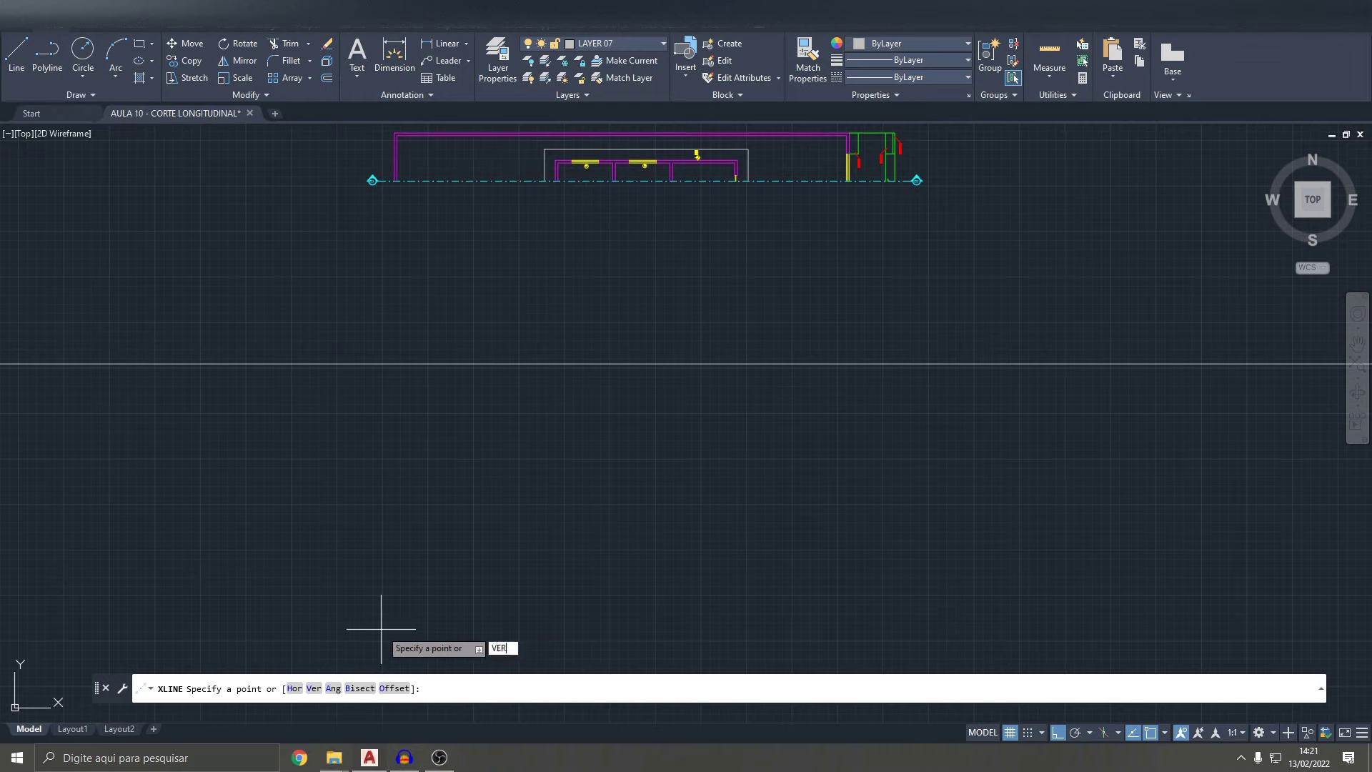
pyautogui.press('Return')
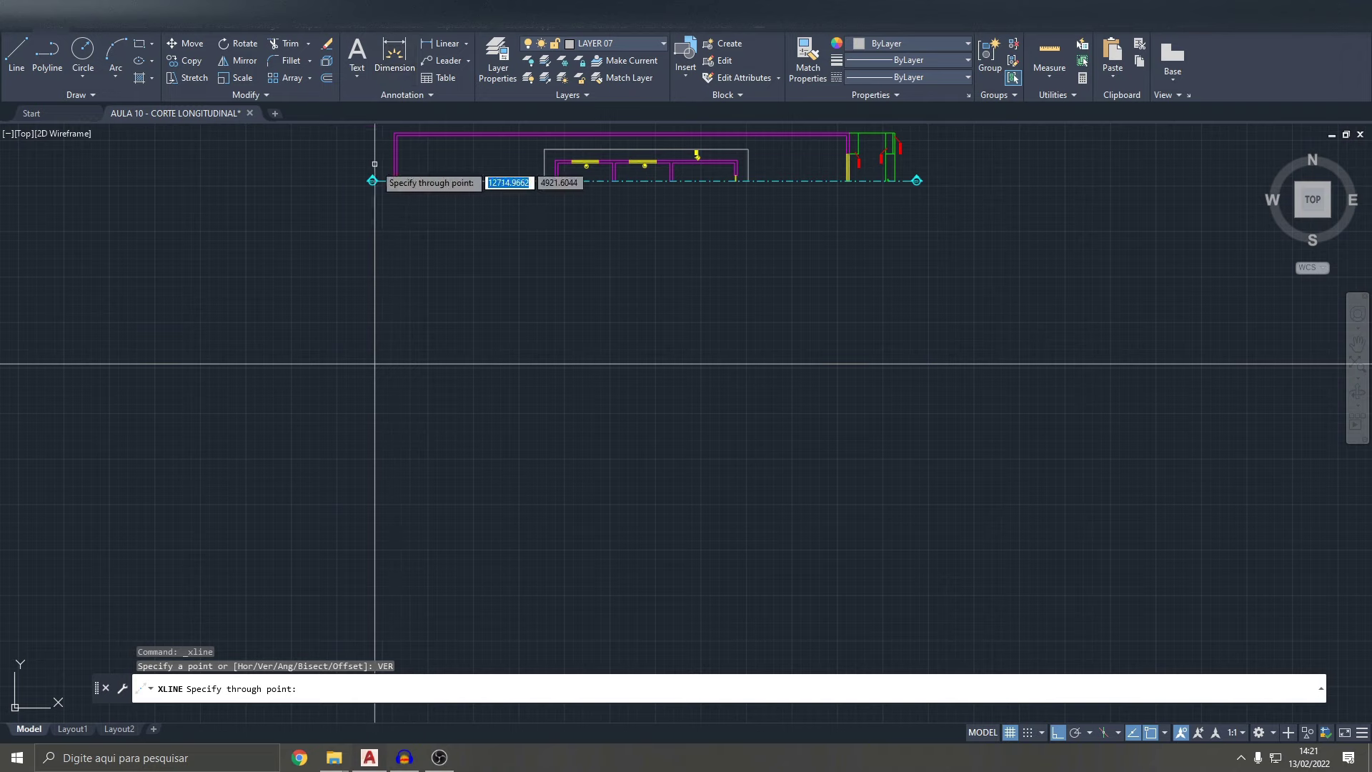
pyautogui.moveTo(395, 185); pyautogui.dragTo(439, 248, button='middle')
pyautogui.scroll(8, 438, 248)
pyautogui.click(423, 207)
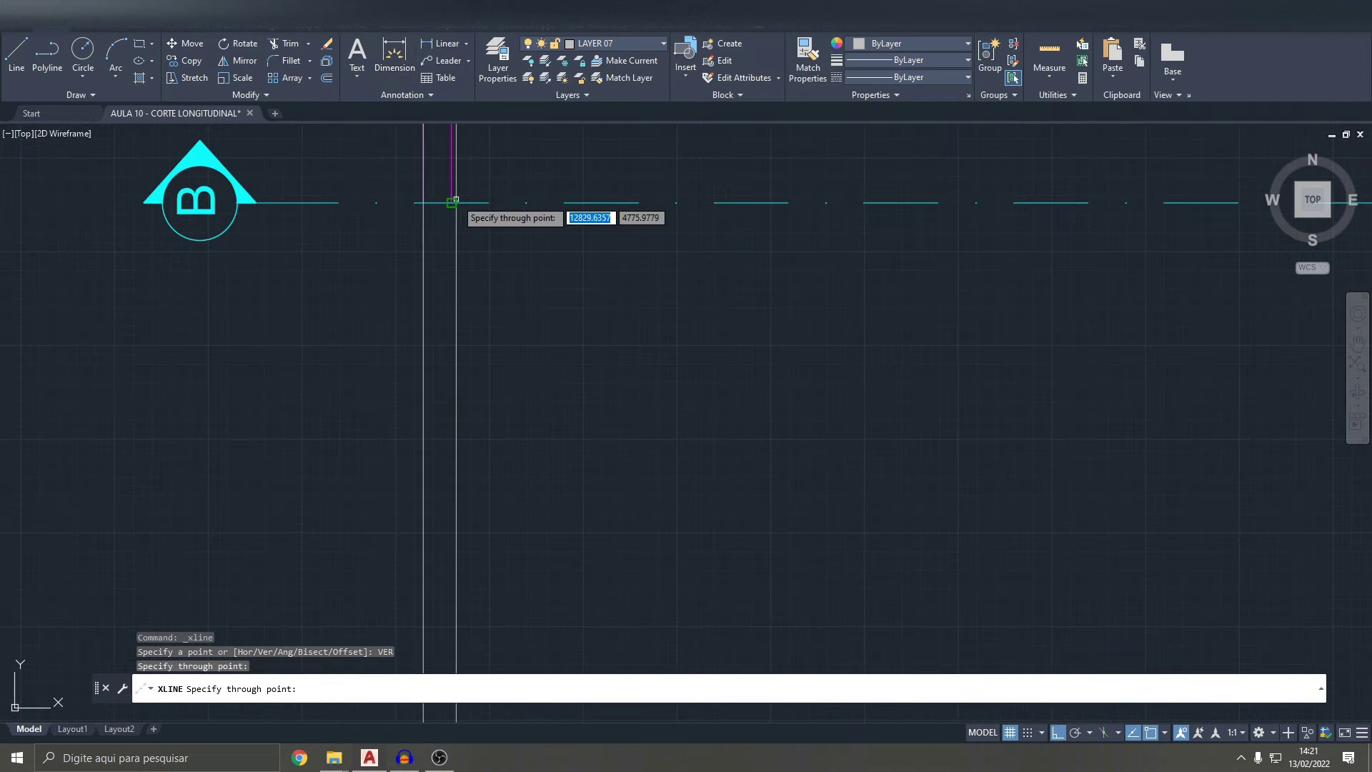
pyautogui.scroll(-5, 535, 216)
pyautogui.scroll(5, 639, 279)
pyautogui.click(627, 250)
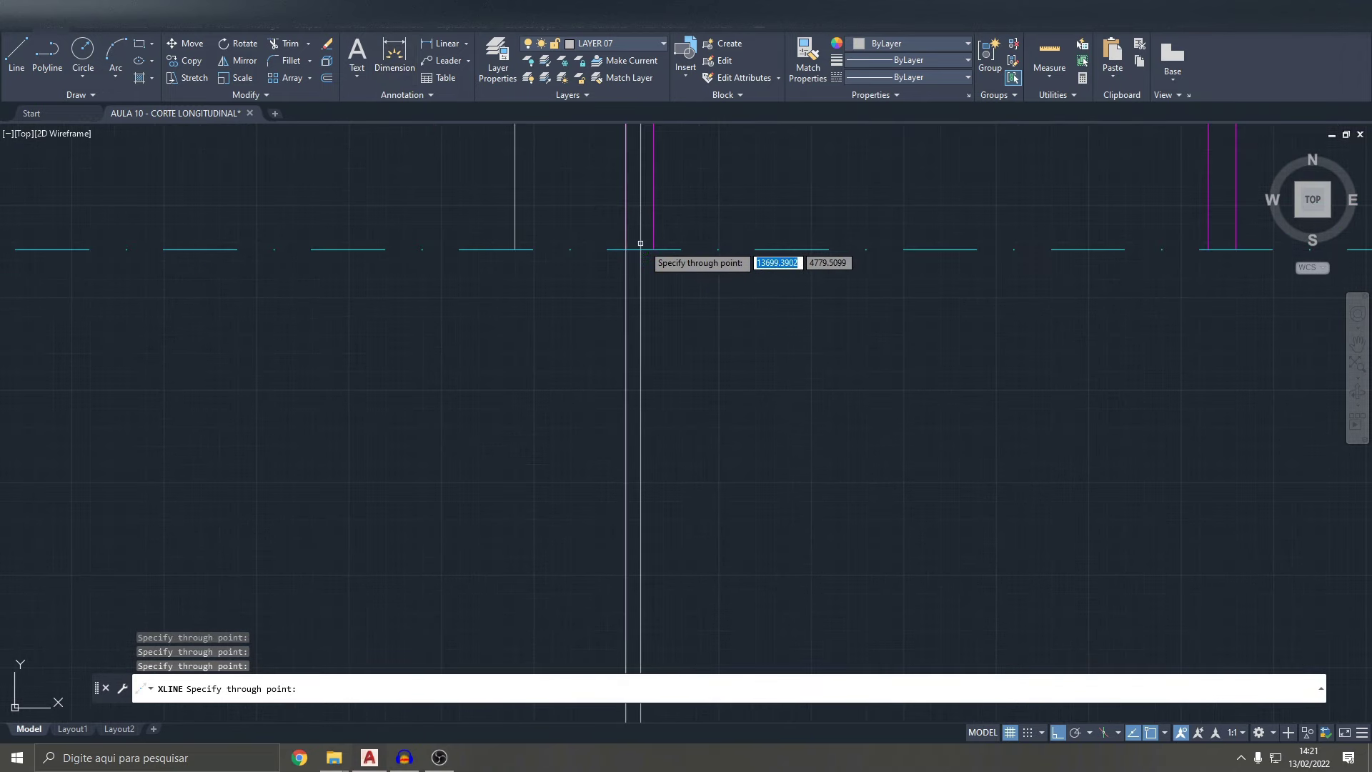
pyautogui.scroll(-4, 655, 250)
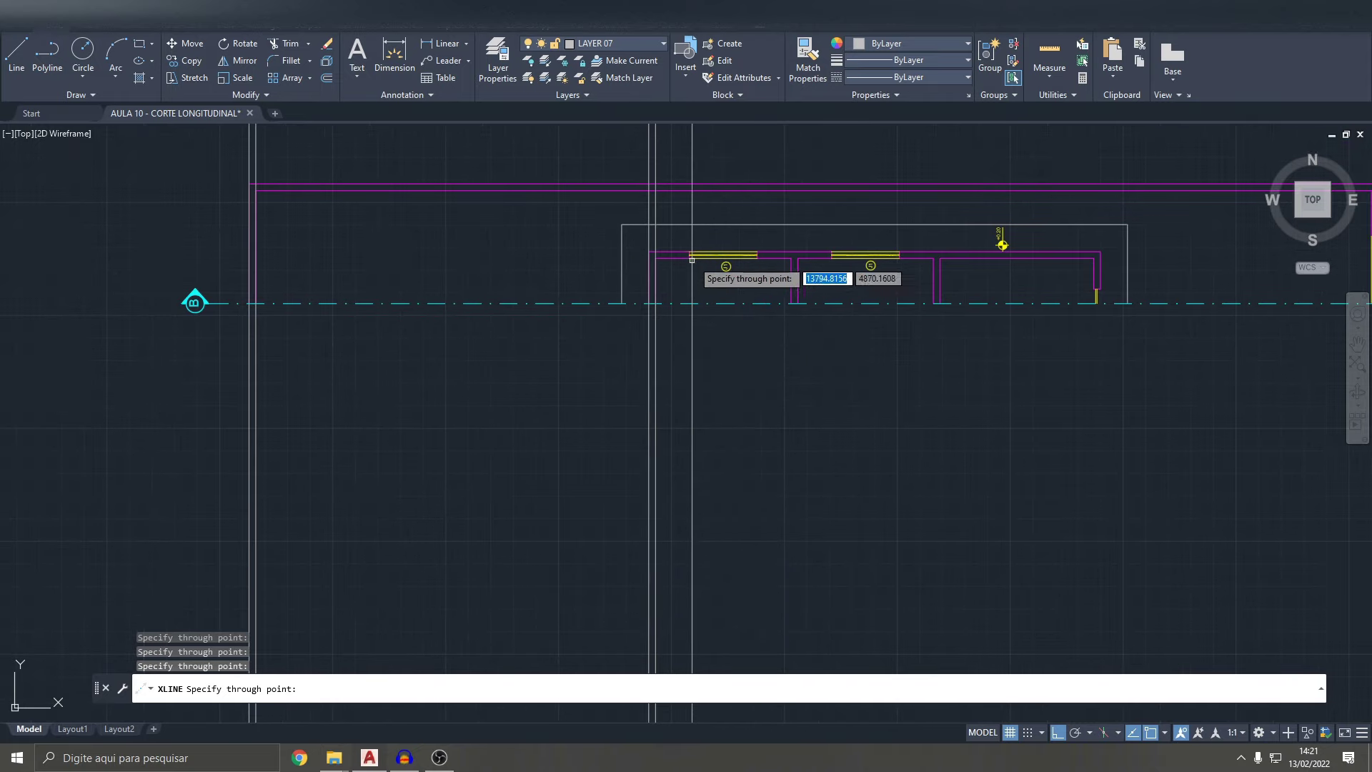
pyautogui.scroll(5, 793, 304)
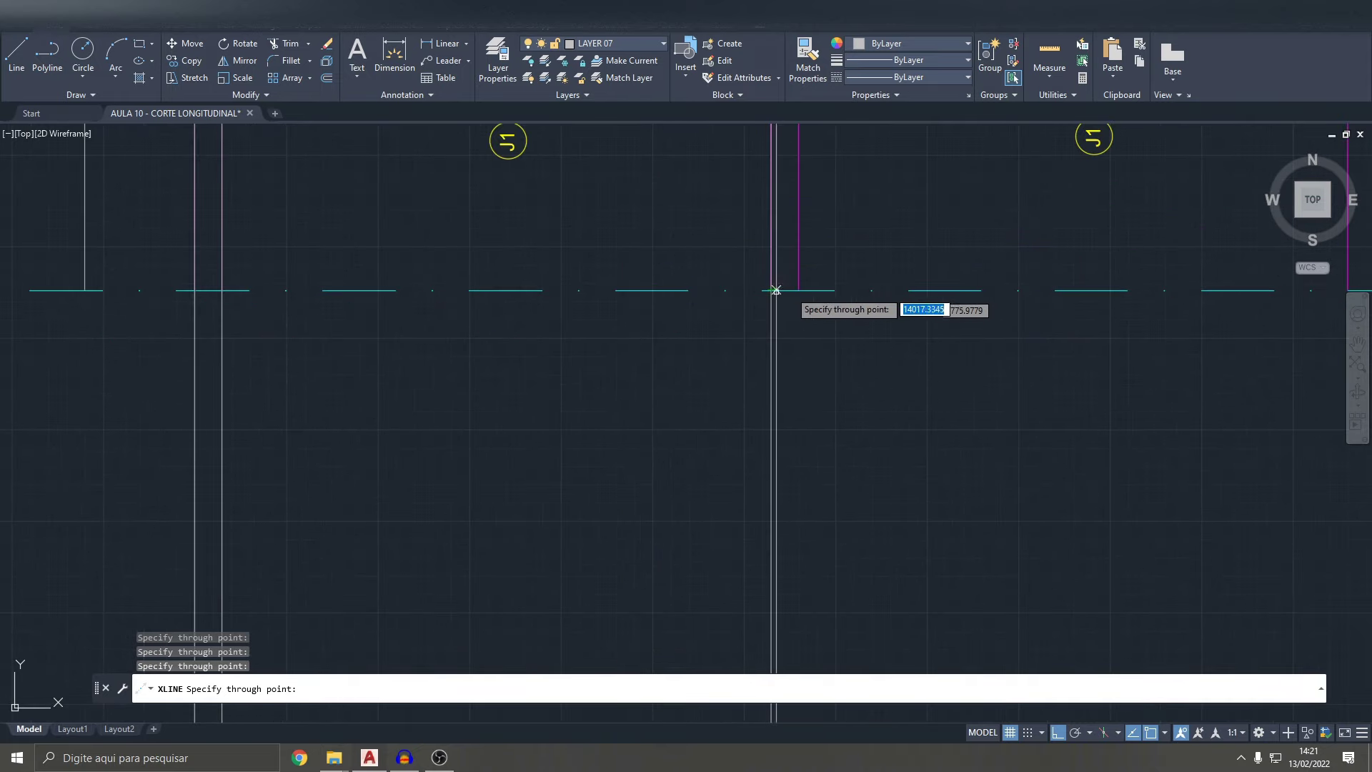
pyautogui.scroll(-3, 794, 289)
pyautogui.scroll(3, 757, 319)
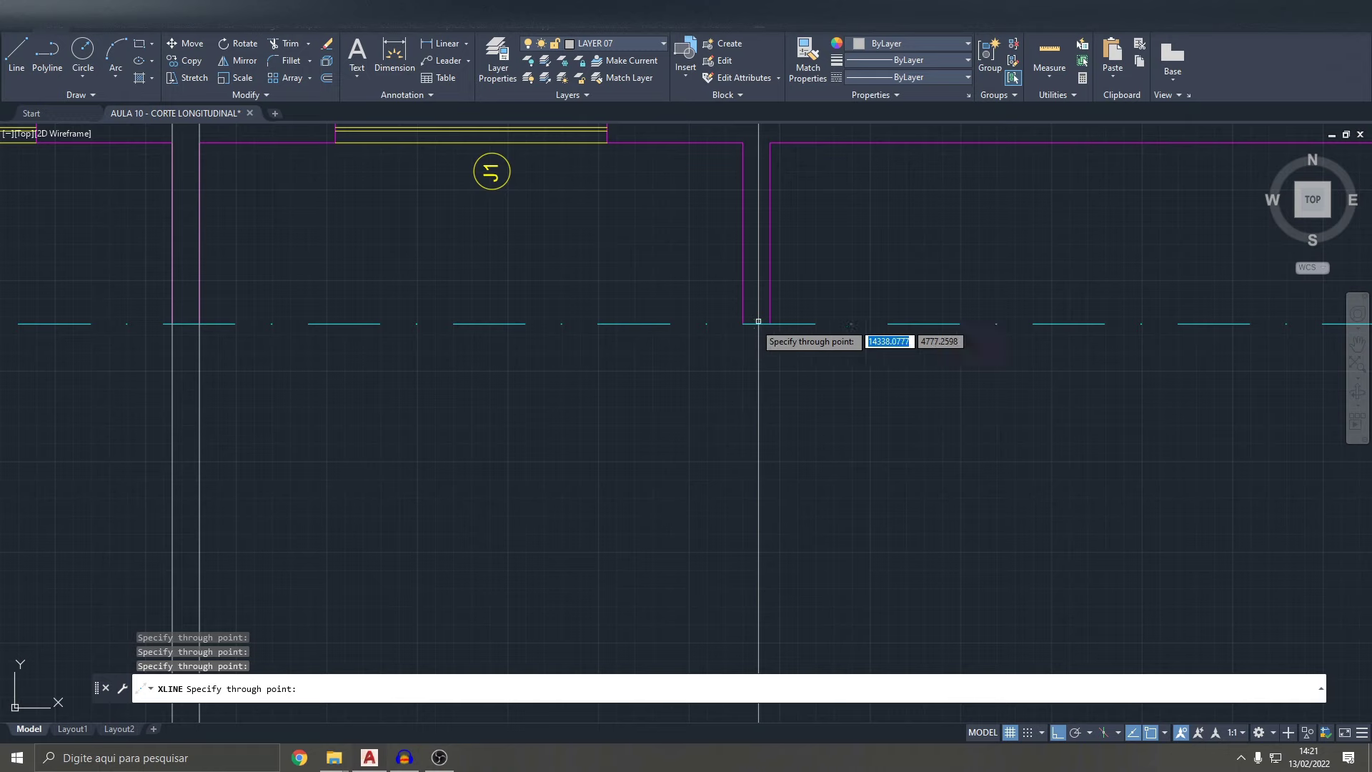
pyautogui.scroll(-3, 786, 315)
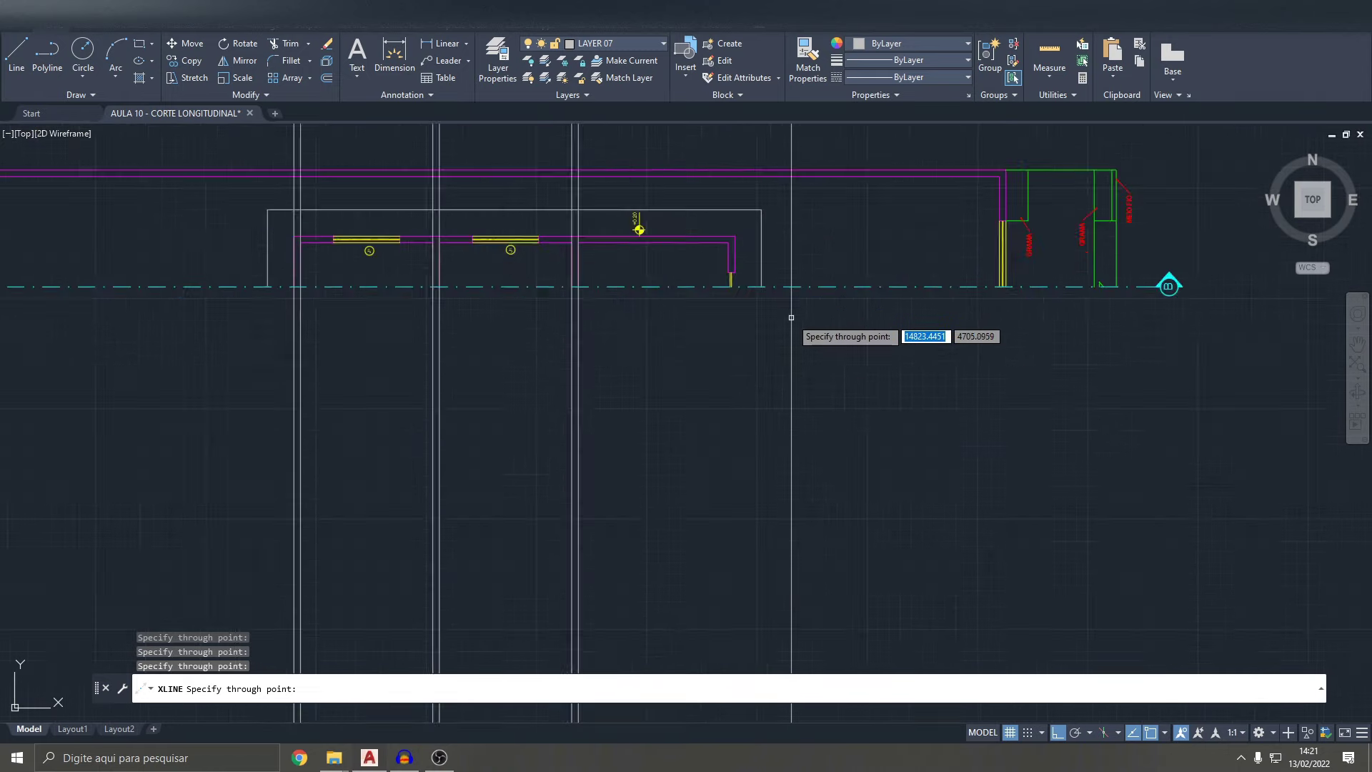
pyautogui.scroll(2, 655, 218)
pyautogui.scroll(-2, 628, 207)
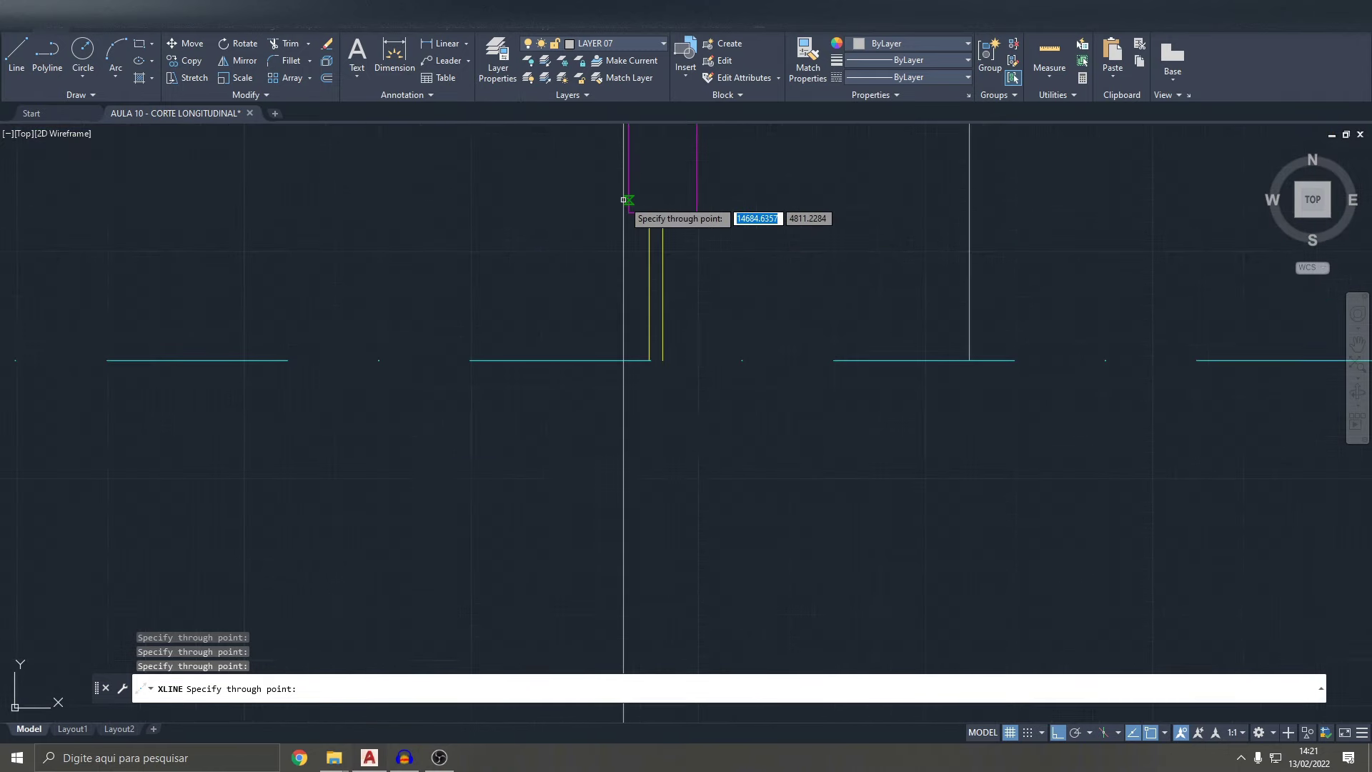
pyautogui.scroll(3, 628, 214)
pyautogui.scroll(-1, 627, 214)
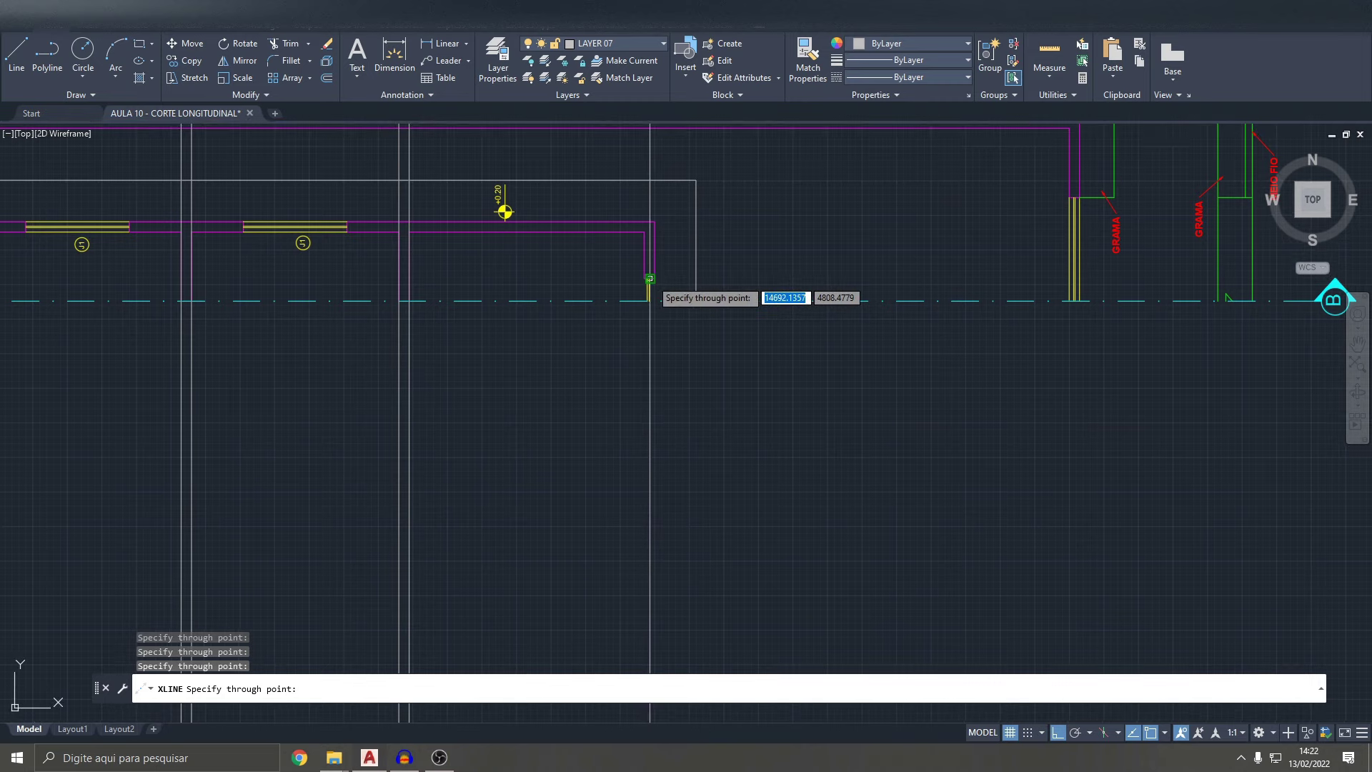
pyautogui.scroll(5, 650, 280)
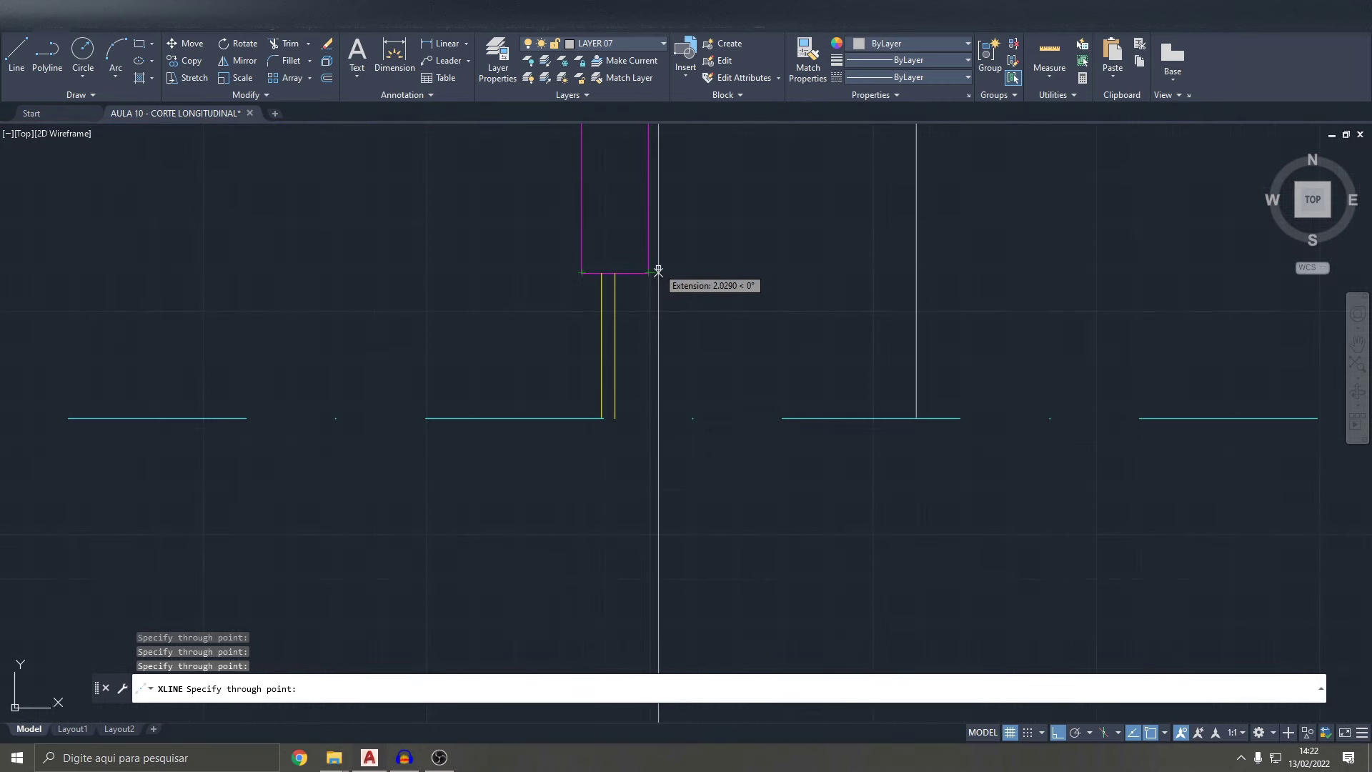
pyautogui.scroll(-6, 648, 273)
pyautogui.moveTo(637, 287); pyautogui.dragTo(641, 328, button='middle')
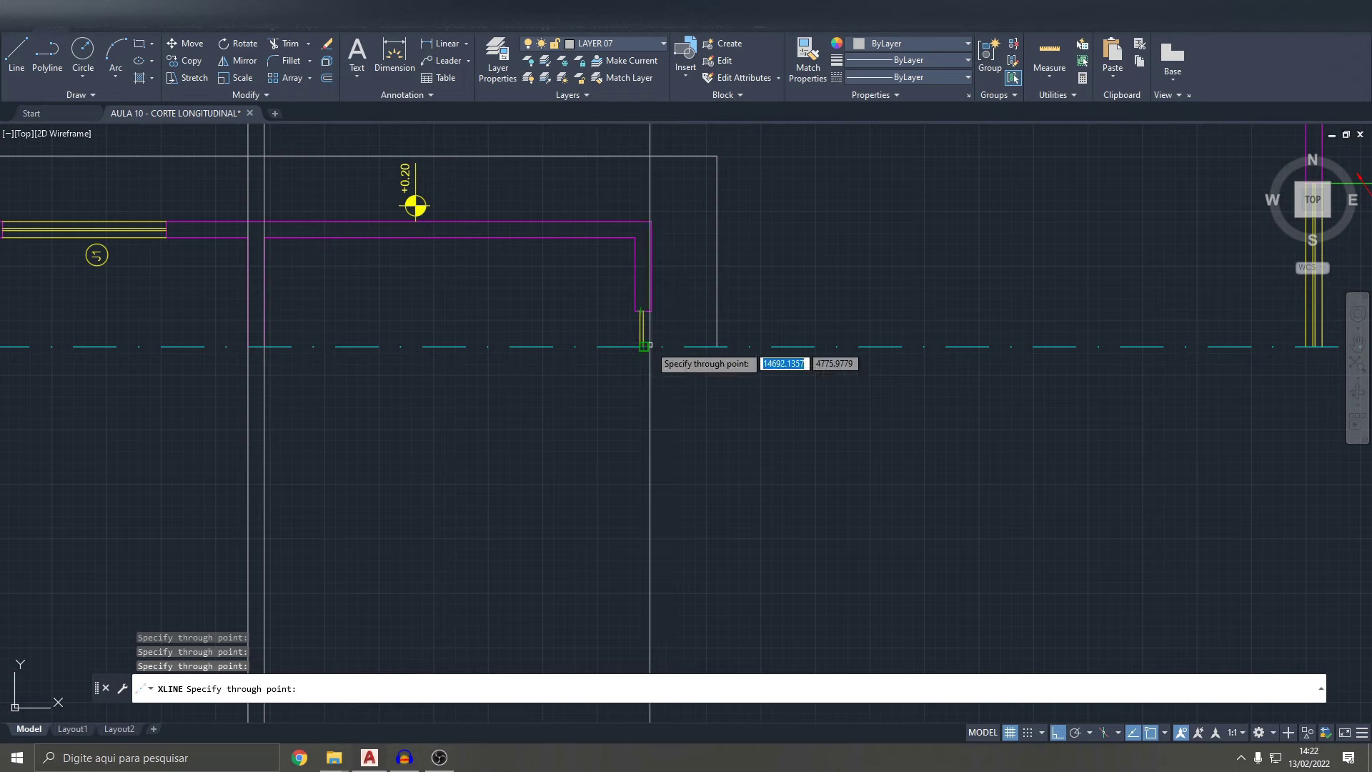
pyautogui.scroll(5, 636, 318)
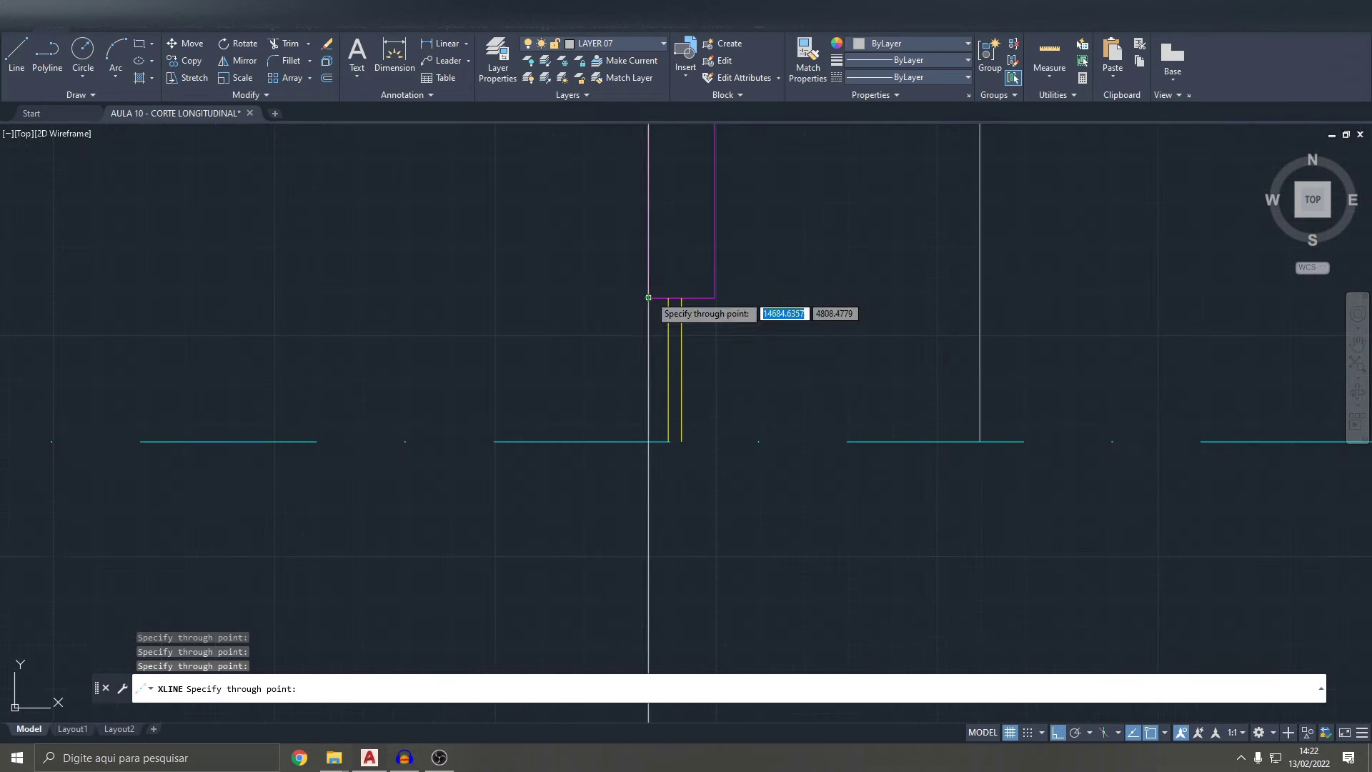
pyautogui.scroll(-3, 714, 298)
pyautogui.scroll(-2, 607, 346)
pyautogui.scroll(3, 607, 346)
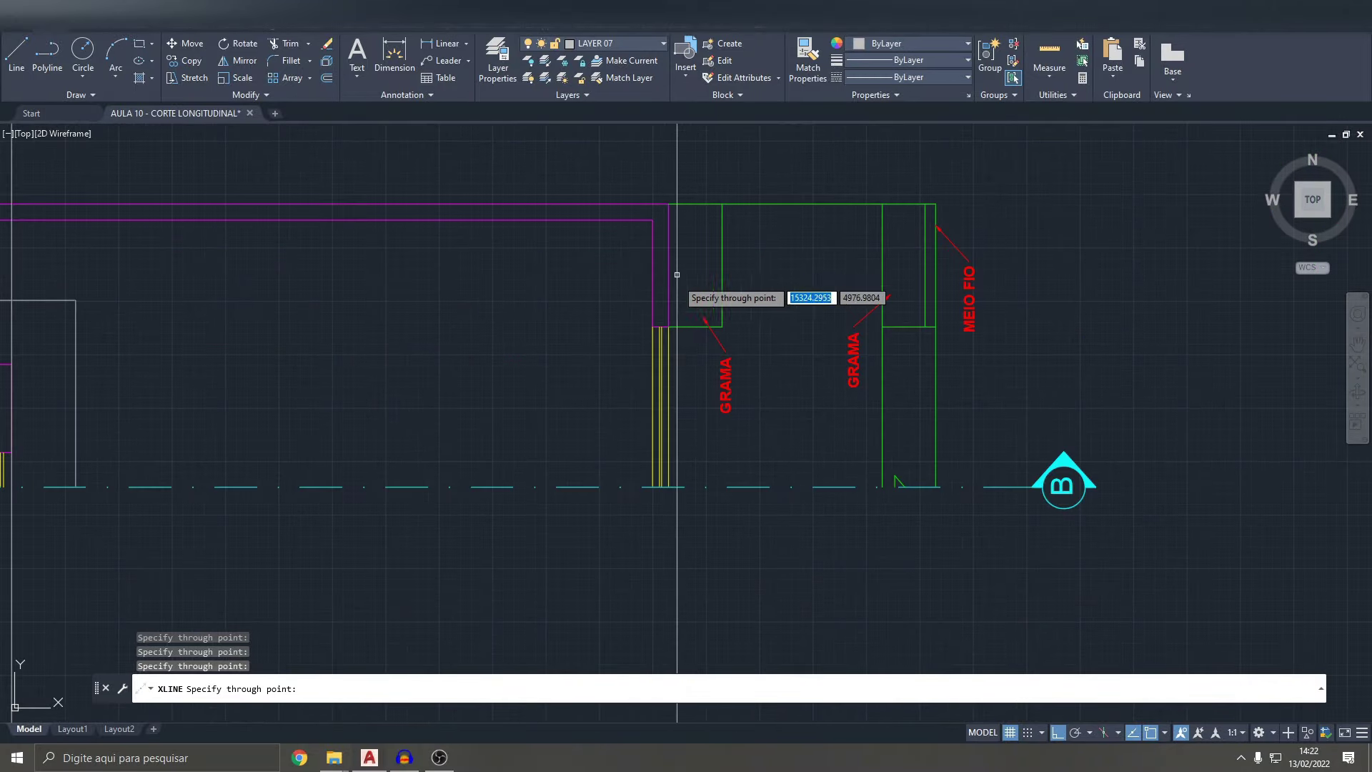
pyautogui.scroll(3, 658, 334)
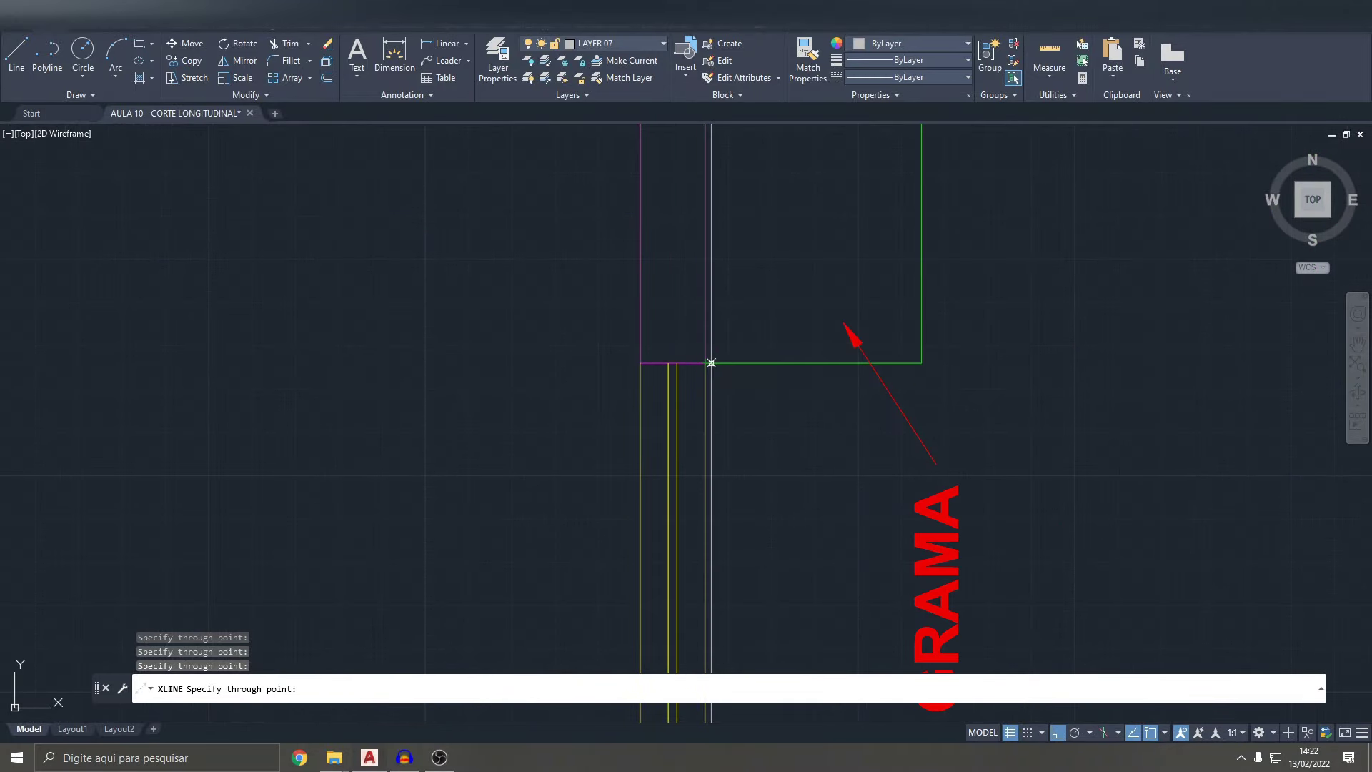
pyautogui.scroll(-4, 794, 343)
pyautogui.scroll(-3, 857, 214)
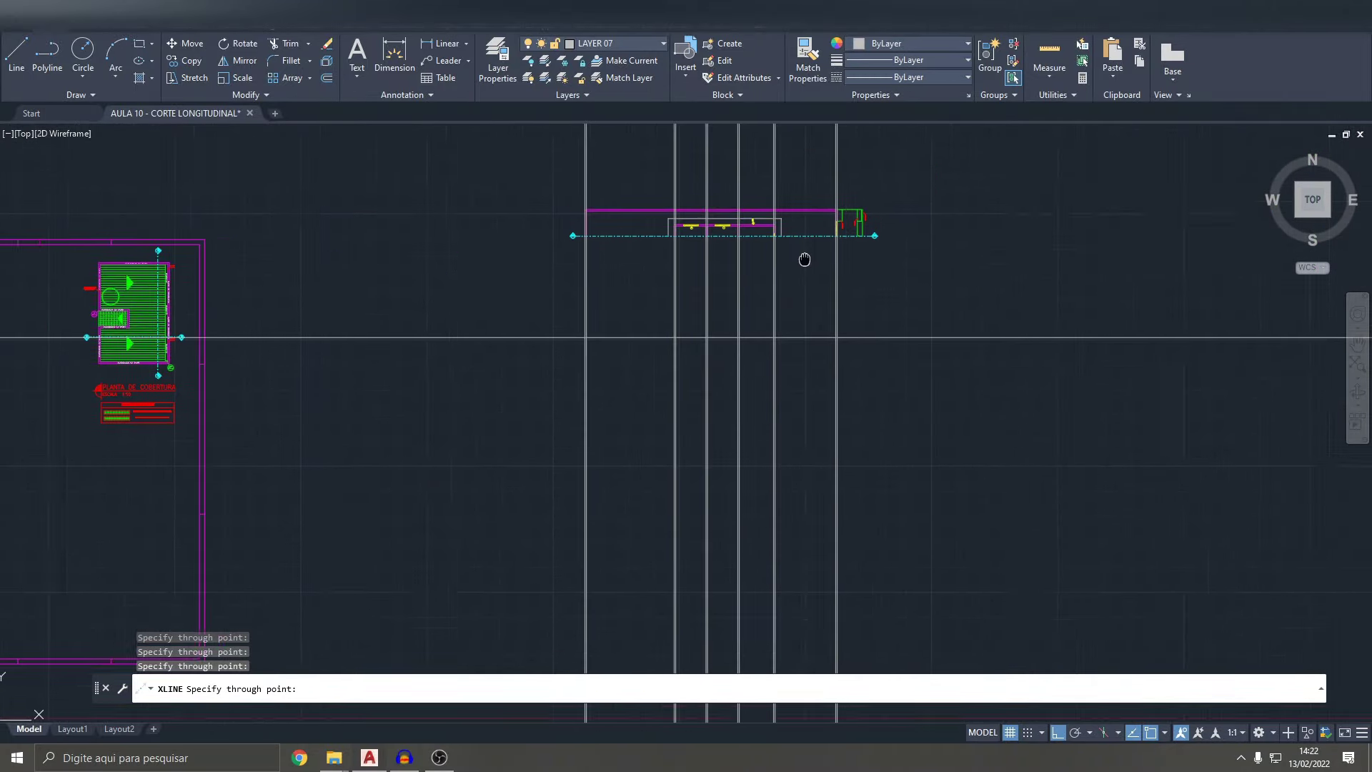
pyautogui.scroll(-1, 750, 265)
pyautogui.scroll(4, 704, 270)
pyautogui.scroll(-5, 692, 272)
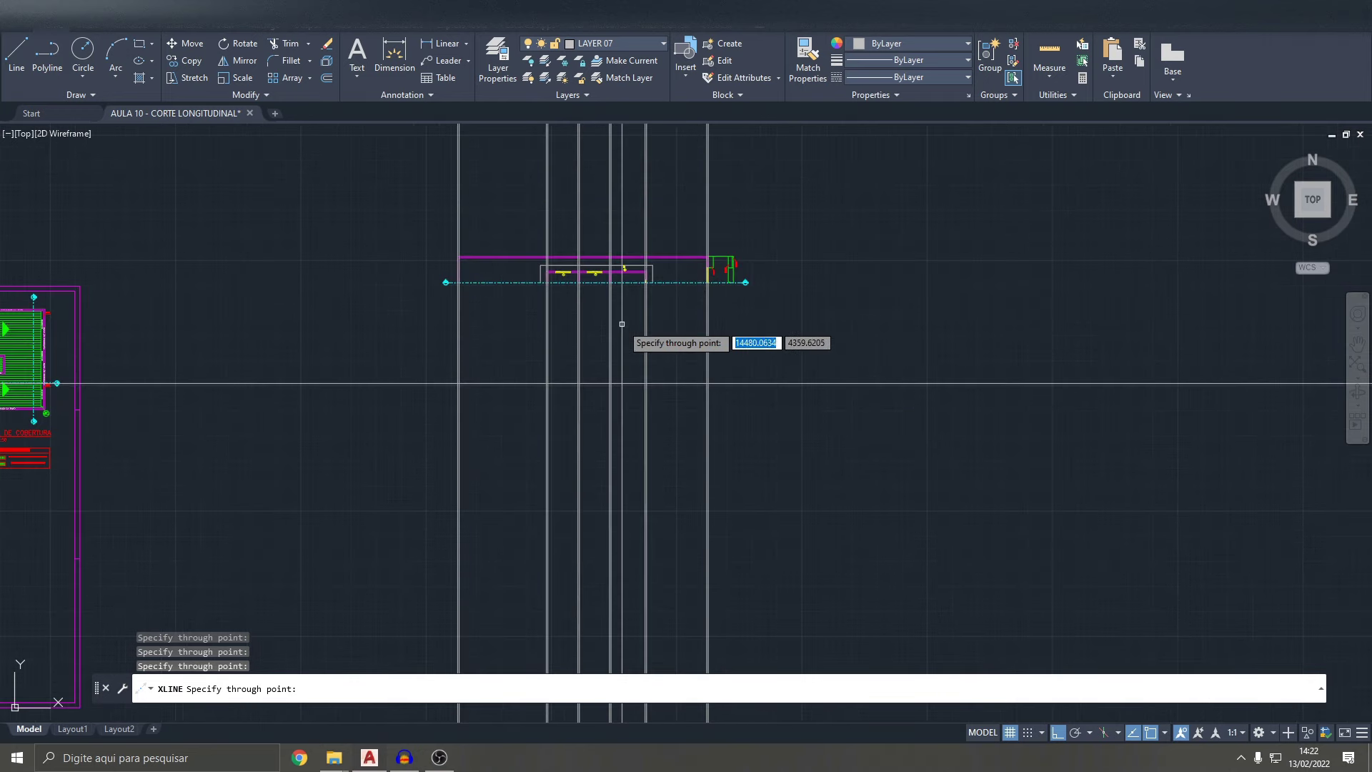
pyautogui.scroll(1, 701, 313)
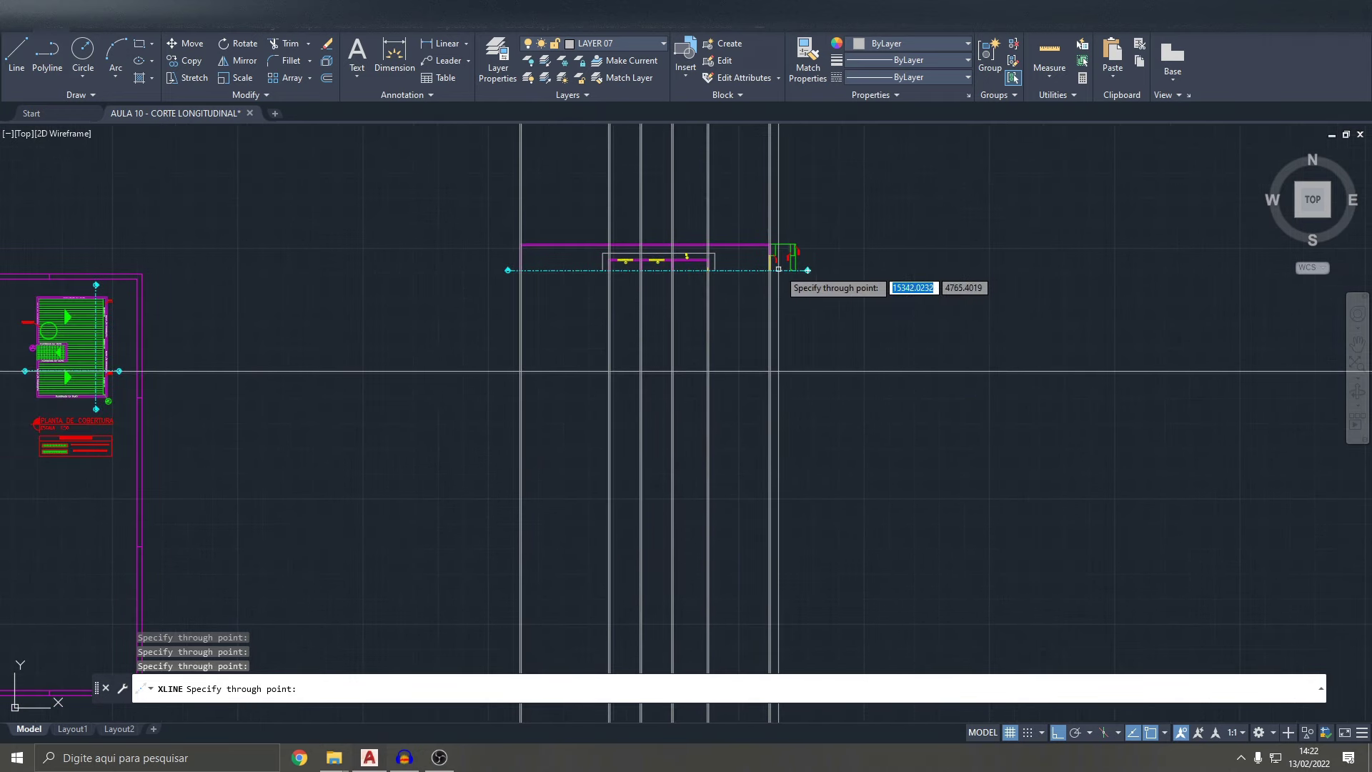
pyautogui.scroll(-1, 765, 279)
pyautogui.scroll(1, 736, 314)
pyautogui.press('Escape')
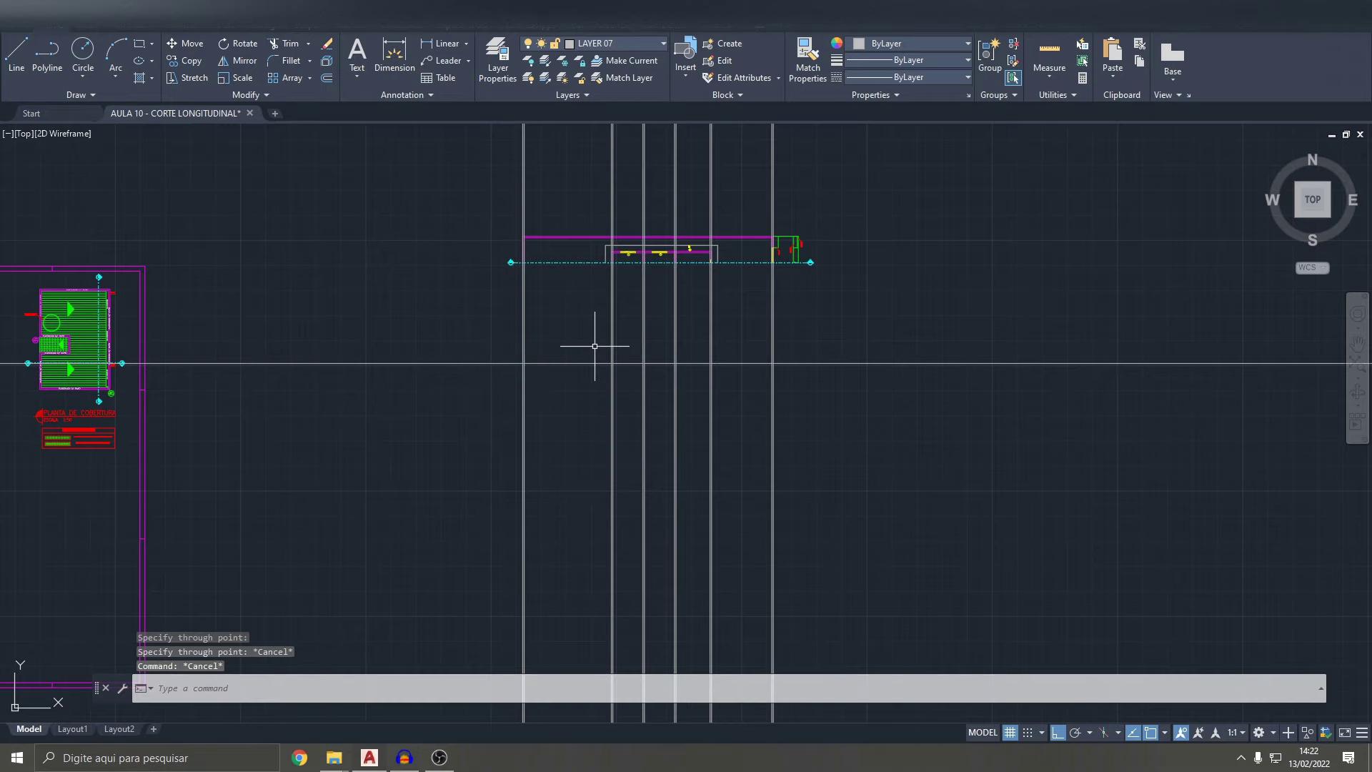
# - Fence-trim the vertical construction lines above the magenta line
pyautogui.scroll(-8, 710, 366)
pyautogui.scroll(-3, 734, 366)
pyautogui.scroll(3, 704, 379)
pyautogui.scroll(-3, 688, 346)
pyautogui.scroll(3, 694, 363)
pyautogui.scroll(5, 621, 306)
pyautogui.scroll(3, 561, 465)
pyautogui.scroll(-2, 721, 216)
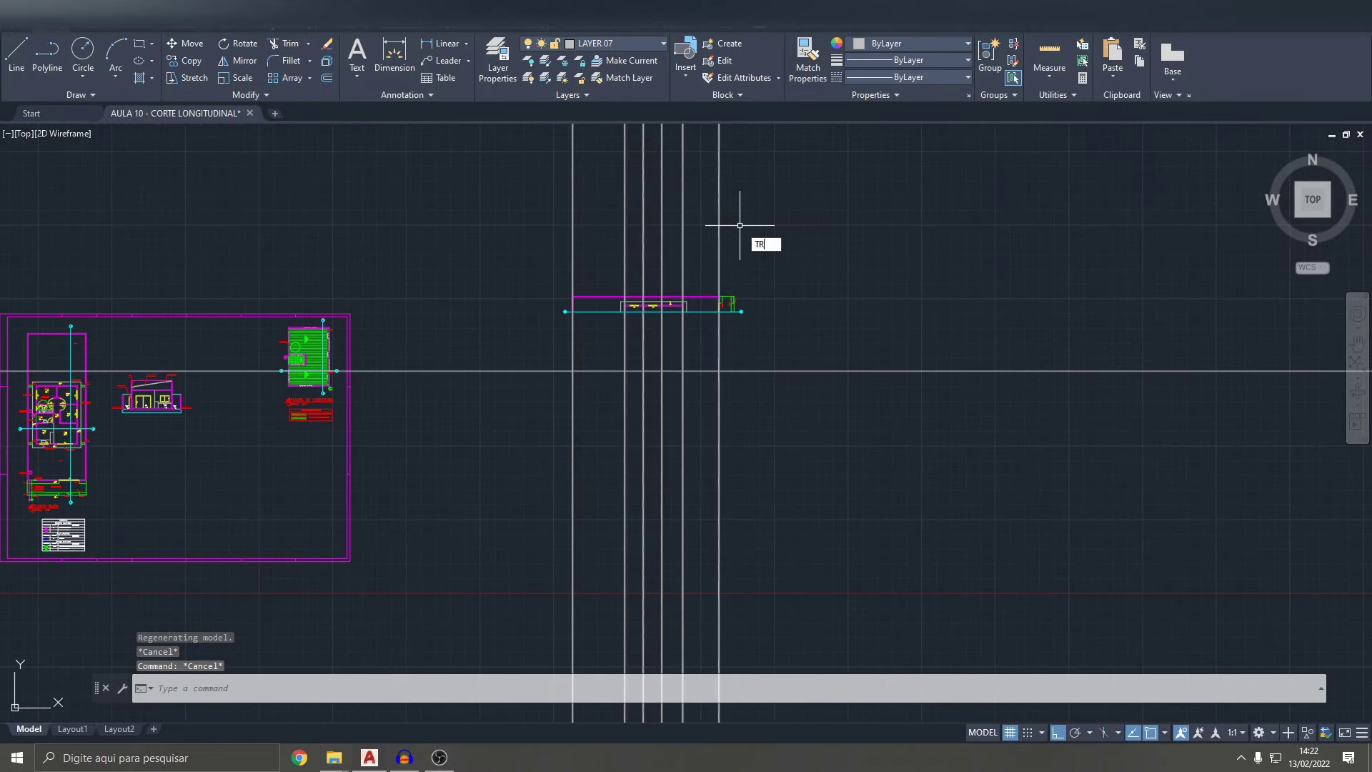
pyautogui.press('Return')
pyautogui.click(735, 223)
pyautogui.click(542, 236)
pyautogui.press('Return')
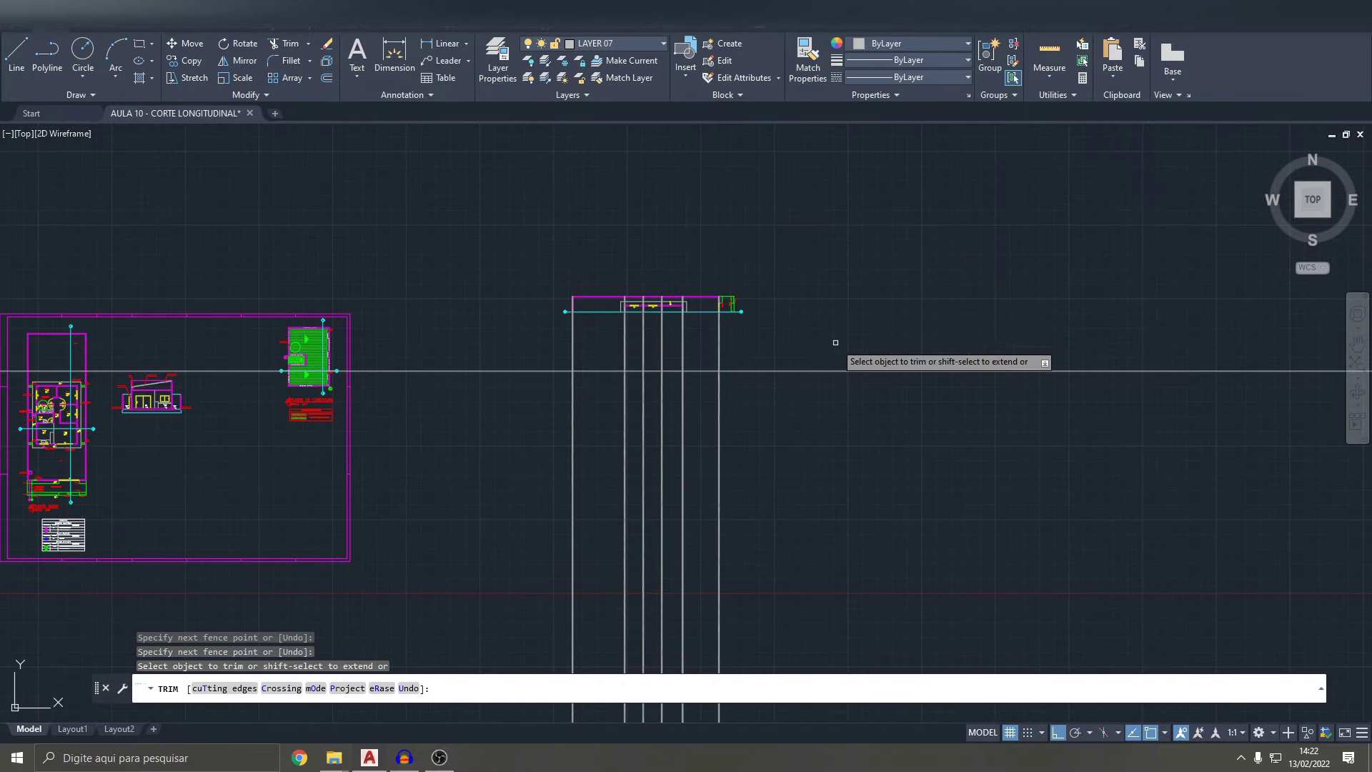
# - Fence-trim the vertical lines below the base line, including the left line's extension
pyautogui.scroll(5, 708, 389)
pyautogui.click(867, 382)
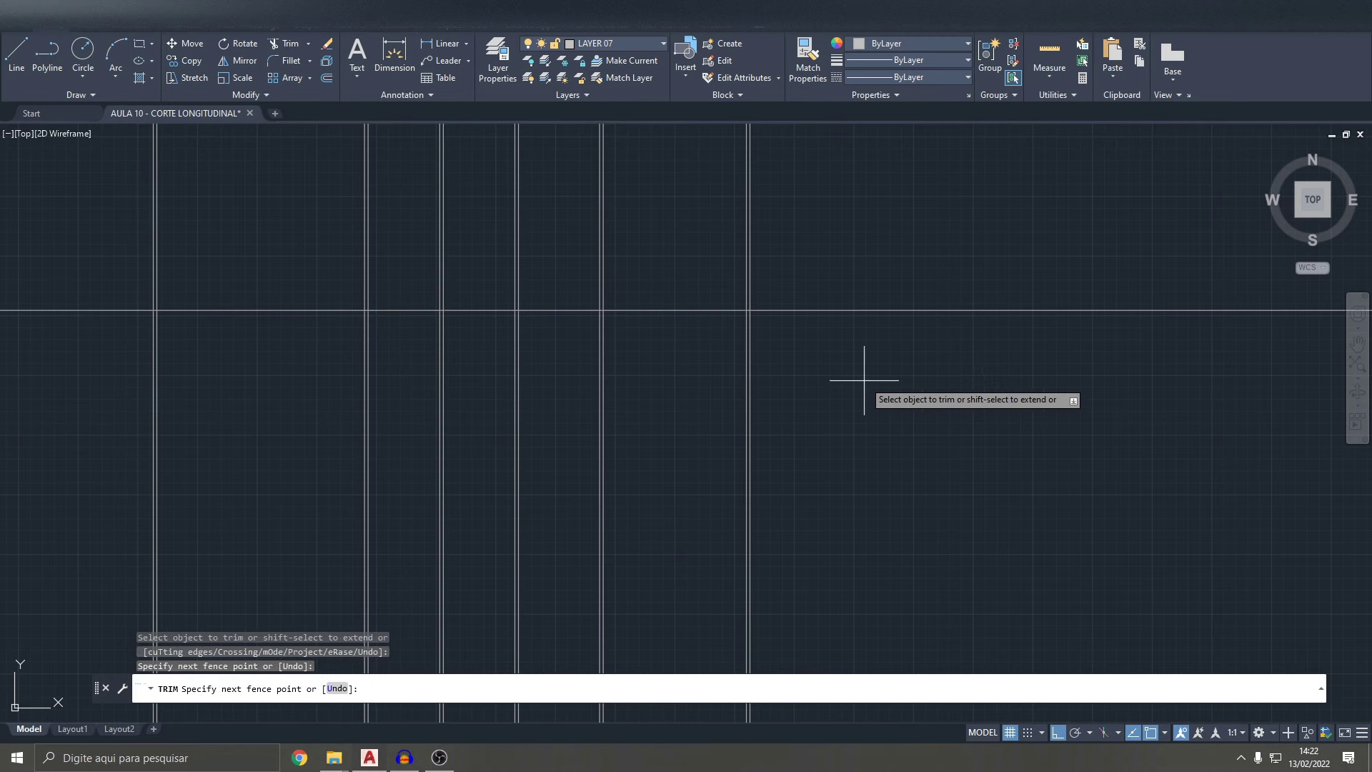
pyautogui.click(320, 359)
pyautogui.press('Return')
pyautogui.scroll(-2, 321, 359)
pyautogui.moveTo(341, 376); pyautogui.dragTo(474, 425, button='middle')
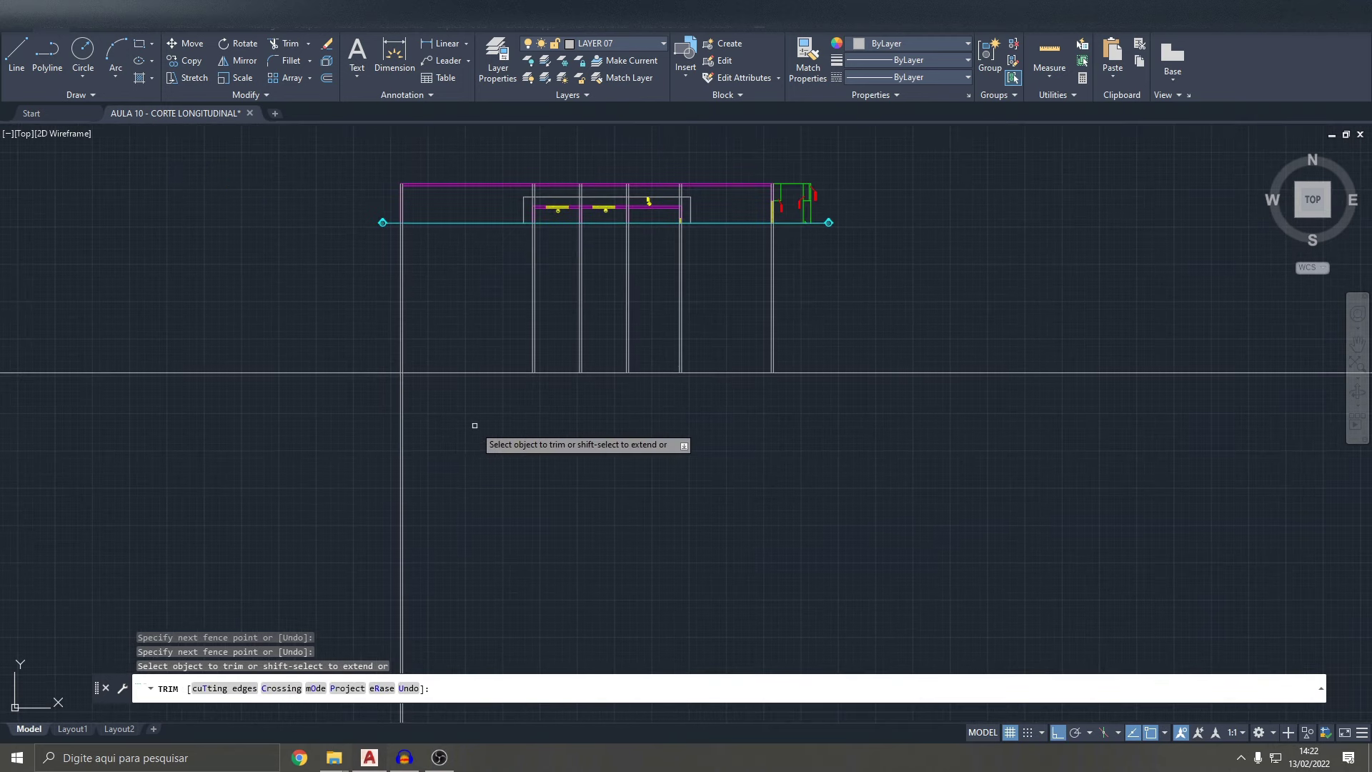
pyautogui.click(401, 423)
pyautogui.press('Escape')
pyautogui.press('Escape')
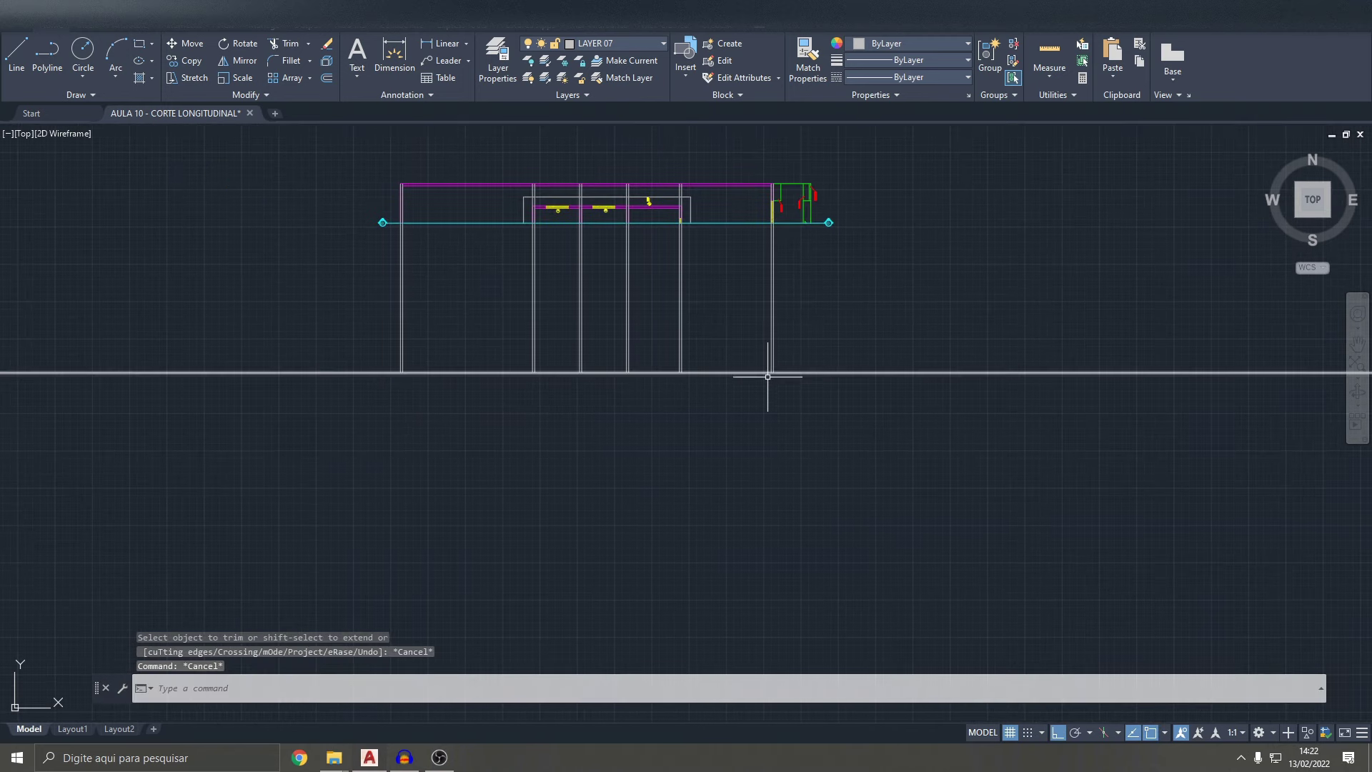
# - Start a second TRIM pass on the section, then end it without changes
pyautogui.moveTo(670, 422); pyautogui.dragTo(734, 450, button='middle')
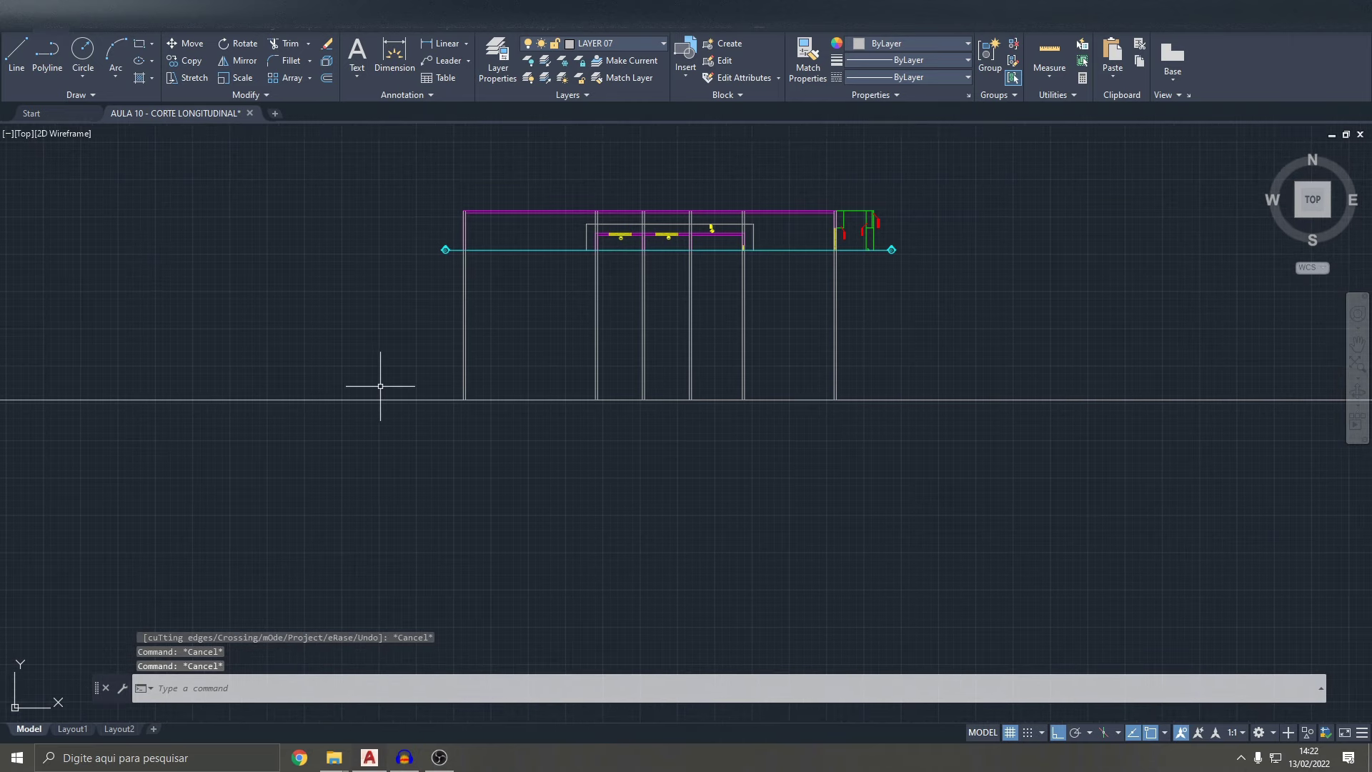
pyautogui.write('tr')
pyautogui.press('Return')
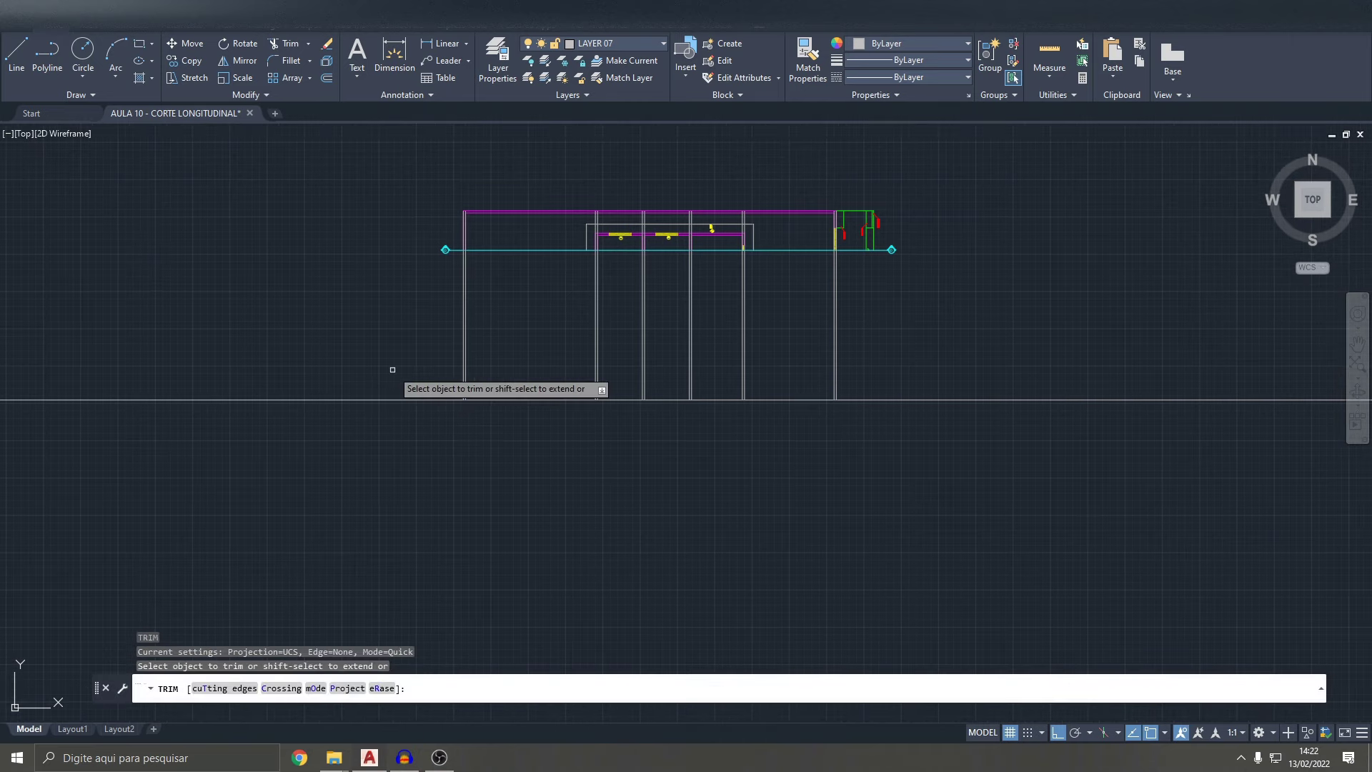
pyautogui.scroll(-3, 436, 429)
pyautogui.scroll(4, 492, 385)
pyautogui.scroll(-2, 551, 300)
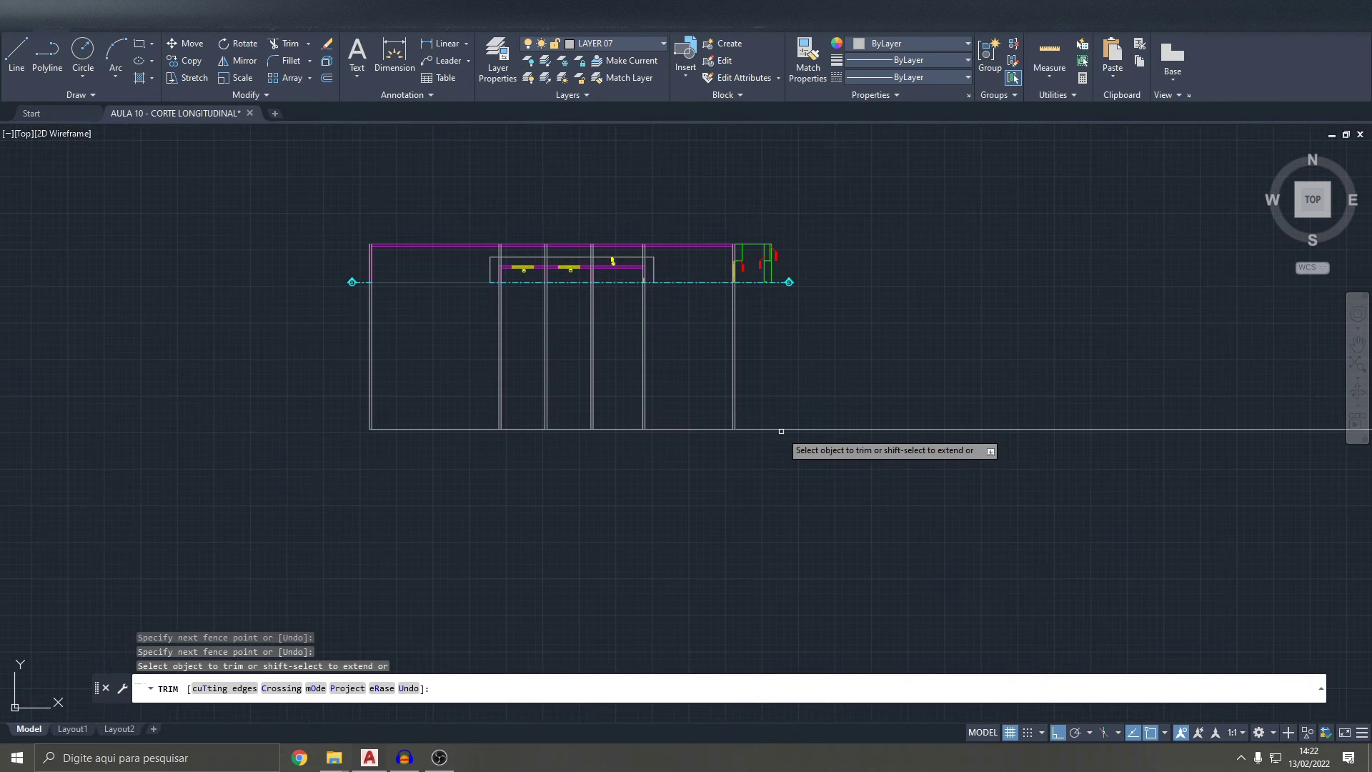
pyautogui.scroll(4, 555, 447)
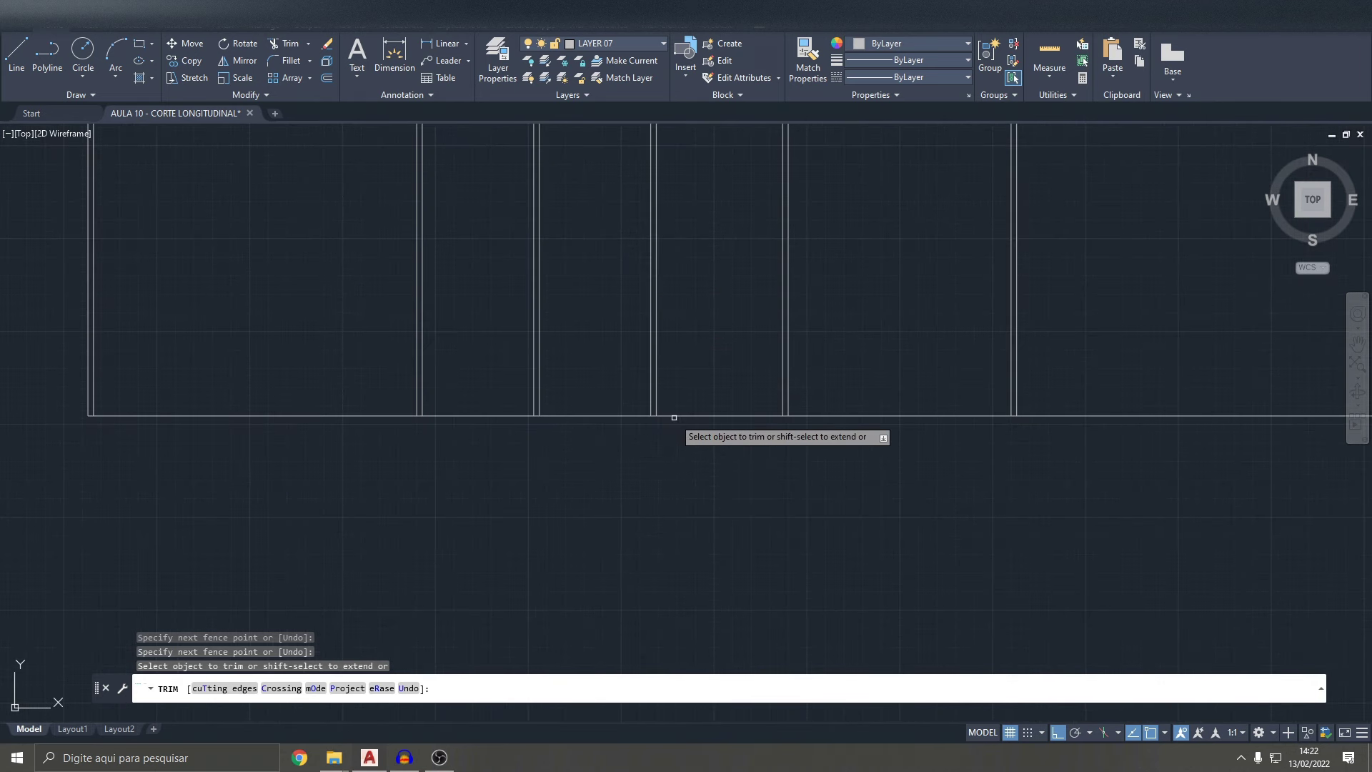
pyautogui.press('Escape')
# - Set the OFFSET distance to 30
pyautogui.write('o')
pyautogui.press('Return')
pyautogui.write('30')
pyautogui.press('Return')
pyautogui.scroll(-6, 675, 429)
# - Offset the section's base line 30 units upward
pyautogui.scroll(4, 653, 398)
pyautogui.scroll(3, 628, 389)
pyautogui.scroll(2, 705, 398)
pyautogui.moveTo(705, 398)
pyautogui.mouseDown(button='middle')
pyautogui.moveTo(698, 246)
pyautogui.moveTo(735, 291)
pyautogui.mouseUp(button='middle')
pyautogui.scroll(-3, 101, 302)
pyautogui.scroll(-3, 500, 357)
pyautogui.scroll(-3, 951, 400)
pyautogui.moveTo(1198, 306); pyautogui.dragTo(865, 332, button='middle')
pyautogui.scroll(5, 865, 332)
pyautogui.click(845, 422)
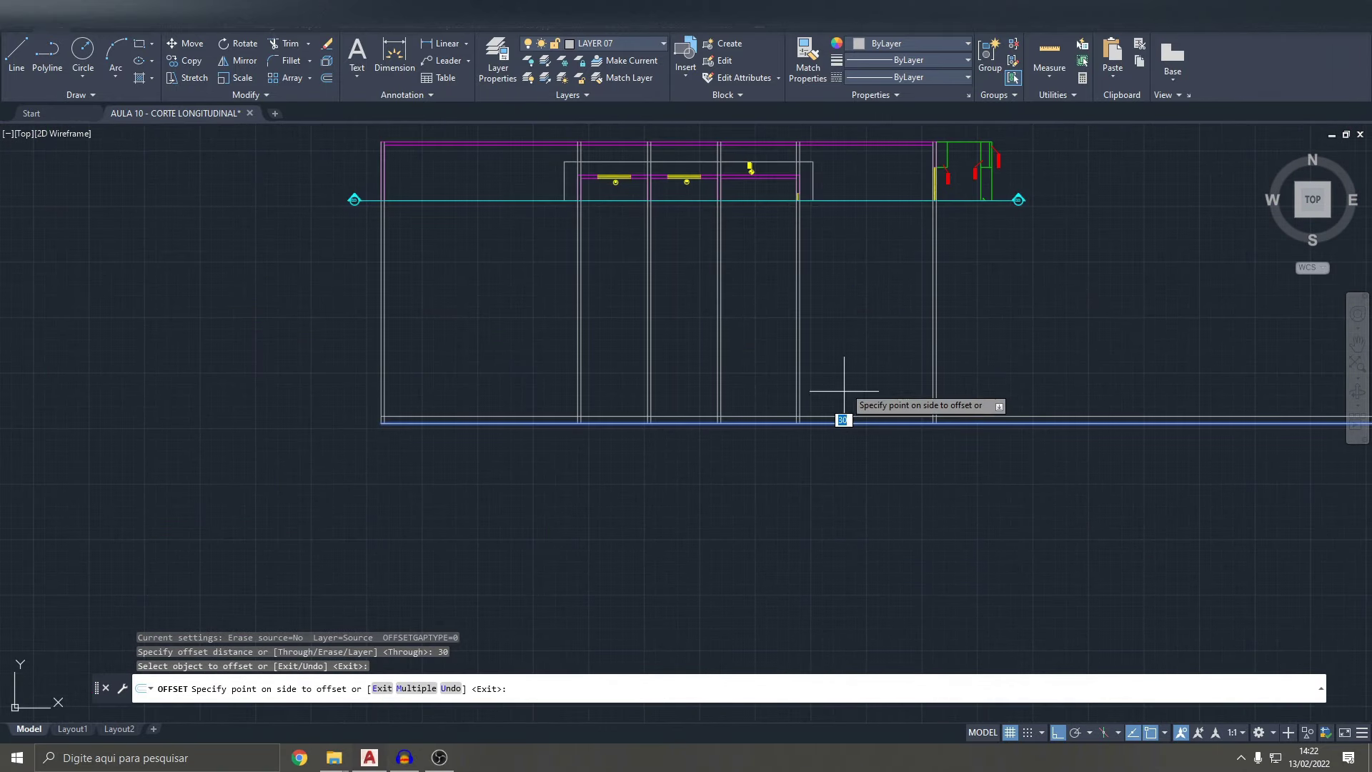
pyautogui.click(844, 393)
pyautogui.scroll(4, 758, 417)
pyautogui.press('Escape')
# - Offset a horizontal line 300 units upward
pyautogui.press('Return')
pyautogui.write('3')
pyautogui.press('Return')
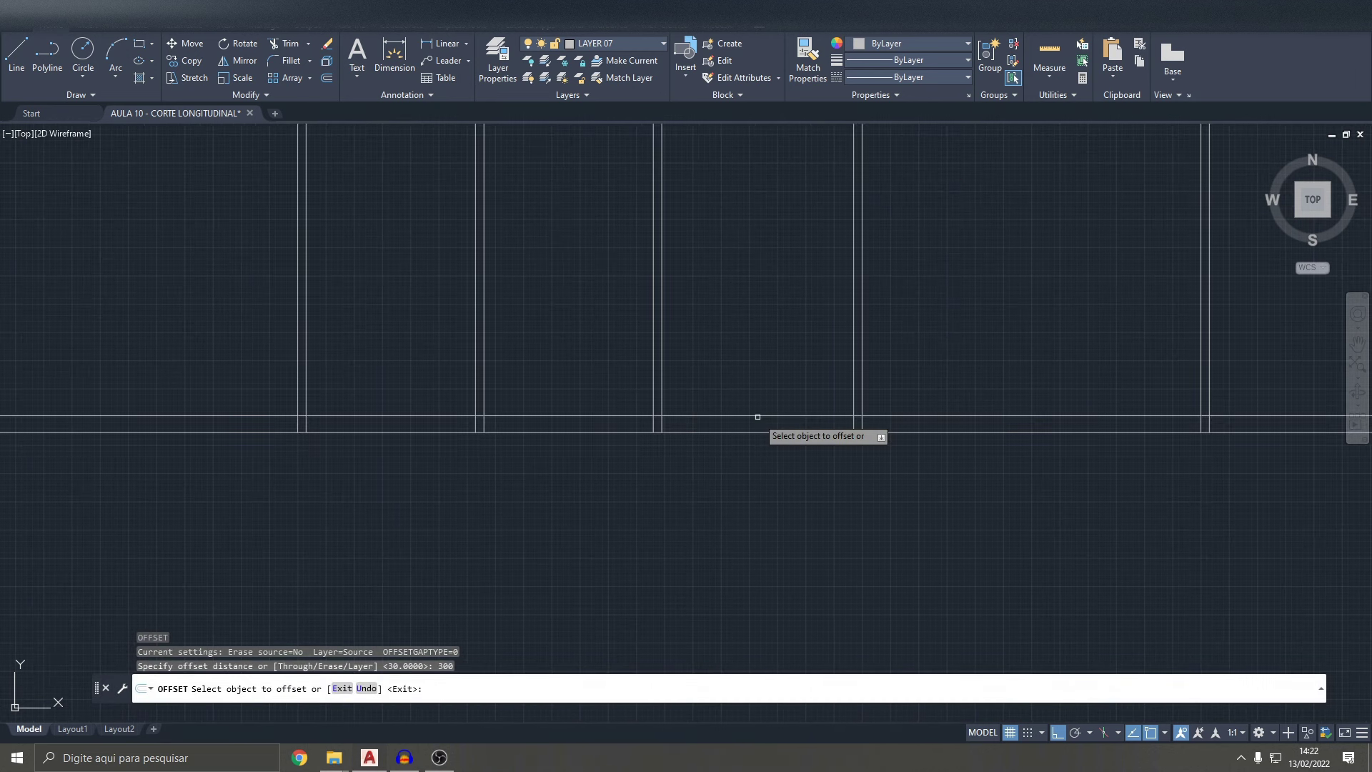
pyautogui.click(758, 417)
pyautogui.click(747, 328)
pyautogui.scroll(-3, 772, 357)
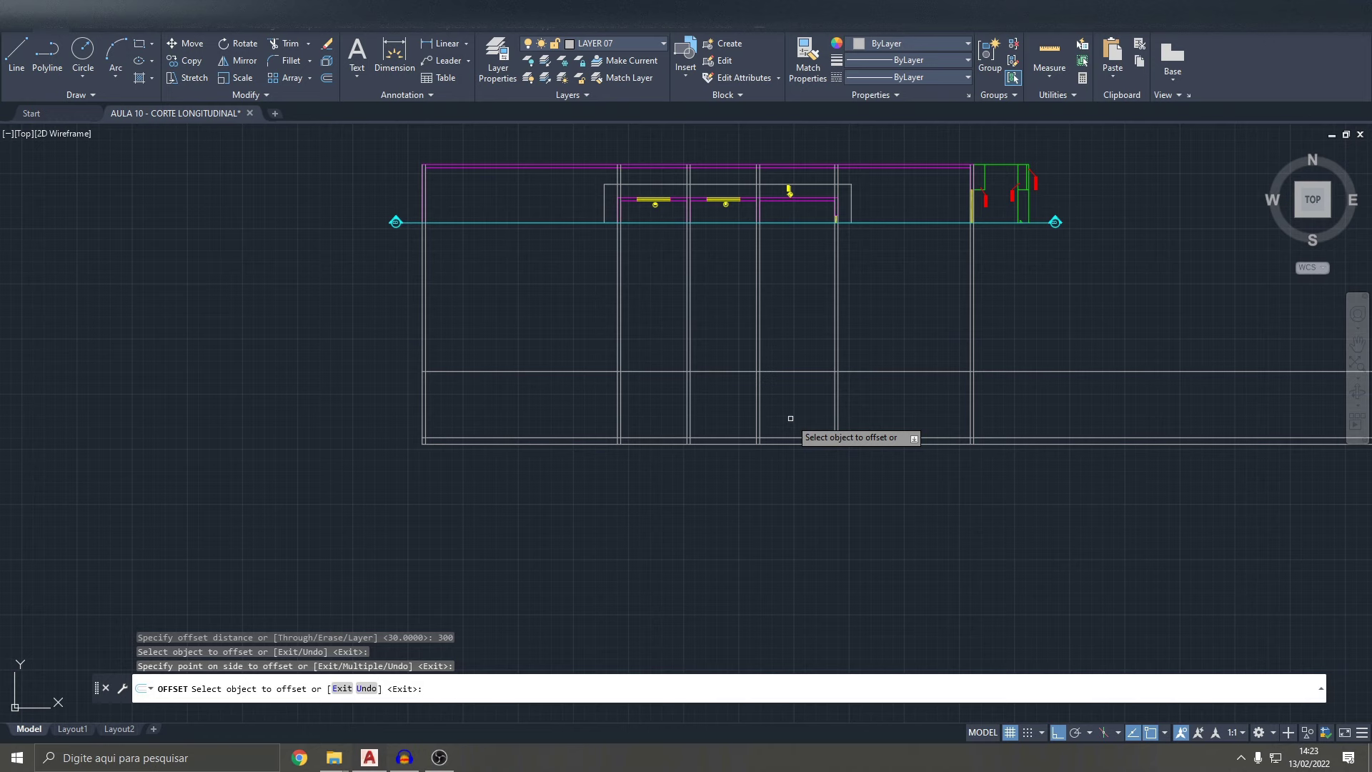
pyautogui.press('Return')
# - Add a parallel copy 10 units from the new line to double it
pyautogui.press('Return')
pyautogui.write('10')
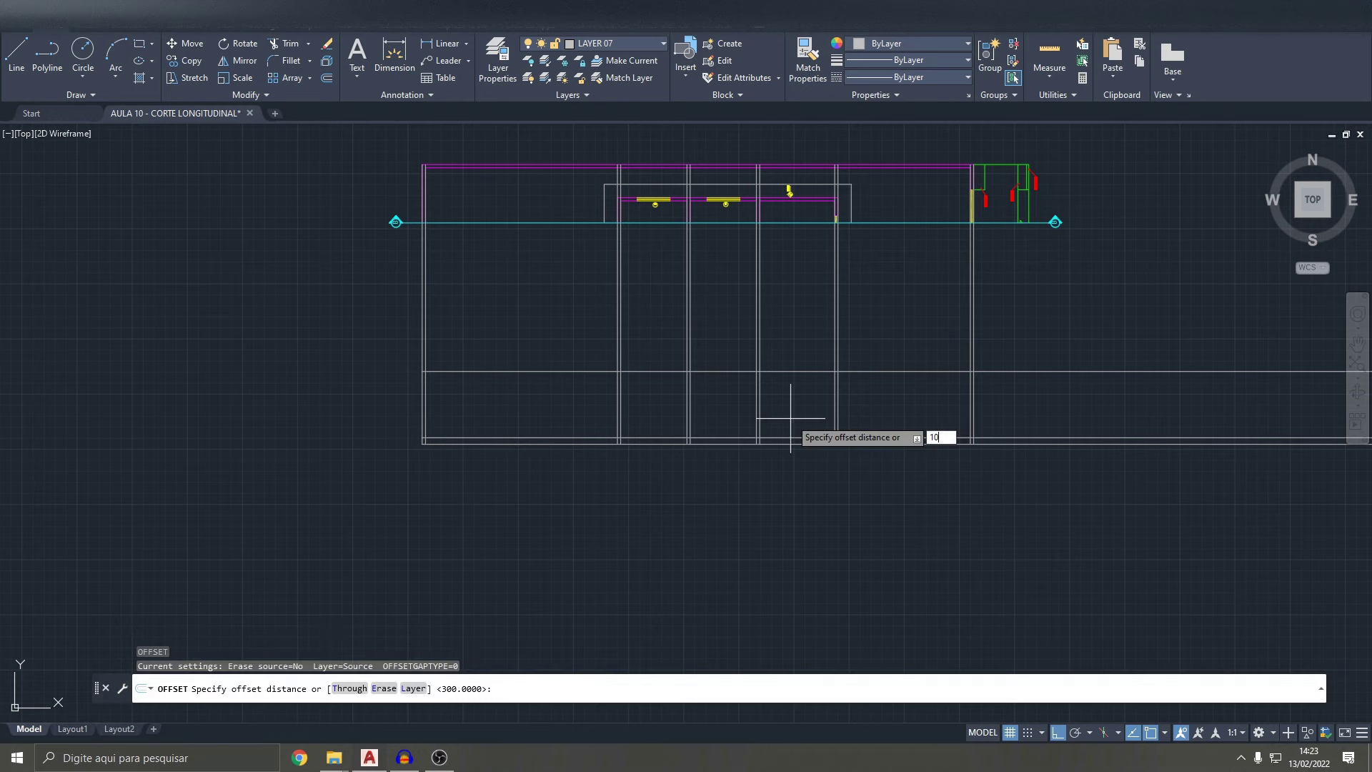
pyautogui.press('Return')
pyautogui.scroll(4, 790, 418)
pyautogui.click(786, 385)
pyautogui.click(785, 360)
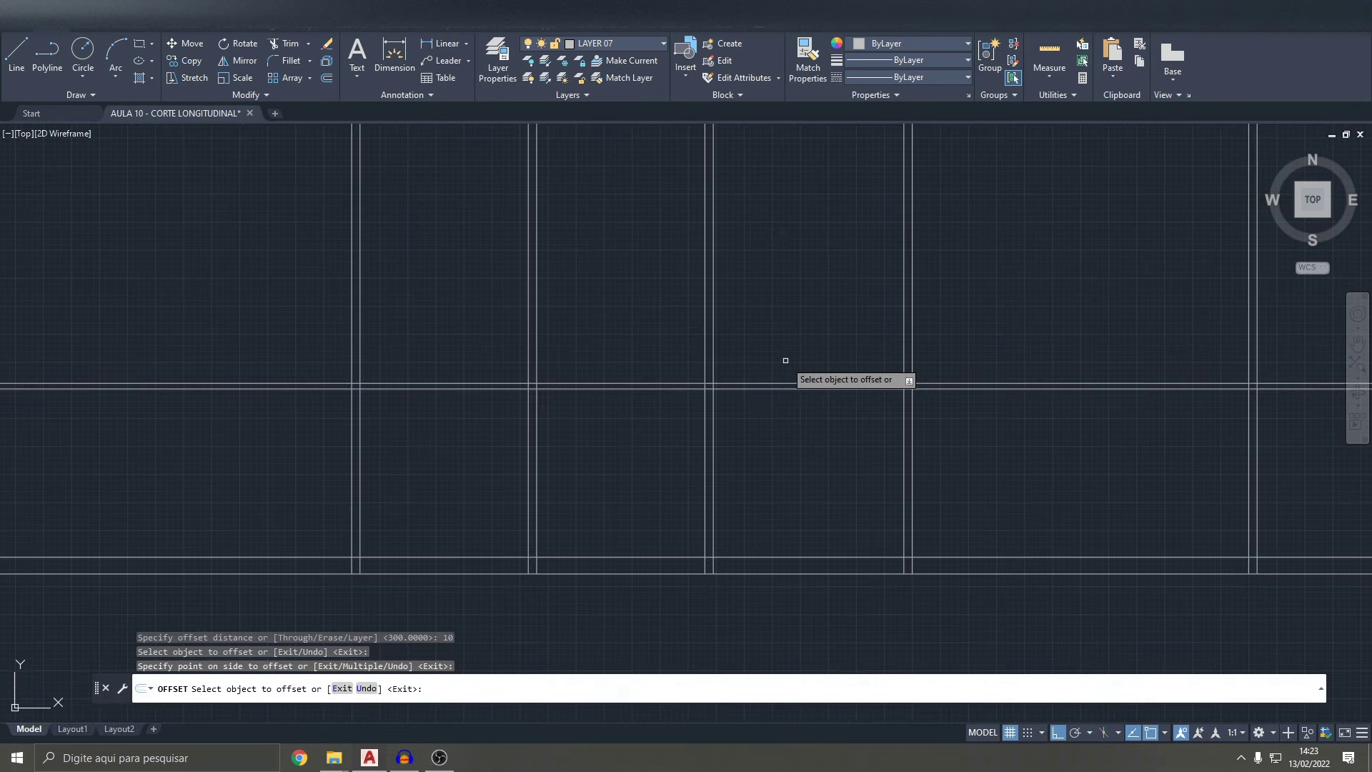
pyautogui.press('Escape')
pyautogui.press('Escape')
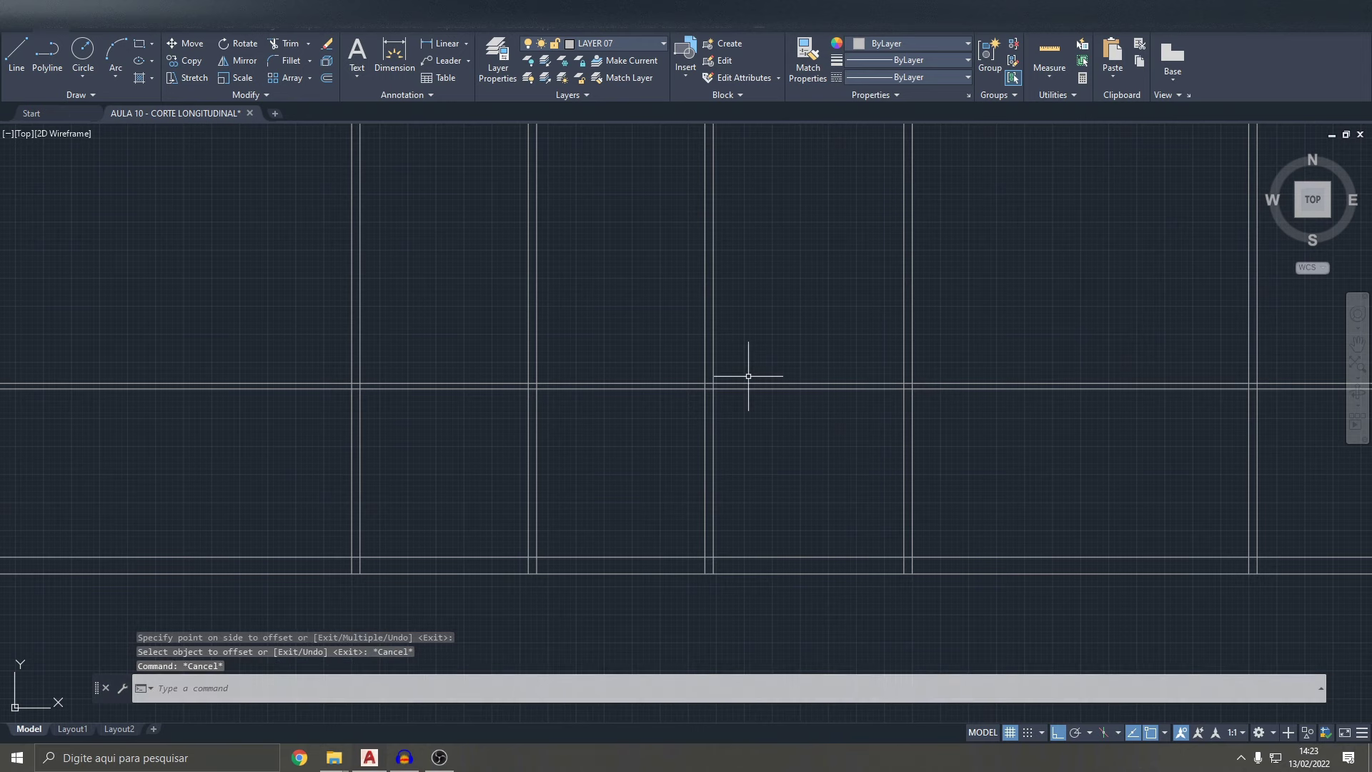
pyautogui.press('Return')
pyautogui.press('Escape')
pyautogui.scroll(-6, 893, 286)
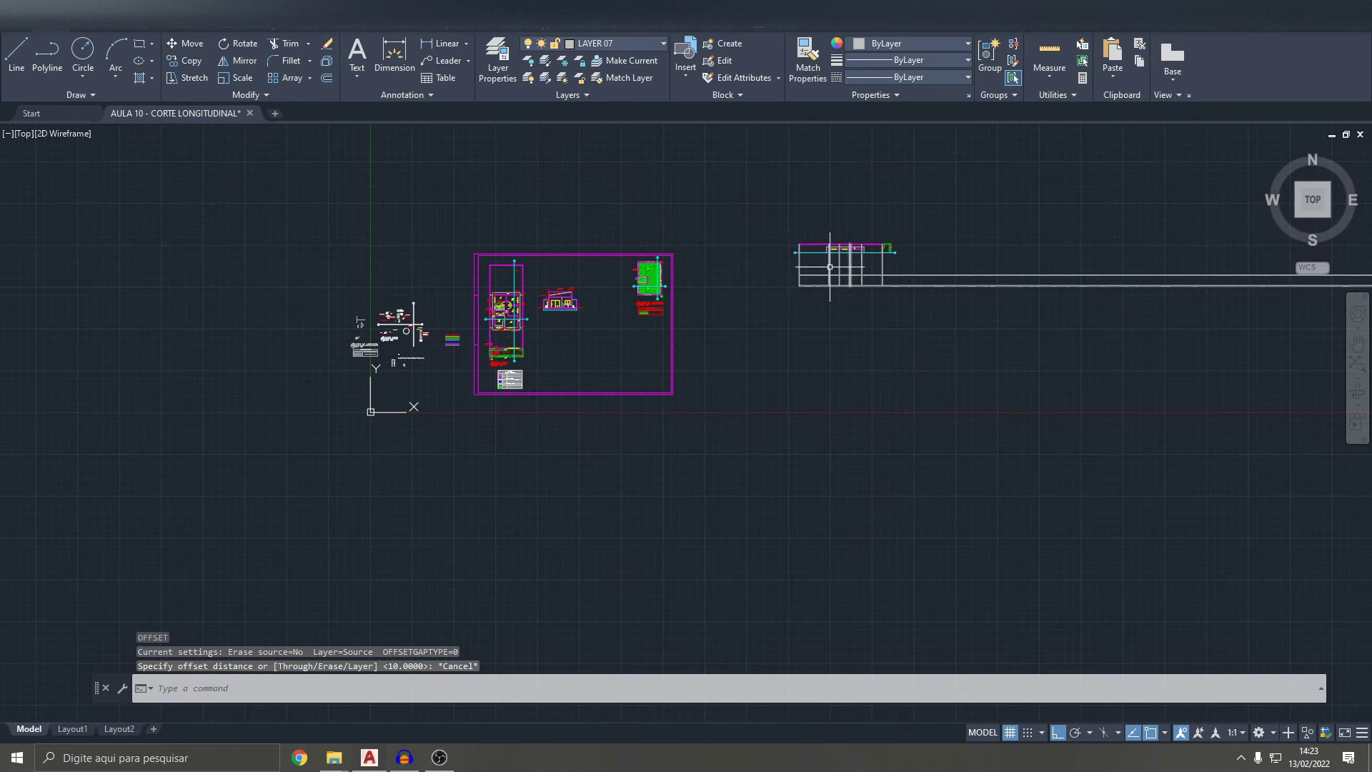
# - Start a line at the magenta roof corner, then cancel it without drawing
pyautogui.press('Escape')
pyautogui.click(16, 54)
pyautogui.scroll(3, 550, 304)
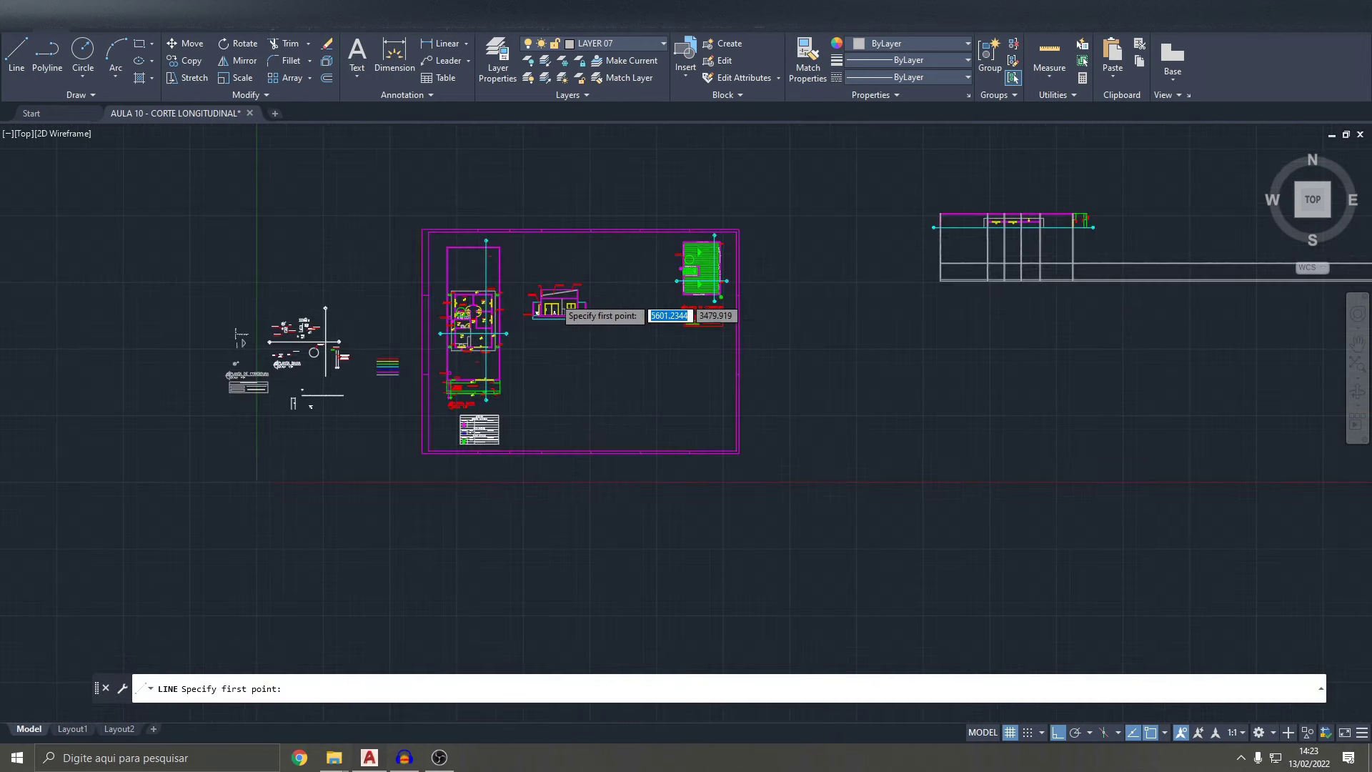
pyautogui.scroll(5, 643, 289)
pyautogui.moveTo(681, 293); pyautogui.dragTo(661, 519, button='middle')
pyautogui.click(661, 520)
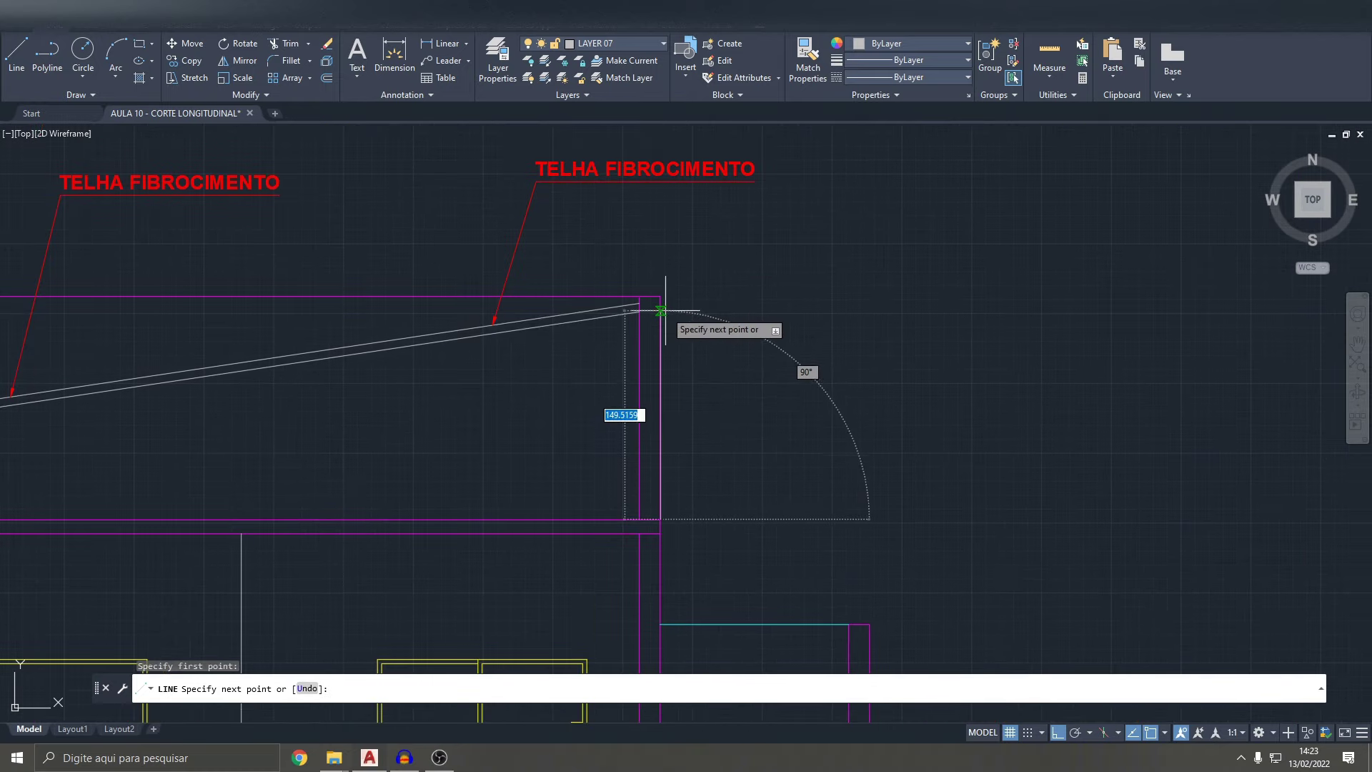
pyautogui.scroll(5, 659, 296)
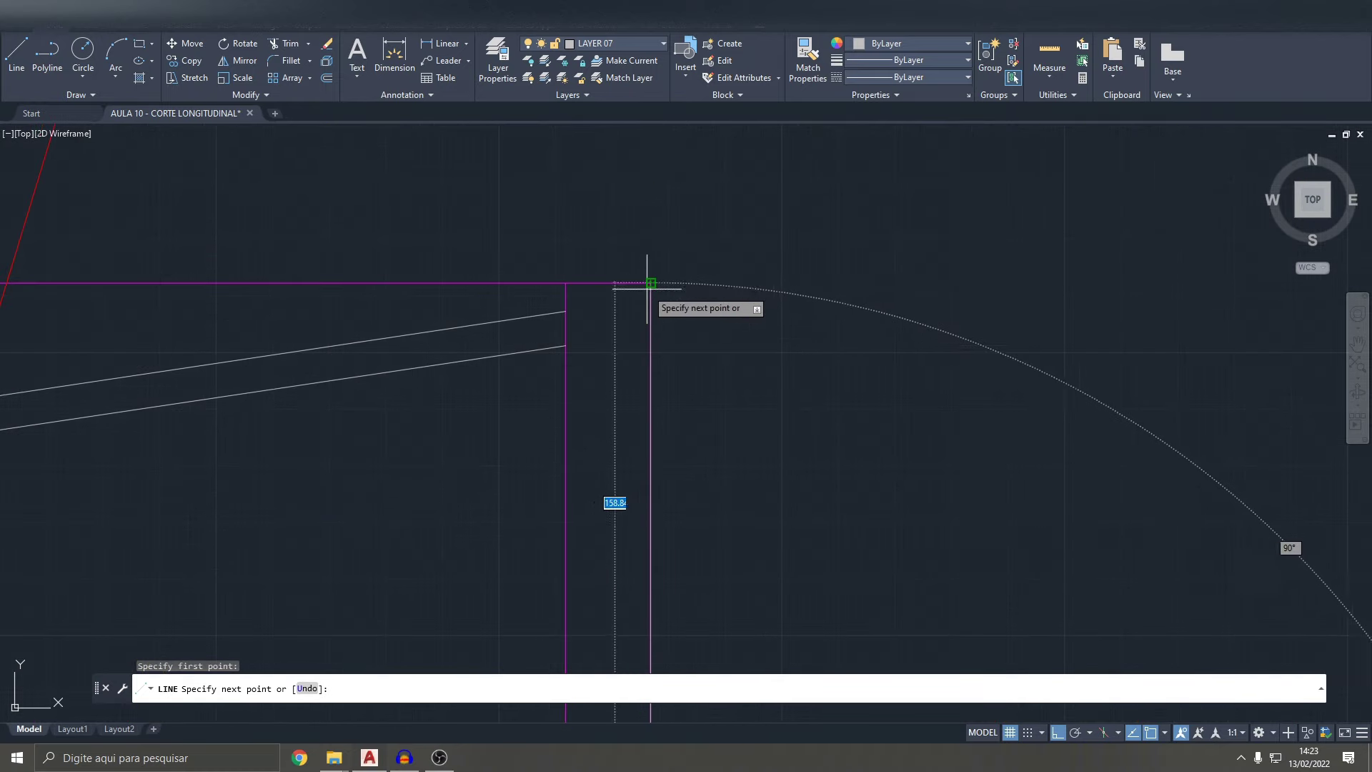
pyautogui.scroll(-10, 650, 283)
pyautogui.moveTo(907, 429)
pyautogui.mouseDown(button='middle')
pyautogui.moveTo(545, 451)
pyautogui.moveTo(641, 558)
pyautogui.mouseUp(button='middle')
pyautogui.scroll(8, 642, 558)
pyautogui.press('Escape')
pyautogui.press('Escape')
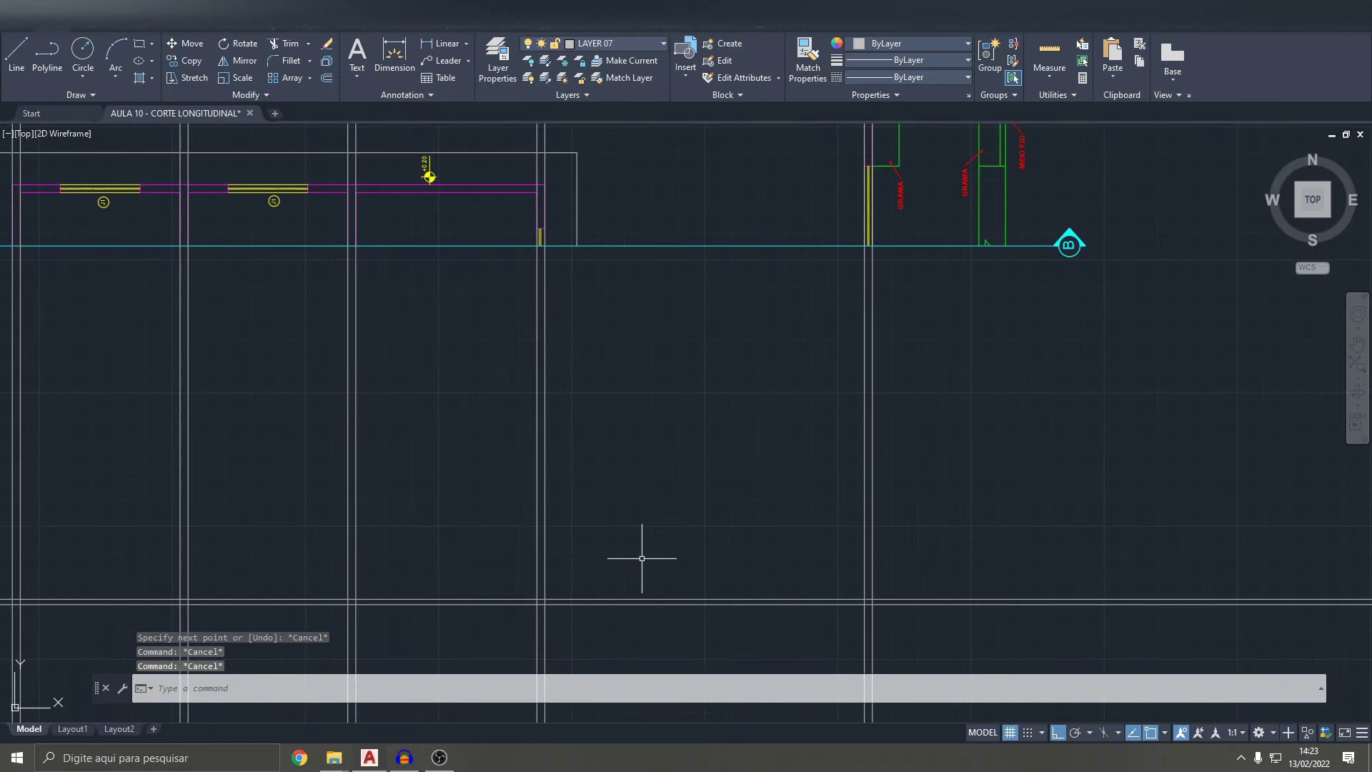
# - Offset the horizontal section line 160 units downward
pyautogui.write('o')
pyautogui.press('Return')
pyautogui.write('160')
pyautogui.press('Return')
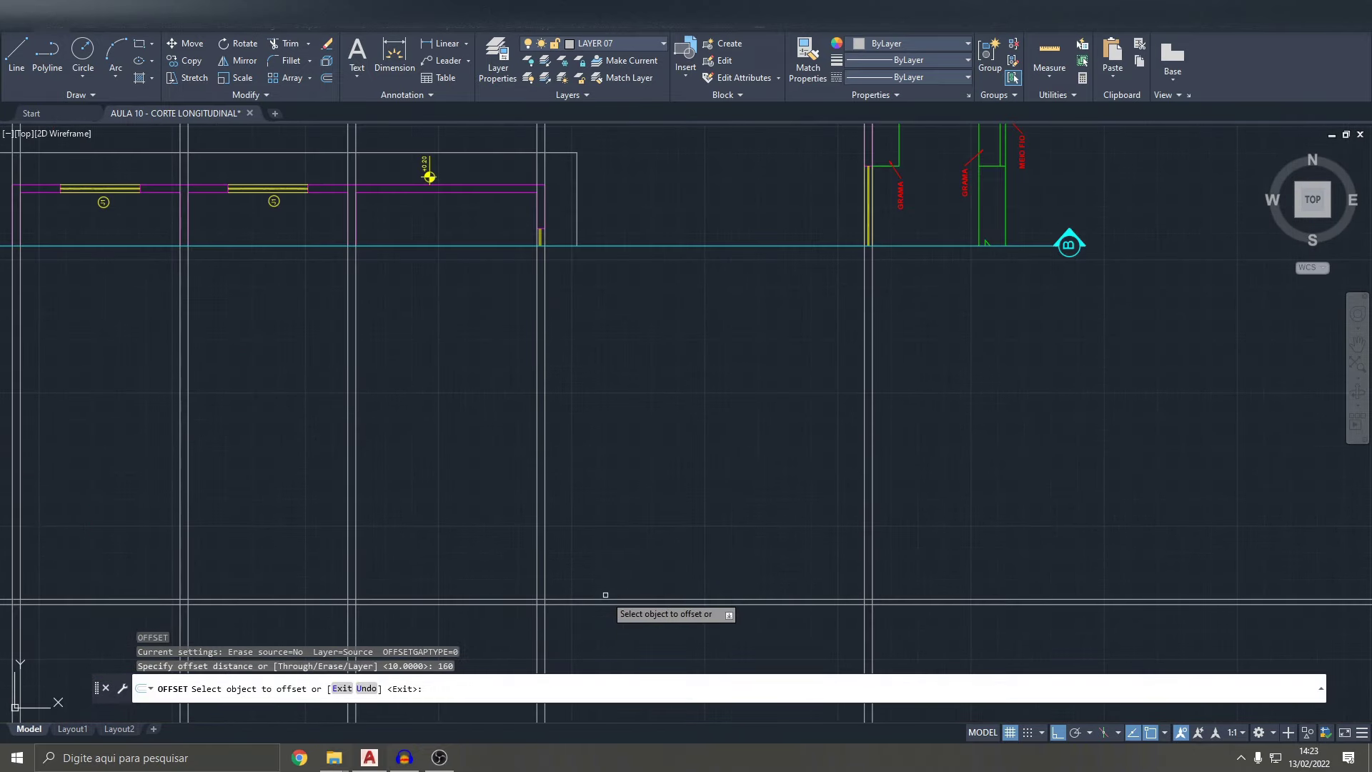
pyautogui.click(606, 598)
pyautogui.click(591, 545)
pyautogui.scroll(-6, 597, 555)
pyautogui.moveTo(598, 555); pyautogui.dragTo(828, 425, button='middle')
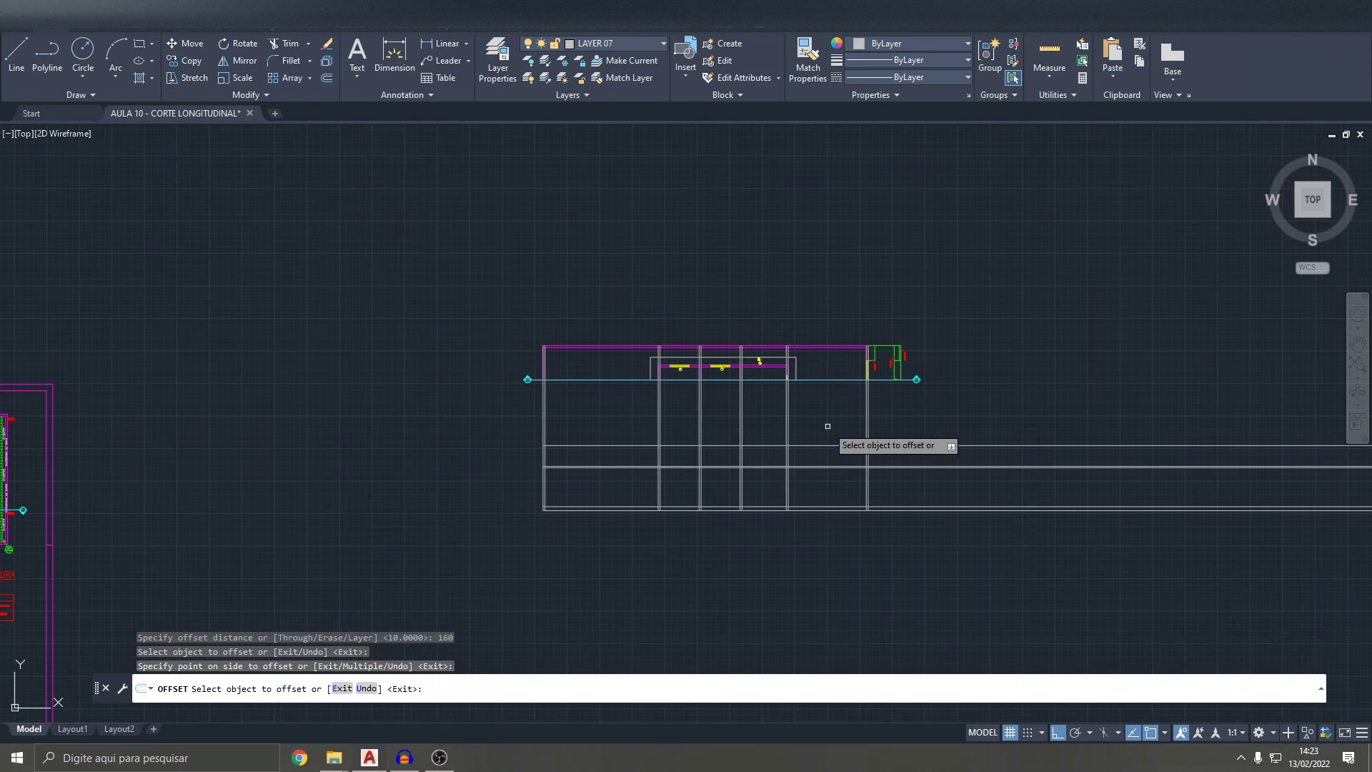
pyautogui.press('Escape')
pyautogui.press('Escape')
pyautogui.write('r')
pyautogui.press('Return')
pyautogui.scroll(4, 829, 426)
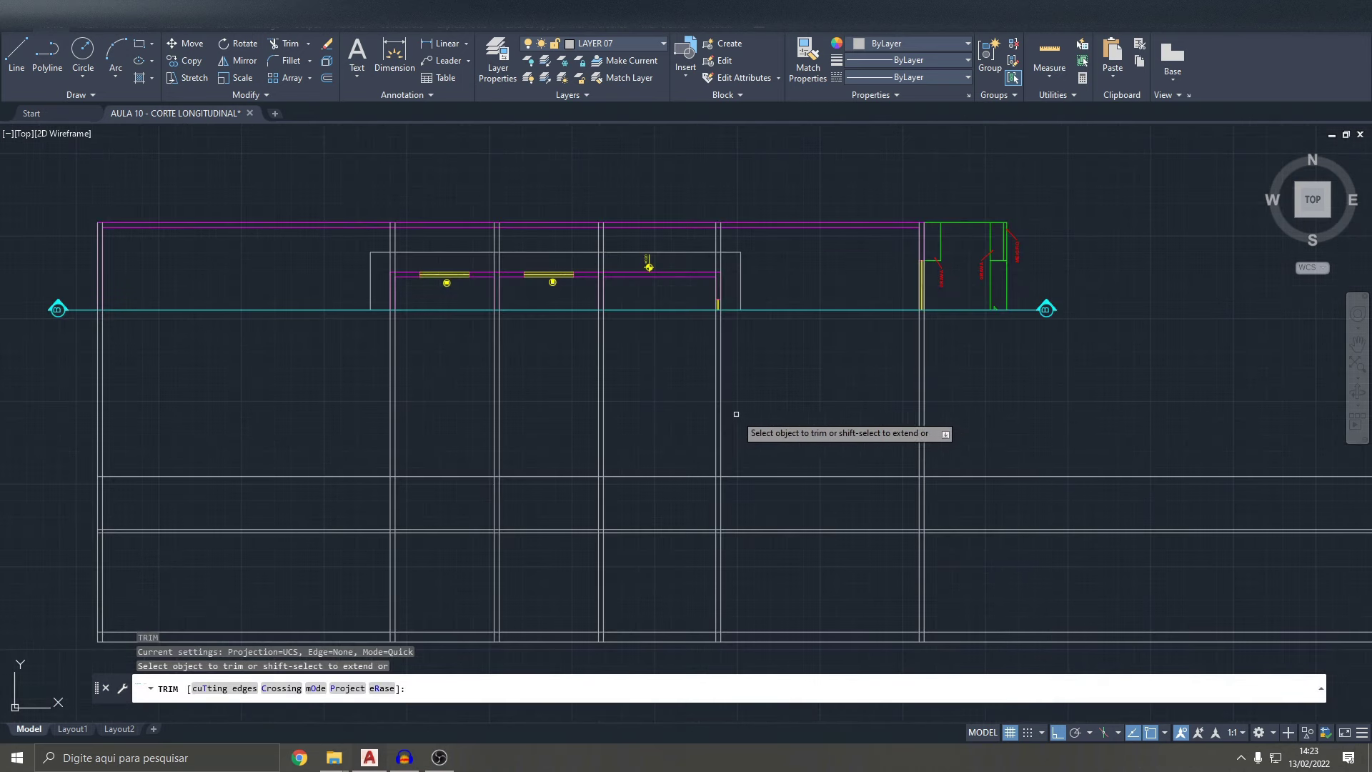
# - Trim the vertical lines below the cyan line with a fence
pyautogui.moveTo(774, 450); pyautogui.dragTo(636, 448)
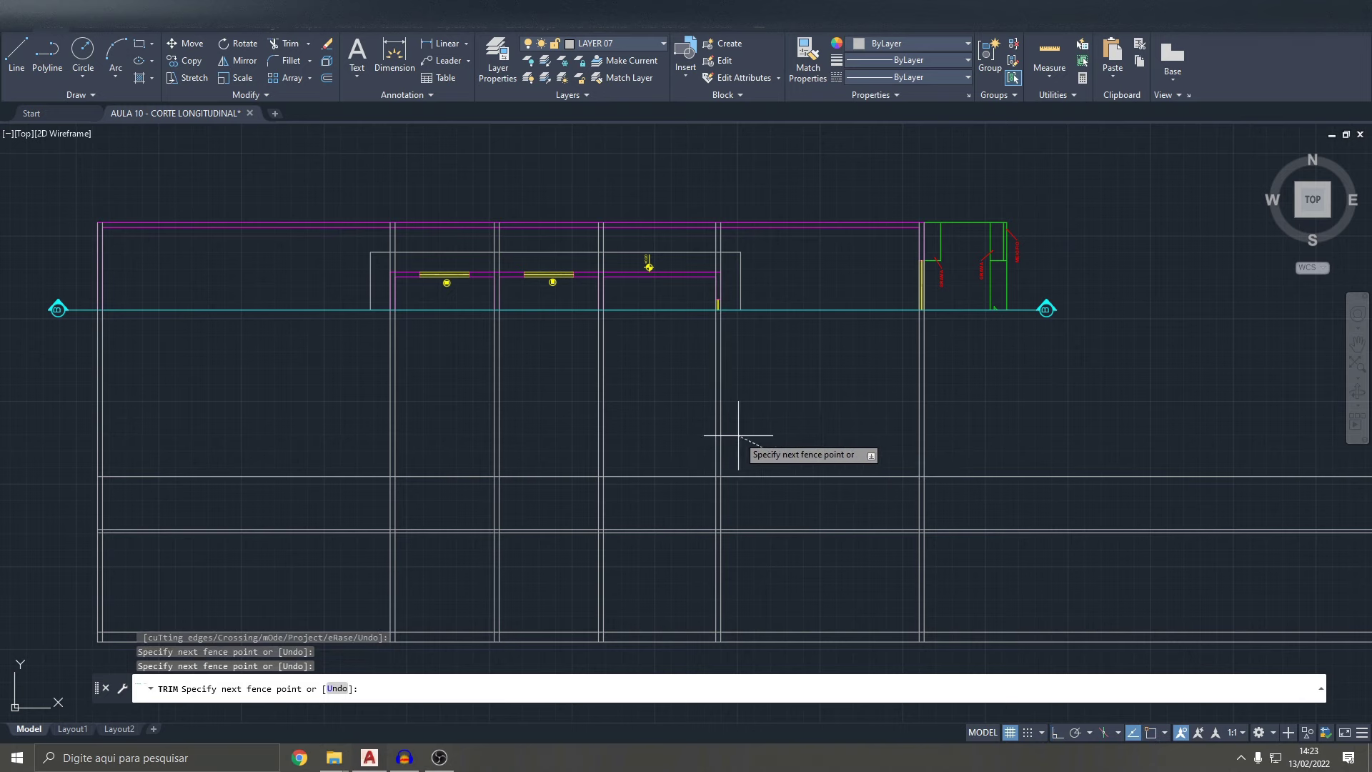
pyautogui.press('Return')
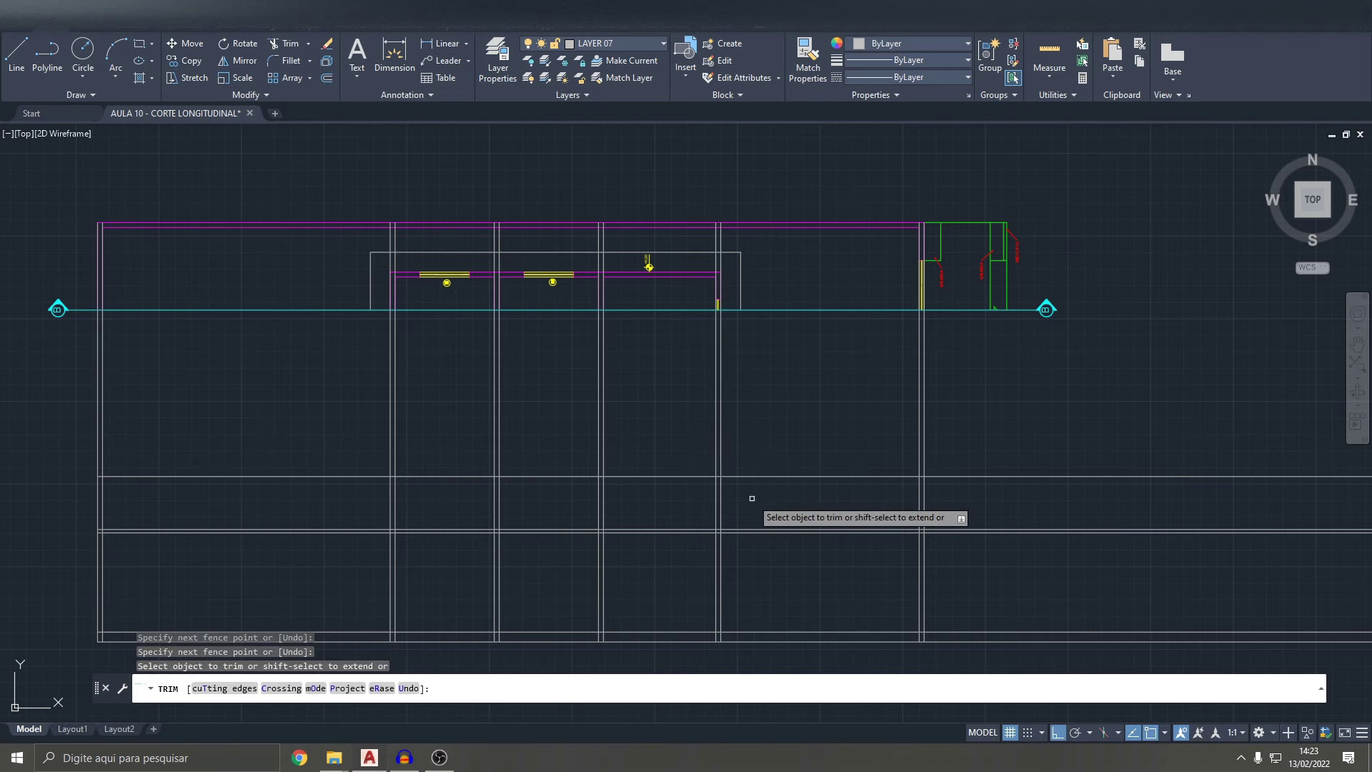
pyautogui.scroll(2, 750, 499)
pyautogui.scroll(-4, 824, 411)
pyautogui.click(823, 411)
pyautogui.moveTo(823, 411); pyautogui.dragTo(579, 407)
pyautogui.scroll(3, 609, 366)
pyautogui.scroll(1, 729, 279)
pyautogui.scroll(-5, 744, 346)
pyautogui.scroll(1, 566, 367)
pyautogui.scroll(2, 566, 367)
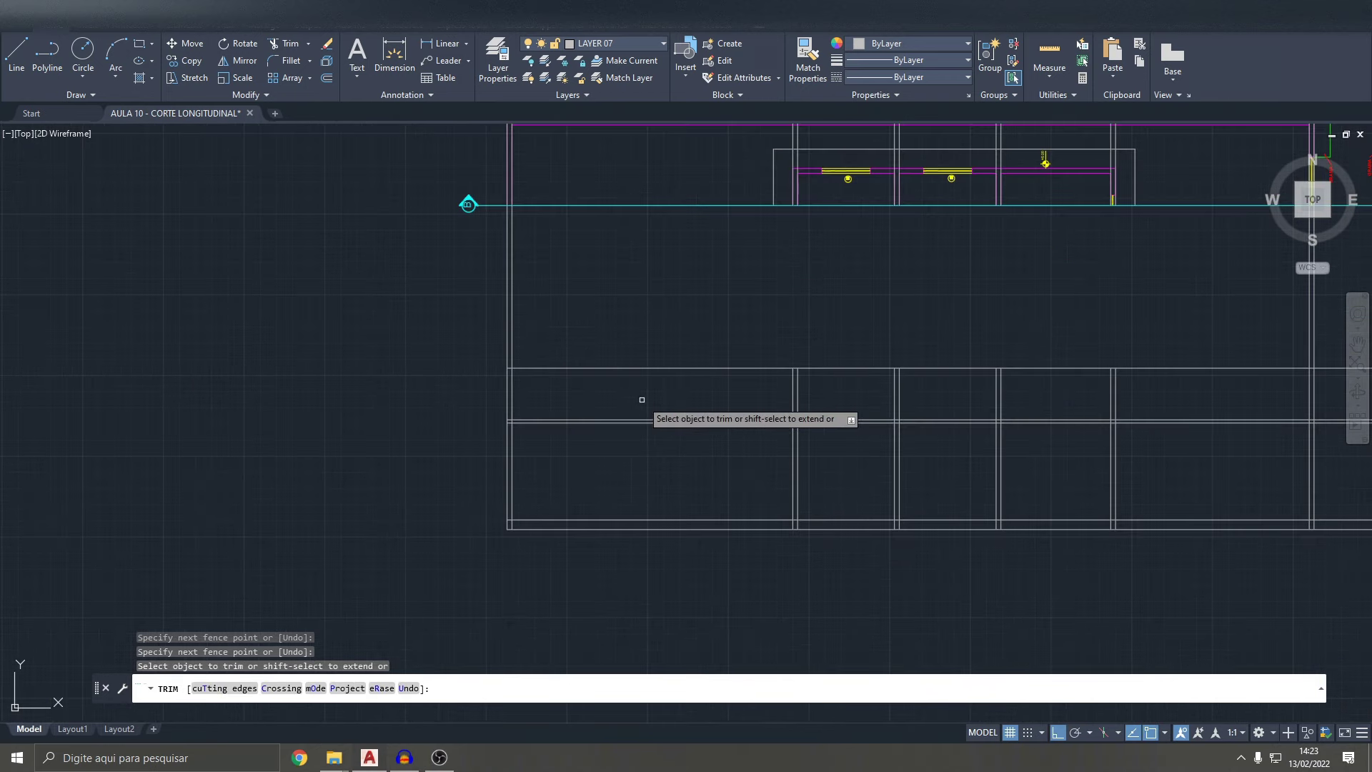
# - Trim the horizontal cabinet lines between the walls and short pieces from two verticals
pyautogui.moveTo(714, 405); pyautogui.dragTo(680, 435, button='middle')
pyautogui.moveTo(722, 383); pyautogui.dragTo(716, 480)
pyautogui.moveTo(1015, 488); pyautogui.dragTo(741, 481, button='middle')
pyautogui.moveTo(884, 362); pyautogui.dragTo(875, 492)
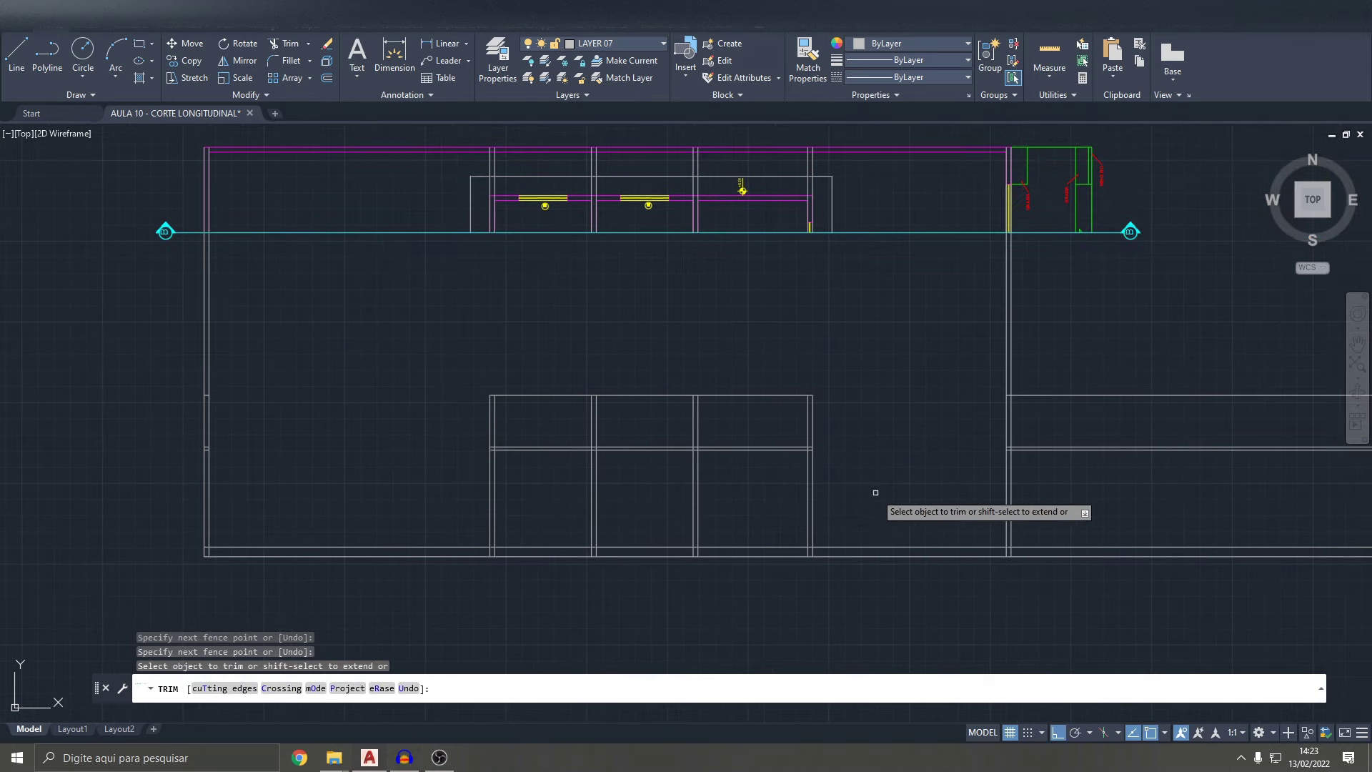
pyautogui.moveTo(704, 501); pyautogui.dragTo(741, 494, button='middle')
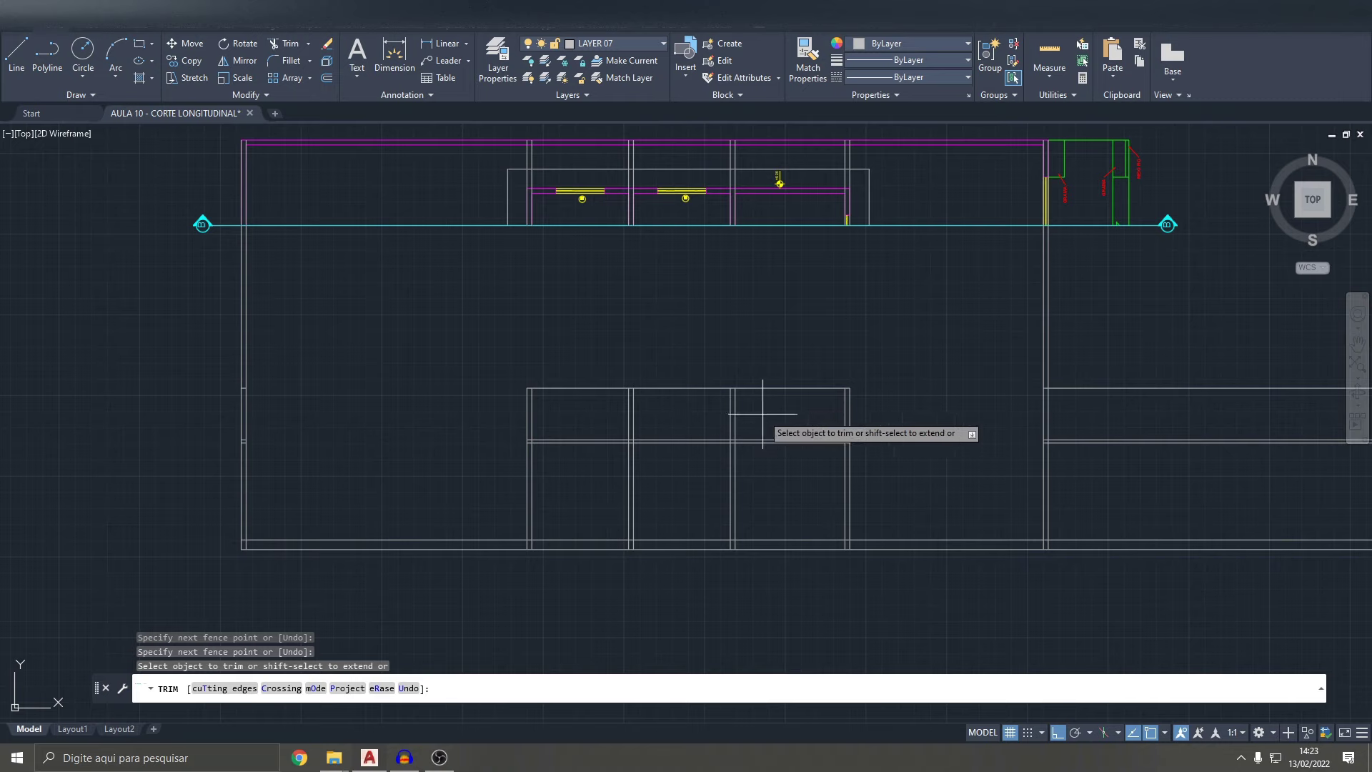
pyautogui.moveTo(763, 413); pyautogui.dragTo(602, 412)
# - Cut gaps into the side wall lines, then end trimming
pyautogui.scroll(-2, 760, 432)
pyautogui.moveTo(764, 434); pyautogui.dragTo(815, 448, button='middle')
pyautogui.scroll(2, 493, 404)
pyautogui.moveTo(493, 400); pyautogui.dragTo(468, 443)
pyautogui.moveTo(995, 465); pyautogui.dragTo(628, 462, button='middle')
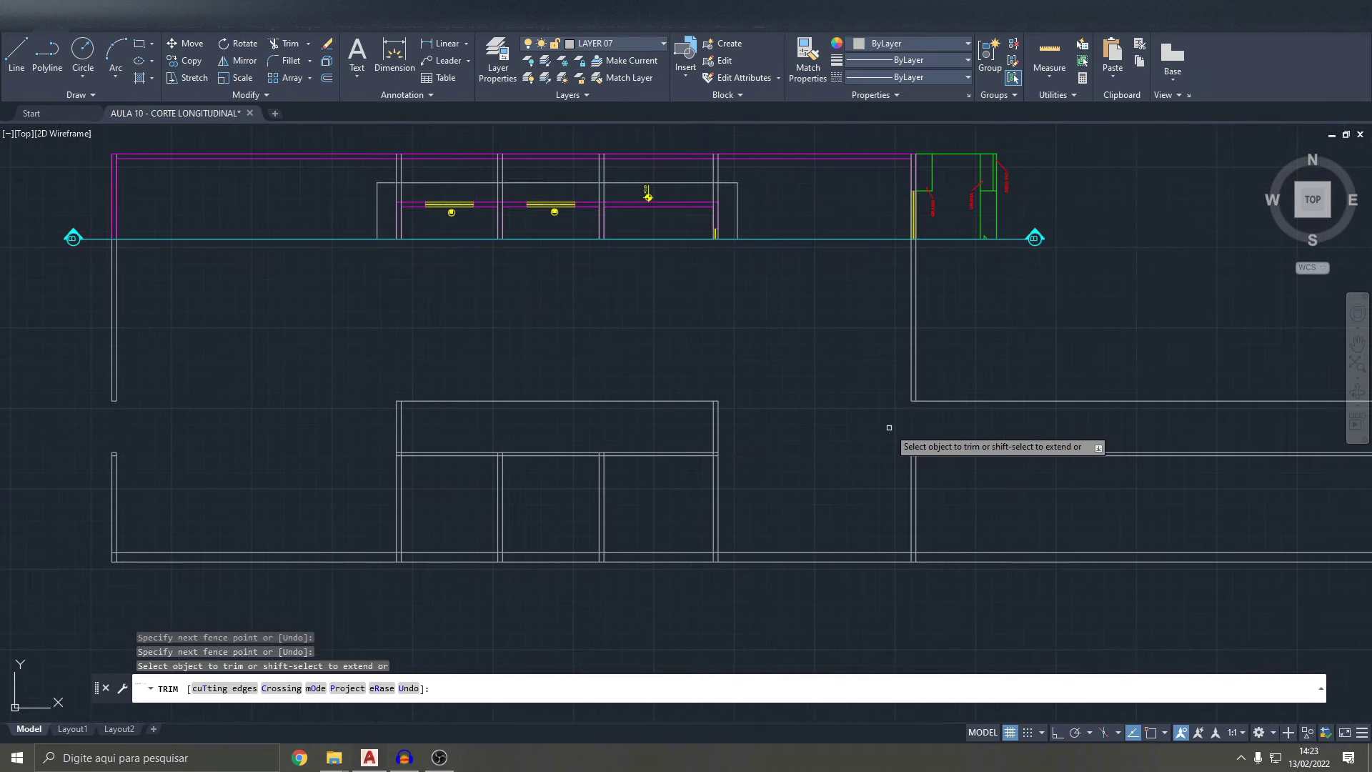
pyautogui.moveTo(888, 426); pyautogui.dragTo(745, 407, button='middle')
pyautogui.press('Escape')
# - Erase the two extra horizontal lines at the right
pyautogui.click(1058, 471)
pyautogui.click(1004, 322)
pyautogui.scroll(-2, 1062, 396)
pyautogui.press('Delete')
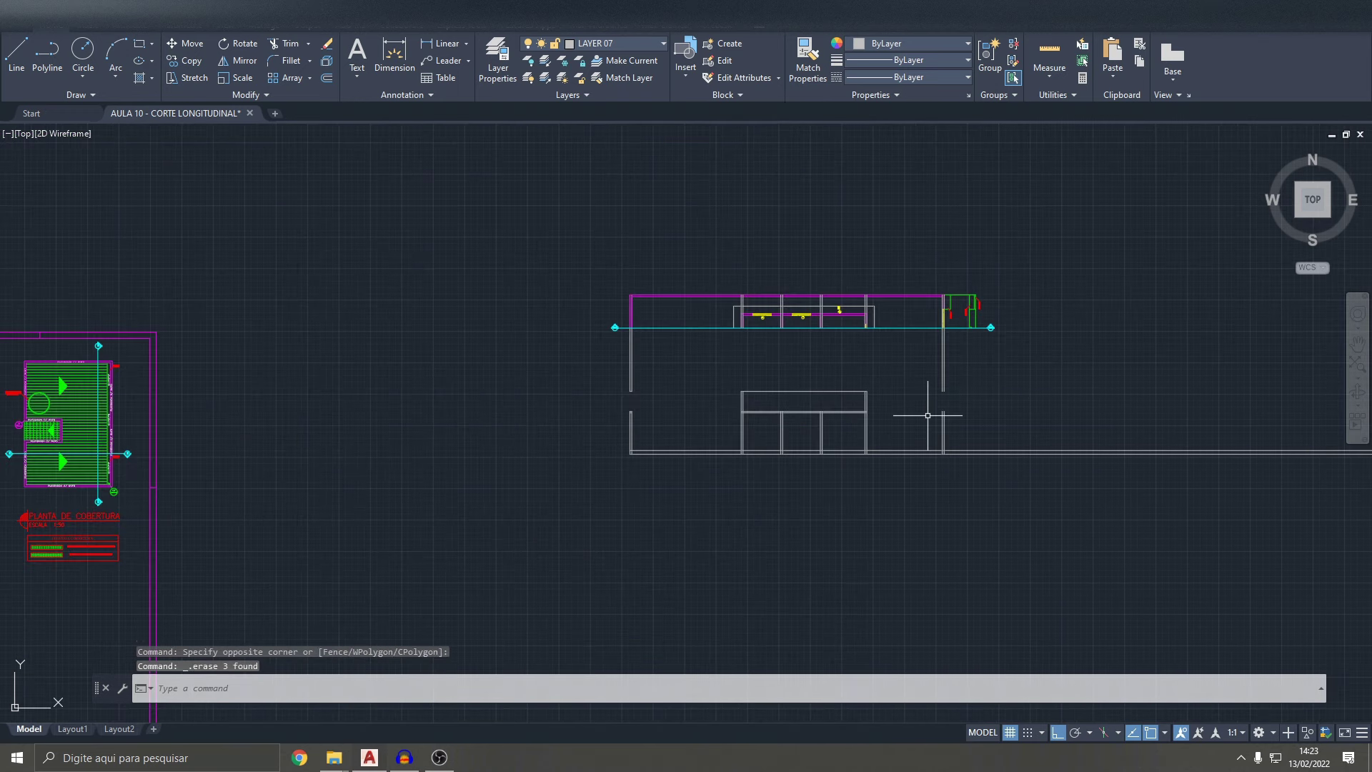
pyautogui.scroll(2, 828, 418)
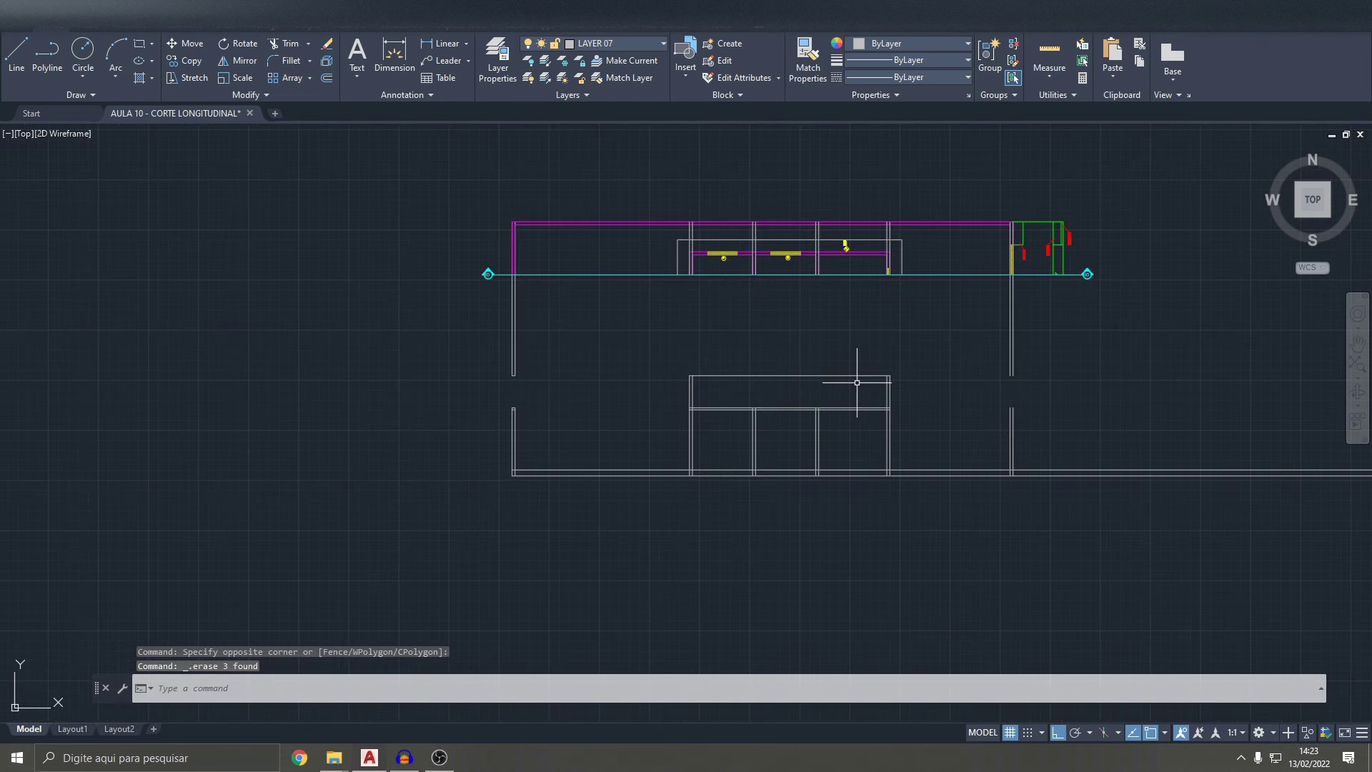
pyautogui.moveTo(816, 443); pyautogui.dragTo(791, 429, button='middle')
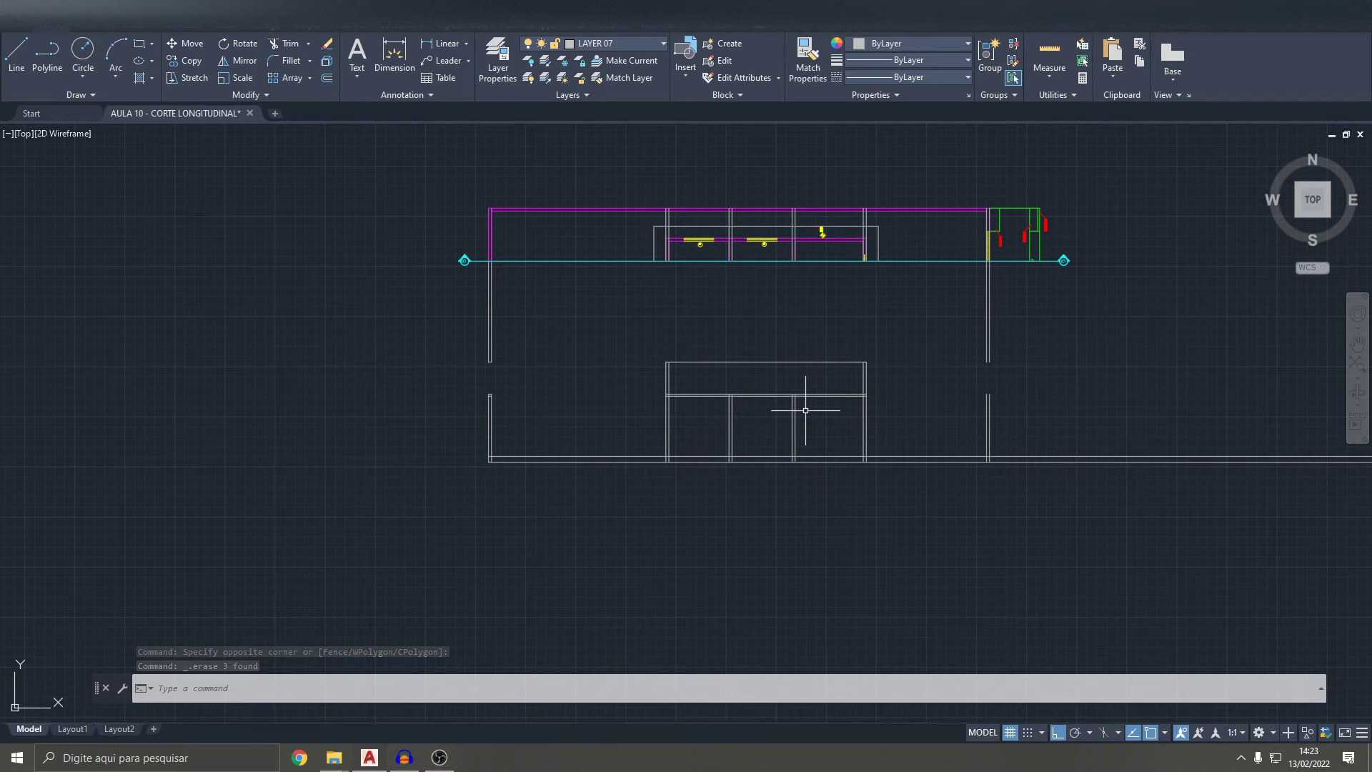
pyautogui.scroll(3, 507, 367)
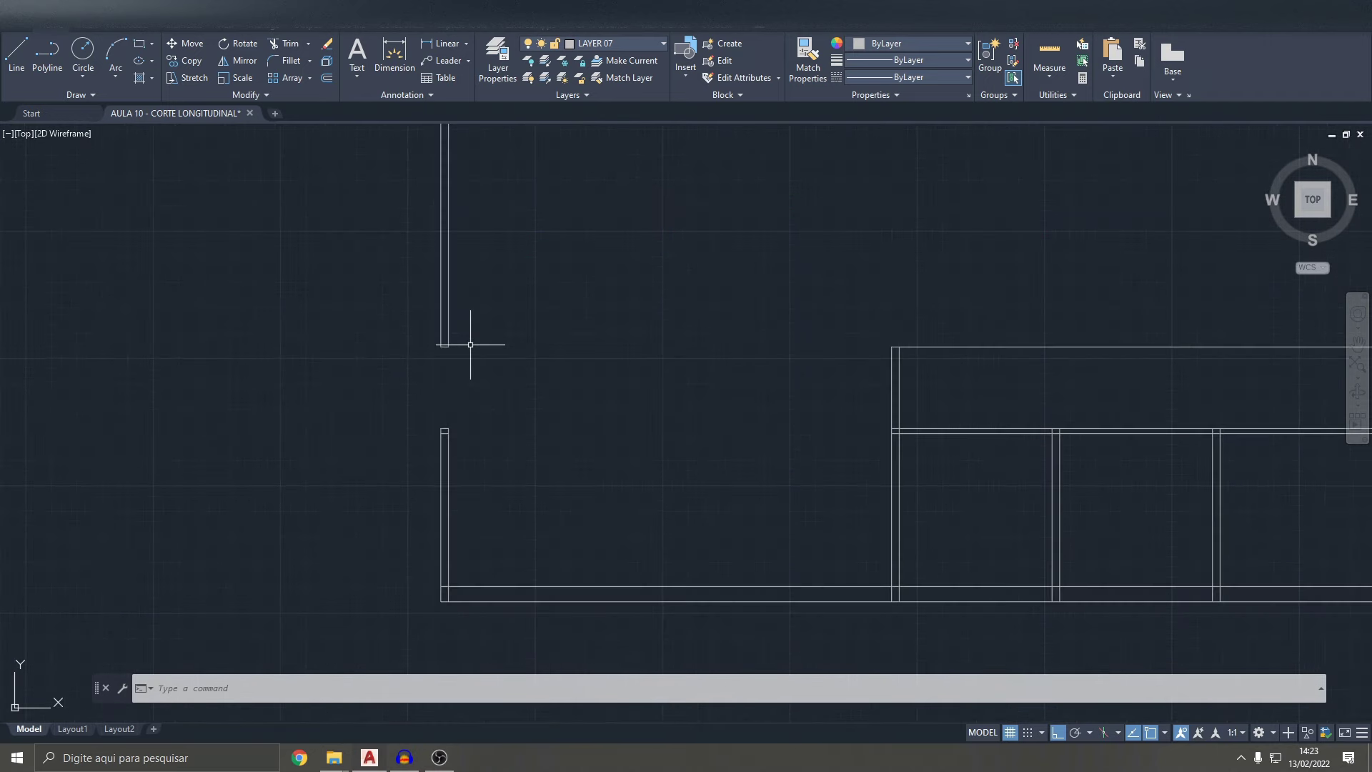
pyautogui.press('Escape')
pyautogui.press('Escape')
pyautogui.scroll(-3, 480, 352)
pyautogui.moveTo(707, 402); pyautogui.dragTo(645, 394, button='middle')
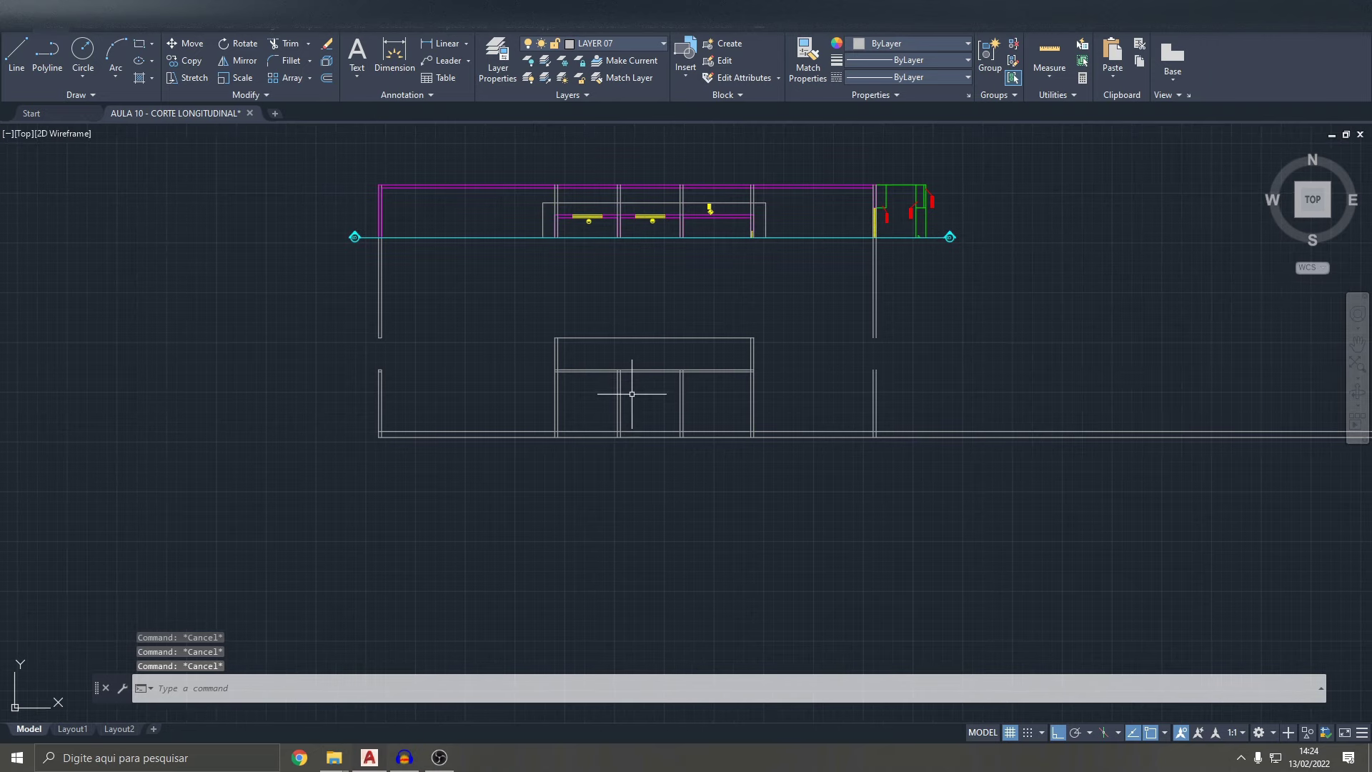
pyautogui.scroll(2, 673, 393)
pyautogui.press('Return')
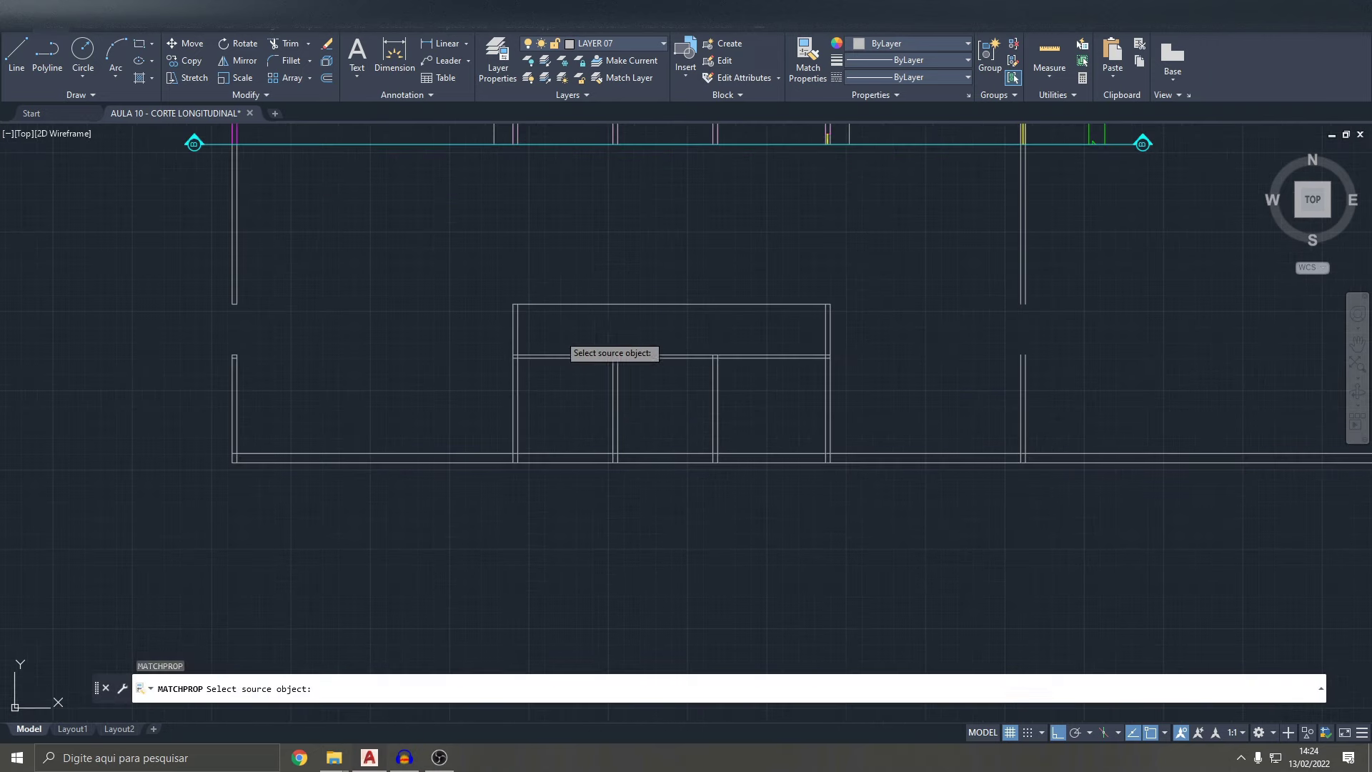
# - Match the cabinet and lower walls to a magenta wall's properties with MATCHPROP
pyautogui.scroll(-3, 621, 393)
pyautogui.scroll(5, 468, 236)
pyautogui.click(455, 210)
pyautogui.scroll(-3, 455, 211)
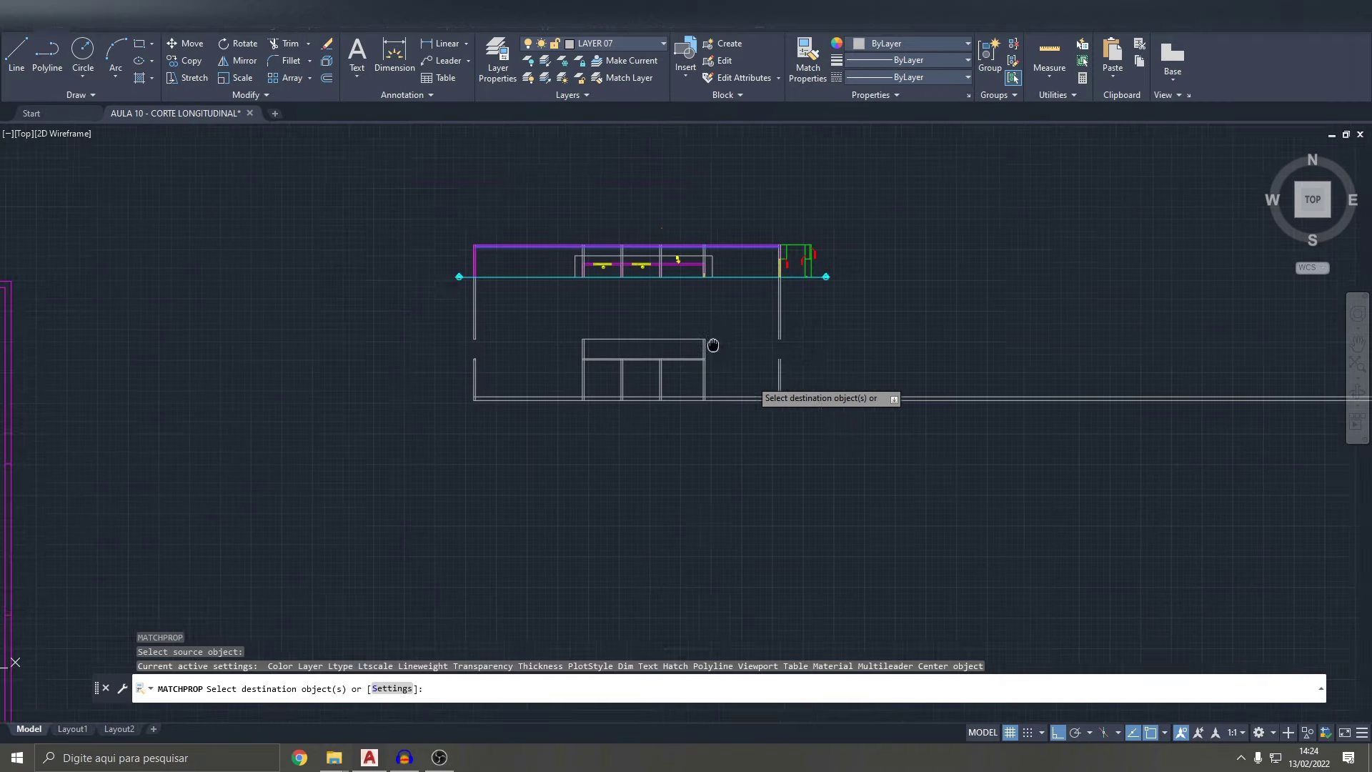
pyautogui.scroll(3, 629, 336)
pyautogui.click(650, 330)
pyautogui.click(358, 221)
pyautogui.click(890, 393)
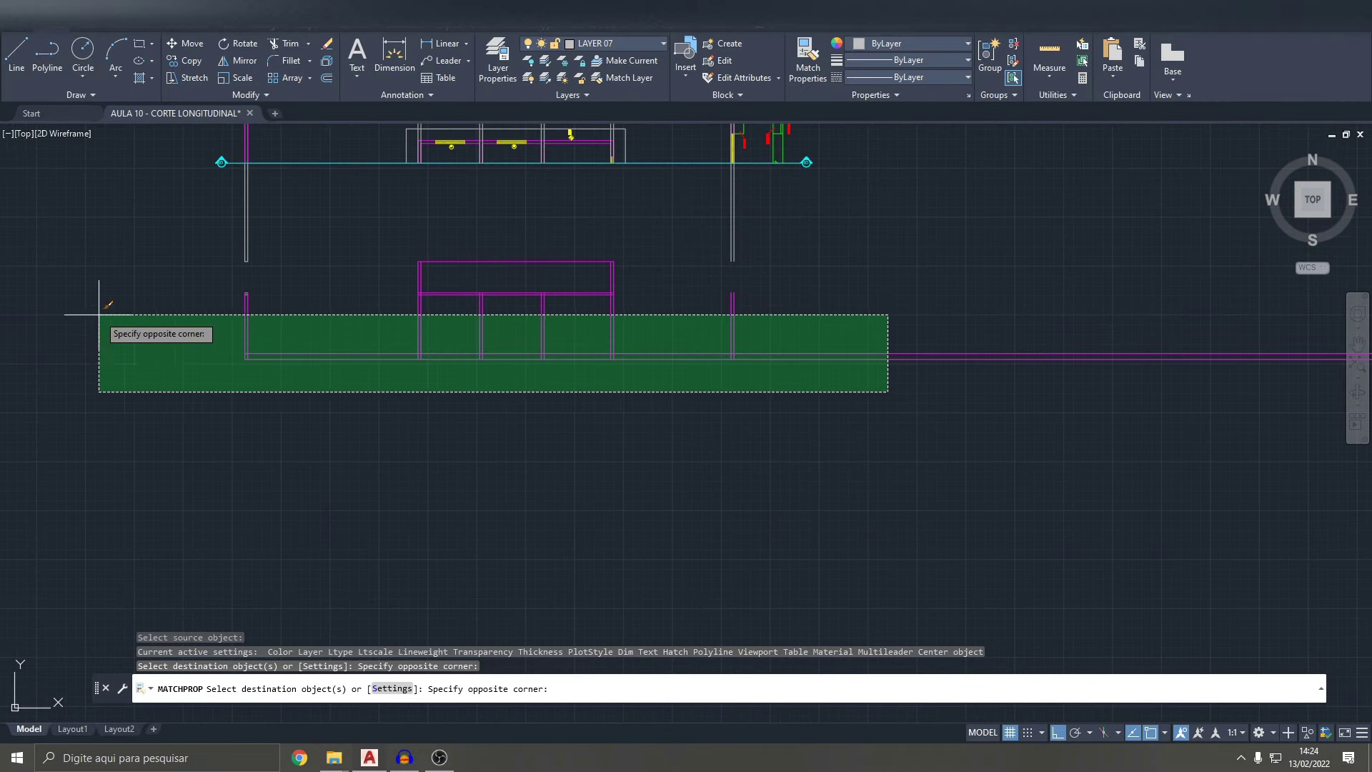
pyautogui.click(178, 281)
pyautogui.scroll(-2, 381, 318)
pyautogui.press('Escape')
# - Pan and zoom to review the upper walls and cabinet
pyautogui.scroll(4, 584, 330)
pyautogui.moveTo(598, 291)
pyautogui.mouseDown(button='middle')
pyautogui.moveTo(568, 293)
pyautogui.moveTo(629, 337)
pyautogui.mouseUp(button='middle')
pyautogui.scroll(-2, 583, 393)
pyautogui.scroll(4, 520, 316)
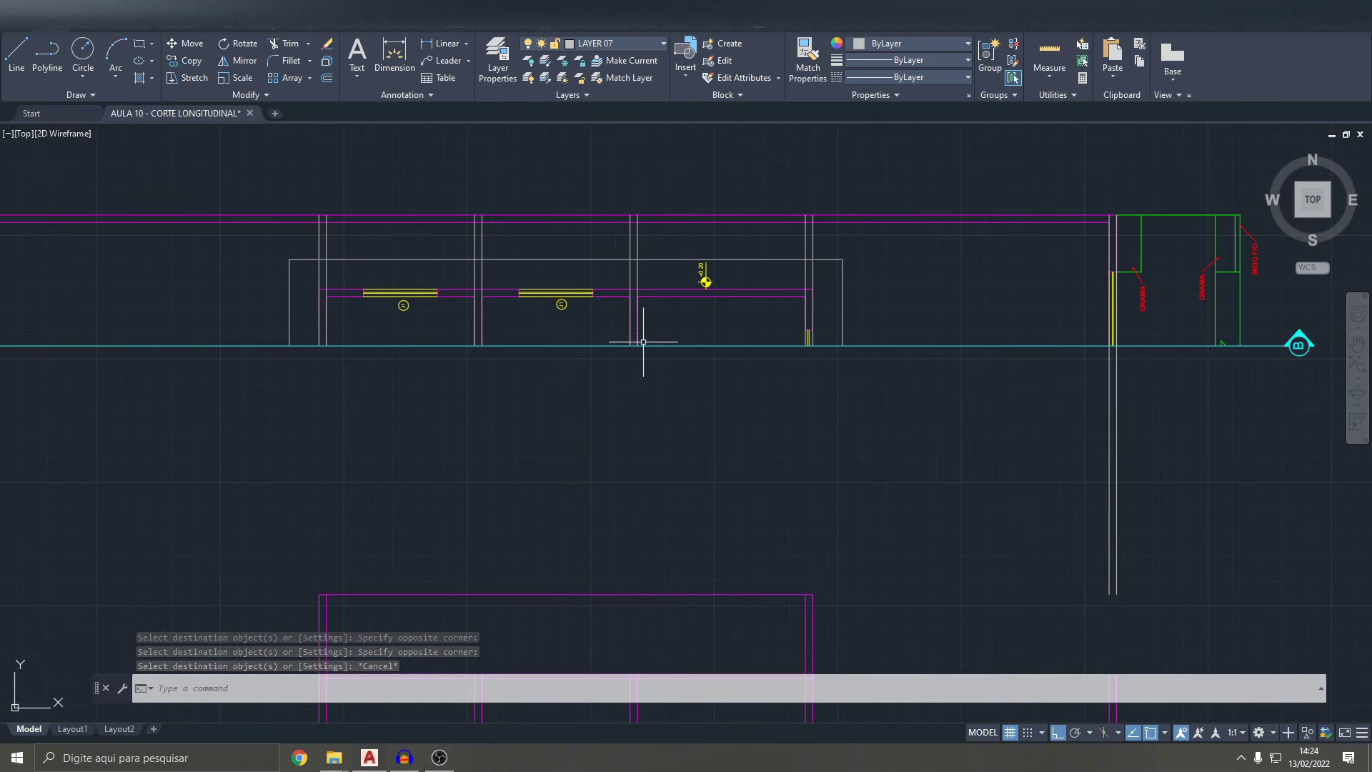
pyautogui.scroll(-2, 643, 342)
pyautogui.moveTo(753, 573); pyautogui.dragTo(731, 470, button='middle')
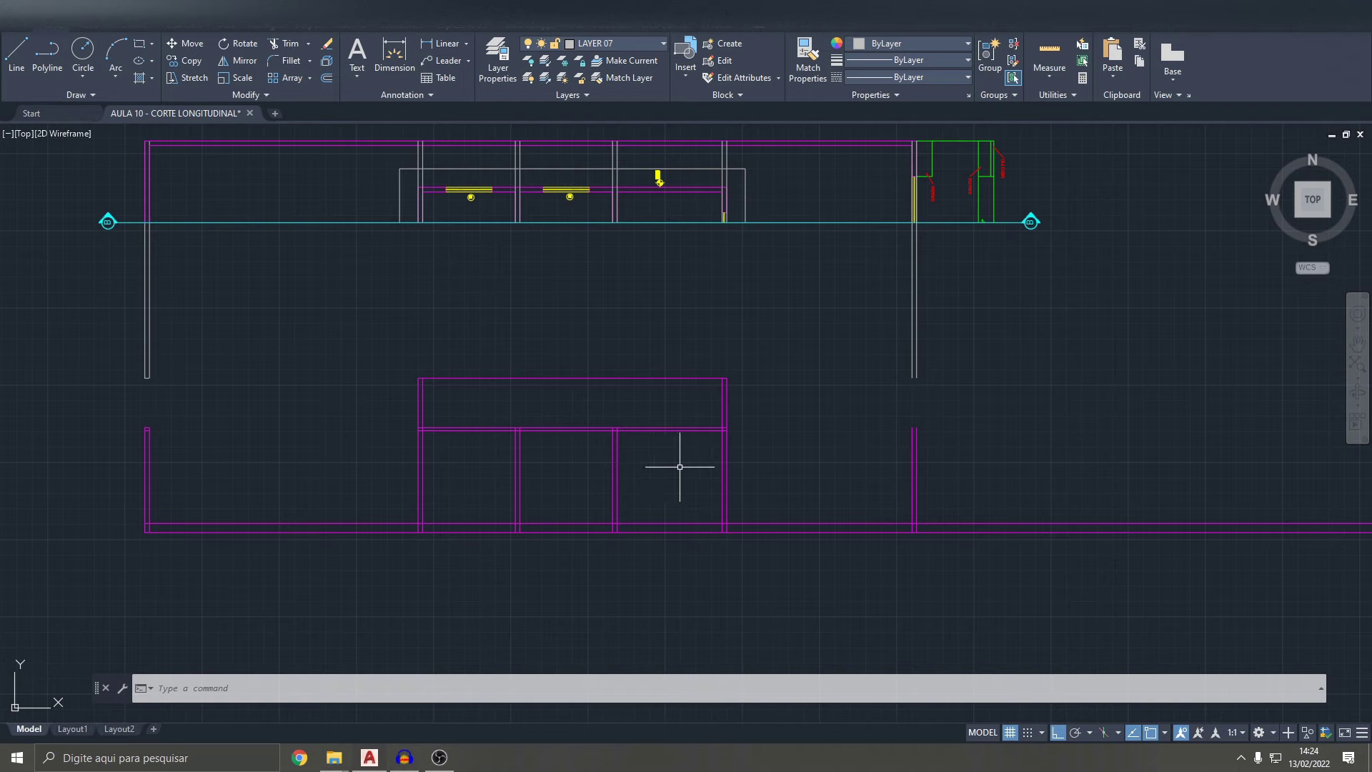
pyautogui.moveTo(897, 393); pyautogui.dragTo(873, 379, button='middle')
pyautogui.moveTo(606, 433); pyautogui.dragTo(608, 434, button='middle')
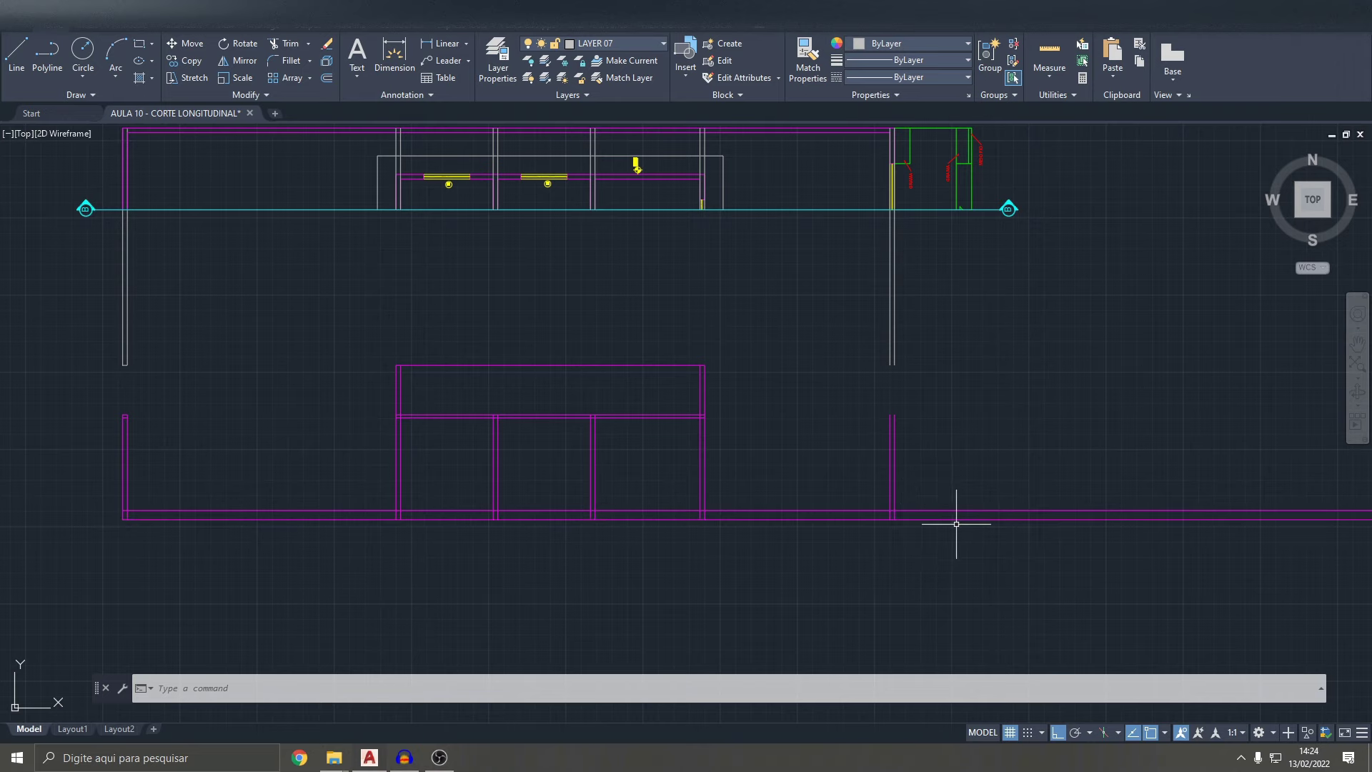
pyautogui.scroll(-5, 956, 526)
pyautogui.scroll(3, 858, 520)
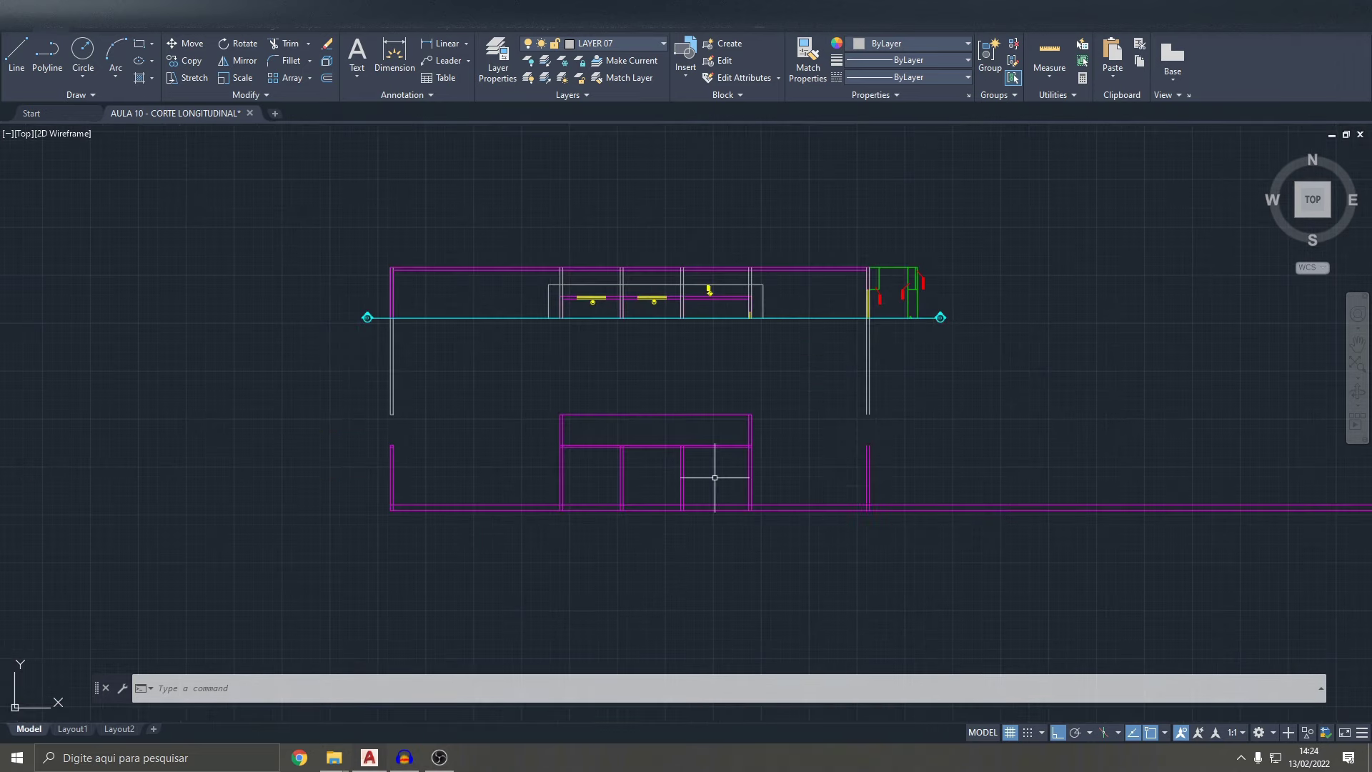
pyautogui.scroll(-1, 589, 465)
pyautogui.scroll(1, 613, 546)
pyautogui.press('Escape')
pyautogui.press('Escape')
pyautogui.press('Escape')
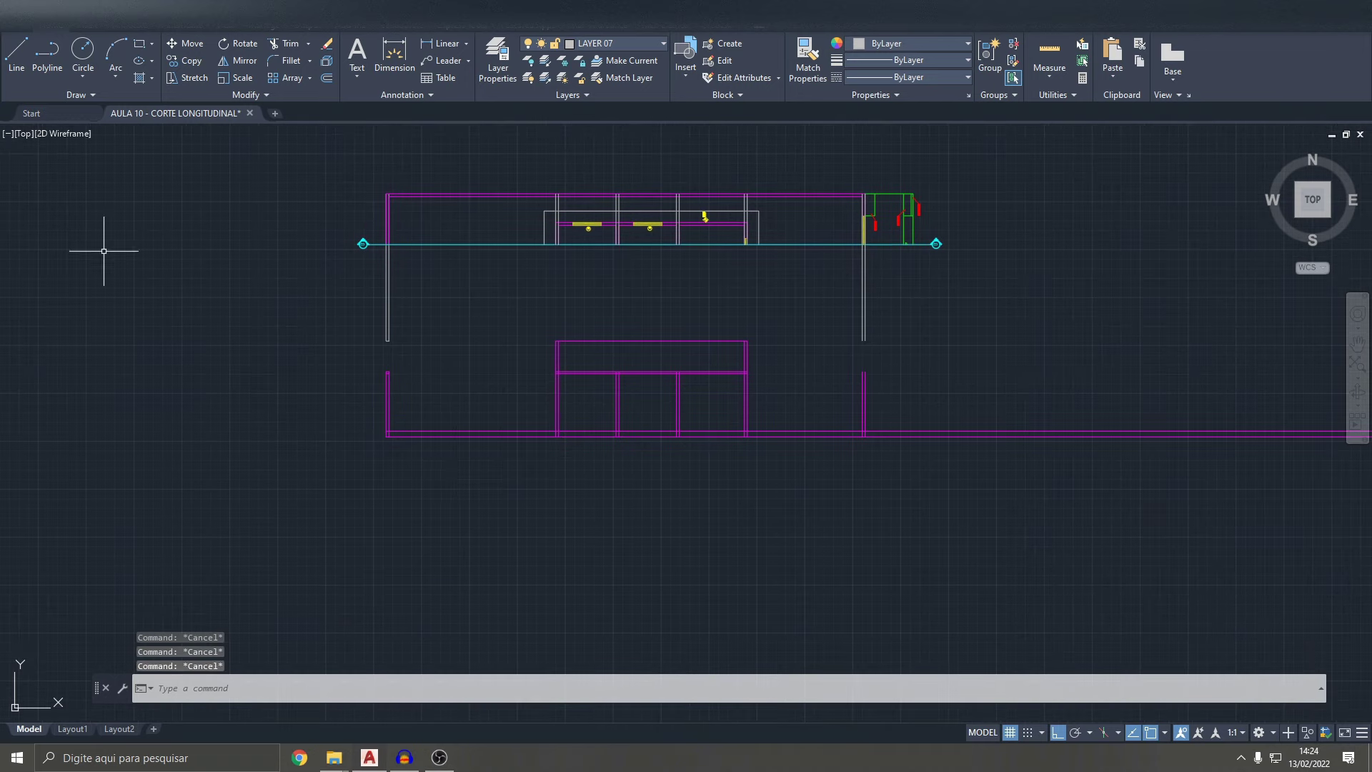
# - Place vertical construction lines at both ends of the first window frame
pyautogui.click(91, 99)
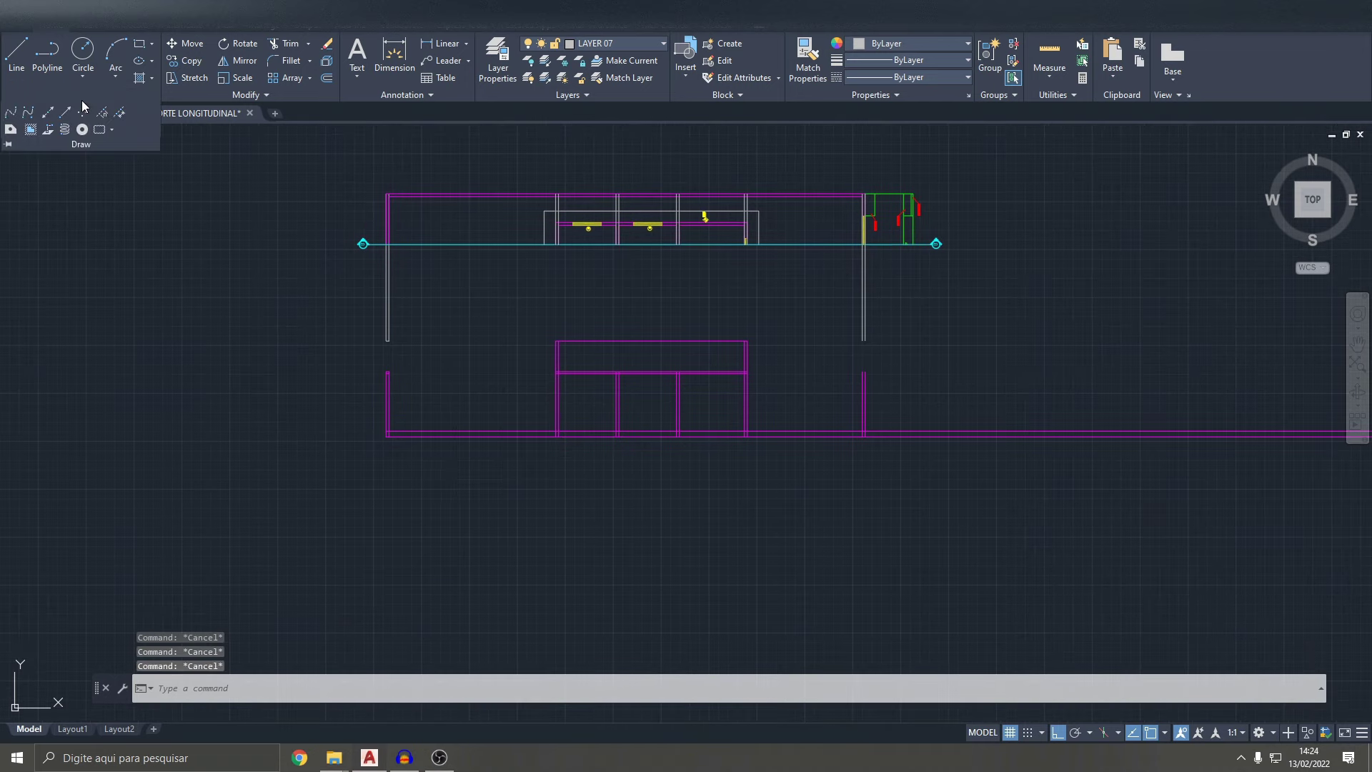
pyautogui.click(49, 115)
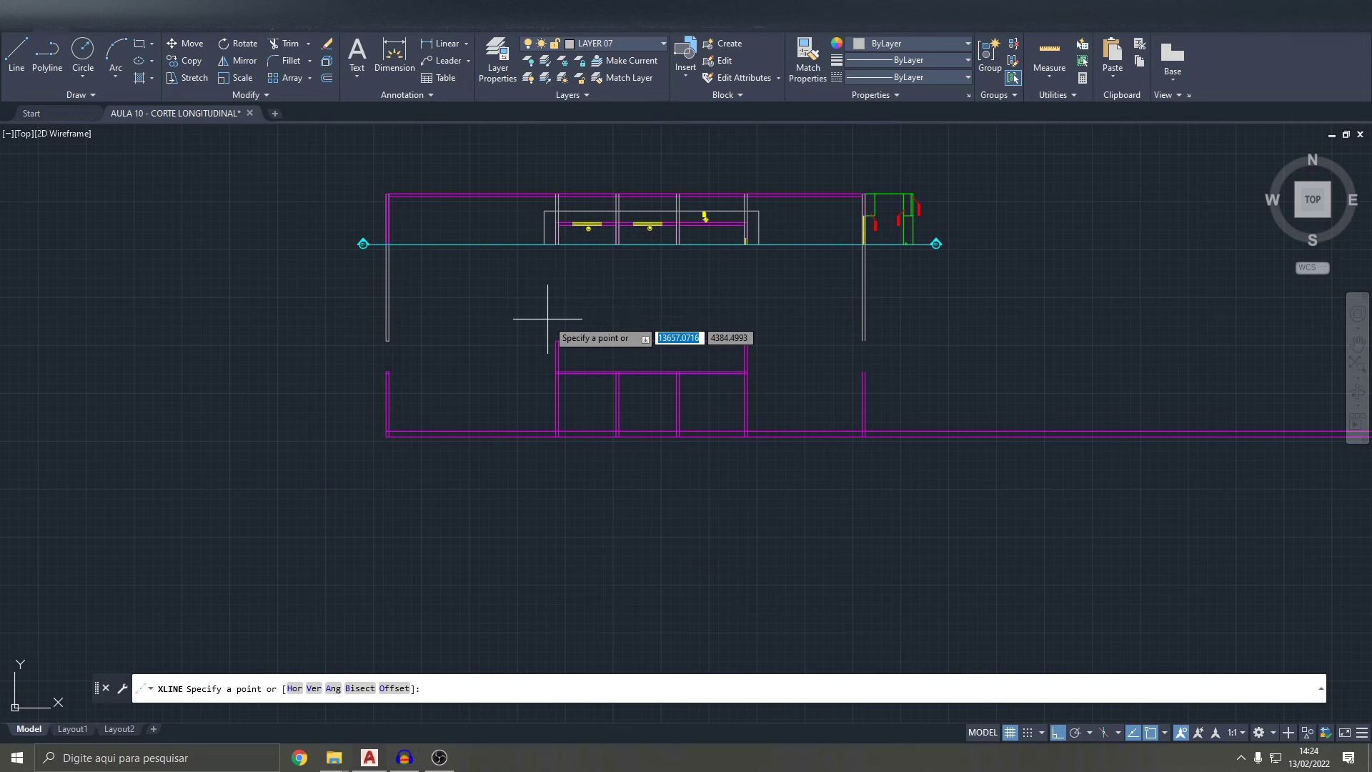
pyautogui.write('V')
pyautogui.press('Return')
pyautogui.scroll(7, 572, 207)
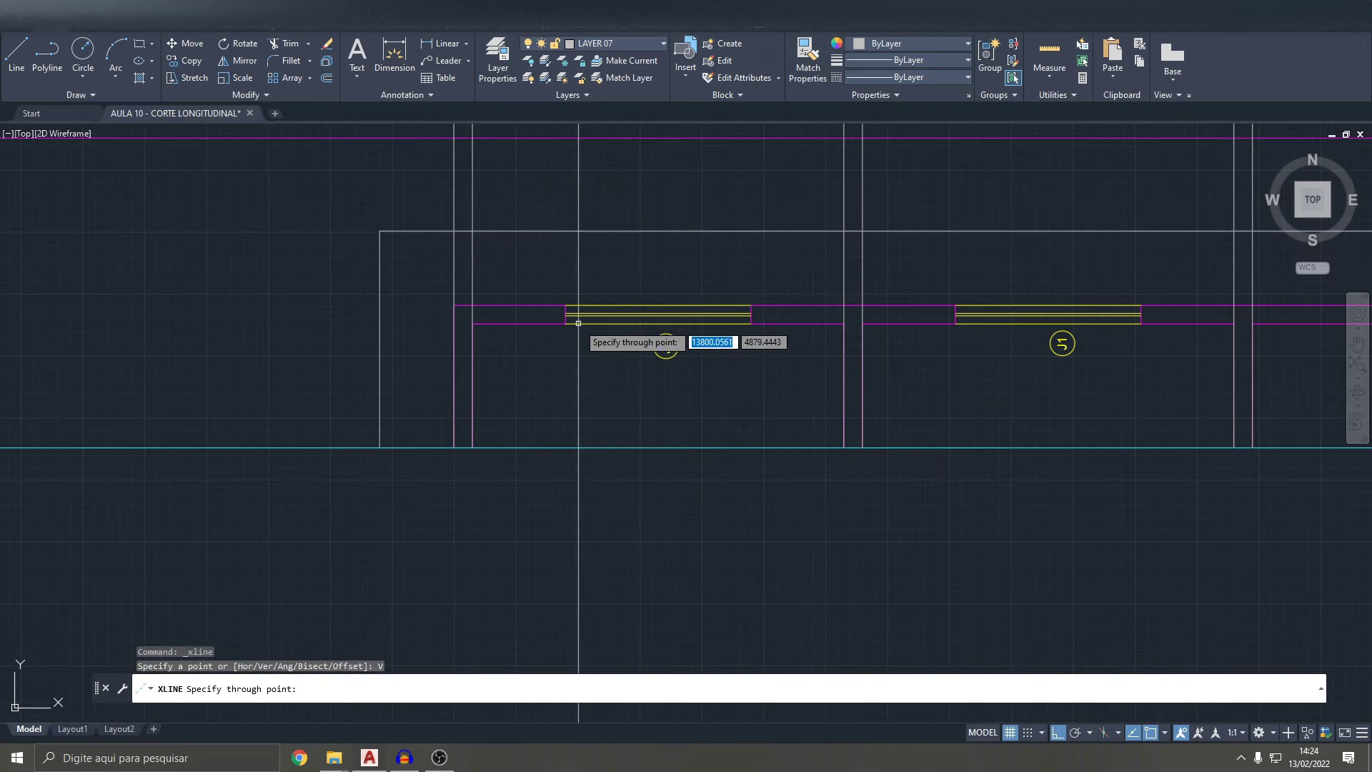
pyautogui.click(565, 323)
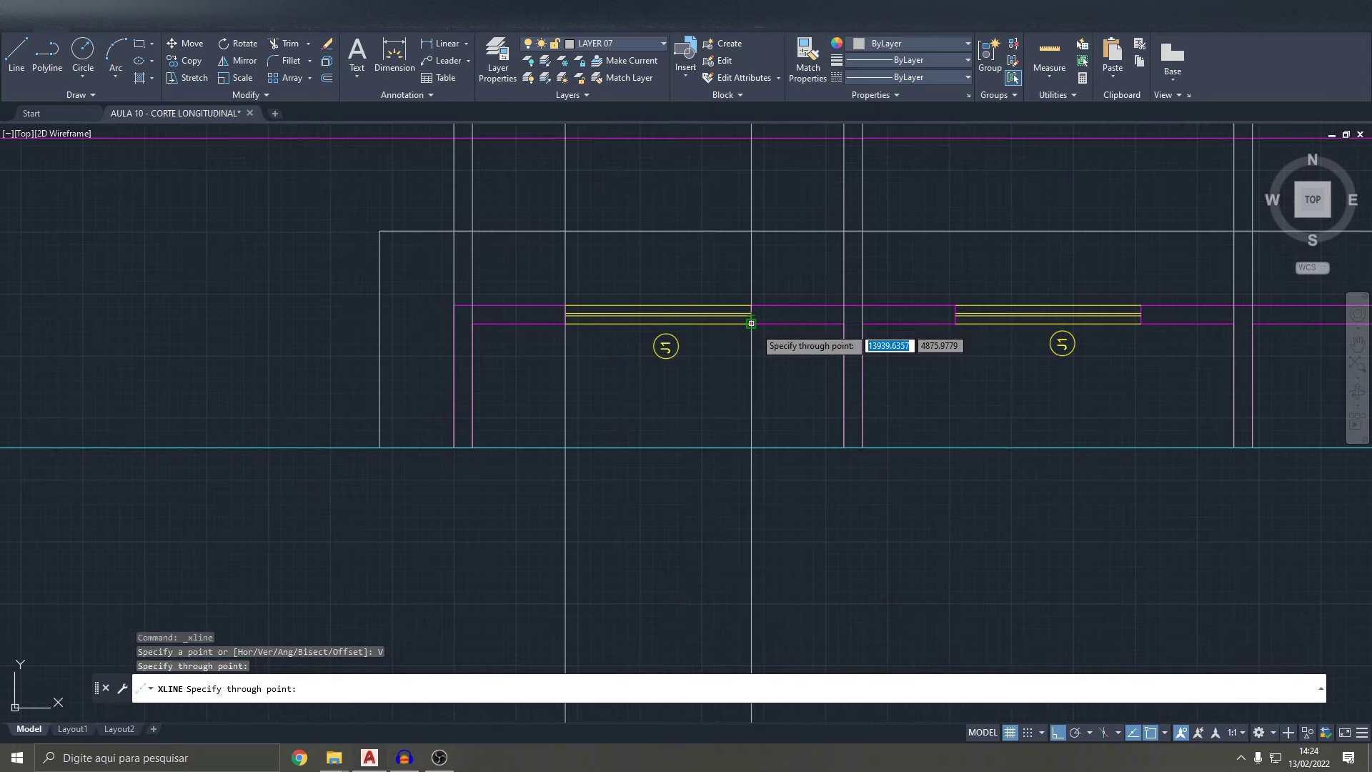
pyautogui.click(752, 324)
# - Add vertical construction lines at the next frame edge and opening edge
pyautogui.moveTo(988, 357); pyautogui.dragTo(909, 349, button='middle')
pyautogui.click(875, 321)
pyautogui.moveTo(1060, 326); pyautogui.dragTo(962, 323, button='middle')
pyautogui.click(962, 322)
pyautogui.scroll(-3, 515, 371)
pyautogui.scroll(3, 852, 281)
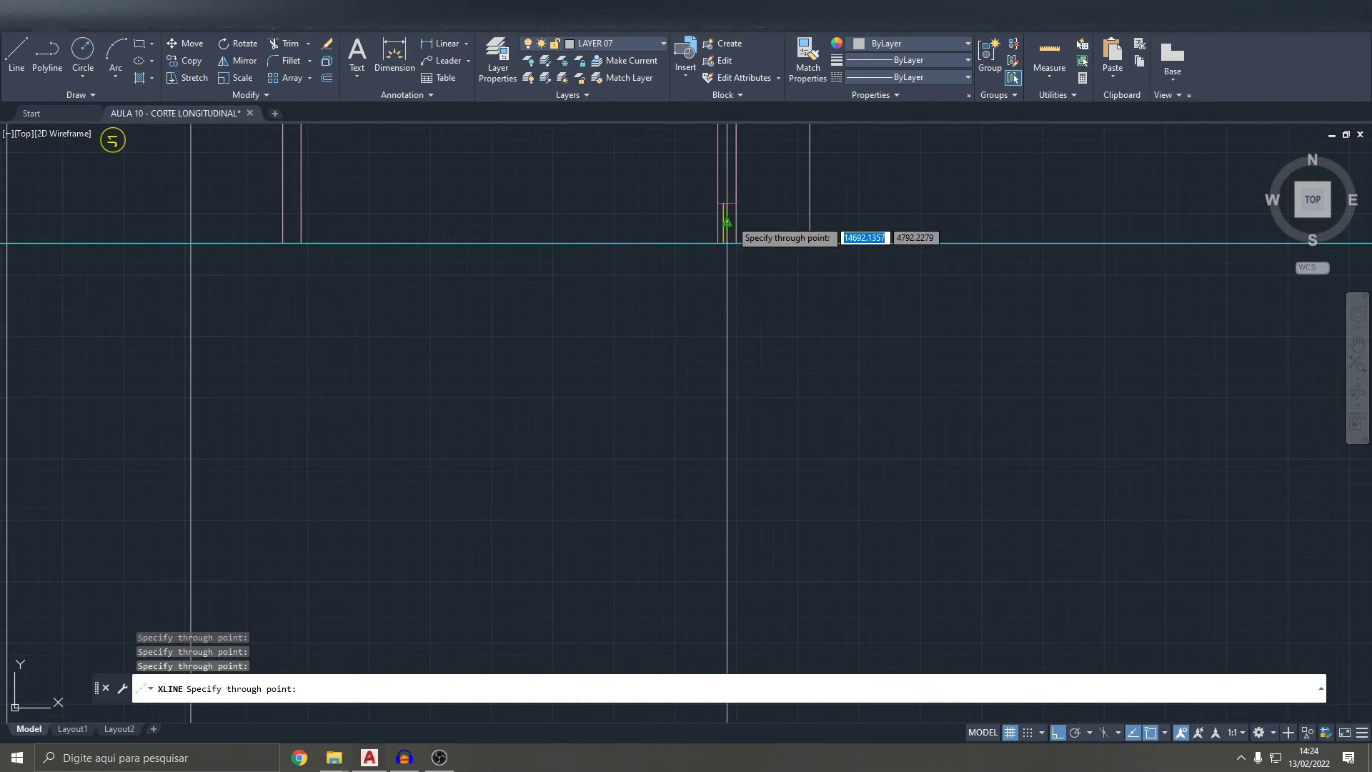
pyautogui.scroll(-3, 727, 225)
# - Pan and zoom over the section to check the new construction lines
pyautogui.moveTo(727, 236); pyautogui.dragTo(691, 197, button='middle')
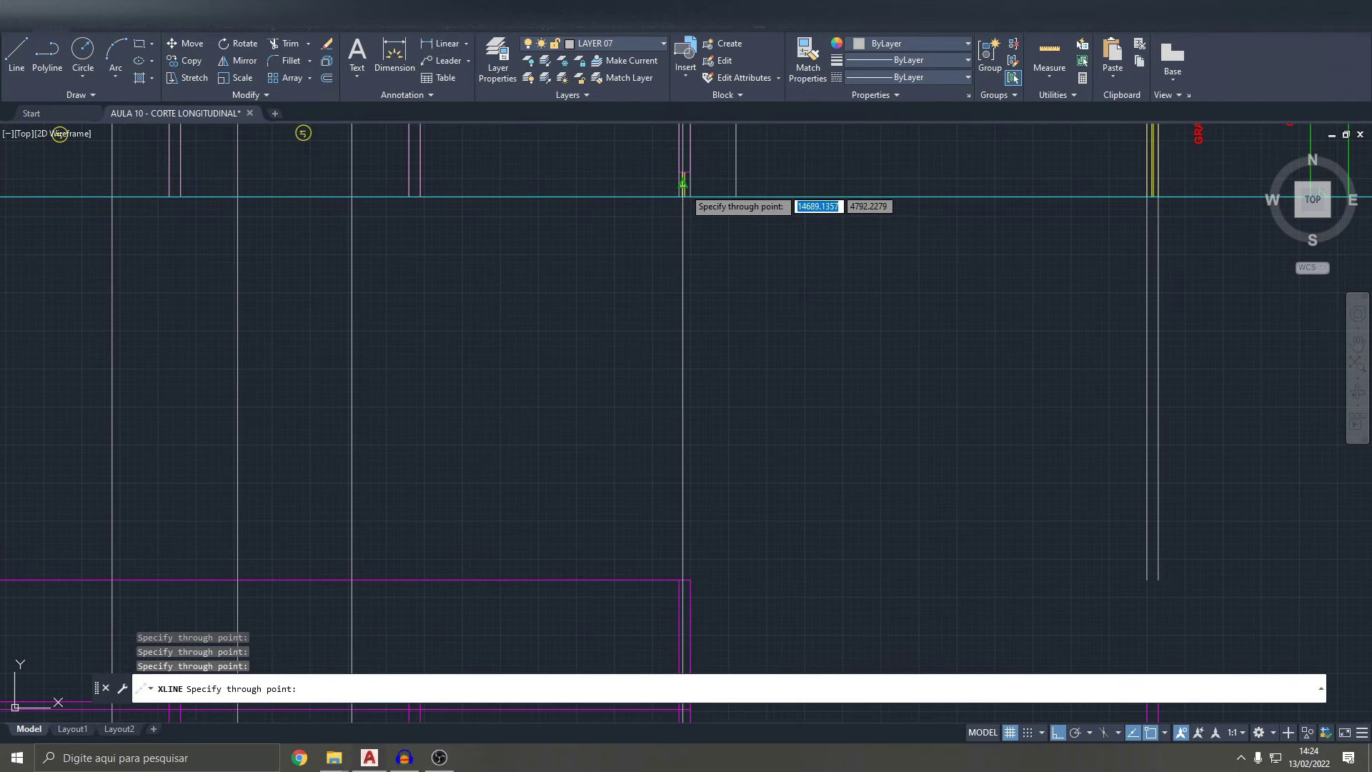
pyautogui.moveTo(698, 582); pyautogui.dragTo(664, 172, button='middle')
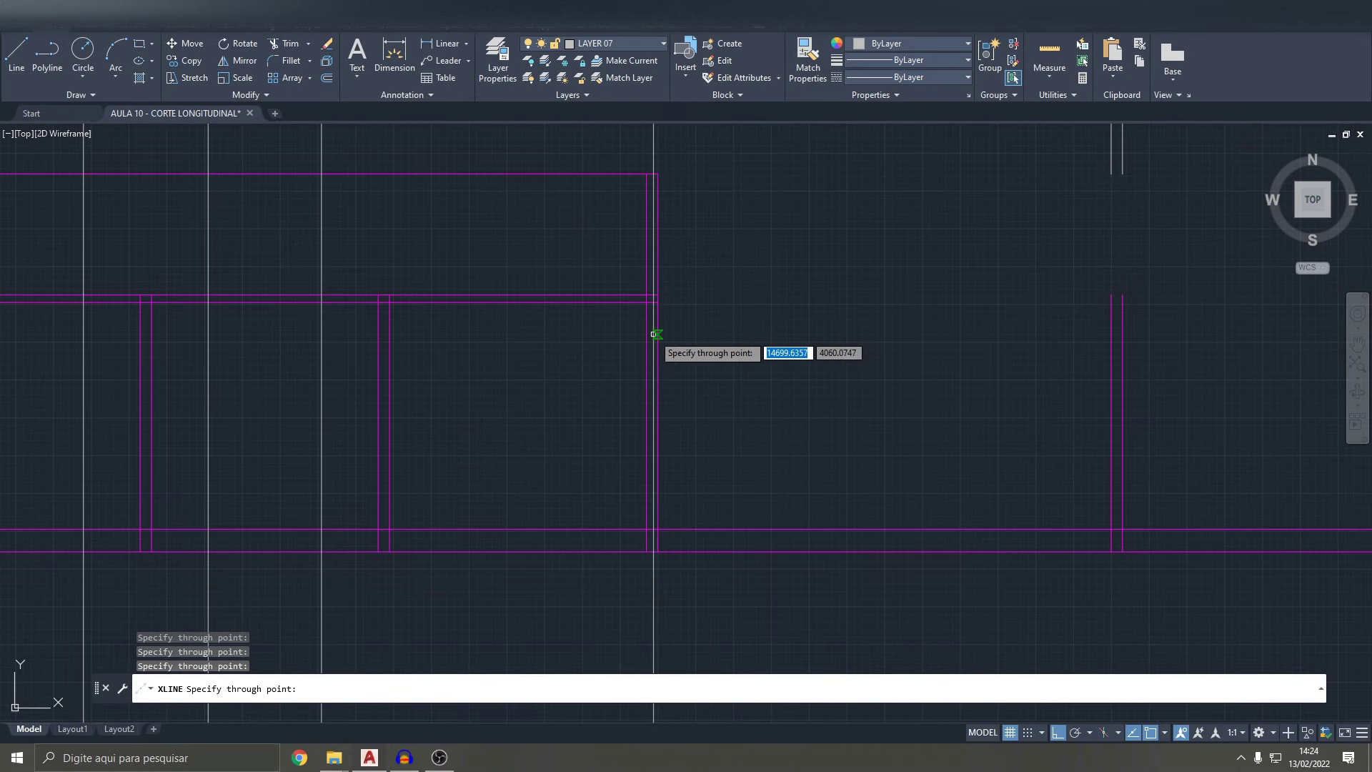
pyautogui.scroll(-4, 653, 333)
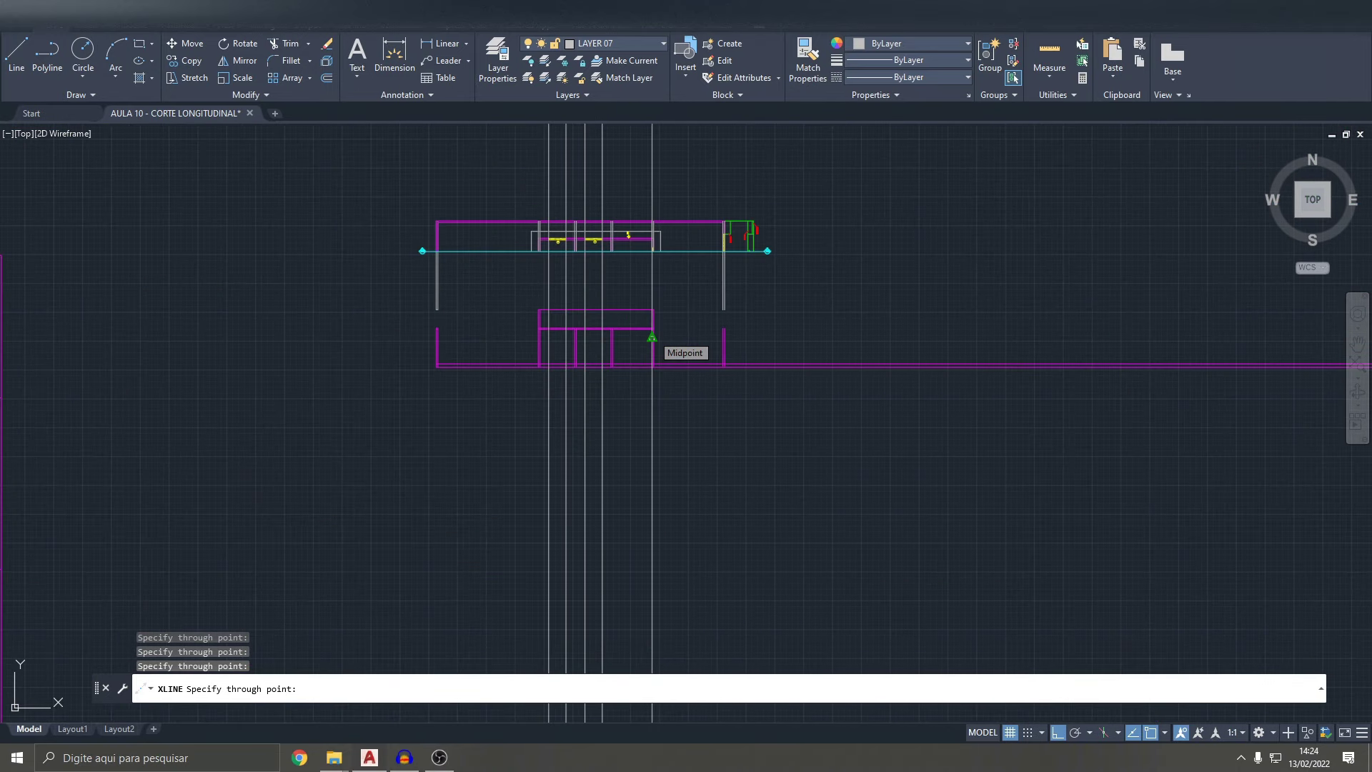
pyautogui.scroll(-3, 652, 336)
pyautogui.scroll(5, 383, 421)
pyautogui.scroll(3, 298, 326)
pyautogui.scroll(-3, 294, 209)
pyautogui.scroll(-3, 597, 438)
pyautogui.scroll(4, 475, 385)
pyautogui.scroll(2, 643, 357)
pyautogui.scroll(3, 643, 358)
pyautogui.scroll(3, 729, 343)
pyautogui.scroll(-3, 722, 355)
pyautogui.press('Escape')
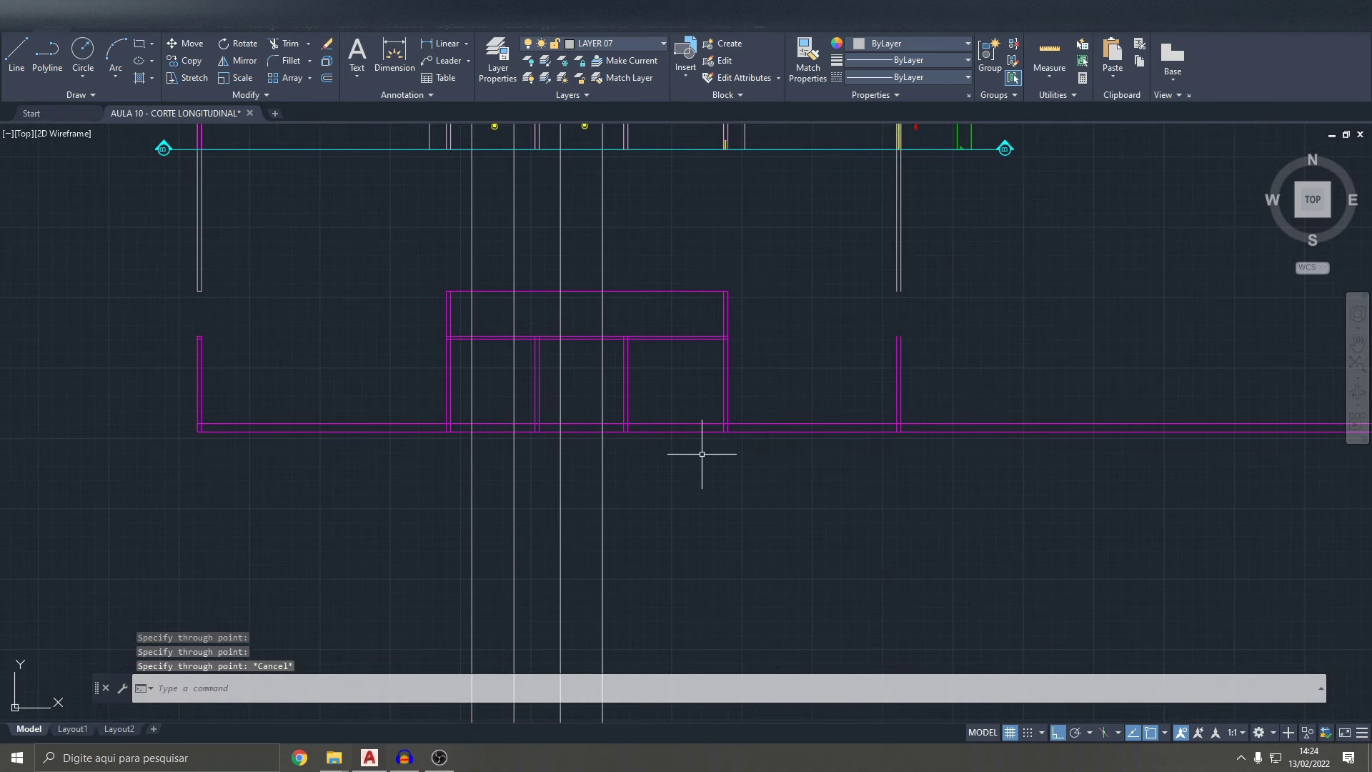
pyautogui.write('MA')
# - Make the new construction lines yellow by matching a window frame's properties
pyautogui.press('Return')
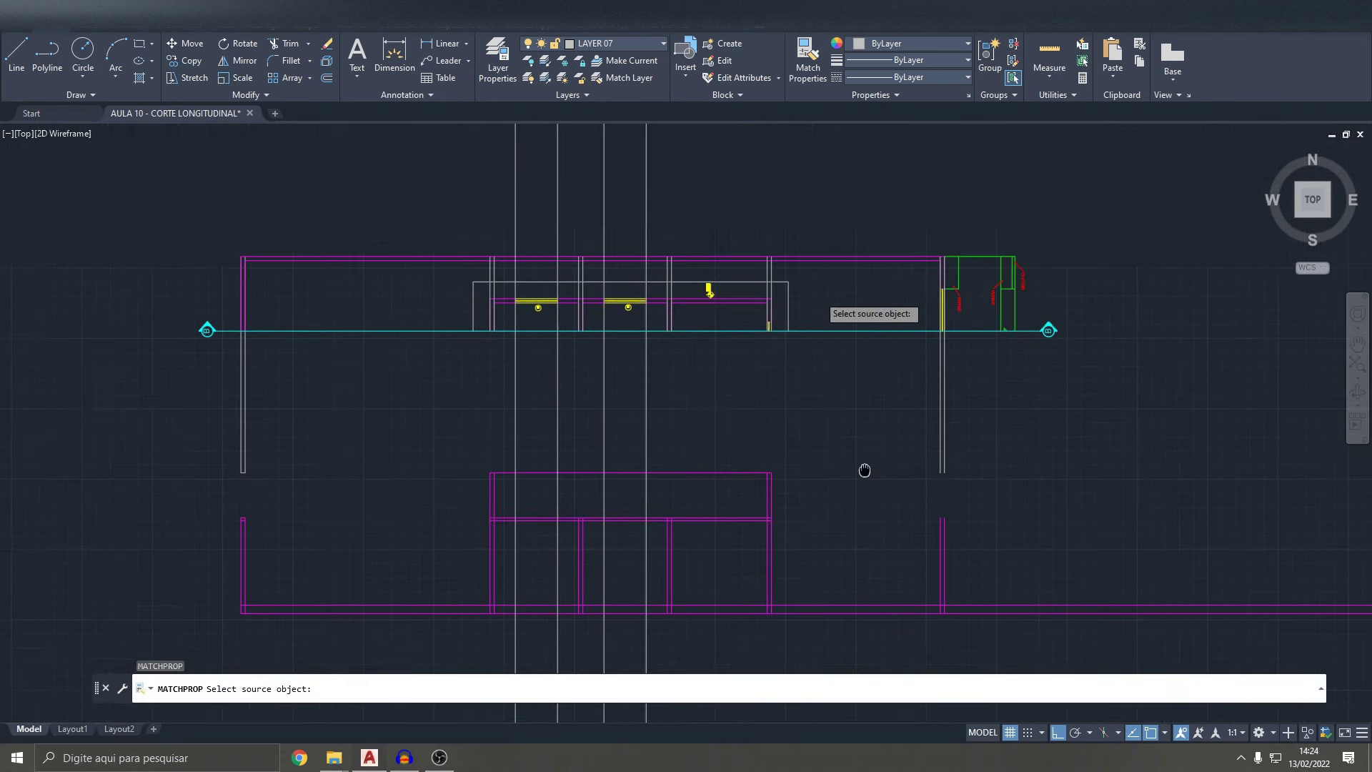
pyautogui.scroll(3, 622, 340)
pyautogui.click(773, 372)
pyautogui.scroll(-3, 779, 429)
pyautogui.scroll(3, 781, 243)
pyautogui.click(828, 200)
pyautogui.click(661, 173)
pyautogui.click(628, 190)
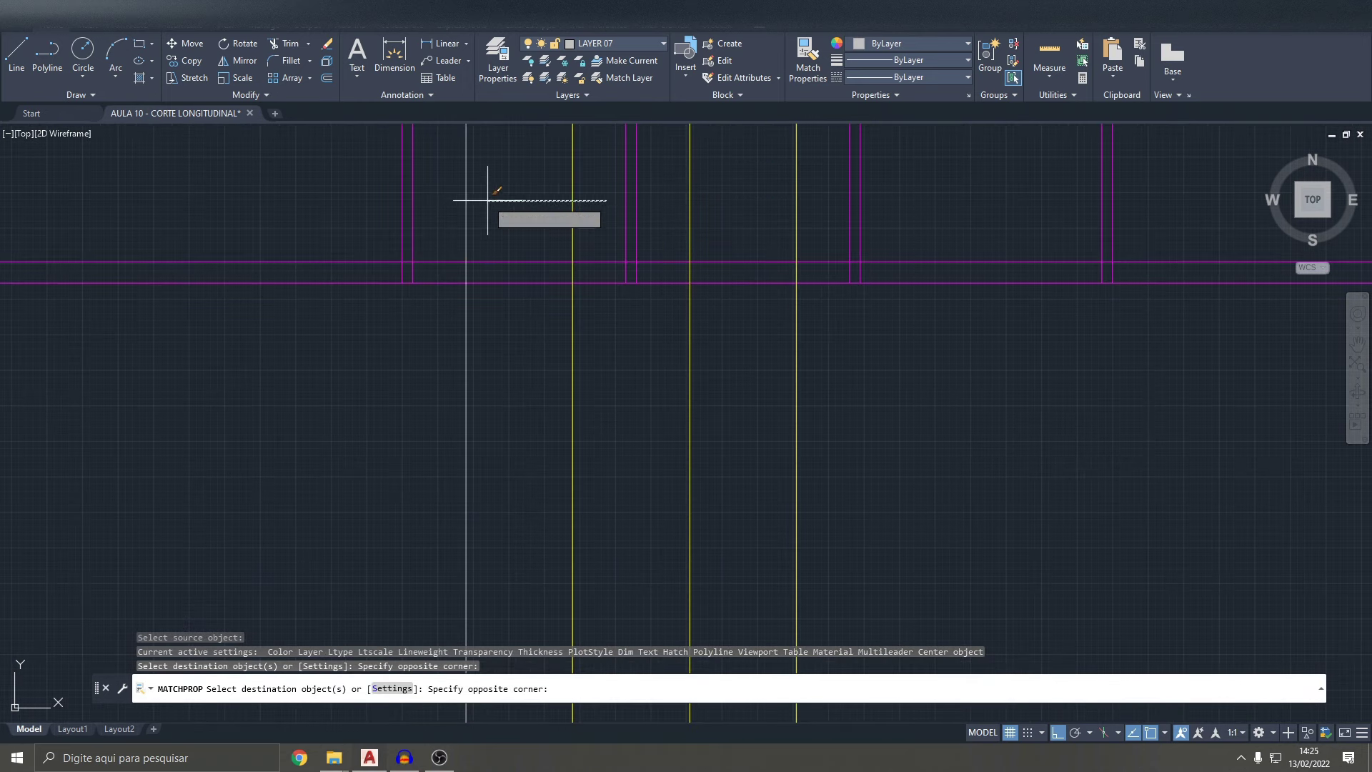
pyautogui.click(490, 199)
pyautogui.moveTo(521, 236); pyautogui.dragTo(536, 412, button='middle')
pyautogui.press('Escape')
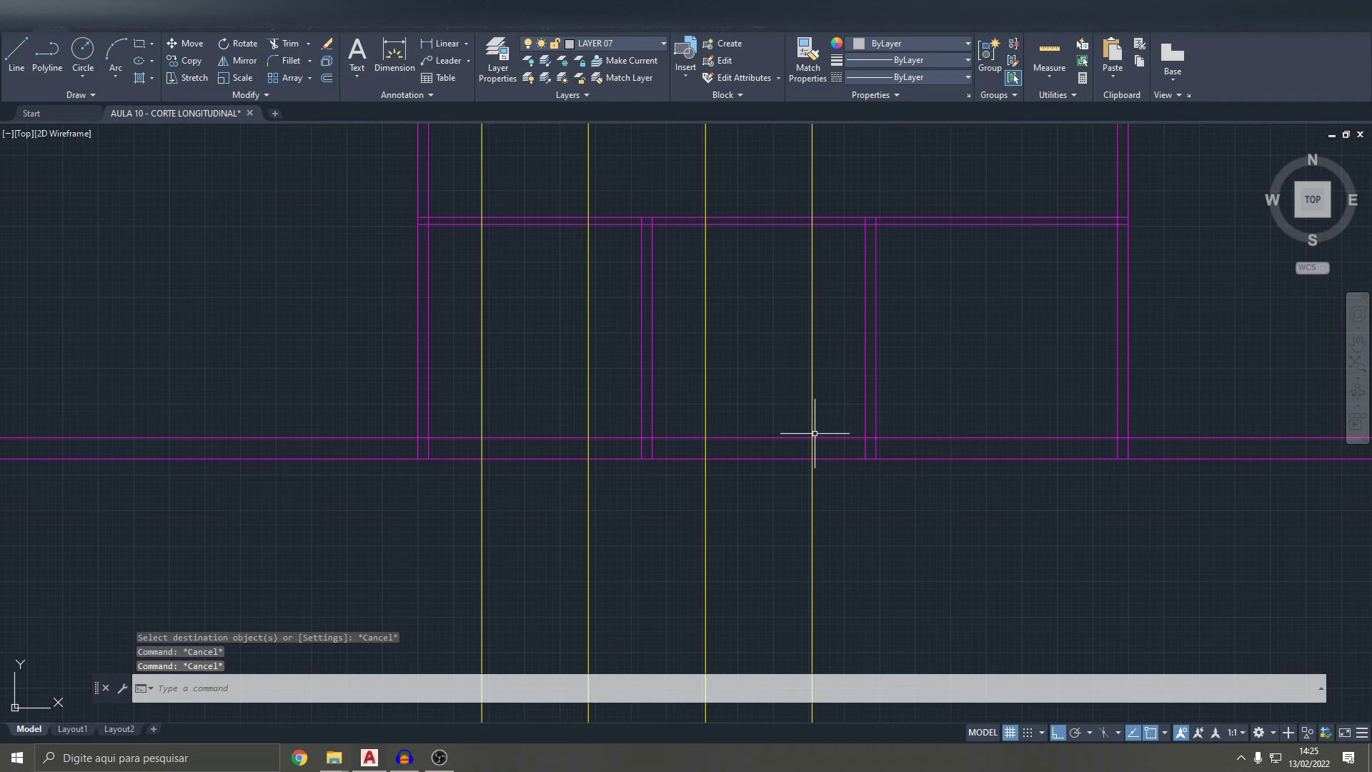
# - Trim the yellow lines' lower ends below the floor line using two fences
pyautogui.click(868, 512)
pyautogui.click(389, 496)
pyautogui.press('Return')
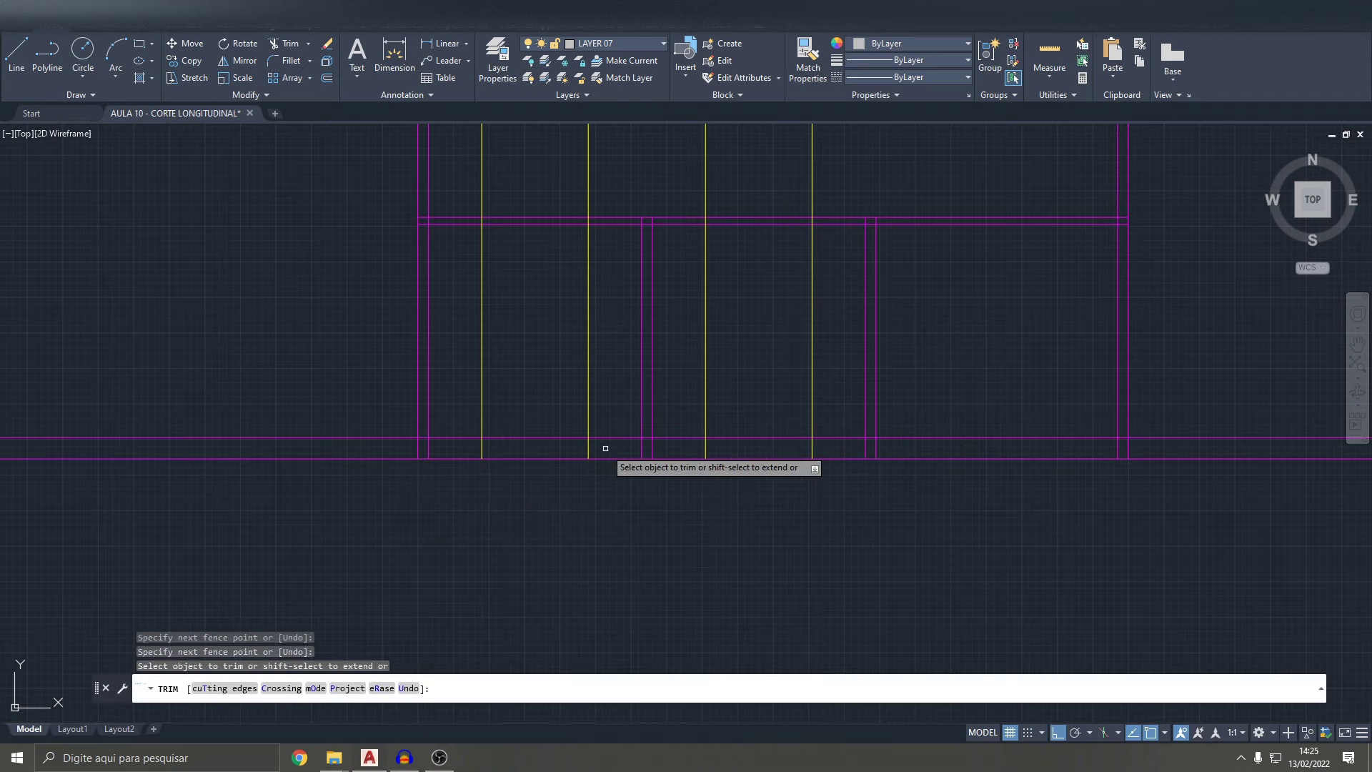
pyautogui.click(1123, 450)
pyautogui.click(471, 449)
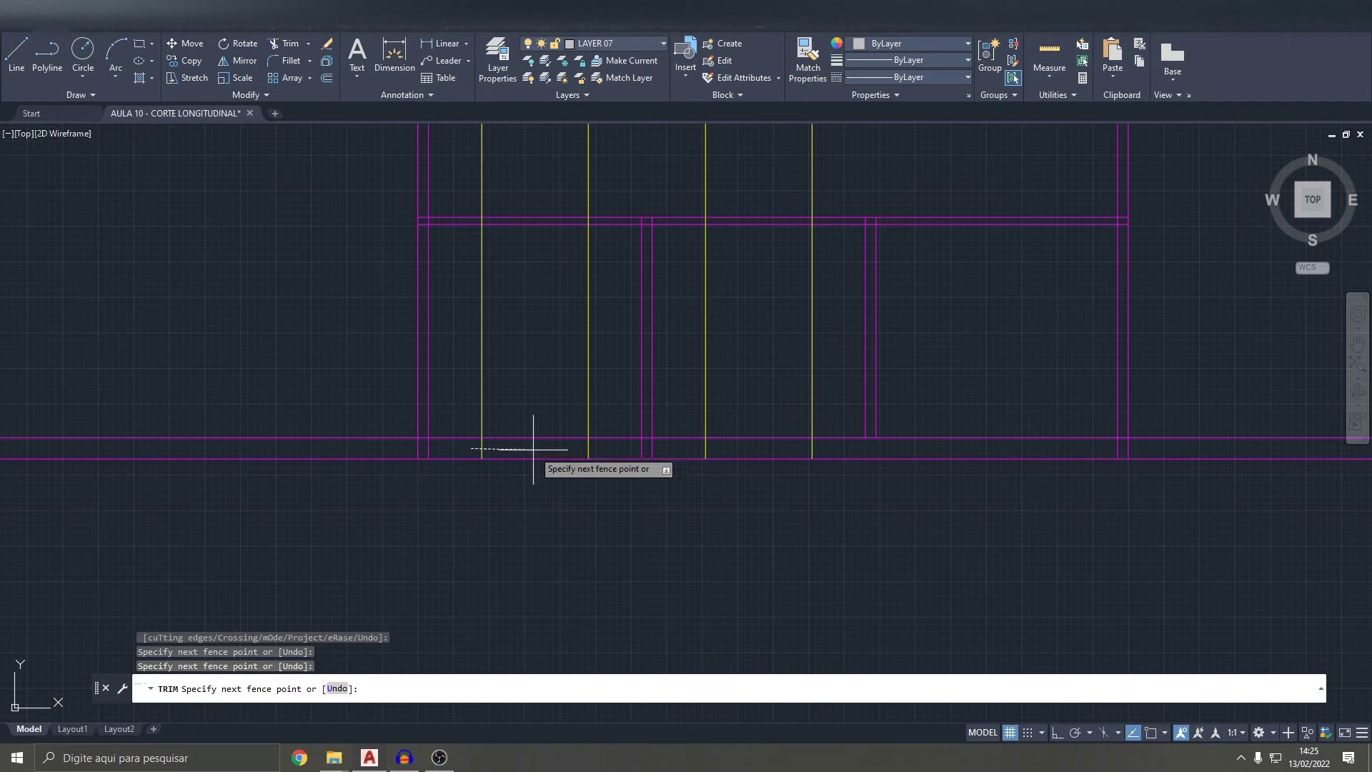
pyautogui.press('Return')
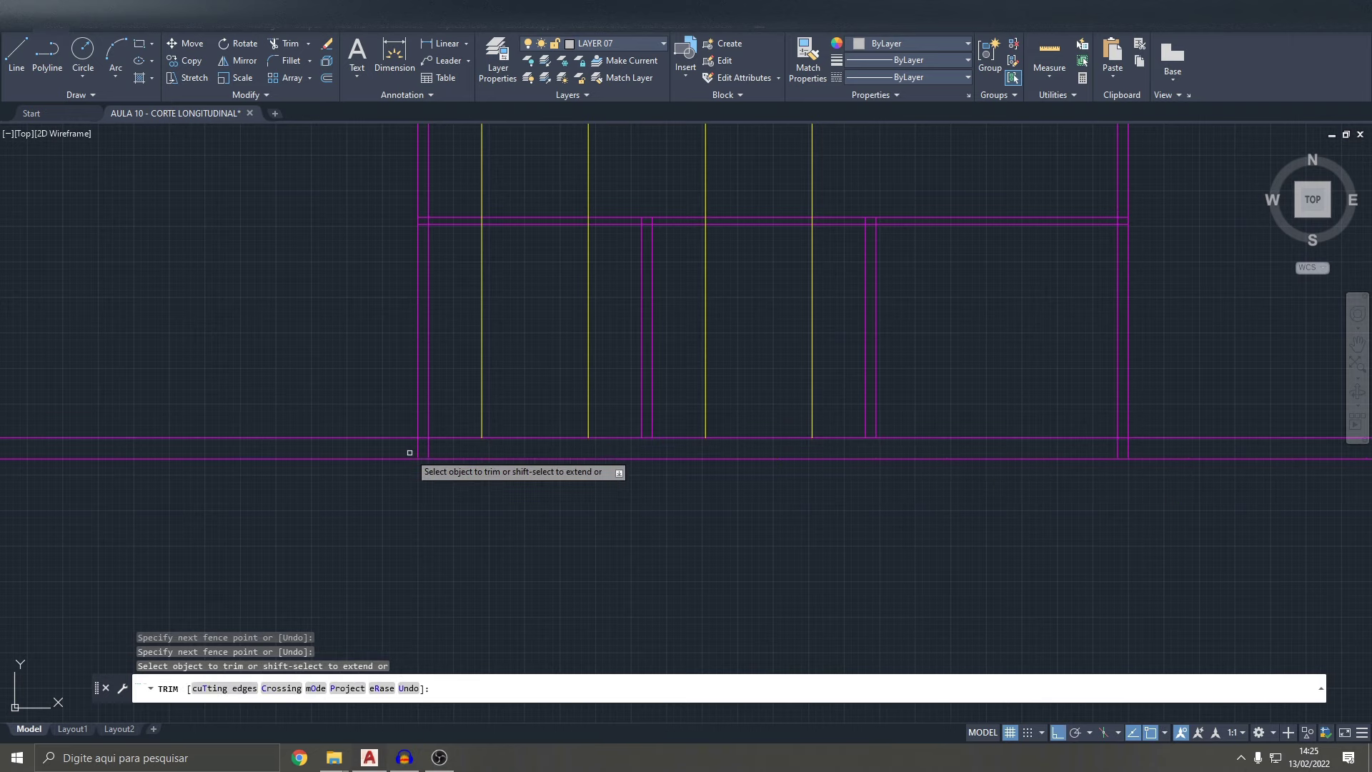
pyautogui.moveTo(779, 448); pyautogui.dragTo(772, 498, button='middle')
pyautogui.press('Escape')
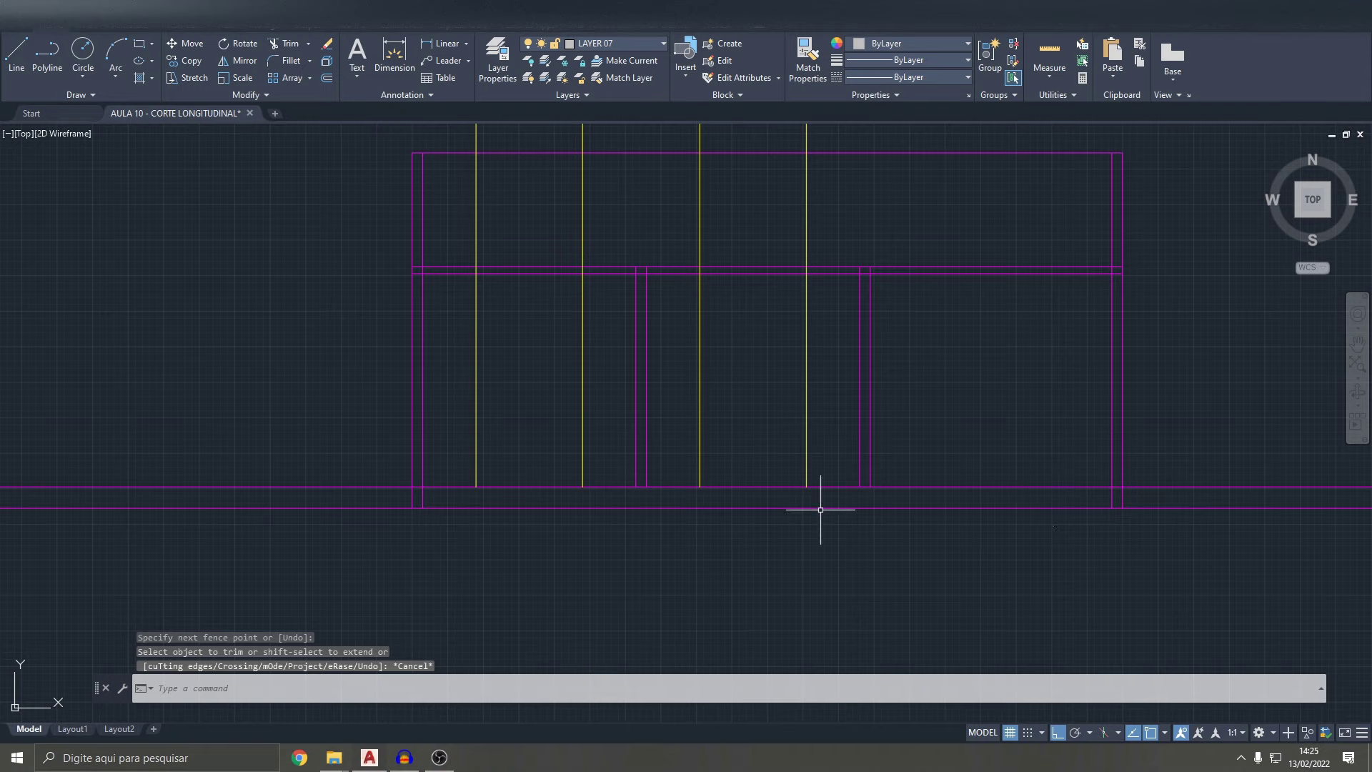
pyautogui.press('Escape')
pyautogui.press('Escape')
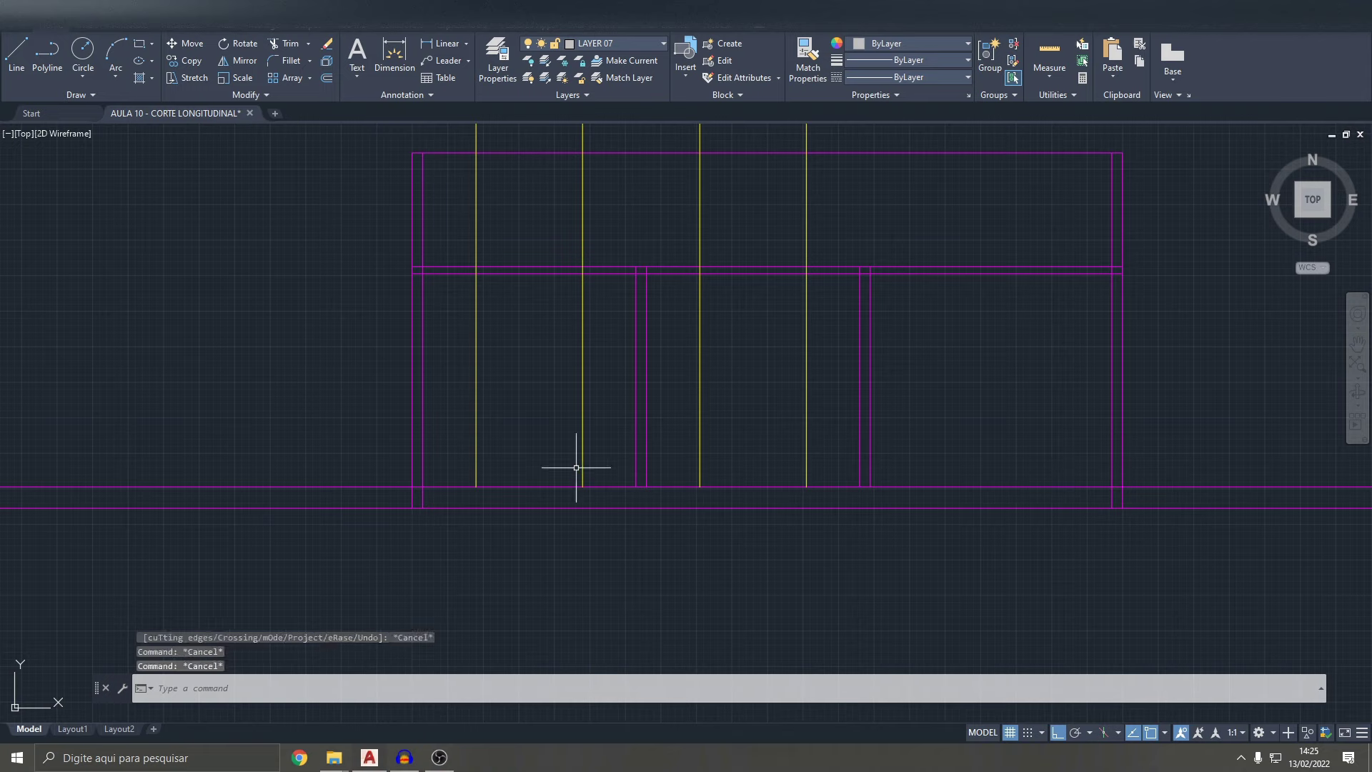
pyautogui.write('O')
pyautogui.press('Return')
pyautogui.write('1')
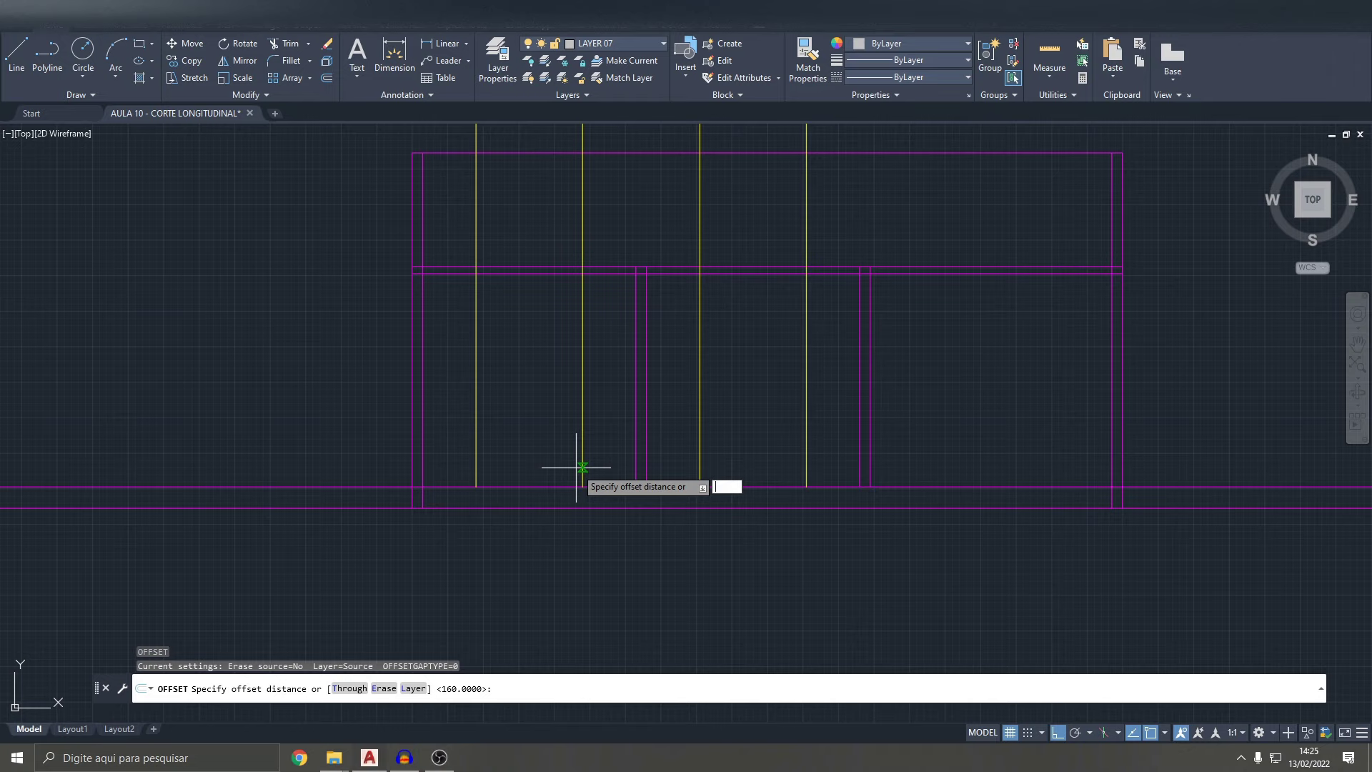
pyautogui.write('0')
# - Offset the bottom floor line 210 upward to form the window head line
pyautogui.press('Return')
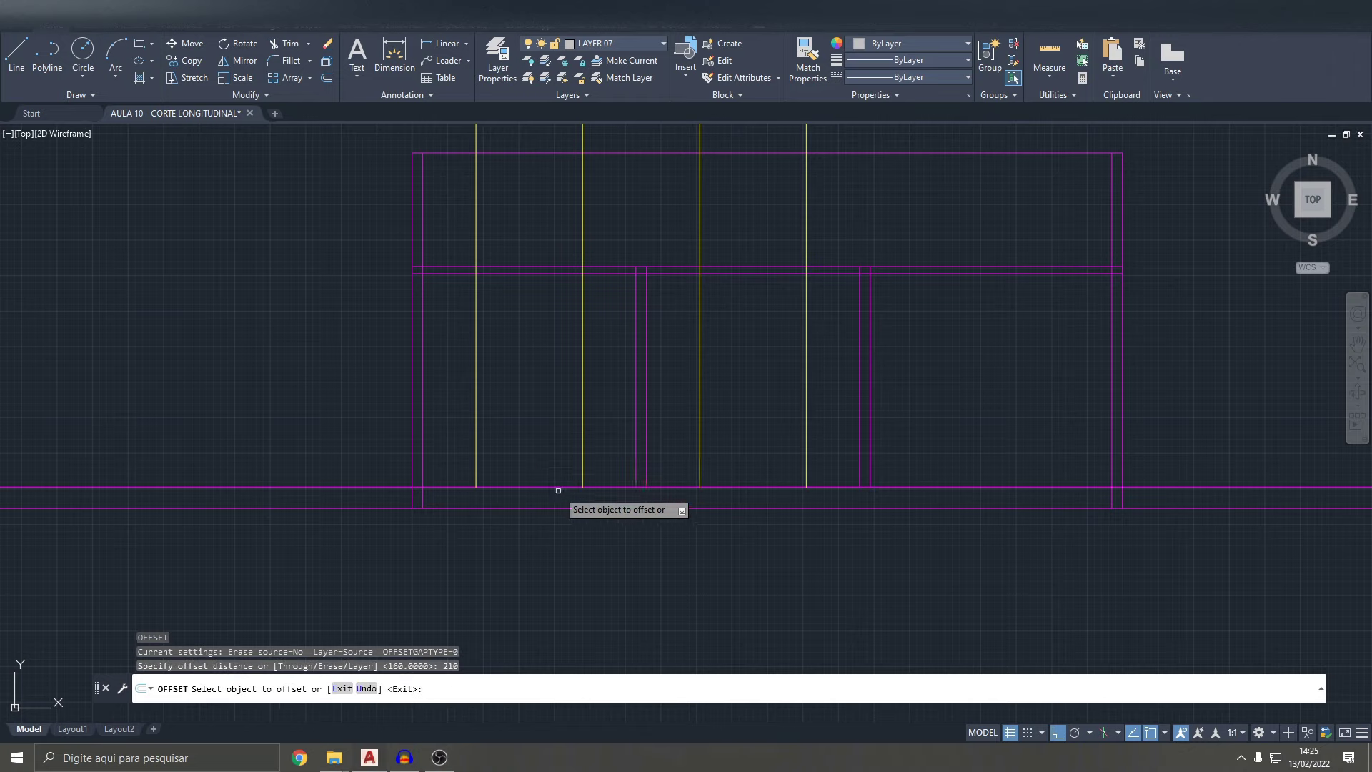
pyautogui.click(556, 488)
pyautogui.click(556, 443)
pyautogui.press('Escape')
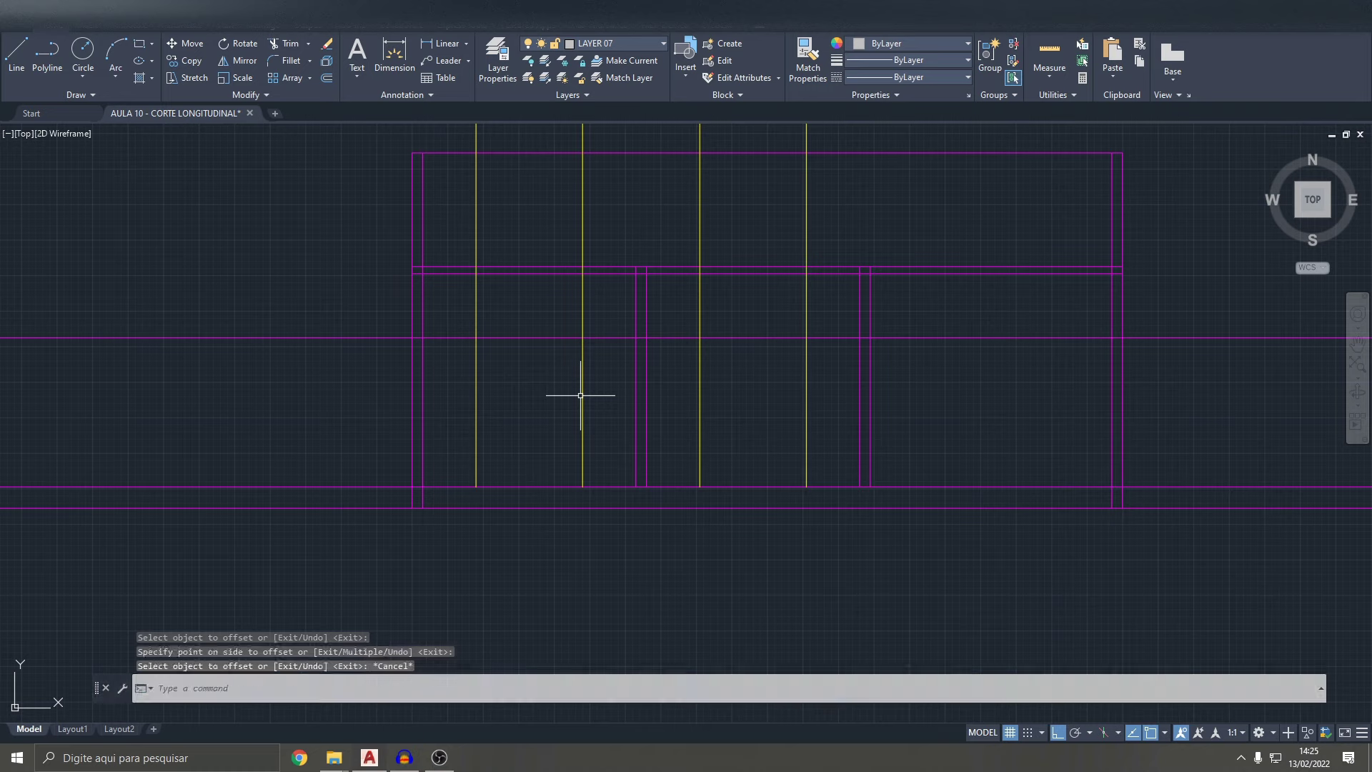
pyautogui.press('Escape')
# - Match the new horizontal line to the yellow guide line's properties with MATCHPROP
pyautogui.write('ma')
pyautogui.press('Return')
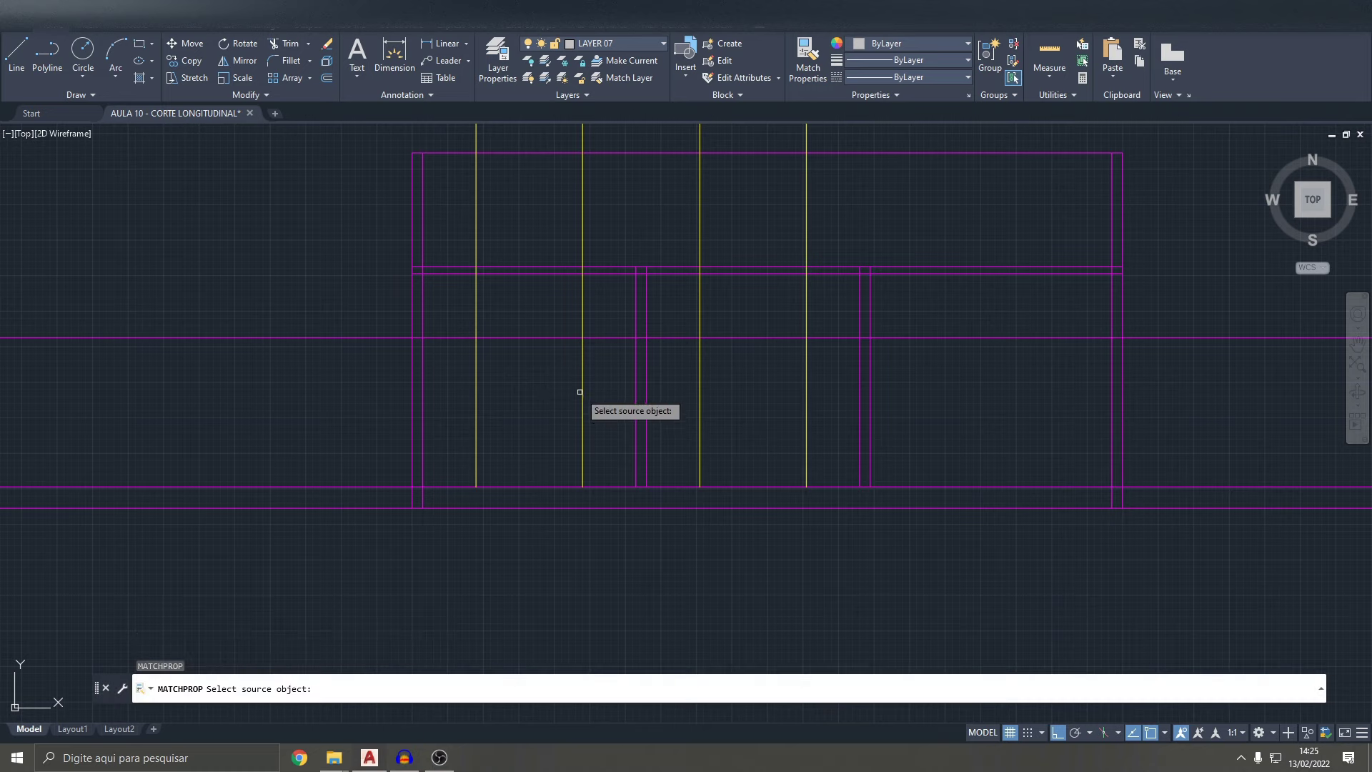
pyautogui.click(582, 392)
pyautogui.moveTo(564, 368); pyautogui.dragTo(550, 315)
pyautogui.press('Escape')
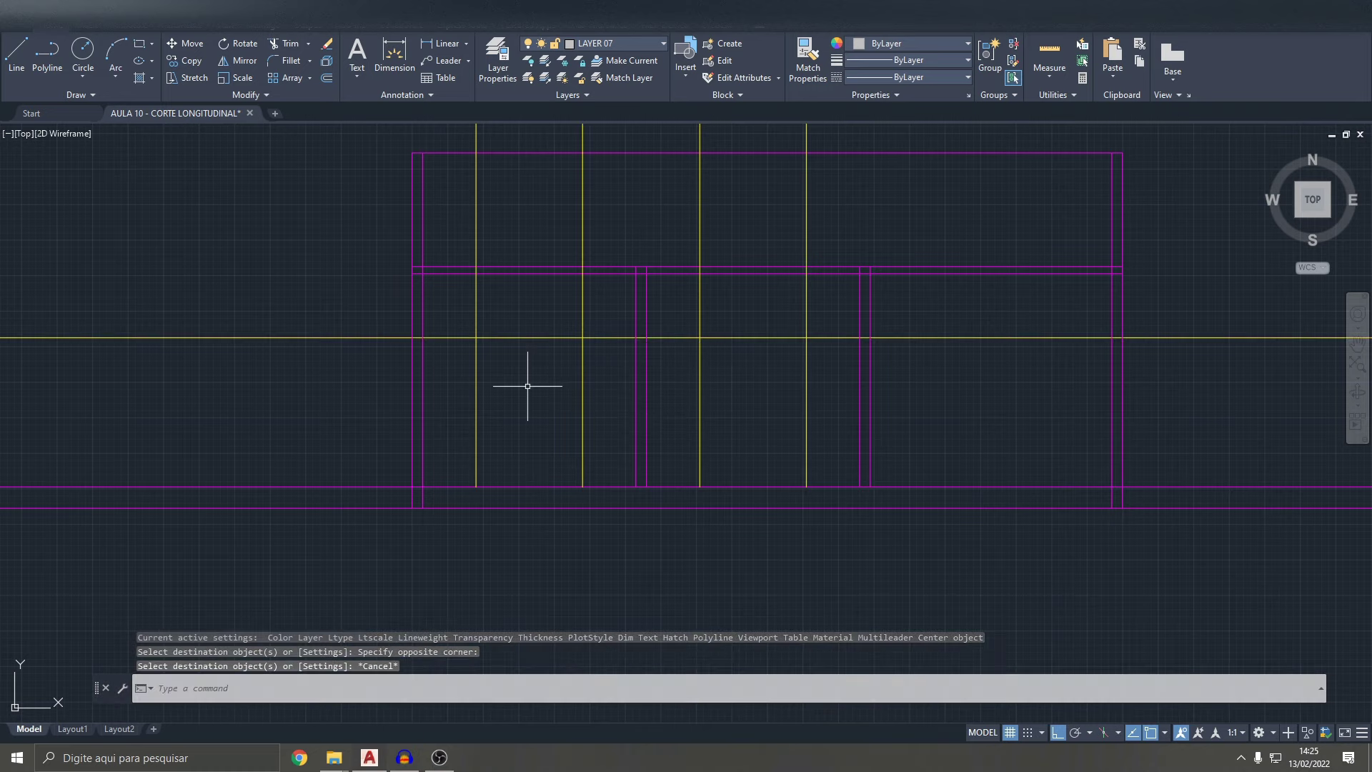
# - Fence-trim the yellow horizontal and vertical segments above the window heads
pyautogui.write('tr')
pyautogui.press('Return')
pyautogui.scroll(4, 474, 315)
pyautogui.moveTo(429, 325)
pyautogui.mouseDown()
pyautogui.moveTo(410, 375)
pyautogui.moveTo(327, 389)
pyautogui.moveTo(286, 358)
pyautogui.mouseUp()
pyautogui.moveTo(467, 359); pyautogui.dragTo(772, 331)
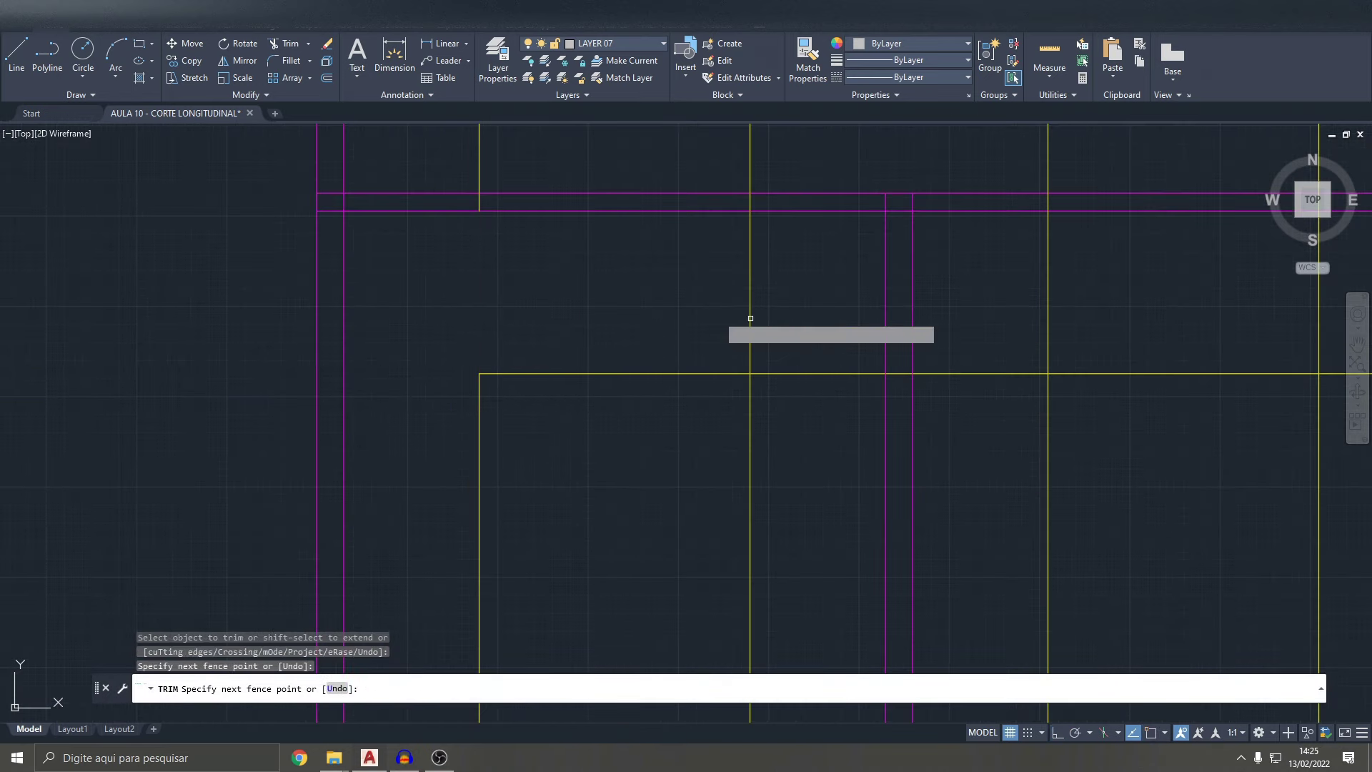
pyautogui.scroll(-3, 801, 331)
pyautogui.moveTo(667, 379); pyautogui.dragTo(852, 359)
pyautogui.press('Return')
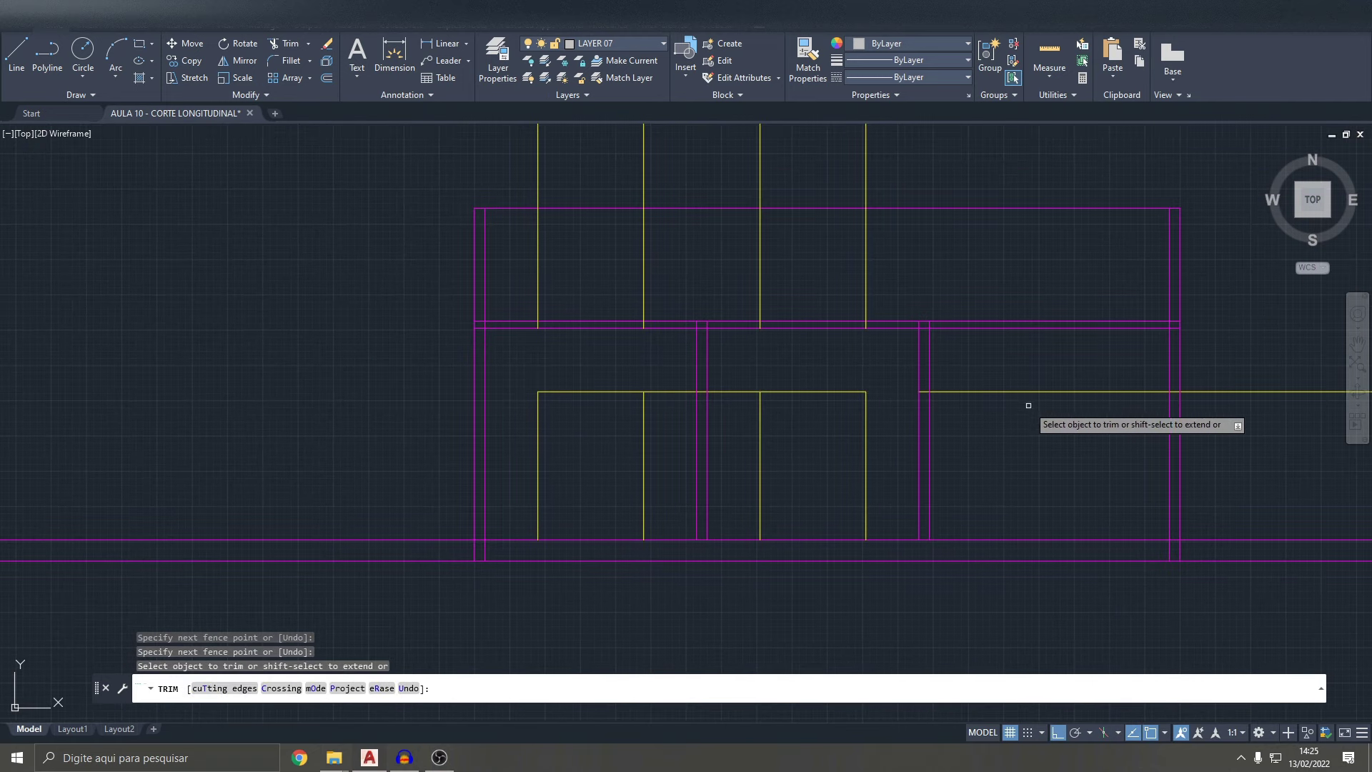
# - Box-select and delete the leftover yellow segment on the right
pyautogui.press('Escape')
pyautogui.click(1020, 368)
pyautogui.click(922, 457)
pyautogui.press('Delete')
pyautogui.scroll(4, 709, 416)
pyautogui.press('Escape')
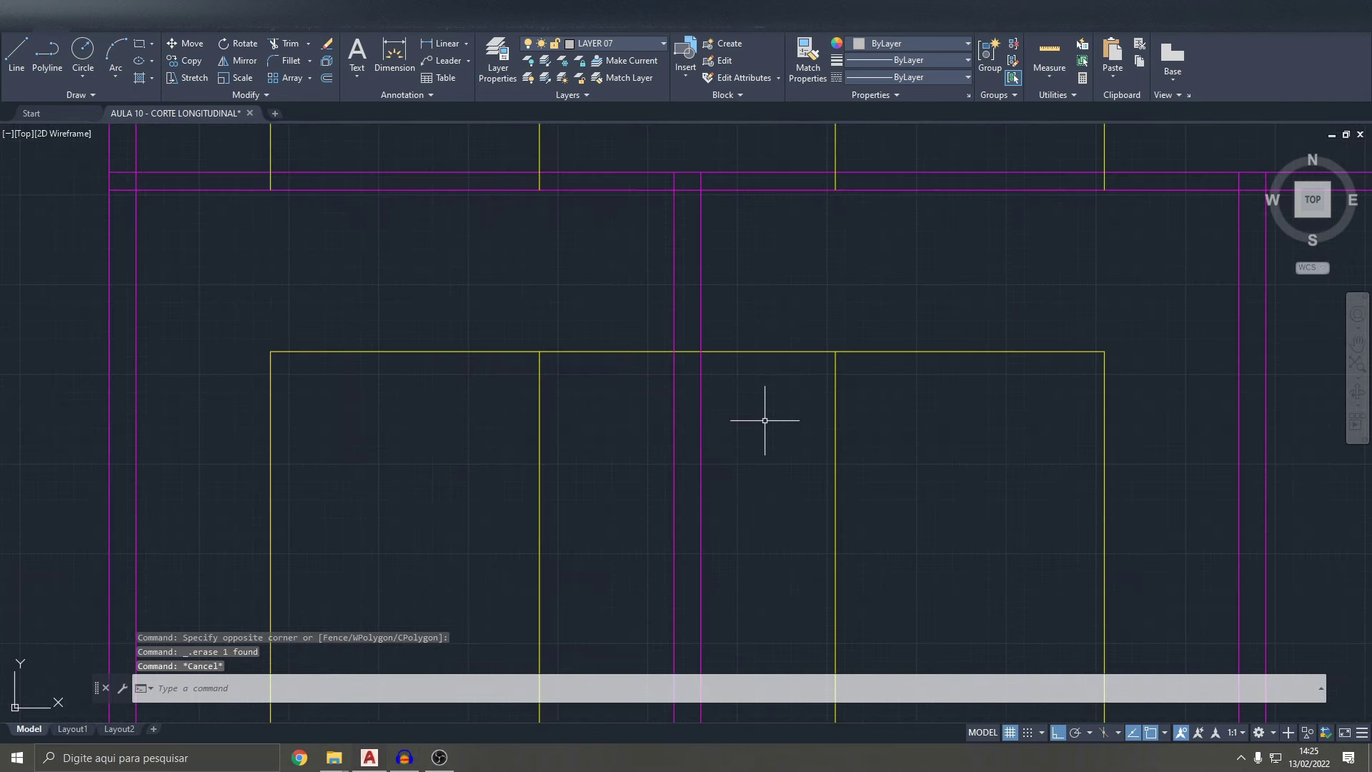
pyautogui.write('O')
# - Offset the line 100 to form the window sill line
pyautogui.press('Return')
pyautogui.write('100')
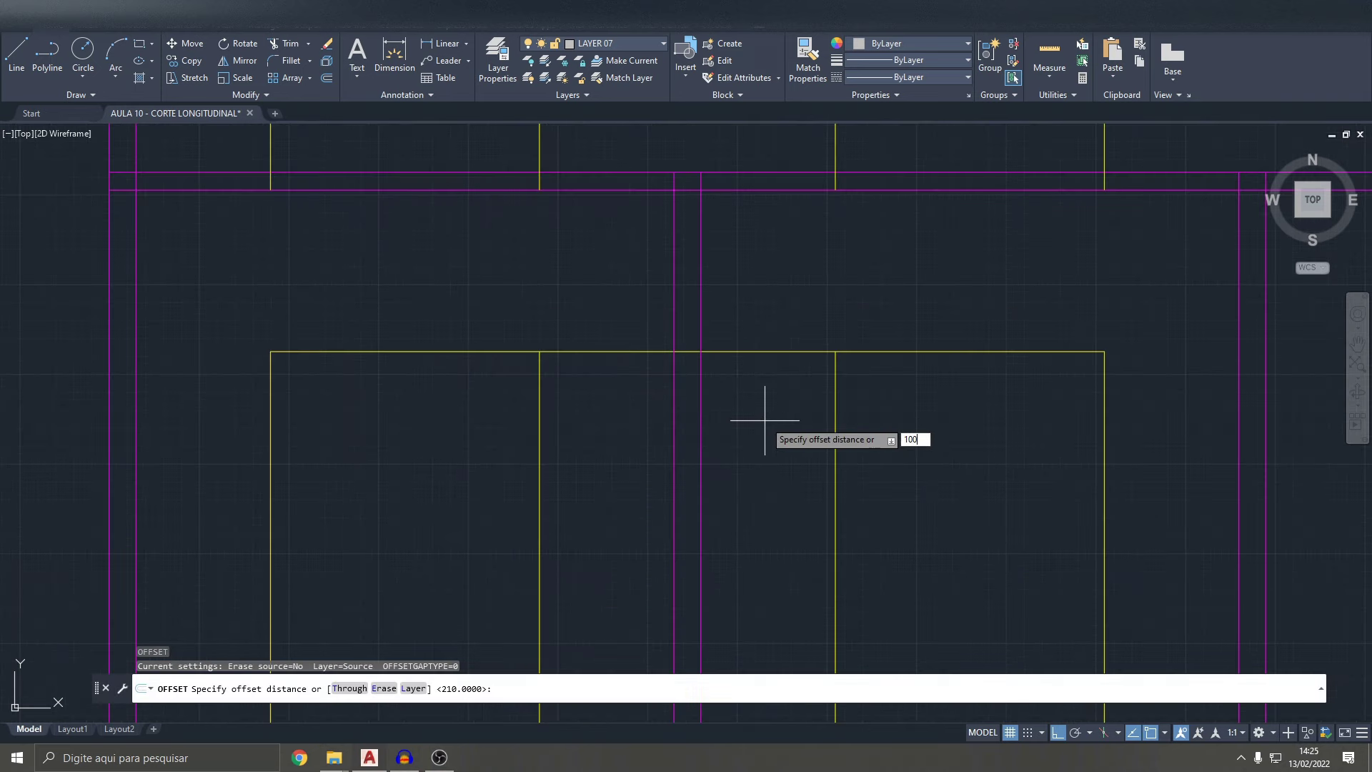
pyautogui.press('Return')
pyautogui.scroll(-4, 822, 357)
pyautogui.press('Escape')
# - Fence-trim the lower parts of the yellow verticals below the sill
pyautogui.write('tr')
pyautogui.press('Return')
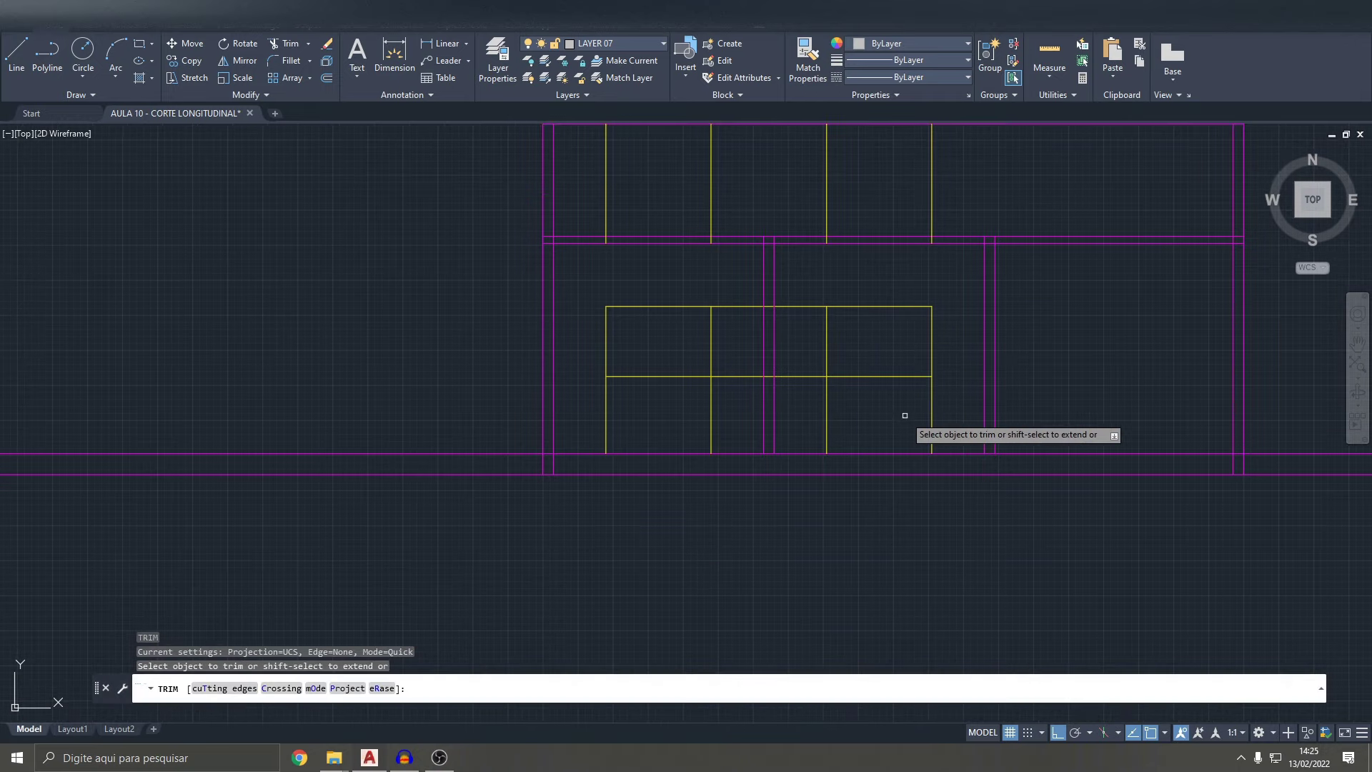
pyautogui.click(949, 398)
pyautogui.click(812, 419)
pyautogui.press('Return')
pyautogui.click(809, 290)
pyautogui.click(804, 372)
pyautogui.press('Return')
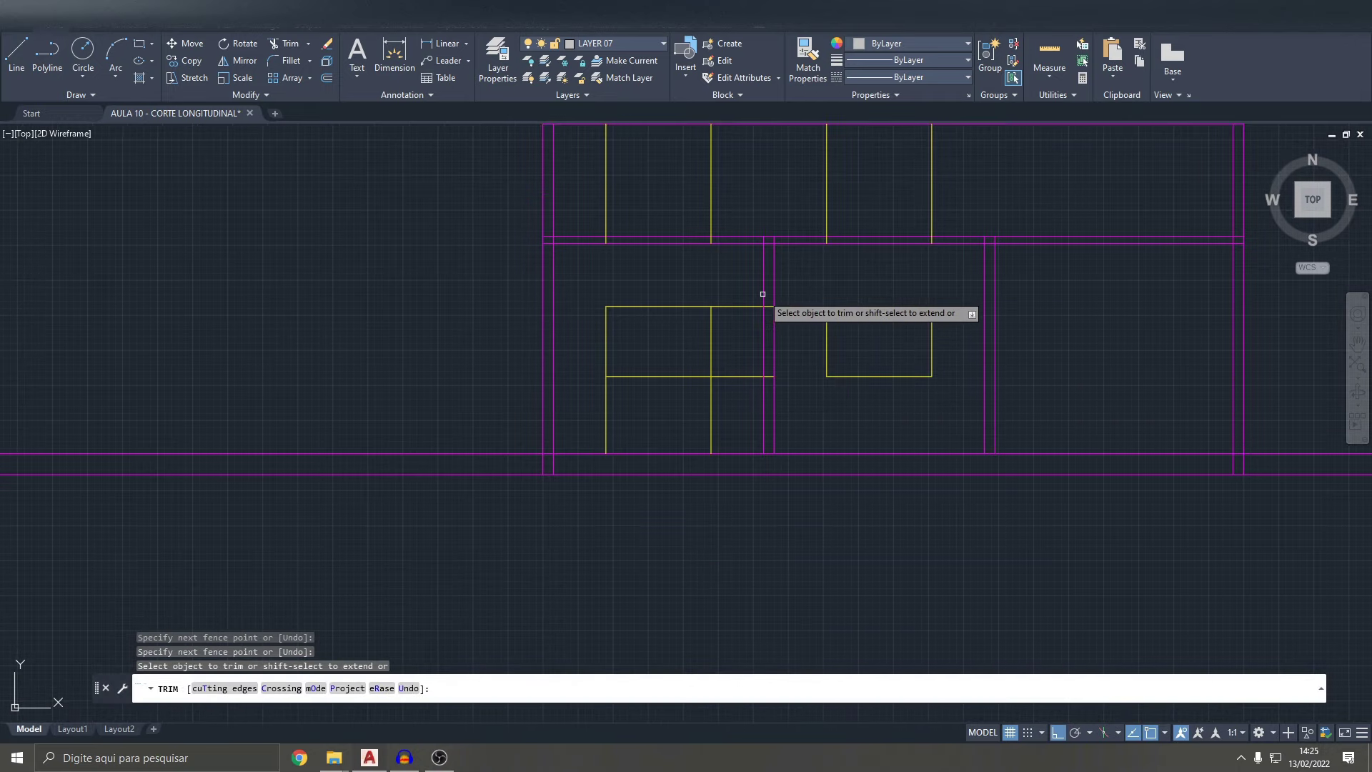
# - Trim the remaining yellow stubs around the left window rectangle
pyautogui.click(773, 384)
pyautogui.press('Return')
pyautogui.click(744, 291)
pyautogui.click(757, 383)
pyautogui.press('Return')
pyautogui.click(710, 413)
pyautogui.scroll(-5, 598, 396)
pyautogui.press('Escape')
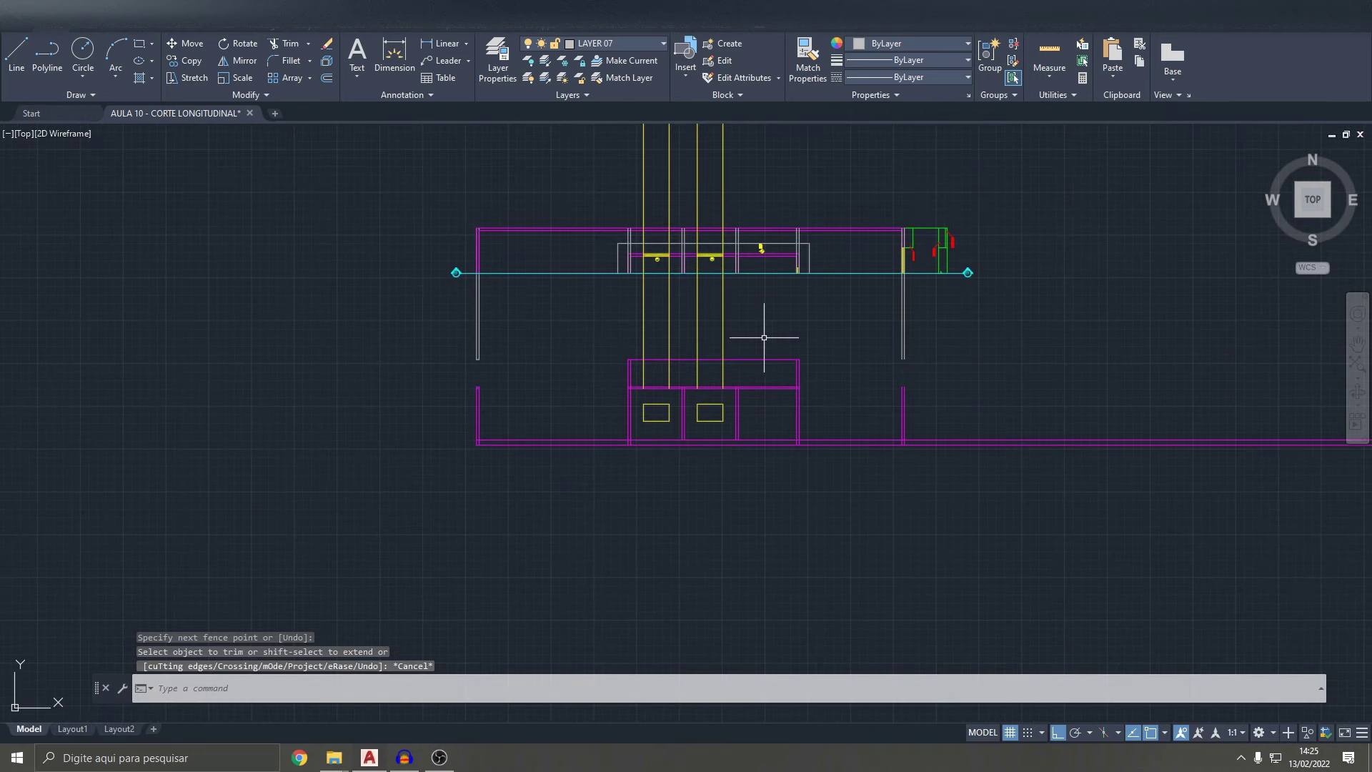
# - Erase the four stray yellow verticals, leaving two closed window rectangles
pyautogui.click(762, 338)
pyautogui.scroll(5, 630, 317)
pyautogui.click(631, 318)
pyautogui.press('Delete')
pyautogui.scroll(-5, 647, 315)
pyautogui.scroll(5, 707, 357)
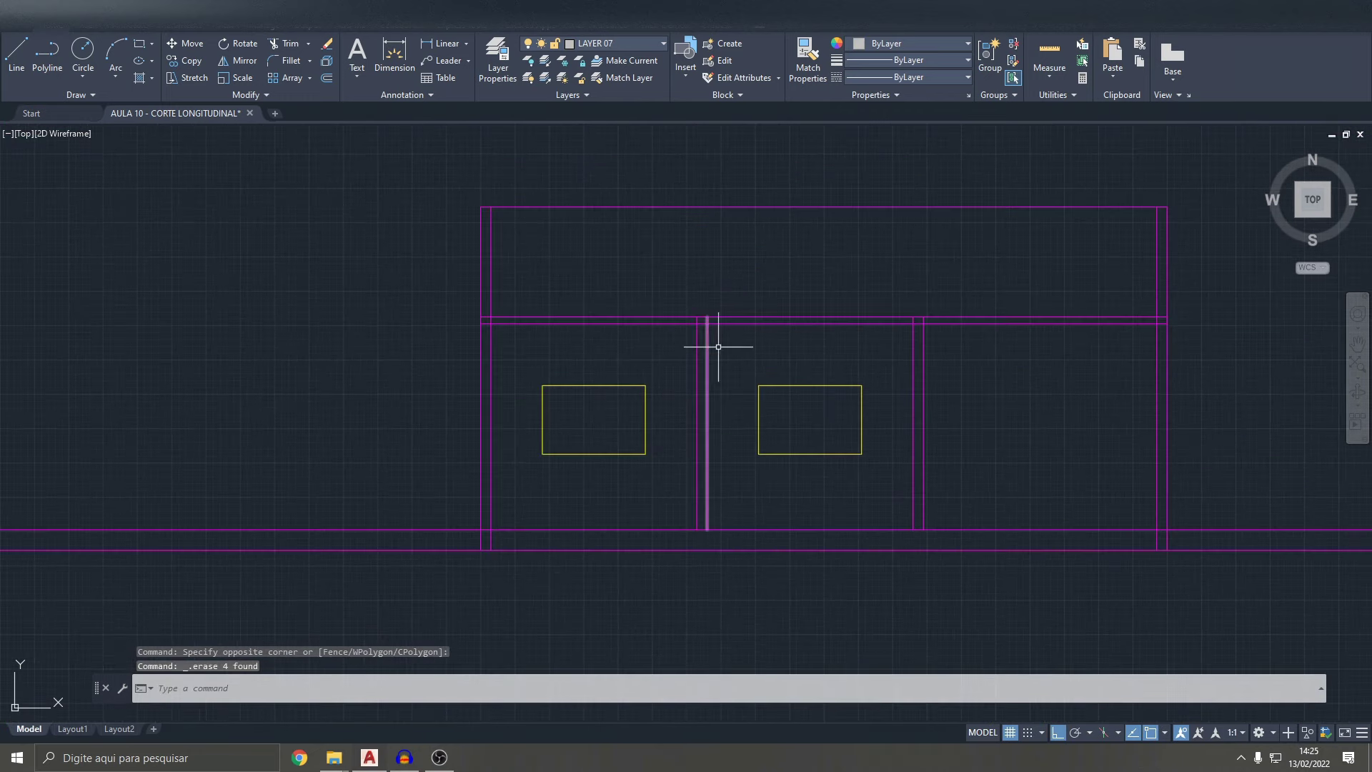
pyautogui.press('Escape')
pyautogui.click(29, 67)
pyautogui.scroll(3, 736, 243)
# - Abandon a line started at the window corner and reframe the view on the plan
pyautogui.scroll(2, 767, 215)
pyautogui.click(768, 211)
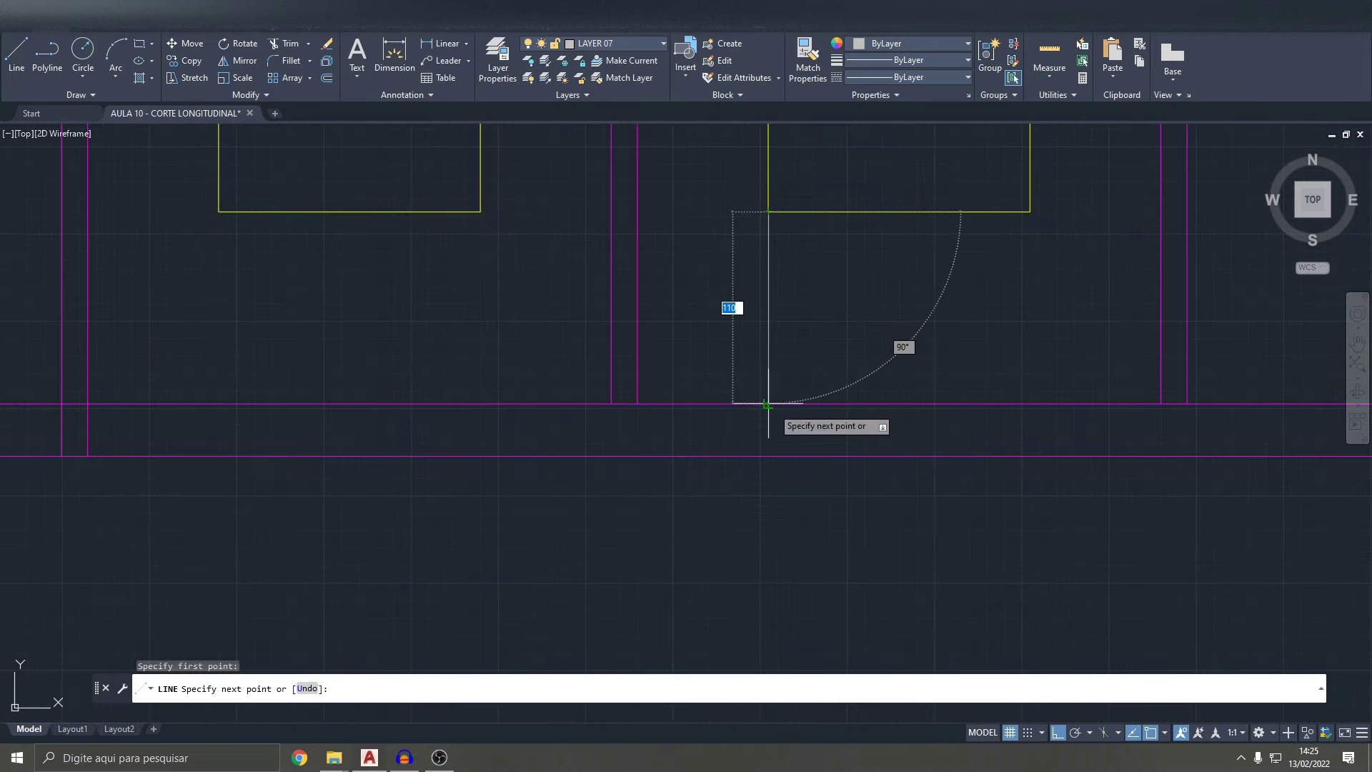
pyautogui.scroll(-2, 768, 405)
pyautogui.press('Escape')
pyautogui.press('Escape')
pyautogui.scroll(-2, 736, 377)
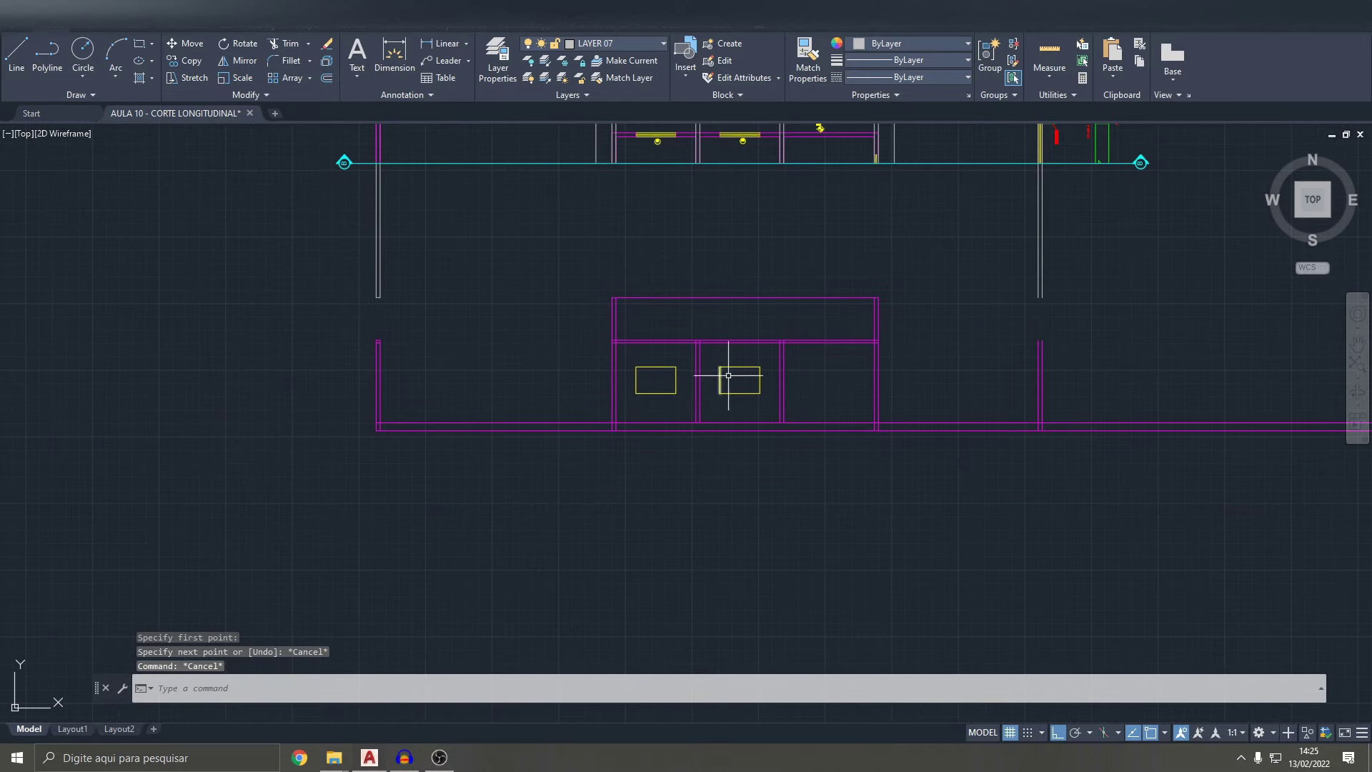
pyautogui.scroll(2, 744, 385)
pyautogui.moveTo(744, 386); pyautogui.dragTo(714, 431, button='middle')
pyautogui.scroll(2, 714, 431)
pyautogui.scroll(-6, 703, 431)
pyautogui.moveTo(683, 394); pyautogui.dragTo(669, 389, button='middle')
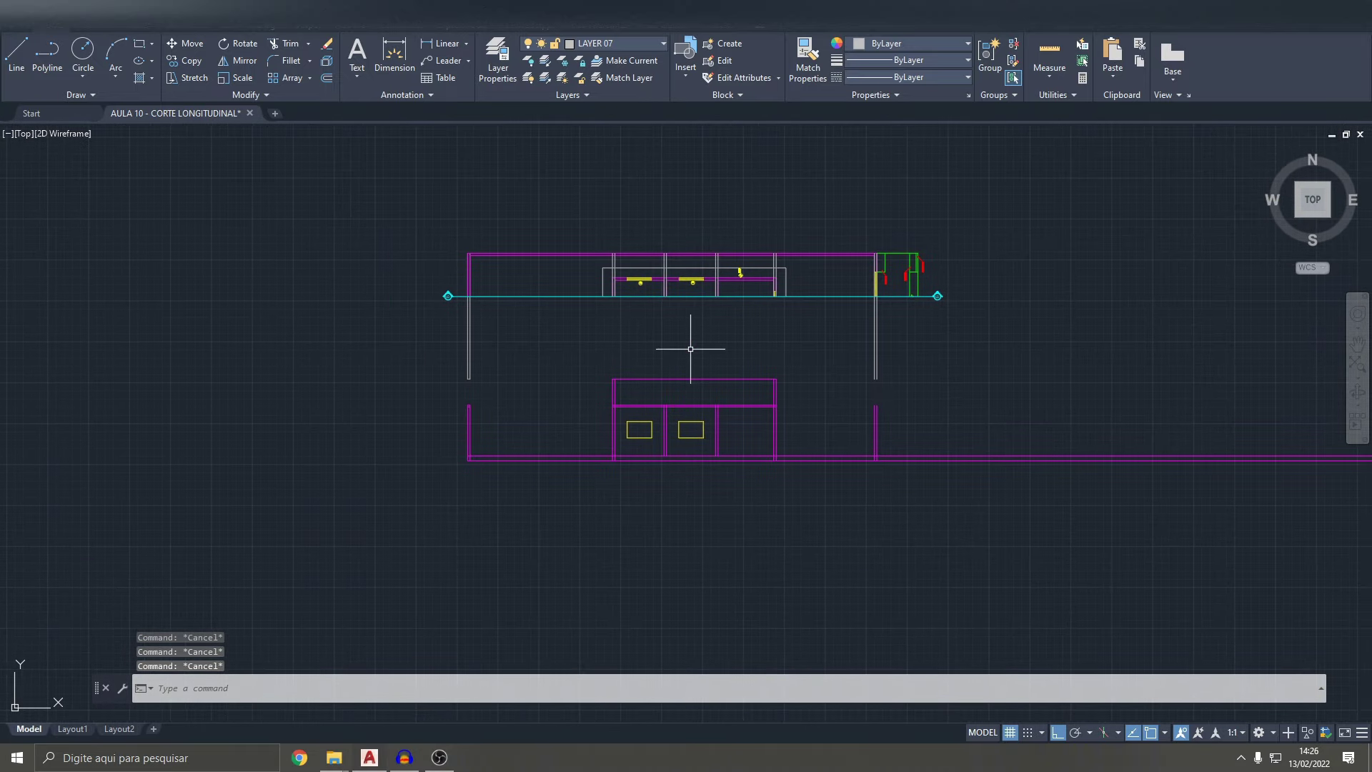
pyautogui.scroll(2, 640, 293)
pyautogui.scroll(2, 574, 210)
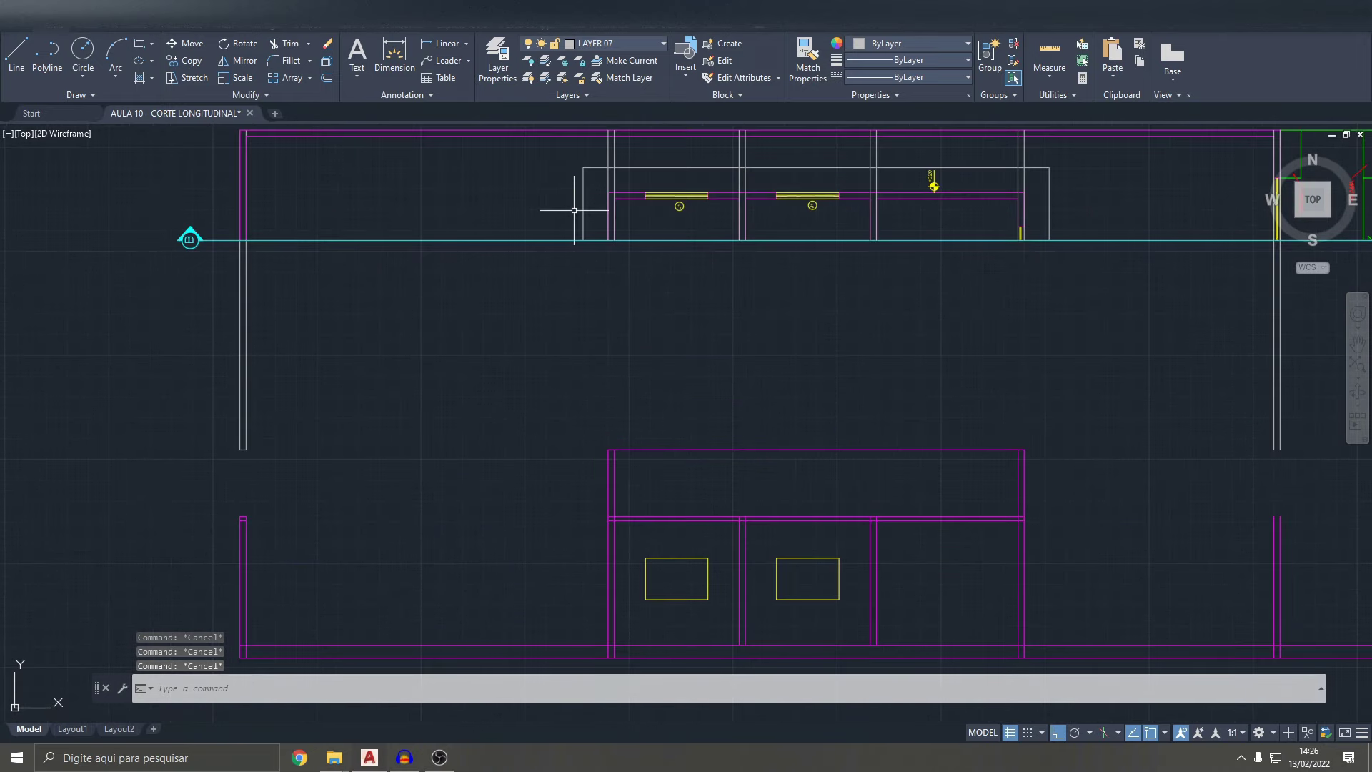
# - Start a line with its first point snapped on the cyan section line, then cancel it
pyautogui.click(27, 47)
pyautogui.scroll(3, 564, 236)
pyautogui.scroll(3, 653, 230)
pyautogui.click(684, 228)
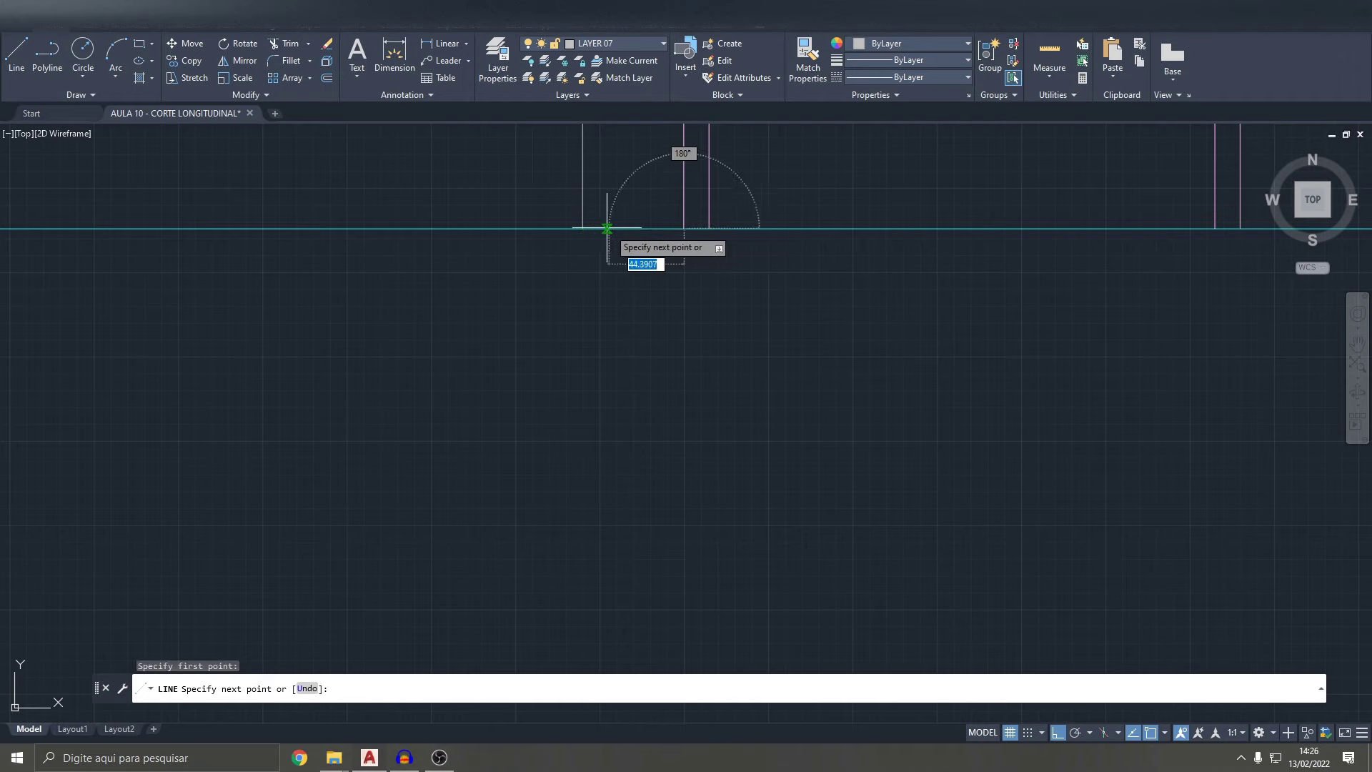
pyautogui.scroll(-5, 583, 228)
pyautogui.scroll(1, 657, 242)
pyautogui.press('Escape')
# - Offset the selected section line 60 units to one side with O
pyautogui.write('o')
pyautogui.press('Return')
pyautogui.write('60')
pyautogui.press('Return')
pyautogui.scroll(3, 666, 247)
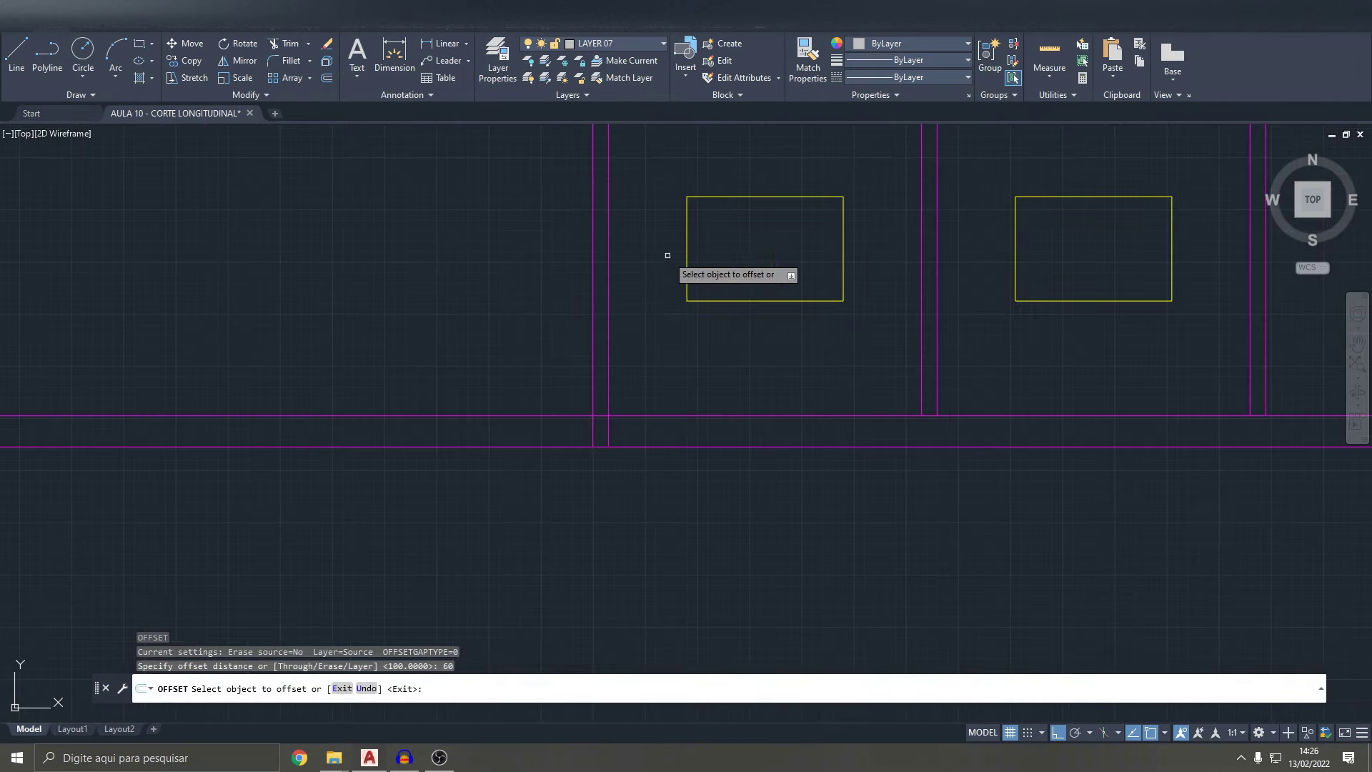
pyautogui.click(593, 301)
pyautogui.click(460, 303)
pyautogui.scroll(-3, 741, 407)
pyautogui.scroll(3, 854, 333)
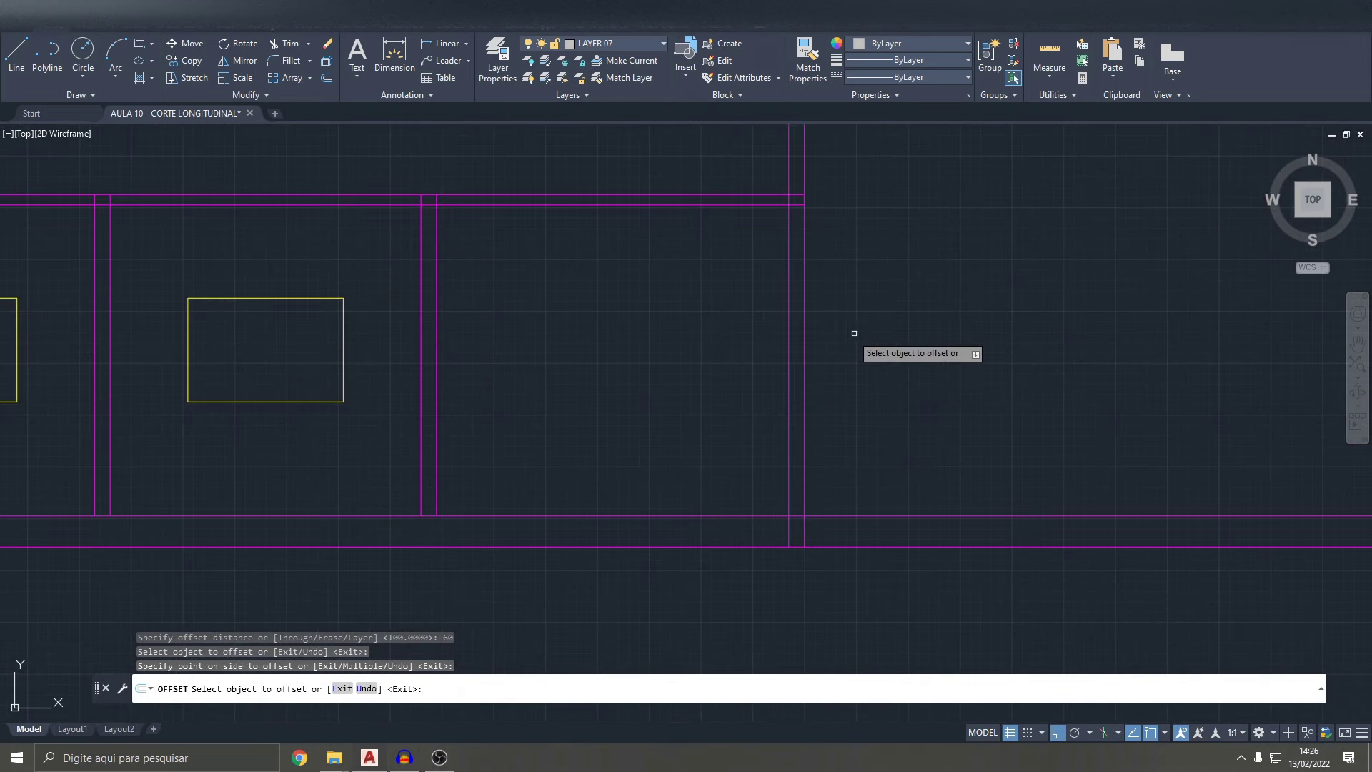
pyautogui.scroll(-3, 872, 337)
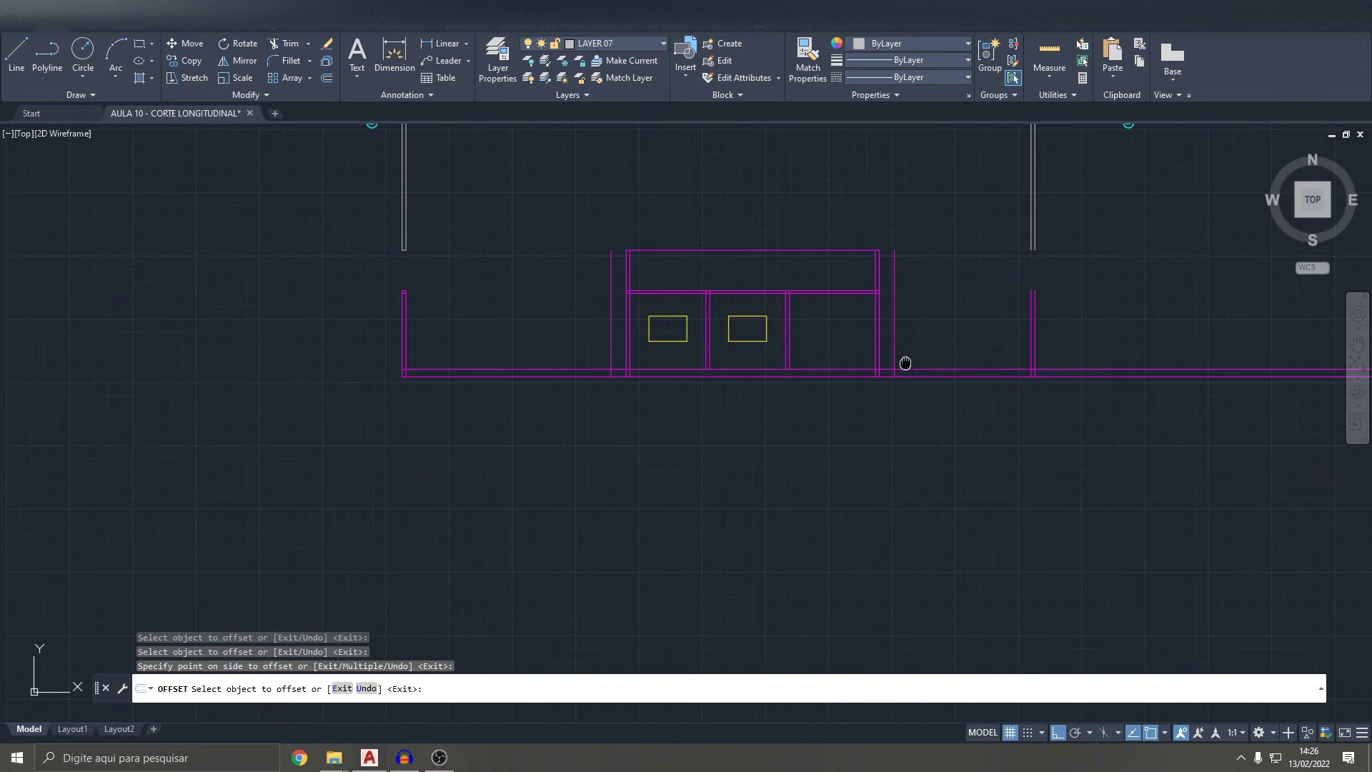
pyautogui.press('Escape')
# - Pan and zoom to inspect the lower part of the section drawing
pyautogui.moveTo(755, 361)
pyautogui.mouseDown(button='middle')
pyautogui.moveTo(758, 438)
pyautogui.moveTo(586, 395)
pyautogui.mouseUp(button='middle')
pyautogui.scroll(3, 407, 423)
pyautogui.scroll(3, 362, 319)
pyautogui.scroll(3, 493, 318)
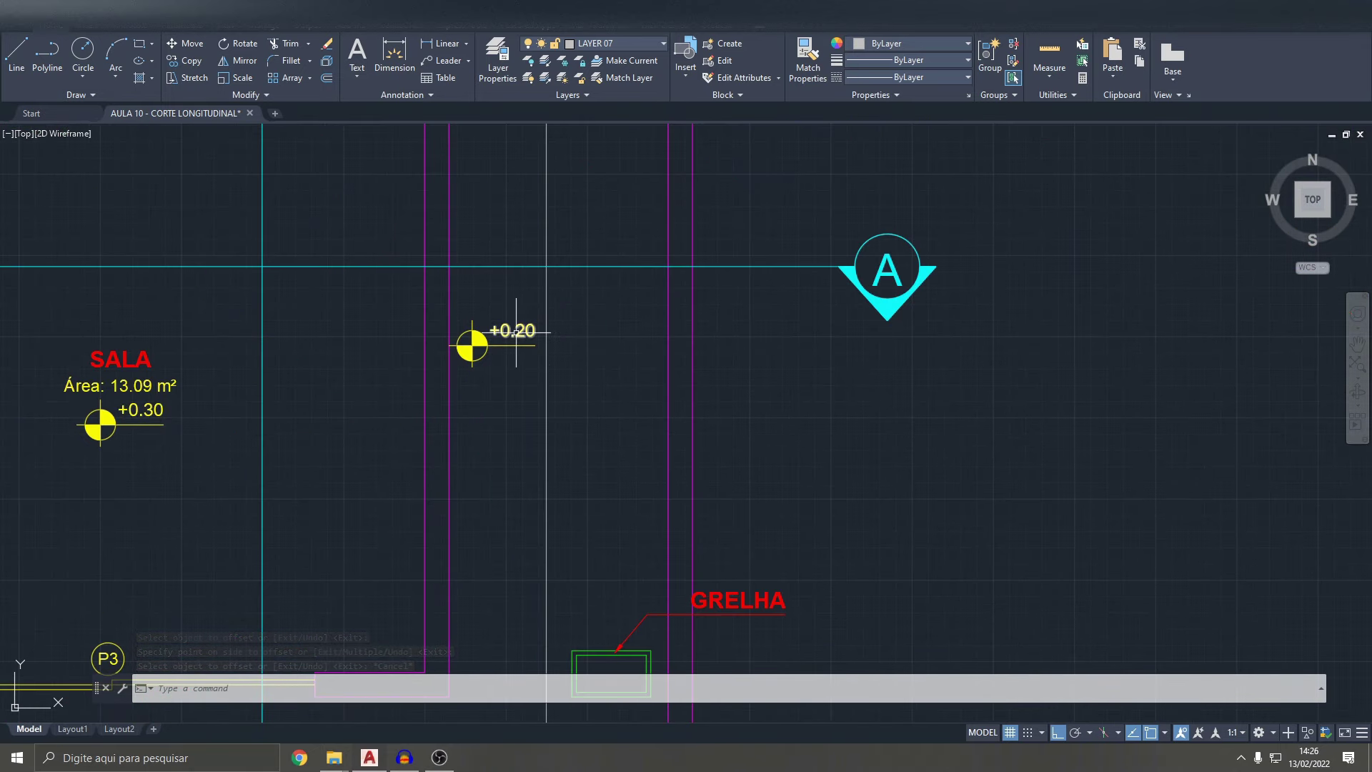
pyautogui.scroll(-5, 516, 331)
pyautogui.scroll(2, 500, 357)
pyautogui.scroll(-2, 572, 428)
pyautogui.scroll(2, 655, 455)
pyautogui.scroll(-2, 873, 456)
pyautogui.scroll(5, 757, 431)
pyautogui.scroll(2, 812, 438)
pyautogui.press('Escape')
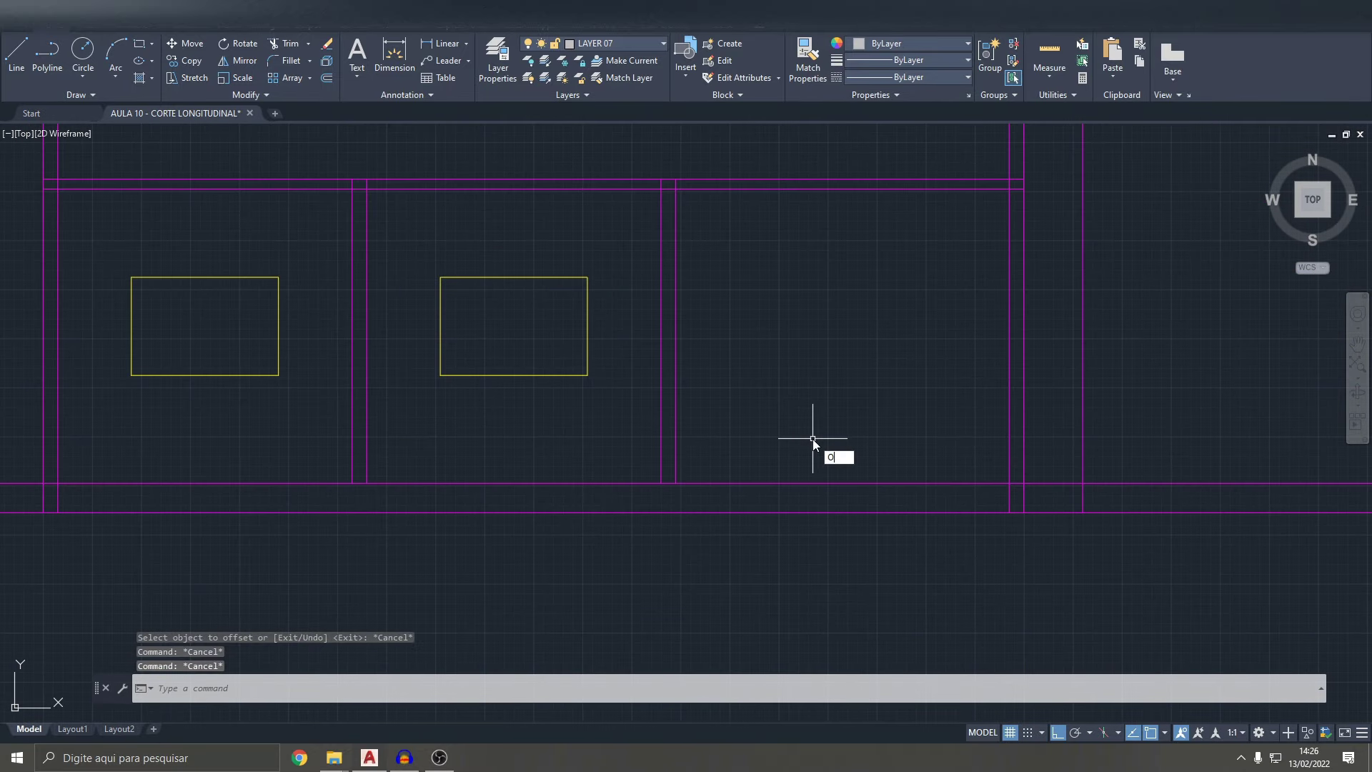
# - Offset the bottom floor line 10 downward
pyautogui.press('Return')
pyautogui.write('10')
pyautogui.press('Return')
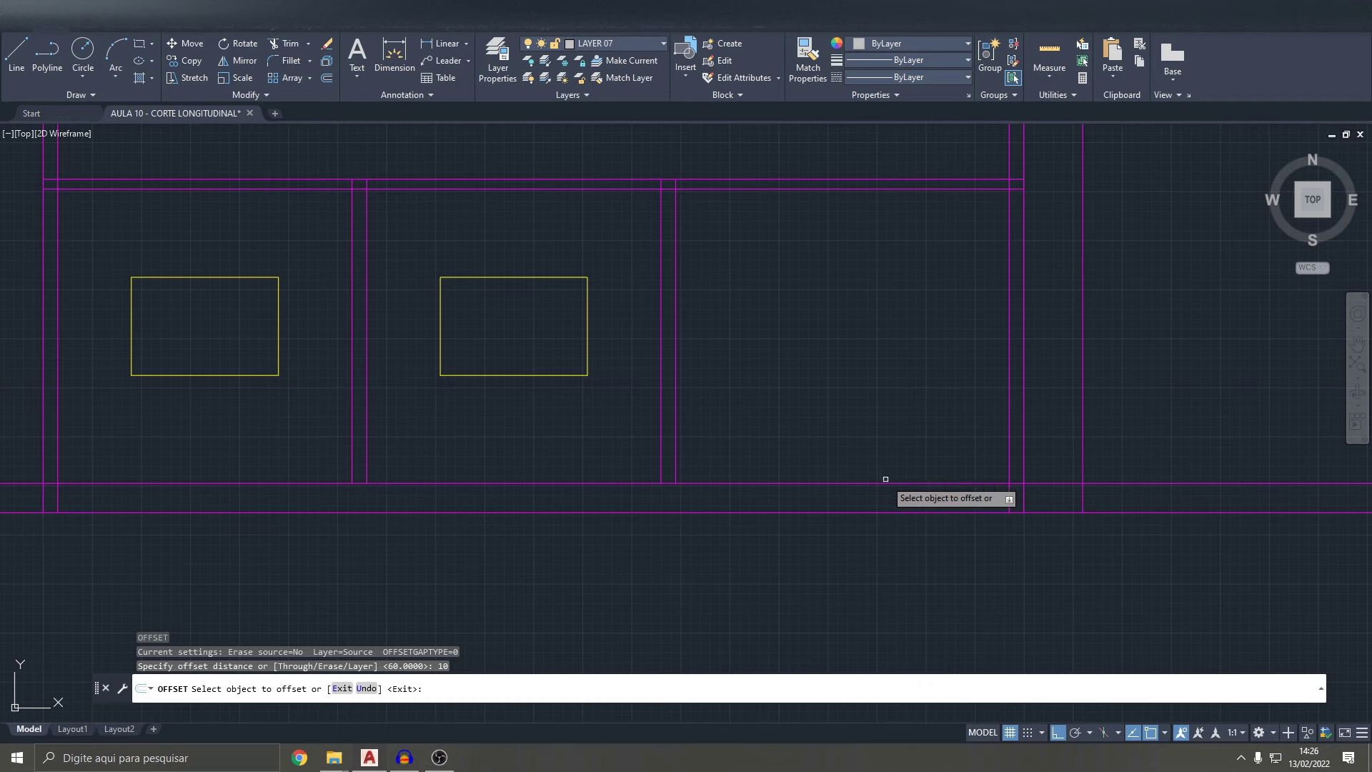
pyautogui.click(892, 483)
pyautogui.moveTo(1059, 501); pyautogui.dragTo(903, 429, button='middle')
pyautogui.press('Escape')
pyautogui.press('Escape')
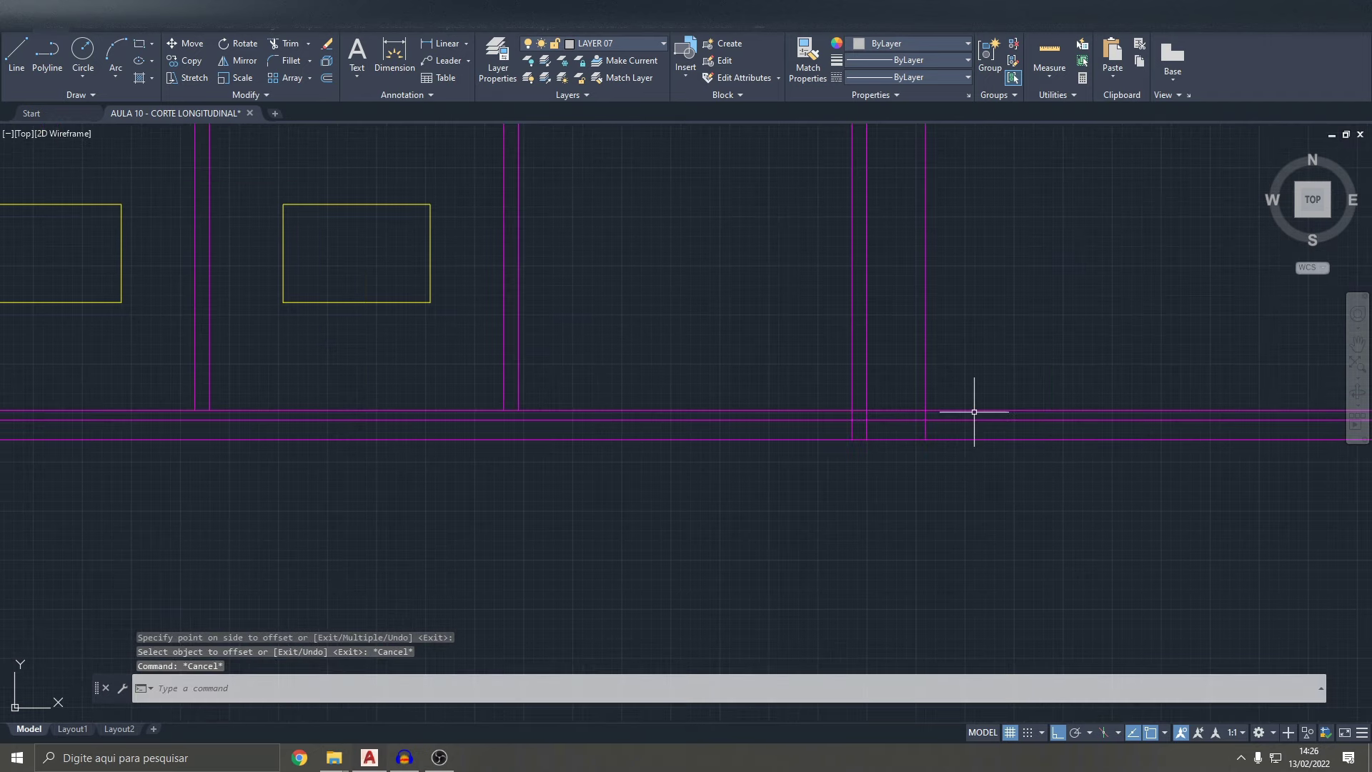
pyautogui.write('TR')
# - Fence-trim the wall lines crossing the floor at the base corners
pyautogui.press('Return')
pyautogui.scroll(4, 974, 411)
pyautogui.click(944, 411)
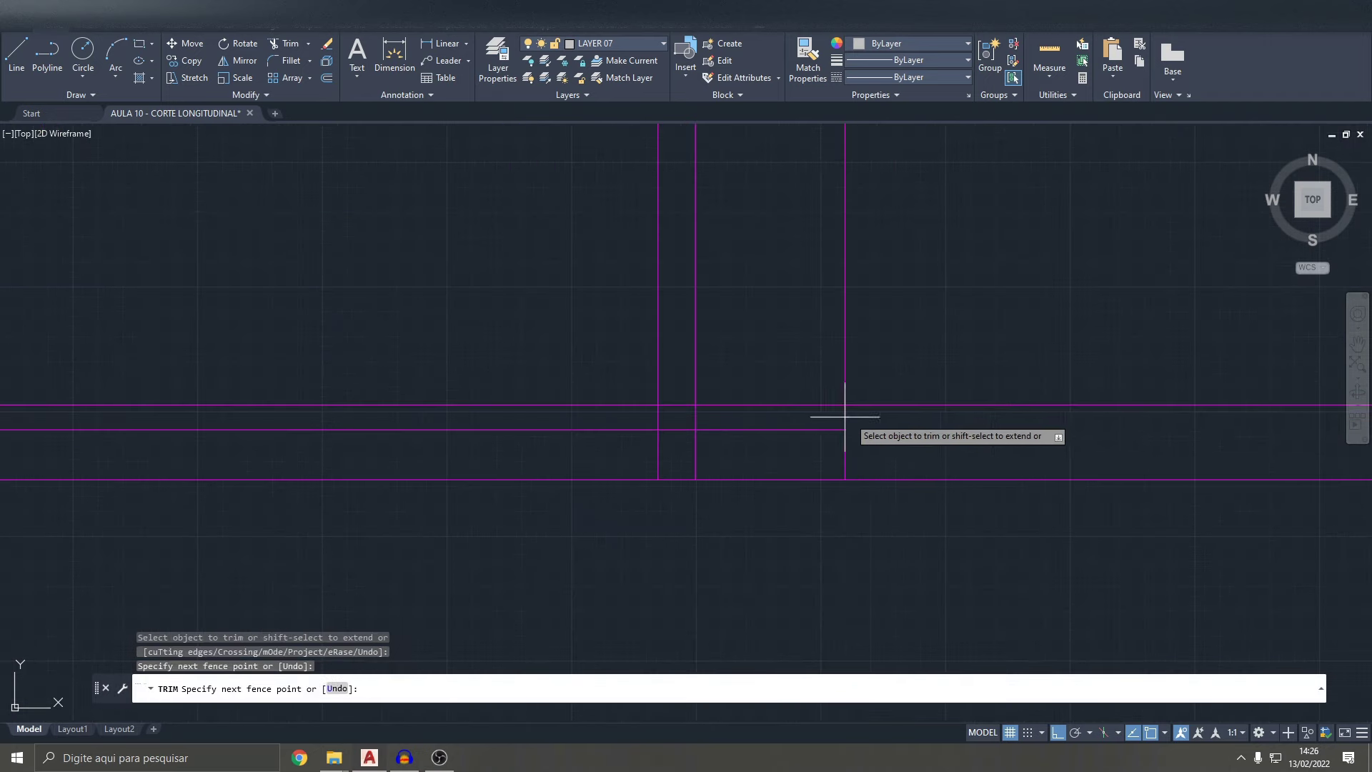
pyautogui.click(818, 408)
pyautogui.press('Return')
pyautogui.scroll(-2, 769, 409)
pyautogui.scroll(-2, 781, 422)
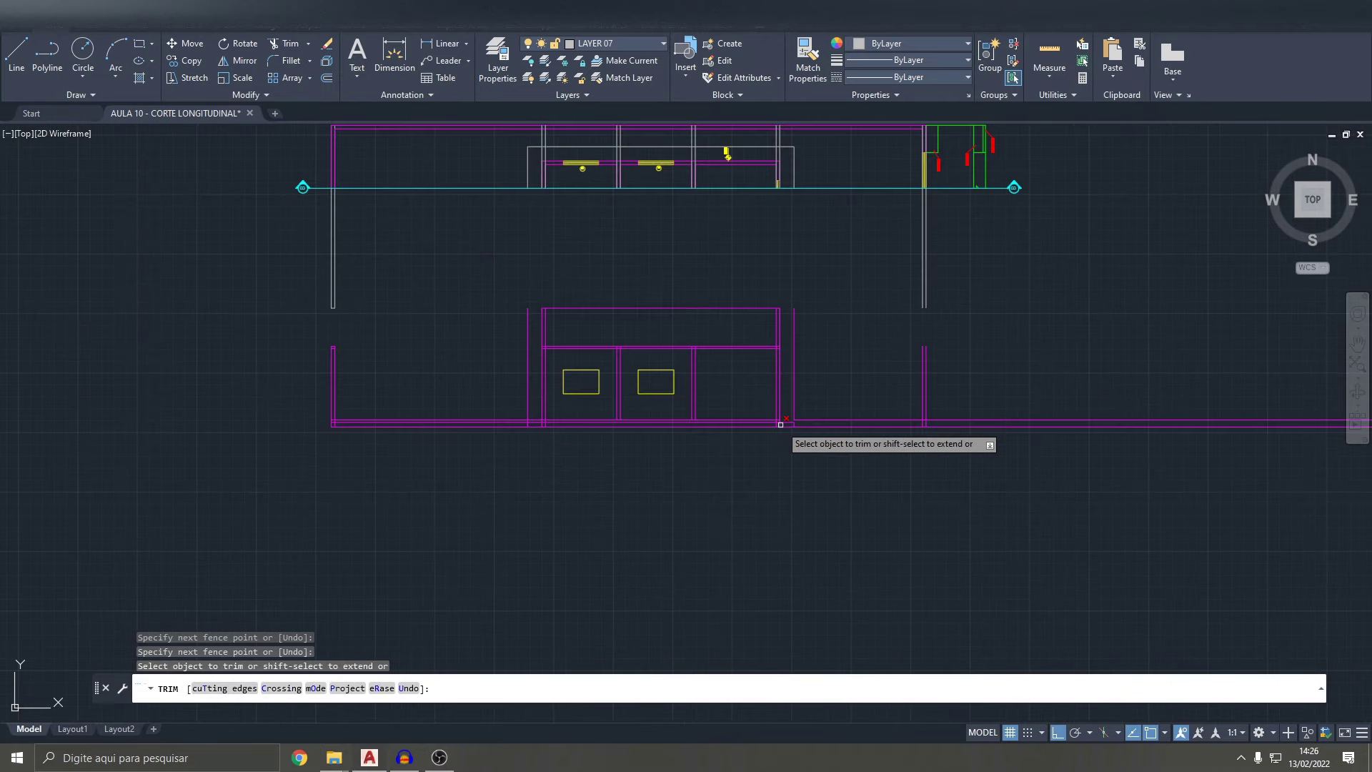
pyautogui.scroll(5, 686, 415)
pyautogui.click(648, 404)
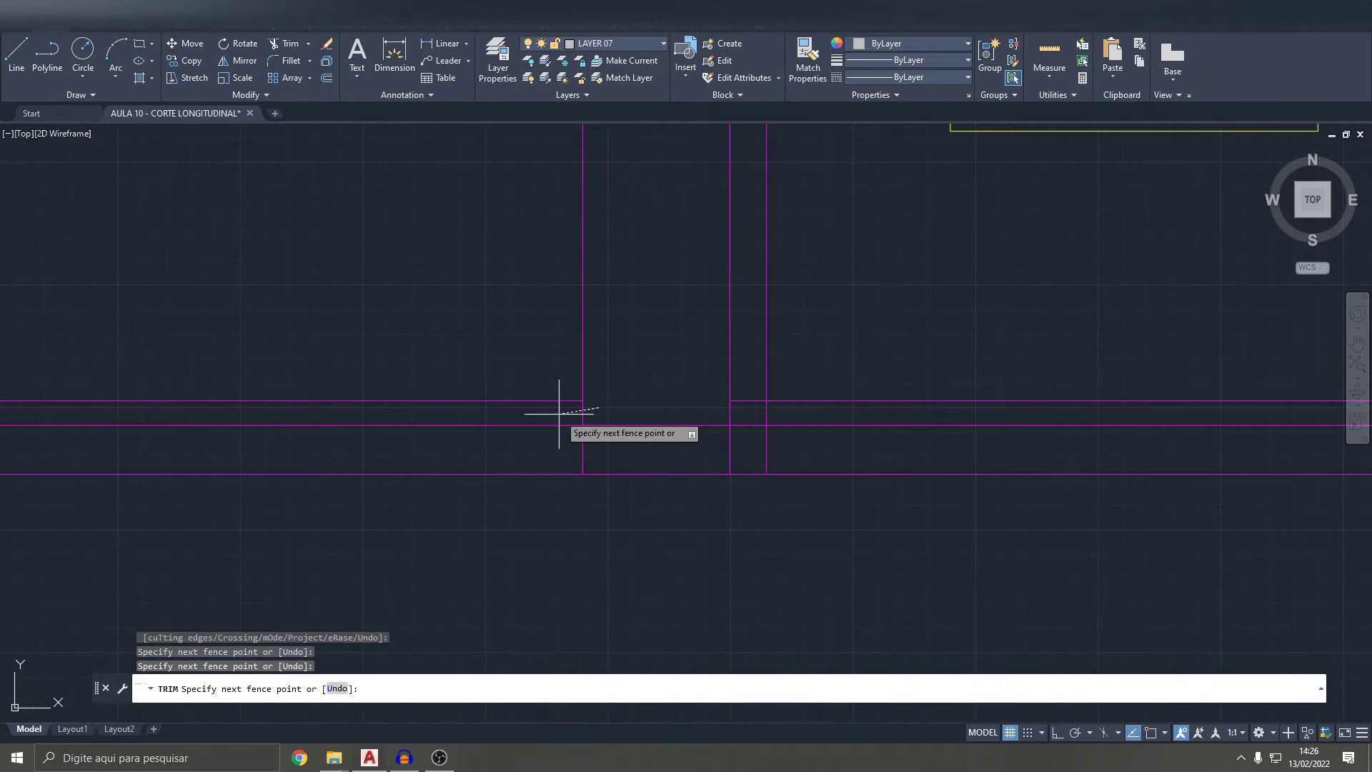
pyautogui.press('Return')
pyautogui.press('Return')
# - Erase the leftover magenta corner lines with two crossing selections
pyautogui.click(586, 408)
pyautogui.click(568, 383)
pyautogui.press('Delete')
pyautogui.scroll(-3, 858, 404)
pyautogui.scroll(-2, 836, 405)
pyautogui.scroll(4, 836, 405)
pyautogui.click(1002, 389)
pyautogui.click(910, 328)
pyautogui.press('Delete')
pyautogui.scroll(-3, 919, 352)
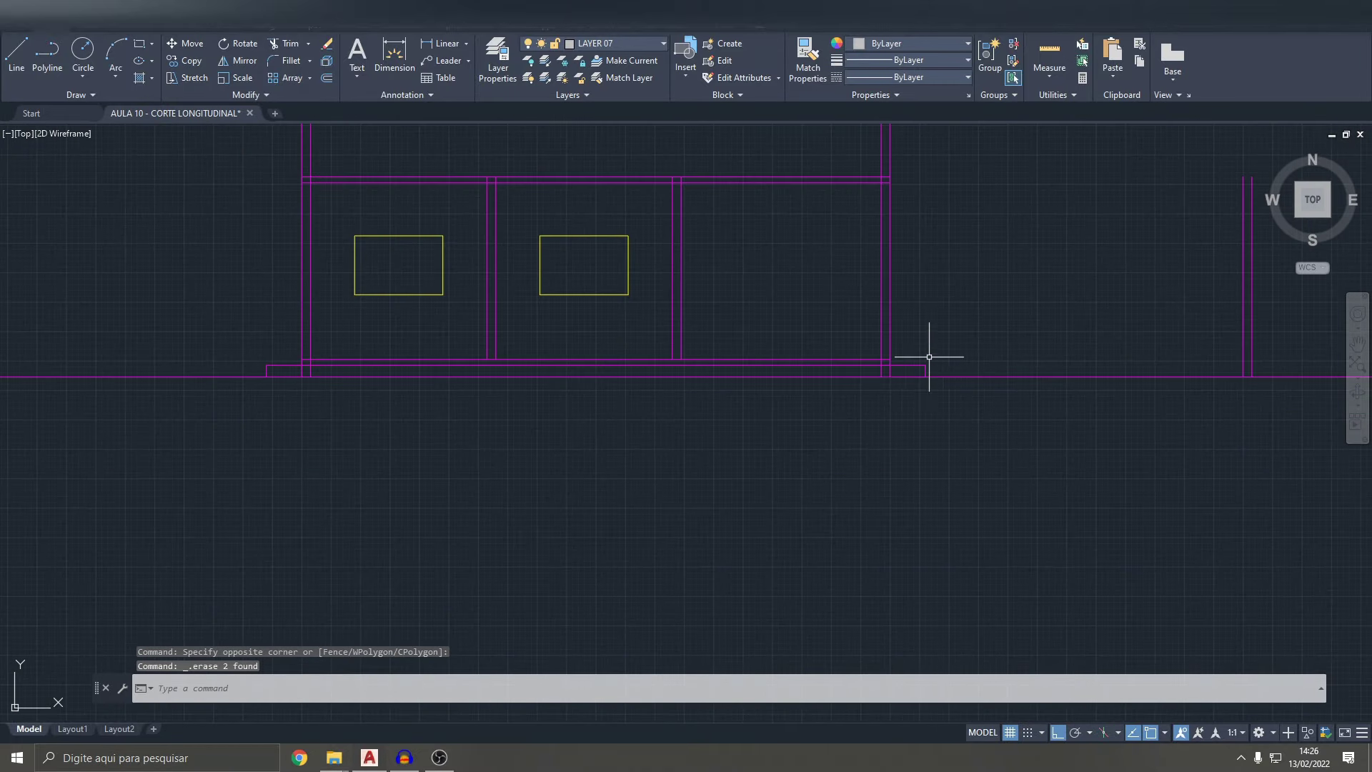
pyautogui.press('Escape')
pyautogui.press('Escape')
# - Fence-trim the remaining overlapping lines at the wall corner and review the section
pyautogui.write('tr')
pyautogui.press('Return')
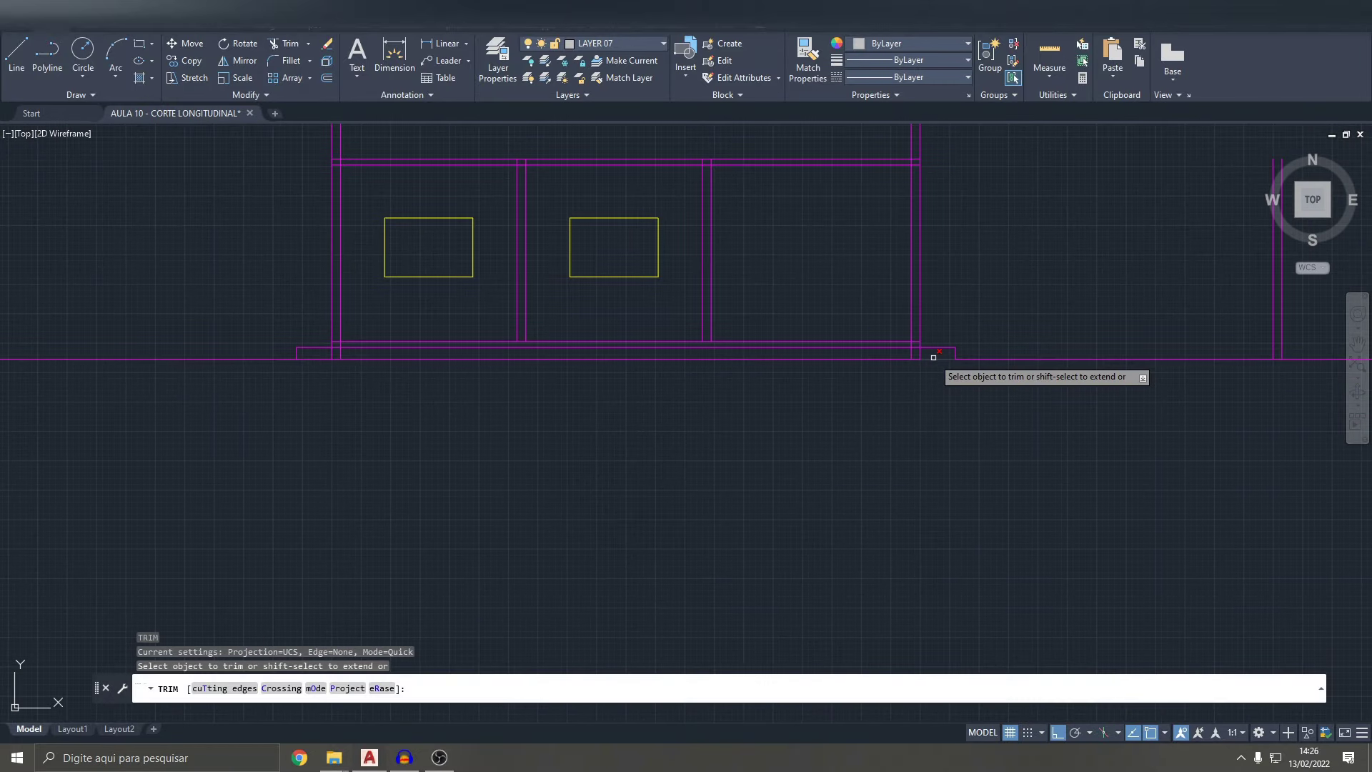
pyautogui.scroll(3, 933, 359)
pyautogui.click(858, 343)
pyautogui.press('Return')
pyautogui.scroll(-3, 476, 346)
pyautogui.scroll(3, 465, 307)
pyautogui.scroll(2, 448, 272)
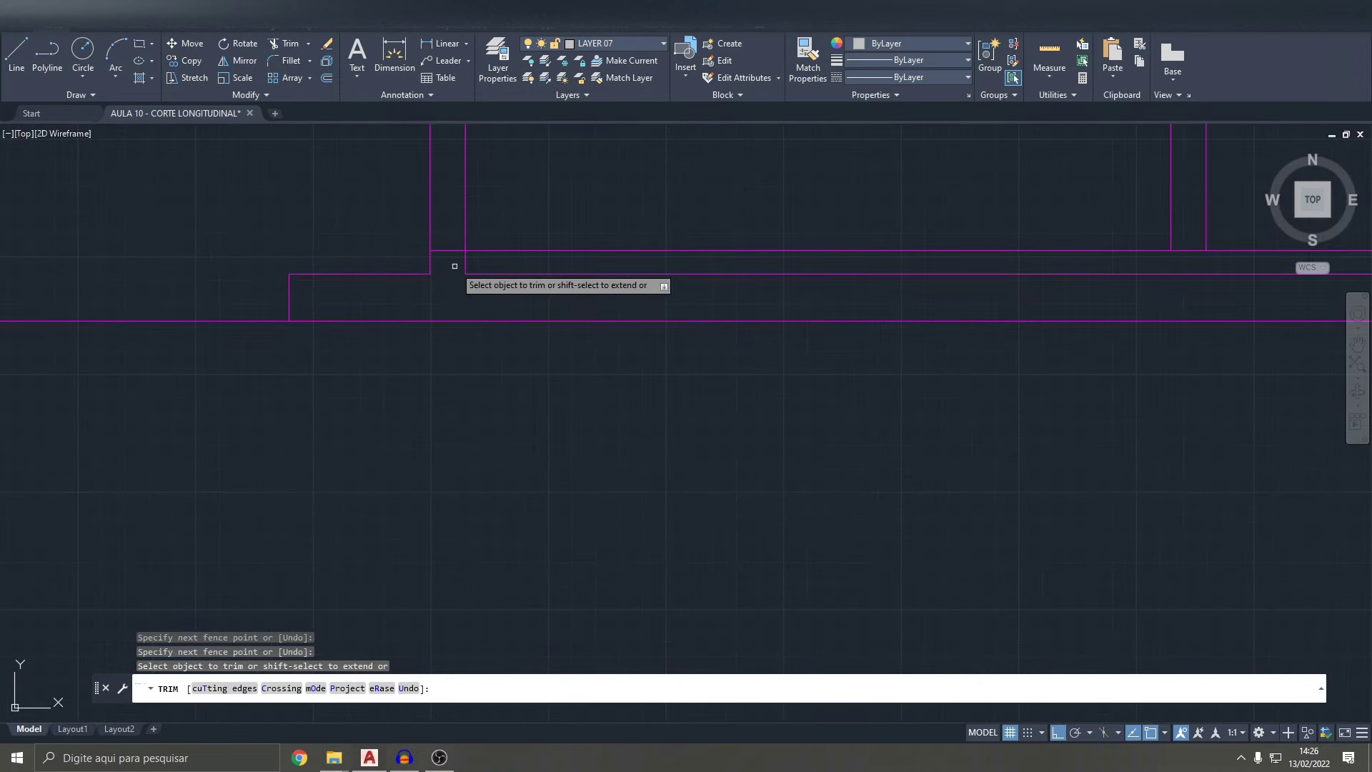
pyautogui.scroll(-3, 480, 285)
pyautogui.moveTo(558, 297); pyautogui.dragTo(712, 375, button='middle')
pyautogui.scroll(-2, 827, 374)
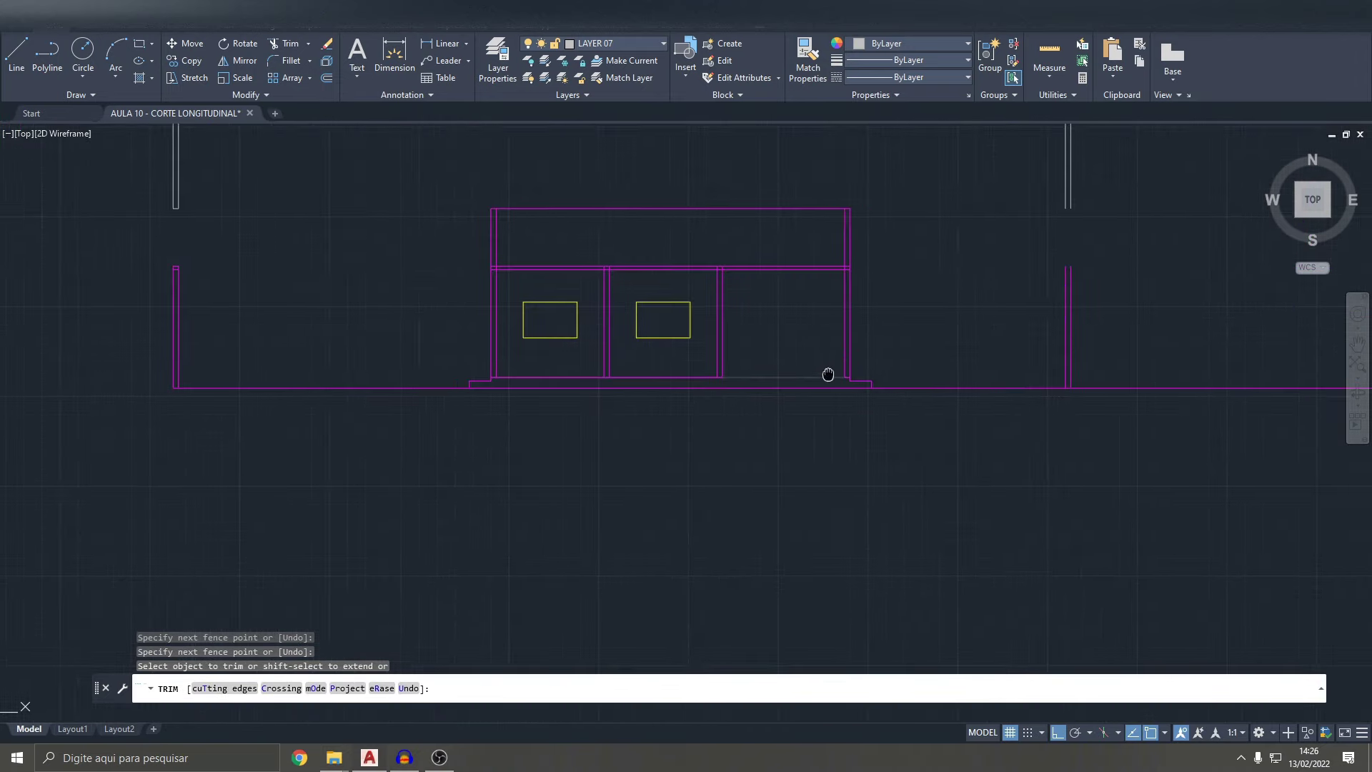
pyautogui.scroll(4, 834, 337)
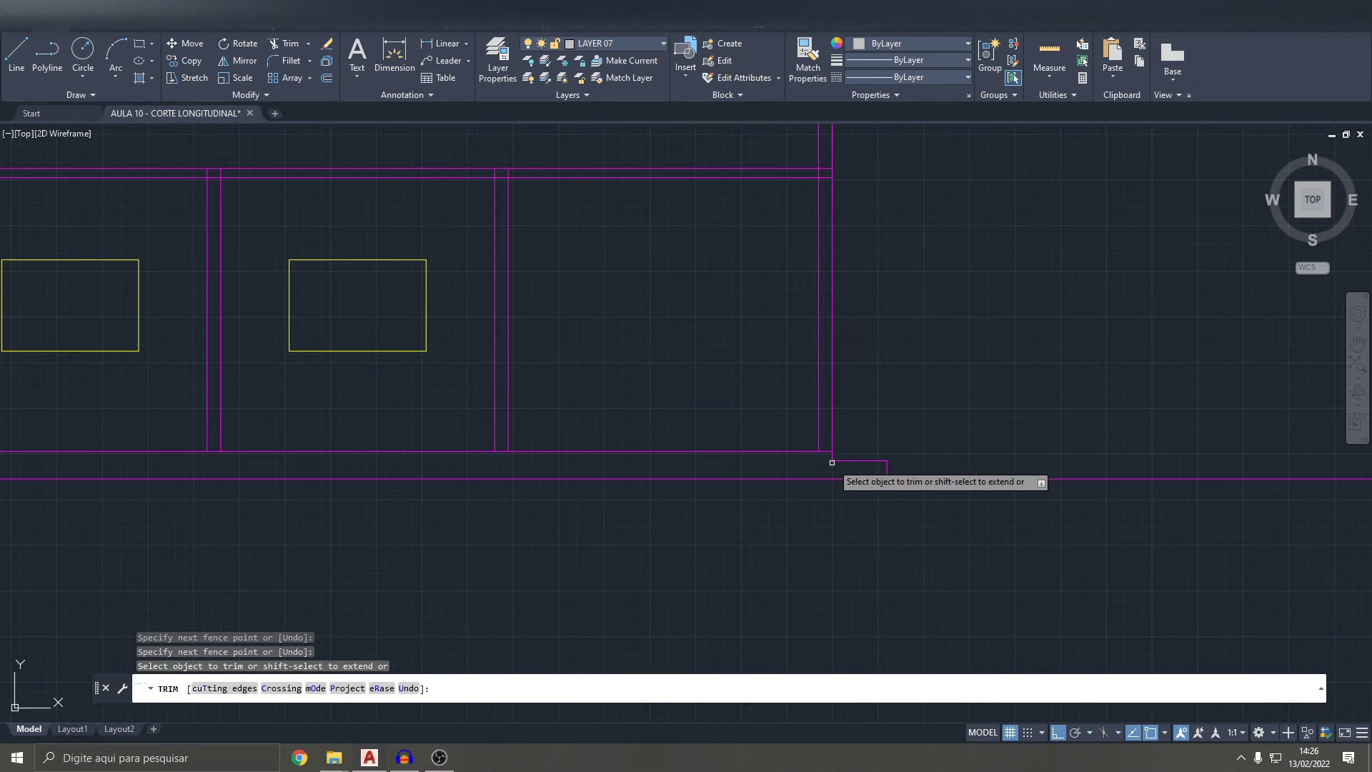
pyautogui.scroll(-5, 824, 440)
pyautogui.scroll(8, 825, 427)
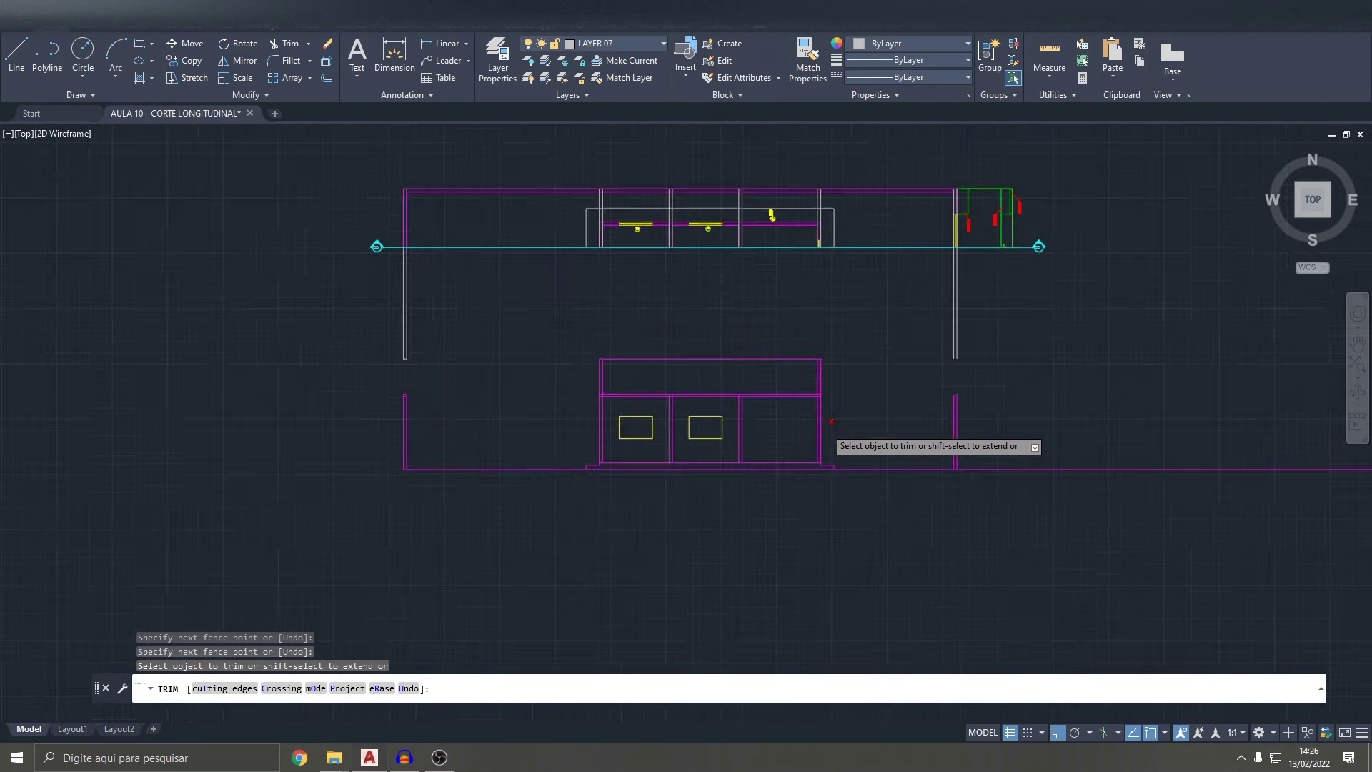
pyautogui.press('Escape')
pyautogui.press('Escape')
pyautogui.press('Escape')
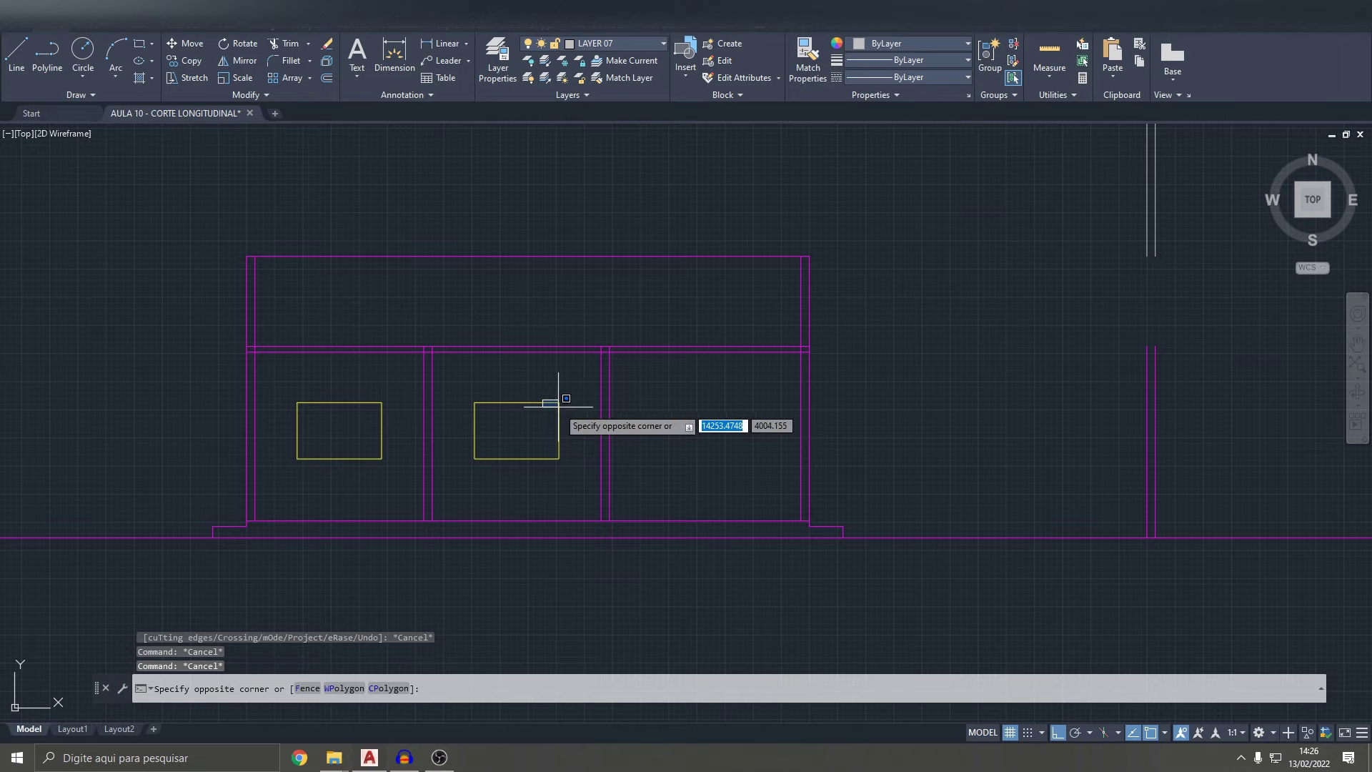
# - Trim the right wall lines below the second window's head line using a fence
pyautogui.click(559, 405)
pyautogui.click(559, 401)
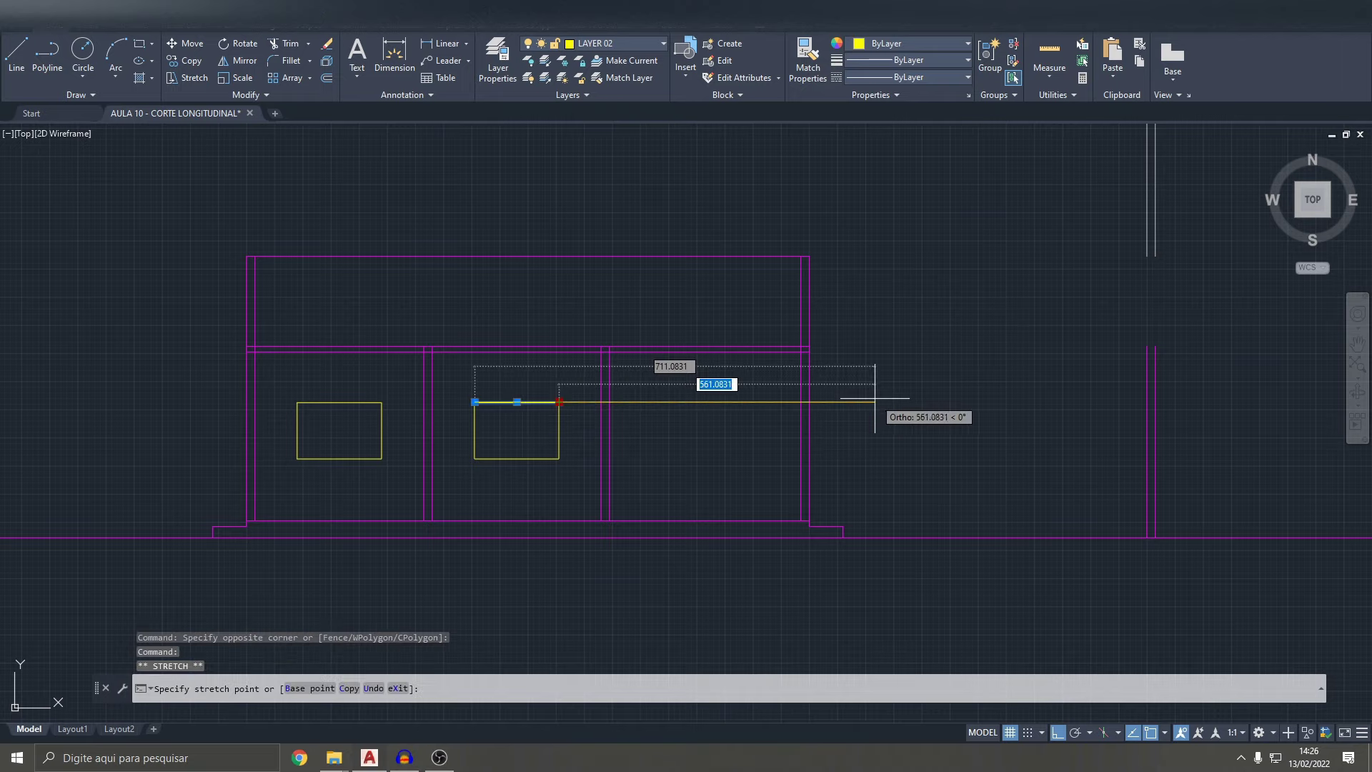
pyautogui.press('Escape')
pyautogui.write('r')
pyautogui.press('Return')
pyautogui.scroll(3, 891, 429)
pyautogui.scroll(-3, 753, 343)
pyautogui.click(777, 461)
pyautogui.click(676, 458)
pyautogui.press('Return')
# - Fence-trim more wall lines to open the lower part of the right wall
pyautogui.click(635, 450)
pyautogui.click(512, 393)
pyautogui.press('Return')
pyautogui.click(503, 425)
pyautogui.scroll(5, 515, 407)
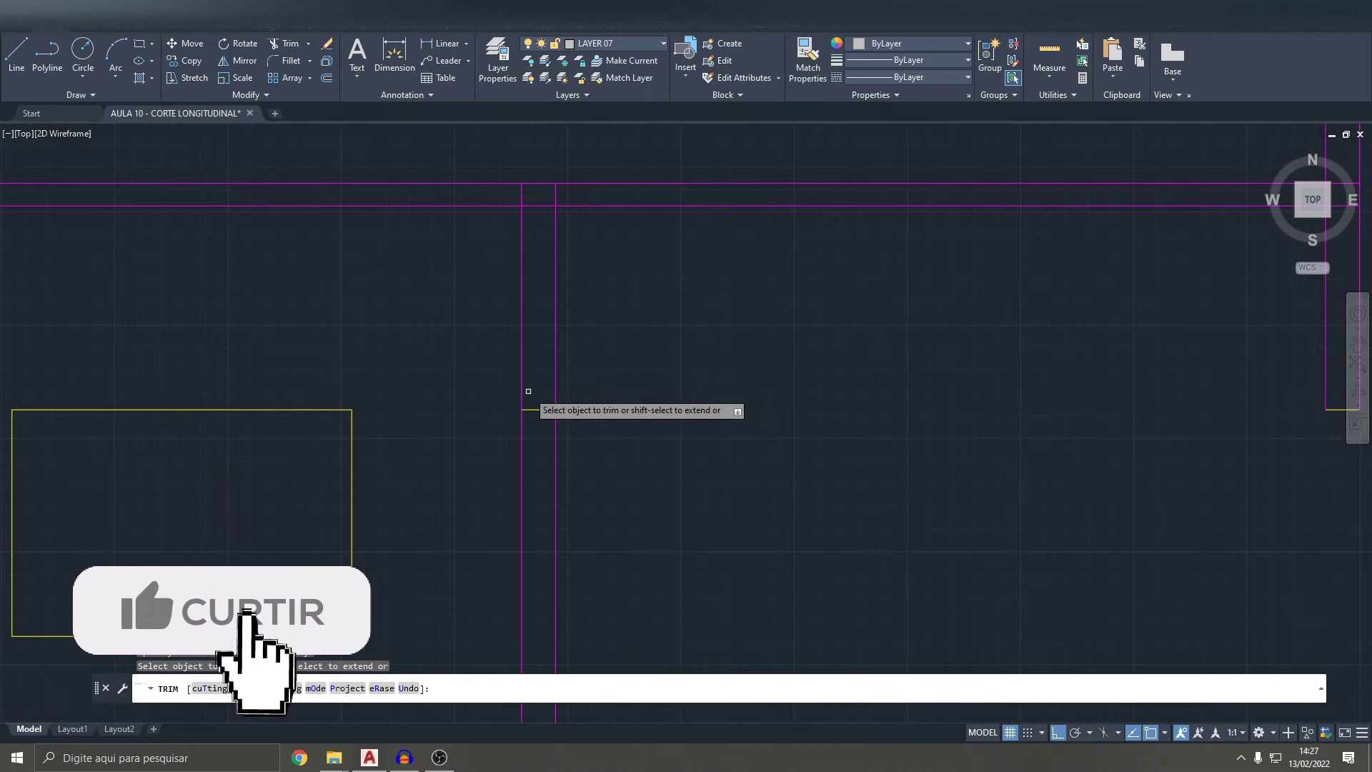
pyautogui.press('Escape')
pyautogui.scroll(-6, 535, 447)
pyautogui.scroll(4, 614, 405)
# - Attempt a property match from a wall line, cancel it, and begin a new line
pyautogui.write('ma')
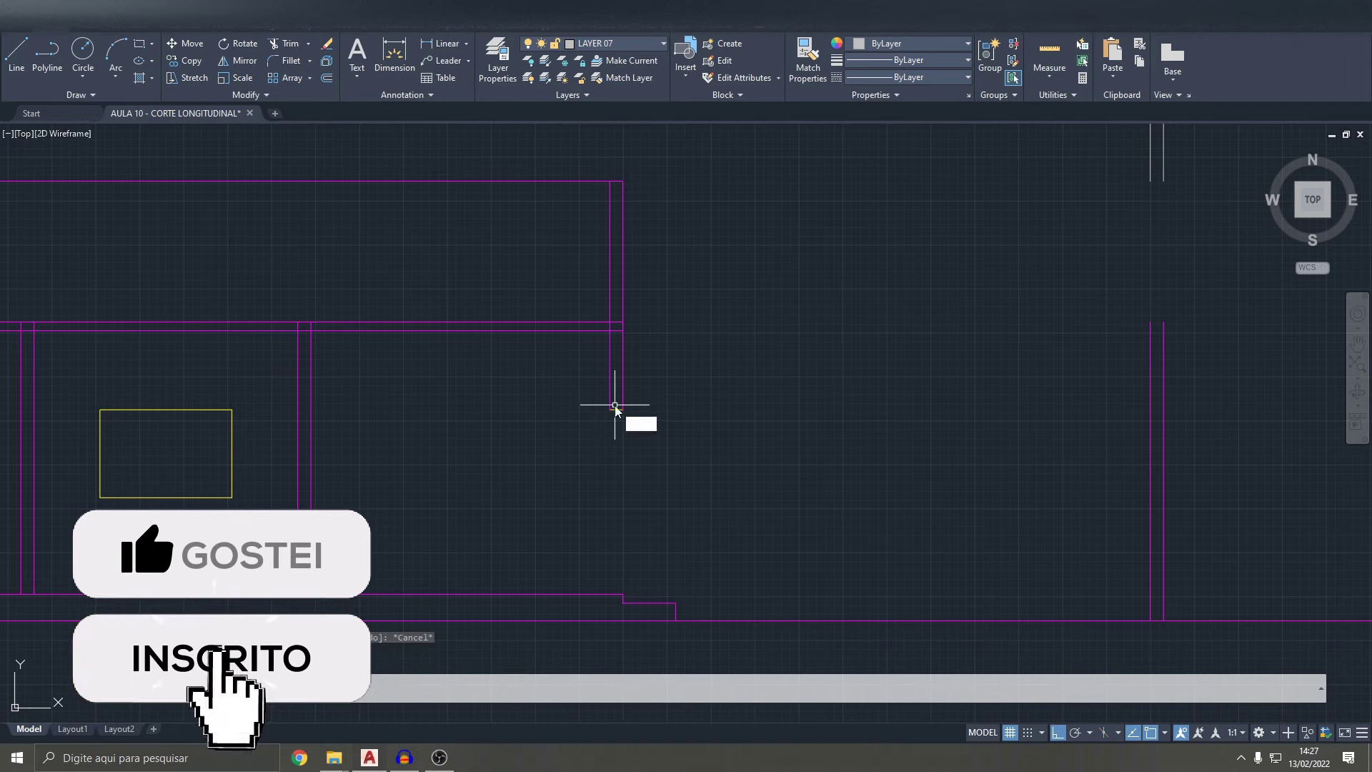
pyautogui.press('Return')
pyautogui.click(612, 393)
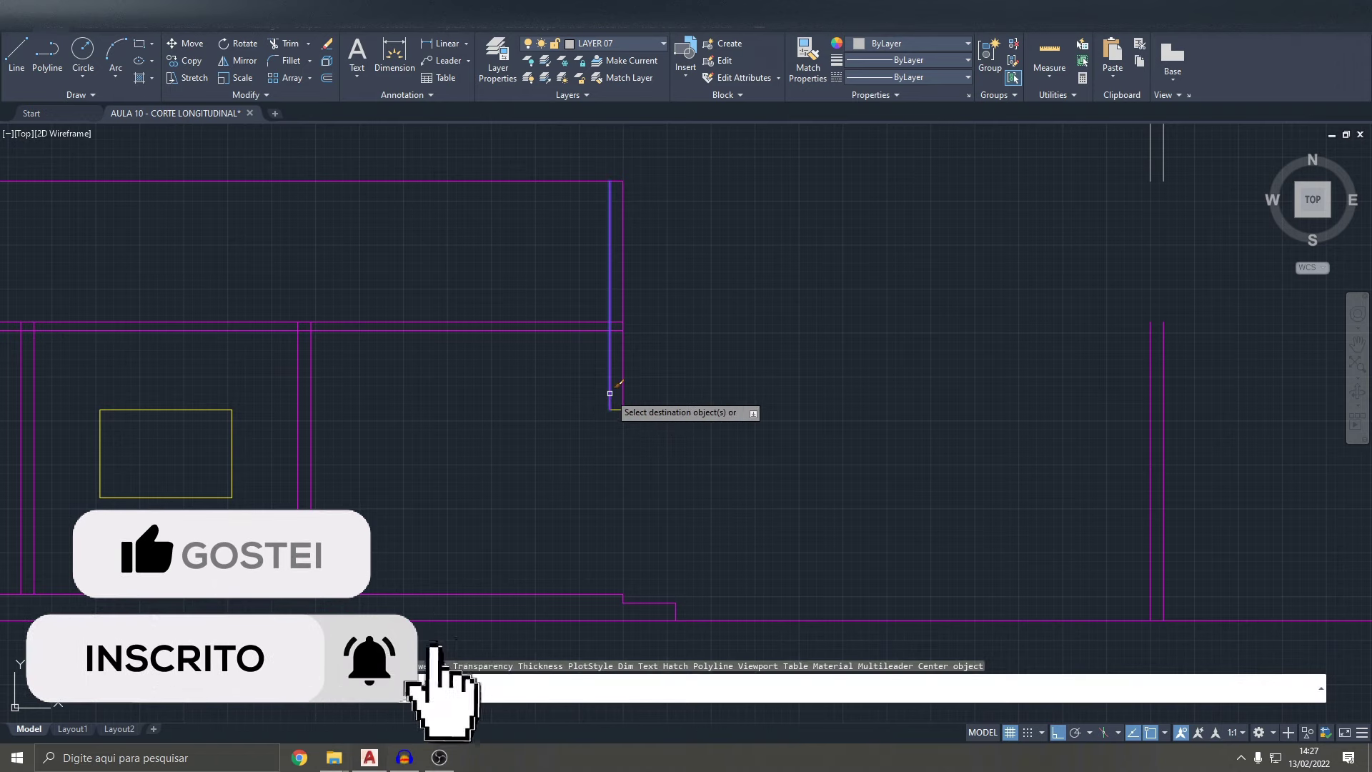
pyautogui.click(628, 391)
pyautogui.scroll(-3, 654, 439)
pyautogui.press('Escape')
pyautogui.press('Escape')
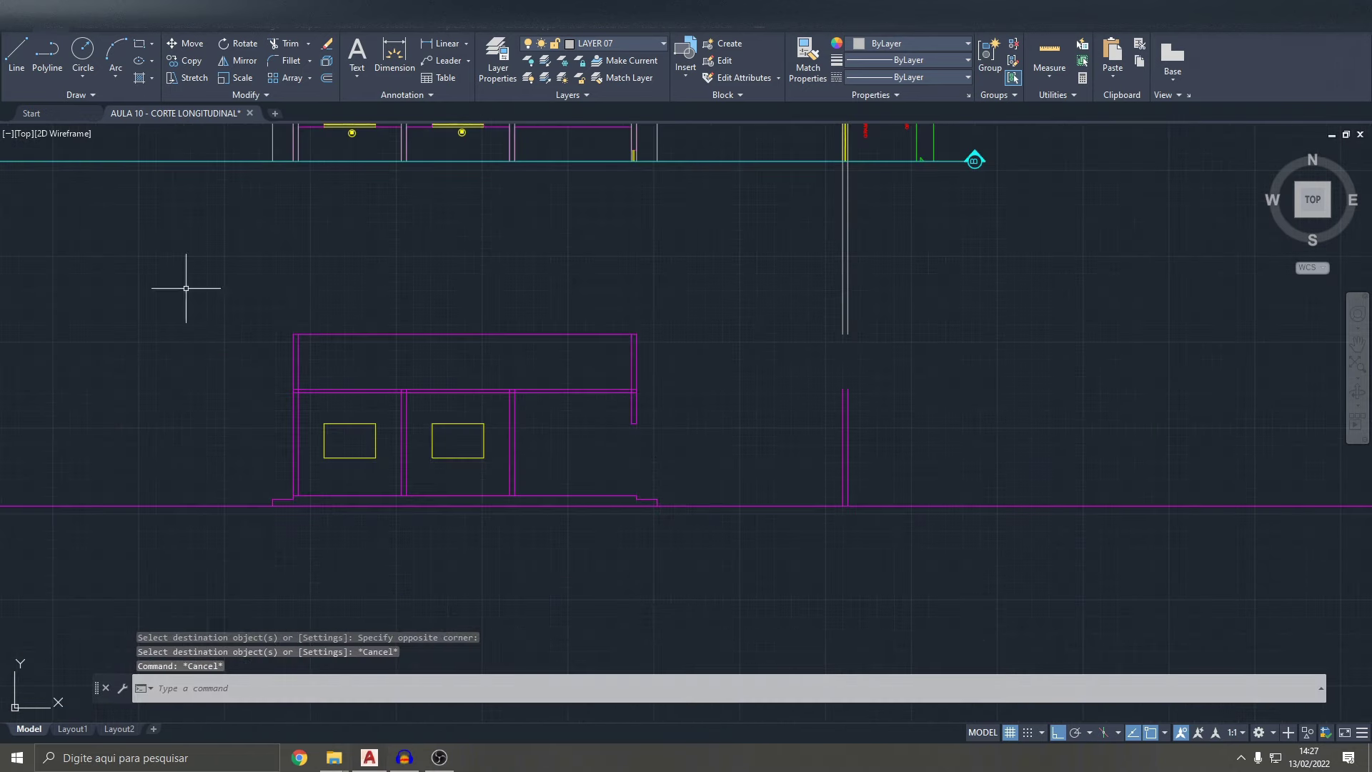
pyautogui.click(9, 69)
pyautogui.scroll(3, 673, 460)
pyautogui.scroll(2, 680, 222)
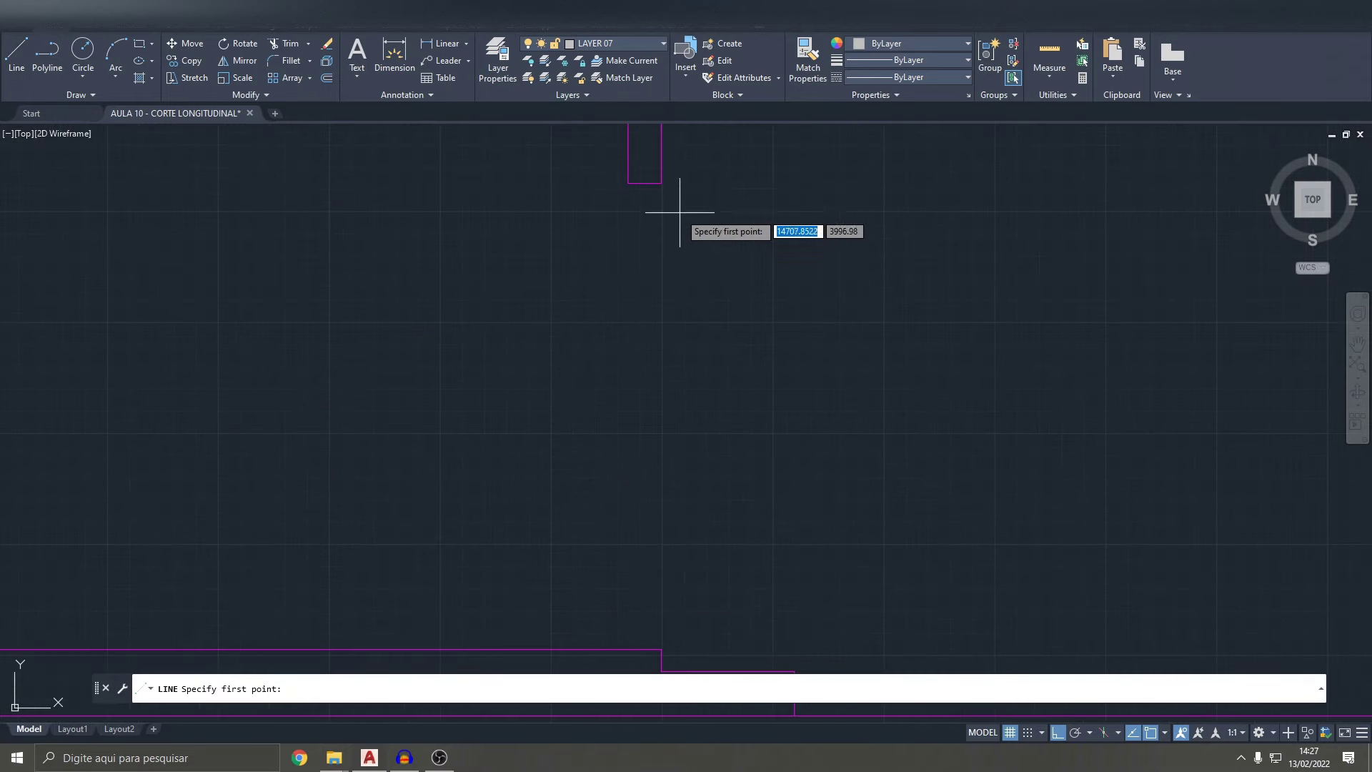
# - Draw a vertical line down the opening to the wall's base corner
pyautogui.scroll(-4, 672, 443)
pyautogui.scroll(2, 675, 464)
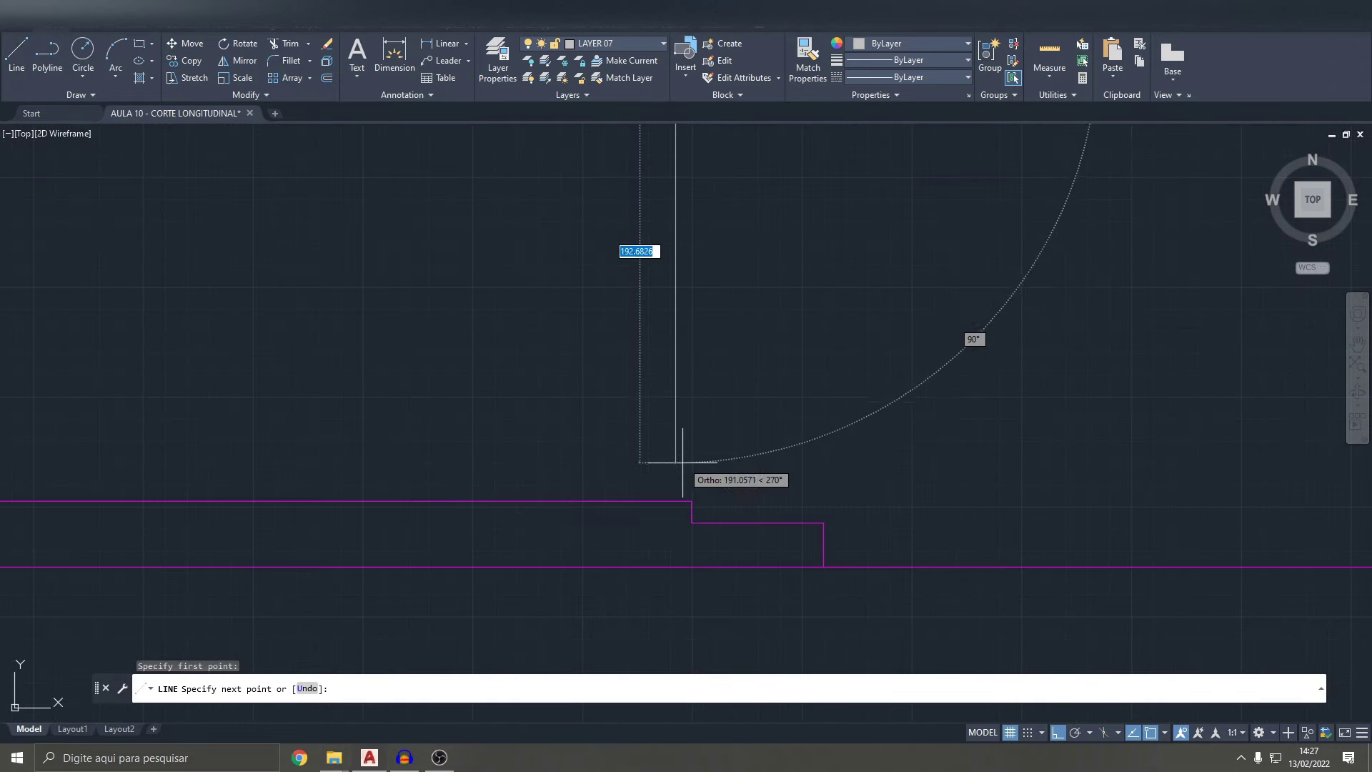
pyautogui.click(677, 483)
pyautogui.press('Escape')
pyautogui.press('Escape')
pyautogui.scroll(4, 688, 372)
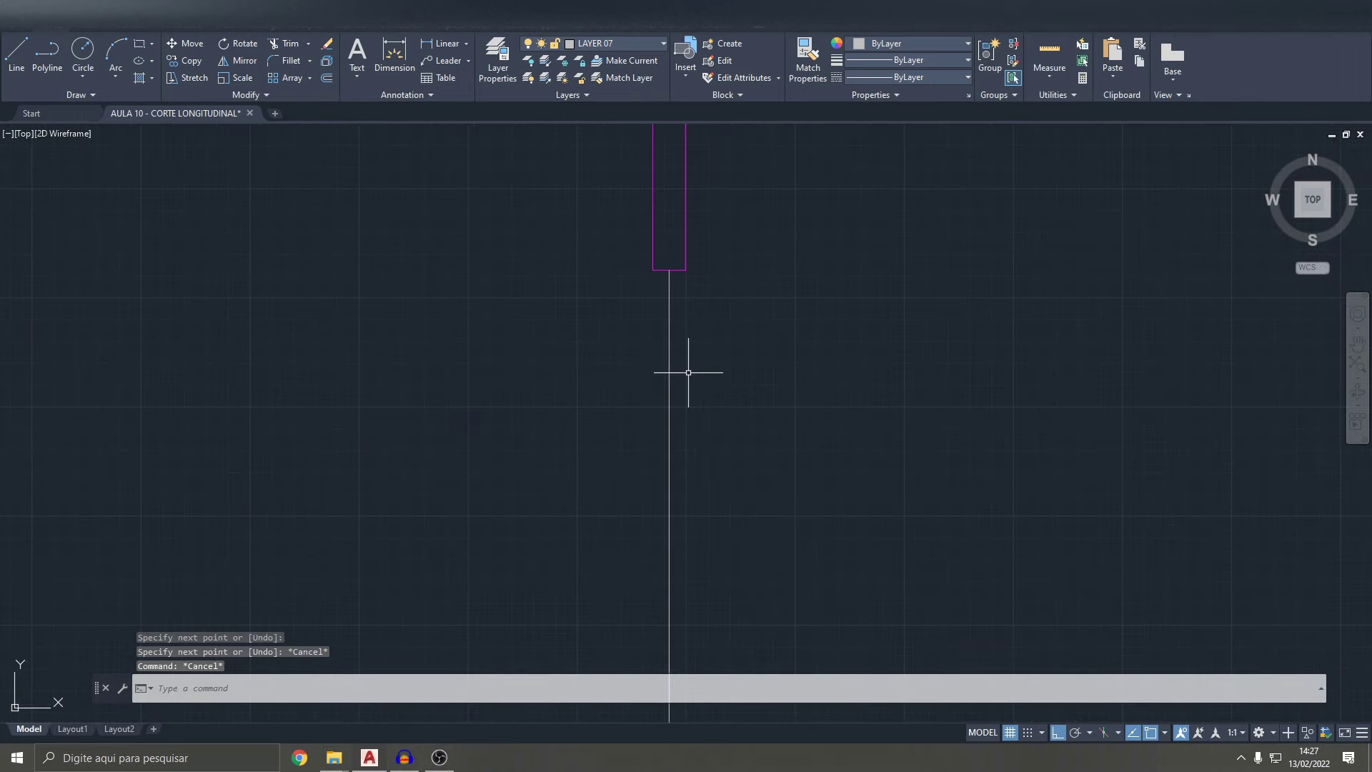
# - Offset the vertical line by 3, then delete both vertical lines
pyautogui.write('o')
pyautogui.press('Return')
pyautogui.write('3')
pyautogui.press('Return')
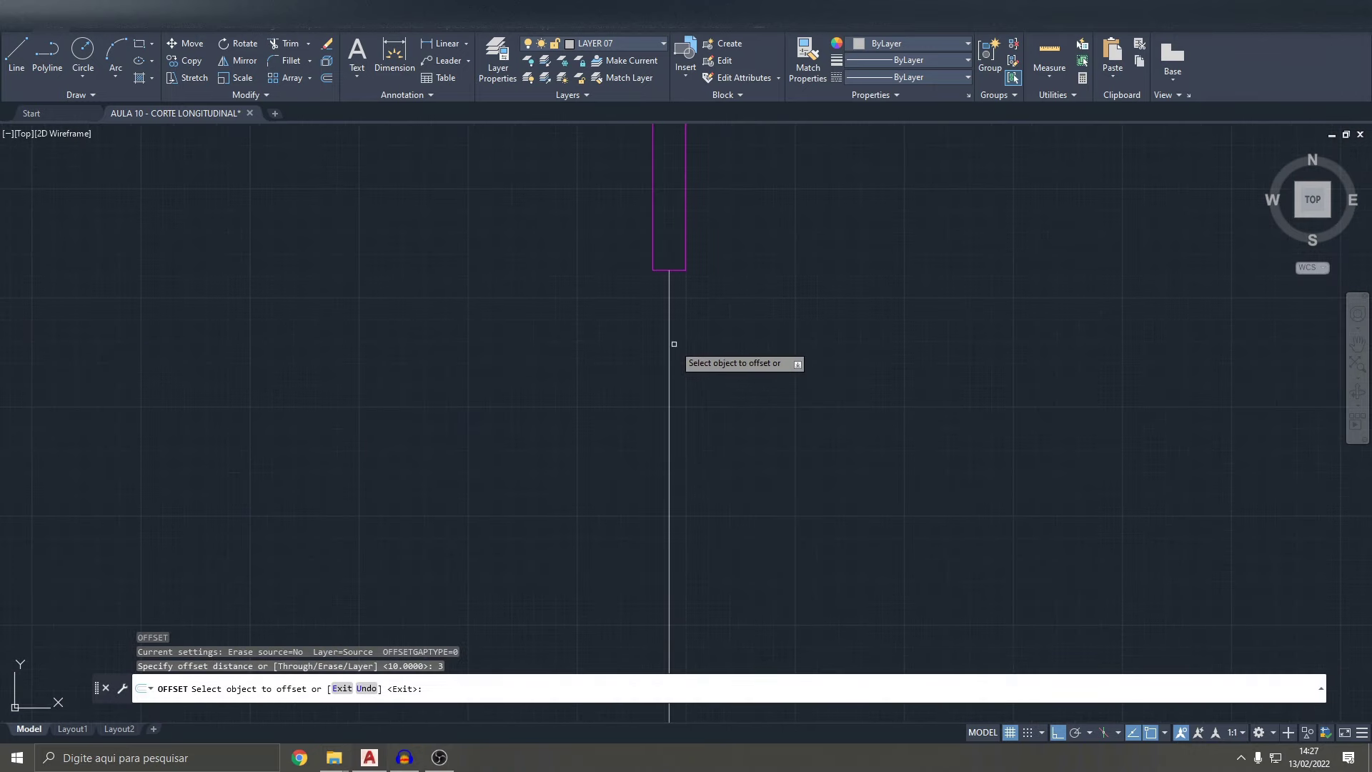
pyautogui.click(674, 344)
pyautogui.scroll(-3, 661, 390)
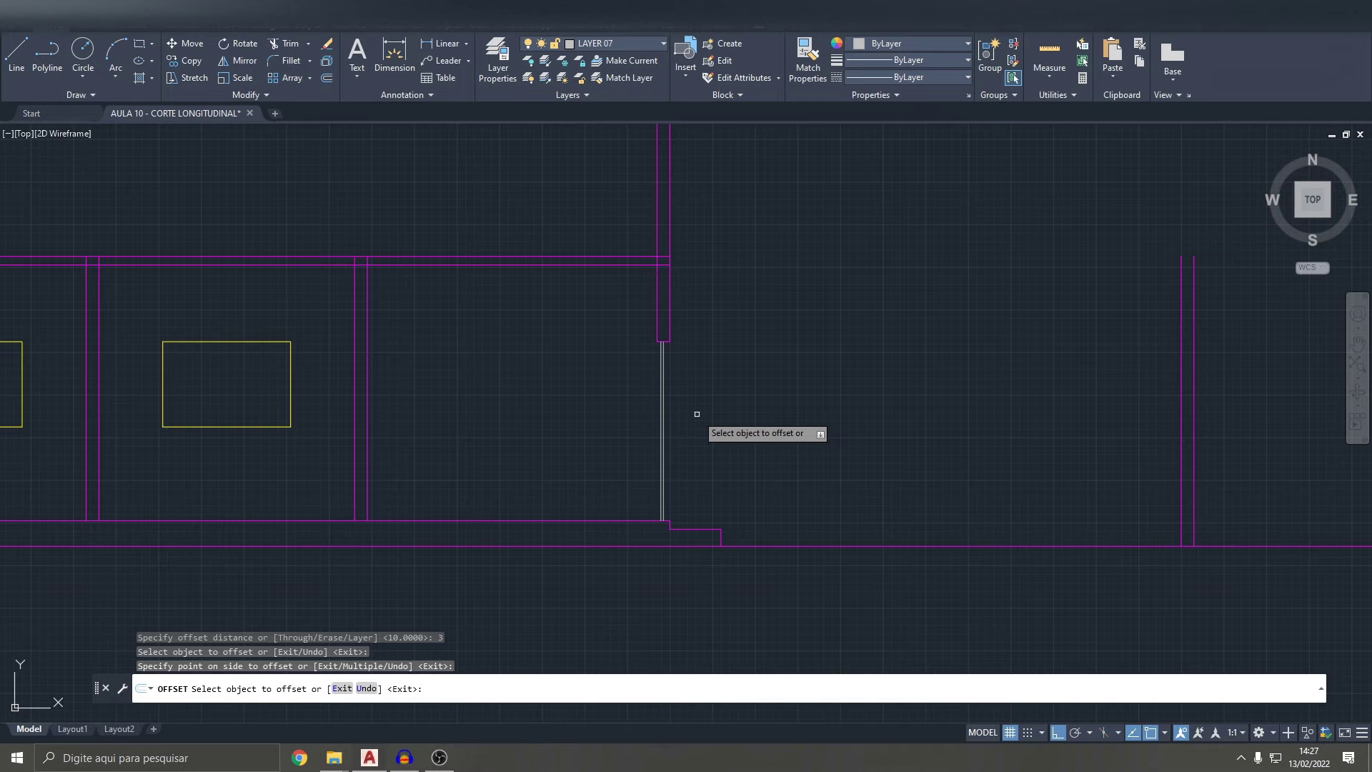
pyautogui.scroll(1, 643, 336)
pyautogui.scroll(2, 679, 371)
pyautogui.press('Escape')
pyautogui.moveTo(680, 367); pyautogui.dragTo(621, 429)
pyautogui.press('Delete')
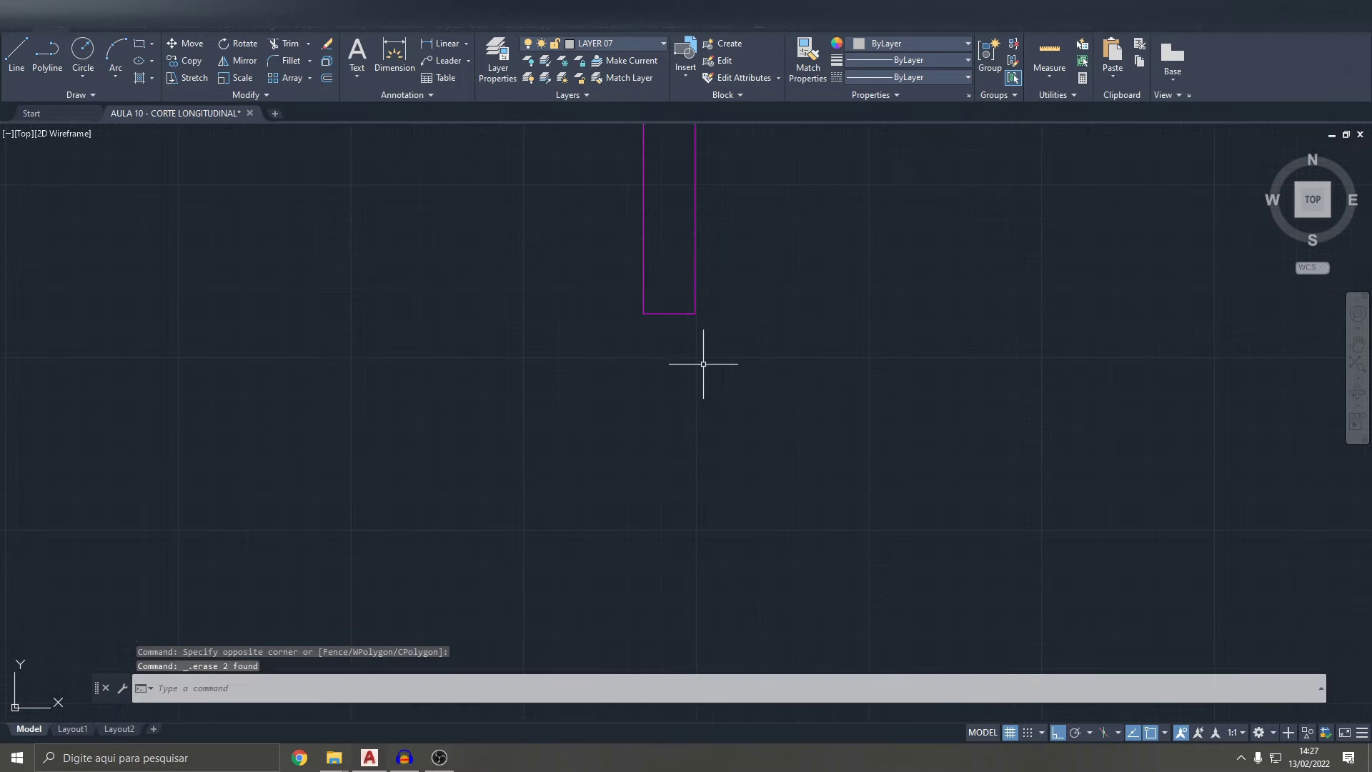
# - Redraw the vertical line in the opening and offset a copy 15 beside it
pyautogui.click(23, 53)
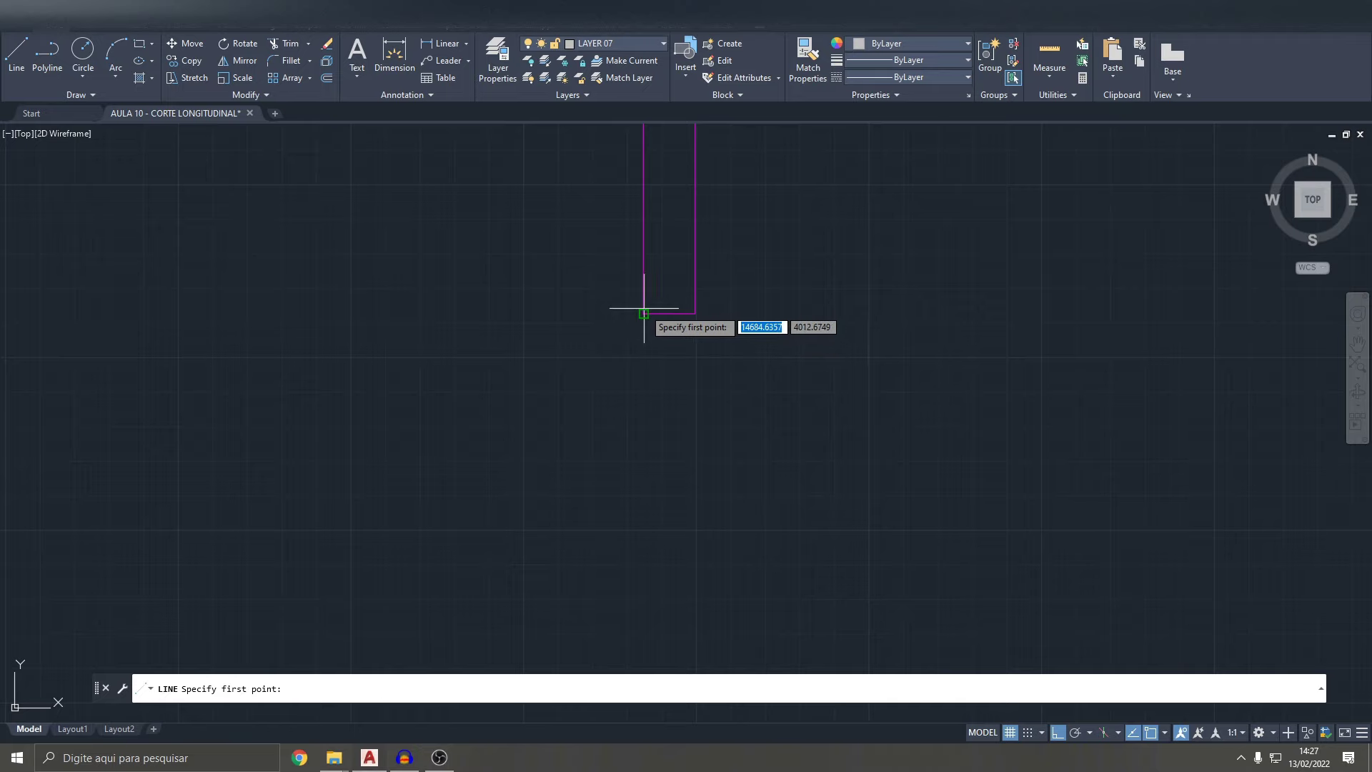
pyautogui.moveTo(644, 313); pyautogui.dragTo(652, 239, button='middle')
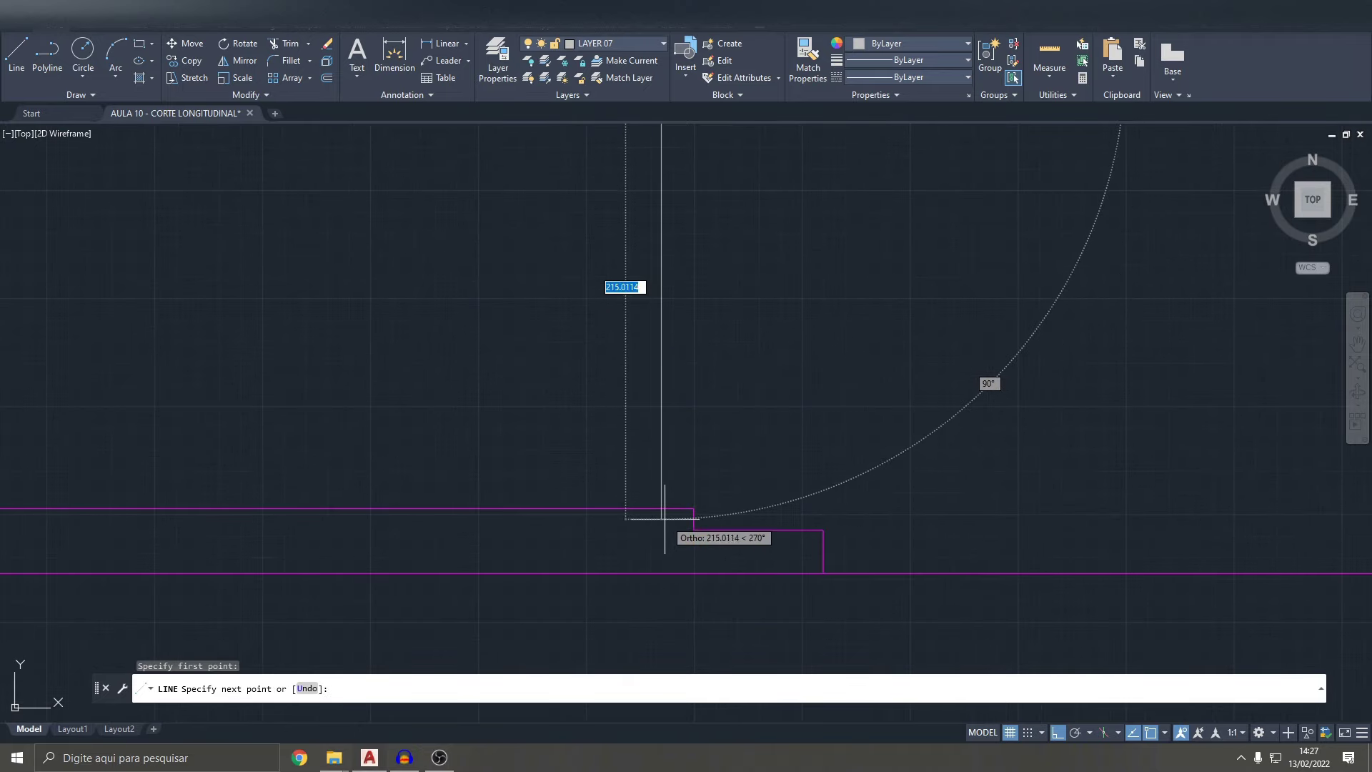
pyautogui.press('Escape')
pyautogui.scroll(-2, 668, 503)
pyautogui.write('o')
pyautogui.press('Return')
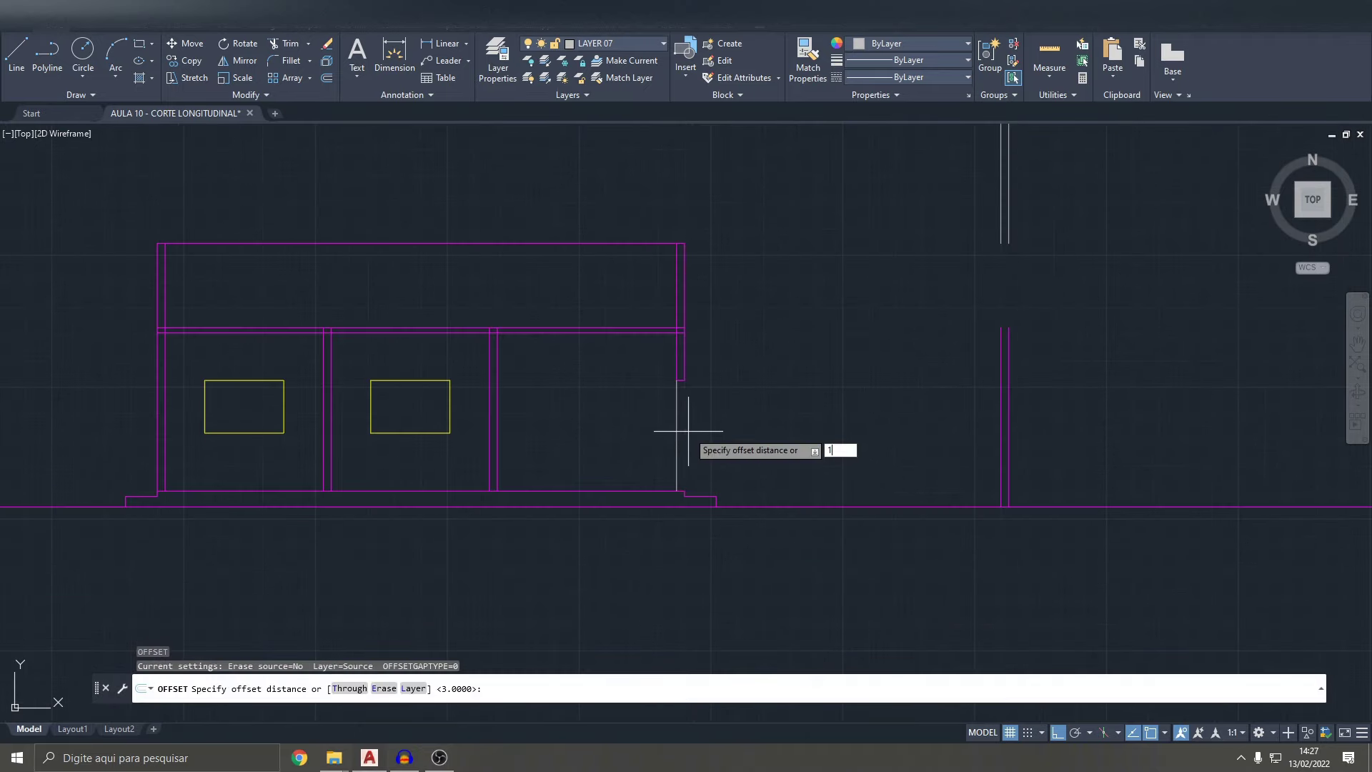
pyautogui.write('15')
pyautogui.press('Return')
pyautogui.scroll(2, 688, 431)
pyautogui.click(670, 378)
pyautogui.click(677, 373)
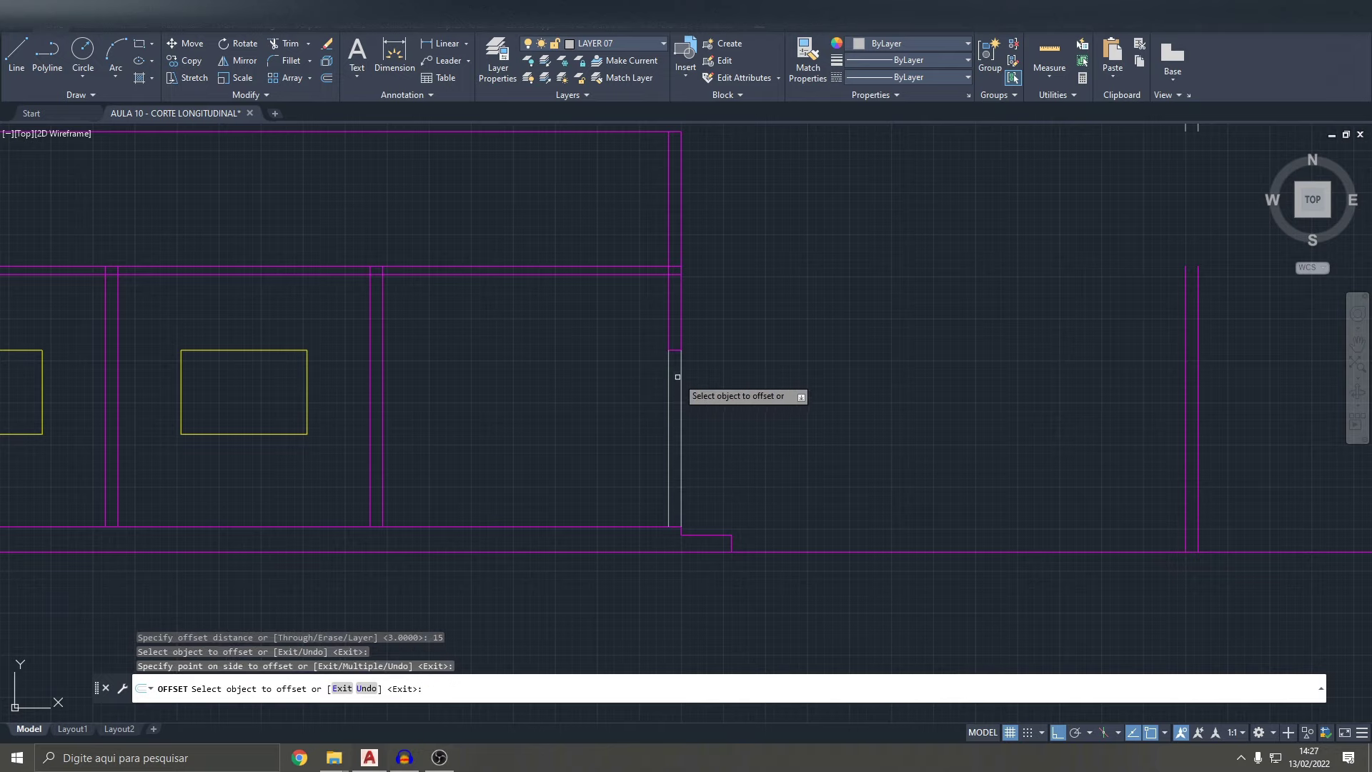
pyautogui.press('Escape')
pyautogui.press('Escape')
# - Offset the frame lines by 6.5 to form the remaining parallel window frame lines
pyautogui.write('6.5')
pyautogui.press('Return')
pyautogui.scroll(5, 677, 374)
pyautogui.click(682, 374)
pyautogui.click(604, 372)
pyautogui.click(621, 377)
pyautogui.press('Escape')
pyautogui.scroll(-5, 621, 376)
pyautogui.write('ma')
pyautogui.press('Return')
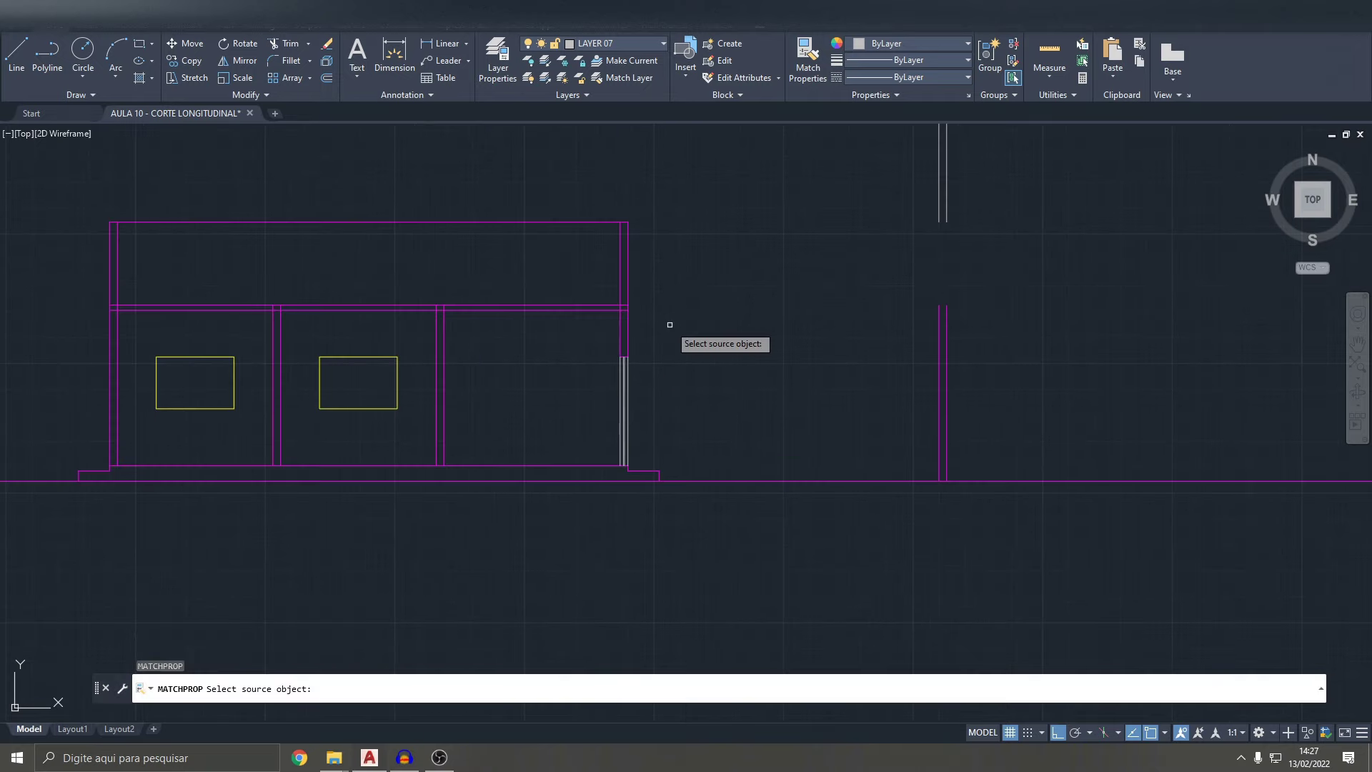
# - Match the new frame lines to the yellow window's properties
pyautogui.click(364, 355)
pyautogui.scroll(4, 551, 407)
pyautogui.moveTo(646, 385); pyautogui.dragTo(530, 357)
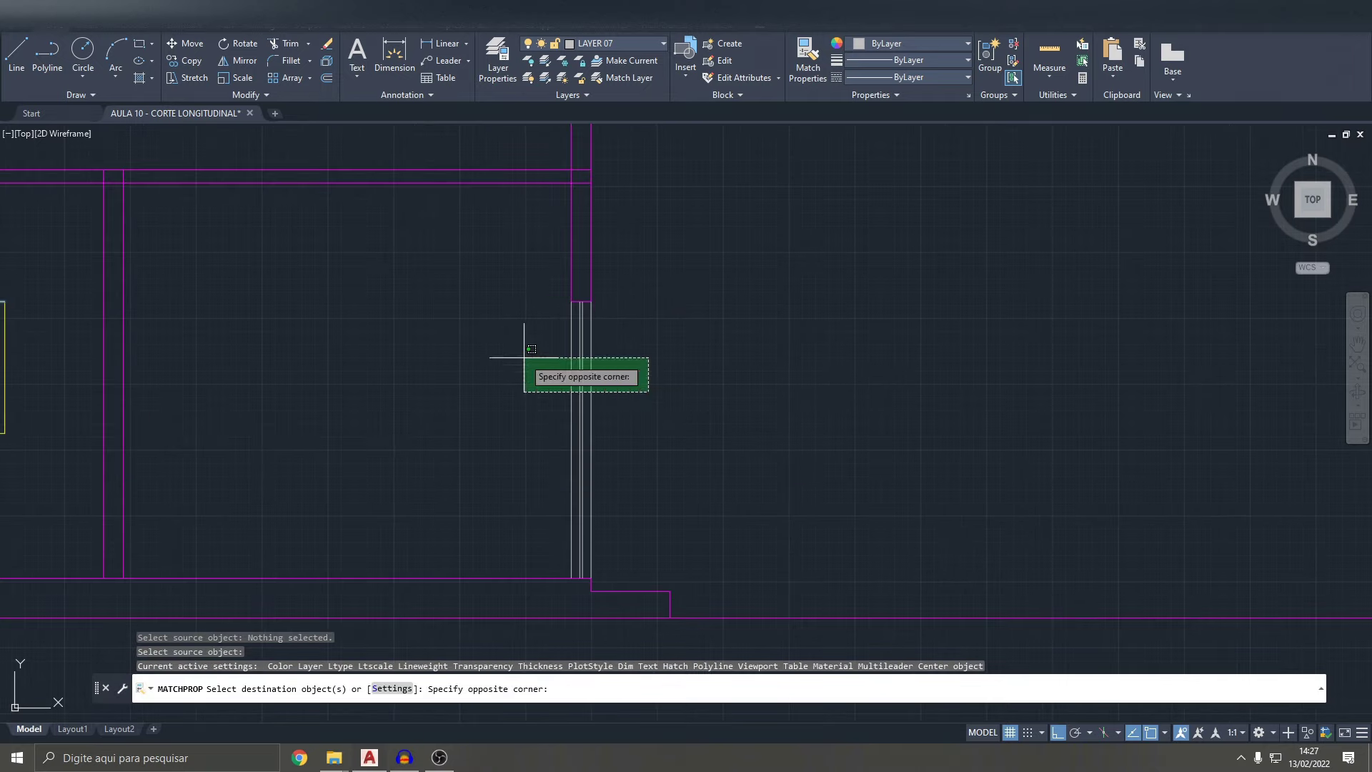
pyautogui.scroll(-4, 646, 408)
pyautogui.press('Escape')
pyautogui.press('Escape')
pyautogui.scroll(4, 657, 374)
pyautogui.scroll(-4, 656, 374)
pyautogui.scroll(4, 782, 374)
pyautogui.scroll(2, 461, 408)
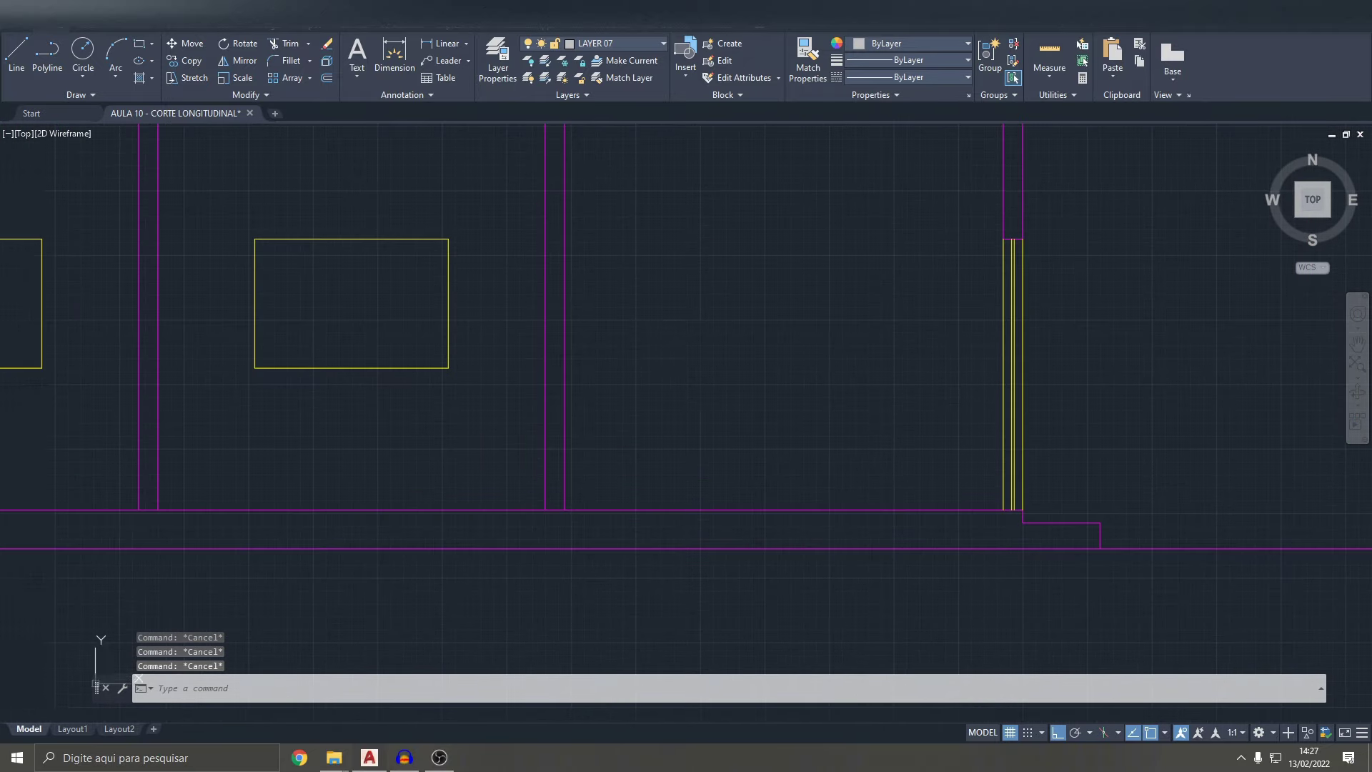
# - Fence-trim the overlapping magenta slab lines at the wall junction
pyautogui.write('tr')
pyautogui.press('Return')
pyautogui.scroll(-5, 702, 343)
pyautogui.scroll(5, 772, 319)
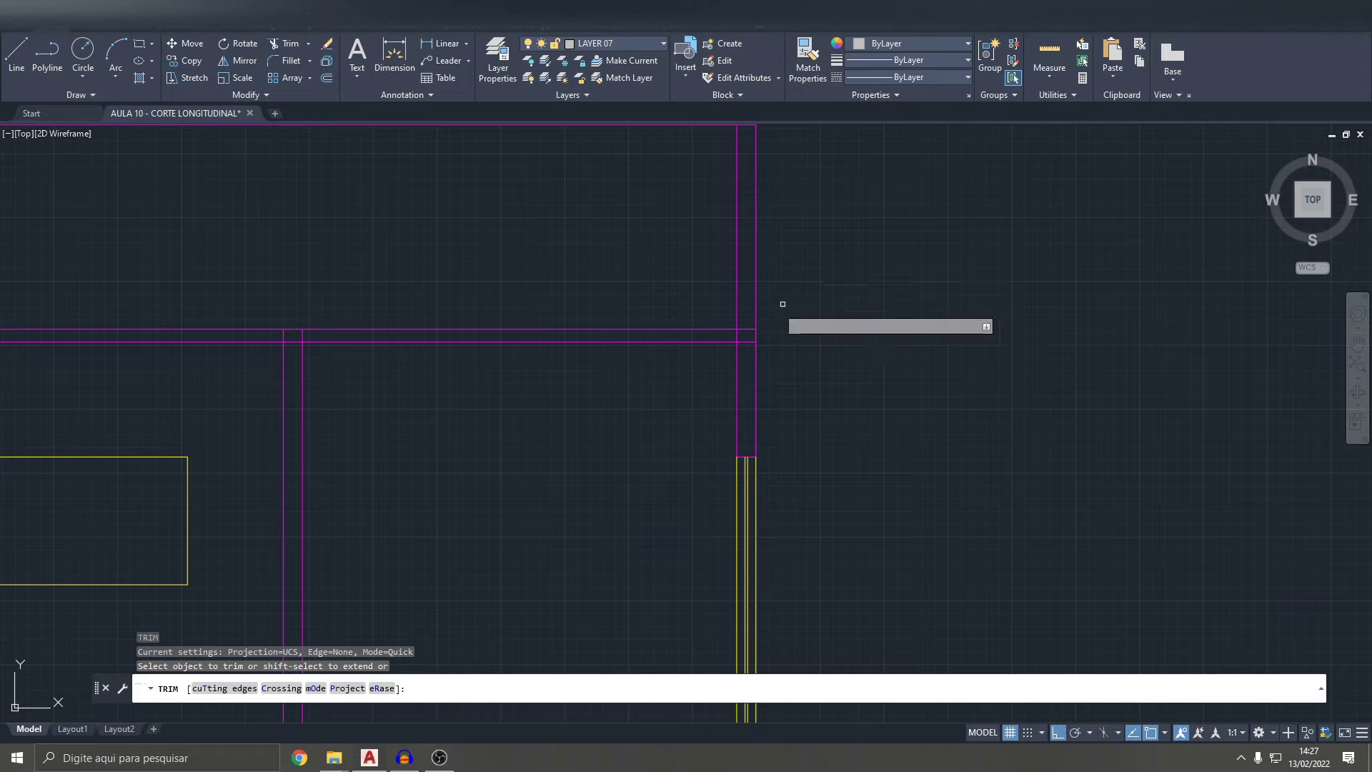
pyautogui.scroll(4, 786, 314)
pyautogui.click(737, 338)
pyautogui.click(691, 346)
pyautogui.scroll(-5, 748, 346)
pyautogui.scroll(3, 796, 389)
pyautogui.scroll(2, 671, 401)
pyautogui.press('Return')
# - Trim the last overlapping line at the junction and zoom out to the whole section
pyautogui.scroll(-3, 671, 401)
pyautogui.scroll(2, 744, 426)
pyautogui.scroll(1, 761, 392)
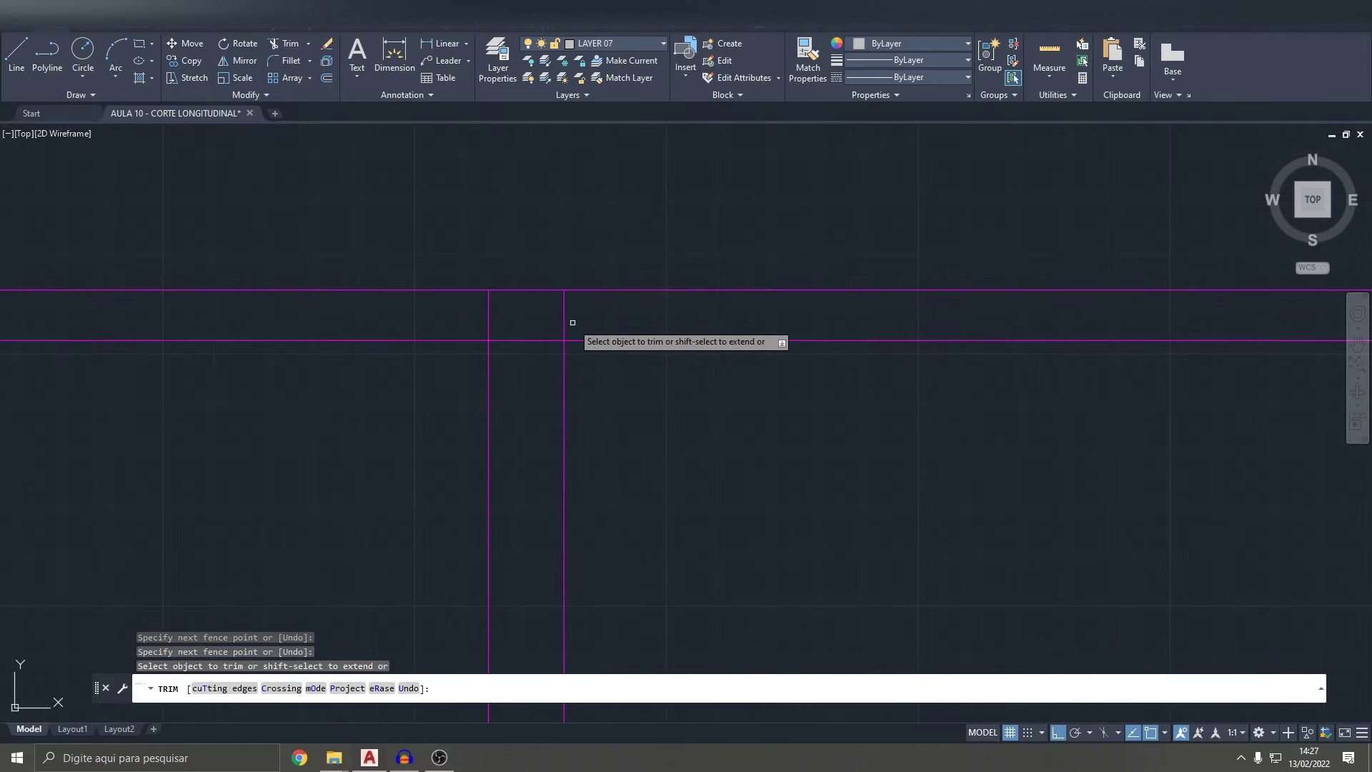
pyautogui.scroll(-3, 924, 340)
pyautogui.scroll(3, 846, 324)
pyautogui.click(793, 325)
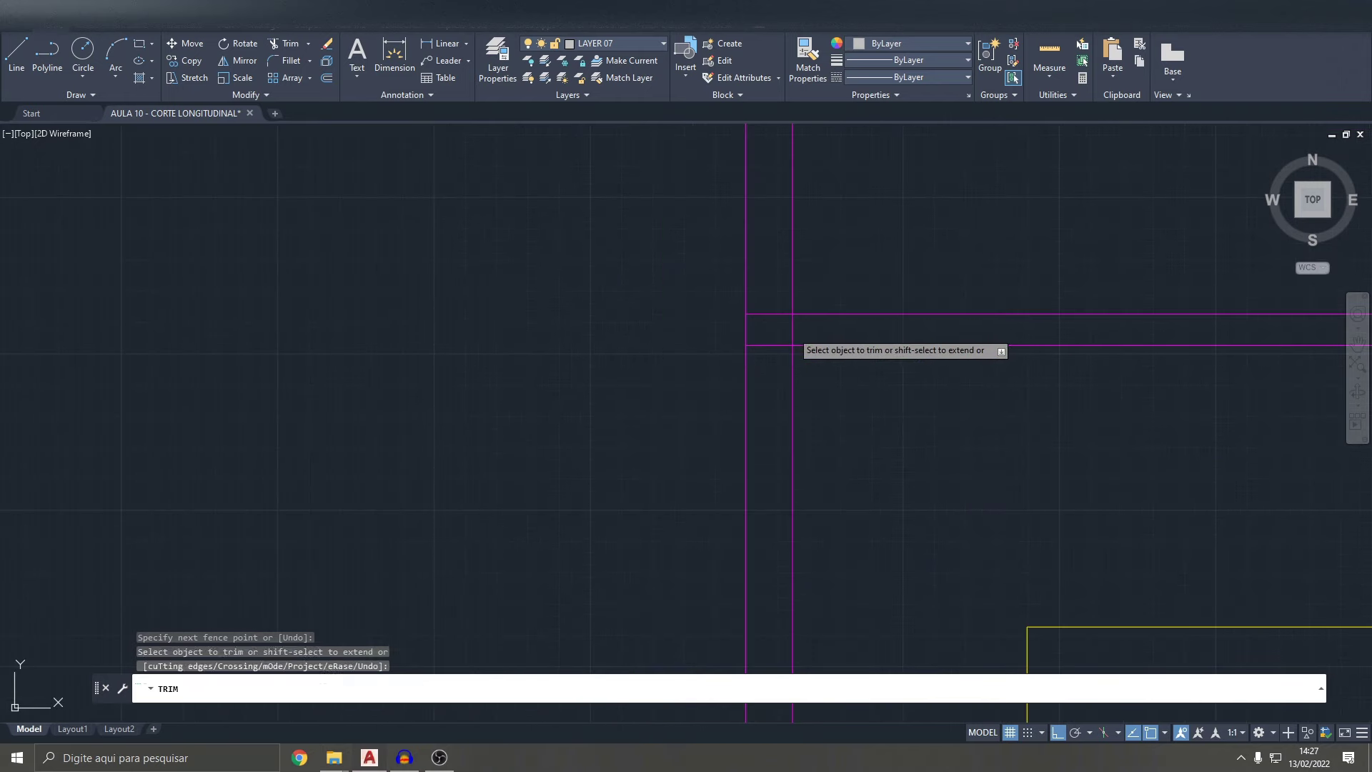
pyautogui.press('Escape')
pyautogui.scroll(-2, 630, 284)
pyautogui.scroll(-3, 879, 358)
pyautogui.scroll(2, 901, 392)
pyautogui.scroll(3, 881, 407)
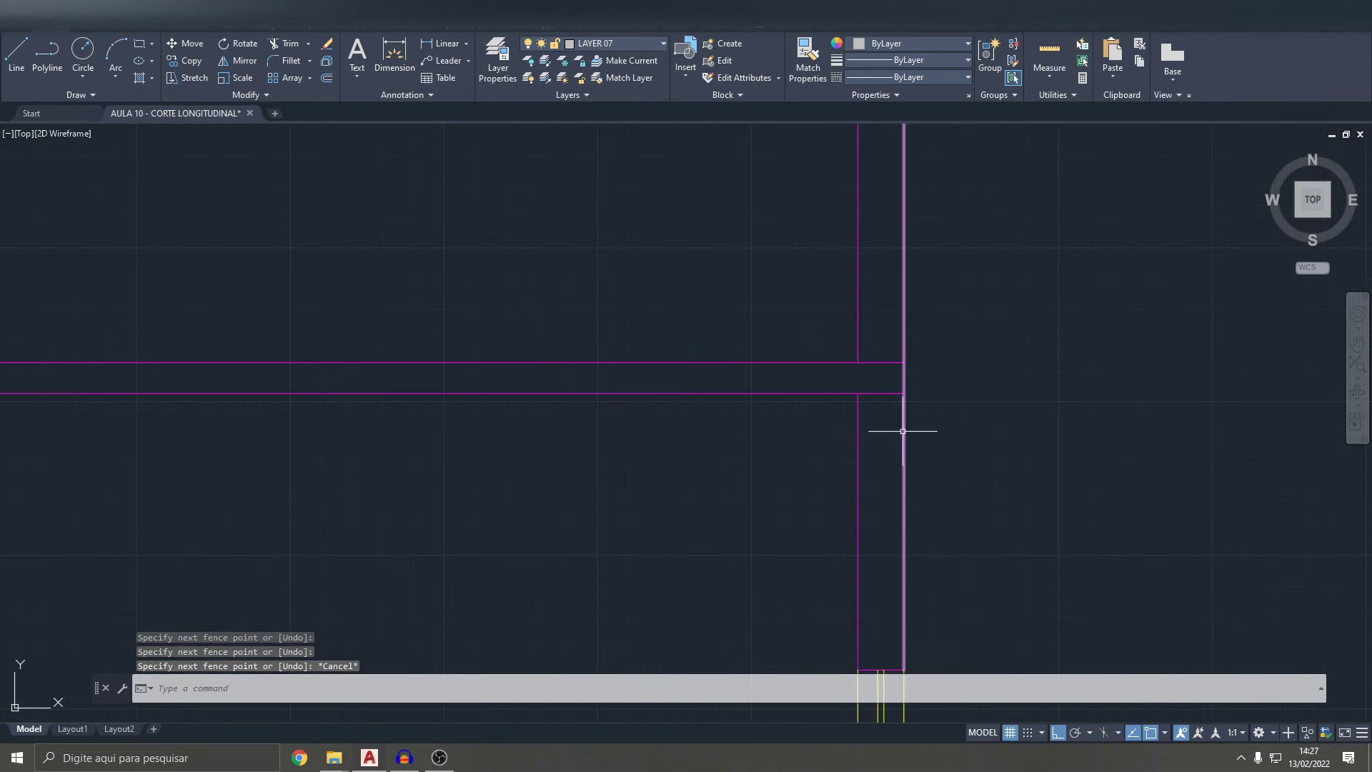
pyautogui.scroll(-4, 903, 431)
pyautogui.scroll(-3, 878, 438)
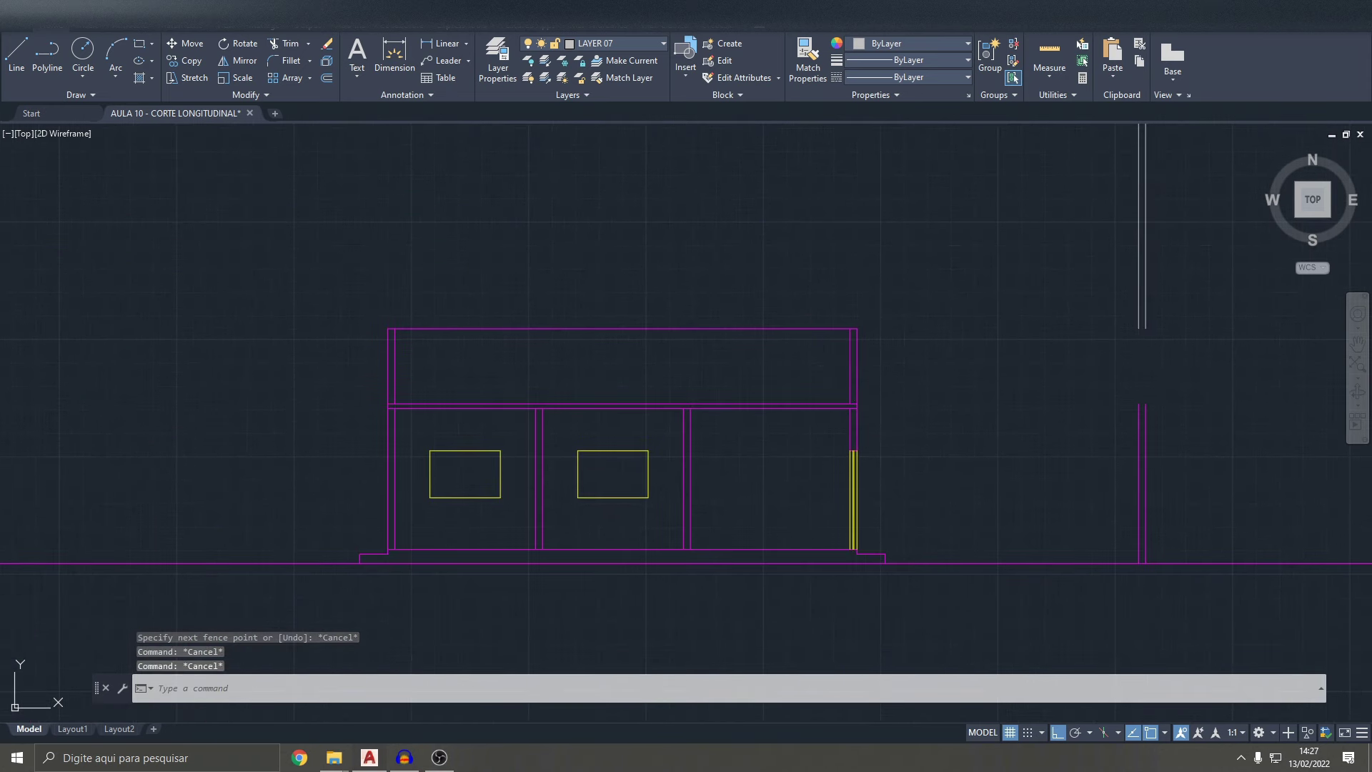
pyautogui.scroll(-2, 701, 416)
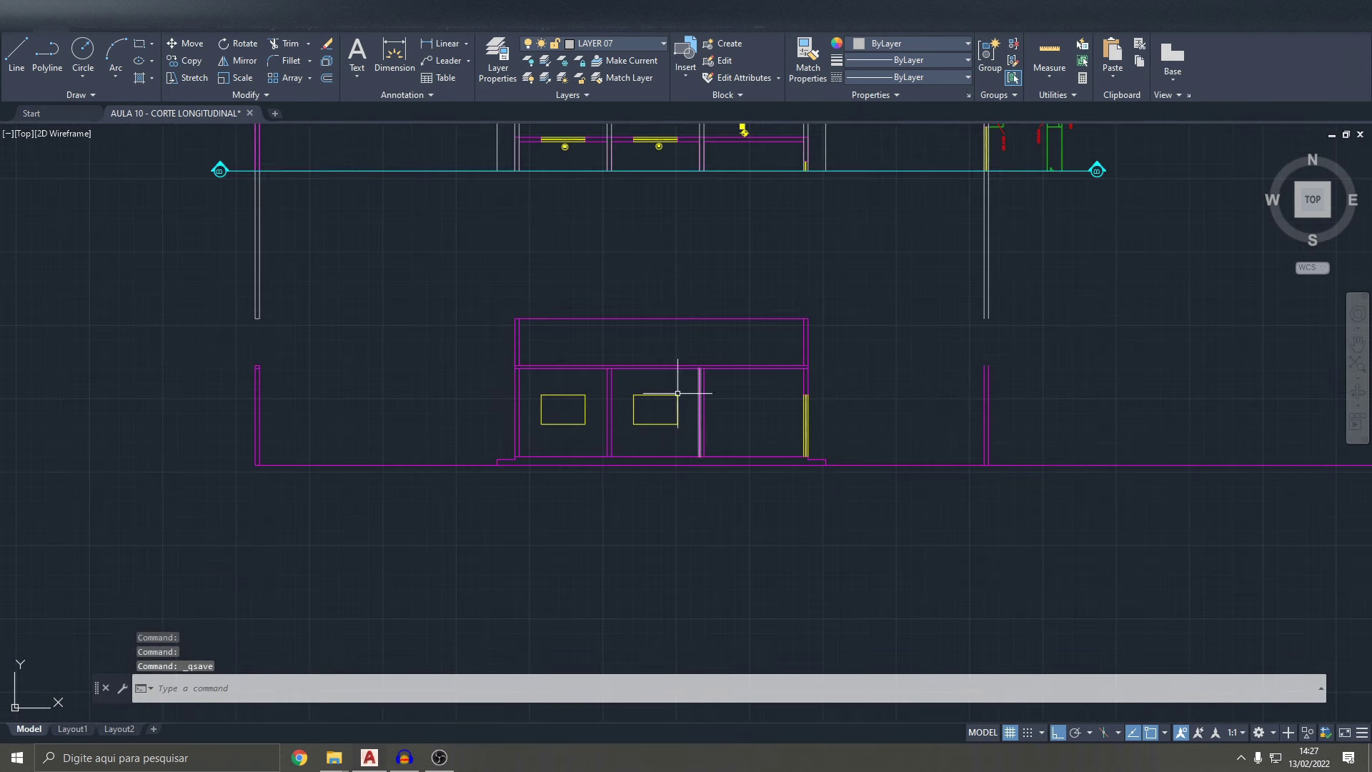
pyautogui.press('Escape')
pyautogui.press('Escape')
pyautogui.press('Escape')
pyautogui.scroll(-2, 534, 372)
pyautogui.scroll(-3, 643, 358)
pyautogui.moveTo(322, 362); pyautogui.dragTo(546, 325, button='middle')
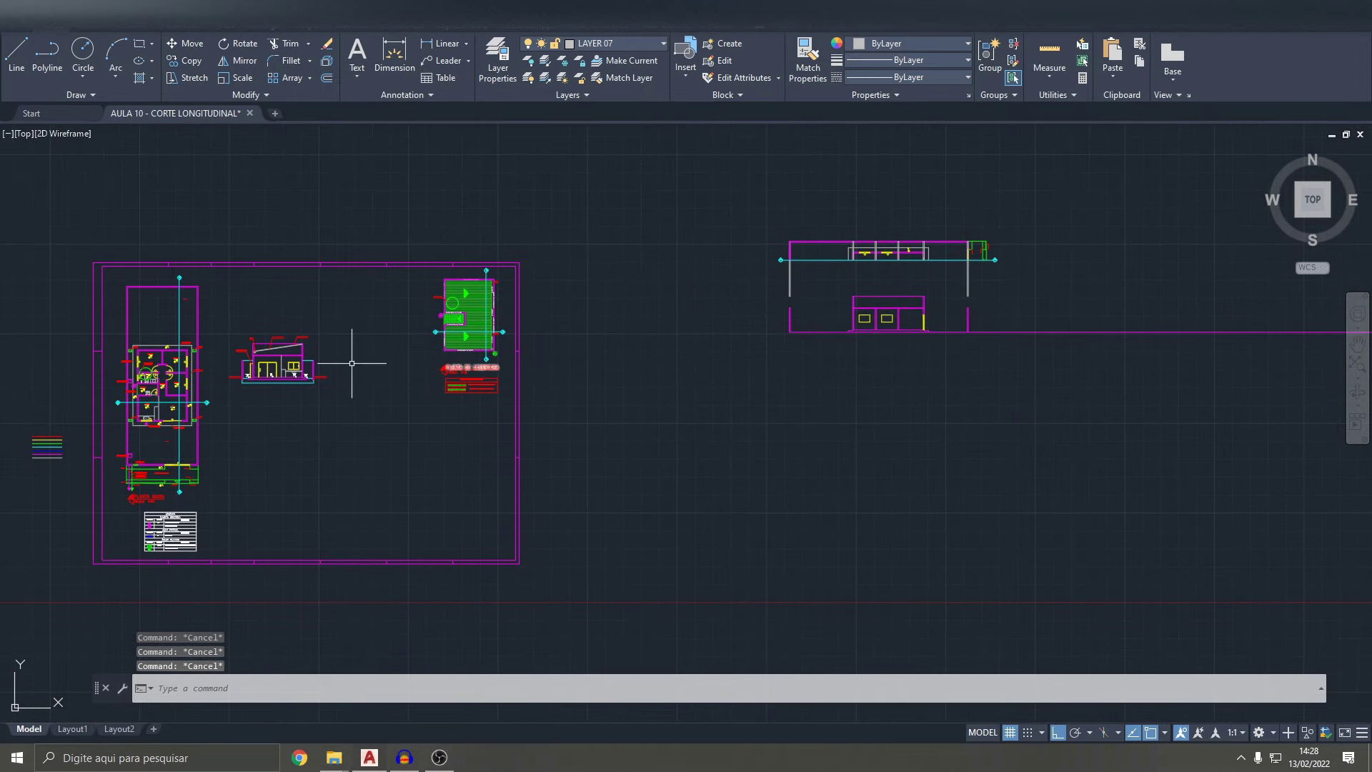
pyautogui.scroll(6, 629, 289)
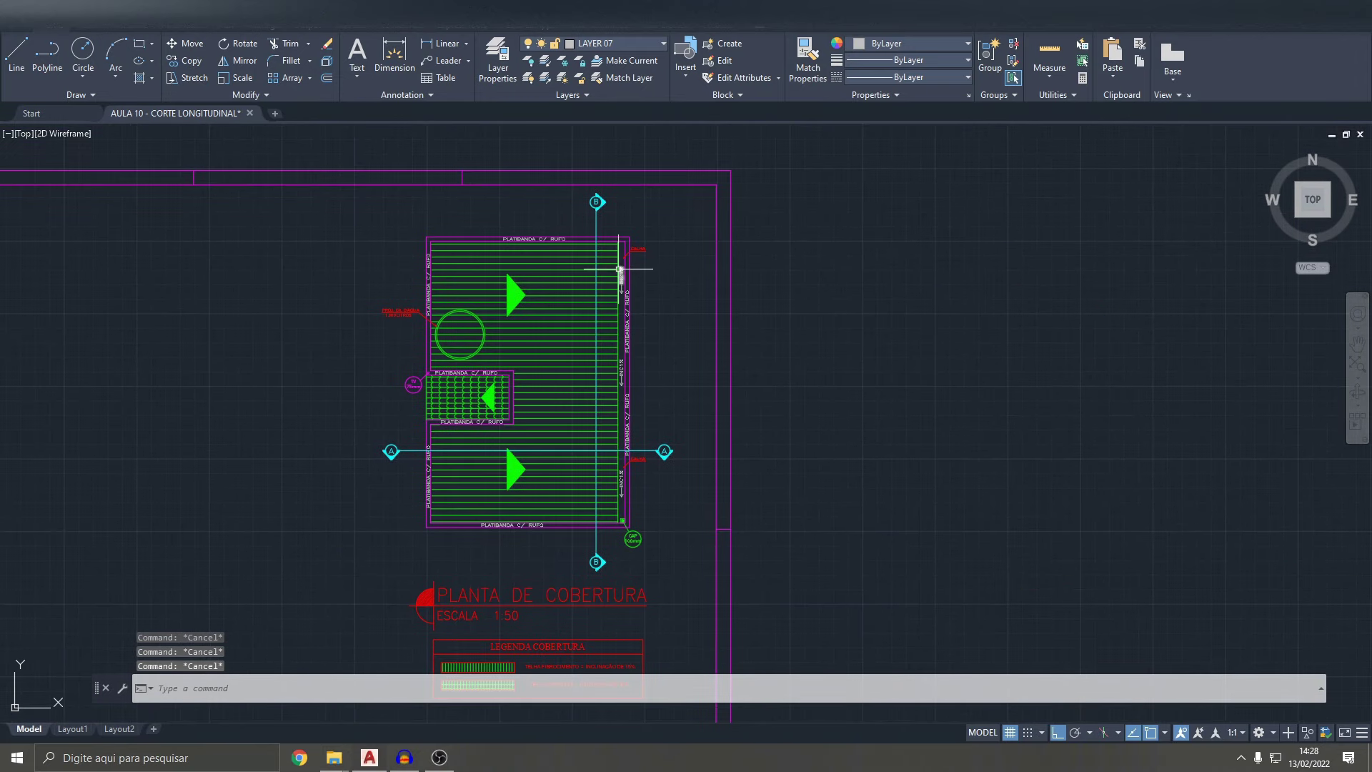
pyautogui.scroll(-4, 543, 429)
pyautogui.moveTo(529, 400); pyautogui.dragTo(639, 362, button='middle')
pyautogui.scroll(5, 565, 315)
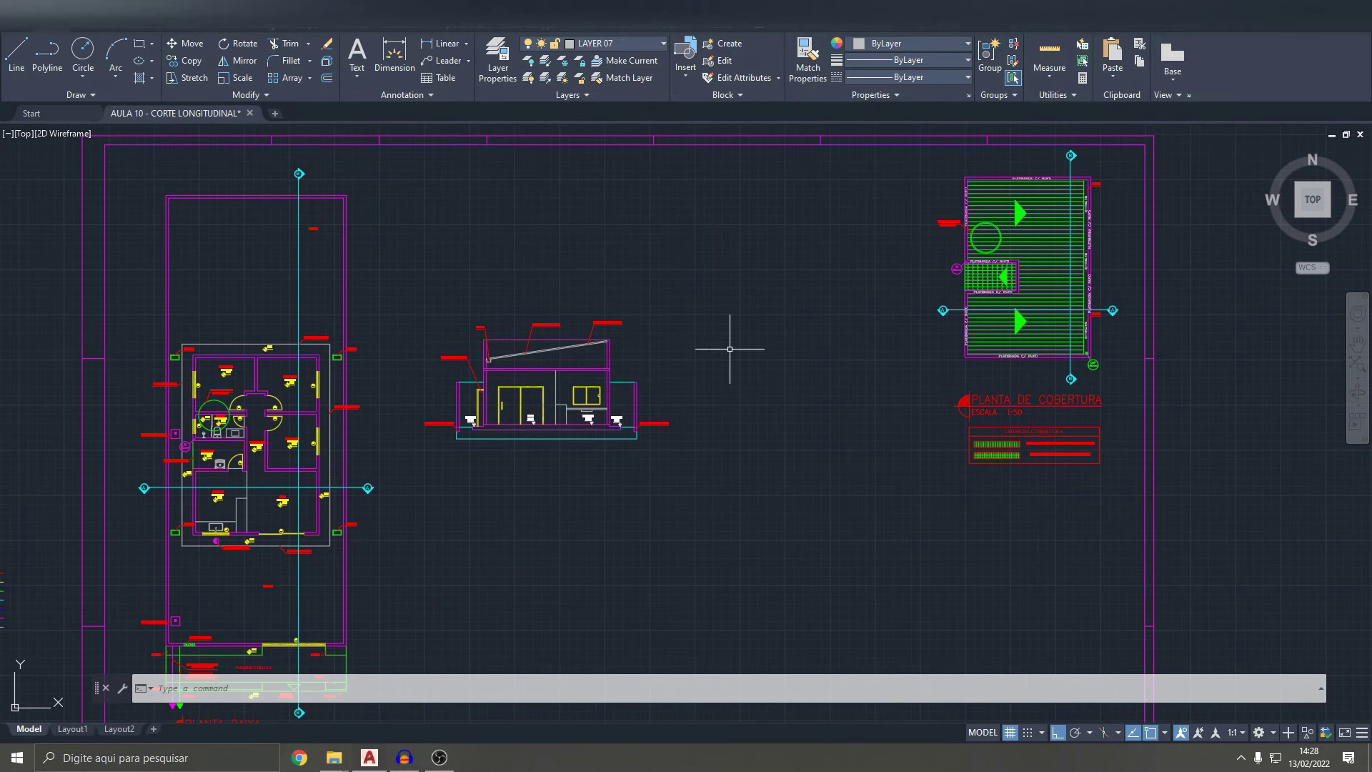
pyautogui.scroll(4, 1073, 185)
pyautogui.scroll(6, 1067, 221)
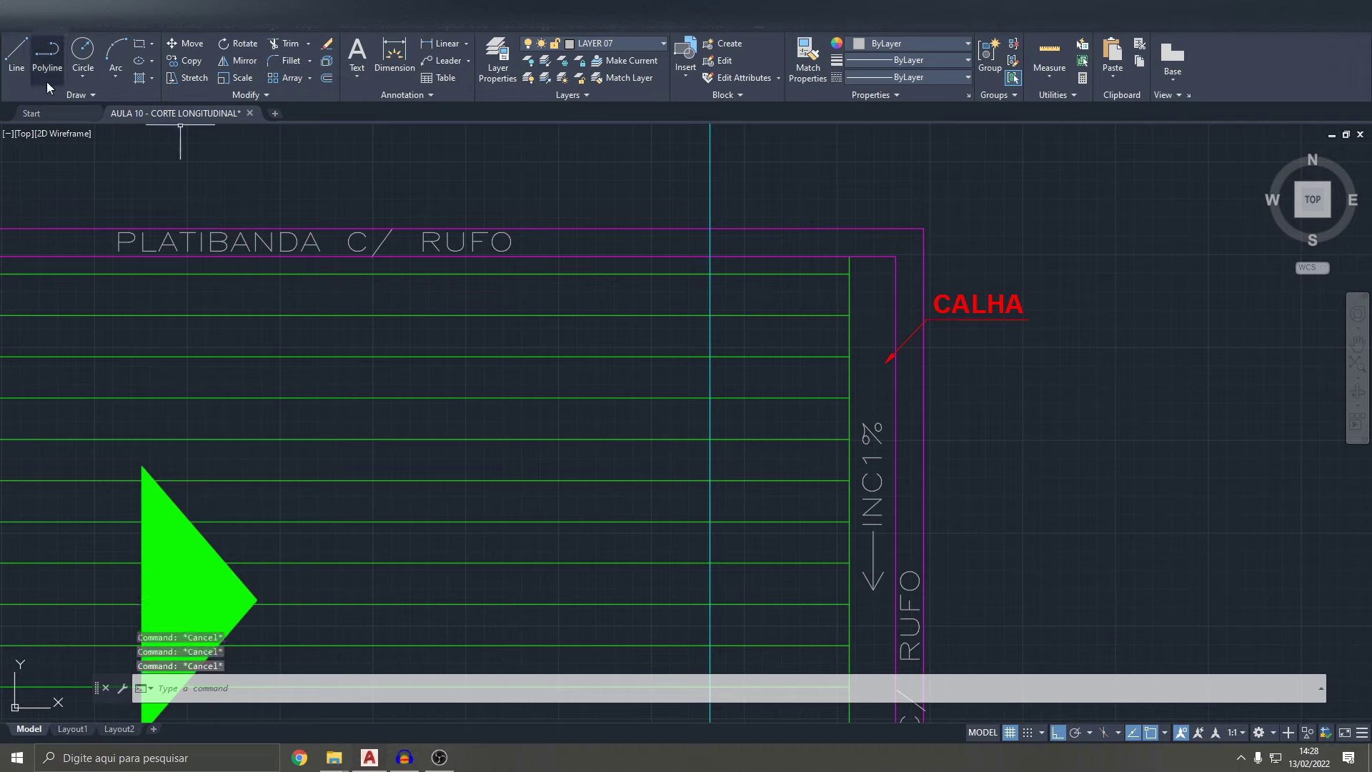
pyautogui.click(16, 53)
pyautogui.click(895, 330)
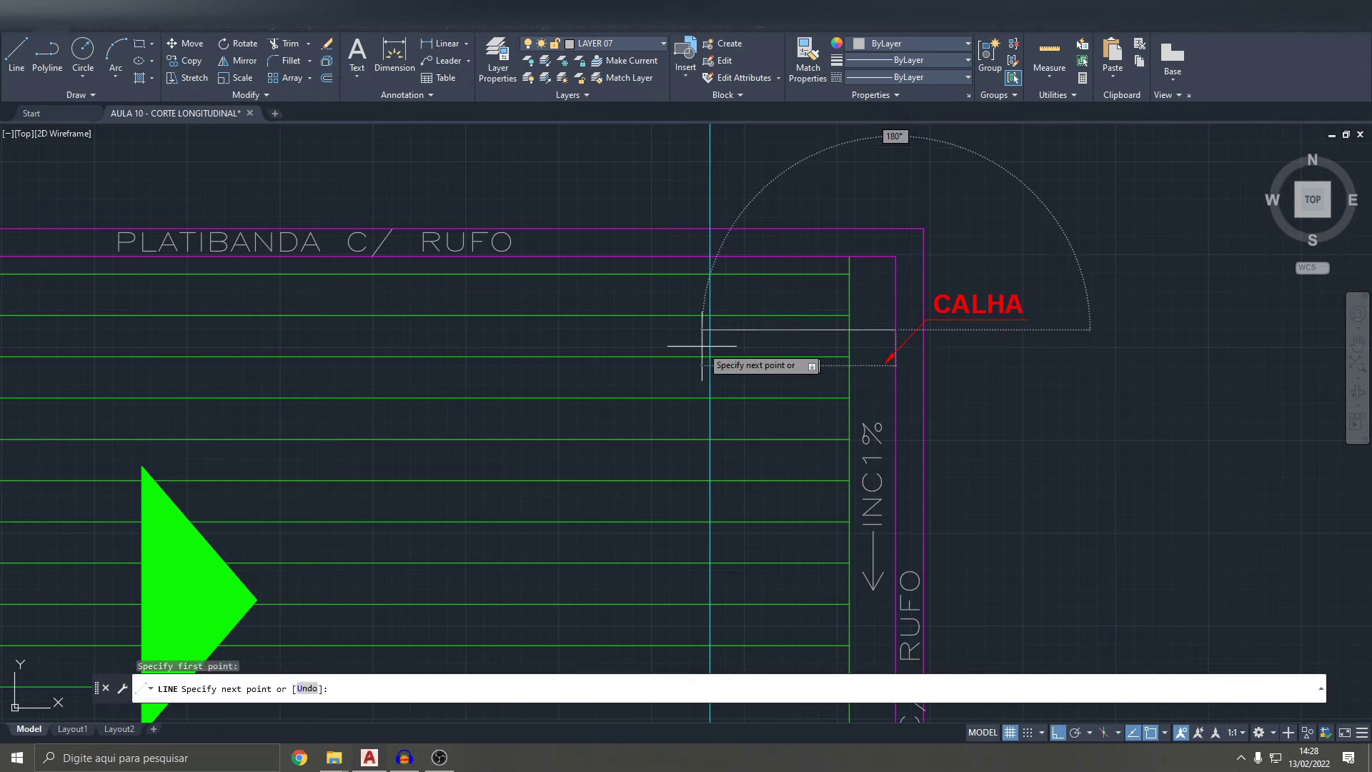
pyautogui.press('Escape')
pyautogui.scroll(-5, 707, 330)
pyautogui.scroll(-5, 567, 413)
pyautogui.scroll(5, 612, 368)
pyautogui.moveTo(613, 368); pyautogui.dragTo(714, 369, button='middle')
pyautogui.press('Escape')
pyautogui.scroll(2, 589, 322)
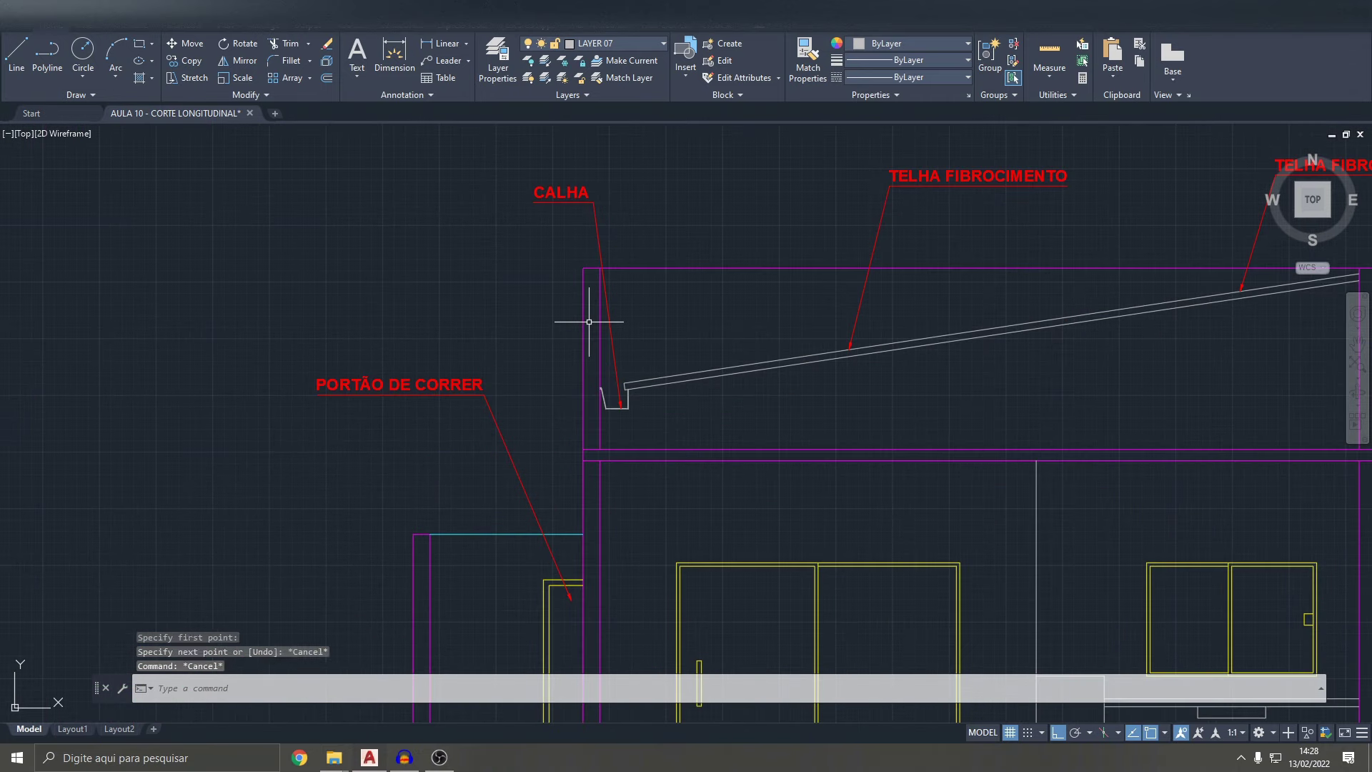
pyautogui.write('o')
pyautogui.press('Return')
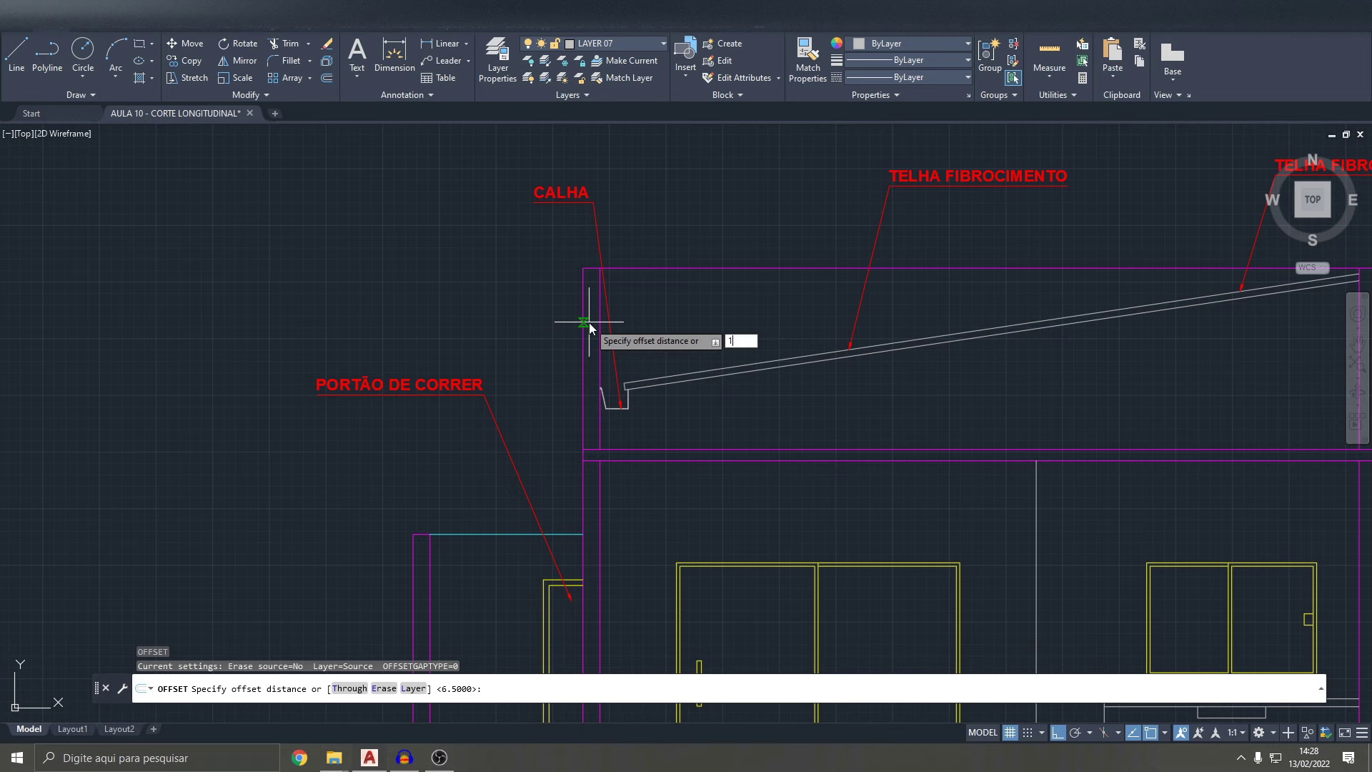
pyautogui.write('00')
pyautogui.press('Return')
pyautogui.scroll(2, 597, 322)
pyautogui.click(606, 331)
pyautogui.scroll(-3, 686, 336)
pyautogui.scroll(2, 732, 393)
pyautogui.press('Escape')
pyautogui.press('Escape')
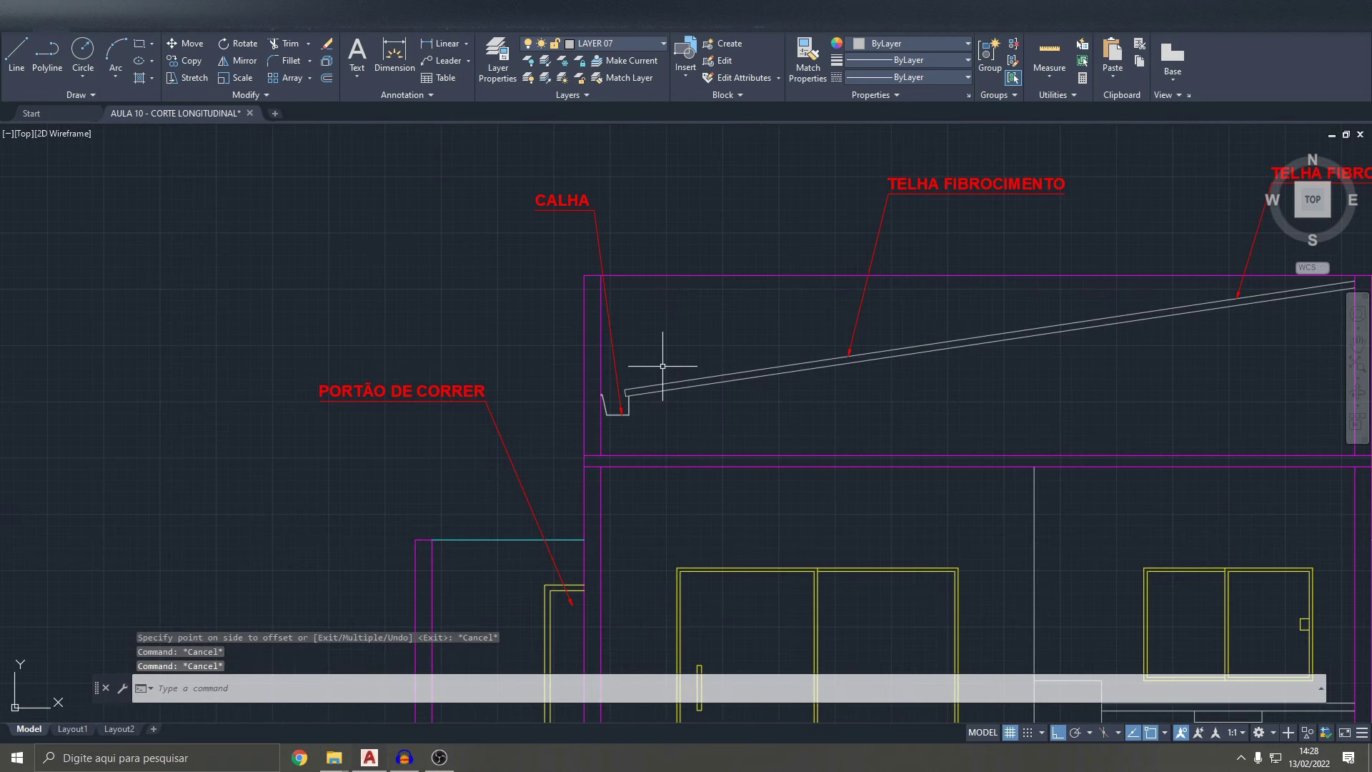
pyautogui.write('o')
pyautogui.press('Return')
pyautogui.click(601, 363)
pyautogui.click(647, 366)
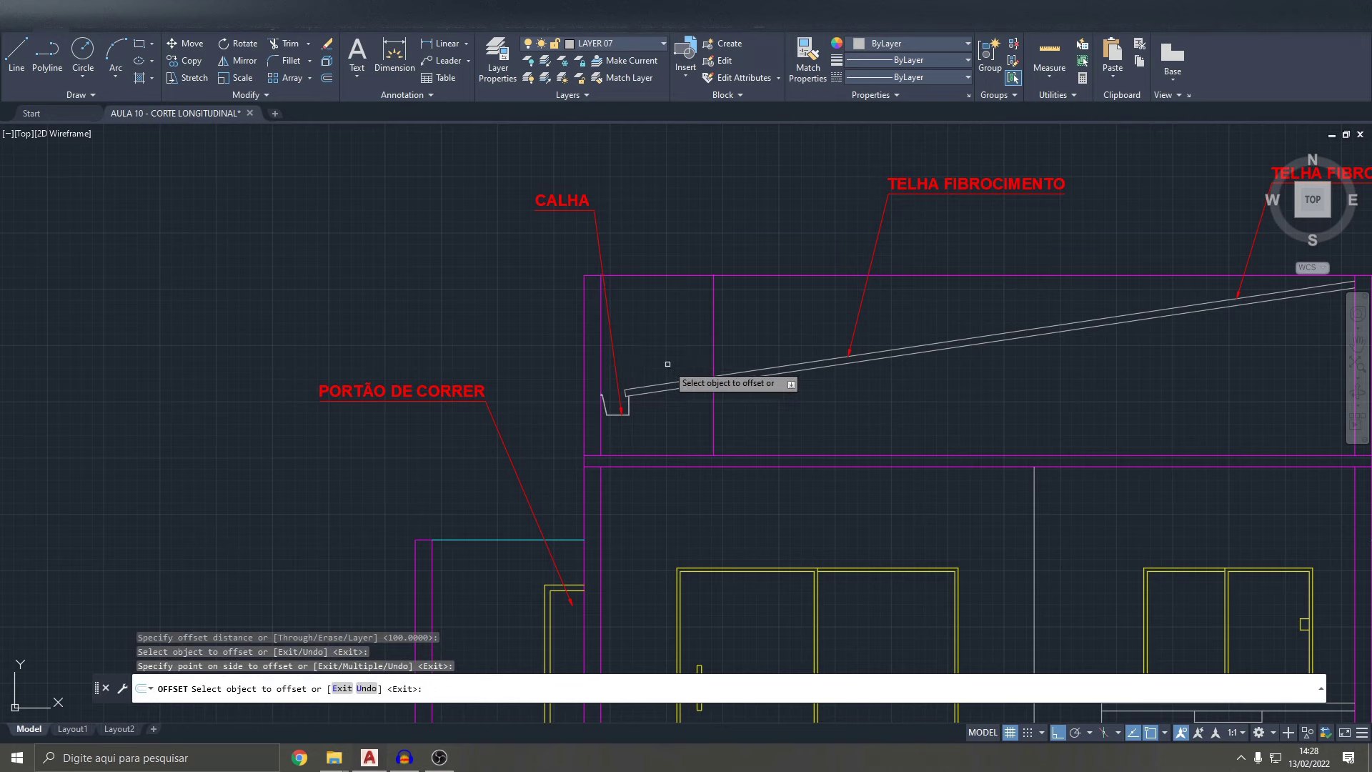
pyautogui.press('Escape')
pyautogui.press('Escape')
pyautogui.click(11, 71)
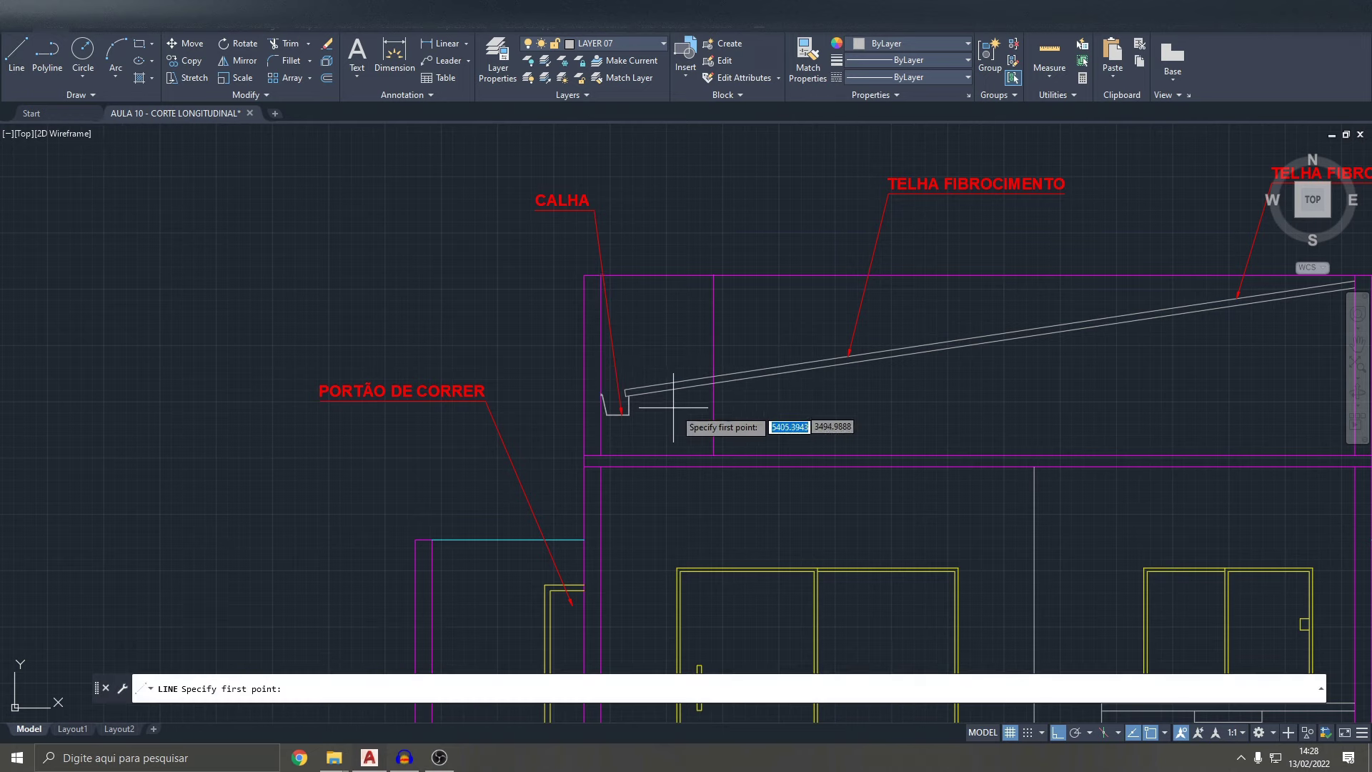
pyautogui.scroll(4, 719, 428)
pyautogui.click(739, 508)
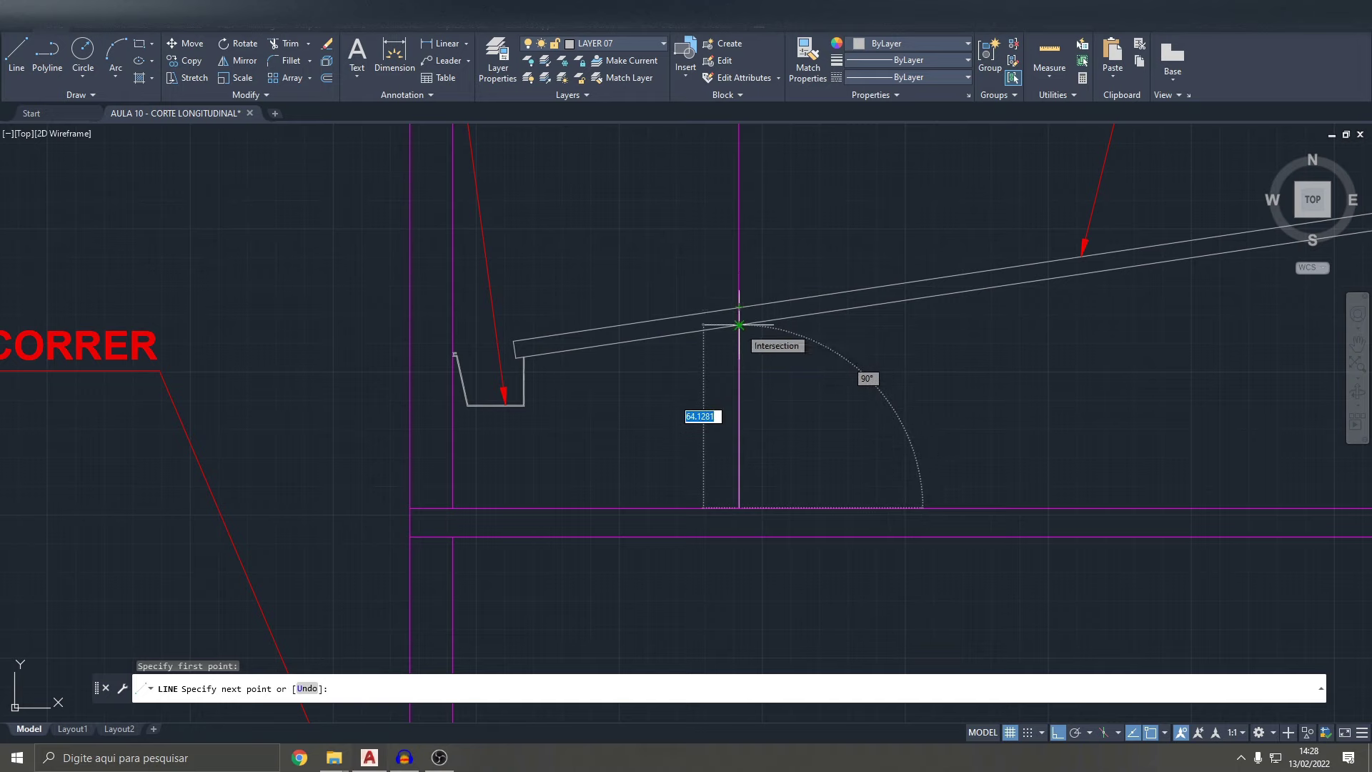
pyautogui.click(739, 325)
pyautogui.press('Escape')
pyautogui.scroll(-5, 735, 316)
pyautogui.moveTo(757, 269); pyautogui.dragTo(735, 306)
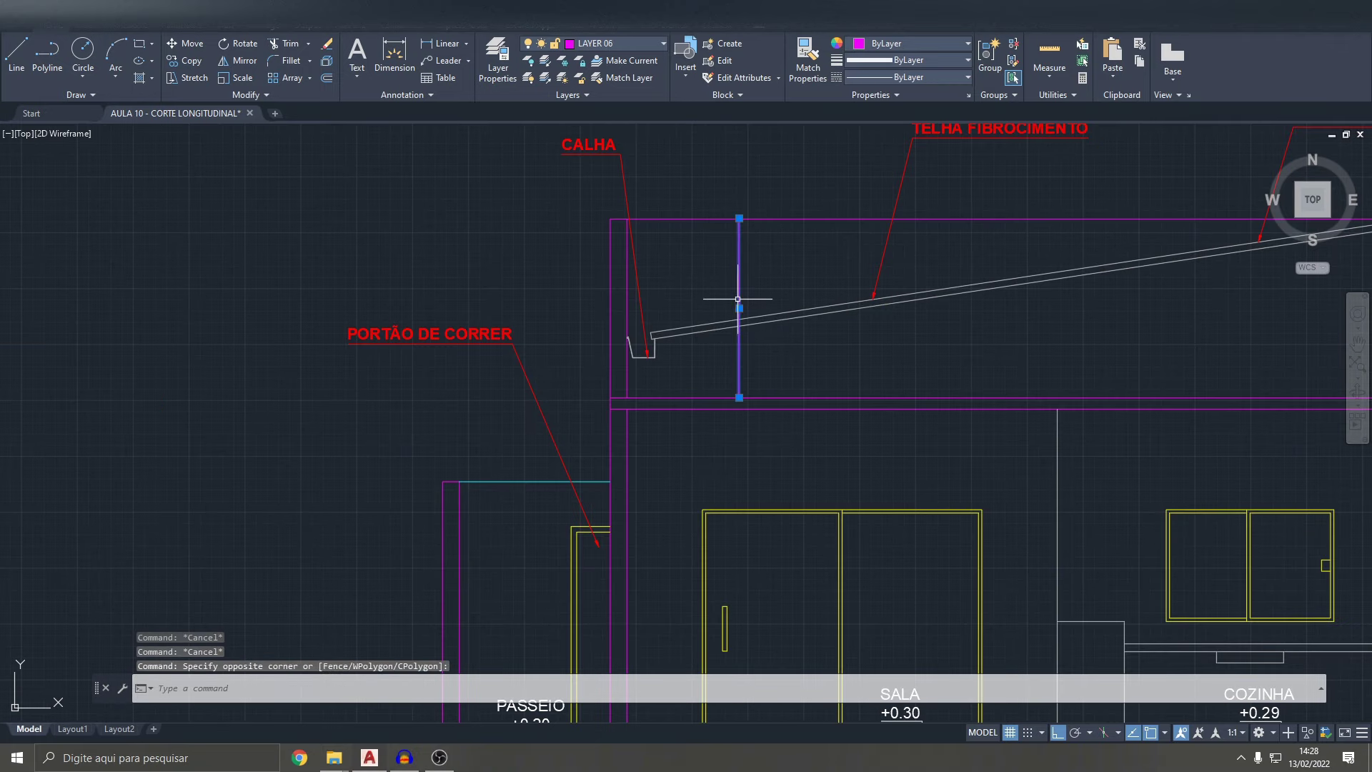
pyautogui.press('Delete')
pyautogui.scroll(-5, 909, 353)
pyautogui.scroll(3, 909, 353)
pyautogui.scroll(5, 1050, 315)
pyautogui.press('Escape')
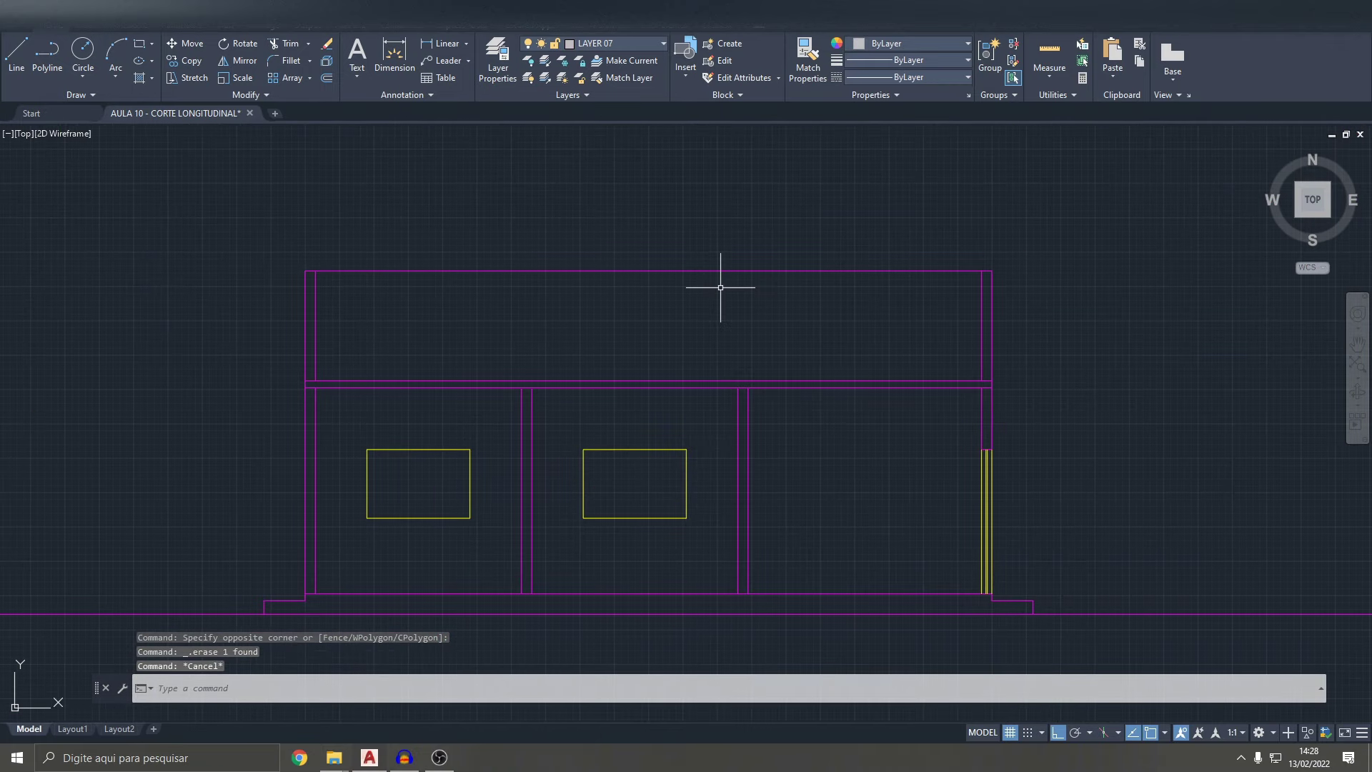
# - Offset a horizontal line upward as a parallel copy, then bring the wavy line into view
pyautogui.write('o')
pyautogui.press('Return')
pyautogui.write('5')
pyautogui.press('Return')
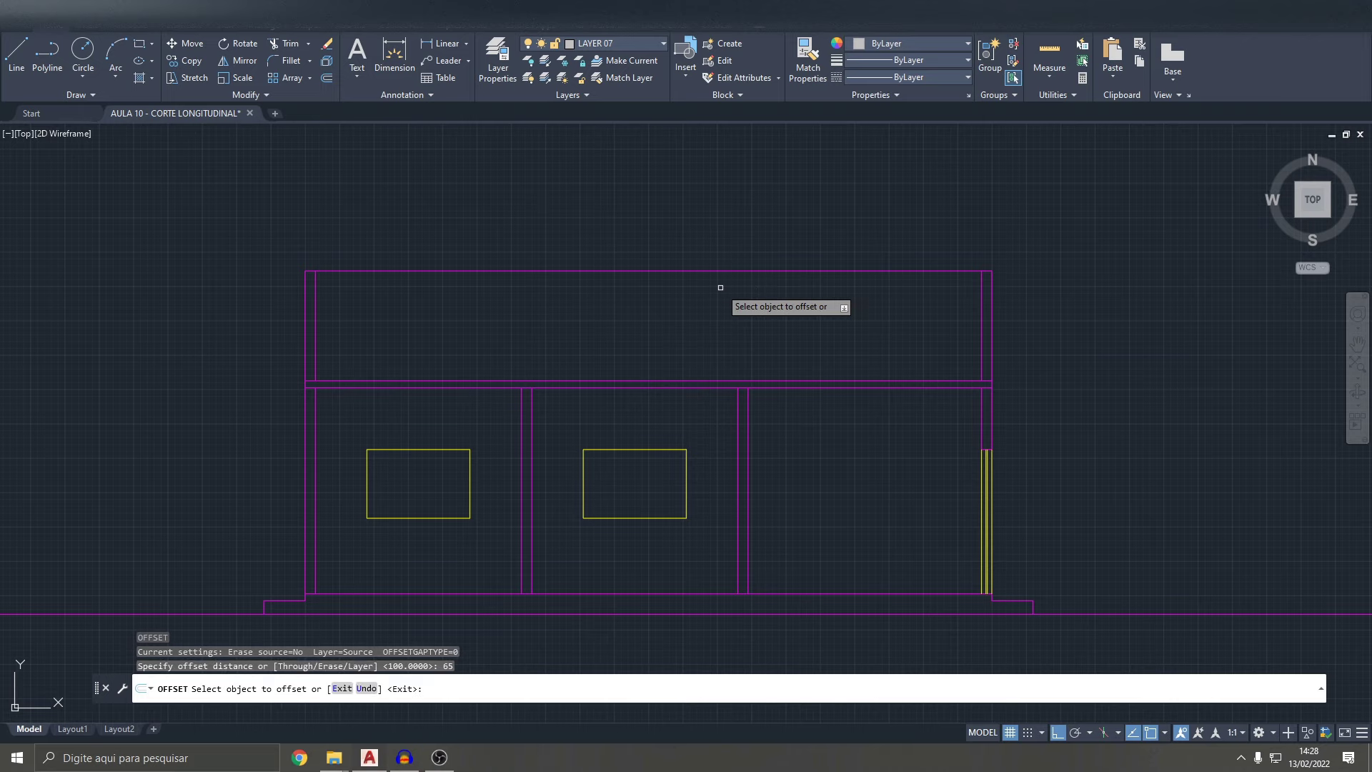
pyautogui.click(715, 385)
pyautogui.click(711, 331)
pyautogui.scroll(-5, 717, 357)
pyautogui.scroll(-3, 940, 386)
pyautogui.moveTo(717, 357)
pyautogui.mouseDown(button='middle')
pyautogui.moveTo(941, 386)
pyautogui.moveTo(998, 303)
pyautogui.mouseUp(button='middle')
pyautogui.scroll(5, 629, 364)
pyautogui.scroll(3, 658, 384)
pyautogui.press('Escape')
pyautogui.press('Escape')
# - Select the wavy line and attempt a property match from the white line, then cancel
pyautogui.click(657, 384)
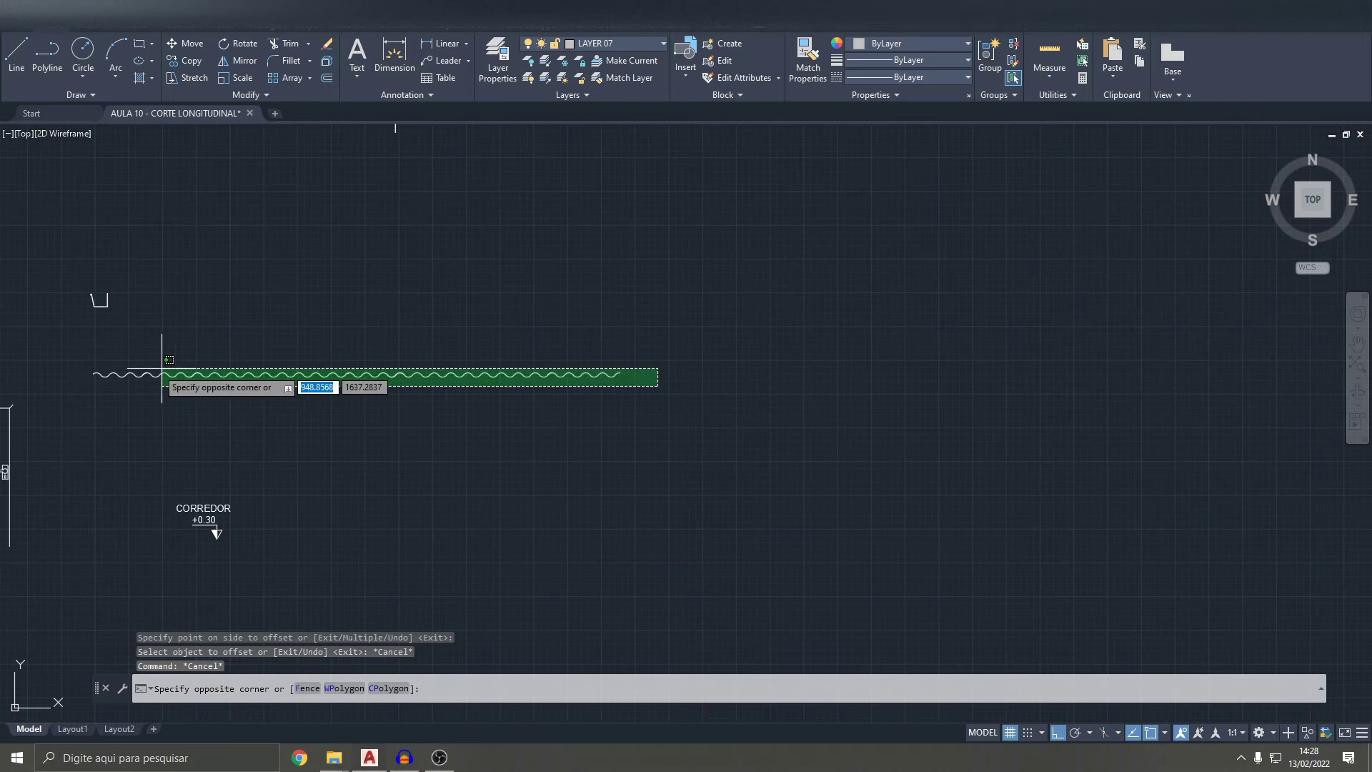
pyautogui.click(79, 359)
pyautogui.scroll(-2, 576, 379)
pyautogui.scroll(-4, 646, 348)
pyautogui.press('Escape')
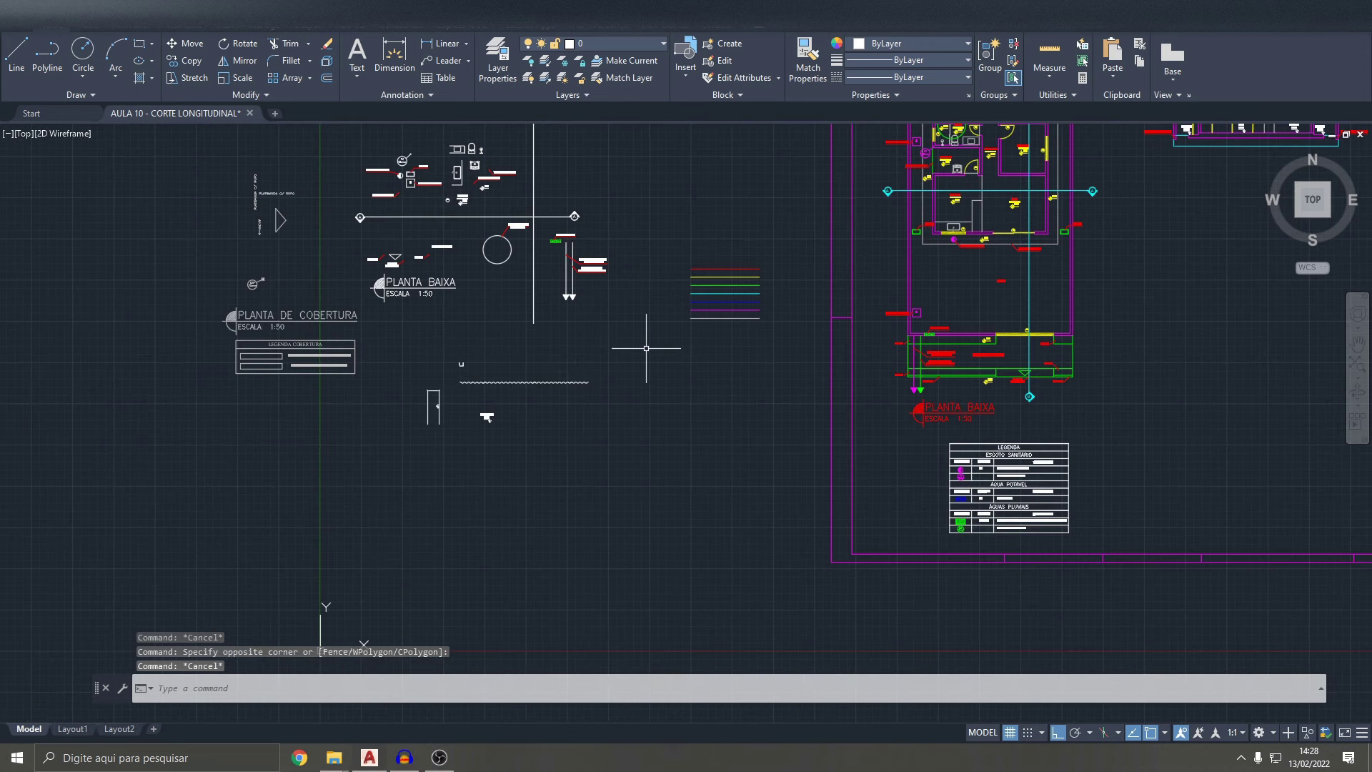
pyautogui.write('ma')
pyautogui.press('Return')
pyautogui.scroll(4, 795, 340)
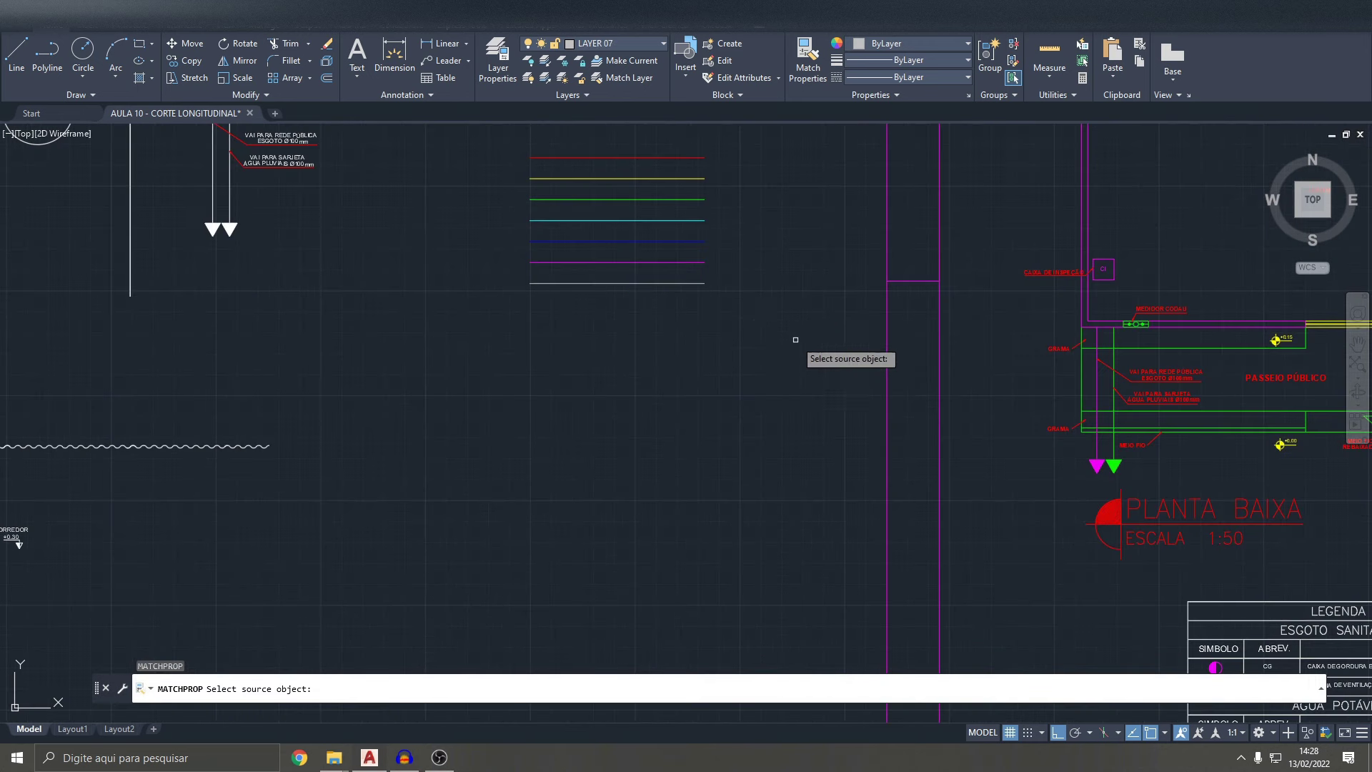
pyautogui.click(699, 290)
pyautogui.scroll(-4, 686, 307)
pyautogui.press('Escape')
# - Copy the wavy fibre-cement bar and paste the copy nearby
pyautogui.click(540, 377)
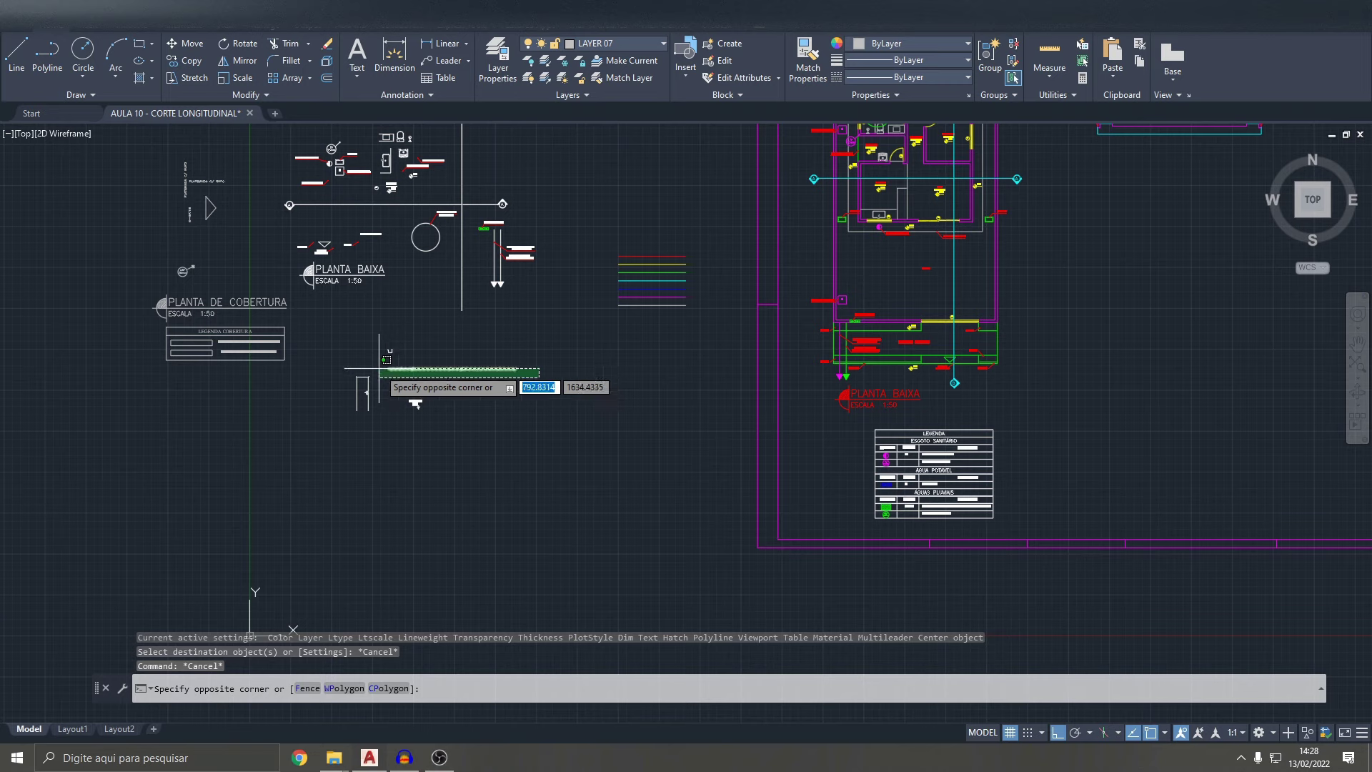
pyautogui.click(383, 368)
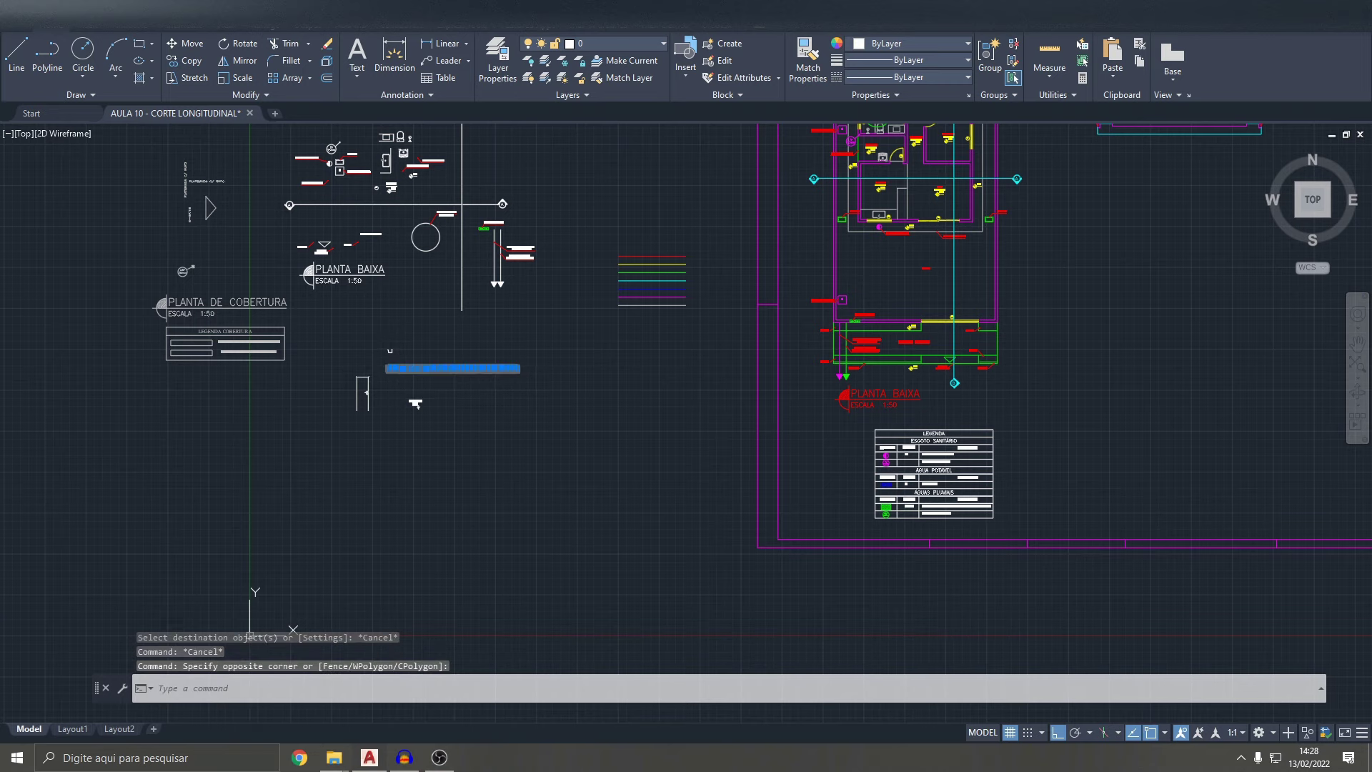
pyautogui.hotkey('ctrl', 'c')
pyautogui.hotkey('ctrl', 'v')
pyautogui.click(587, 340)
pyautogui.press('Escape')
pyautogui.press('Escape')
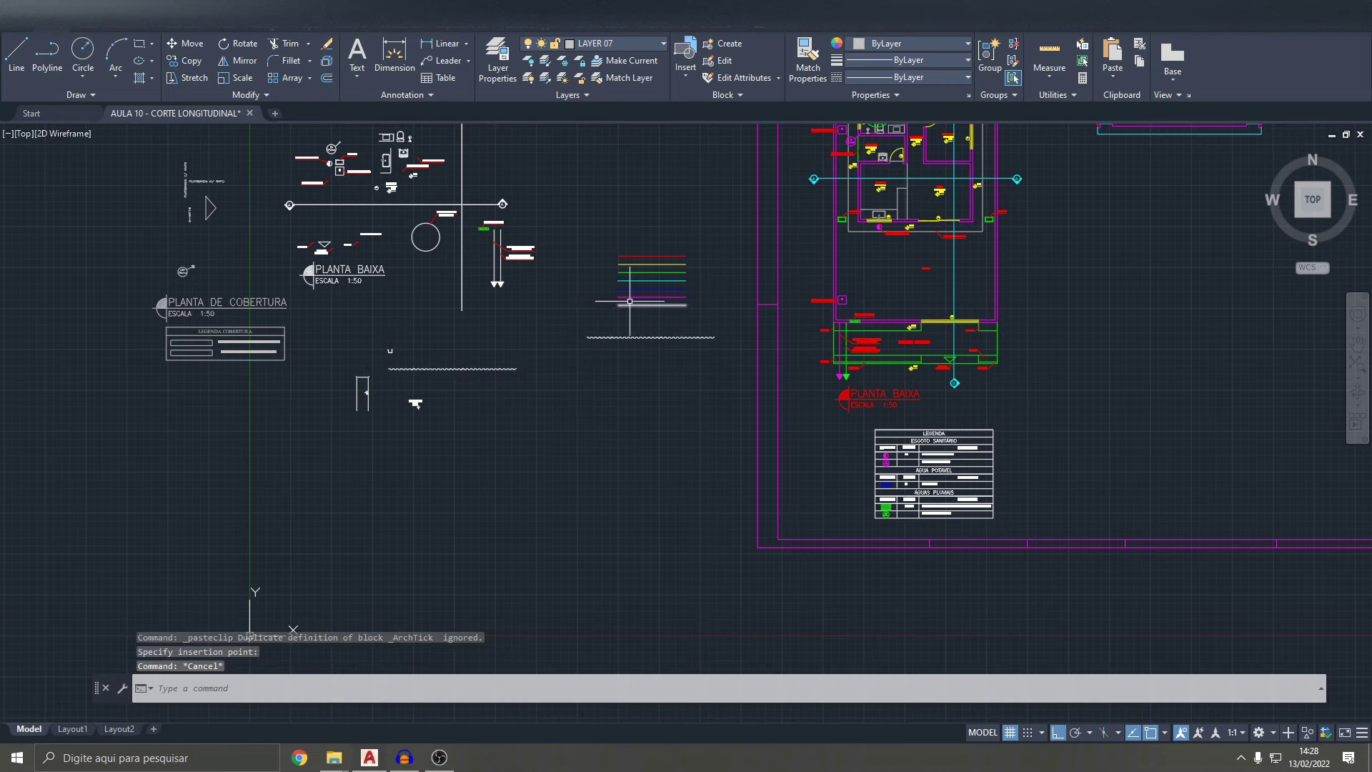
# - Apply the white line's properties to the pasted wavy bar
pyautogui.scroll(3, 641, 300)
pyautogui.press('Return')
pyautogui.click(646, 312)
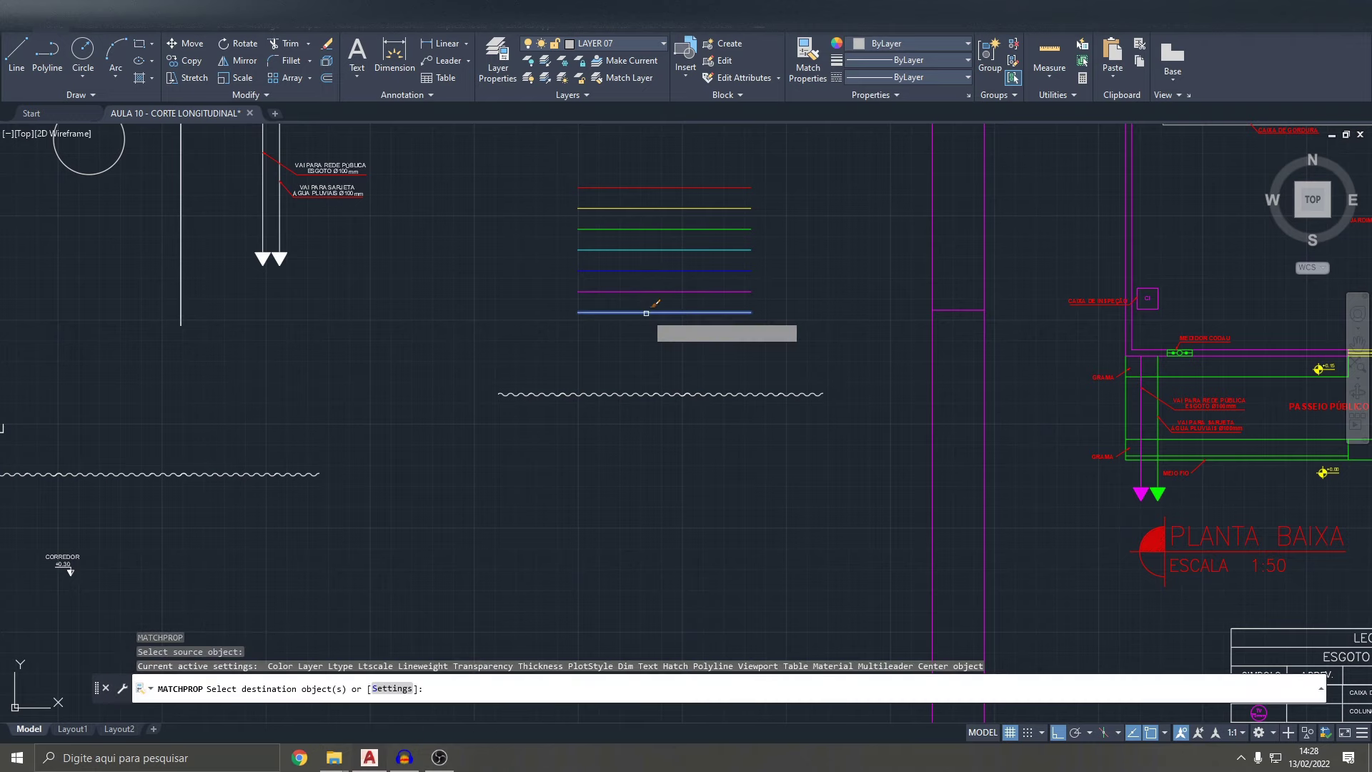
pyautogui.click(845, 426)
pyautogui.click(482, 379)
pyautogui.press('Escape')
# - Select the restyled wavy line and start moving it
pyautogui.click(864, 409)
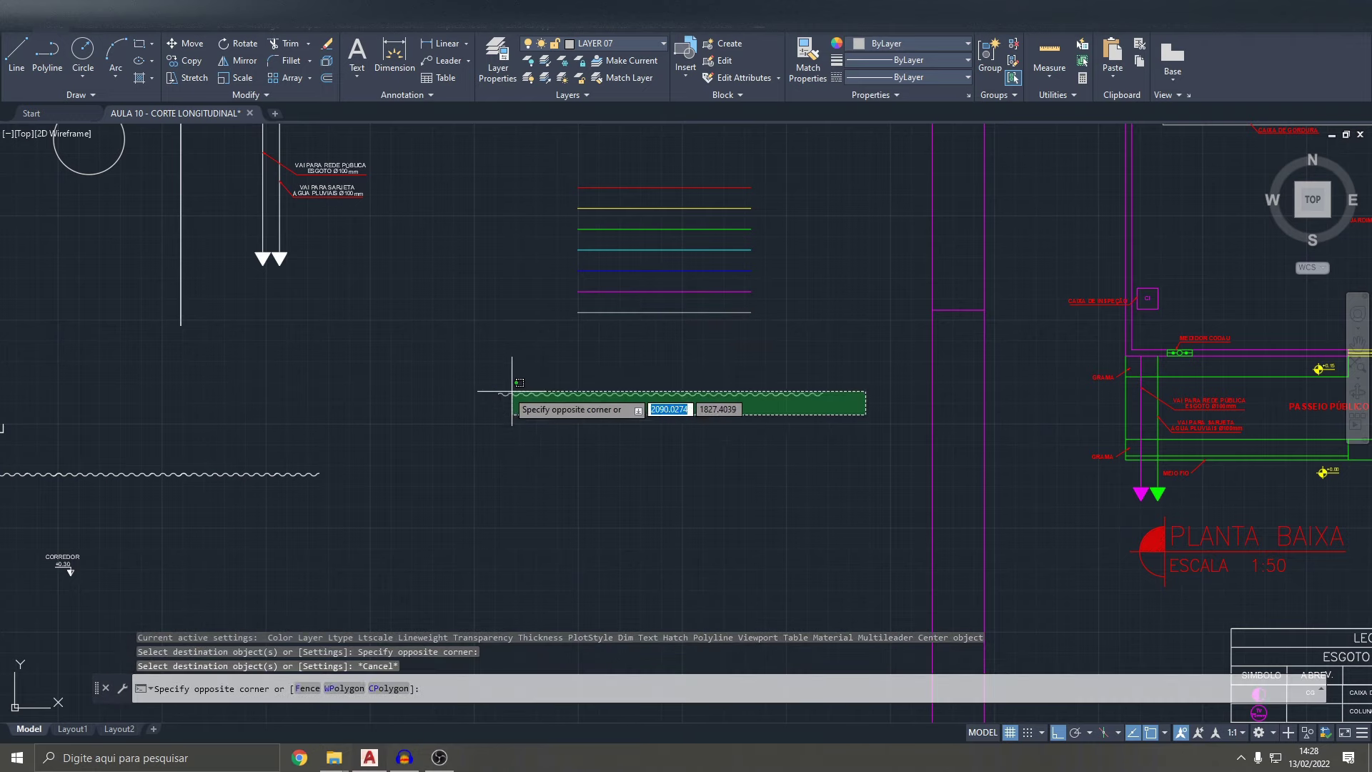
pyautogui.click(477, 376)
pyautogui.write('m')
pyautogui.press('Return')
pyautogui.scroll(4, 439, 357)
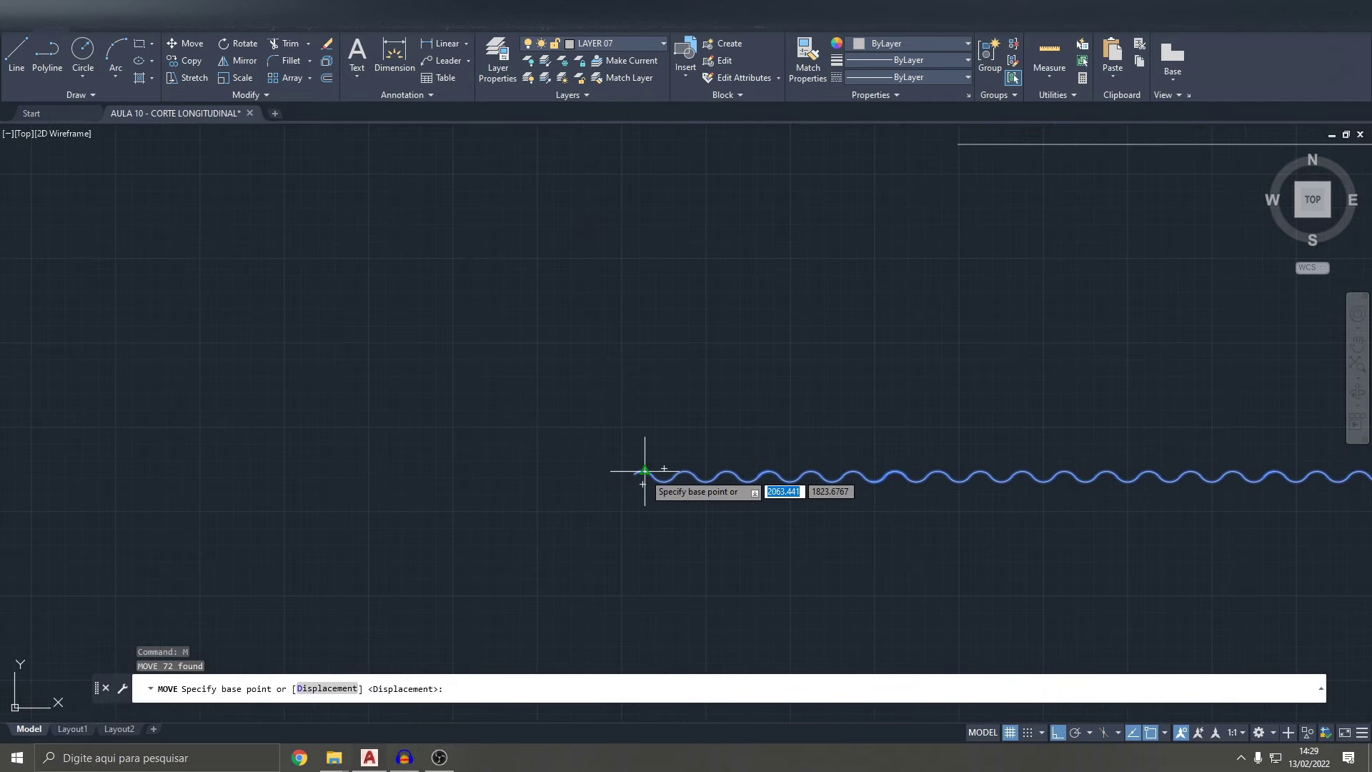
# - Move the wavy line by its left end onto the roof line intersection, with ortho off
pyautogui.click(645, 472)
pyautogui.scroll(-5, 715, 468)
pyautogui.scroll(2, 876, 393)
pyautogui.scroll(3, 762, 492)
pyautogui.scroll(2, 726, 501)
pyautogui.scroll(2, 692, 272)
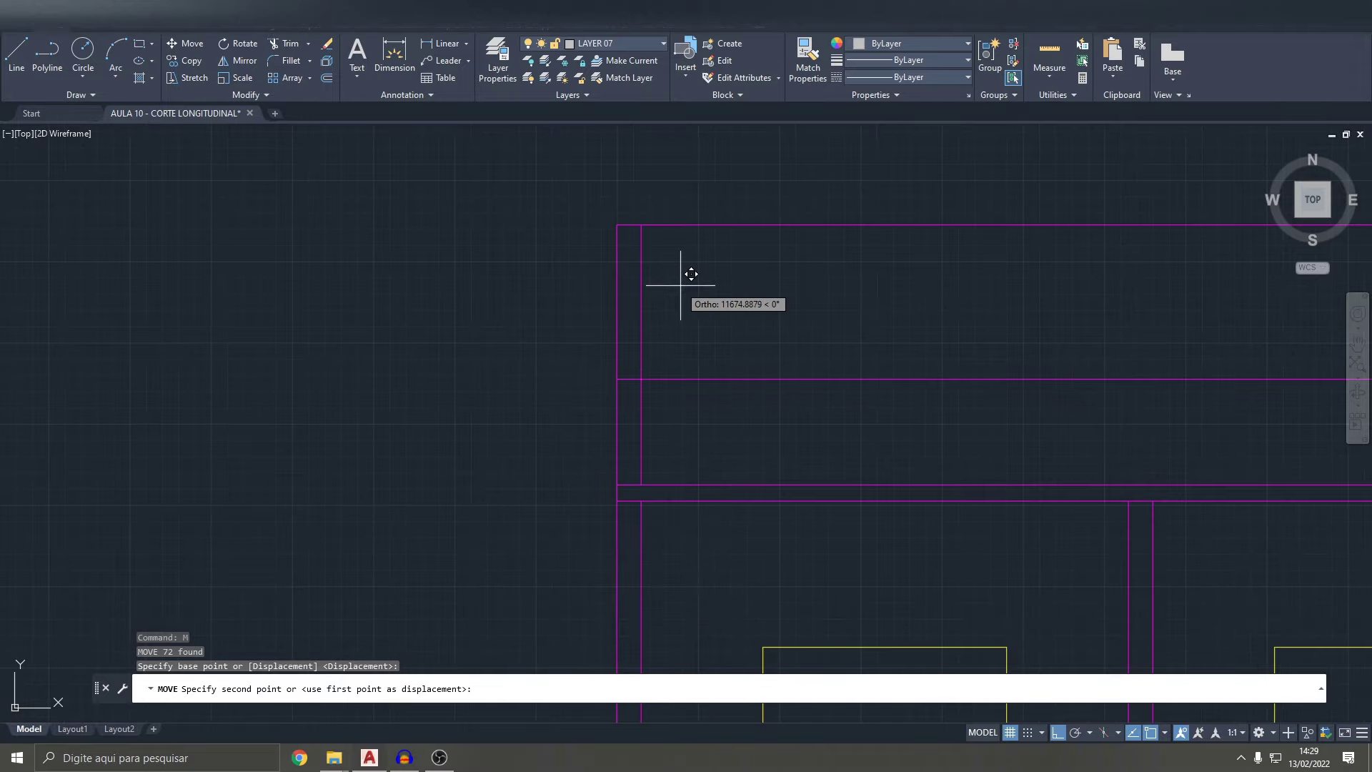
pyautogui.press('F8')
pyautogui.scroll(3, 693, 325)
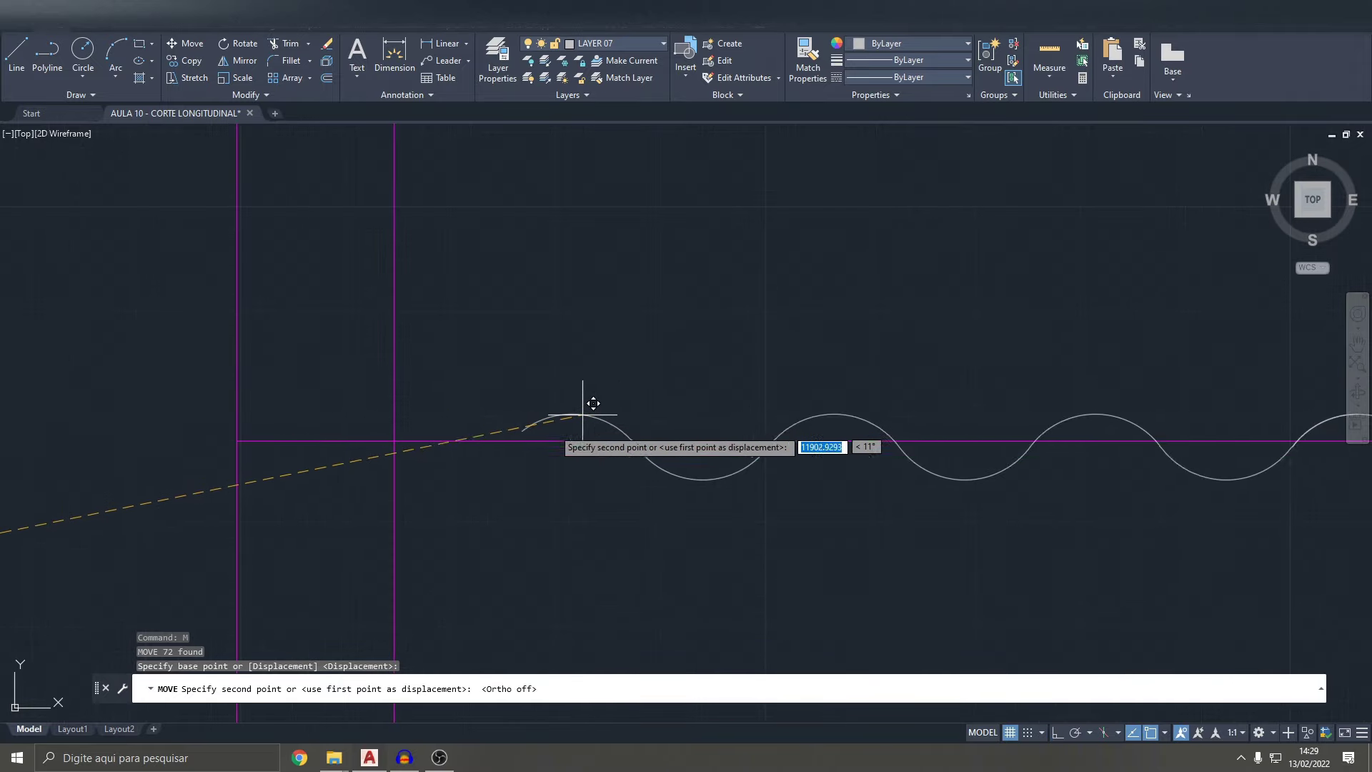
pyautogui.click(394, 439)
pyautogui.scroll(-5, 443, 440)
pyautogui.scroll(-2, 498, 443)
pyautogui.scroll(-1, 944, 431)
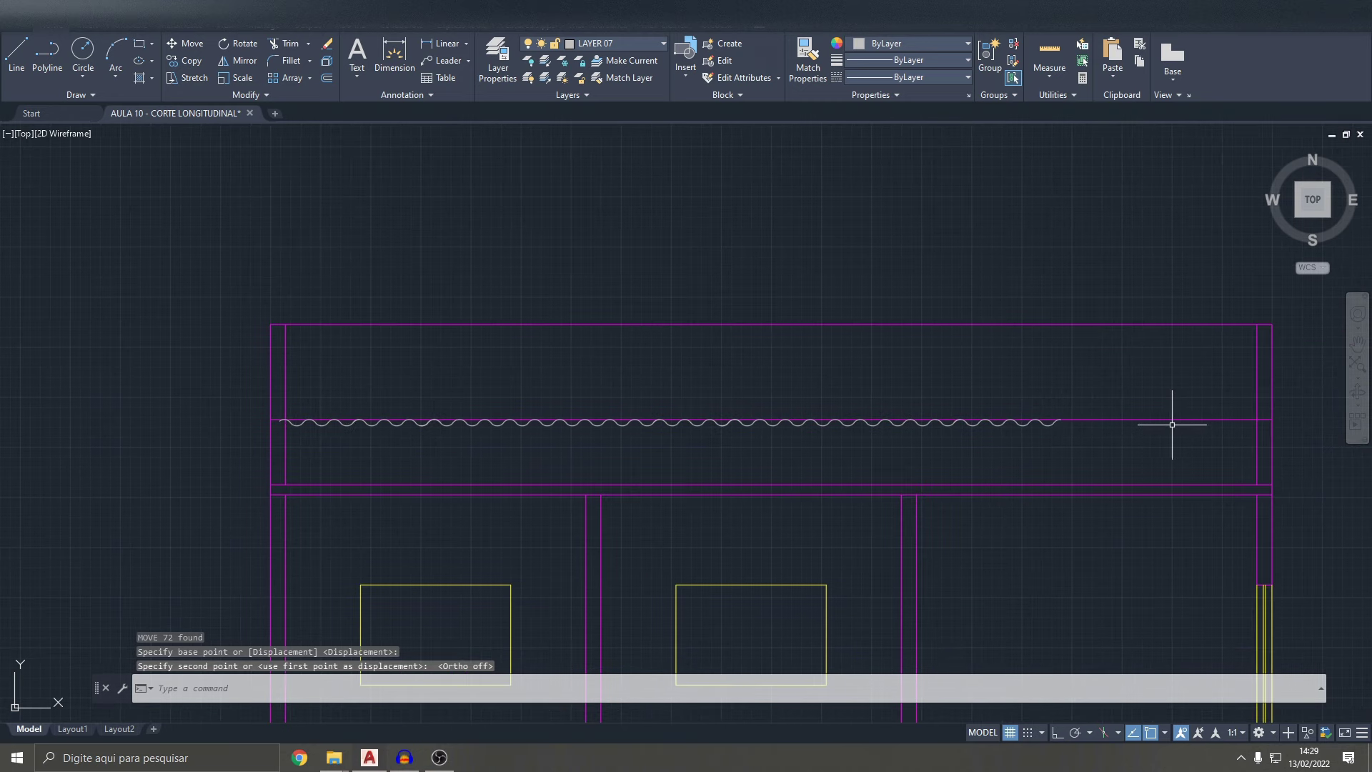
pyautogui.scroll(4, 290, 421)
# - Copy the wave from its left end to continue it along the roof line
pyautogui.click(260, 397)
pyautogui.scroll(-4, 458, 453)
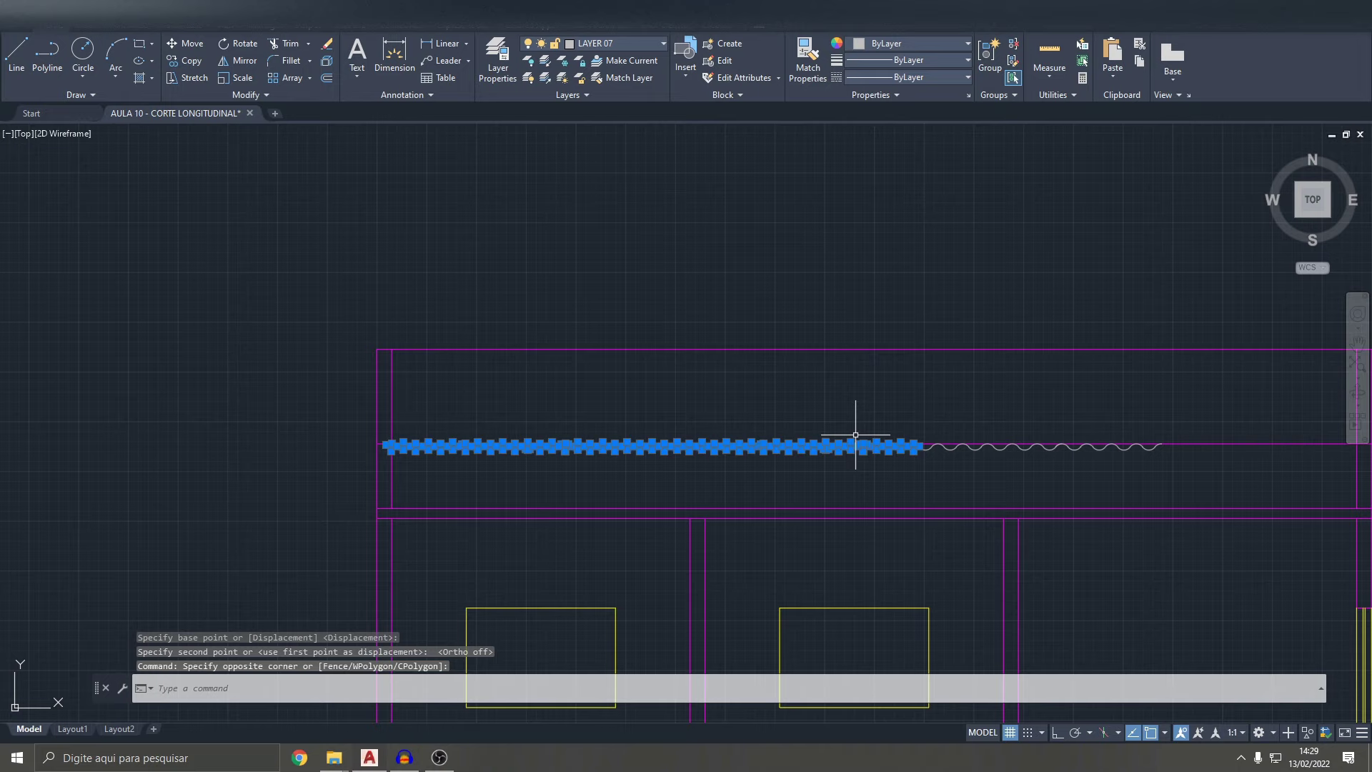
pyautogui.write('CP')
pyautogui.press('Return')
pyautogui.scroll(3, 1143, 447)
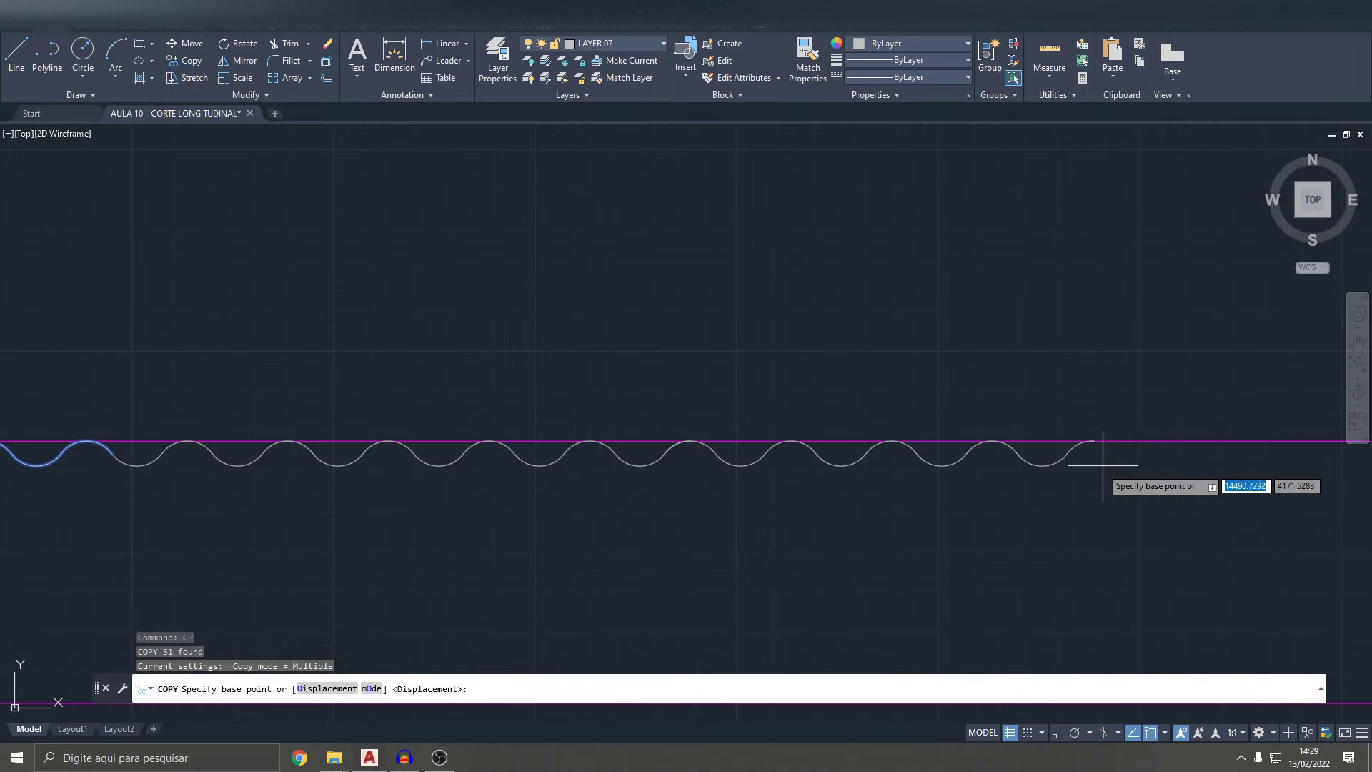
pyautogui.scroll(2, 1101, 428)
pyautogui.scroll(-5, 1119, 380)
pyautogui.scroll(2, 367, 392)
pyautogui.scroll(3, 362, 407)
pyautogui.click(355, 433)
pyautogui.scroll(-3, 357, 432)
pyautogui.scroll(-2, 621, 438)
pyautogui.scroll(2, 869, 386)
pyautogui.scroll(1, 866, 372)
pyautogui.scroll(5, 861, 363)
pyautogui.scroll(1, 856, 359)
pyautogui.click(852, 352)
pyautogui.scroll(-4, 854, 353)
pyautogui.scroll(1, 929, 390)
pyautogui.scroll(2, 858, 377)
pyautogui.press('Escape')
# - Erase the extra magenta line and fence-trim the wave's left end at the wall
pyautogui.click(935, 340)
pyautogui.press('Delete')
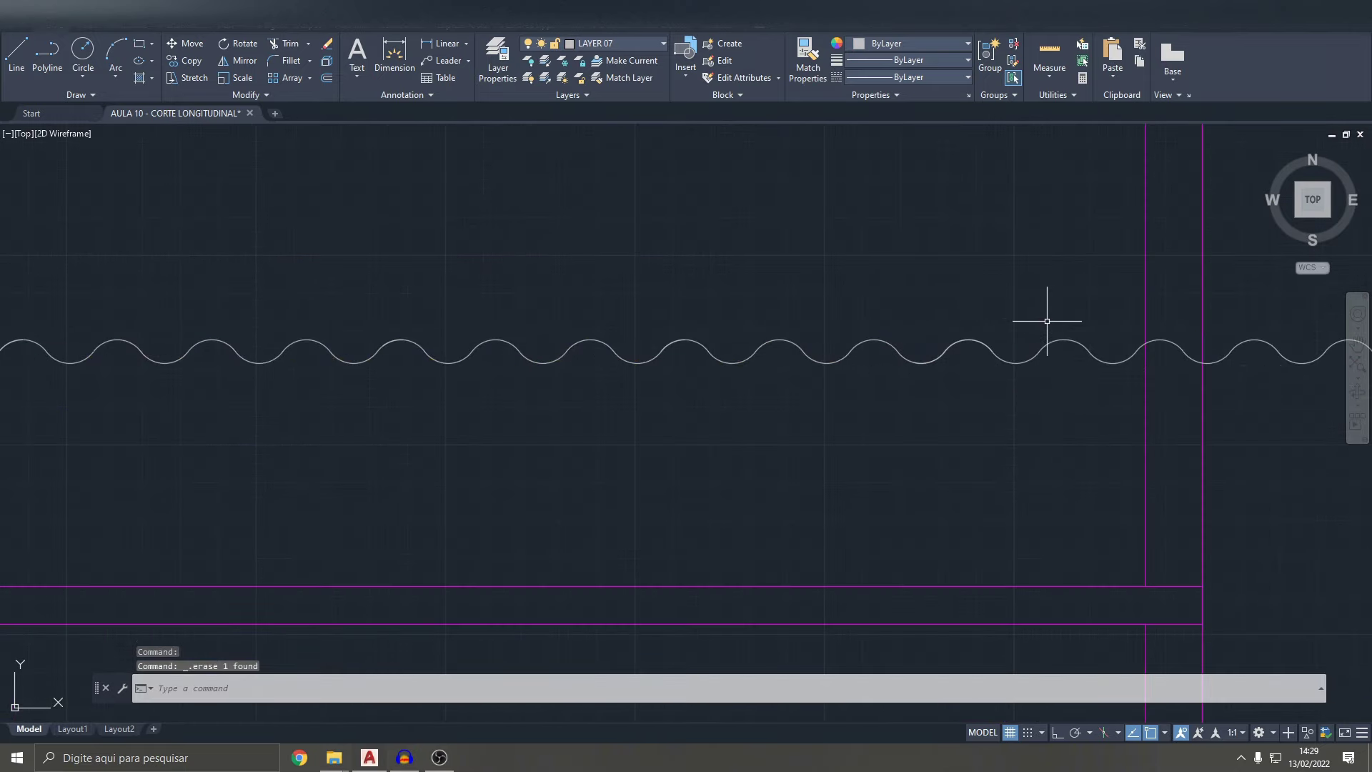
pyautogui.write('tr')
pyautogui.press('space')
pyautogui.scroll(3, 1255, 373)
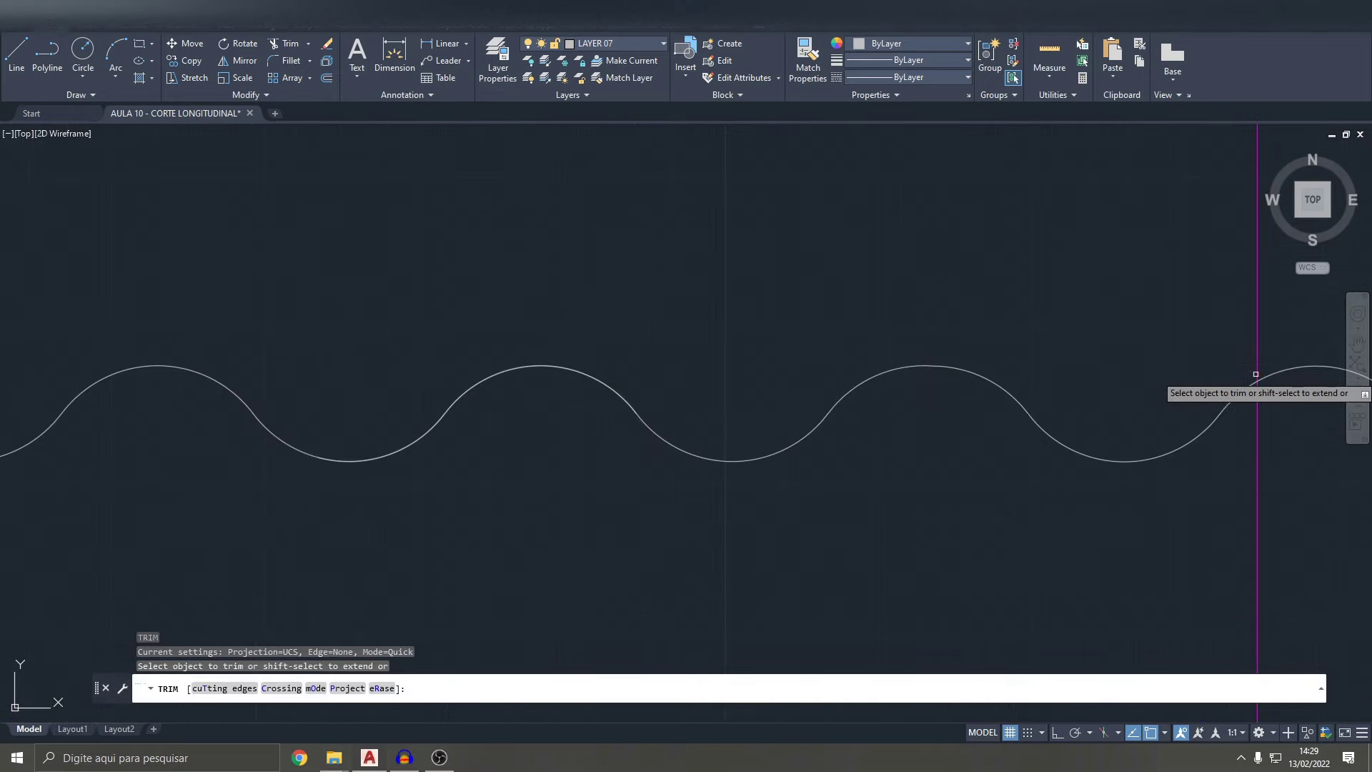
pyautogui.click(1254, 379)
pyautogui.scroll(-3, 1236, 413)
pyautogui.scroll(-3, 374, 419)
pyautogui.scroll(3, 416, 441)
pyautogui.click(425, 448)
pyautogui.click(425, 568)
pyautogui.press('Return')
pyautogui.scroll(-3, 527, 497)
pyautogui.scroll(2, 527, 497)
pyautogui.press('Escape')
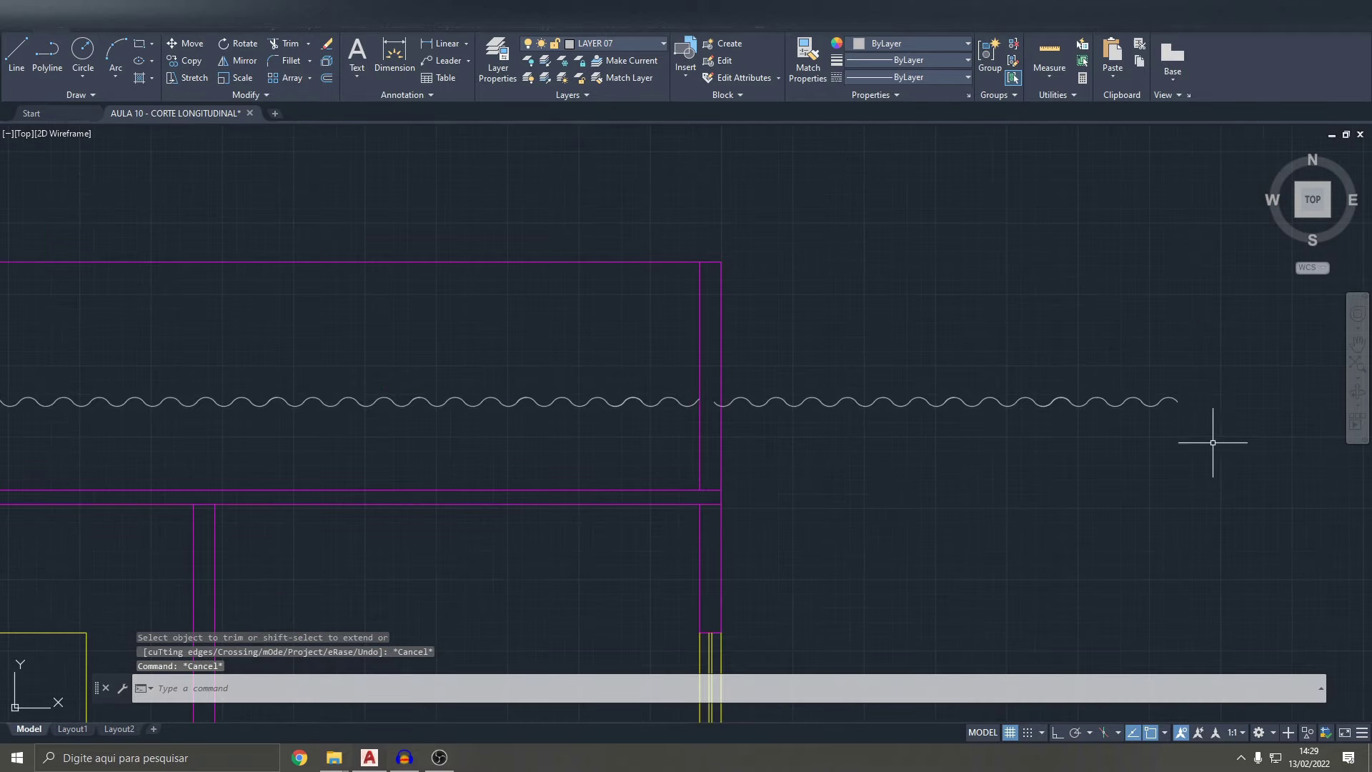
# - Erase the short wave stub sticking out past the right wall
pyautogui.click(1244, 435)
pyautogui.press('Escape')
pyautogui.scroll(5, 715, 400)
pyautogui.click(786, 359)
pyautogui.press('Delete')
pyautogui.press('Escape')
pyautogui.press('Escape')
pyautogui.scroll(-10, 815, 363)
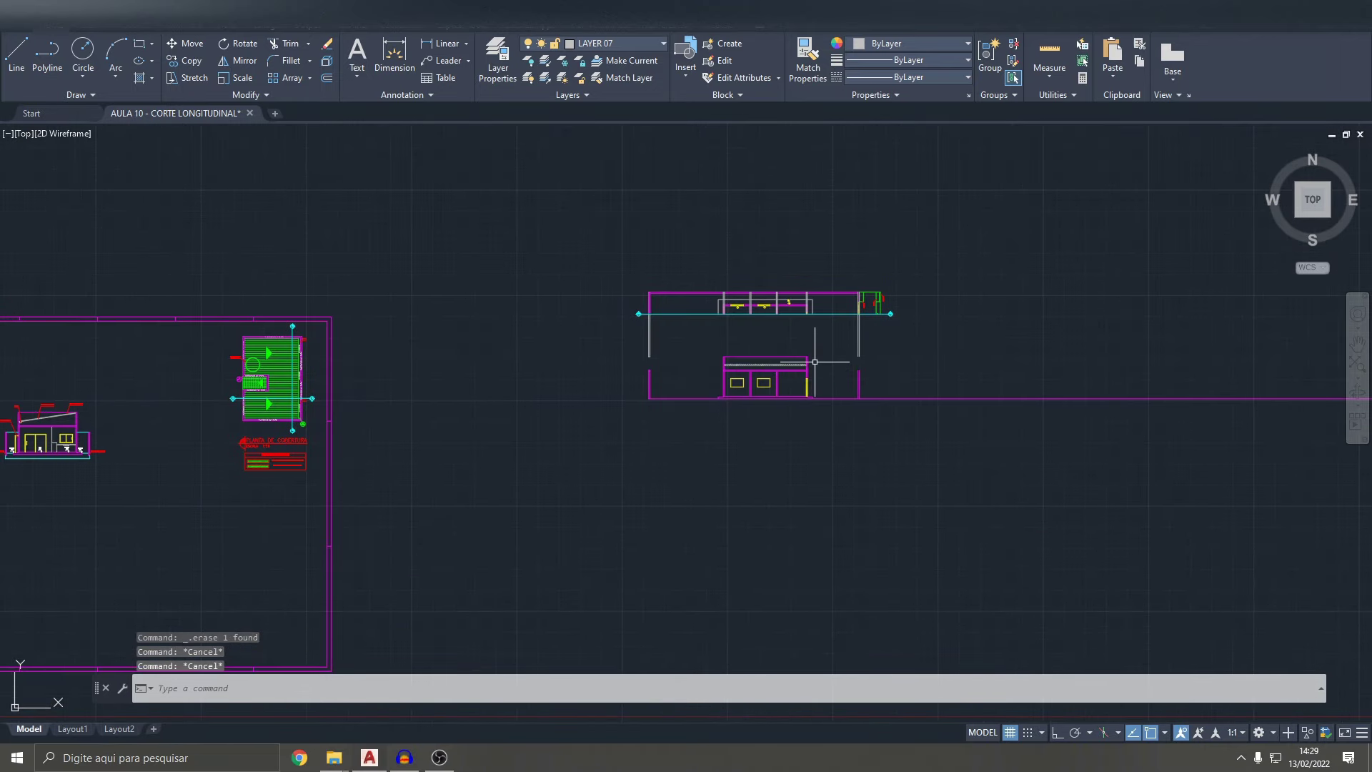
# - Paste a copy of the existing TELHA FIBROCIMENTO label above the roof wave
pyautogui.scroll(4, 764, 355)
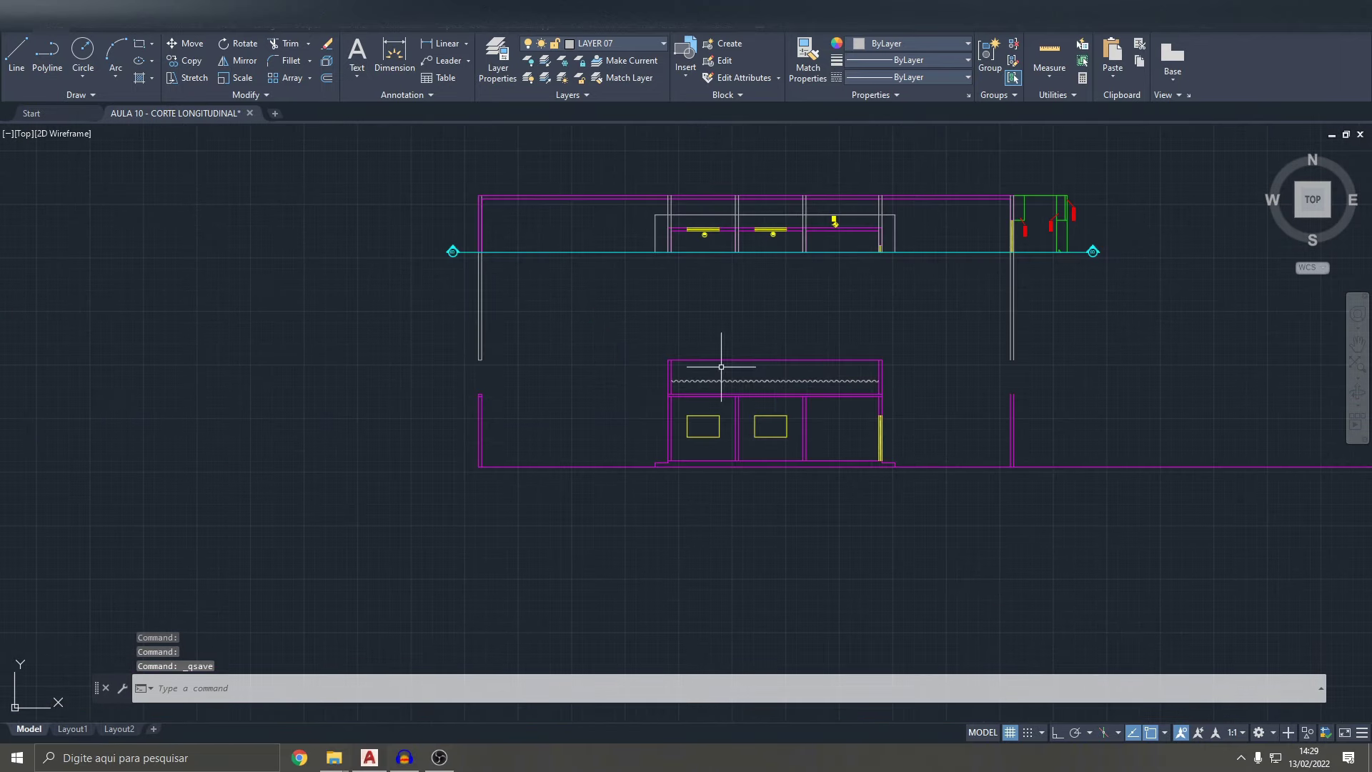
pyautogui.scroll(6, 729, 374)
pyautogui.scroll(-4, 765, 407)
pyautogui.scroll(2, 665, 429)
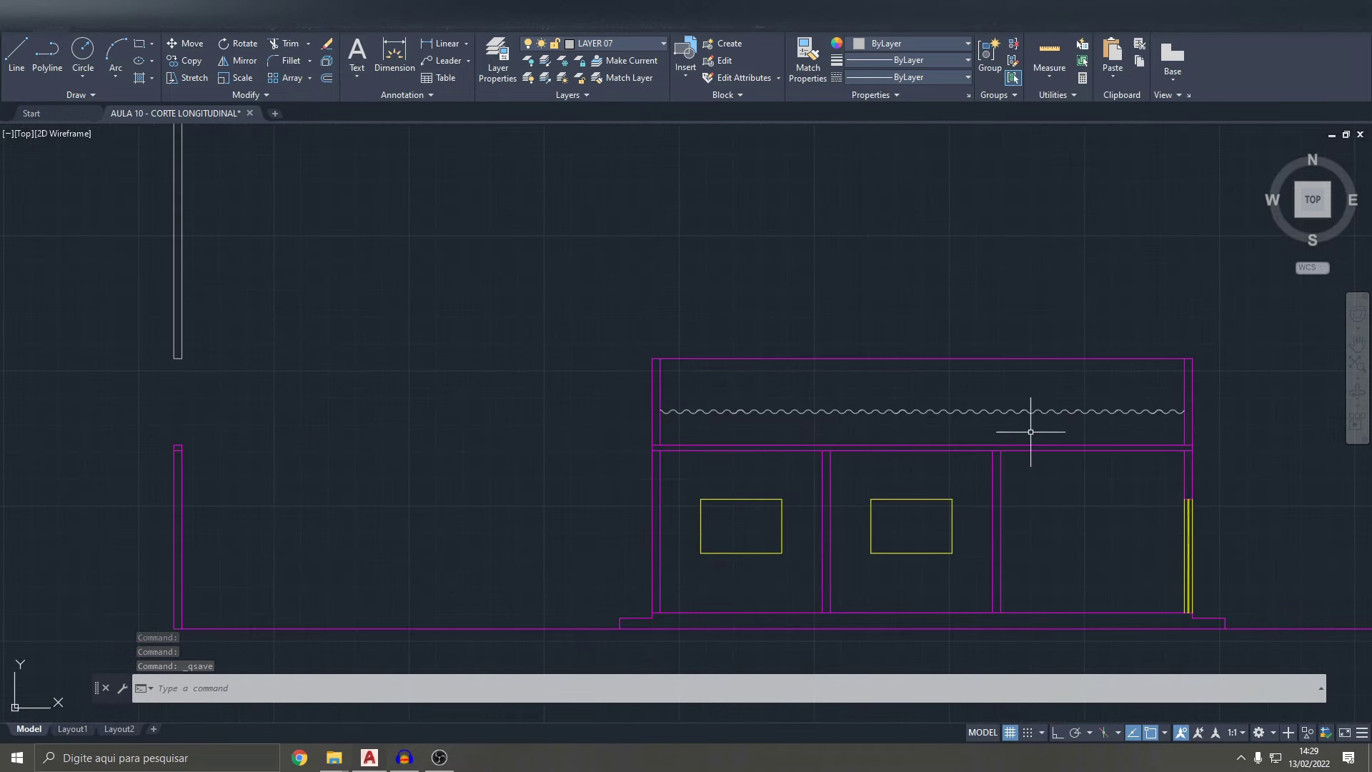
pyautogui.moveTo(1200, 424); pyautogui.dragTo(840, 446, button='middle')
pyautogui.scroll(-6, 690, 420)
pyautogui.moveTo(690, 421); pyautogui.dragTo(1072, 314, button='middle')
pyautogui.scroll(4, 643, 358)
pyautogui.moveTo(822, 257); pyautogui.dragTo(856, 272, button='middle')
pyautogui.scroll(4, 856, 272)
pyautogui.click(766, 300)
pyautogui.hotkey('ctrl', 'v')
pyautogui.scroll(-5, 843, 317)
pyautogui.moveTo(919, 368)
pyautogui.mouseDown(button='middle')
pyautogui.moveTo(1179, 373)
pyautogui.moveTo(873, 362)
pyautogui.mouseUp(button='middle')
pyautogui.scroll(6, 873, 362)
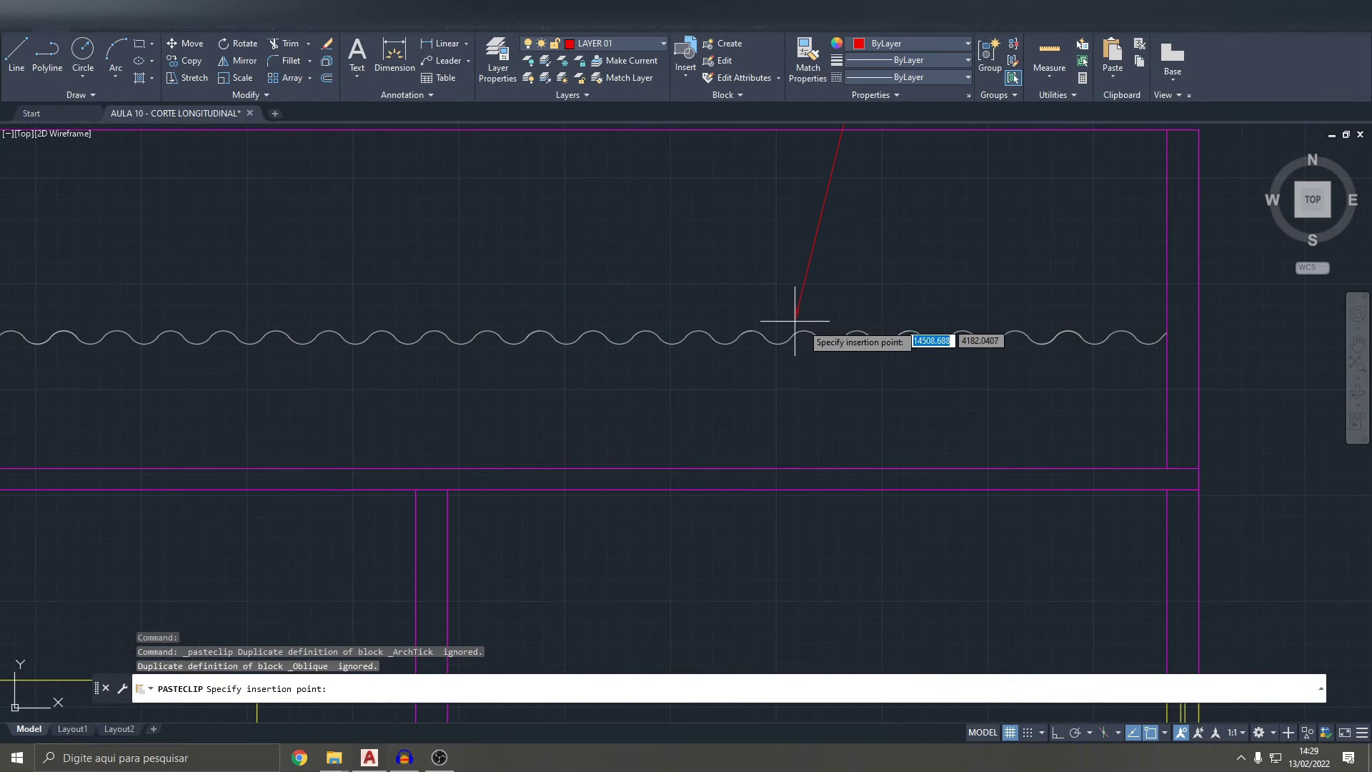
pyautogui.press('Escape')
# - Paste a second TELHA FIBROCIMENTO label above the roof
pyautogui.scroll(-4, 803, 319)
pyautogui.click(857, 318)
pyautogui.click(804, 282)
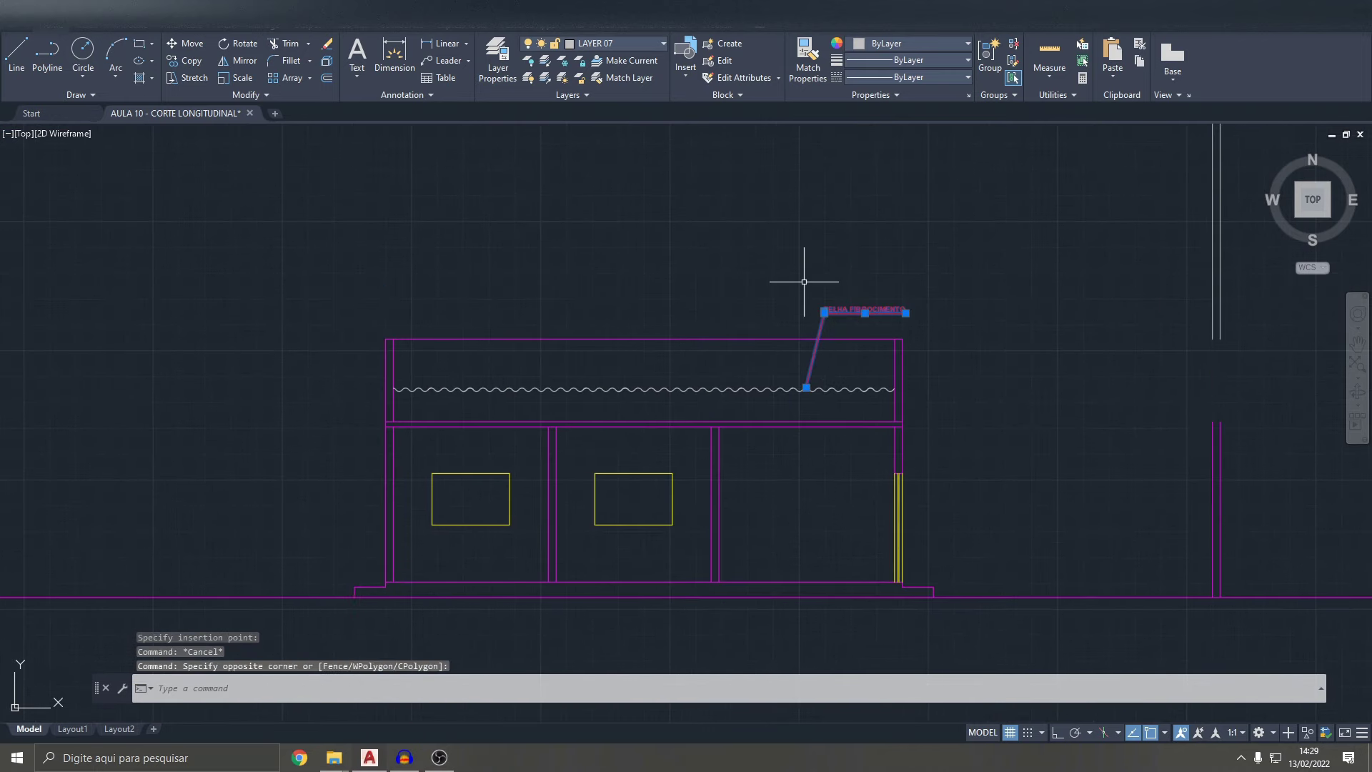
pyautogui.hotkey('ctrl', 'v')
pyautogui.scroll(4, 563, 361)
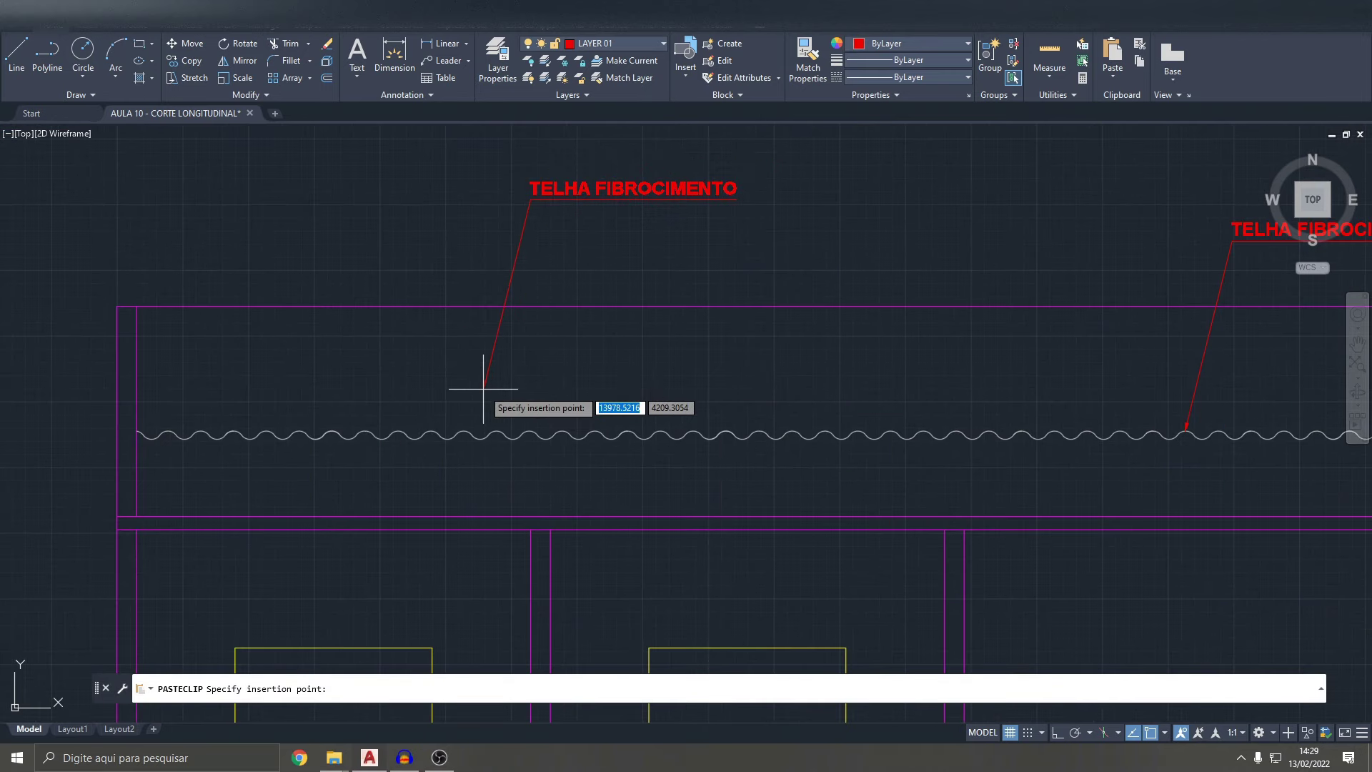
pyautogui.press('Escape')
pyautogui.scroll(5, 489, 368)
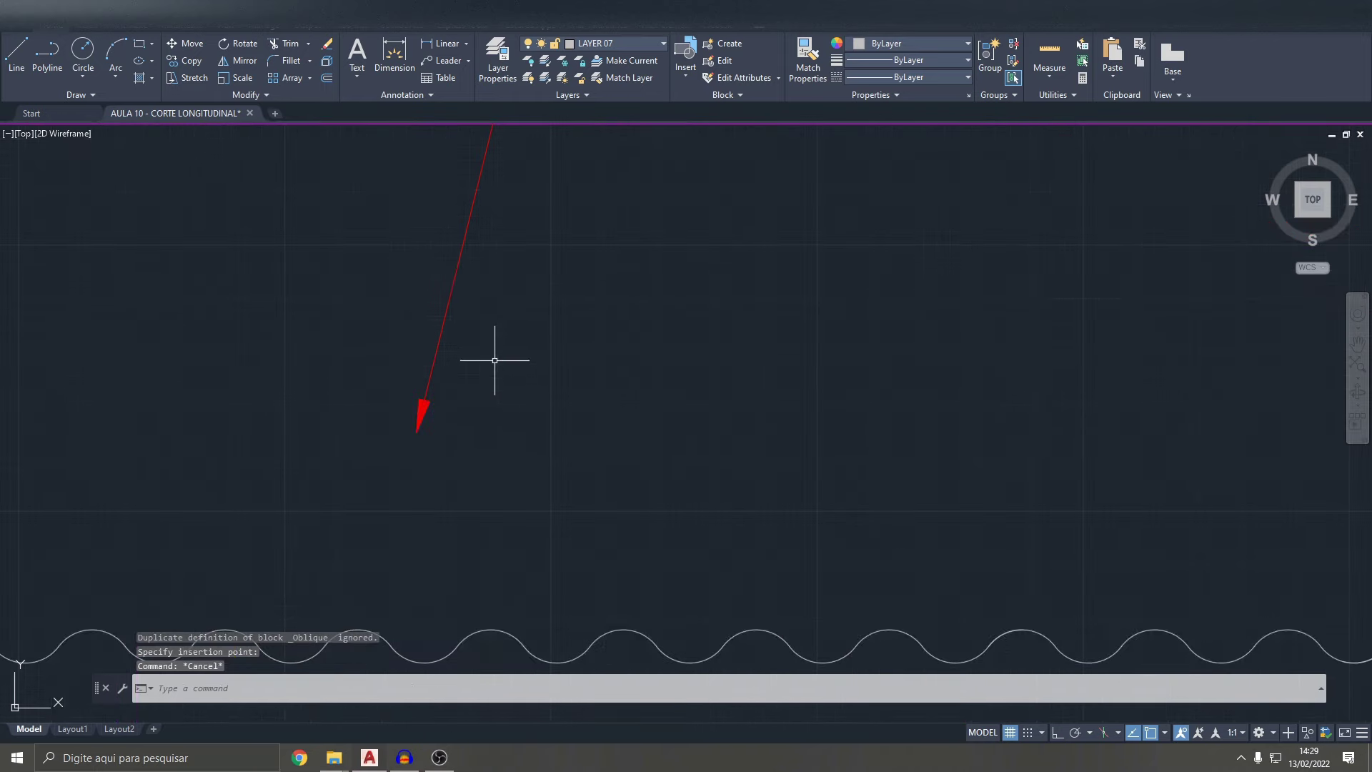
# - Stretch the new label's leader arrow tip down onto the roof wave
pyautogui.click(493, 365)
pyautogui.click(430, 371)
pyautogui.click(408, 452)
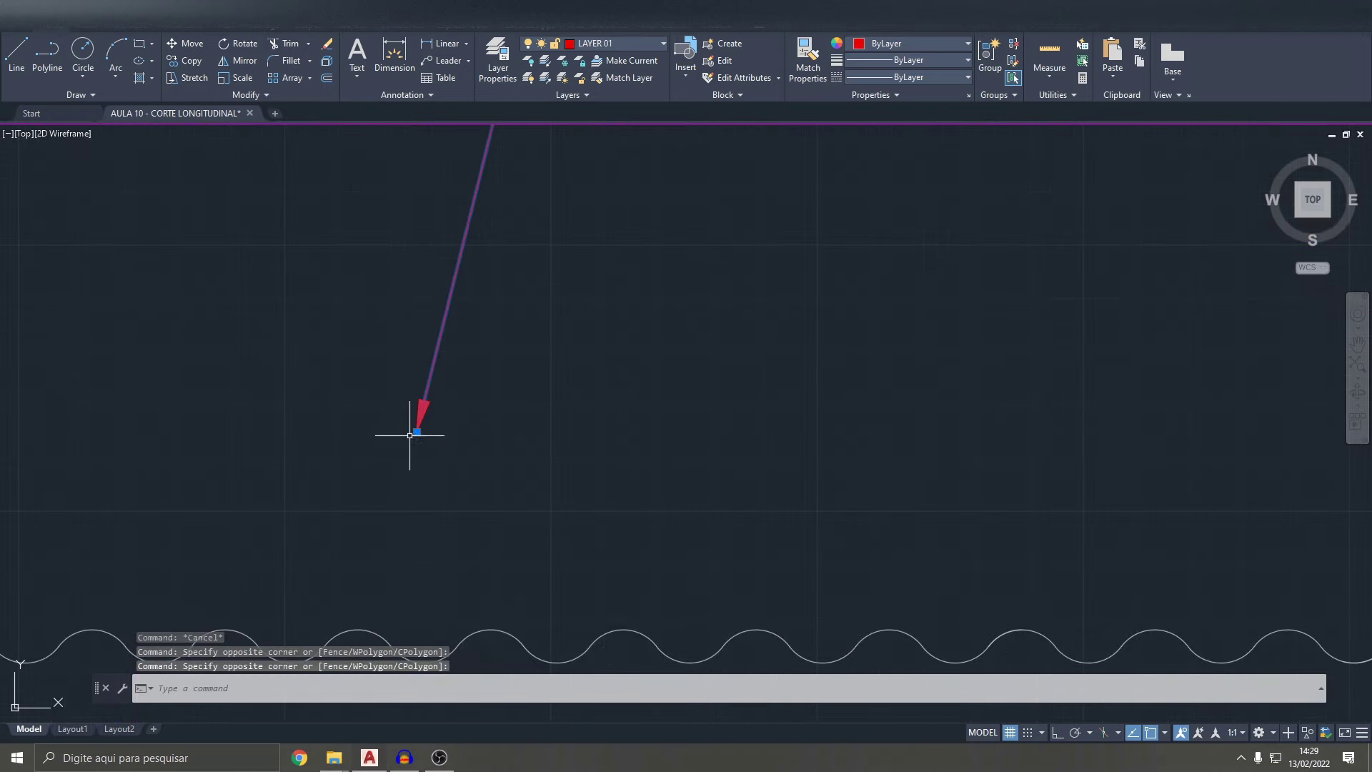
pyautogui.scroll(-9, 376, 595)
pyautogui.scroll(6, 383, 567)
pyautogui.click(414, 552)
pyautogui.press('Escape')
pyautogui.scroll(-6, 500, 503)
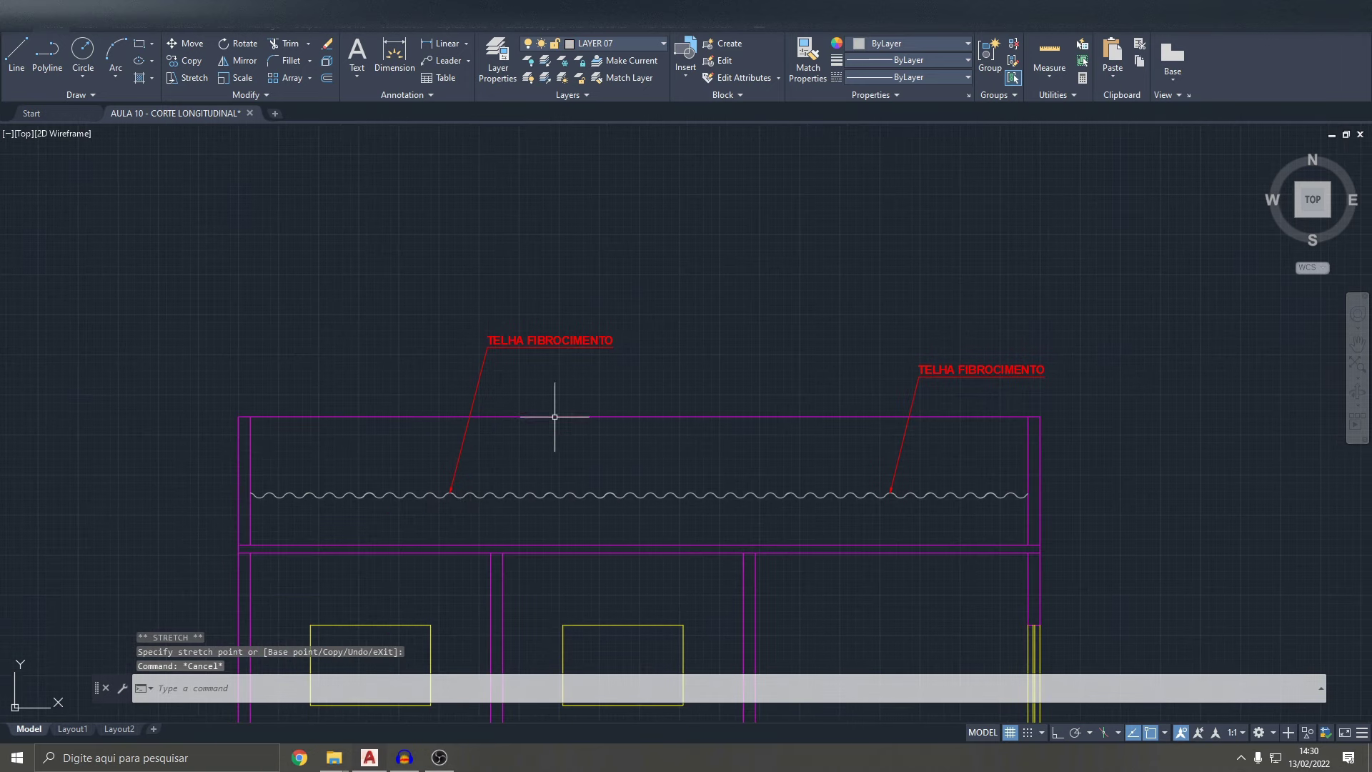
pyautogui.scroll(-5, 555, 414)
pyautogui.press('Escape')
pyautogui.press('Escape')
# - Save the drawing with the labelled section in view
pyautogui.moveTo(671, 410); pyautogui.dragTo(682, 290, button='middle')
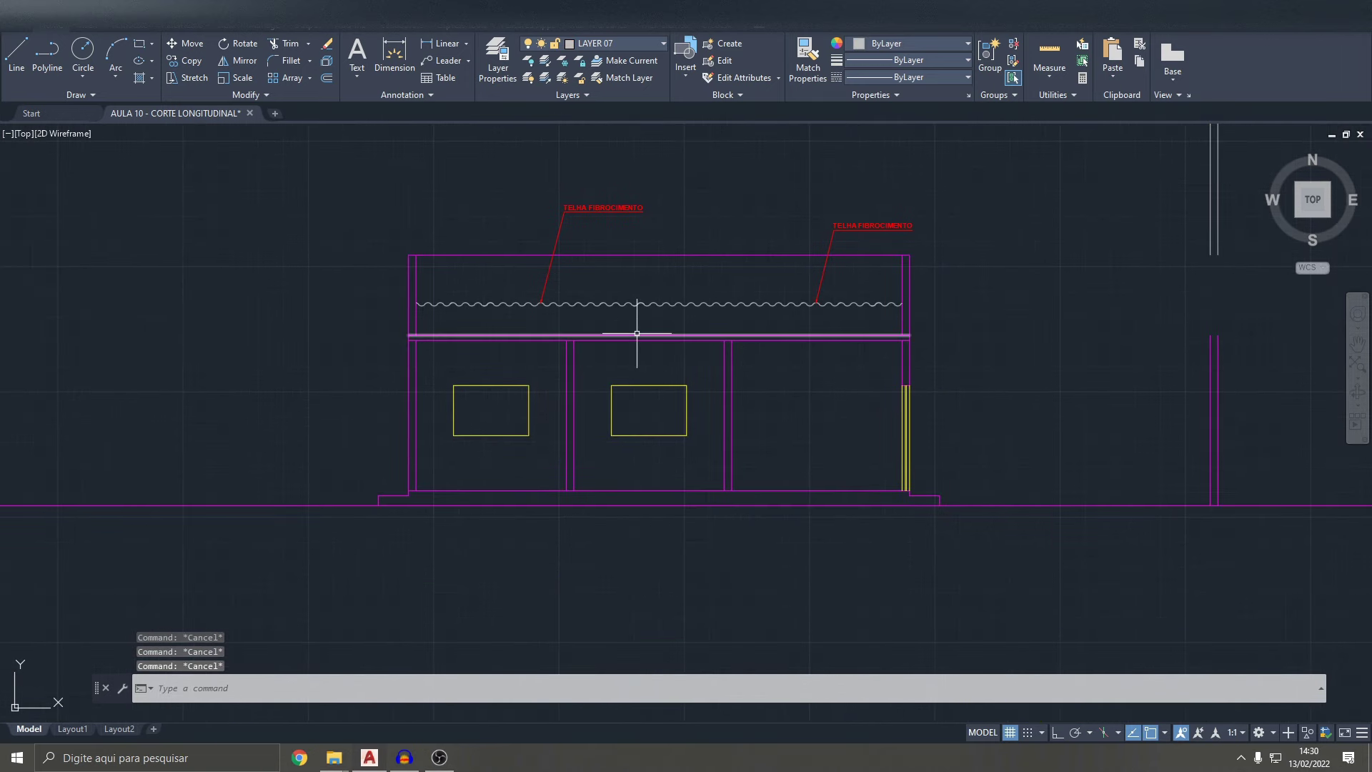
pyautogui.scroll(-2, 637, 333)
pyautogui.hotkey('ctrl', 's')
pyautogui.scroll(-4, 637, 333)
pyautogui.scroll(2, 643, 337)
pyautogui.scroll(-2, 643, 337)
pyautogui.moveTo(211, 382); pyautogui.dragTo(808, 408, button='middle')
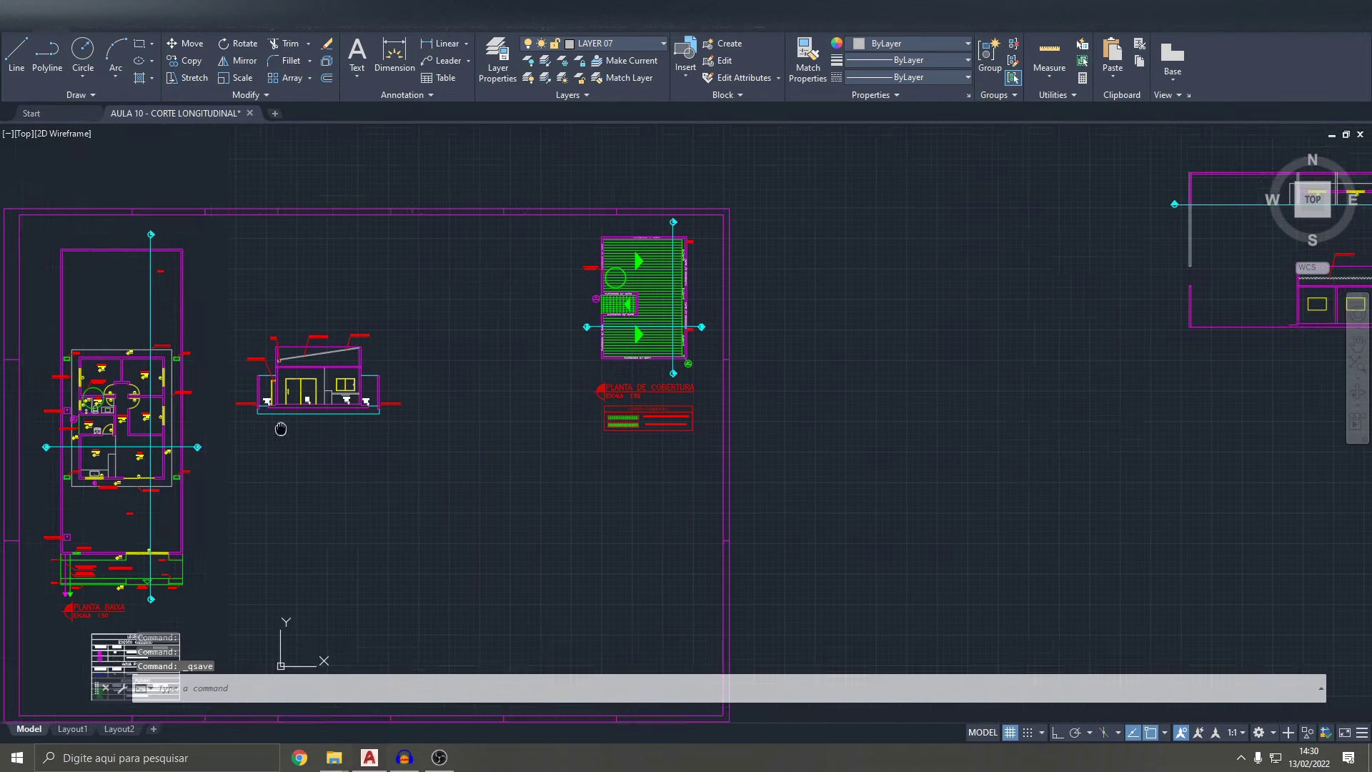
# - Crossing-select the yellow window frame in the floor plan
pyautogui.scroll(5, 362, 390)
pyautogui.scroll(3, 348, 503)
pyautogui.scroll(-3, 342, 533)
pyautogui.moveTo(344, 541); pyautogui.dragTo(50, 342)
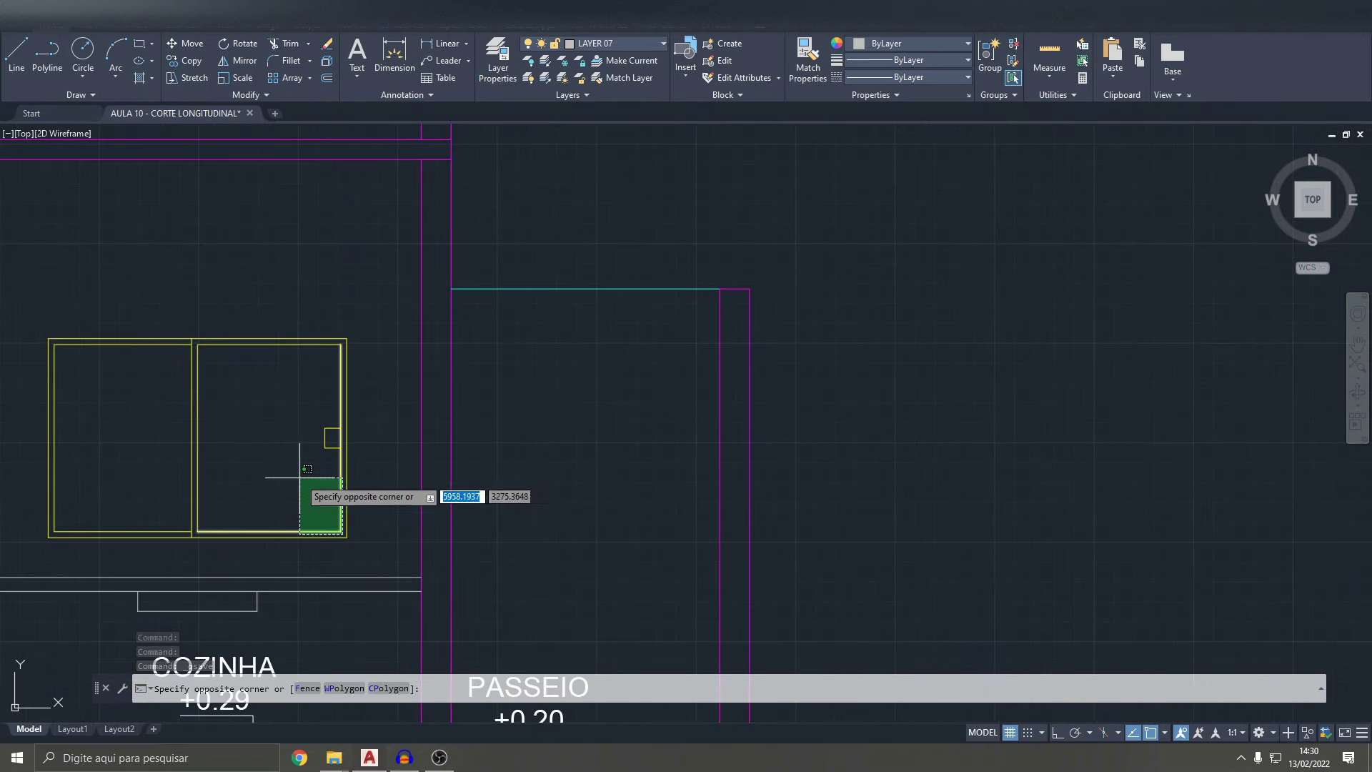
pyautogui.moveTo(50, 341); pyautogui.dragTo(164, 358, button='middle')
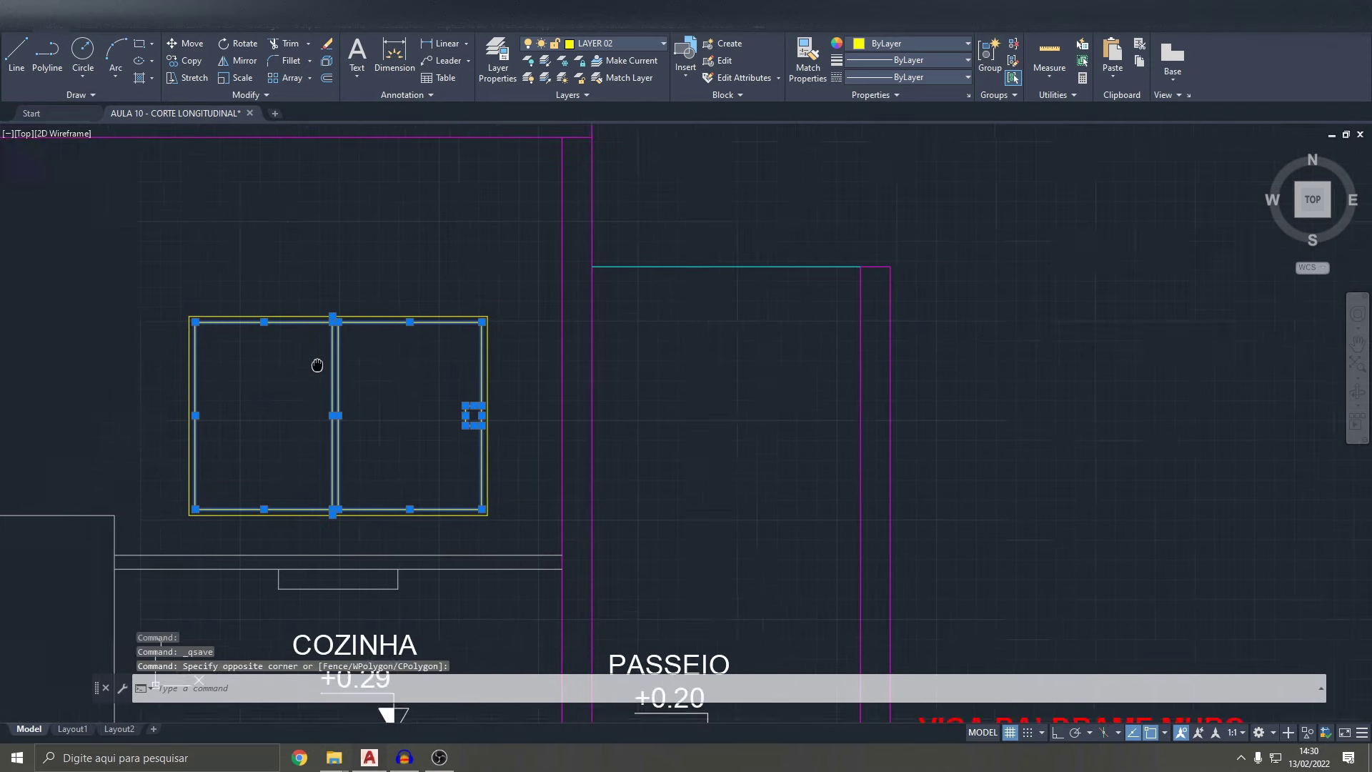
pyautogui.scroll(2, 362, 421)
pyautogui.write('CP')
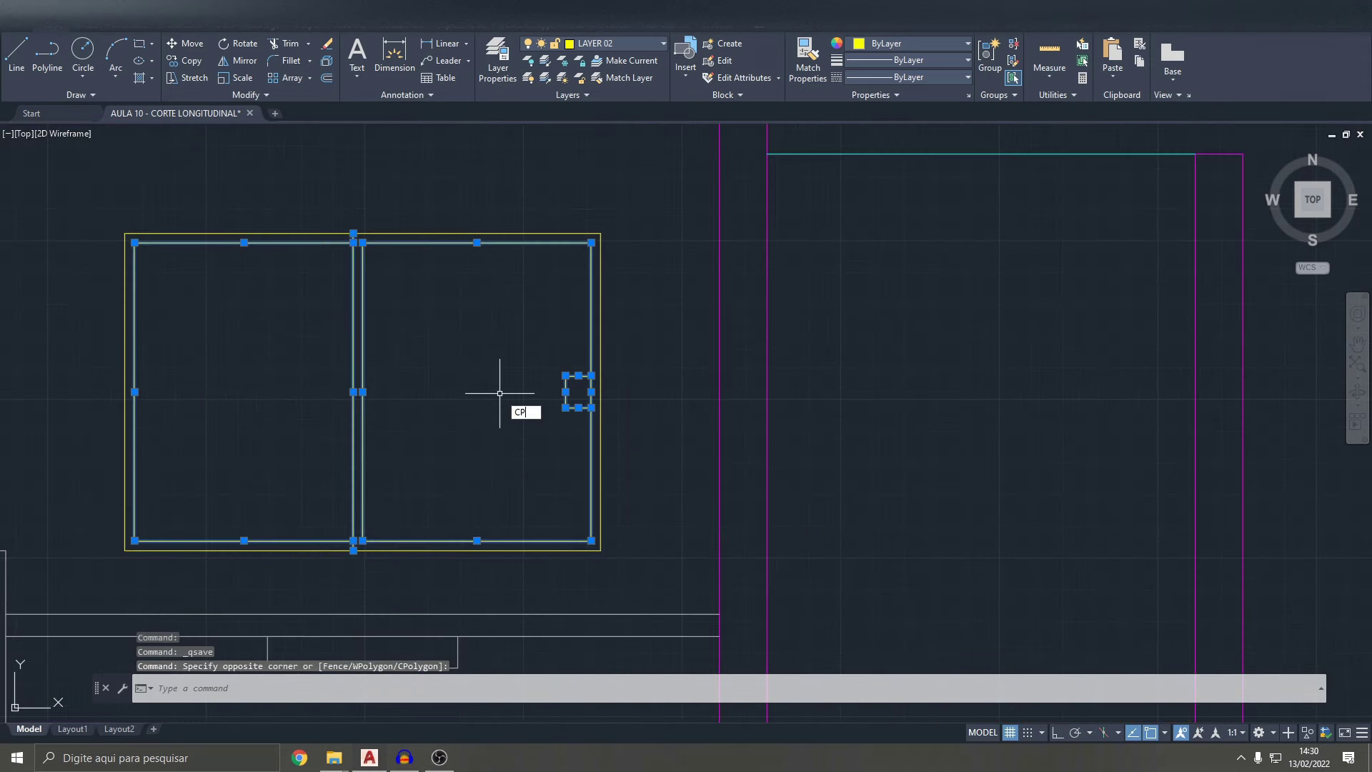
# - Copy the window frame from its top-left corner into the section's window openings
pyautogui.press('Return')
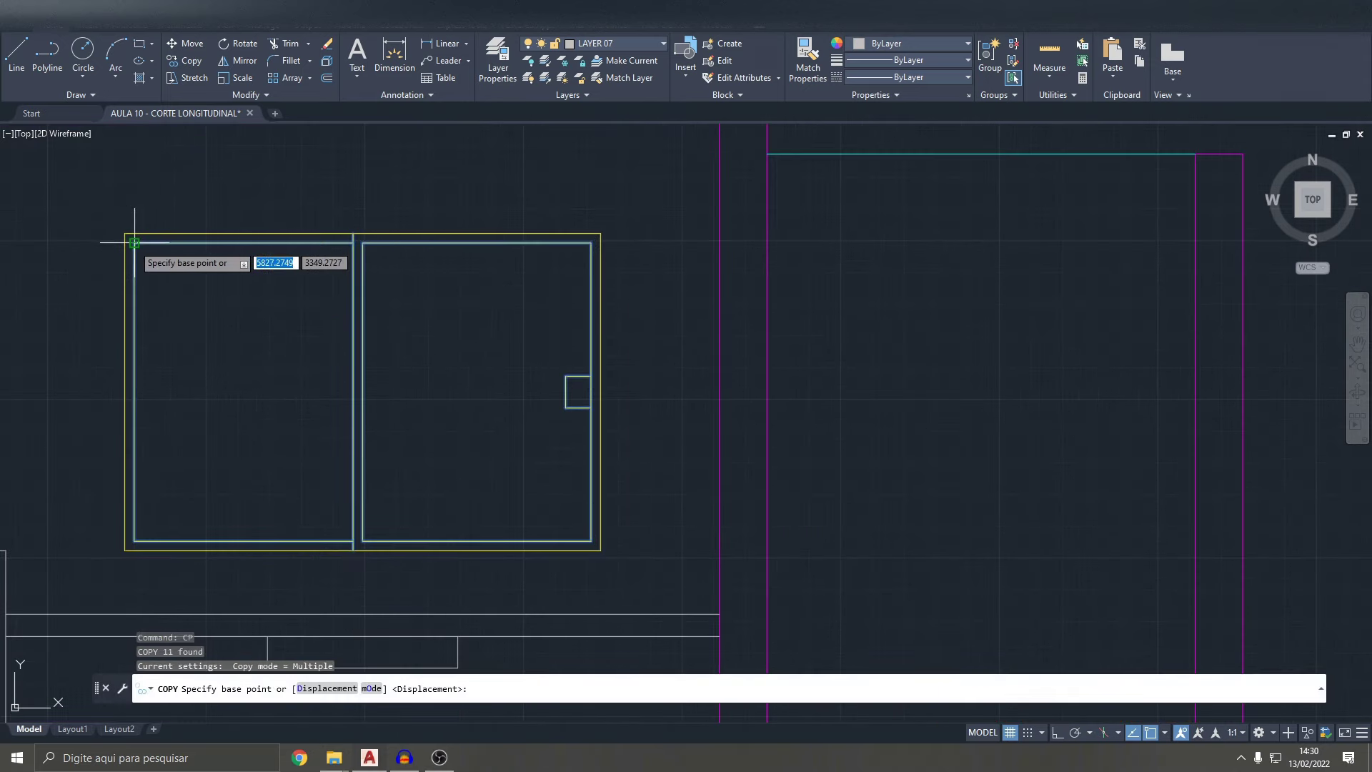
pyautogui.click(125, 232)
pyautogui.scroll(-3, 420, 269)
pyautogui.scroll(-2, 686, 257)
pyautogui.scroll(3, 643, 315)
pyautogui.scroll(3, 123, 307)
pyautogui.scroll(2, 481, 282)
pyautogui.scroll(2, 491, 230)
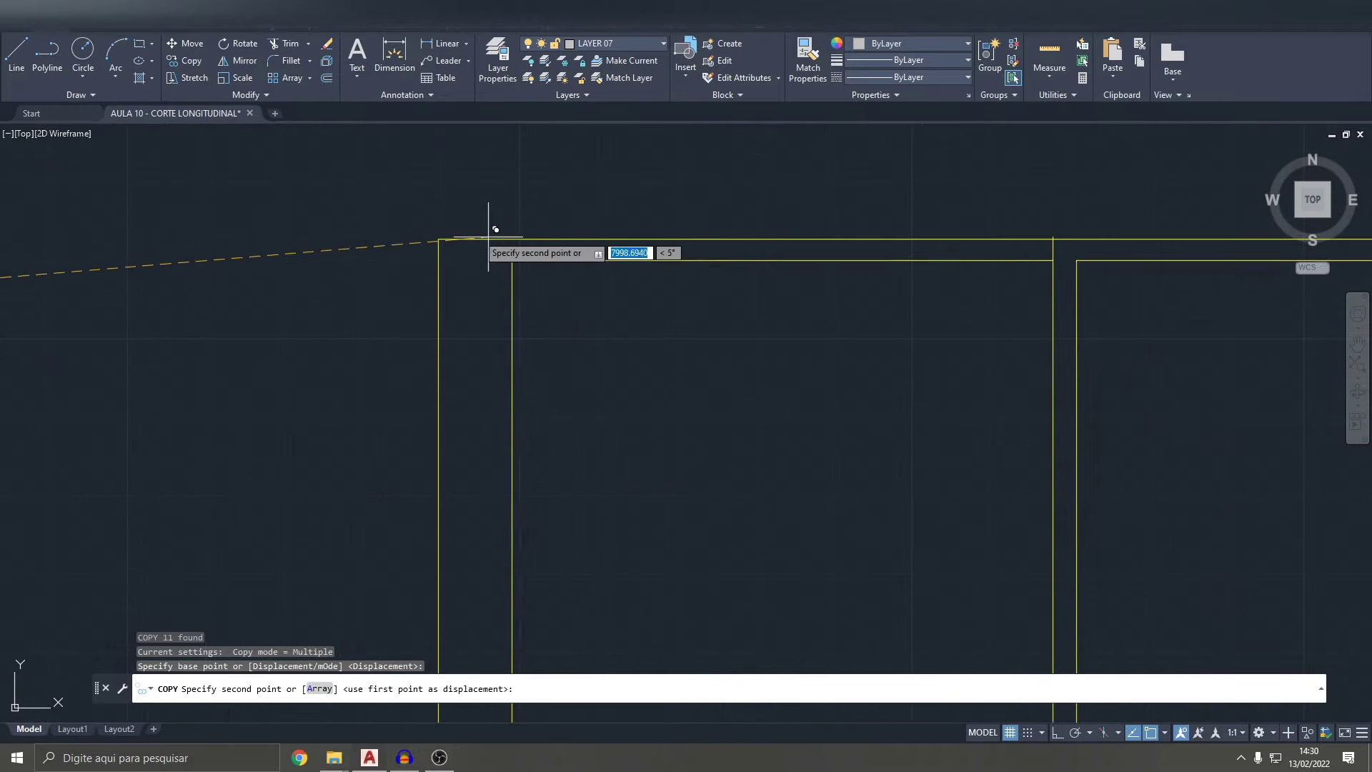
pyautogui.click(443, 243)
pyautogui.scroll(-3, 698, 297)
pyautogui.scroll(2, 576, 260)
pyautogui.scroll(1, 693, 347)
pyautogui.scroll(-3, 672, 336)
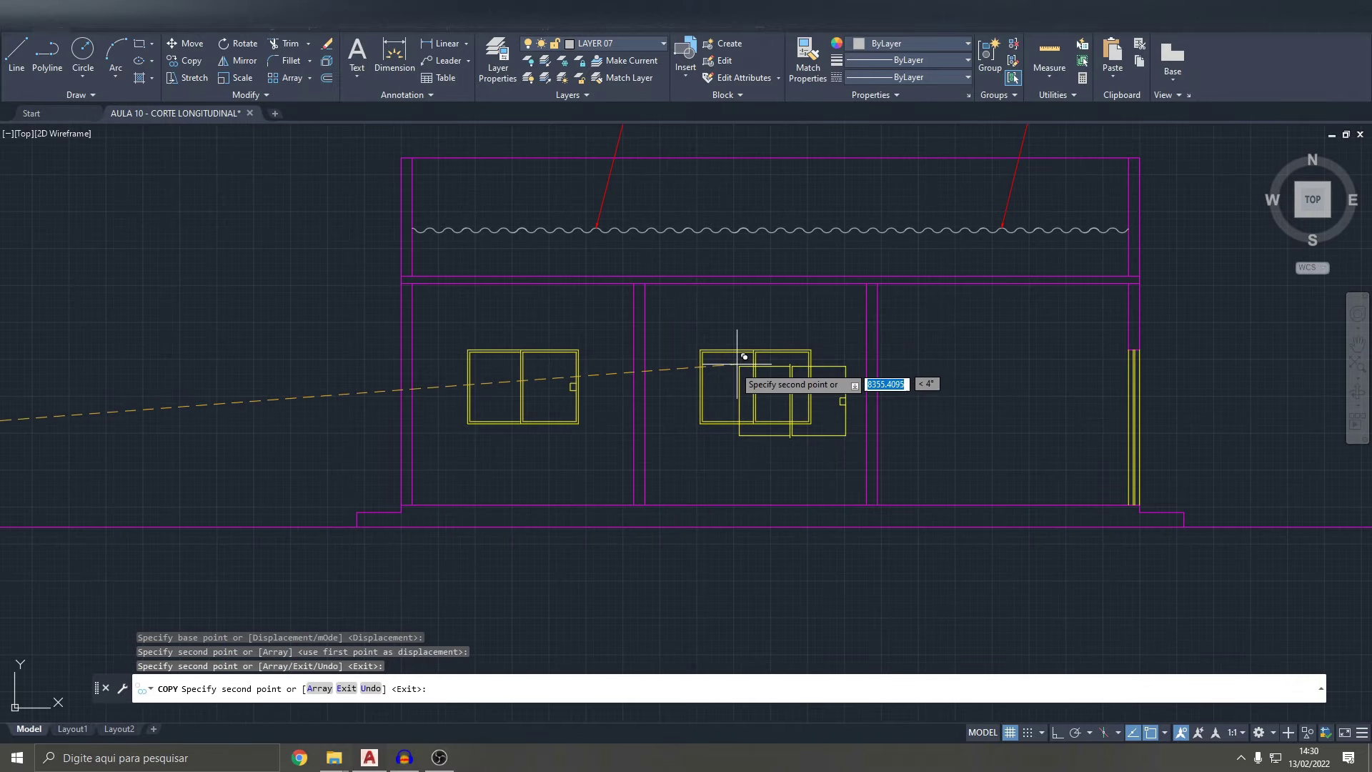
pyautogui.press('Escape')
pyautogui.press('Escape')
pyautogui.moveTo(753, 426); pyautogui.dragTo(475, 395, button='middle')
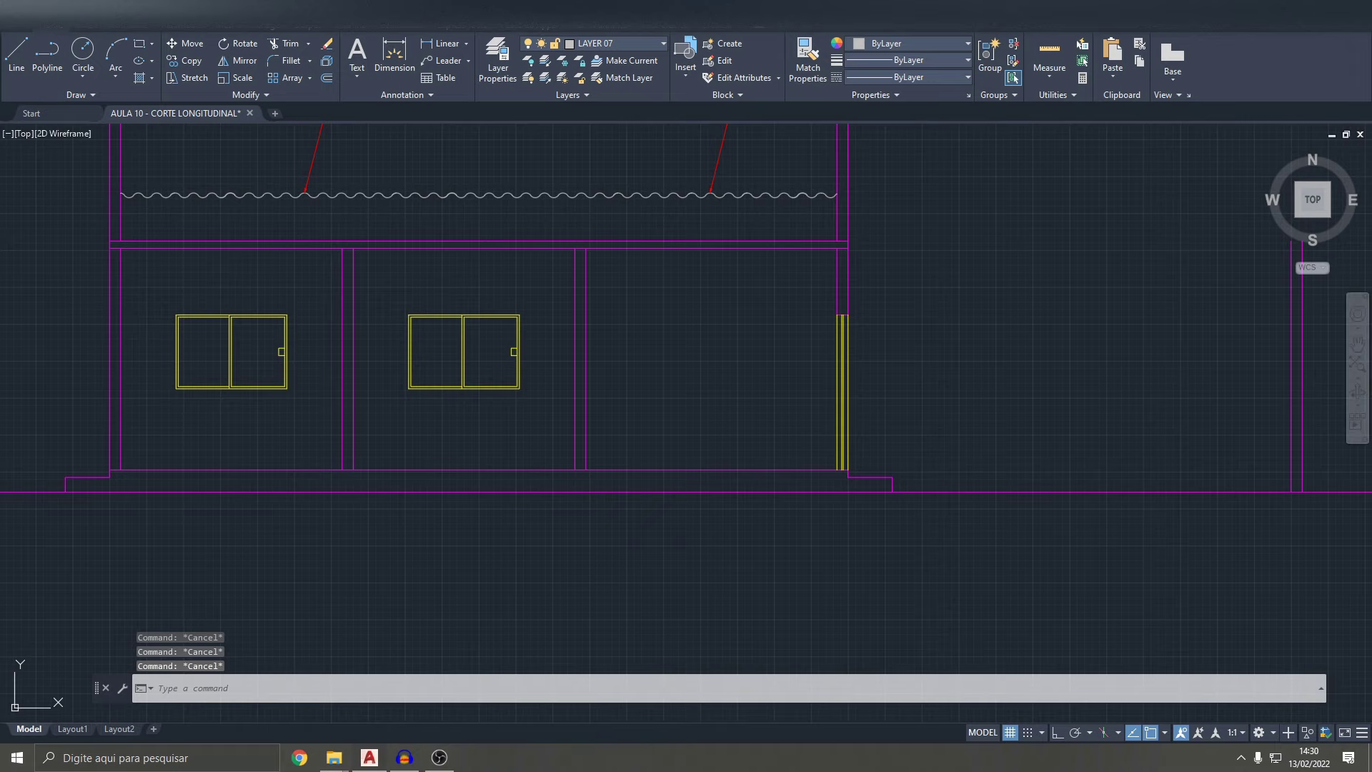
# - Save the drawing and pan across the longitudinal section facade
pyautogui.scroll(-2, 482, 454)
pyautogui.hotkey('ctrl', 's')
pyautogui.moveTo(278, 468)
pyautogui.mouseDown(button='middle')
pyautogui.moveTo(542, 423)
pyautogui.moveTo(521, 401)
pyautogui.mouseUp(button='middle')
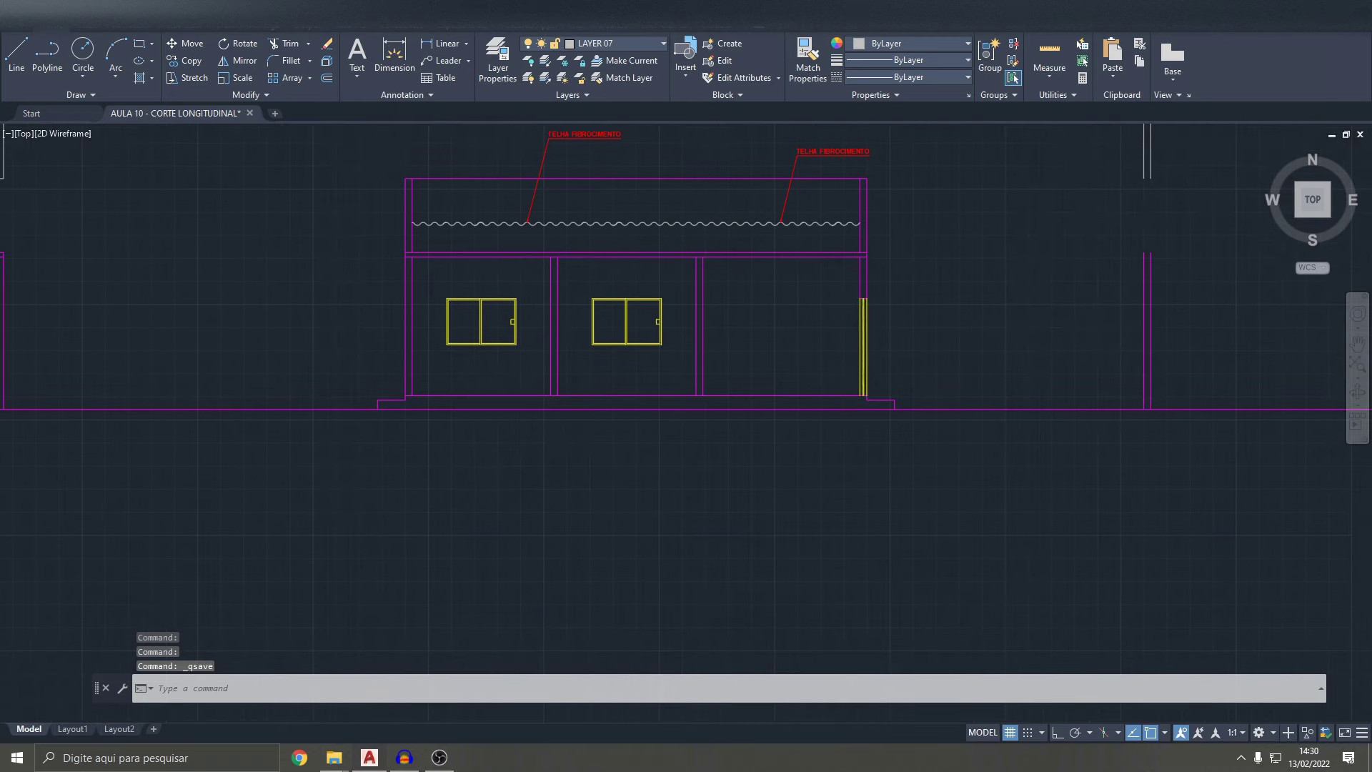
pyautogui.scroll(-3, 618, 411)
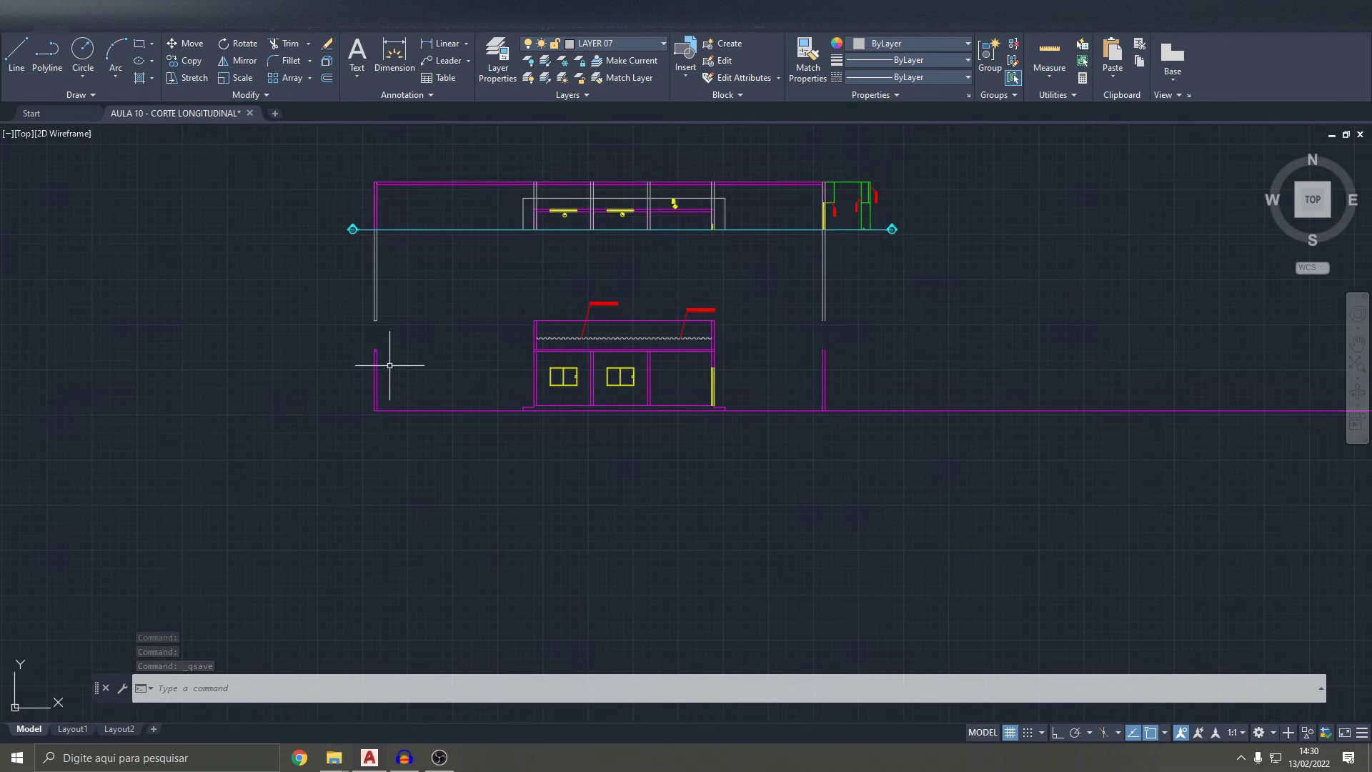
pyautogui.scroll(3, 390, 365)
pyautogui.press('Escape')
pyautogui.moveTo(668, 401); pyautogui.dragTo(255, 323, button='middle')
pyautogui.press('Escape')
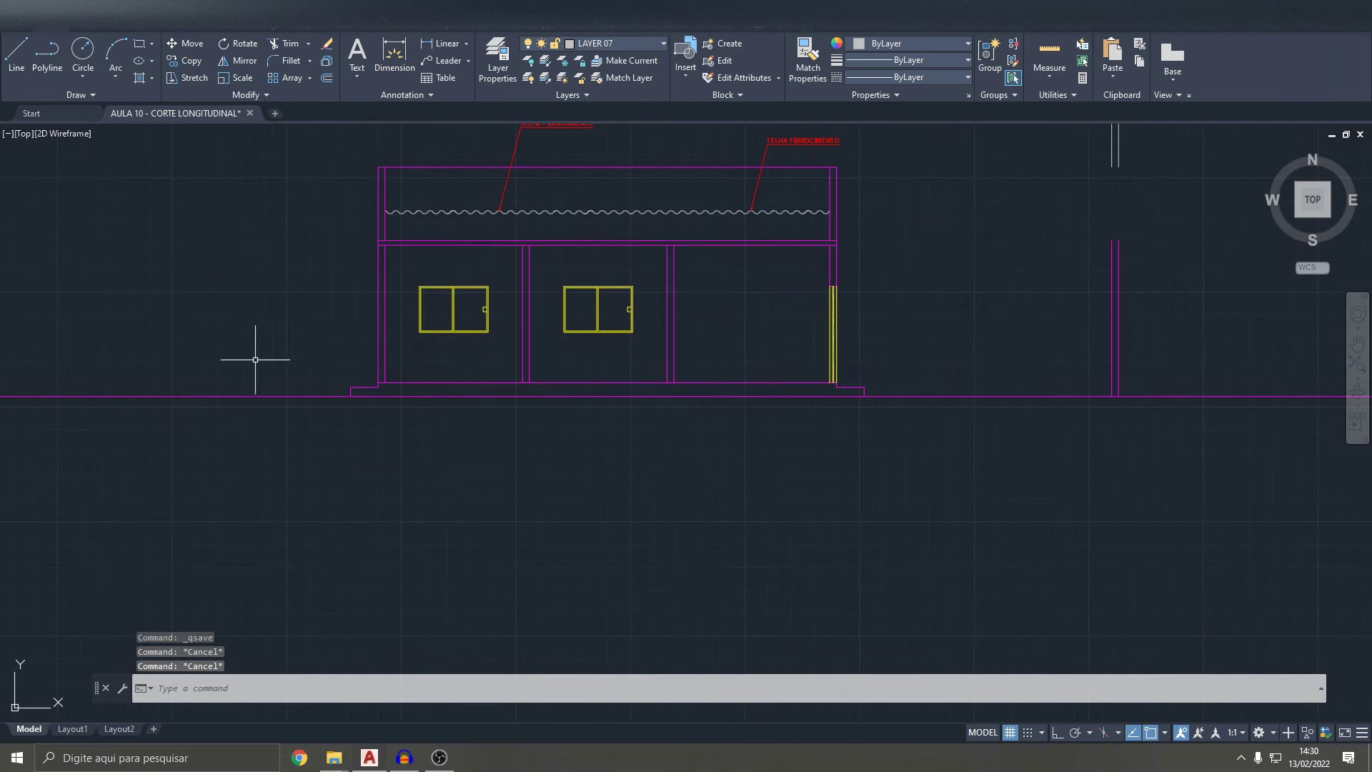
pyautogui.scroll(-4, 310, 393)
pyautogui.scroll(6, 346, 397)
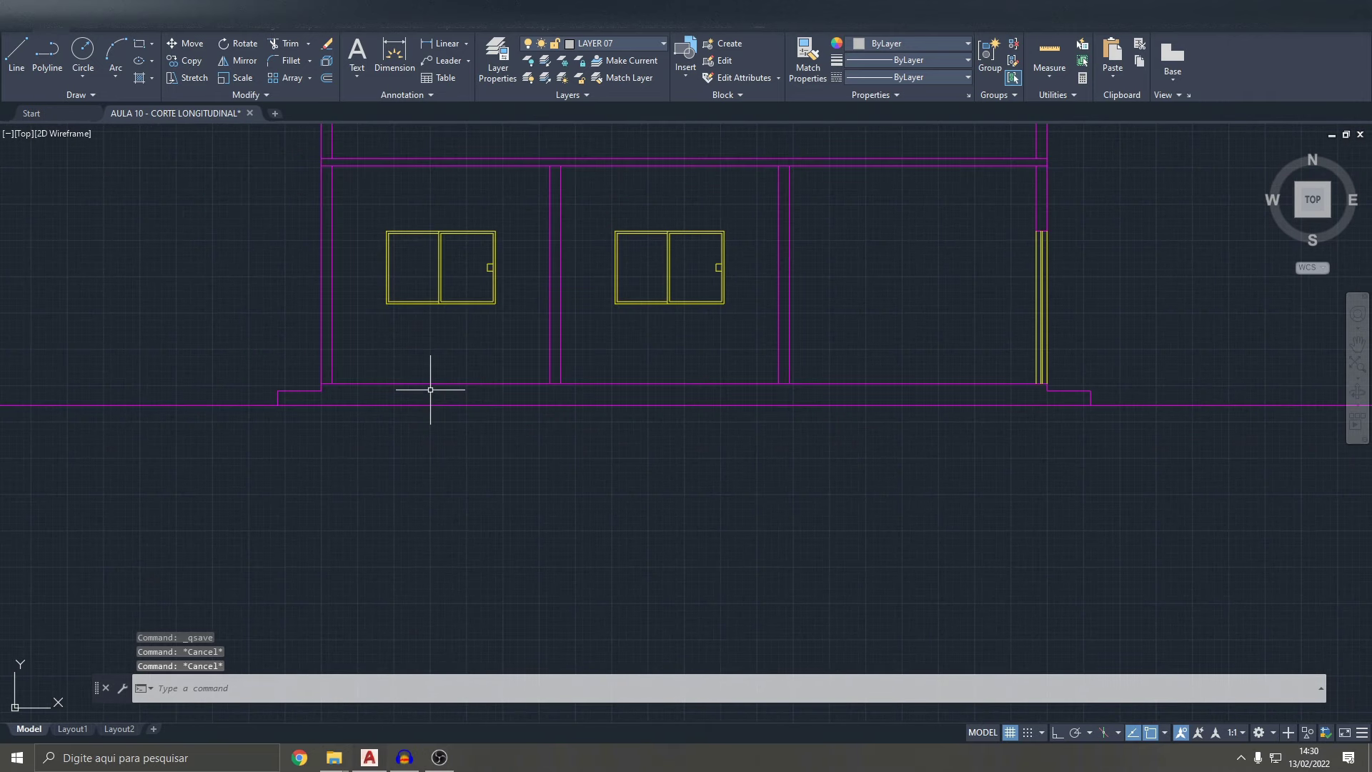
pyautogui.scroll(-5, 751, 371)
# - Check the floor plan's PASSEIO PÚBLICO area, then return to the facade's right end
pyautogui.moveTo(750, 371); pyautogui.dragTo(1057, 278, button='middle')
pyautogui.scroll(5, 453, 558)
pyautogui.moveTo(453, 557); pyautogui.dragTo(449, 385, button='middle')
pyautogui.scroll(2, 391, 391)
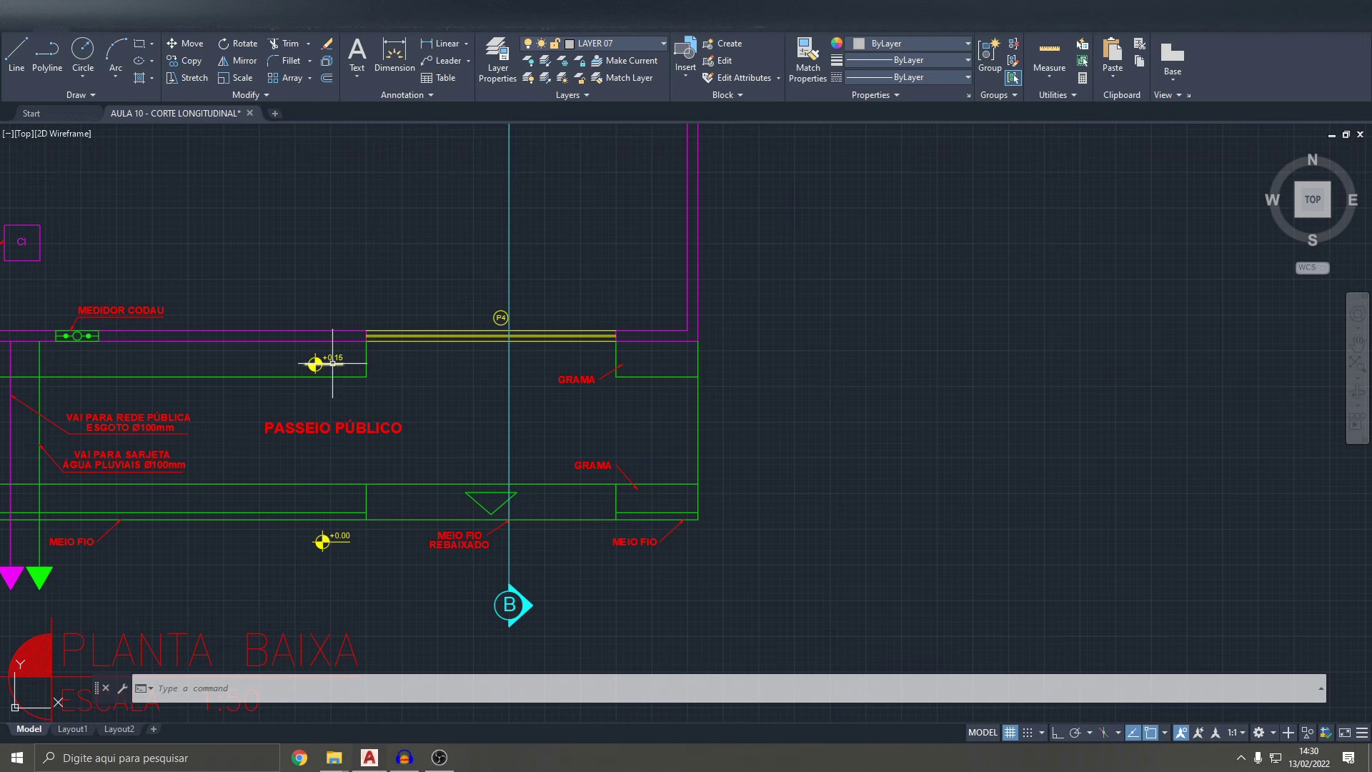
pyautogui.scroll(-4, 386, 379)
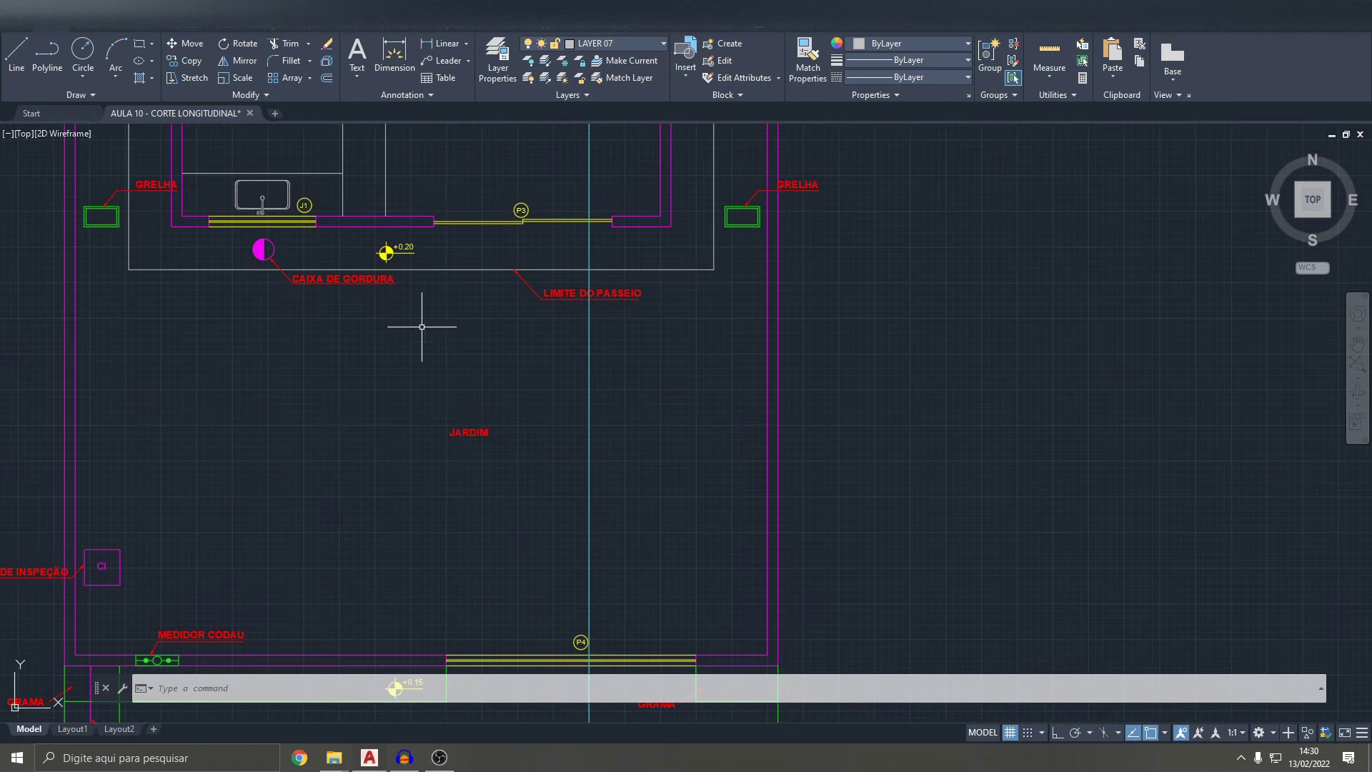
pyautogui.scroll(7, 415, 286)
pyautogui.scroll(-4, 404, 296)
pyautogui.scroll(2, 400, 386)
pyautogui.scroll(-6, 991, 282)
pyautogui.moveTo(991, 281); pyautogui.dragTo(572, 281, button='middle')
pyautogui.scroll(6, 719, 296)
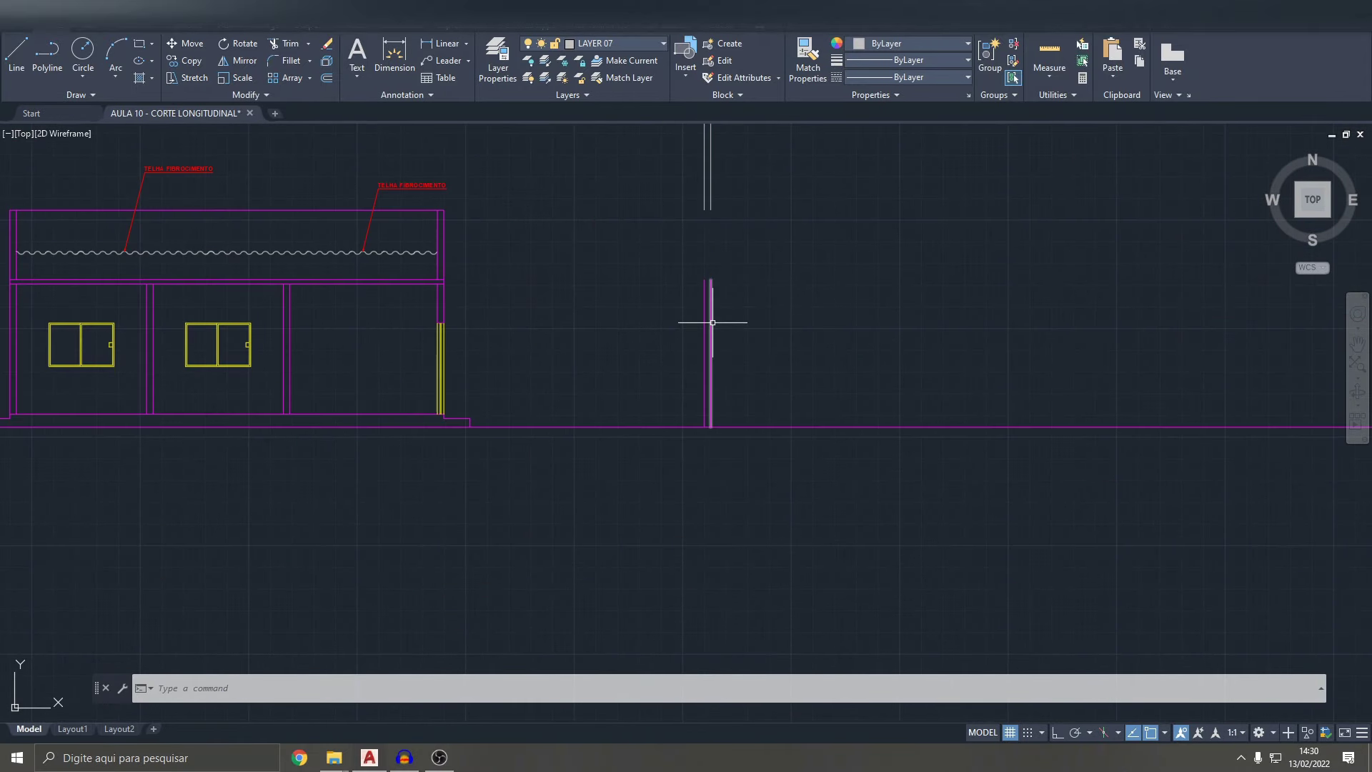
pyautogui.moveTo(575, 449); pyautogui.dragTo(695, 389, button='middle')
pyautogui.scroll(2, 695, 389)
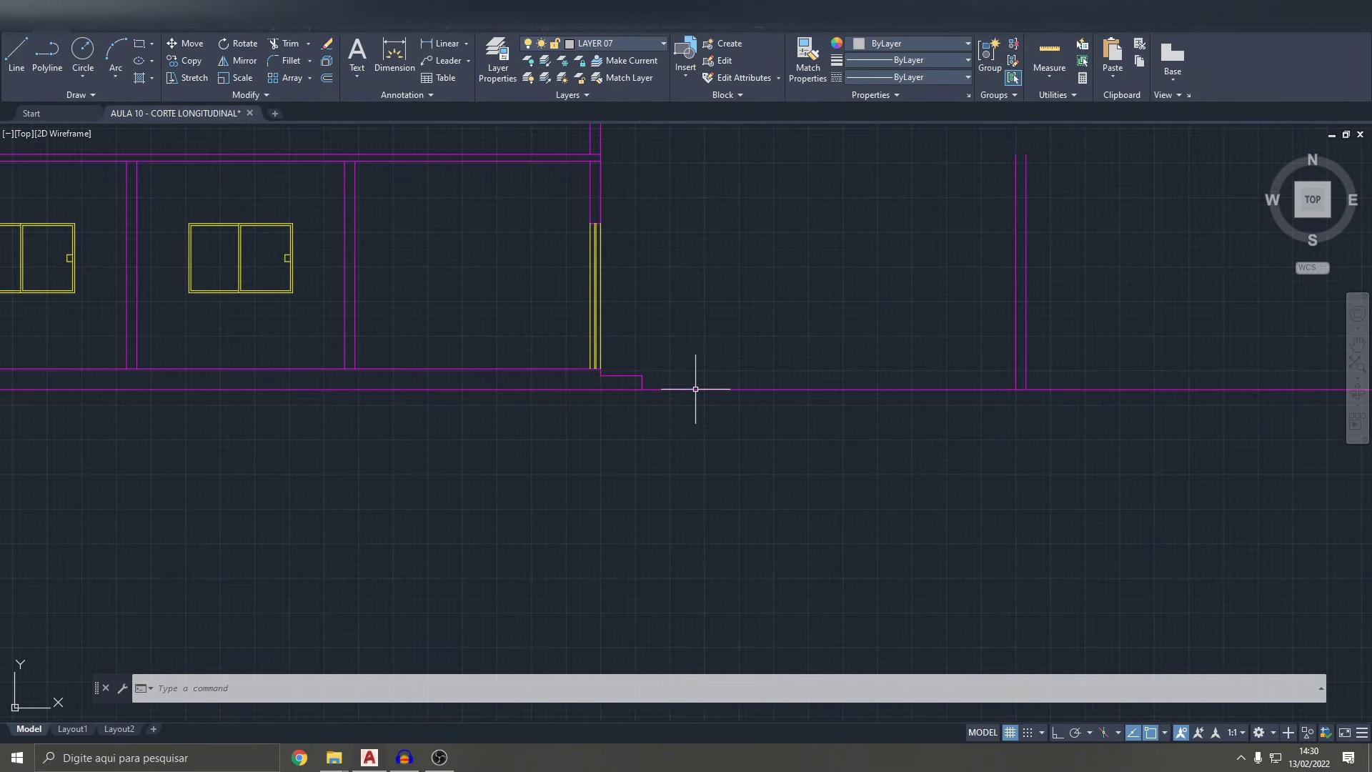
pyautogui.write('o')
pyautogui.press('Return')
# - Offset the ground line 15 units to make a second parallel ground line
pyautogui.write('15')
pyautogui.press('Return')
pyautogui.click(701, 389)
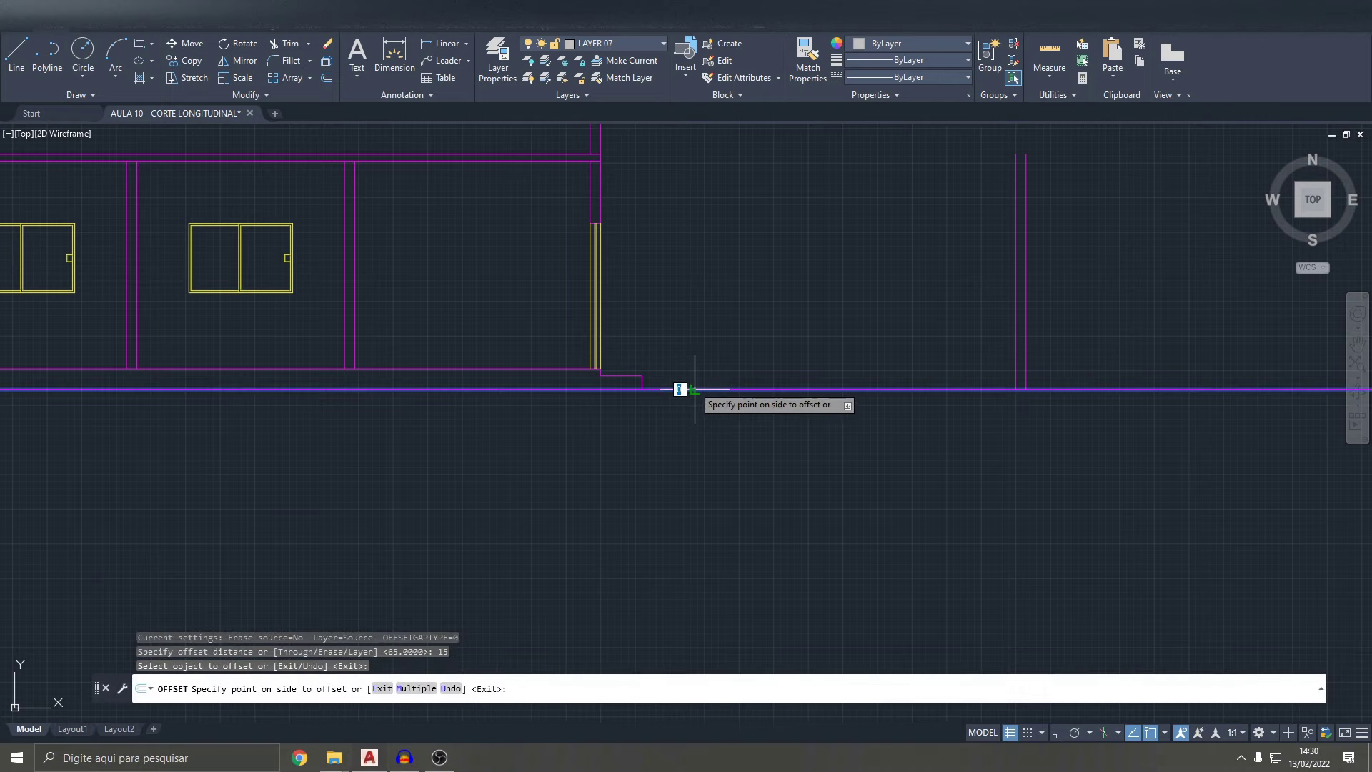
pyautogui.scroll(-2, 1012, 392)
pyautogui.scroll(2, 822, 395)
pyautogui.scroll(-2, 813, 395)
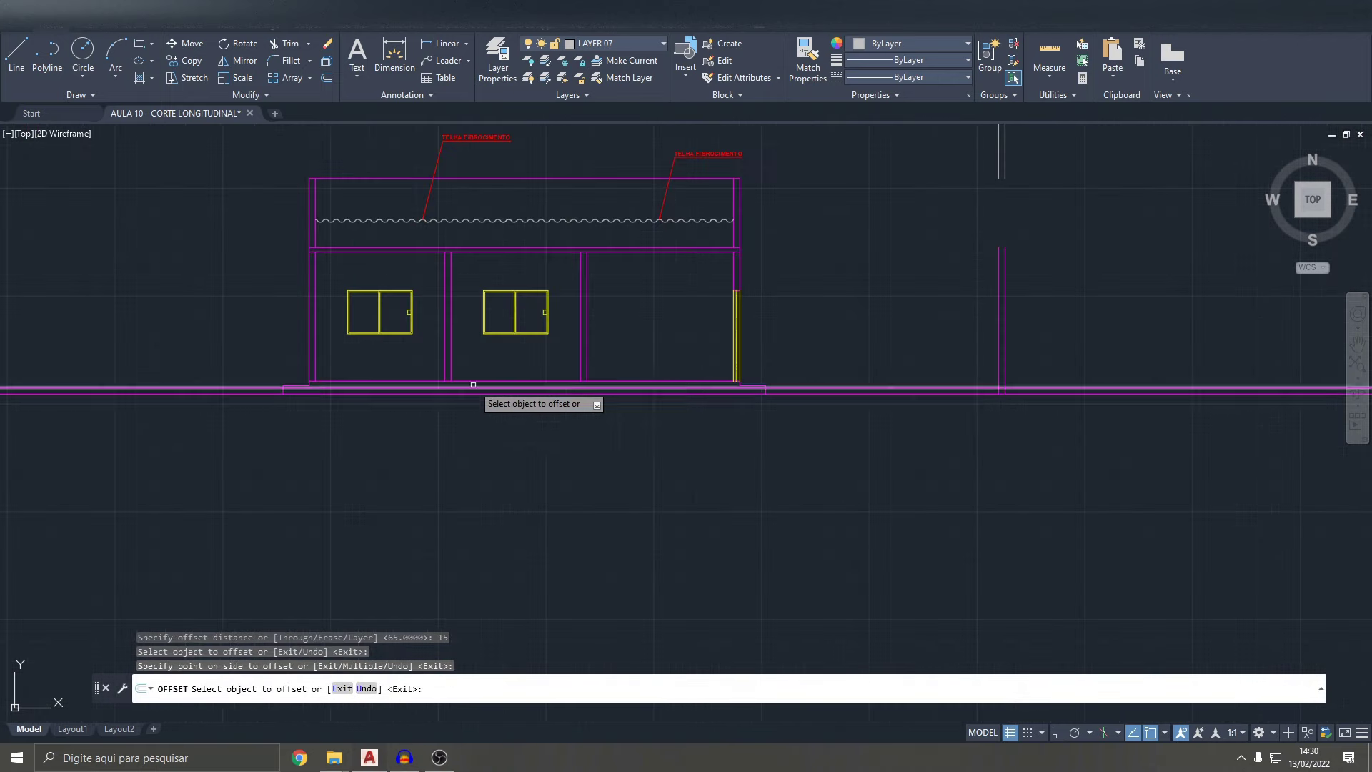
pyautogui.scroll(4, 594, 401)
pyautogui.scroll(-1, 636, 405)
pyautogui.scroll(-2, 682, 405)
pyautogui.press('Escape')
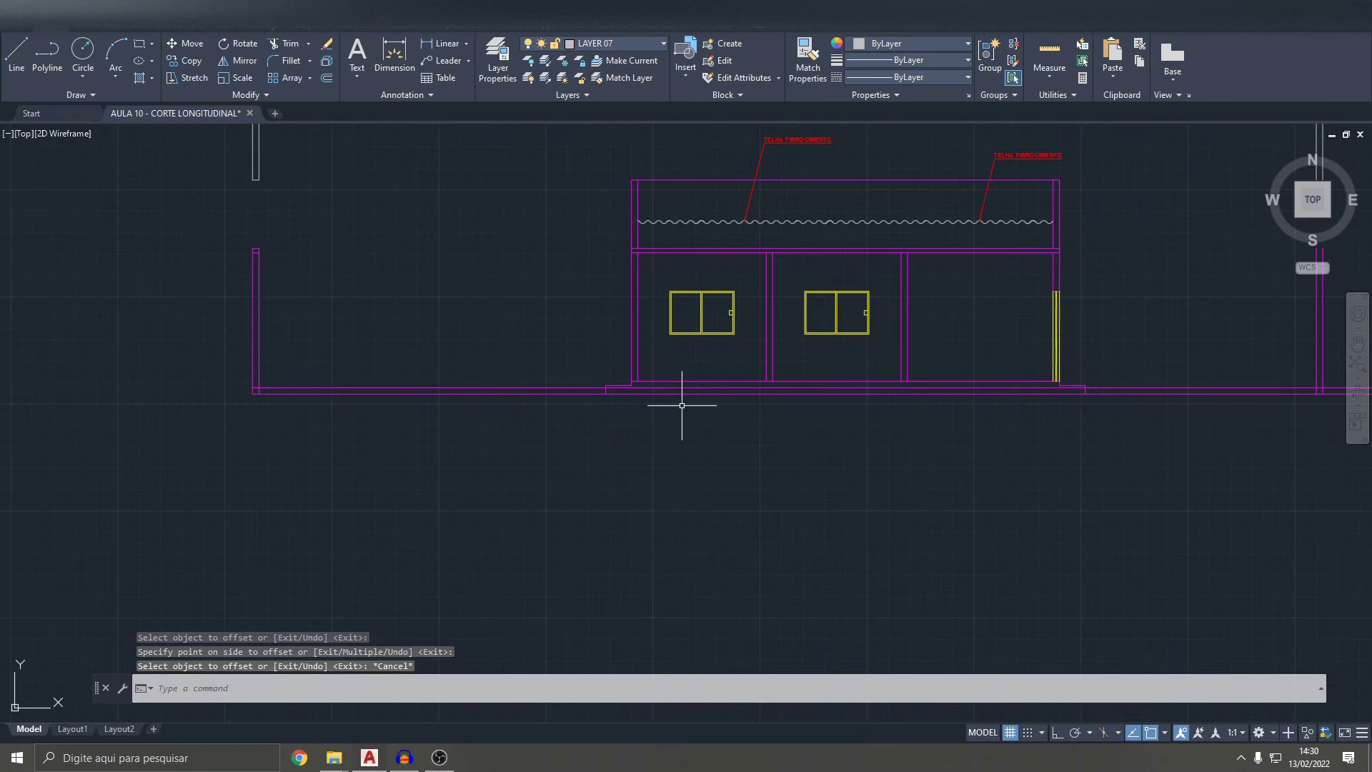
pyautogui.write('TR')
# - Trim the new ground line's leftover stub at the wall corner
pyautogui.press('Return')
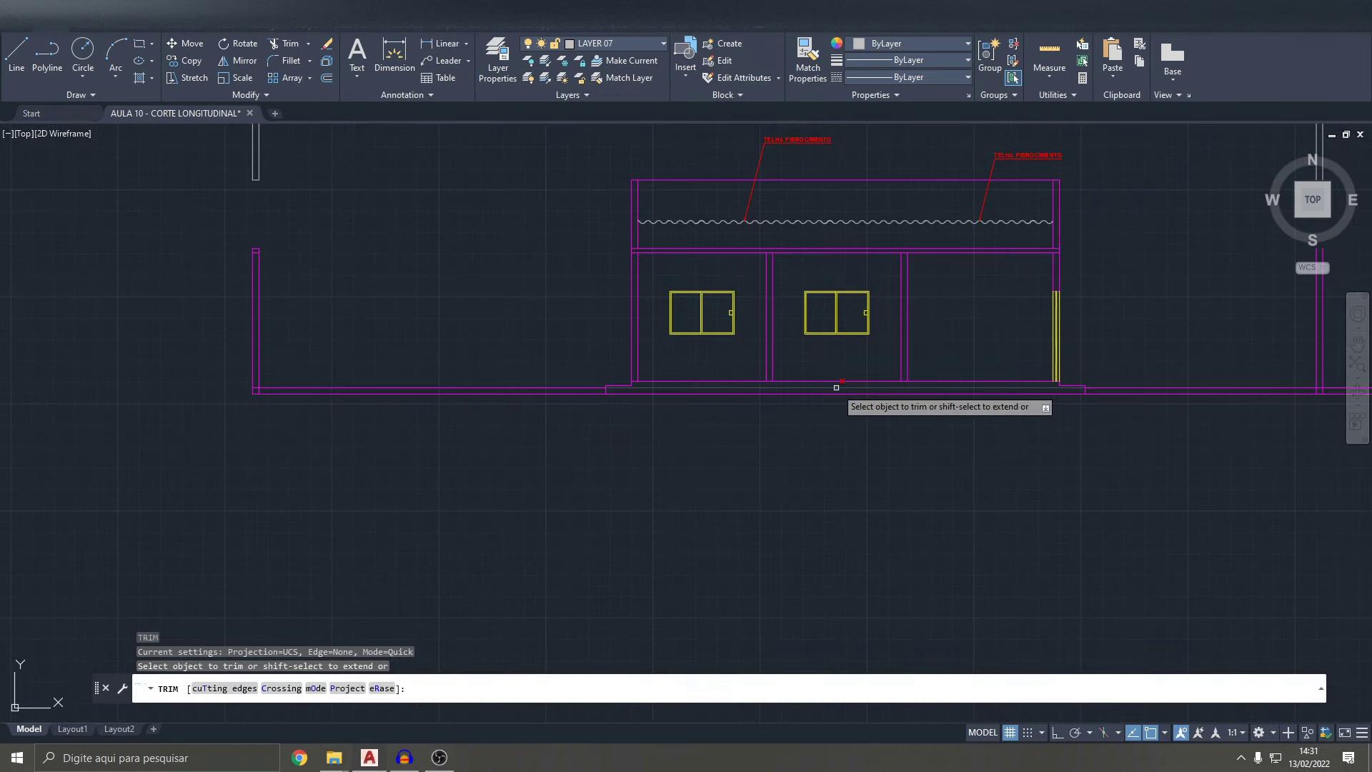
pyautogui.scroll(3, 600, 389)
pyautogui.scroll(-3, 628, 389)
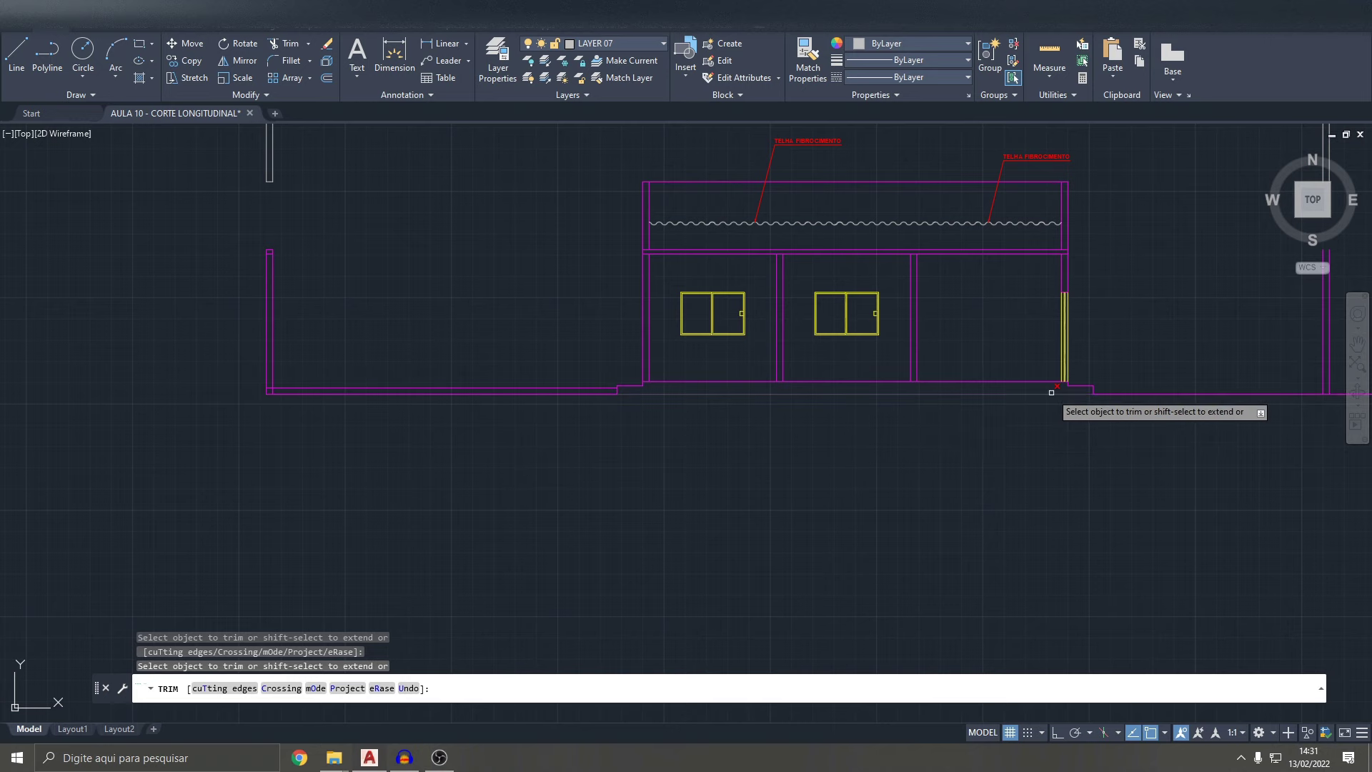
pyautogui.scroll(3, 493, 394)
pyautogui.scroll(2, 500, 394)
pyautogui.scroll(1, 508, 395)
pyautogui.moveTo(506, 387); pyautogui.dragTo(508, 389, button='middle')
pyautogui.scroll(3, 505, 389)
pyautogui.moveTo(505, 341); pyautogui.dragTo(503, 361)
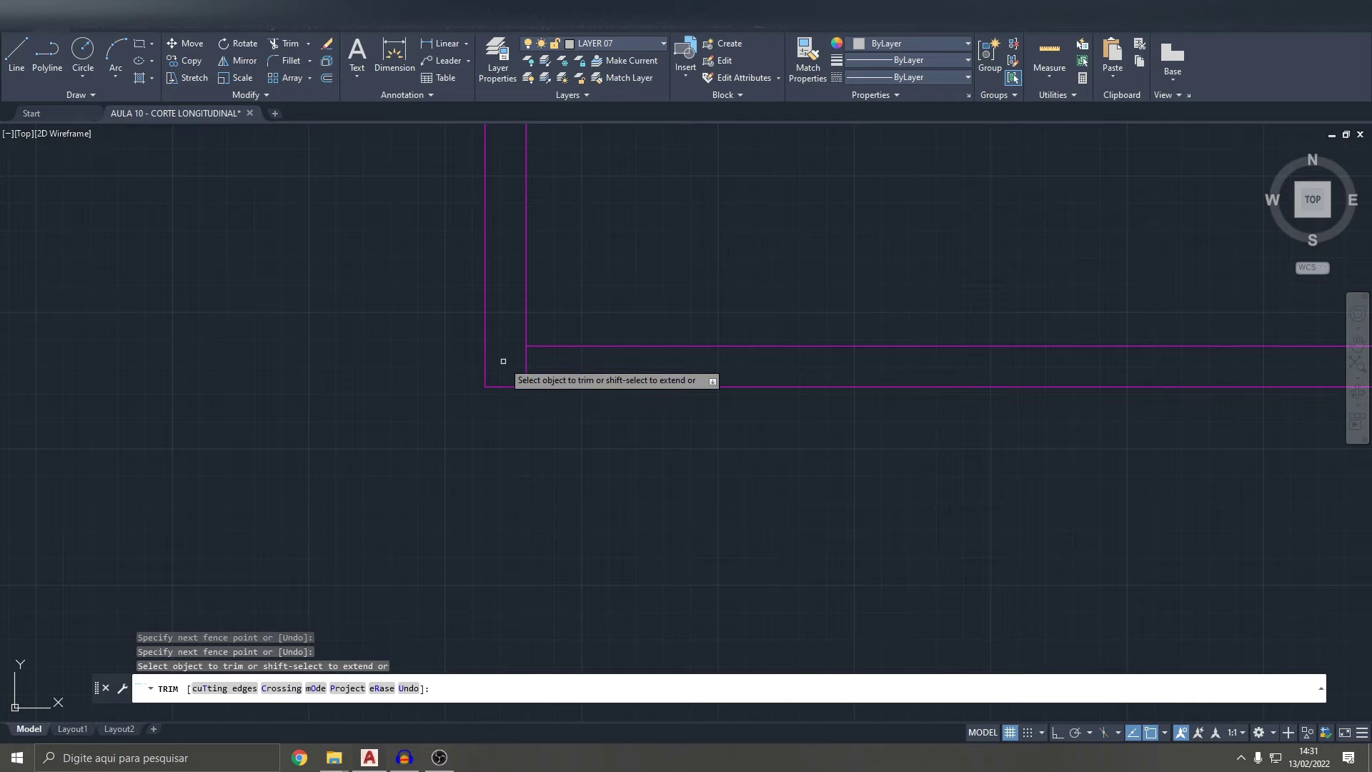
pyautogui.press('Escape')
# - Offset the short corner line 25 units down below the ground lines
pyautogui.click(17, 67)
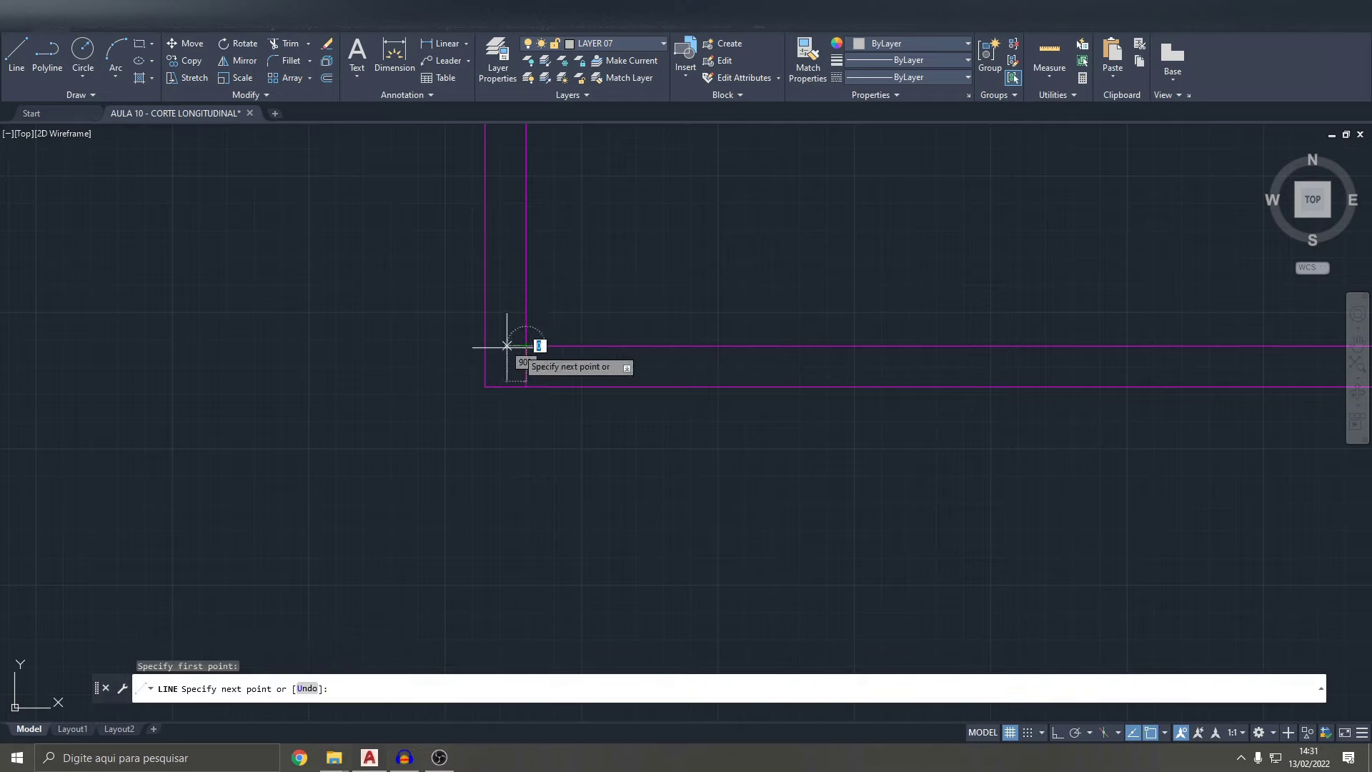
pyautogui.press('Escape')
pyautogui.write('O')
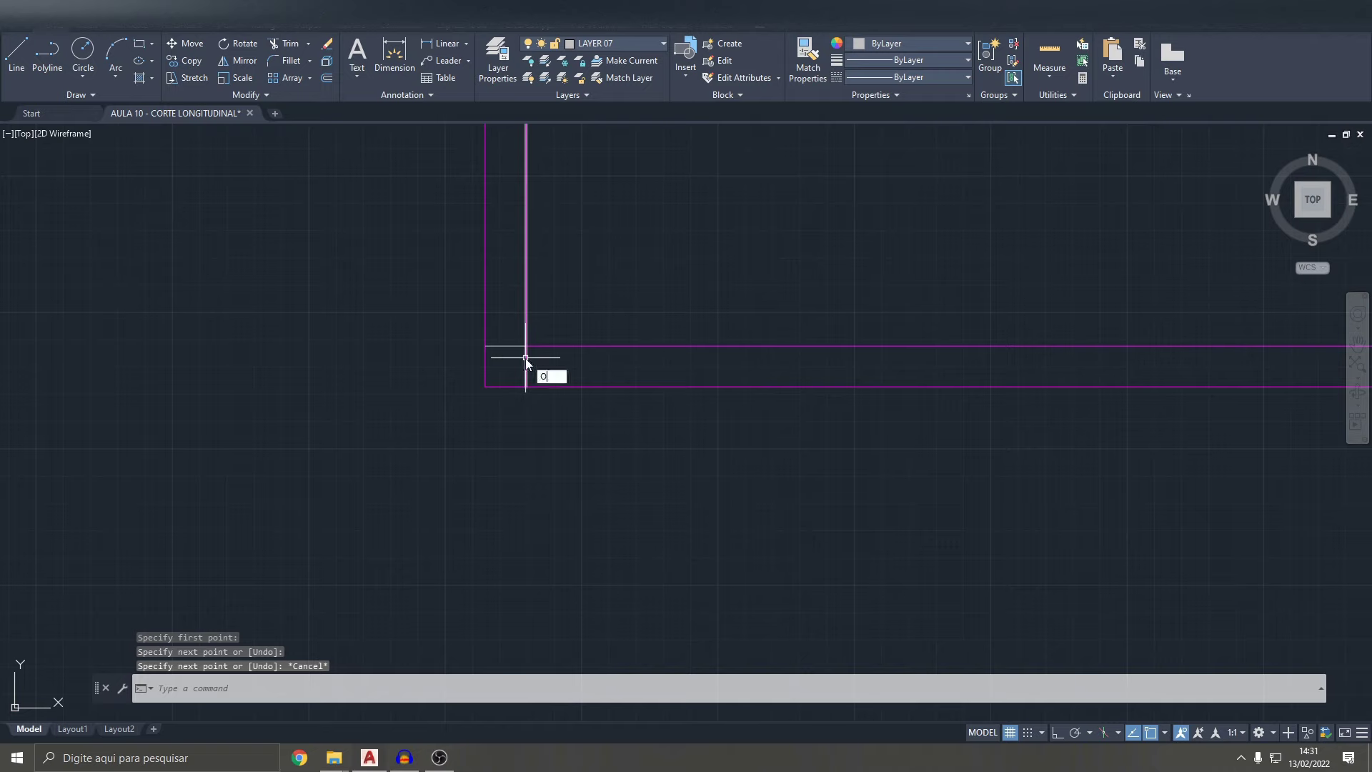
pyautogui.press('Return')
pyautogui.write('25')
pyautogui.press('Return')
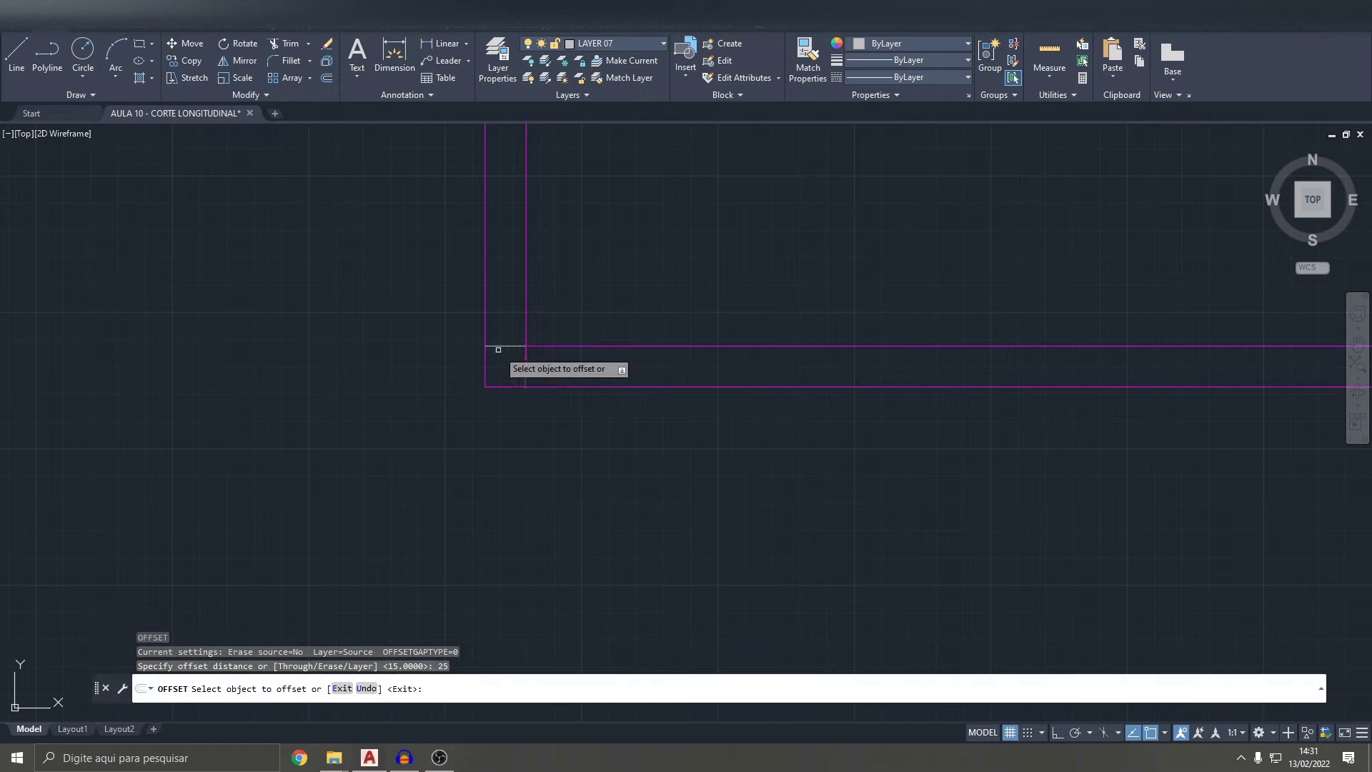
pyautogui.click(499, 349)
pyautogui.click(546, 394)
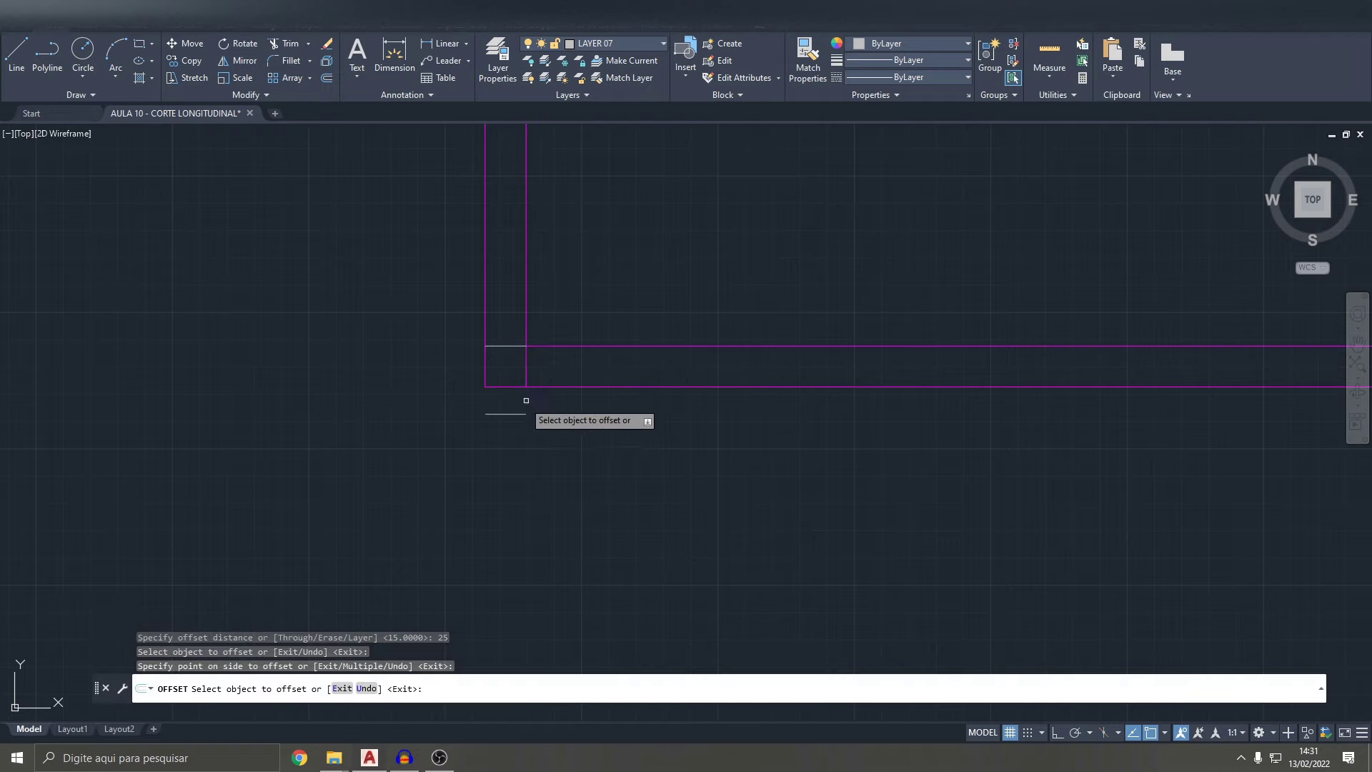
pyautogui.press('Escape')
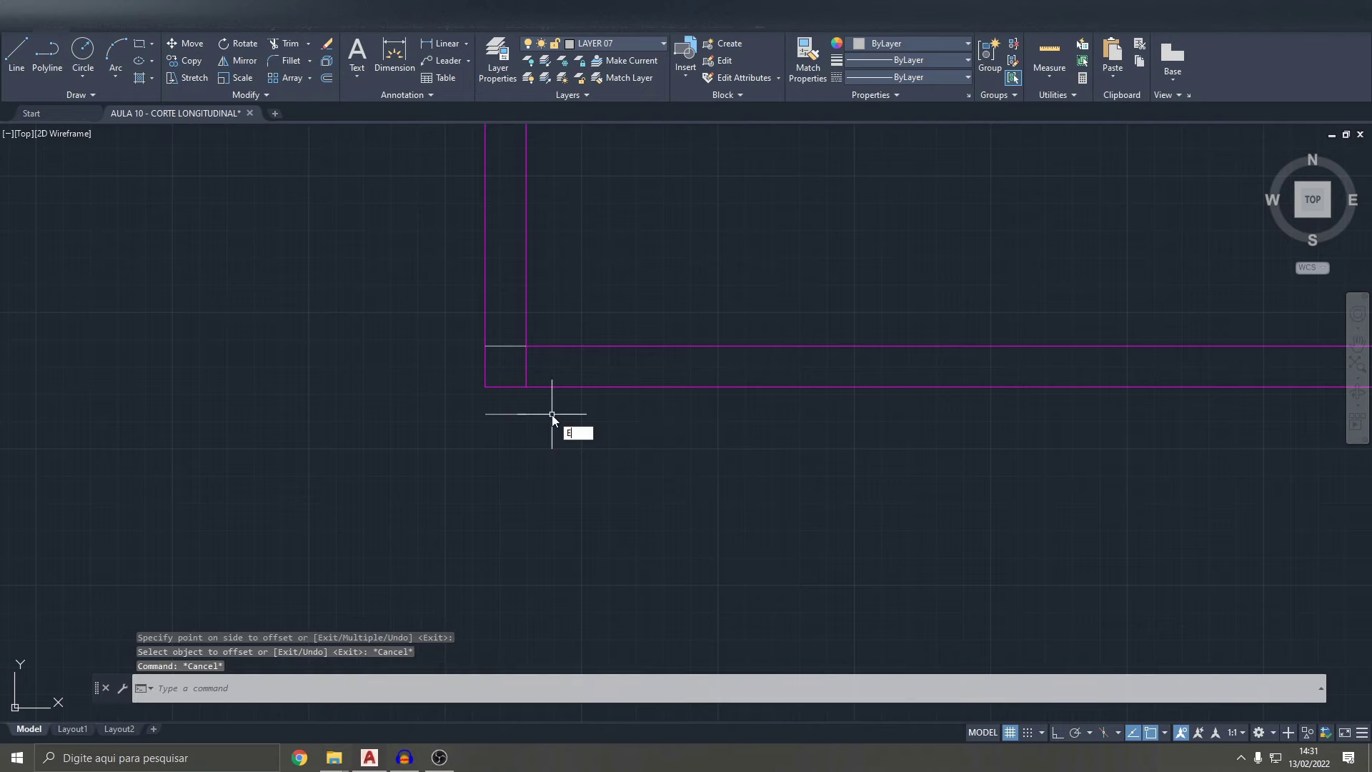
# - Extend both wall verticals down to the new 25-unit-lower line
pyautogui.press('Return')
pyautogui.click(532, 372)
pyautogui.click(465, 376)
pyautogui.press('Return')
pyautogui.scroll(-3, 500, 364)
pyautogui.moveTo(521, 361); pyautogui.dragTo(536, 497, button='middle')
pyautogui.press('Escape')
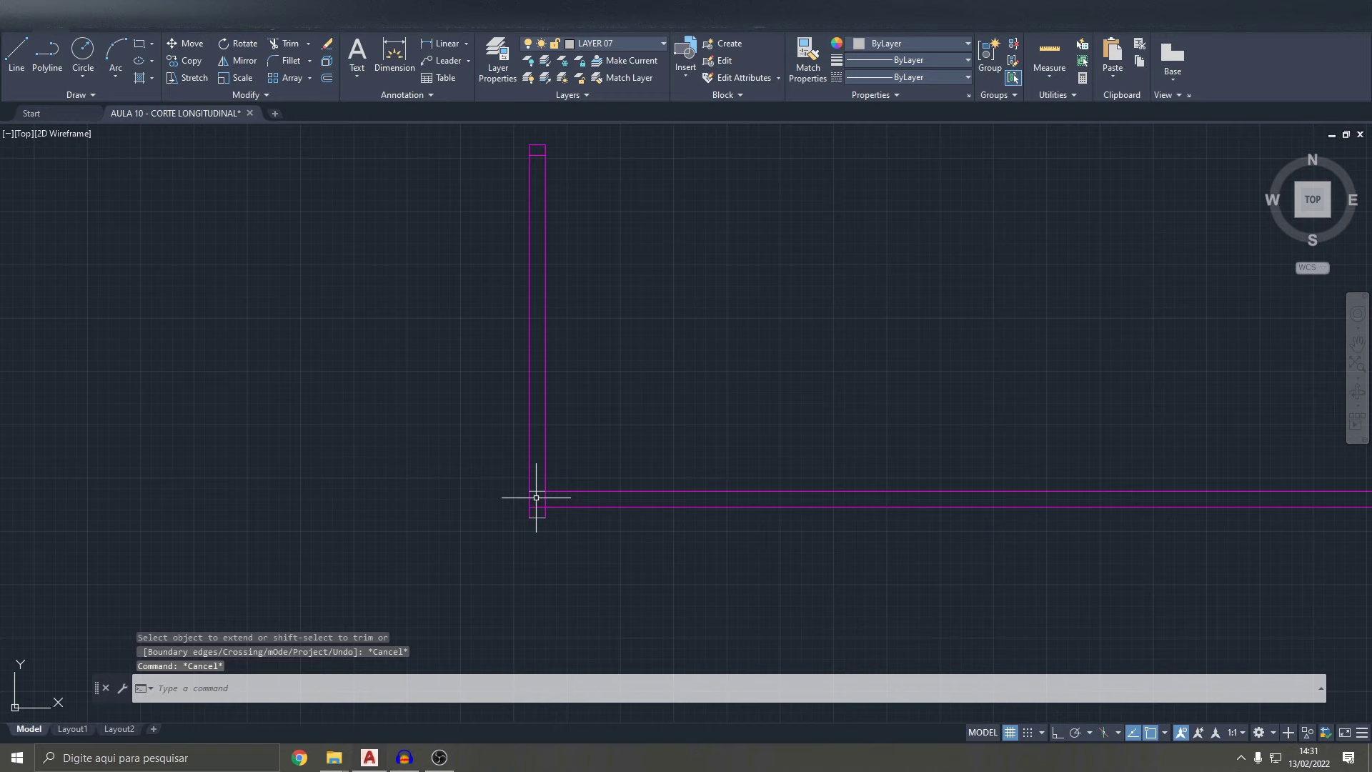
# - Offset the wall's base line 250 units up to mark the post's cap
pyautogui.write('o')
pyautogui.press('Return')
pyautogui.write('0')
pyautogui.press('Return')
pyautogui.scroll(2, 535, 492)
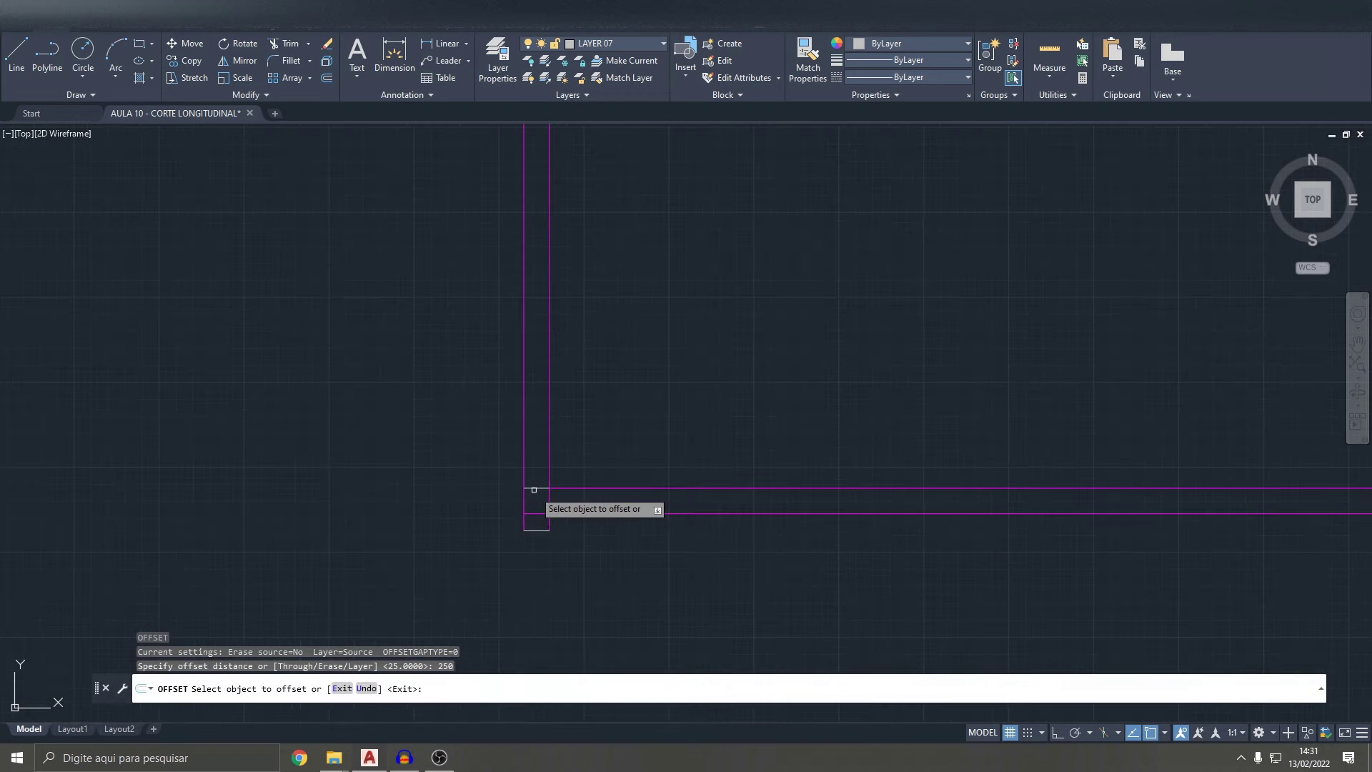
pyautogui.click(534, 489)
pyautogui.click(526, 465)
pyautogui.scroll(-3, 570, 334)
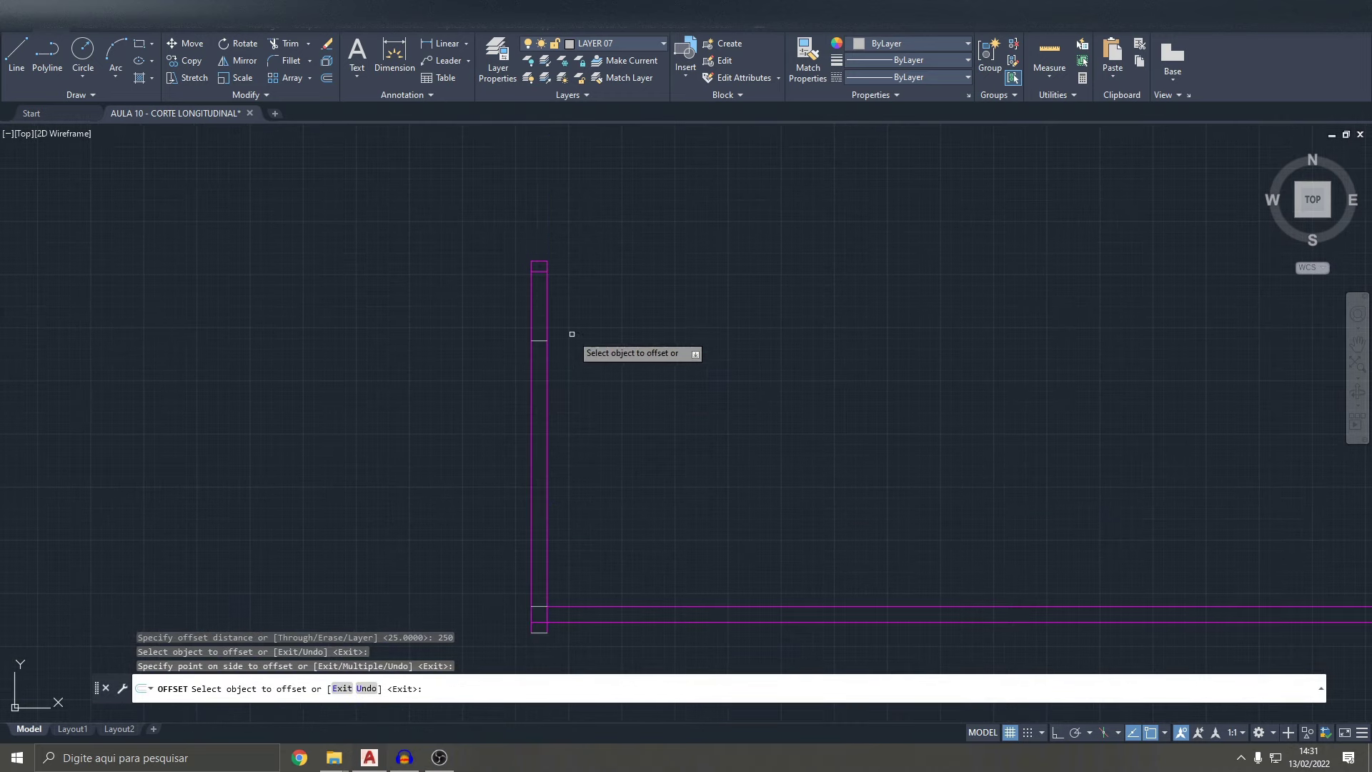
pyautogui.press('Escape')
pyautogui.press('Escape')
# - Trim the wall lines above the 250-unit cap and erase the leftover pieces
pyautogui.write('tr')
pyautogui.press('Return')
pyautogui.moveTo(569, 336)
pyautogui.mouseDown()
pyautogui.moveTo(514, 311)
pyautogui.moveTo(508, 245)
pyautogui.mouseUp()
pyautogui.press('Escape')
pyautogui.press('Delete')
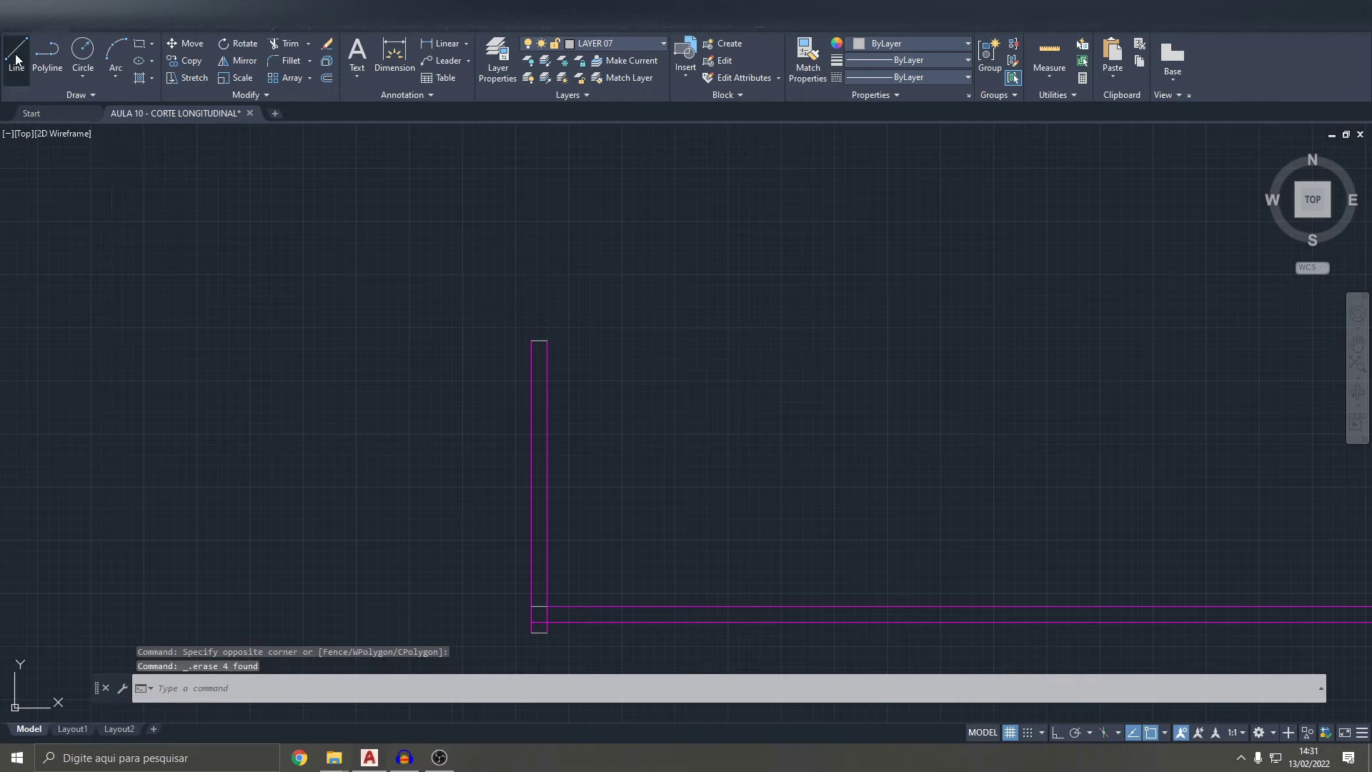
pyautogui.click(15, 59)
# - Start a horizontal line at the right wall's top corner, then cancel it
pyautogui.click(547, 340)
pyautogui.scroll(-3, 699, 349)
pyautogui.moveTo(843, 373); pyautogui.dragTo(621, 298, button='middle')
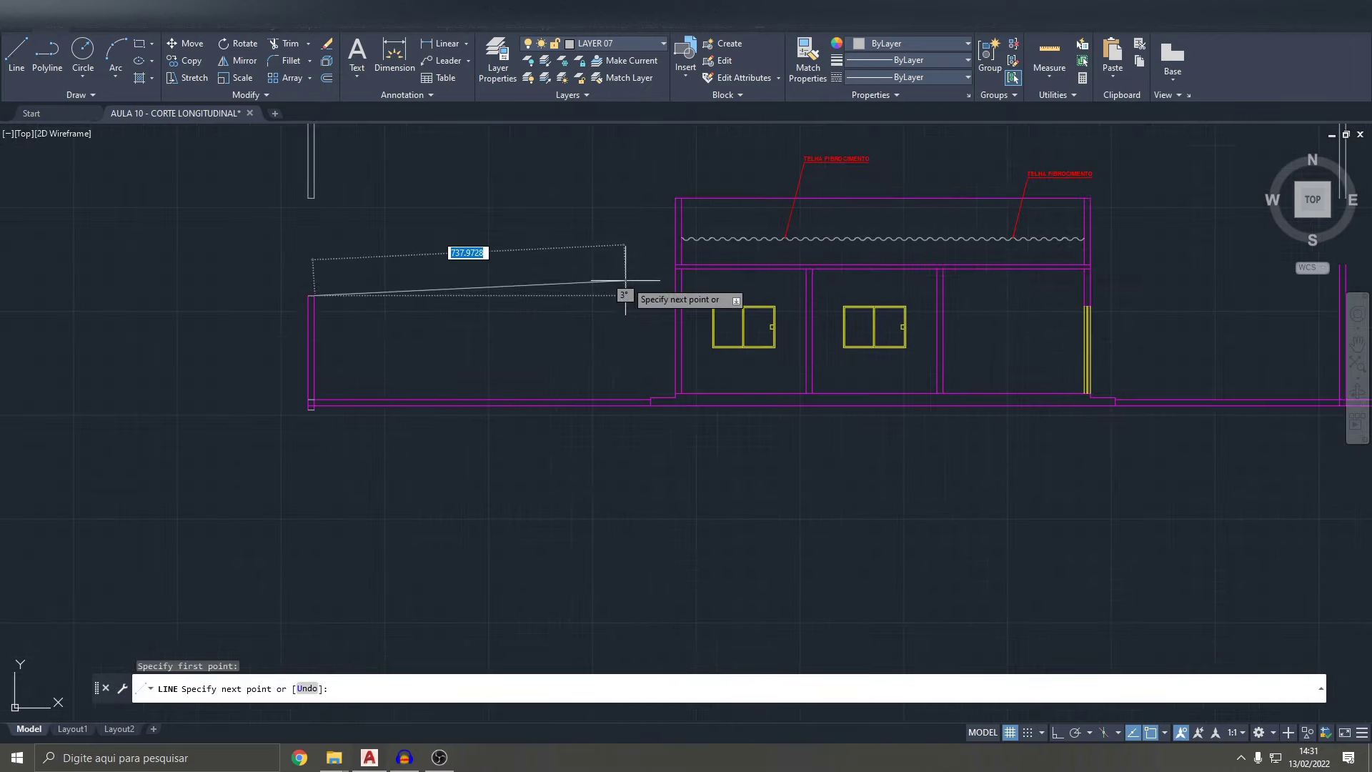
pyautogui.press('F8')
pyautogui.scroll(4, 683, 300)
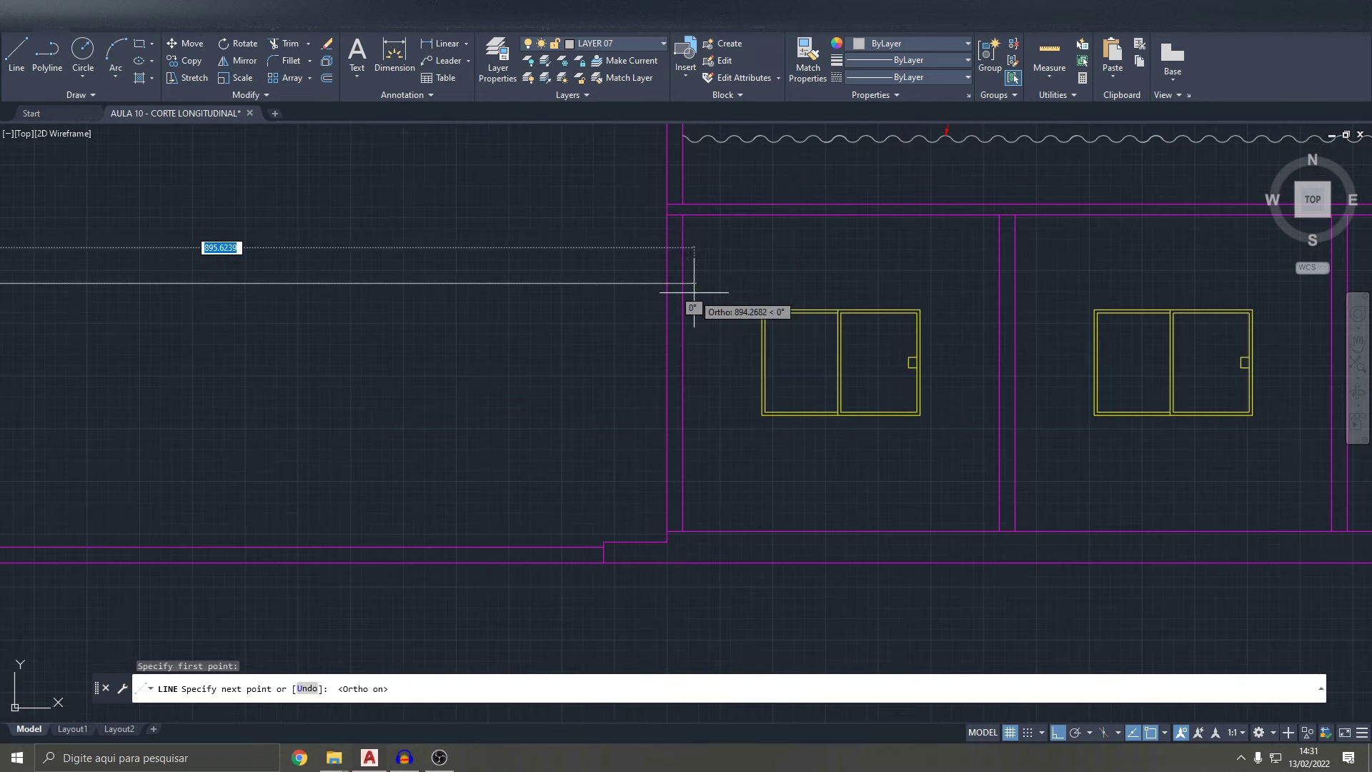
pyautogui.press('Escape')
pyautogui.scroll(-5, 625, 328)
pyautogui.scroll(3, 468, 383)
pyautogui.scroll(6, 457, 366)
pyautogui.press('Escape')
pyautogui.scroll(-8, 500, 378)
pyautogui.scroll(4, 633, 363)
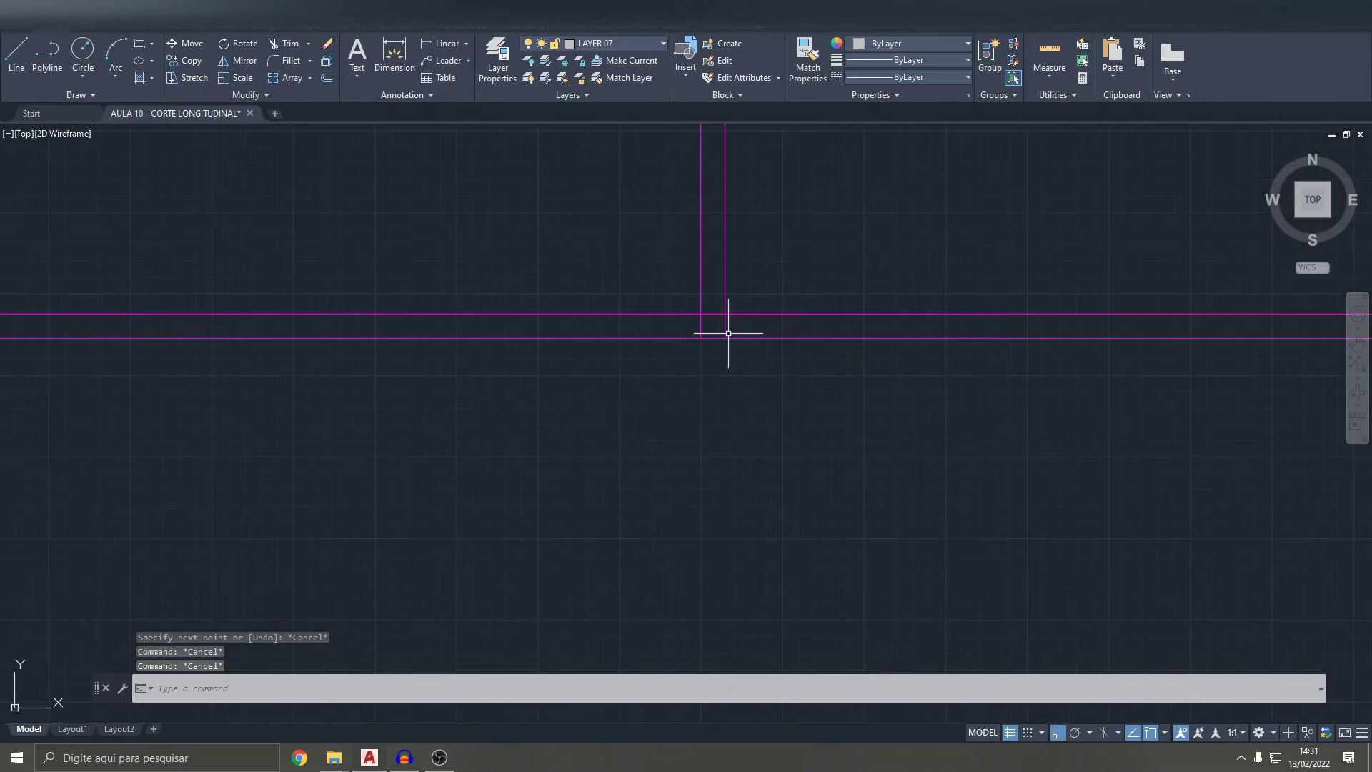
# - Trim the top segment between the right wall's verticals
pyautogui.write('tr')
pyautogui.press('Return')
pyautogui.scroll(4, 710, 315)
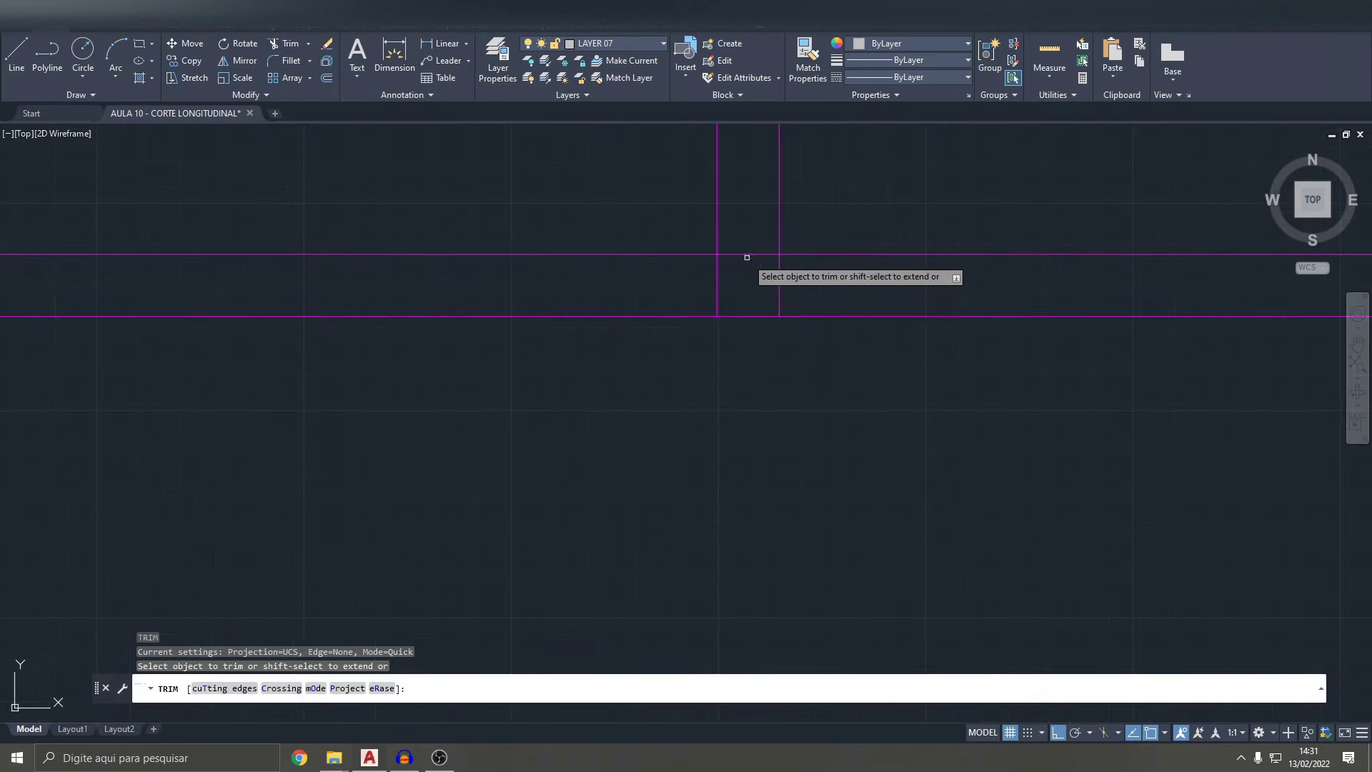
pyautogui.moveTo(747, 236); pyautogui.dragTo(738, 275)
pyautogui.press('Escape')
pyautogui.click(14, 64)
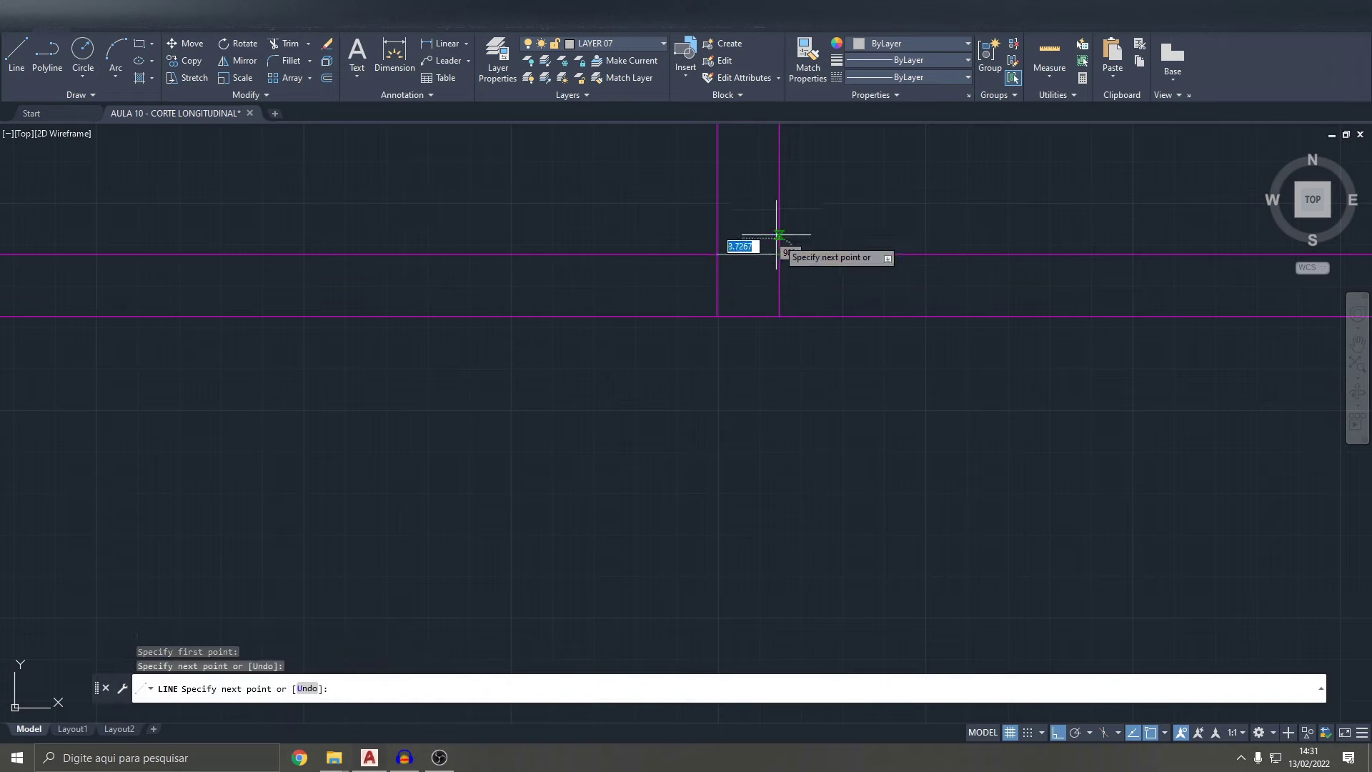
pyautogui.press('Escape')
# - Offset the horizontal segment between the verticals 25 units downward
pyautogui.write('o')
pyautogui.press('Return')
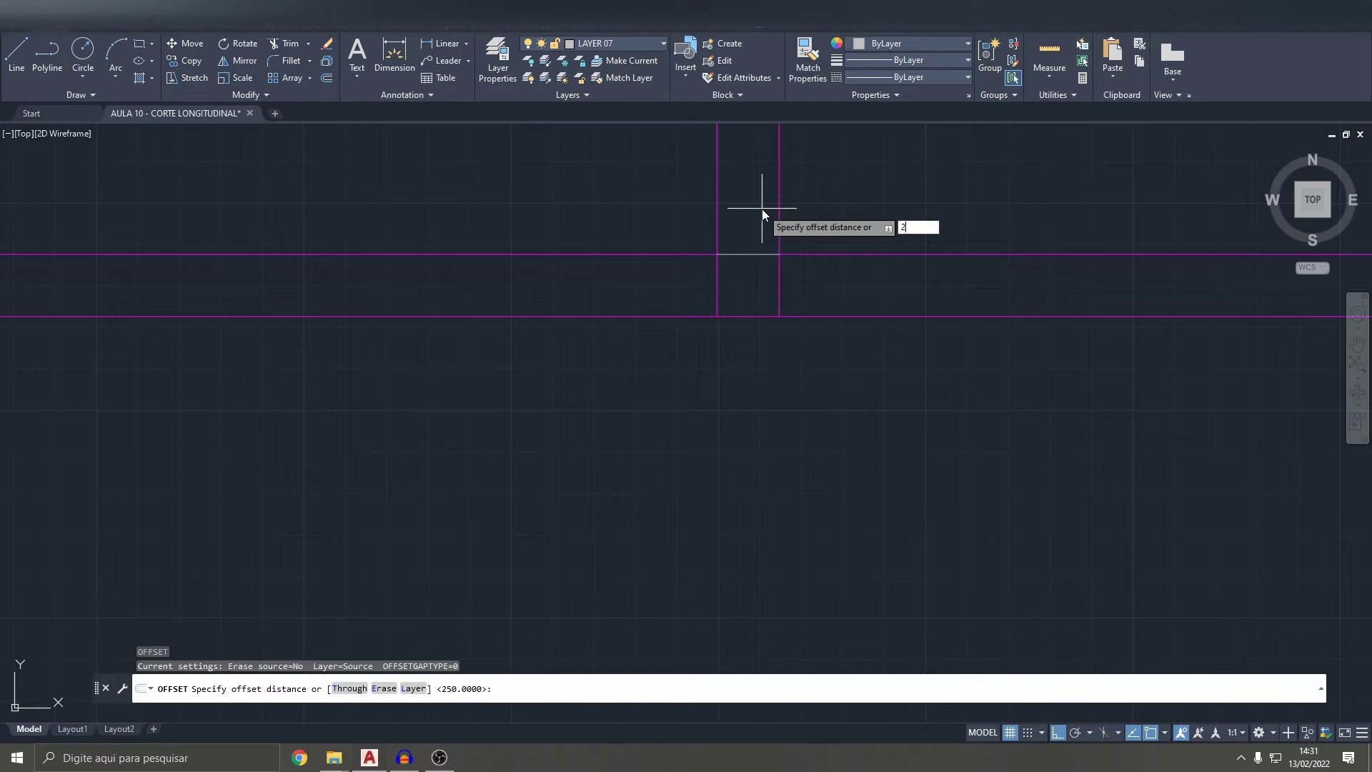
pyautogui.write('25')
pyautogui.press('Return')
pyautogui.click(751, 253)
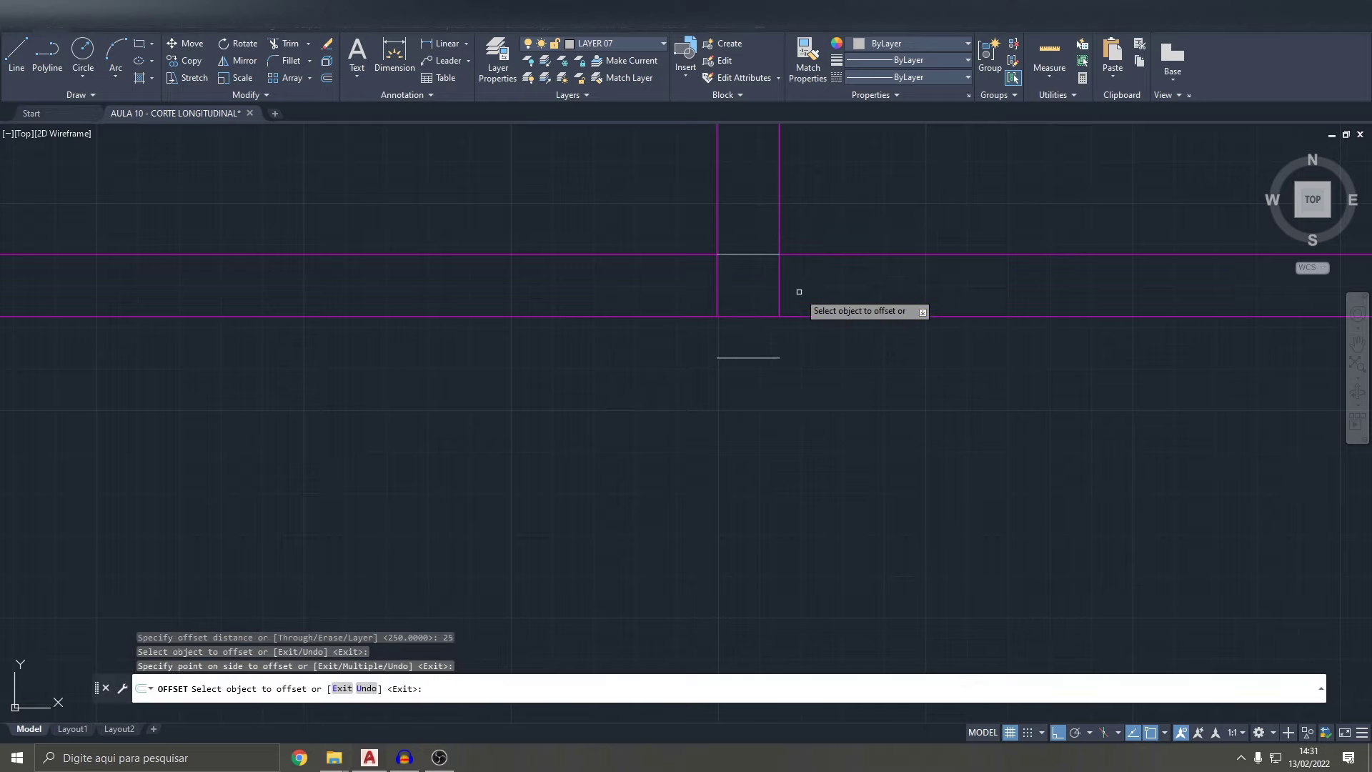
pyautogui.press('Escape')
pyautogui.press('Escape')
# - Trim the magenta ground-line segments through the wall base, then extend the crossed lines
pyautogui.press('Return')
pyautogui.moveTo(796, 290); pyautogui.dragTo(774, 297)
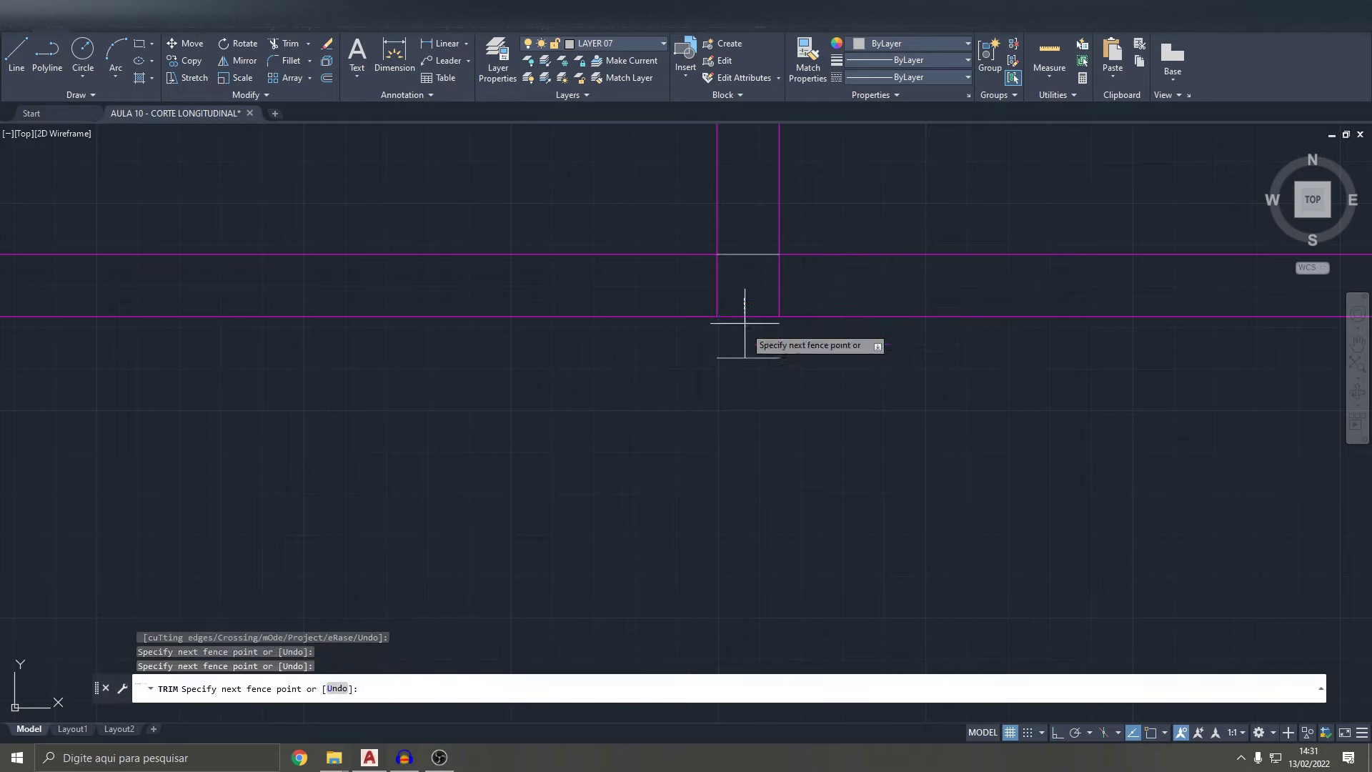
pyautogui.press('Escape')
pyautogui.write('ex')
pyautogui.press('Return')
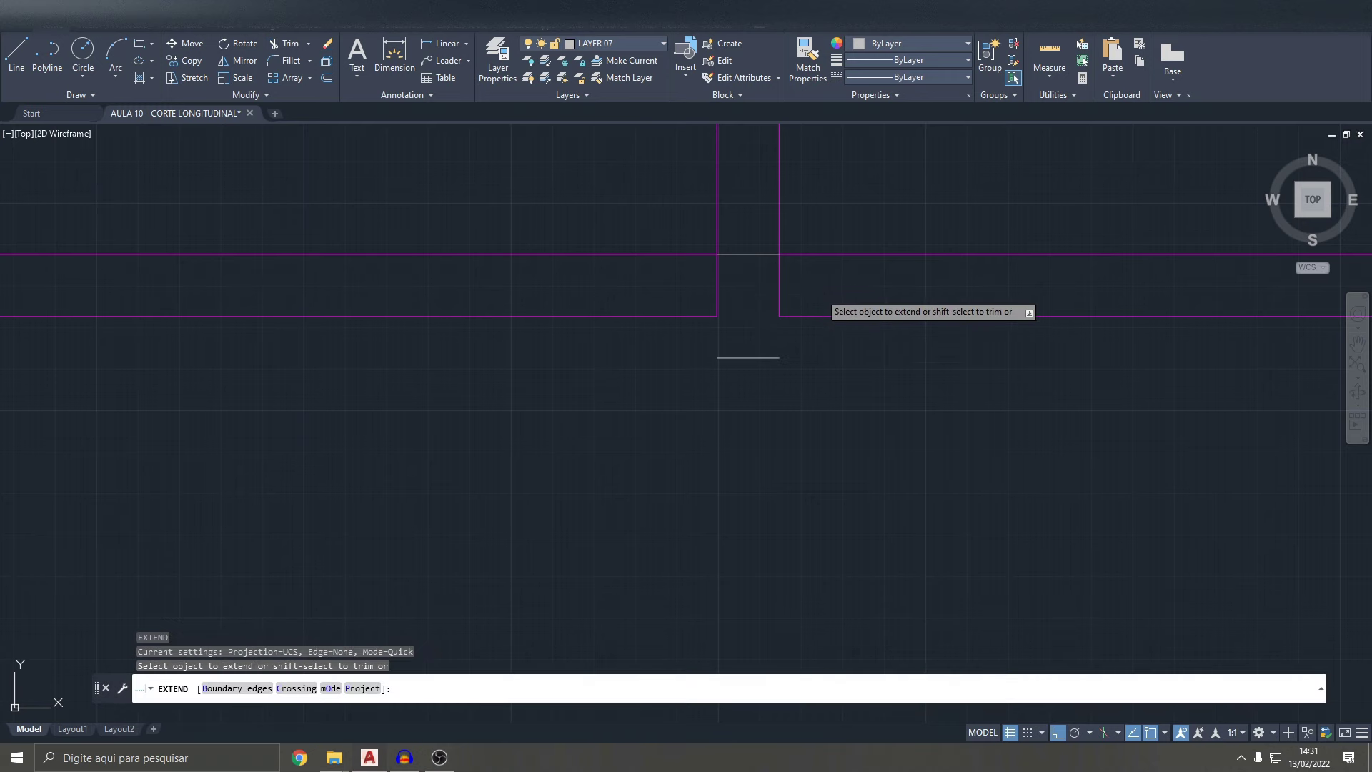
pyautogui.moveTo(820, 292); pyautogui.dragTo(691, 286)
pyautogui.scroll(-3, 692, 344)
pyautogui.press('Escape')
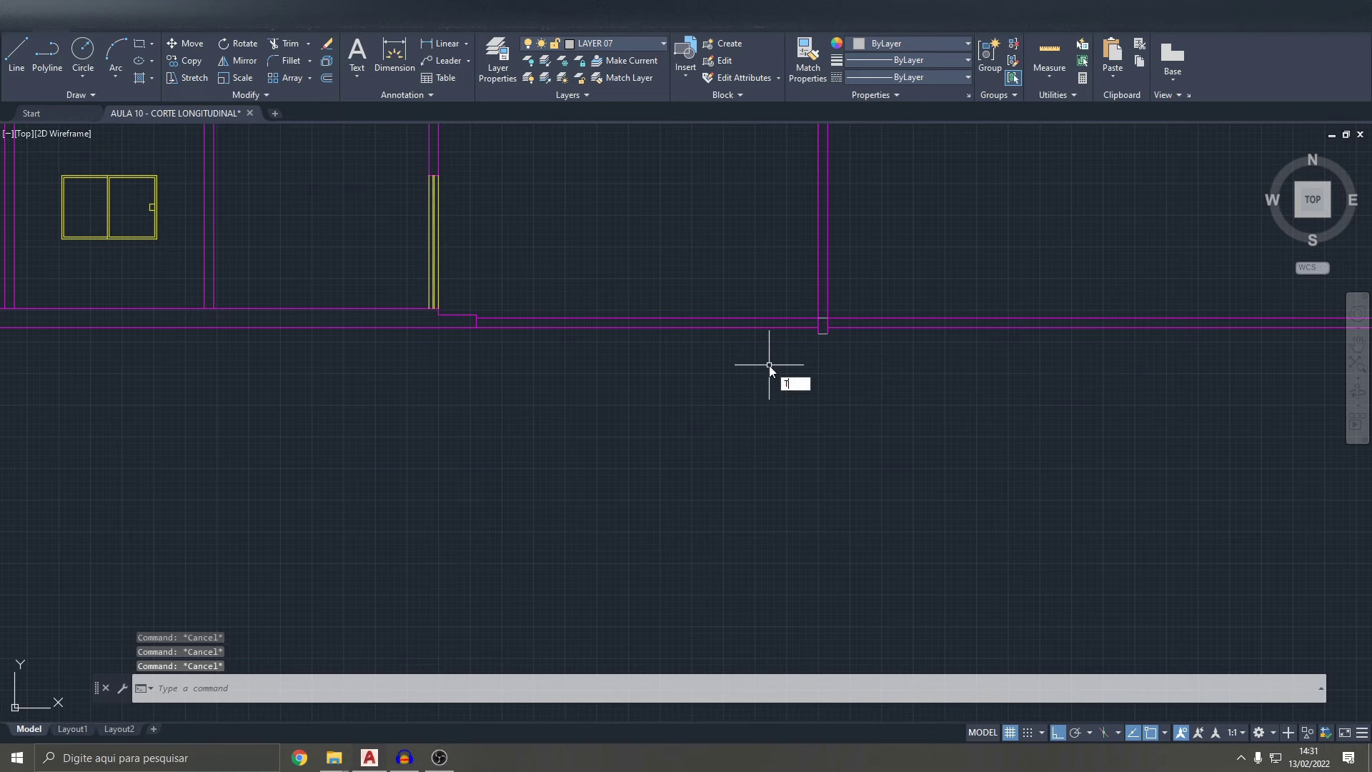
# - Trim the lines at the lower-left corner of the slab
pyautogui.write('r')
pyautogui.press('Return')
pyautogui.scroll(-3, 444, 349)
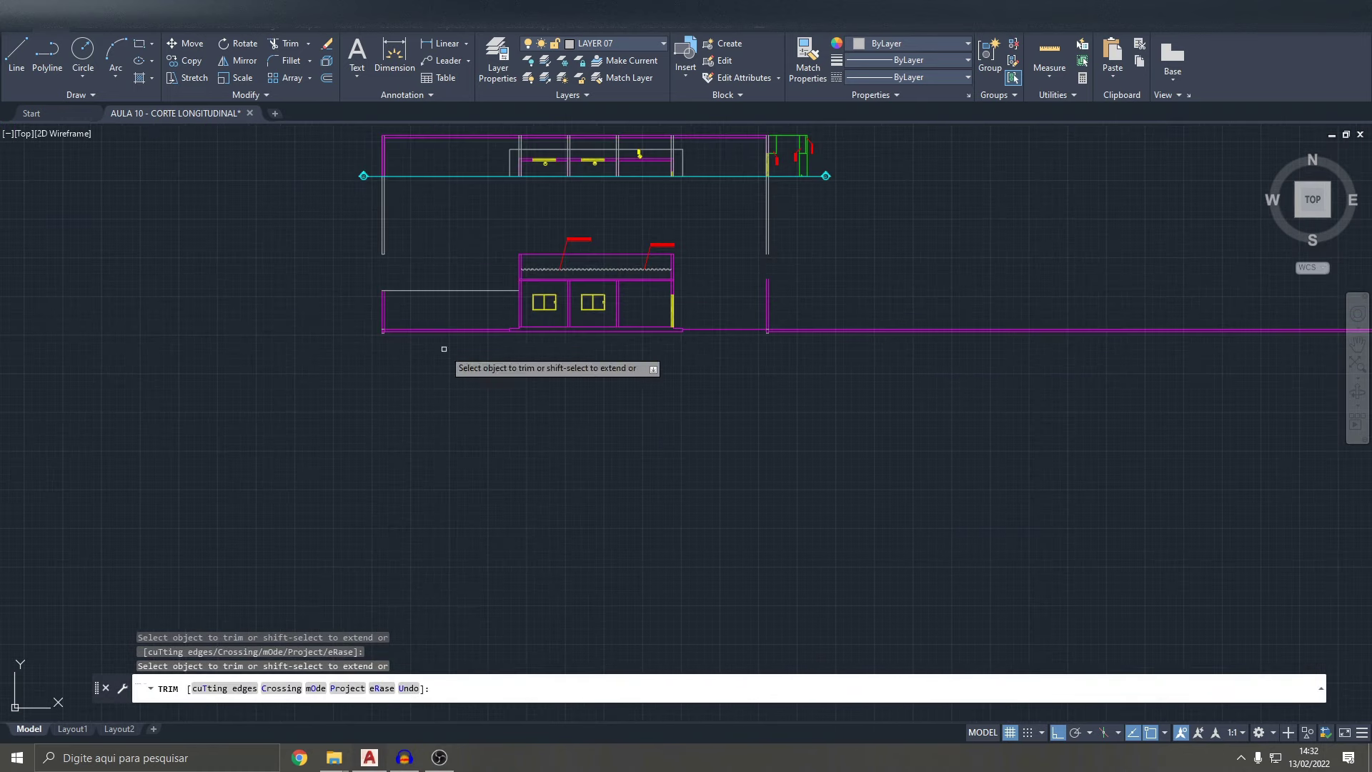
pyautogui.scroll(4, 443, 349)
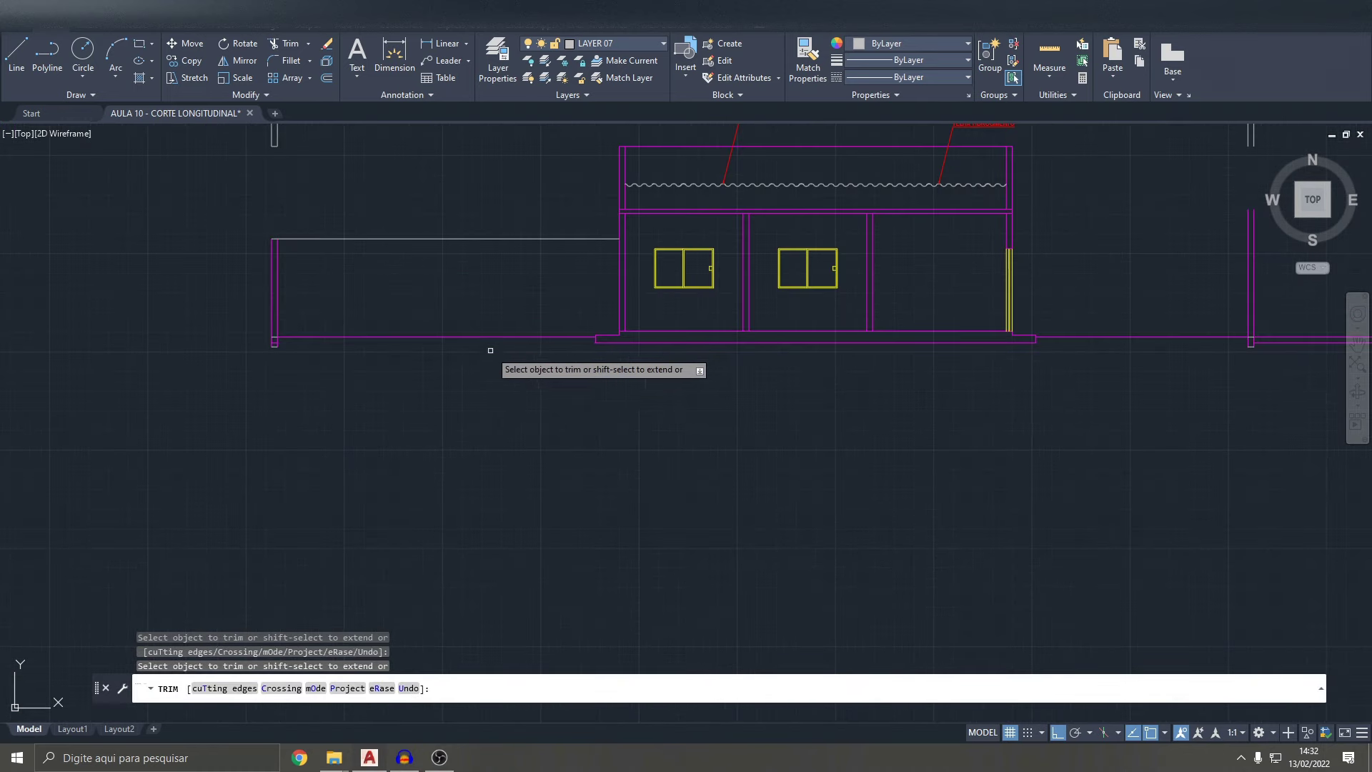
pyautogui.scroll(4, 255, 357)
pyautogui.moveTo(431, 350); pyautogui.dragTo(447, 332)
pyautogui.scroll(-4, 447, 331)
pyautogui.moveTo(536, 369)
pyautogui.mouseDown(button='middle')
pyautogui.moveTo(713, 368)
pyautogui.moveTo(477, 368)
pyautogui.mouseUp(button='middle')
pyautogui.scroll(3, 1111, 335)
pyautogui.scroll(3, 908, 343)
pyautogui.scroll(1, 926, 355)
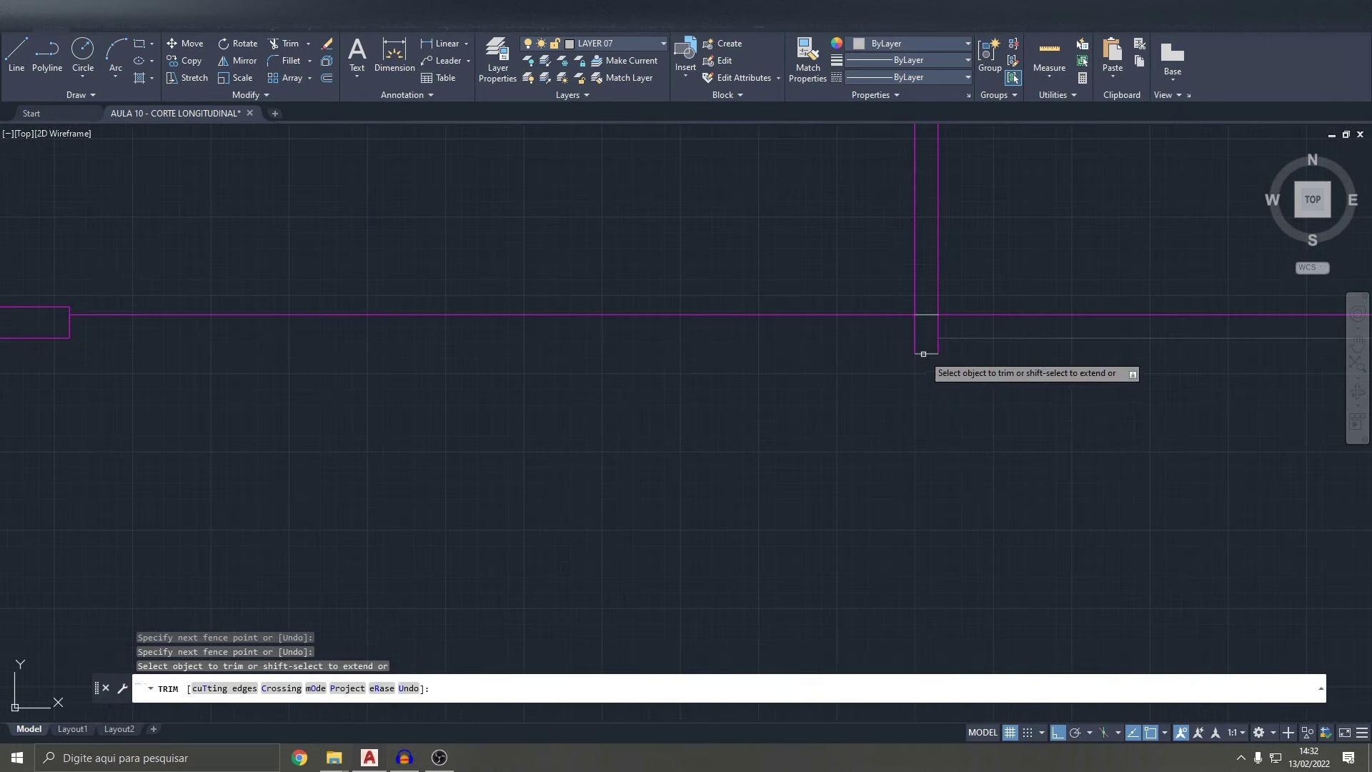
pyautogui.press('Escape')
pyautogui.press('Escape')
# - Delete the stray horizontal line at the lower right
pyautogui.scroll(-2, 949, 362)
pyautogui.scroll(-2, 882, 367)
pyautogui.moveTo(863, 367); pyautogui.dragTo(723, 354, button='middle')
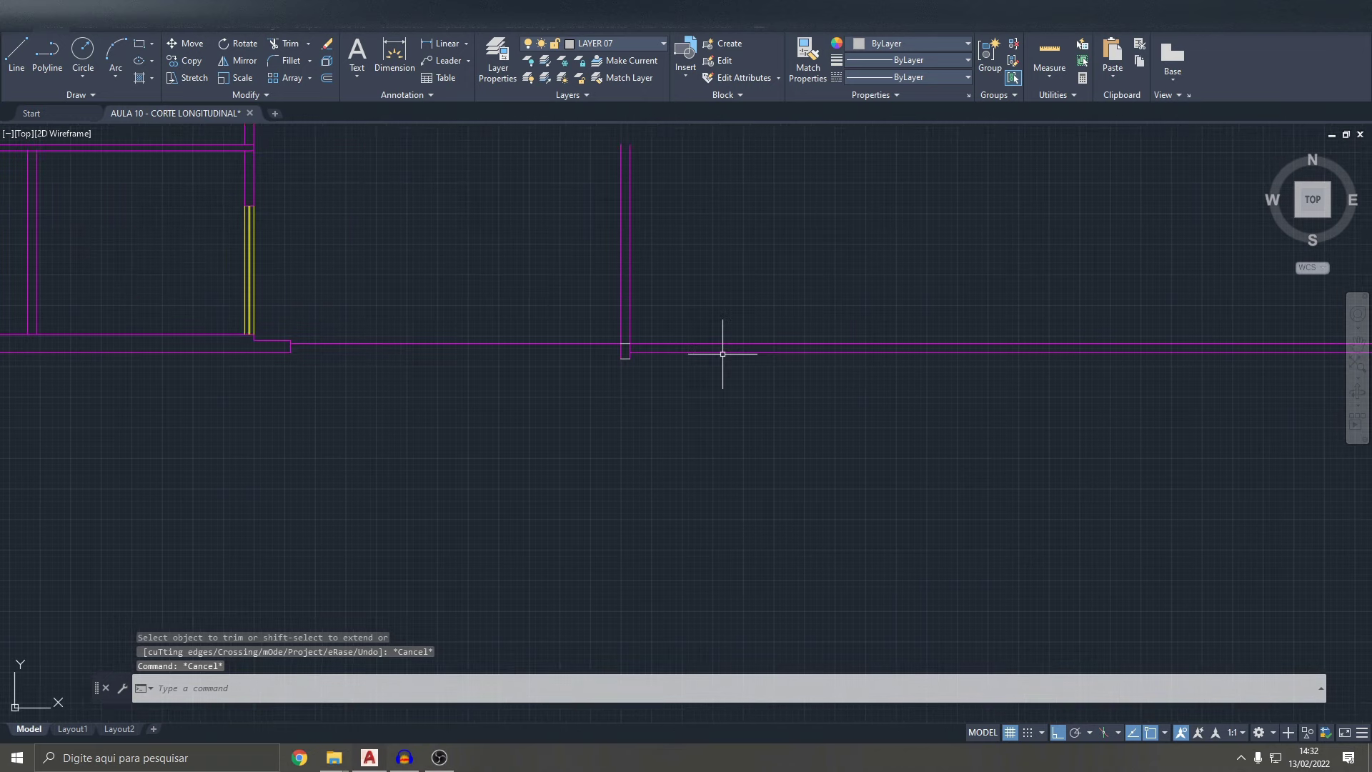
pyautogui.click(723, 354)
pyautogui.press('Delete')
# - Offset a wall line 250 units to the right to form the new wall
pyautogui.scroll(-4, 708, 379)
pyautogui.scroll(2, 721, 383)
pyautogui.moveTo(468, 441)
pyautogui.mouseDown(button='middle')
pyautogui.moveTo(905, 416)
pyautogui.moveTo(521, 378)
pyautogui.mouseUp(button='middle')
pyautogui.scroll(2, 664, 332)
pyautogui.scroll(4, 600, 343)
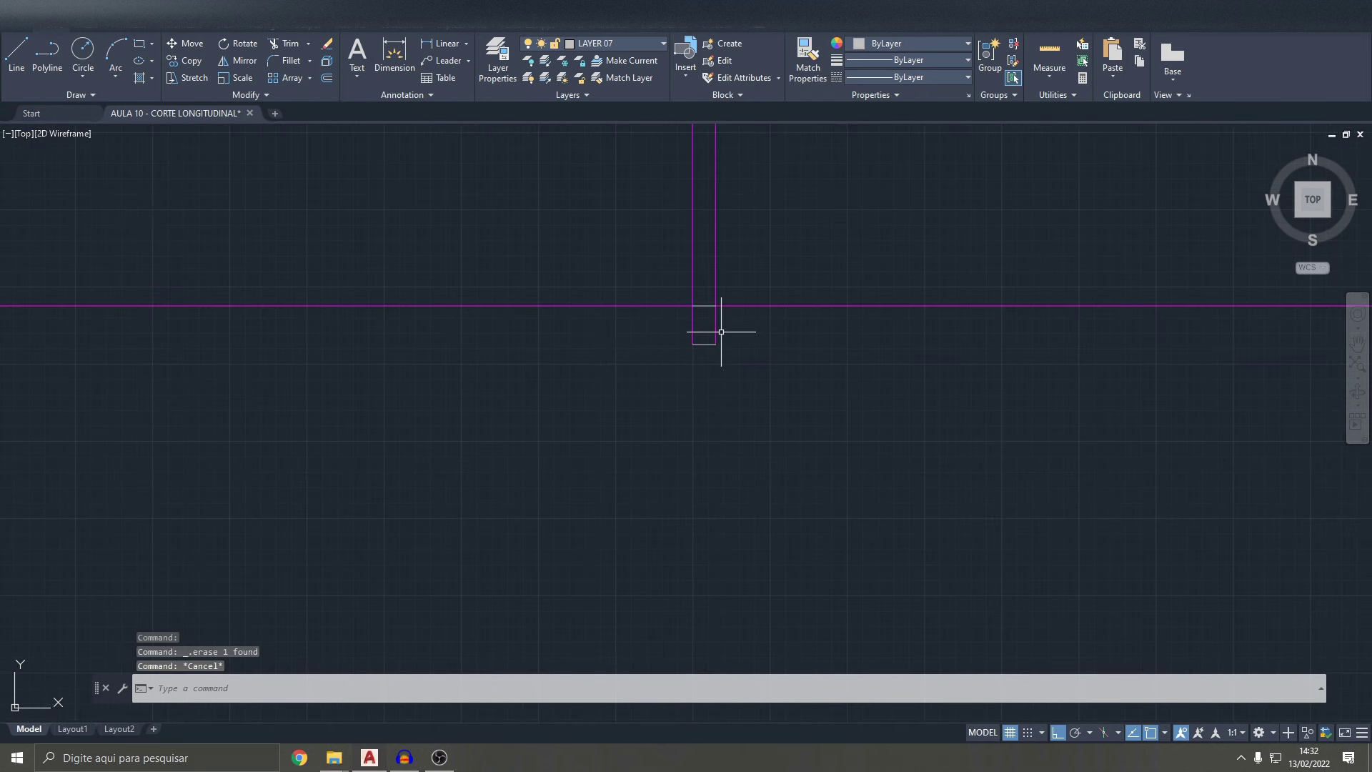
pyautogui.press('Escape')
pyautogui.scroll(-4, 714, 350)
pyautogui.write('o')
pyautogui.press('Return')
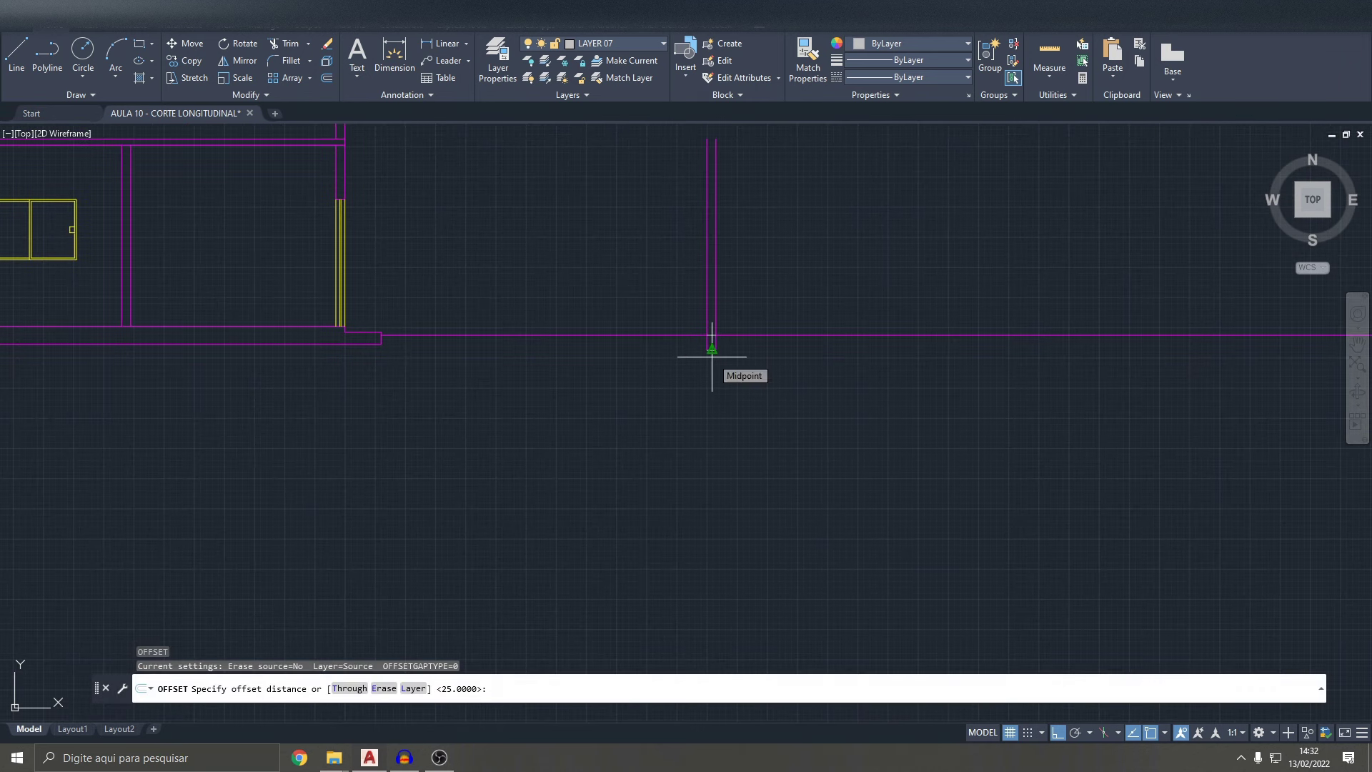
pyautogui.write('250')
pyautogui.press('Return')
pyautogui.scroll(4, 698, 317)
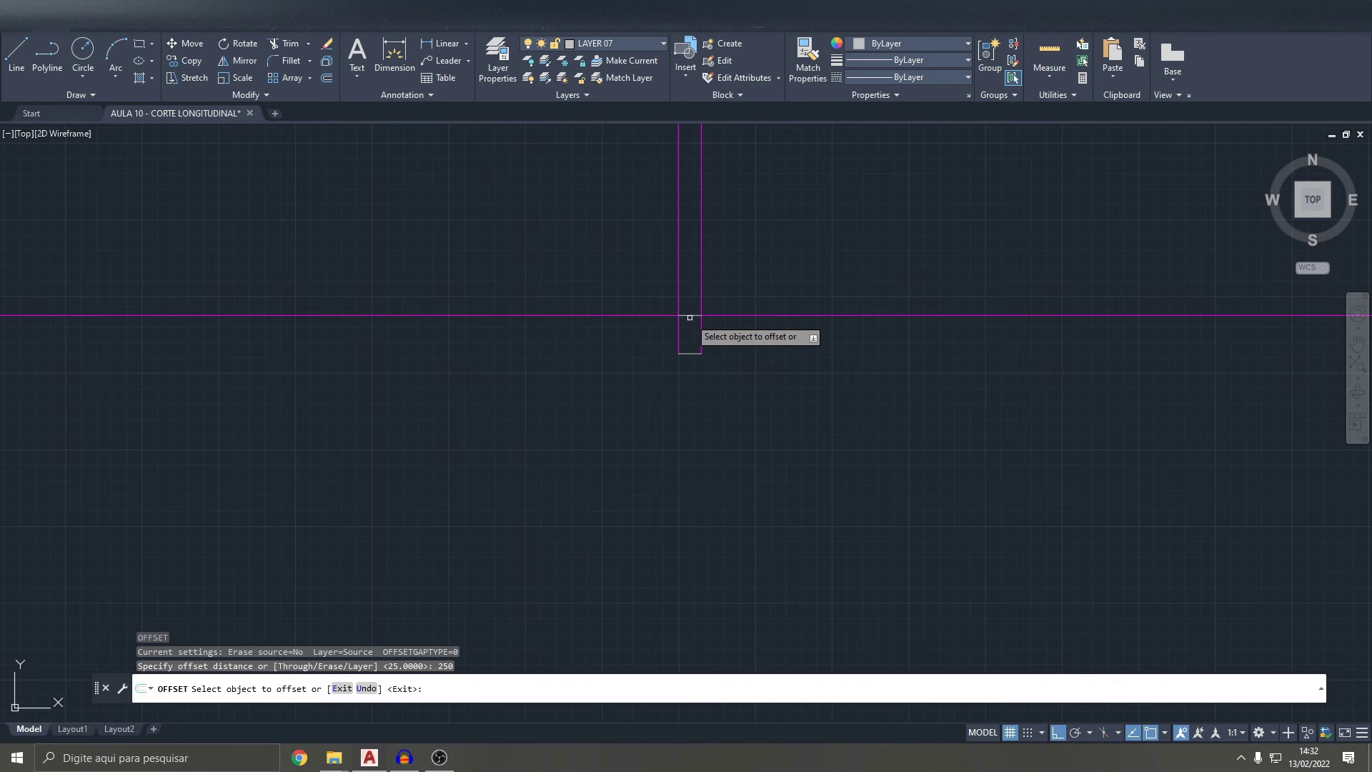
pyautogui.click(689, 318)
pyautogui.click(686, 286)
pyautogui.scroll(-4, 744, 513)
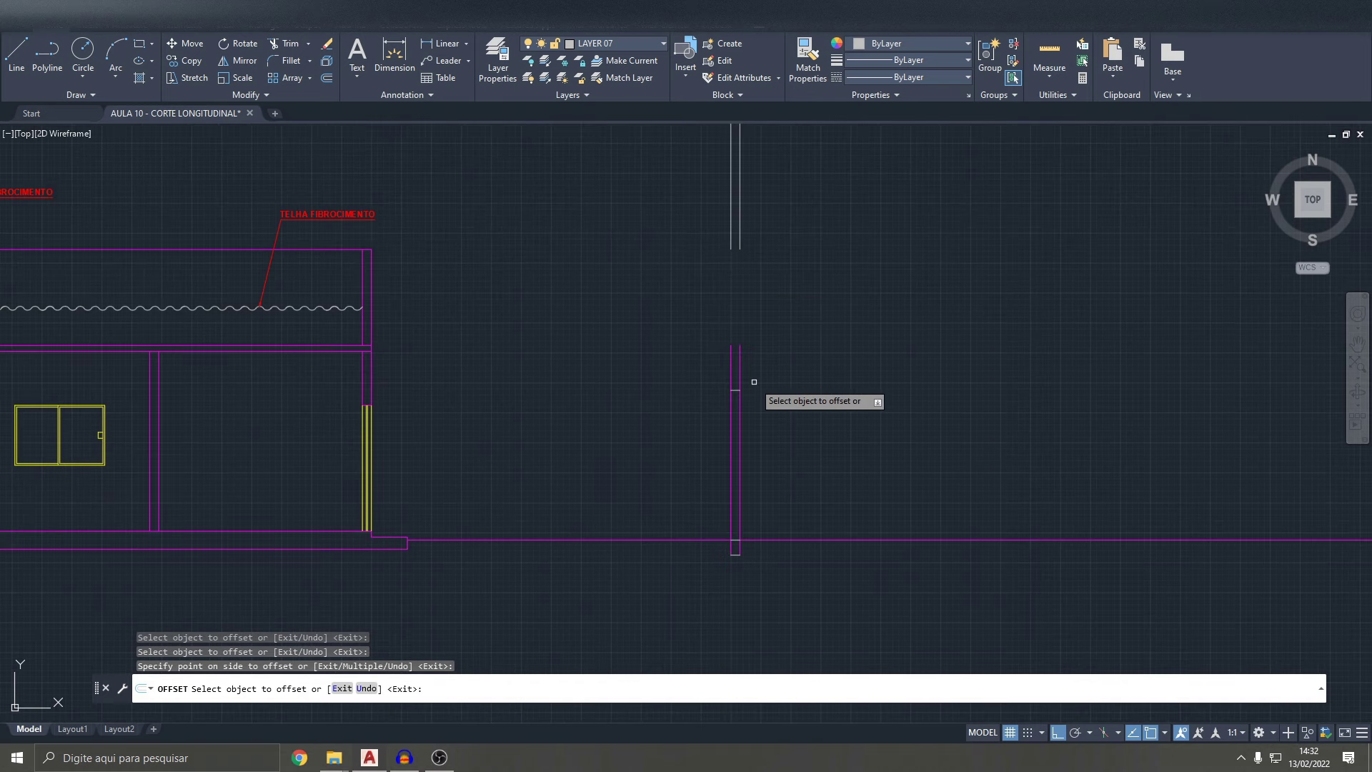
pyautogui.press('Escape')
# - Trim the base of the new 250-offset wall
pyautogui.write('tr')
pyautogui.press('Return')
pyautogui.press('Return')
pyautogui.press('Return')
pyautogui.write('l')
pyautogui.press('Return')
# - Draw a line from the new wall back to the house wall
pyautogui.scroll(5, 736, 393)
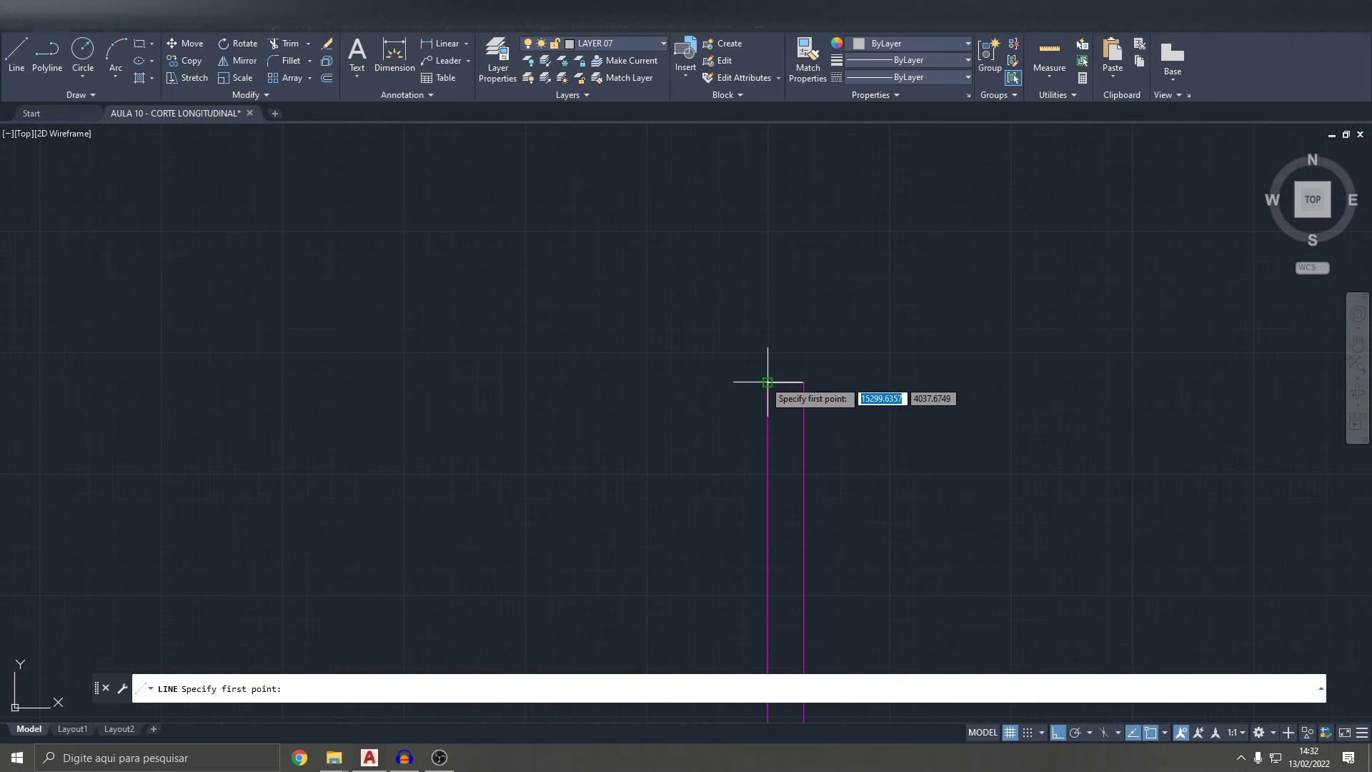
pyautogui.moveTo(367, 385); pyautogui.dragTo(875, 390, button='middle')
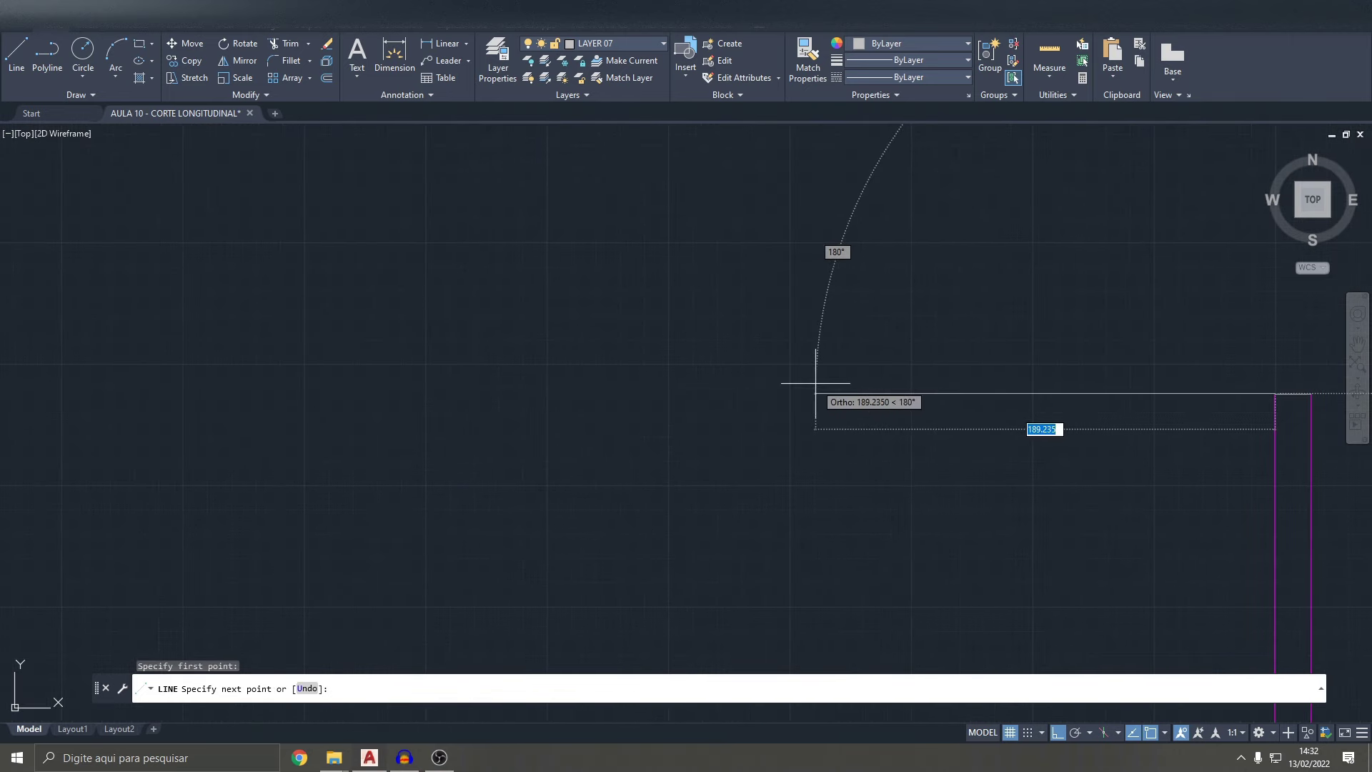
pyautogui.scroll(-3, 818, 385)
pyautogui.scroll(1, 669, 392)
pyautogui.scroll(2, 668, 393)
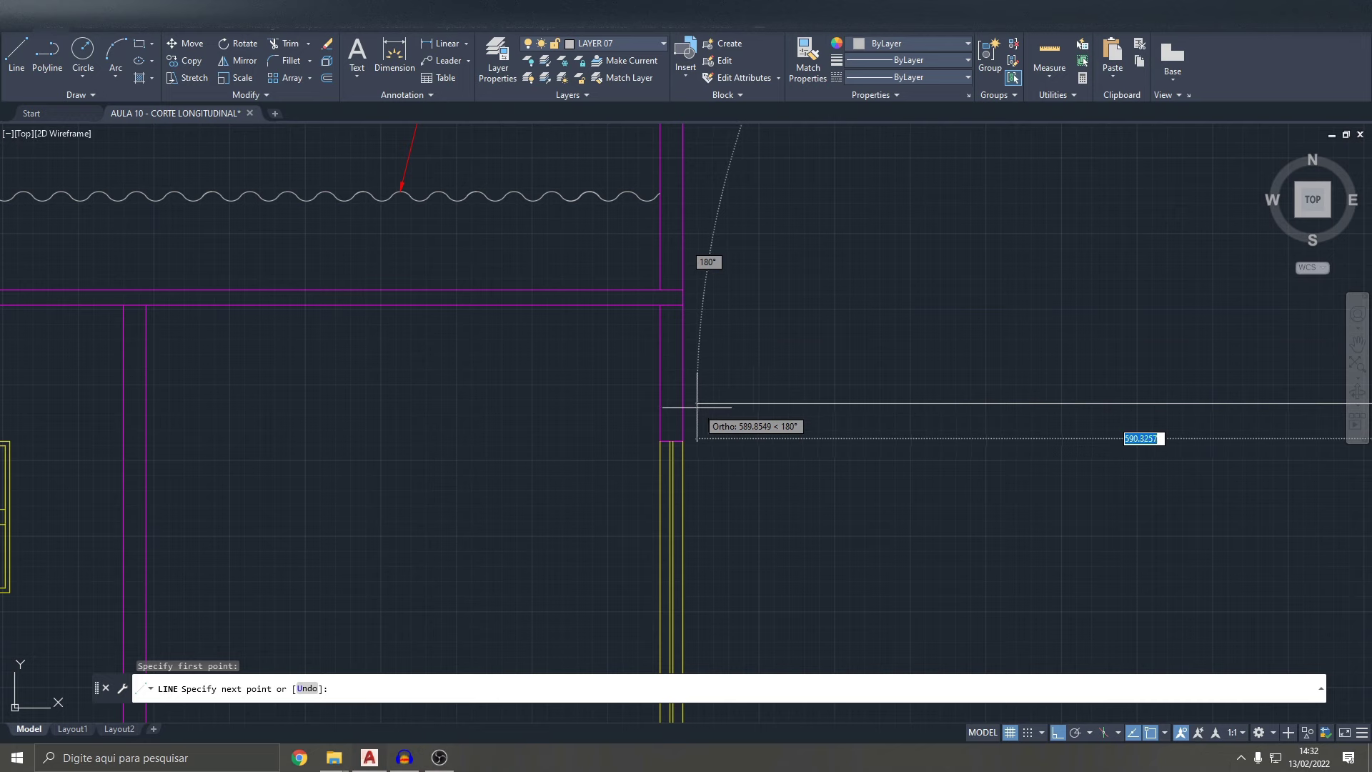
pyautogui.click(682, 404)
pyautogui.scroll(-3, 679, 388)
pyautogui.scroll(-2, 821, 403)
pyautogui.press('Escape')
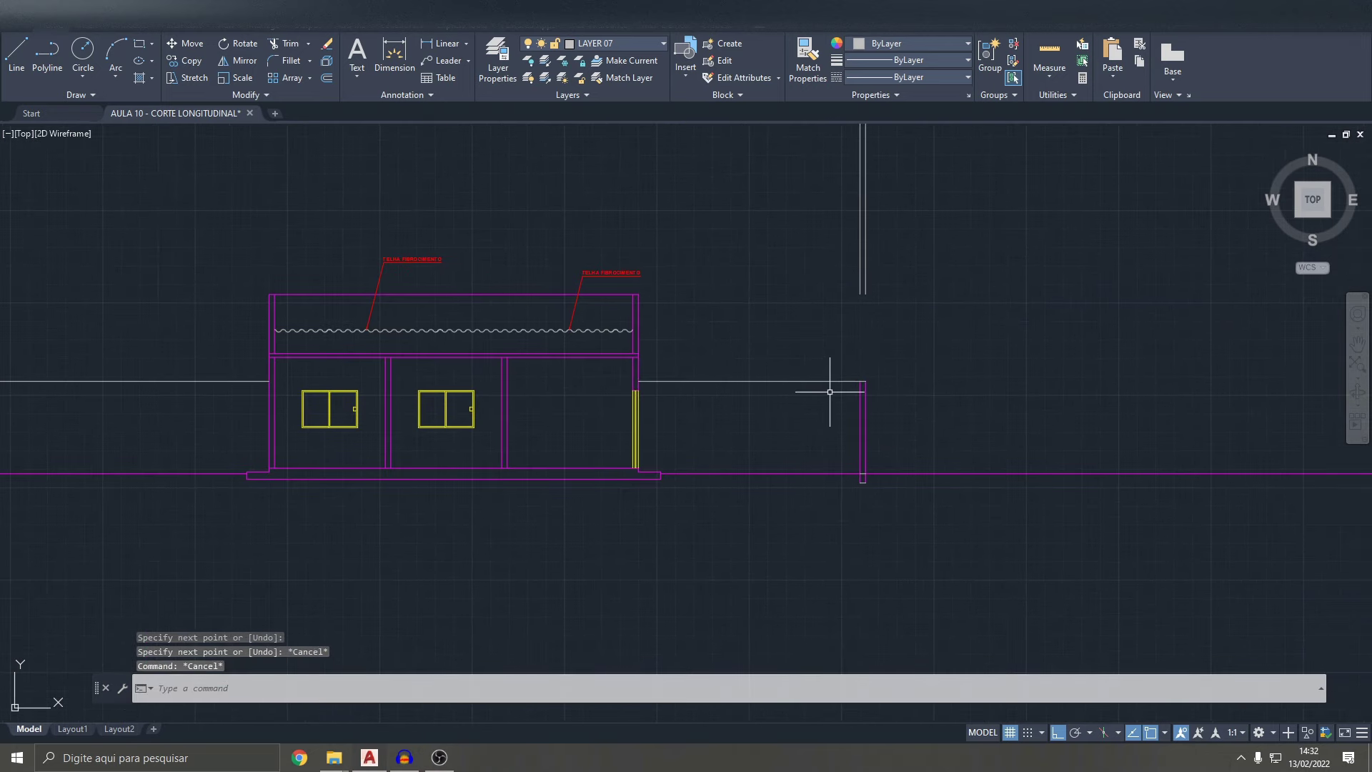
pyautogui.write('MA')
# - Use MATCHPROP to copy an existing wall's properties onto the new right-hand wall lines
pyautogui.press('Return')
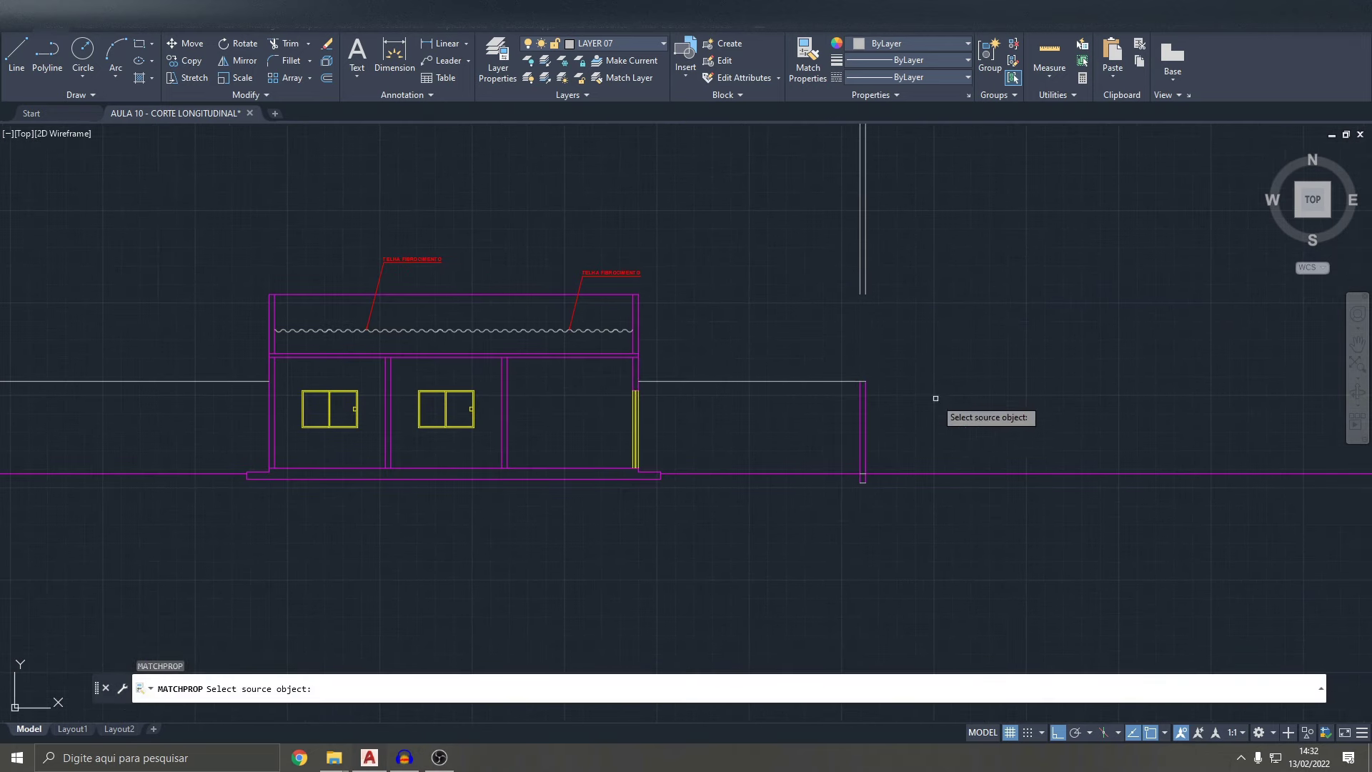
pyautogui.click(865, 407)
pyautogui.click(854, 371)
pyautogui.scroll(-2, 708, 447)
pyautogui.scroll(4, 631, 312)
pyautogui.click(729, 566)
pyautogui.scroll(-2, 729, 558)
pyautogui.scroll(-2, 765, 514)
pyautogui.press('Escape')
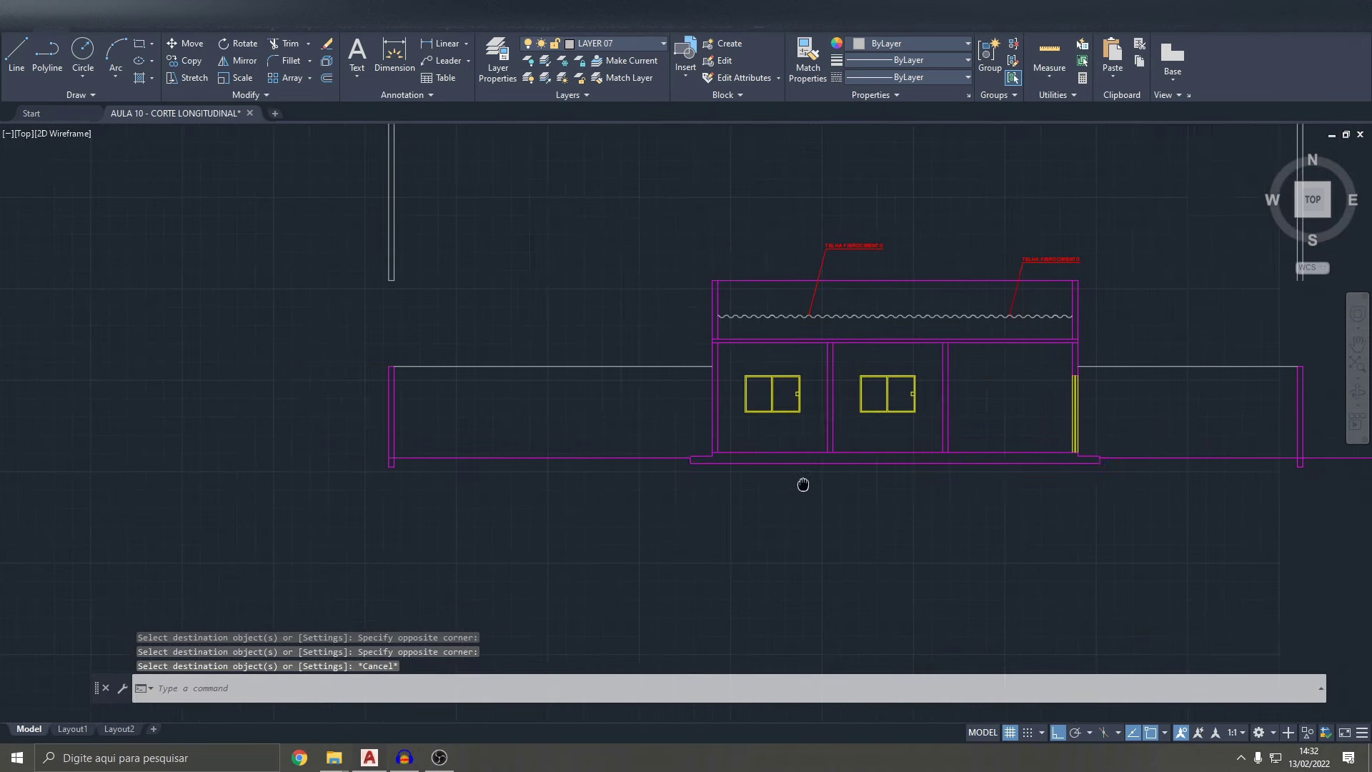
pyautogui.moveTo(803, 482); pyautogui.dragTo(619, 476, button='middle')
pyautogui.scroll(2, 905, 409)
pyautogui.scroll(2, 873, 383)
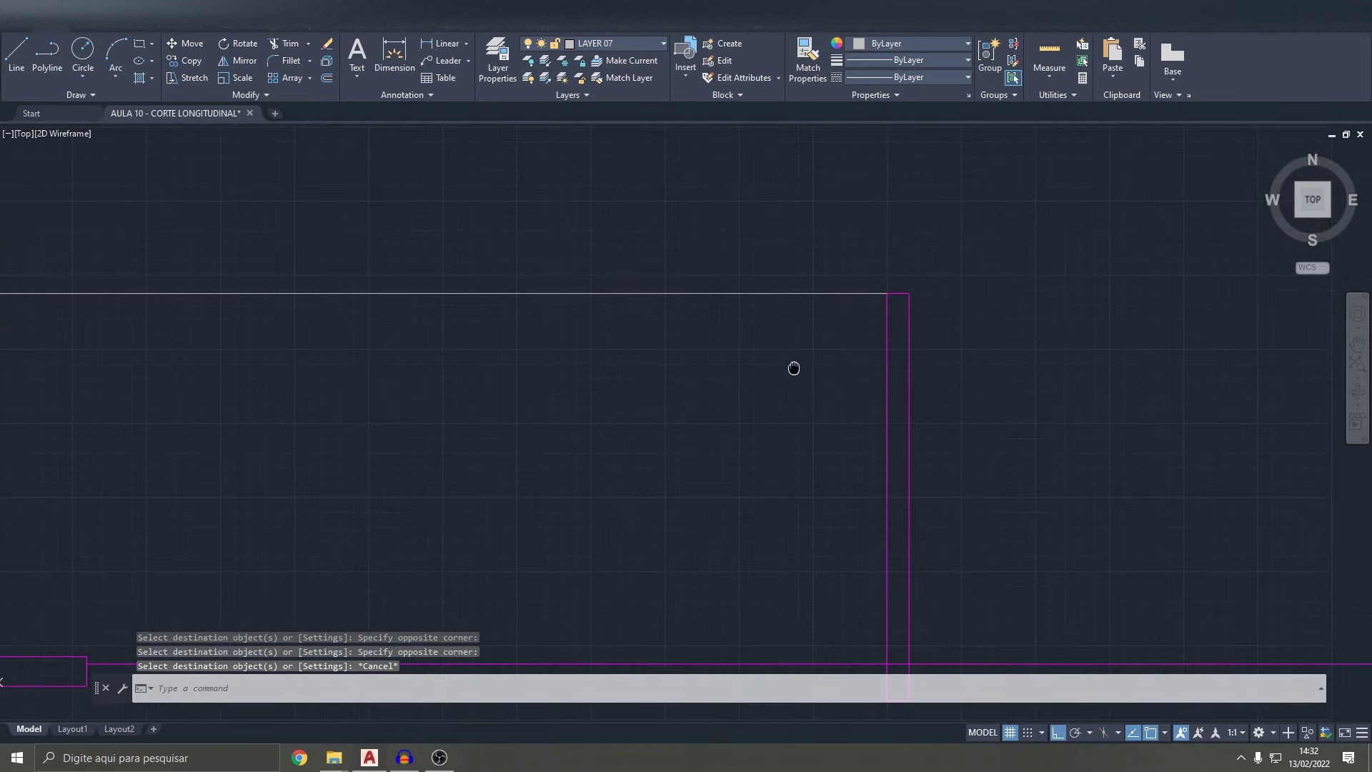
pyautogui.scroll(-5, 793, 367)
pyautogui.scroll(-3, 604, 391)
pyautogui.moveTo(604, 391); pyautogui.dragTo(779, 393, button='middle')
pyautogui.scroll(3, 543, 429)
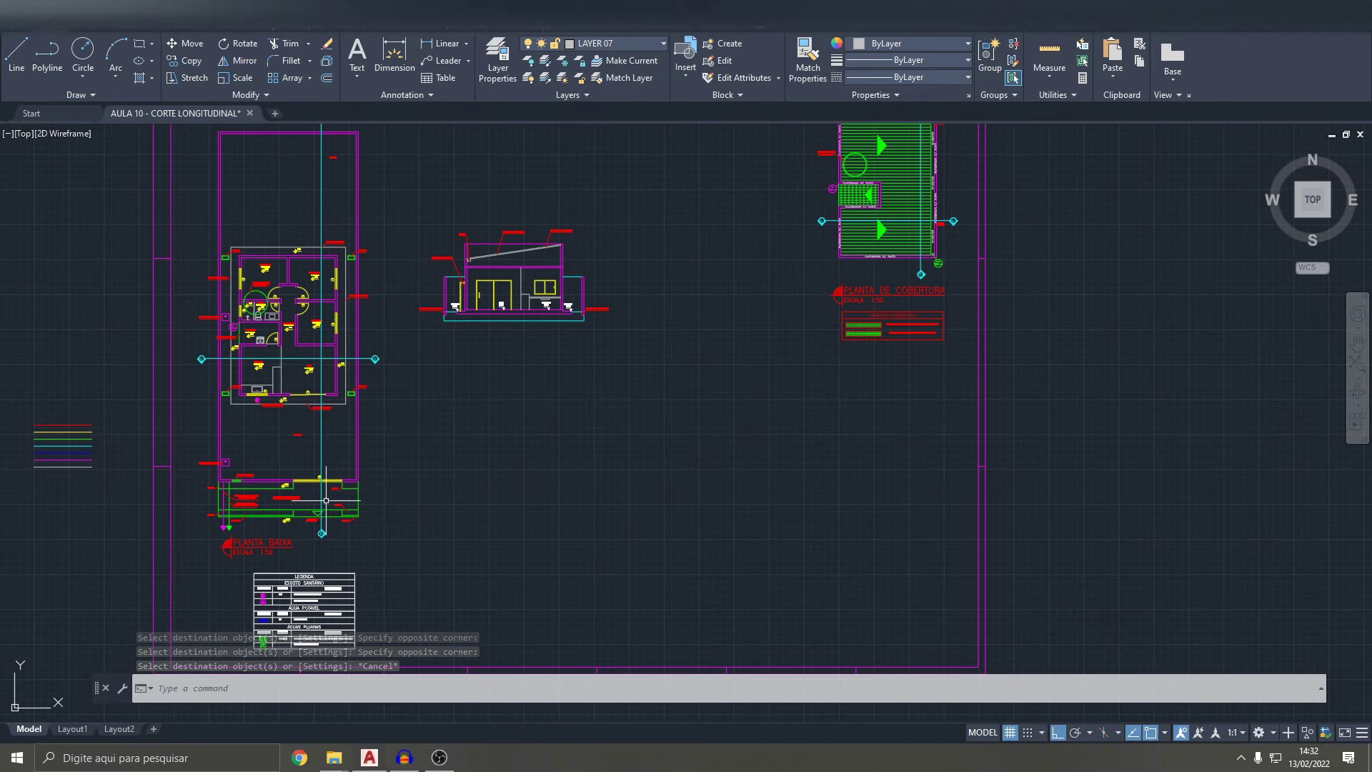
pyautogui.scroll(2, 305, 464)
pyautogui.scroll(-5, 759, 481)
pyautogui.scroll(3, 790, 362)
pyautogui.scroll(2, 803, 361)
pyautogui.scroll(1, 803, 361)
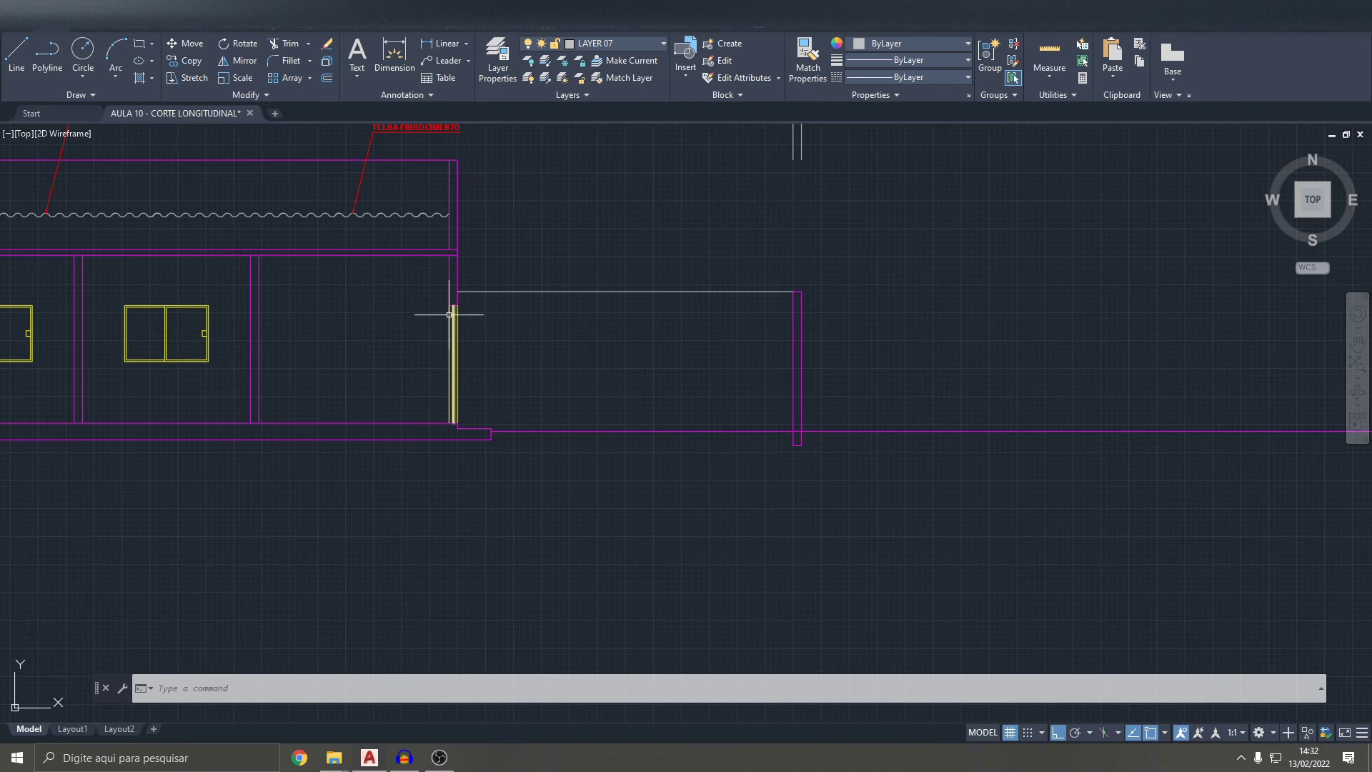
# - Offset the ground line 210 units upward, deleting a misplaced copy
pyautogui.write('o')
pyautogui.press('Return')
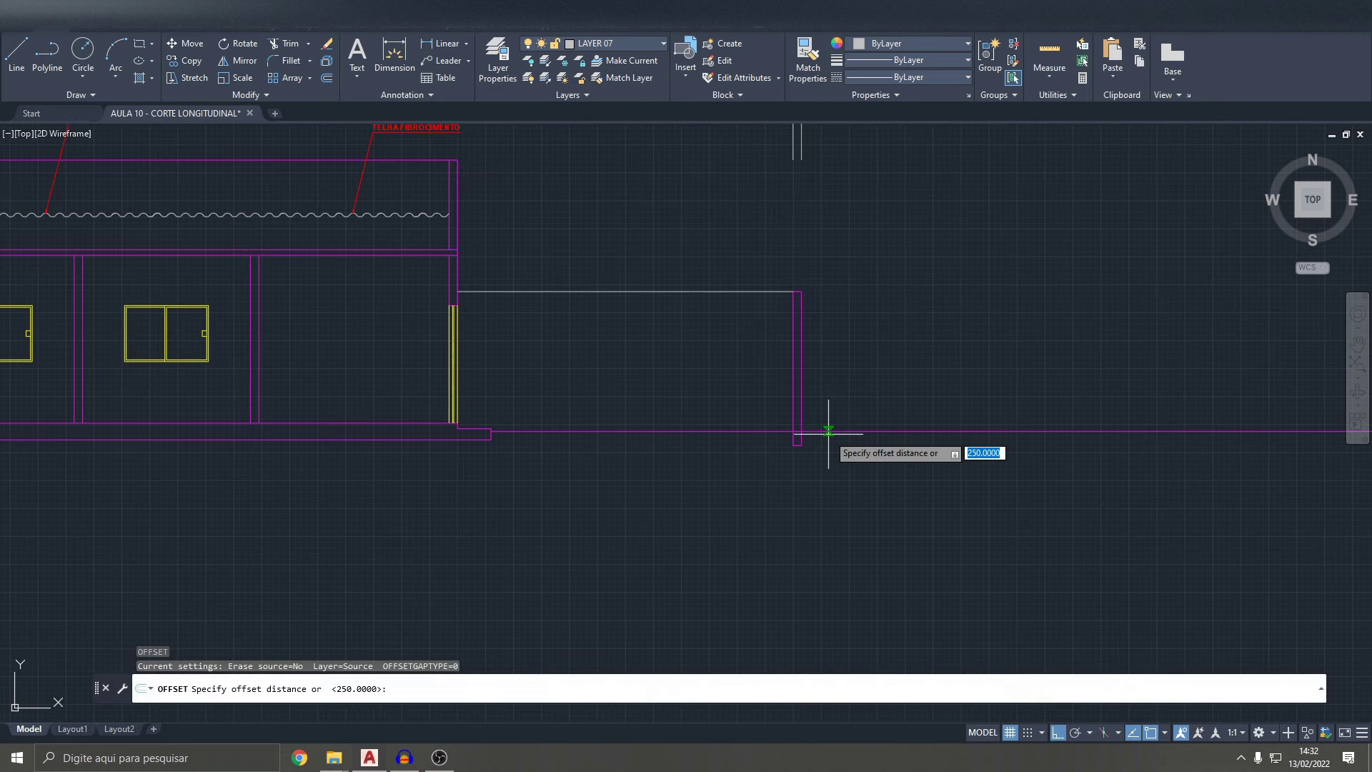
pyautogui.scroll(3, 787, 428)
pyautogui.scroll(-4, 858, 437)
pyautogui.scroll(2, 843, 437)
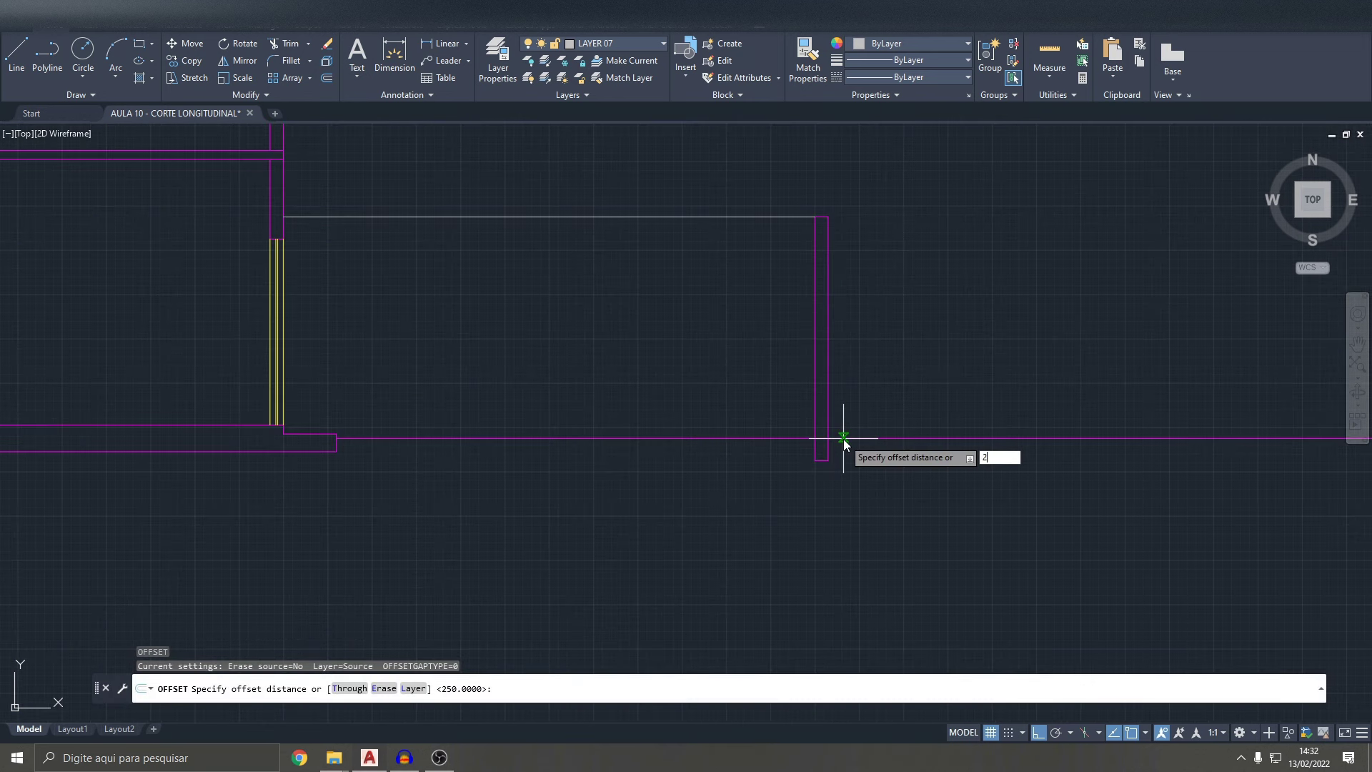
pyautogui.write('0')
pyautogui.press('Return')
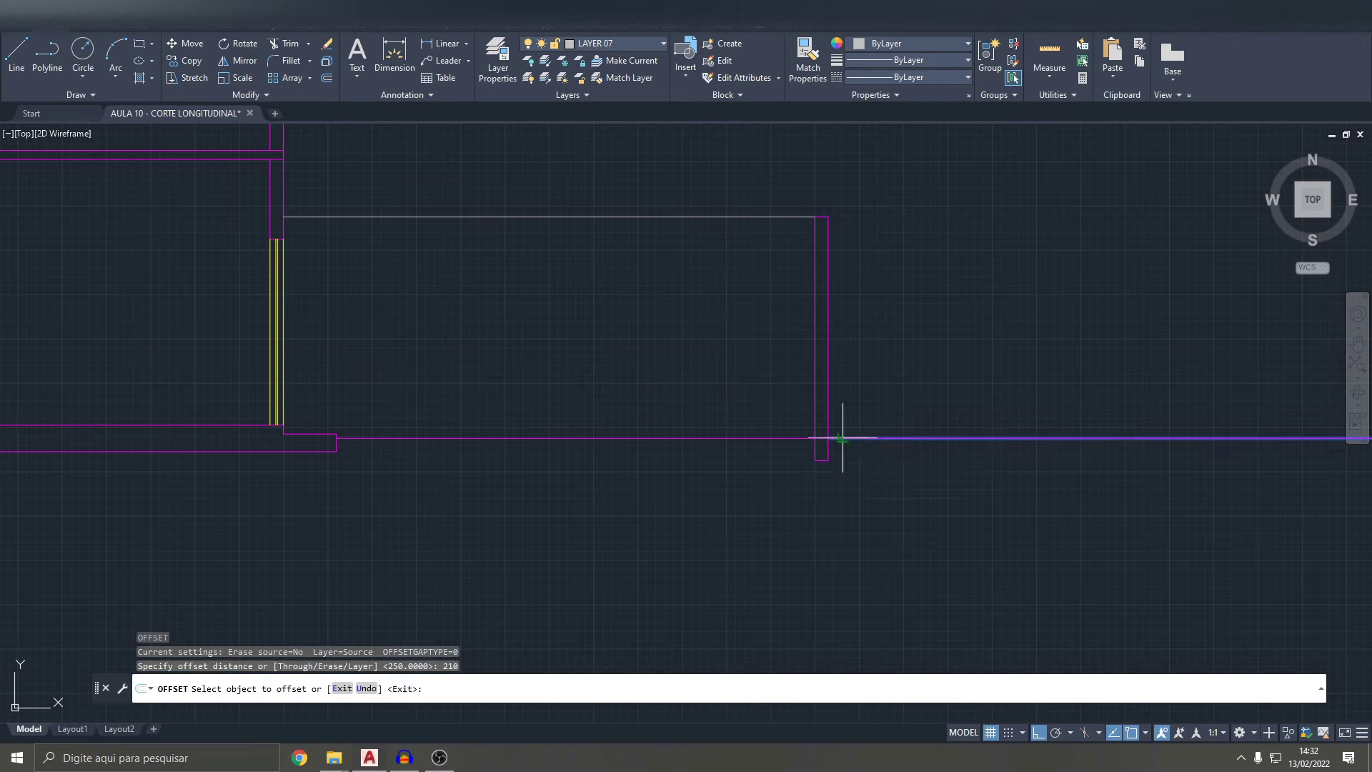
pyautogui.click(836, 438)
pyautogui.click(887, 359)
pyautogui.press('Escape')
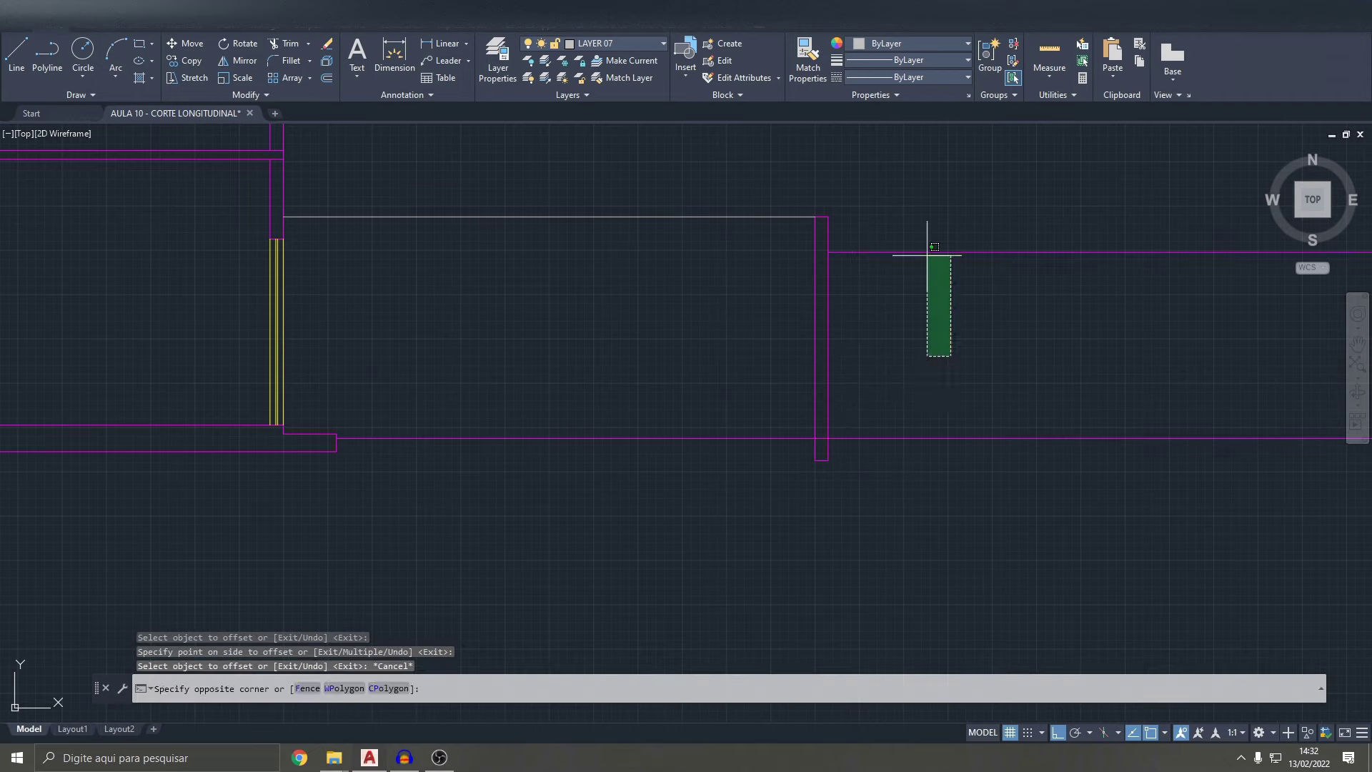
pyautogui.moveTo(972, 358); pyautogui.dragTo(912, 192)
pyautogui.press('Delete')
# - Re-offset the ground line 210 up, trim the wall between the lines, and select the door lines
pyautogui.write('o')
pyautogui.press('Return')
pyautogui.press('Return')
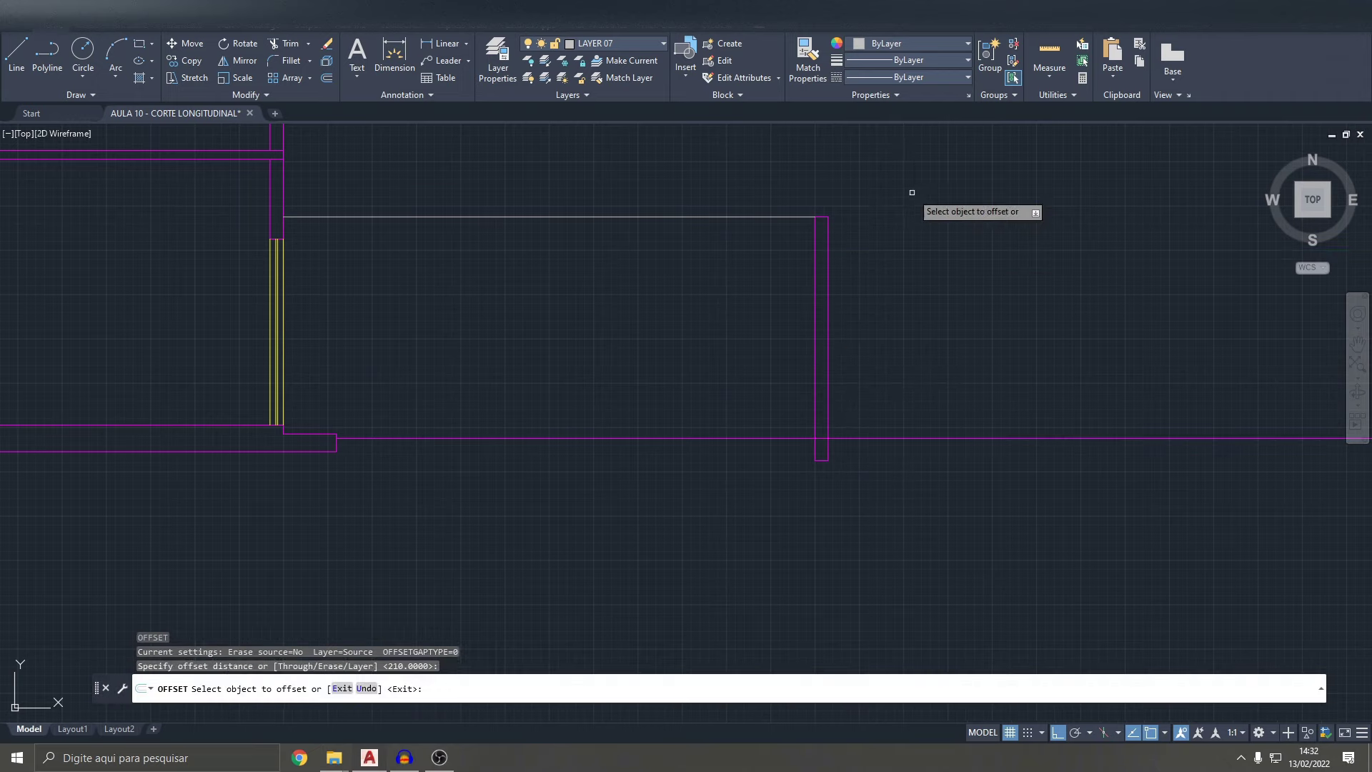
pyautogui.click(823, 437)
pyautogui.click(868, 364)
pyautogui.press('Escape')
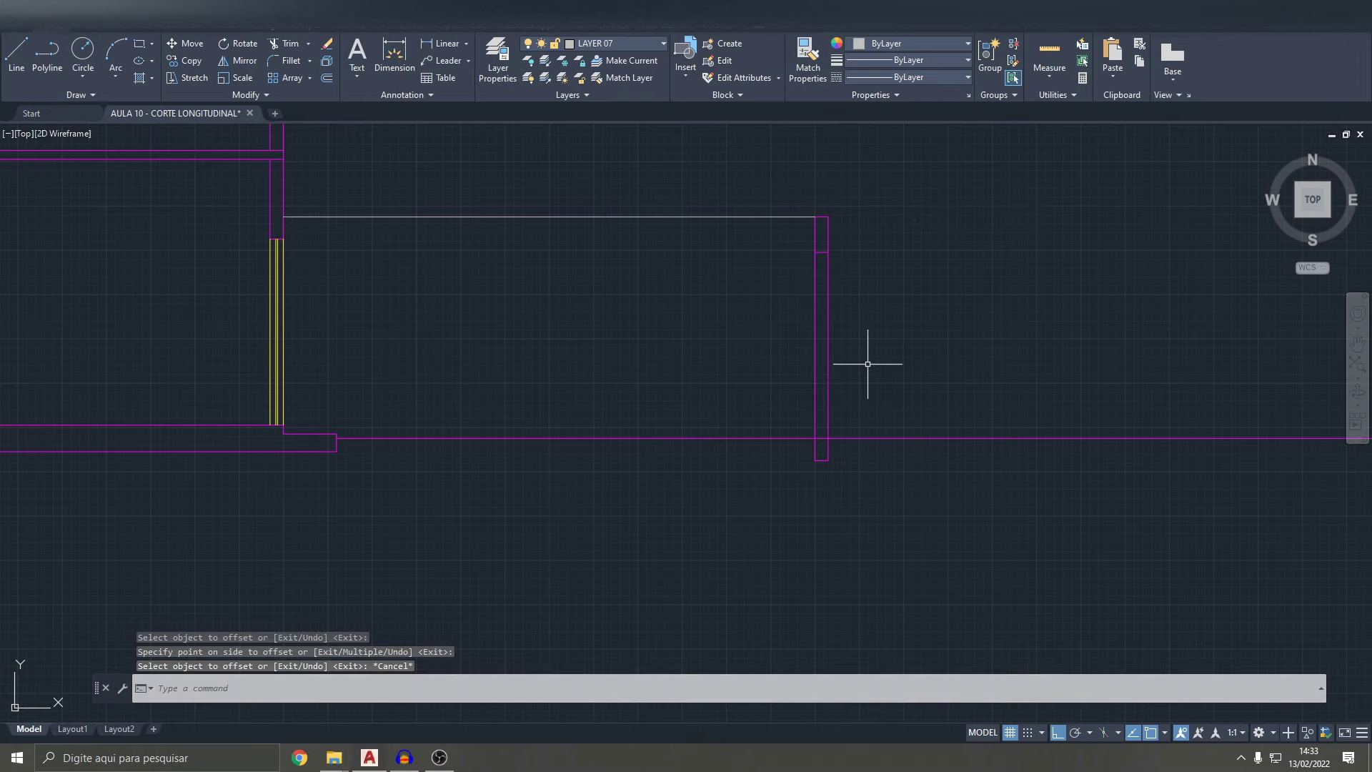
pyautogui.write('TR')
pyautogui.press('Return')
pyautogui.moveTo(775, 322); pyautogui.dragTo(861, 337)
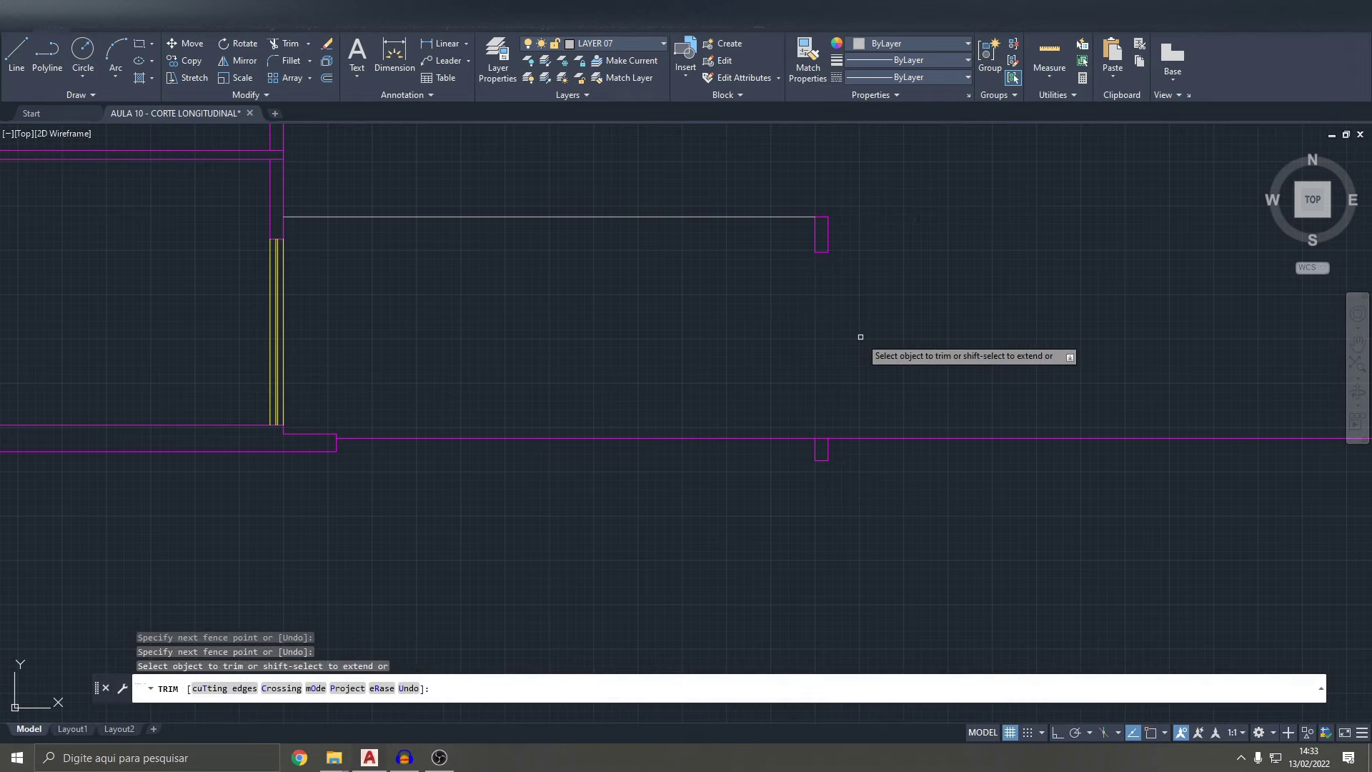
pyautogui.press('Escape')
pyautogui.press('Escape')
pyautogui.click(348, 321)
pyautogui.click(261, 308)
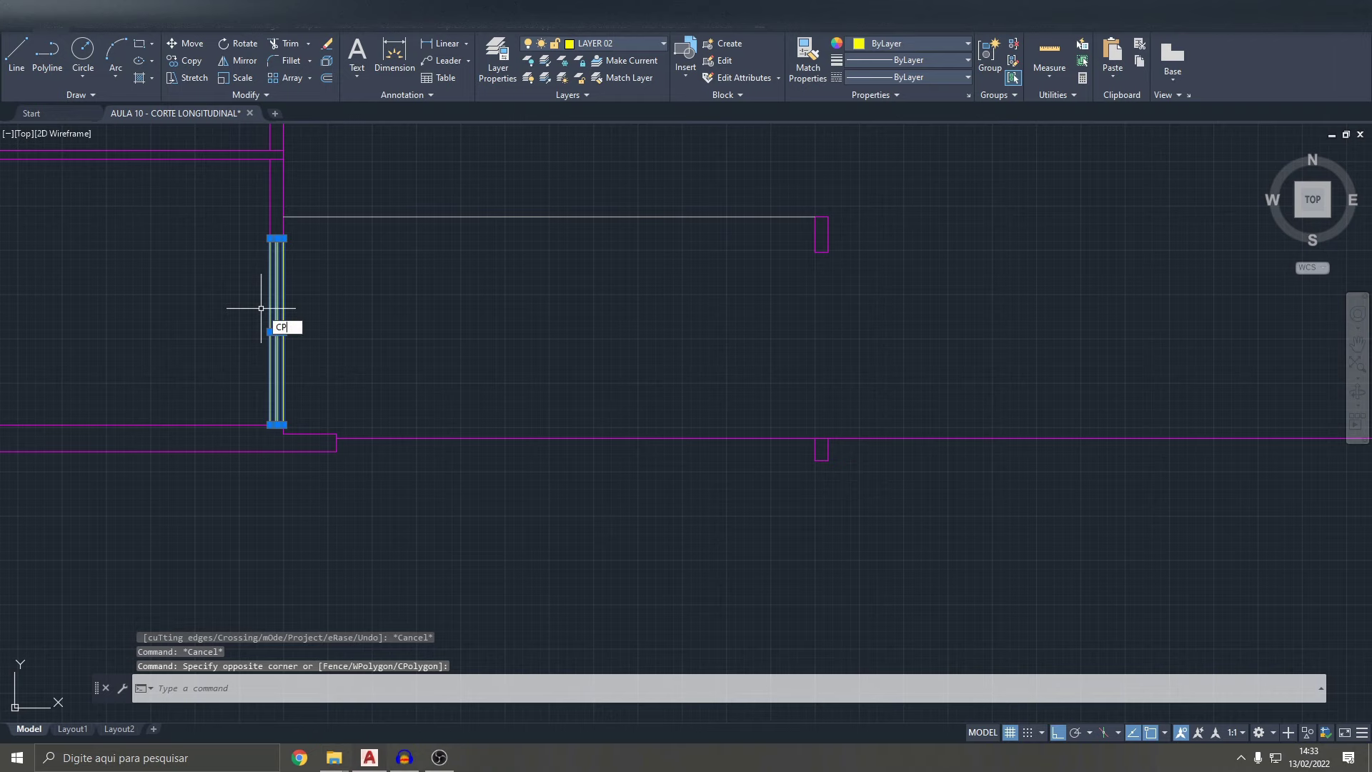
# - Copy the yellow gate lines from the left post into the right wall's 210-unit opening
pyautogui.press('Return')
pyautogui.scroll(3, 279, 258)
pyautogui.scroll(3, 250, 215)
pyautogui.click(248, 197)
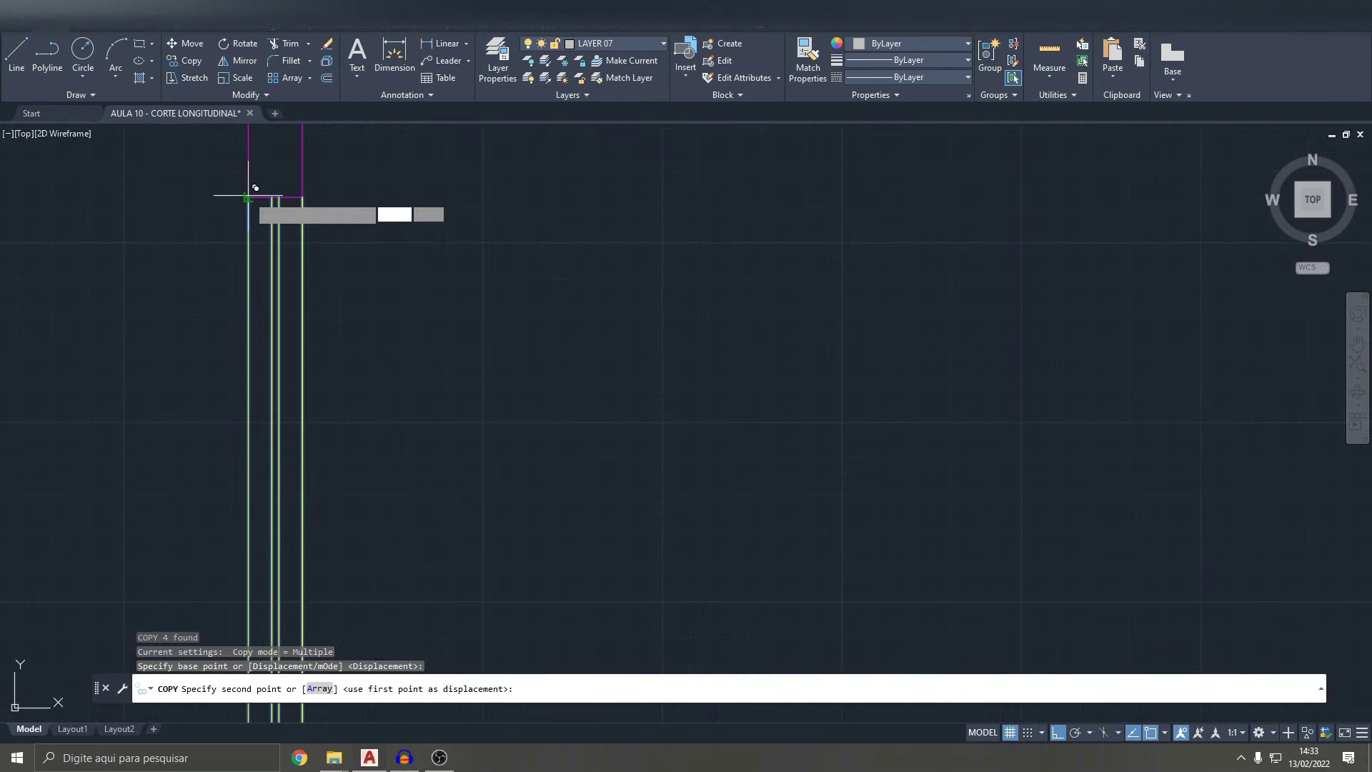
pyautogui.scroll(-5, 255, 188)
pyautogui.scroll(5, 708, 209)
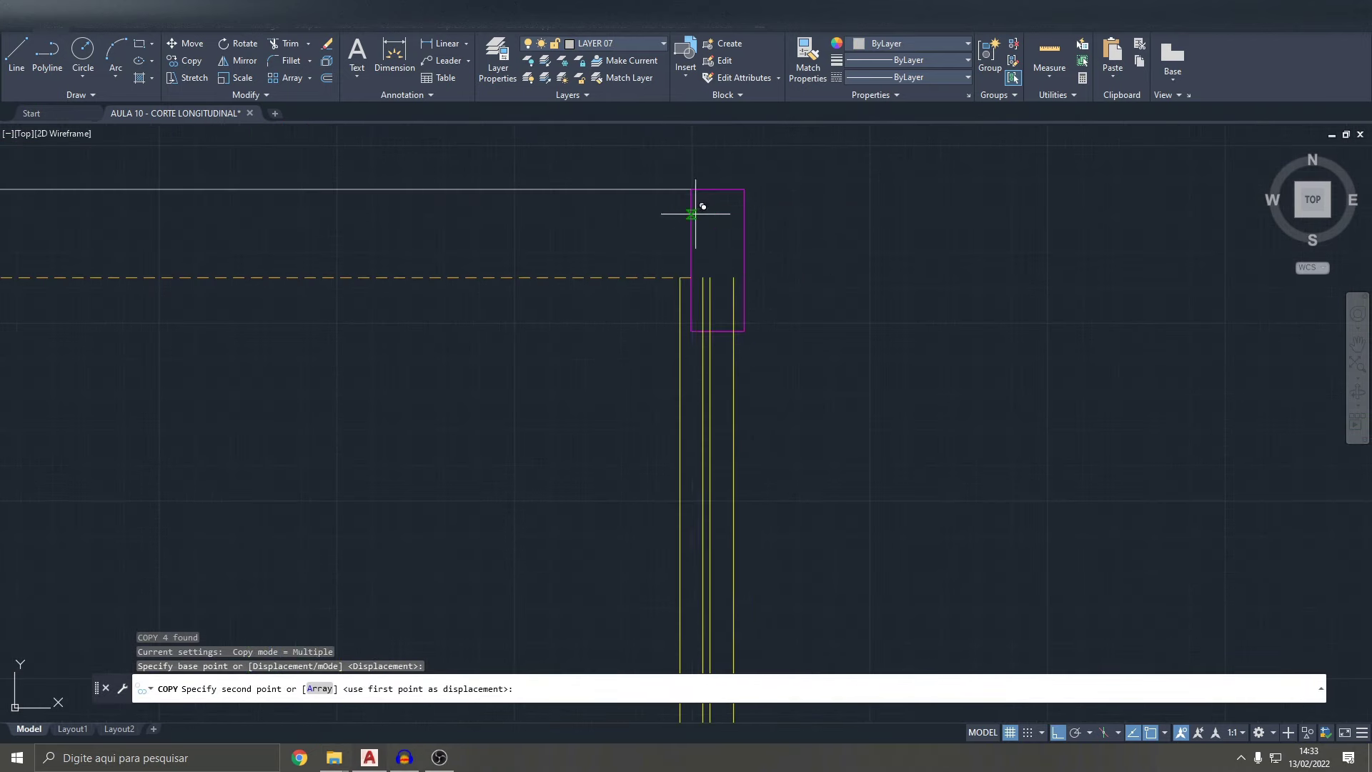
pyautogui.scroll(-3, 691, 331)
pyautogui.click(709, 328)
pyautogui.press('Escape')
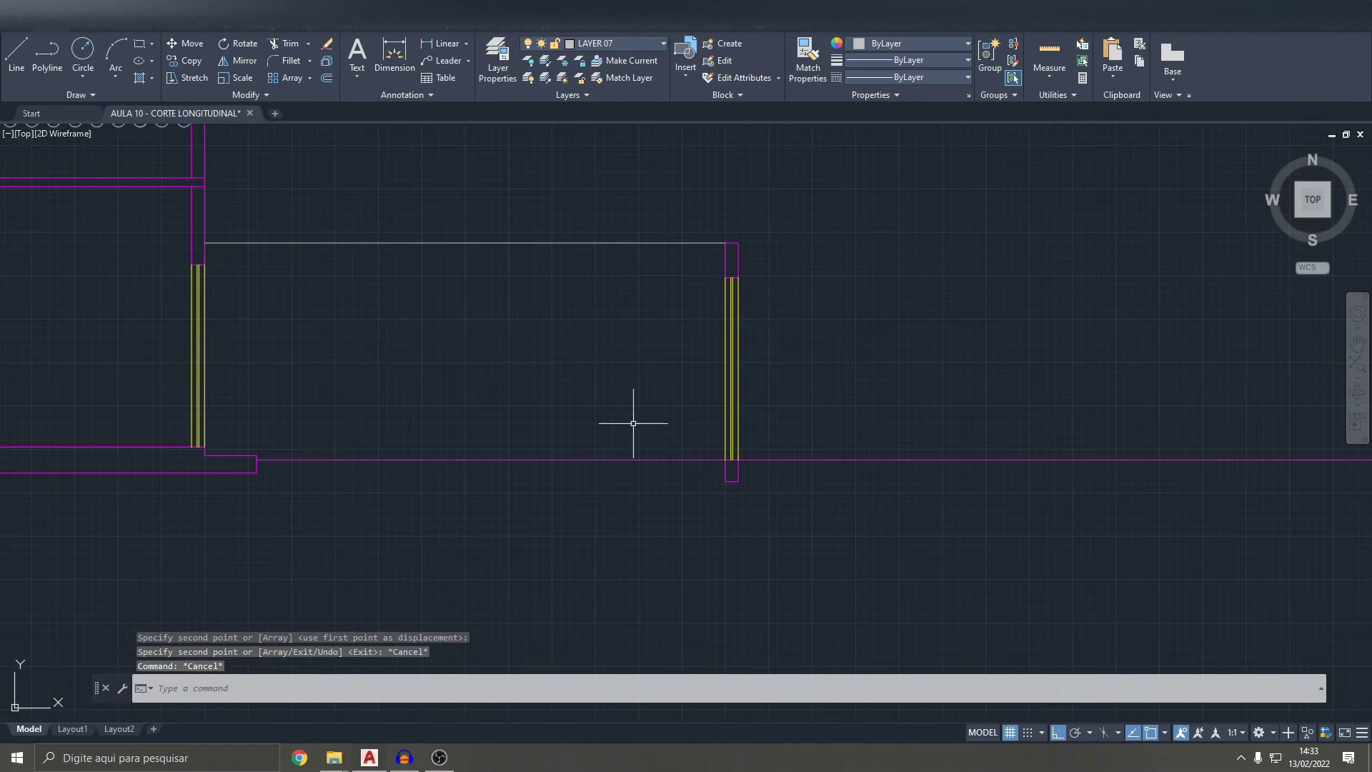
pyautogui.scroll(-4, 559, 412)
pyautogui.moveTo(536, 450)
pyautogui.mouseDown(button='middle')
pyautogui.moveTo(726, 376)
pyautogui.moveTo(780, 391)
pyautogui.mouseUp(button='middle')
pyautogui.moveTo(483, 426)
pyautogui.mouseDown(button='middle')
pyautogui.moveTo(803, 414)
pyautogui.moveTo(792, 409)
pyautogui.mouseUp(button='middle')
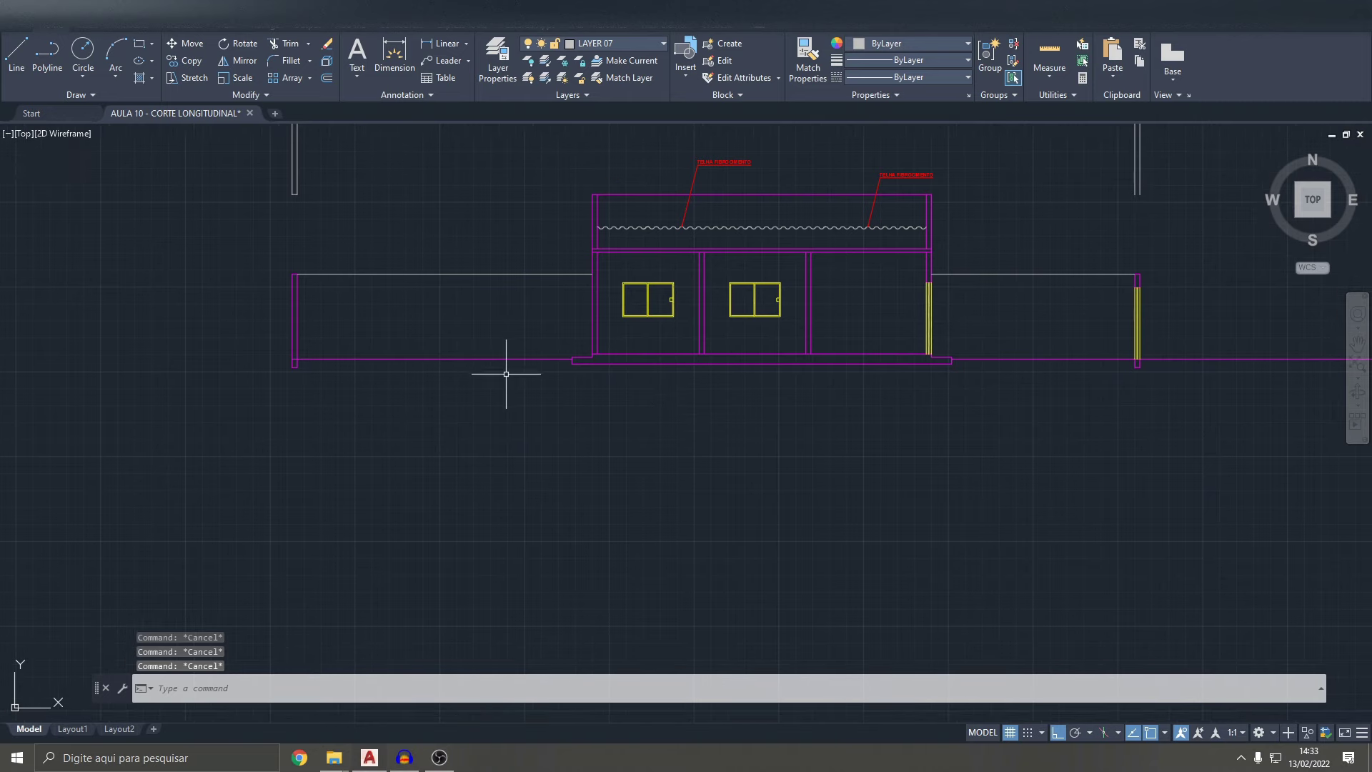
# - Offset the foundation line 50 units downward
pyautogui.write('o')
pyautogui.press('Return')
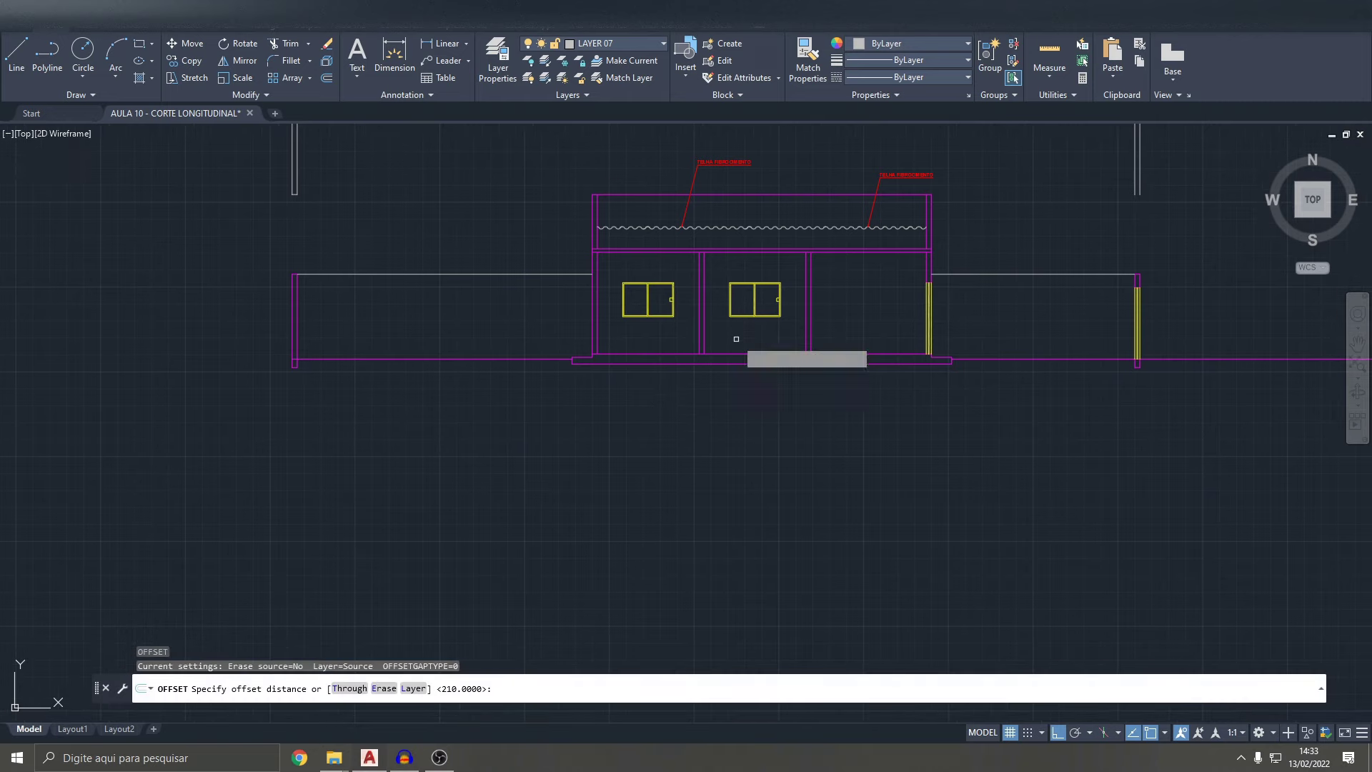
pyautogui.press('Return')
pyautogui.click(727, 363)
pyautogui.click(721, 420)
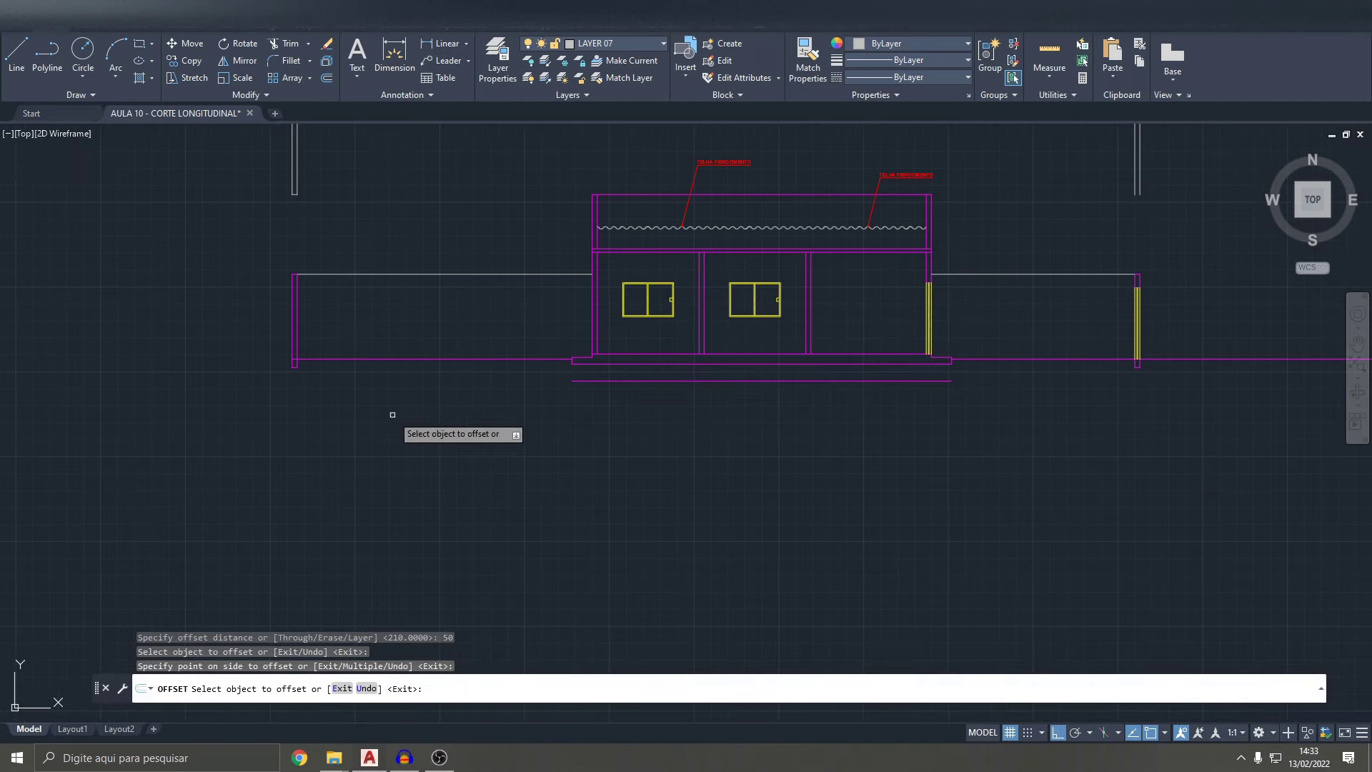
pyautogui.press('Escape')
pyautogui.press('Escape')
# - Draw a short vertical line and fillet it with the 50-unit offset line
pyautogui.click(20, 77)
pyautogui.scroll(5, 276, 306)
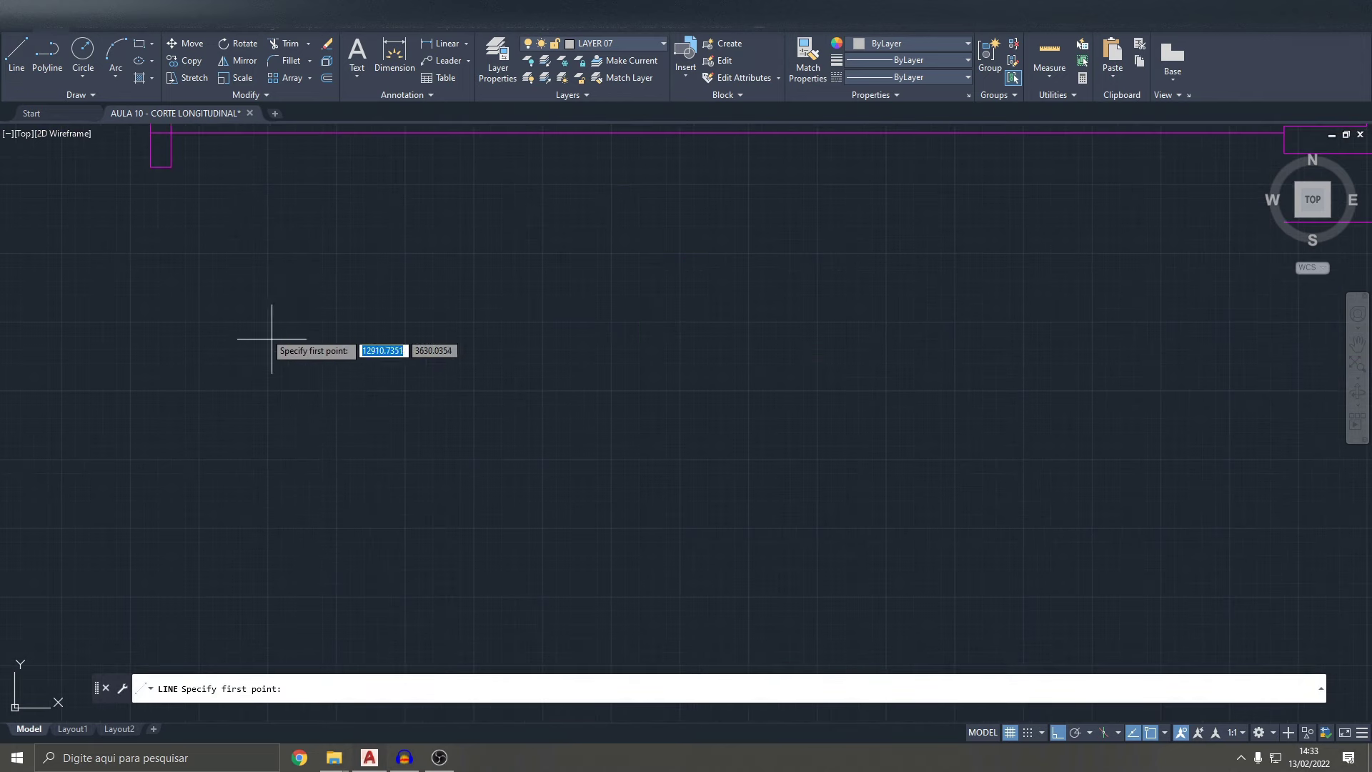
pyautogui.click(150, 167)
pyautogui.click(150, 249)
pyautogui.press('Escape')
pyautogui.press('Escape')
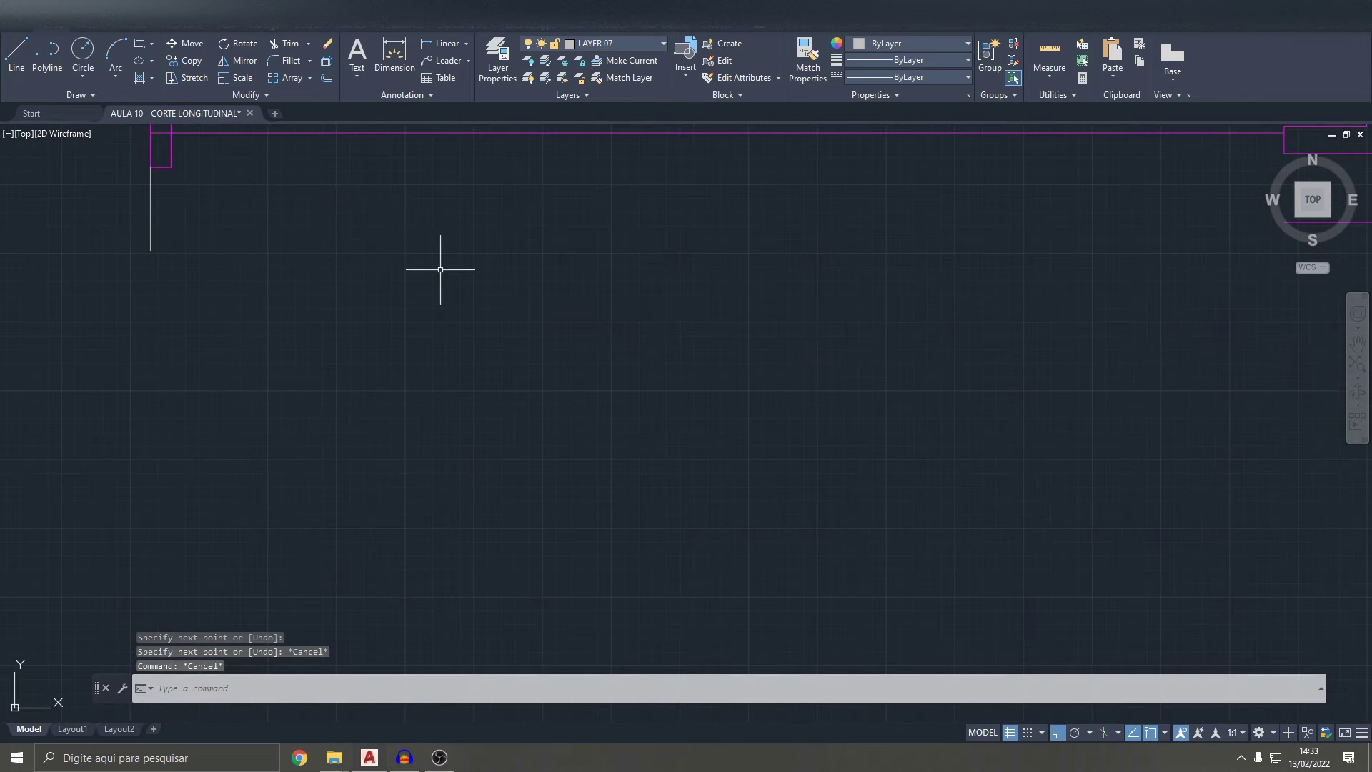
pyautogui.write('F')
pyautogui.press('Return')
pyautogui.click(150, 218)
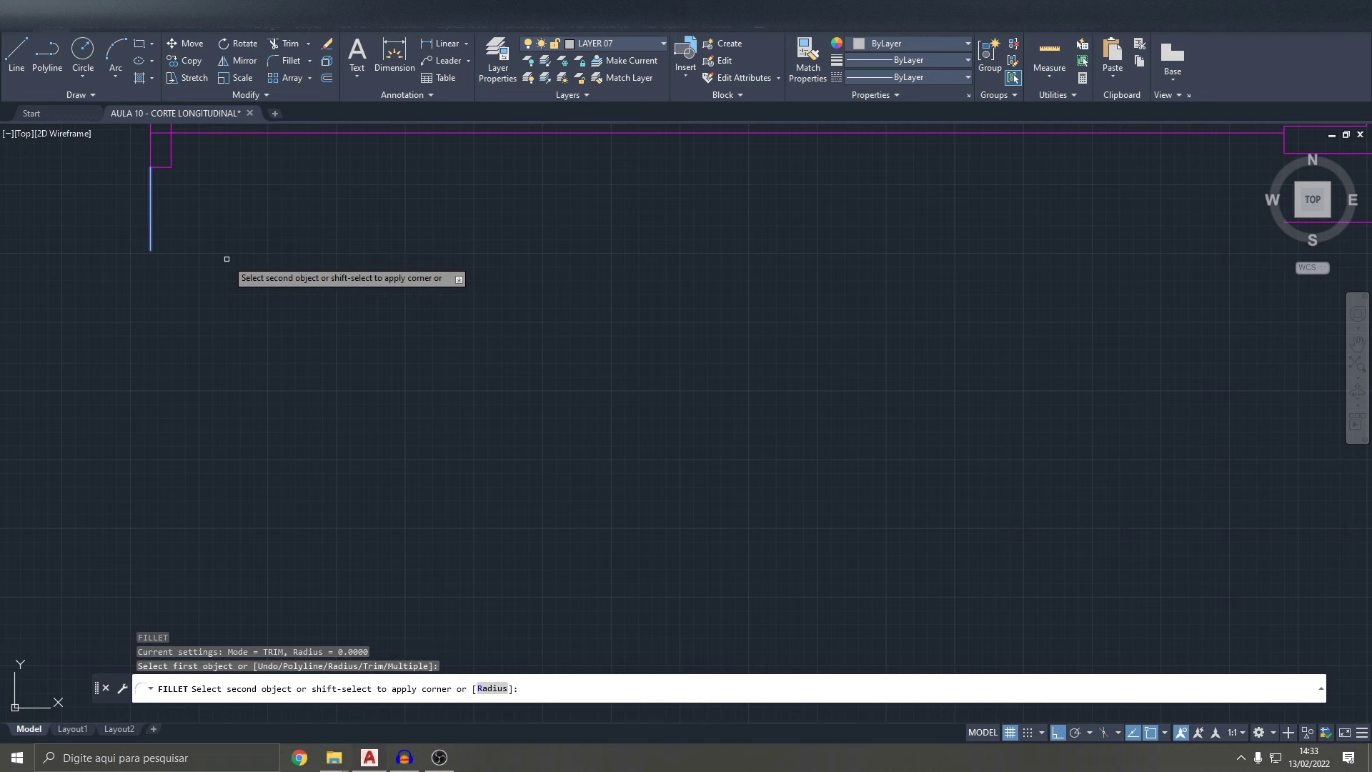
pyautogui.scroll(-3, 223, 261)
pyautogui.click(763, 256)
# - Pan toward the section's right end and start a new line
pyautogui.moveTo(901, 304); pyautogui.dragTo(687, 347, button='middle')
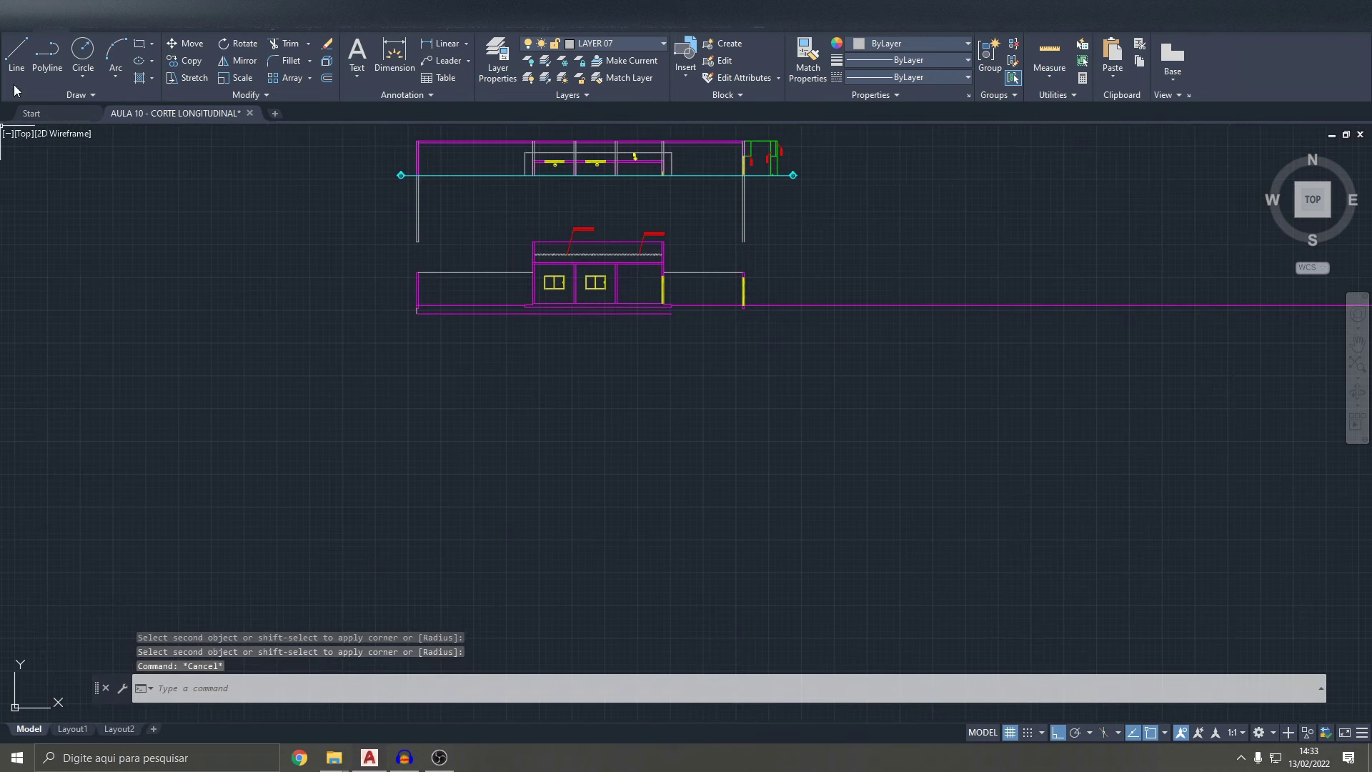
pyautogui.write('l')
pyautogui.press('Return')
pyautogui.scroll(4, 755, 300)
# - Cancel the line attempts and start a Construction Line (XLINE) from the expanded Draw panel
pyautogui.scroll(4, 755, 300)
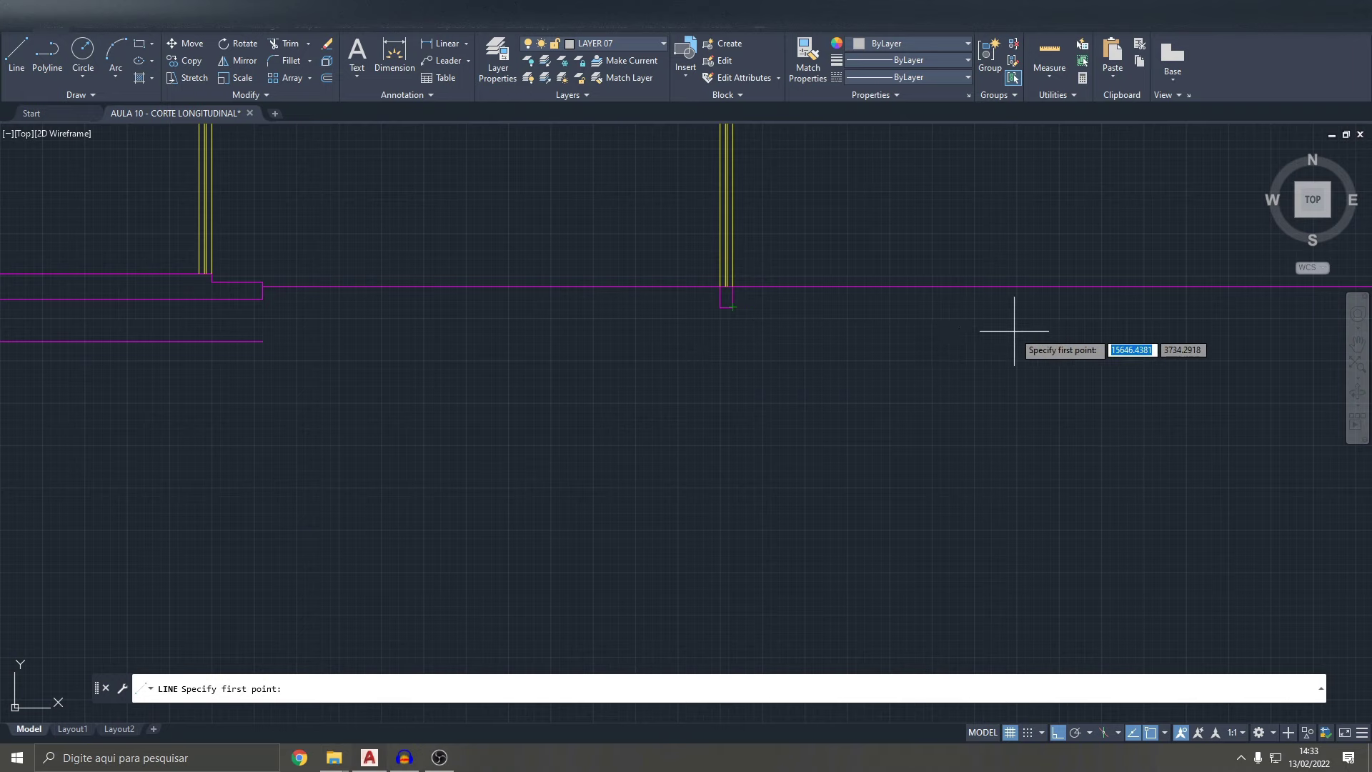
pyautogui.scroll(-3, 767, 311)
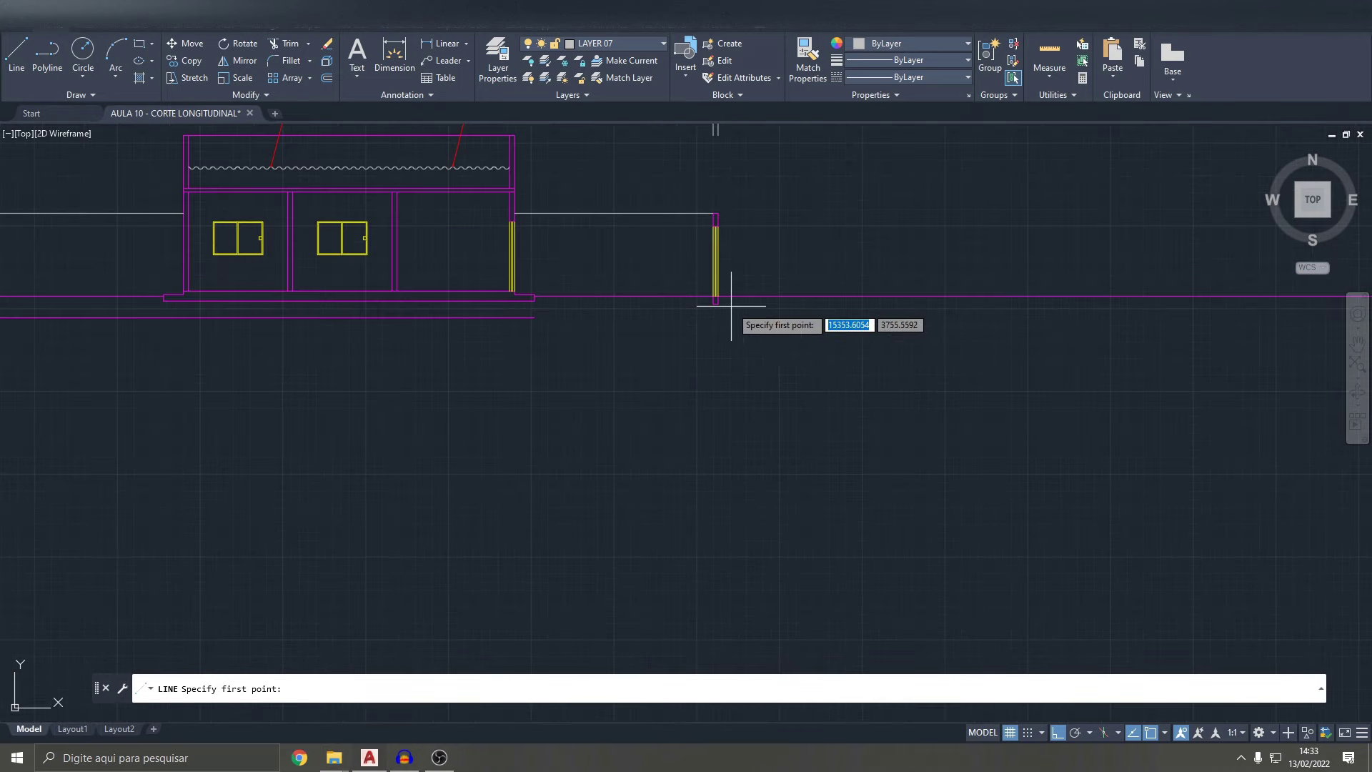
pyautogui.scroll(4, 725, 286)
pyautogui.scroll(-3, 729, 276)
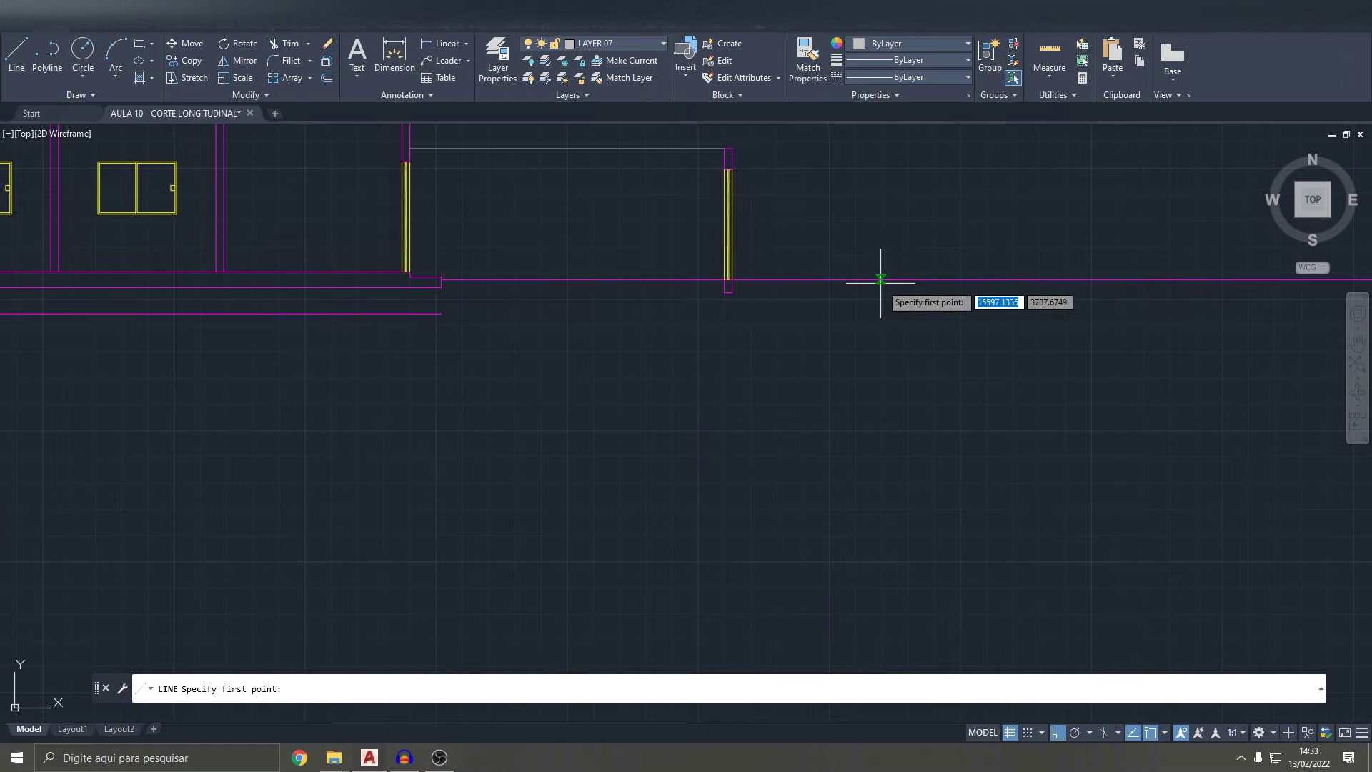
pyautogui.moveTo(882, 281); pyautogui.dragTo(741, 288, button='middle')
pyautogui.scroll(-4, 630, 317)
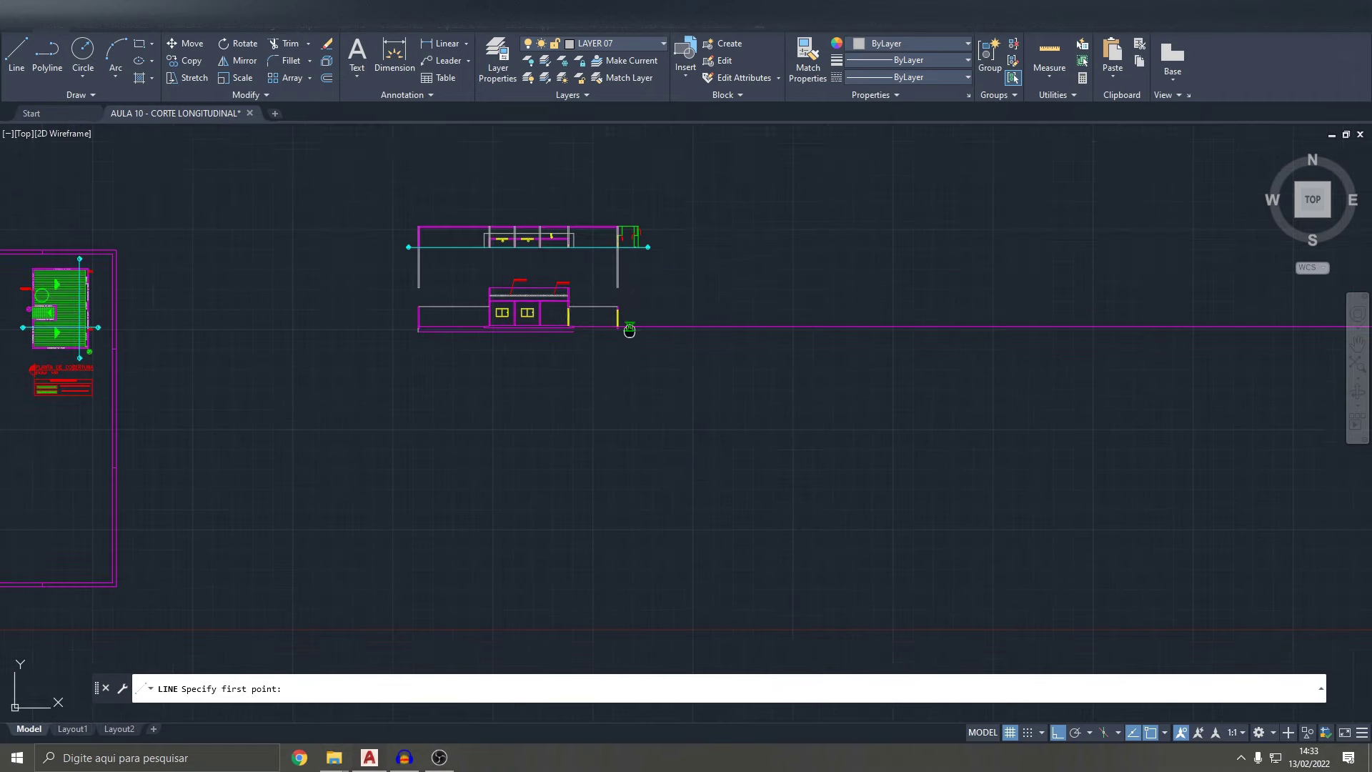
pyautogui.press('Escape')
pyautogui.click(14, 72)
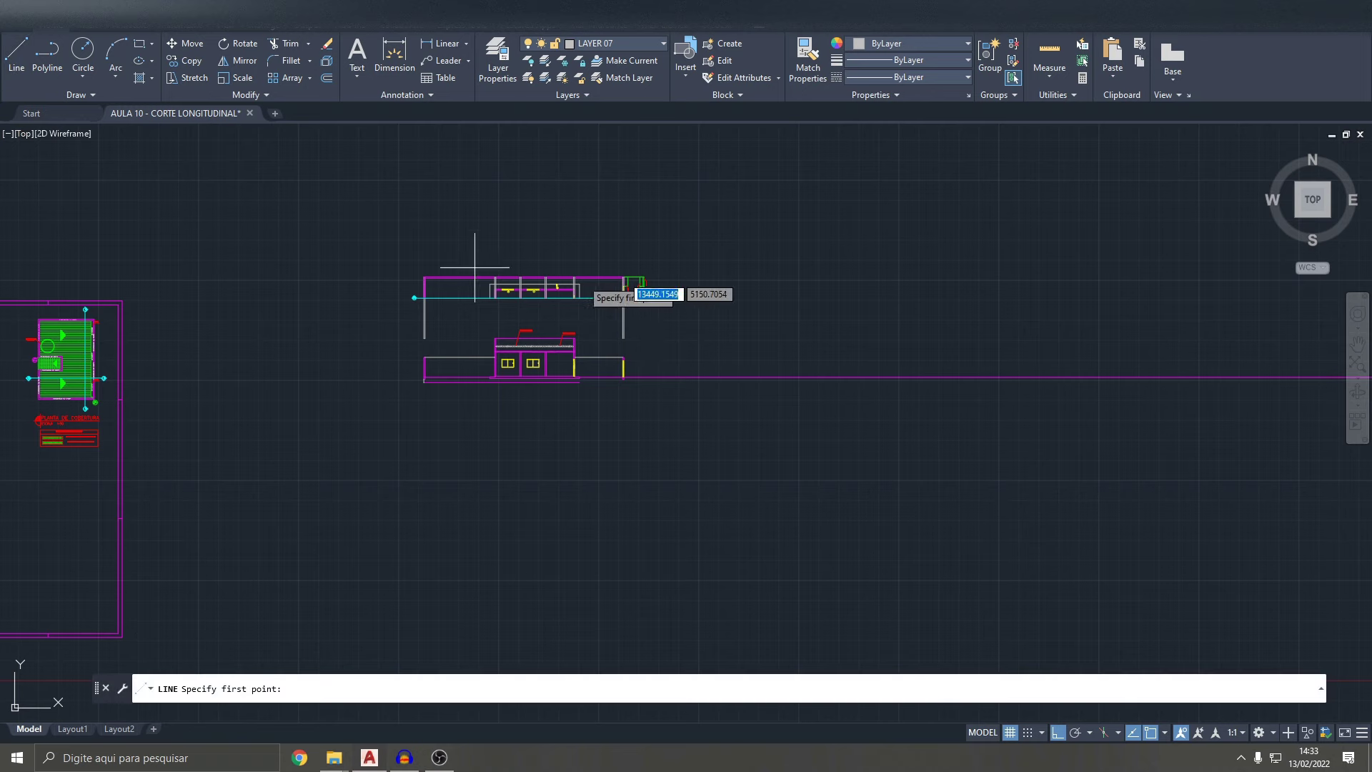
pyautogui.scroll(6, 633, 300)
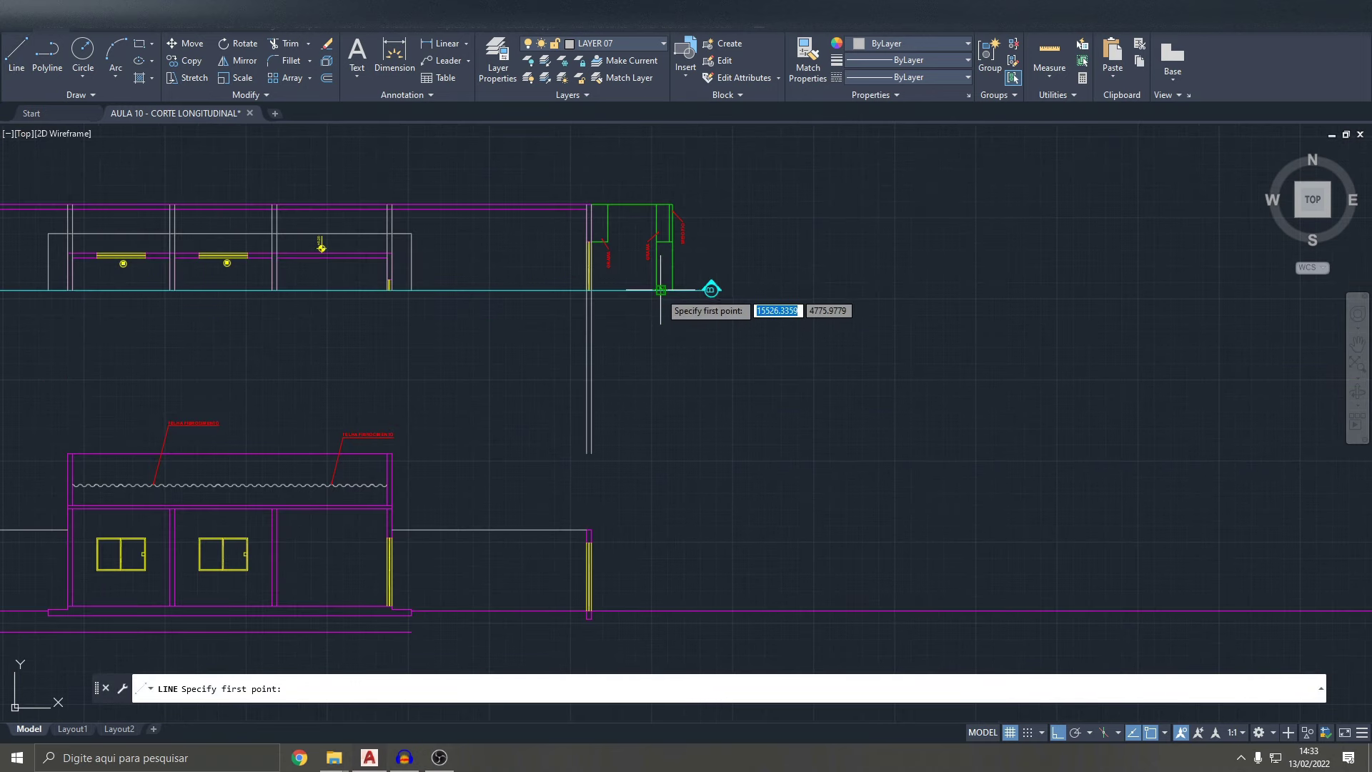
pyautogui.press('Escape')
pyautogui.click(83, 102)
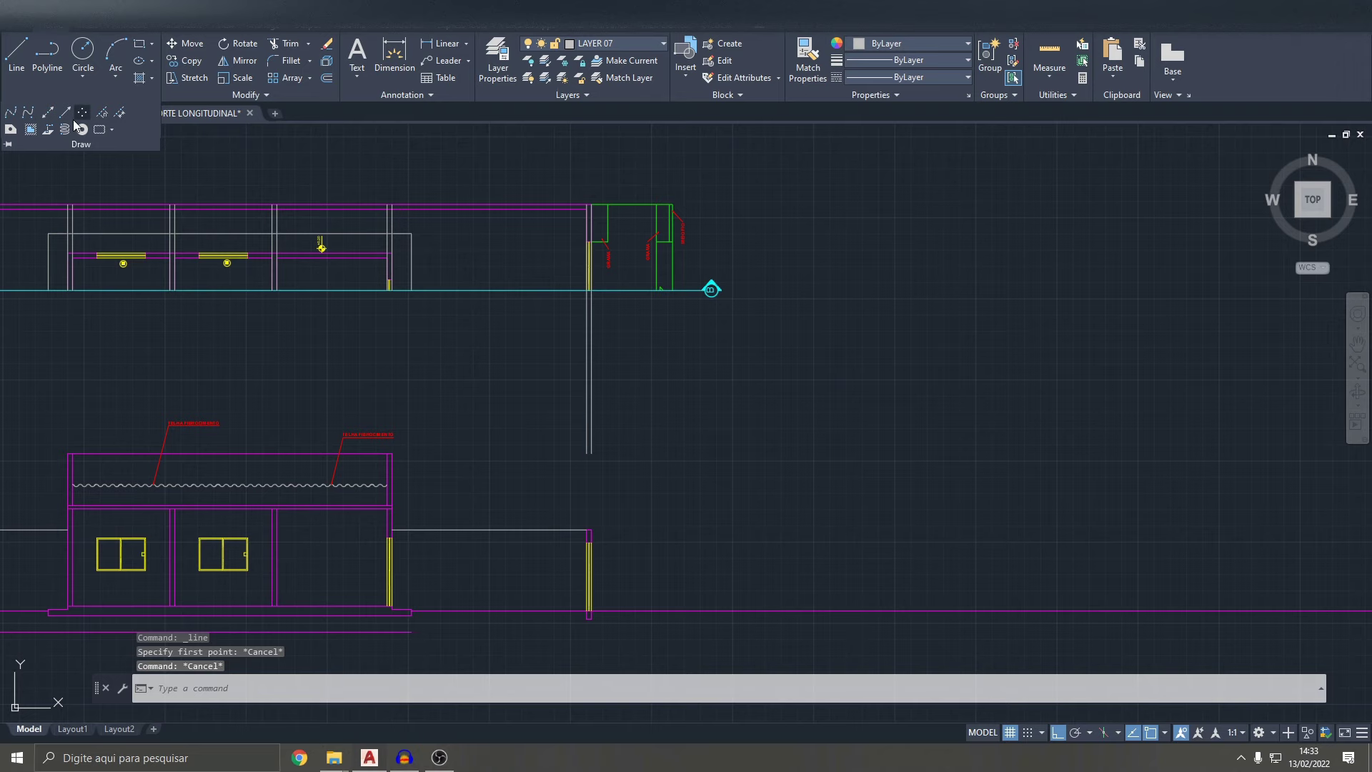
pyautogui.click(49, 113)
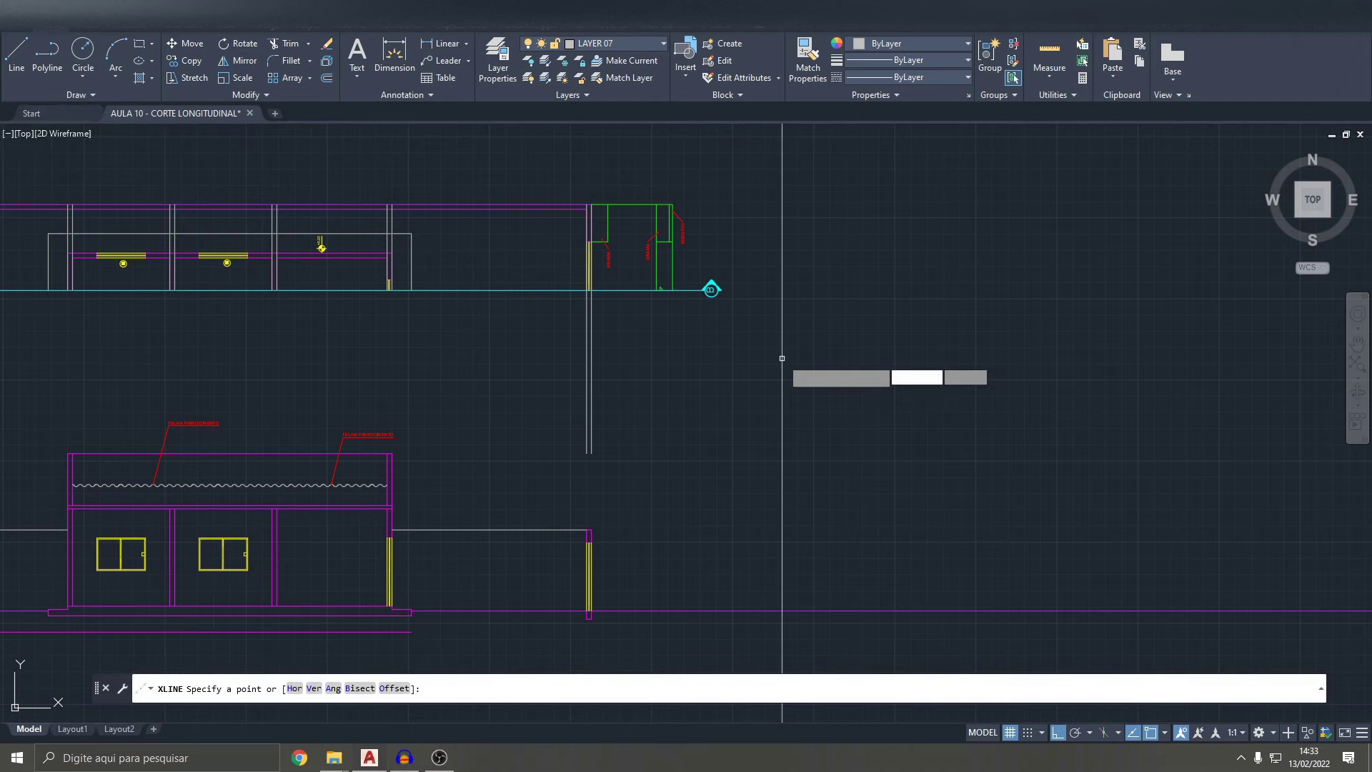
# - Place two vertical construction lines at the plan's right-hand green corner
pyautogui.write('v')
pyautogui.press('Return')
pyautogui.scroll(3, 664, 286)
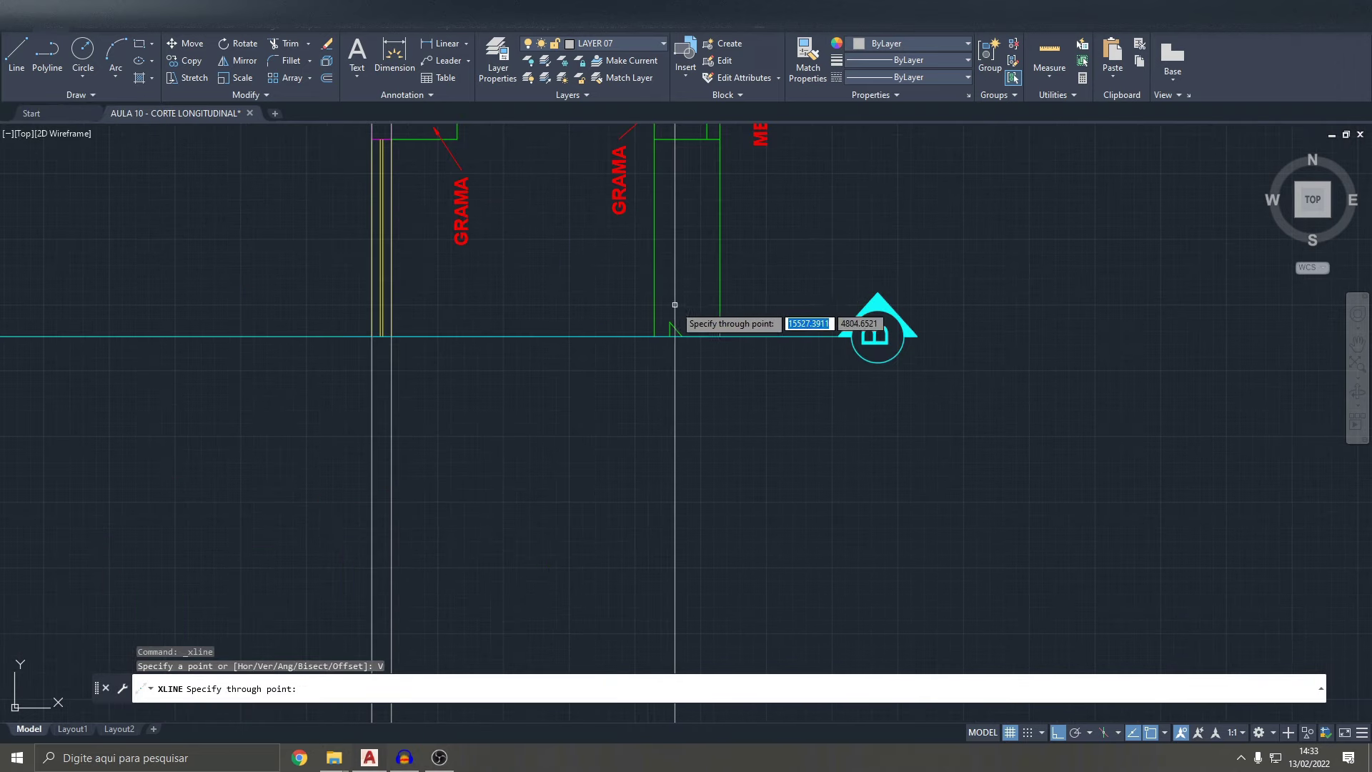
pyautogui.click(654, 335)
pyautogui.click(719, 336)
pyautogui.scroll(-3, 743, 357)
pyautogui.scroll(-1, 755, 444)
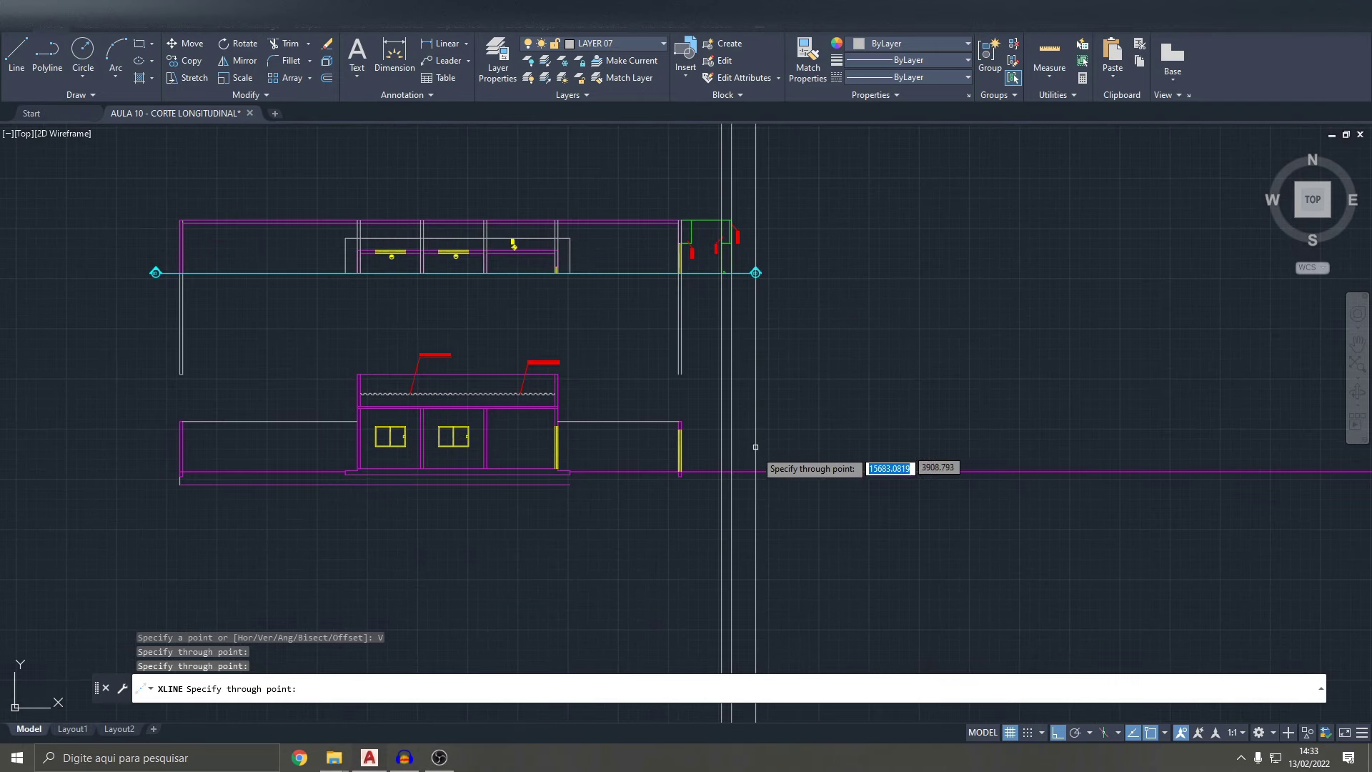
pyautogui.moveTo(755, 444); pyautogui.dragTo(736, 398, button='middle')
pyautogui.scroll(5, 750, 435)
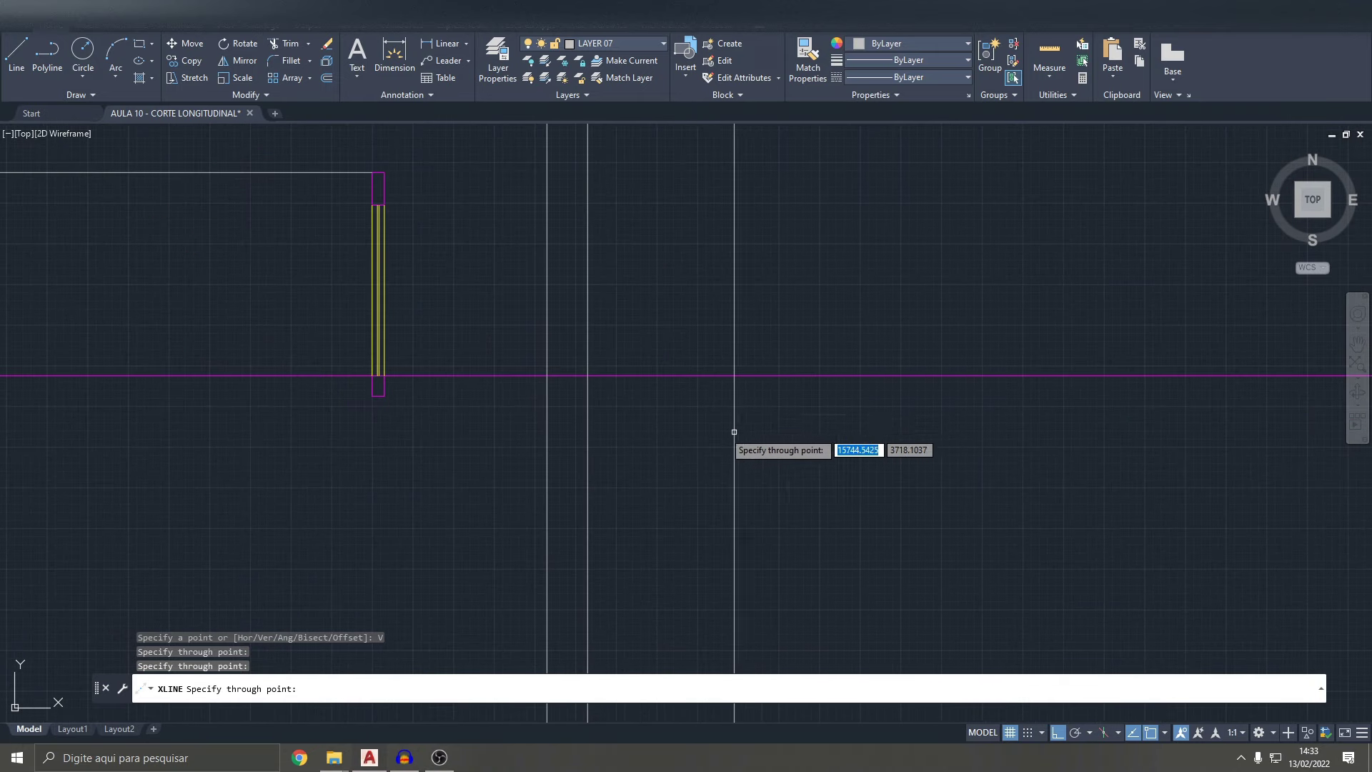
pyautogui.scroll(-3, 711, 413)
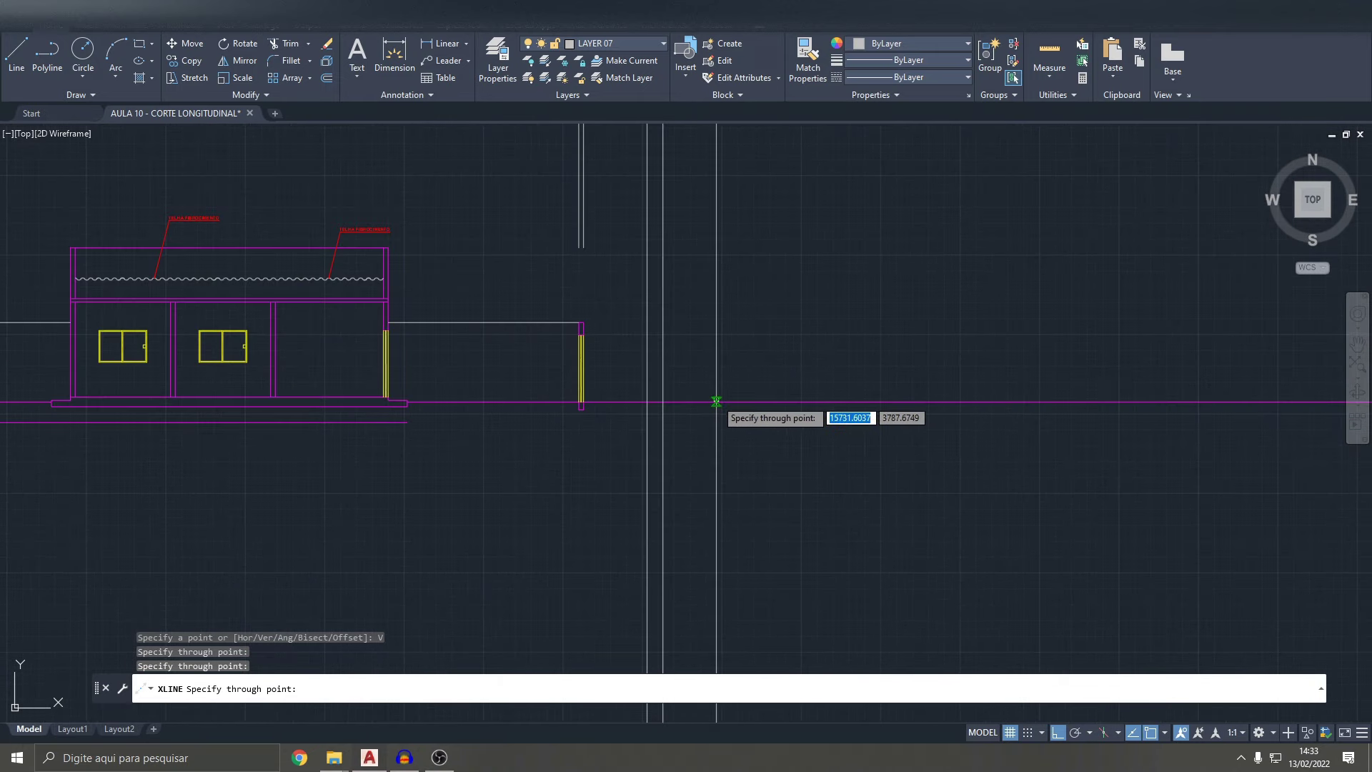
pyautogui.press('Escape')
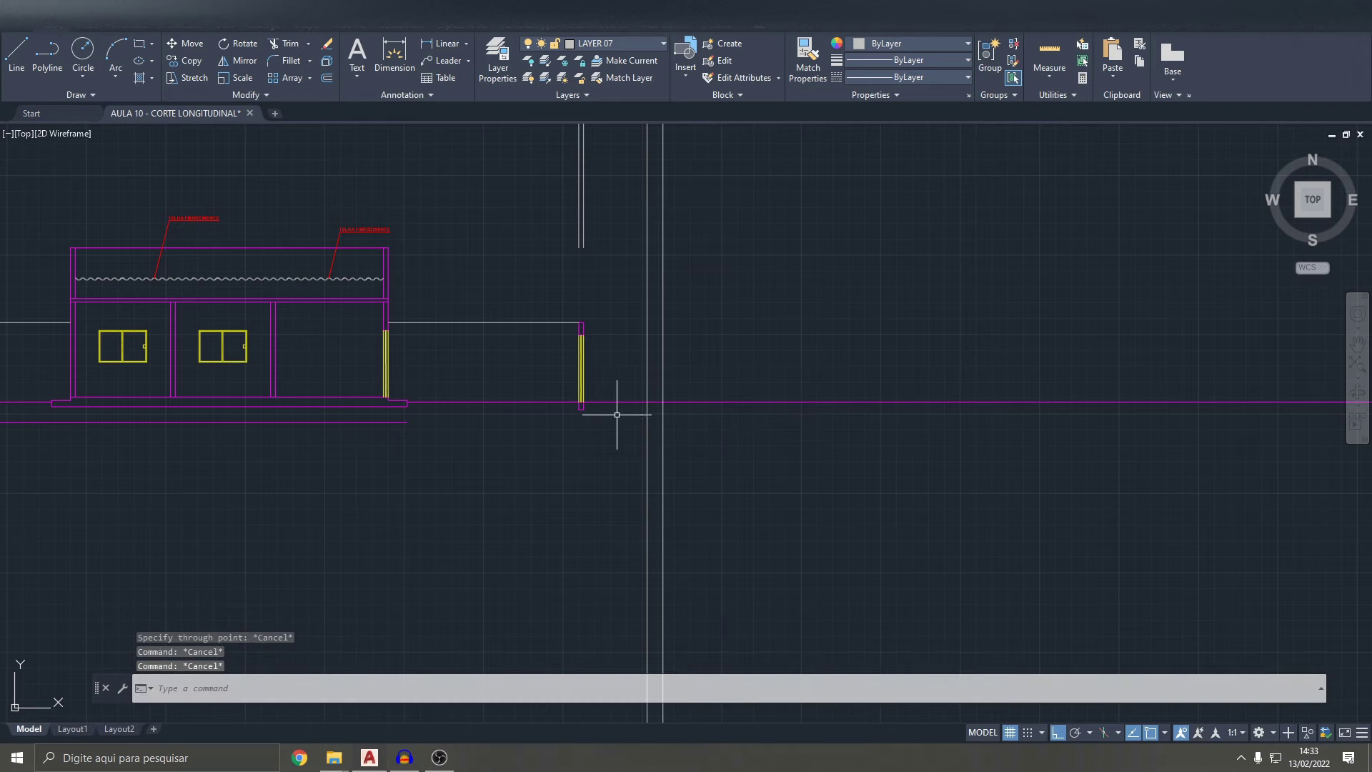
# - Bring the end wall and new construction lines into view and start OFFSET
pyautogui.moveTo(533, 430); pyautogui.dragTo(633, 389, button='middle')
pyautogui.scroll(2, 633, 389)
pyautogui.scroll(4, 841, 388)
pyautogui.scroll(-2, 511, 375)
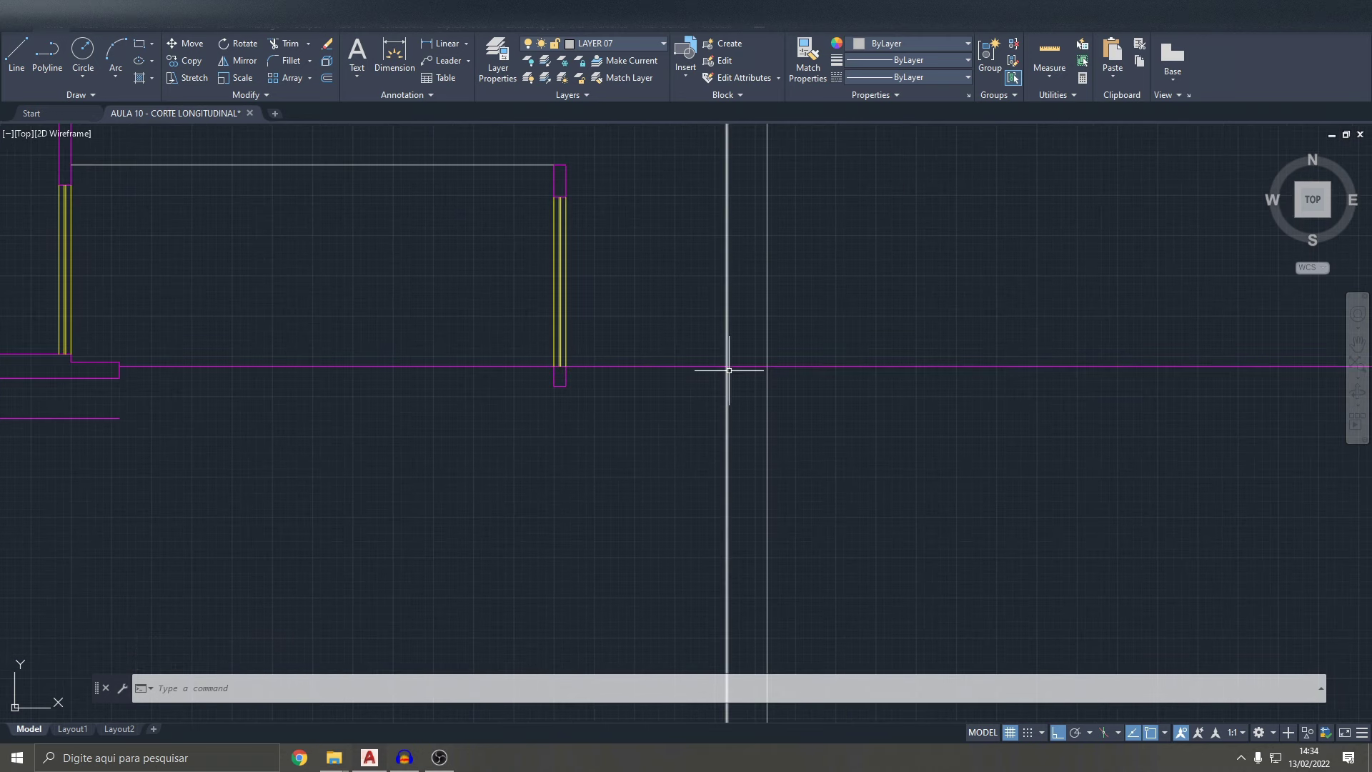
pyautogui.moveTo(728, 371); pyautogui.dragTo(729, 373, button='middle')
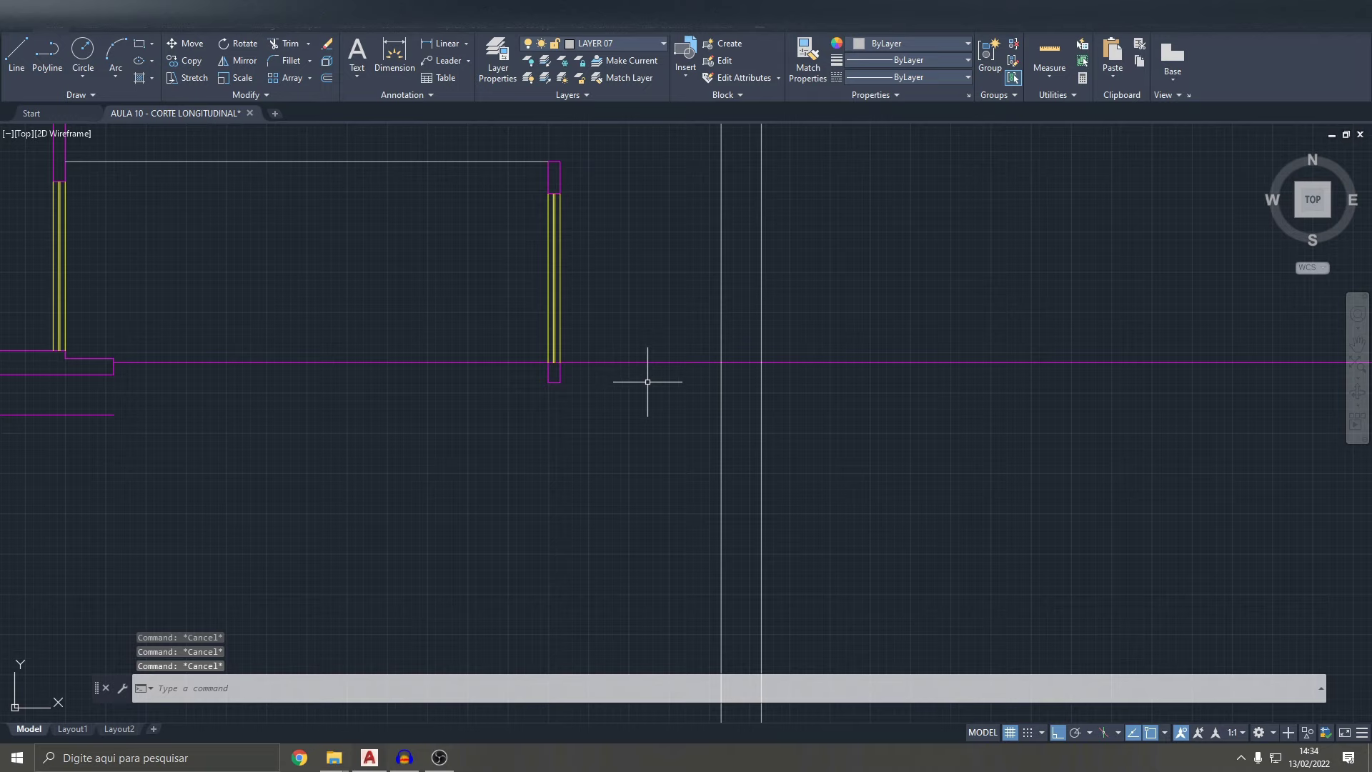
pyautogui.write('o')
pyautogui.press('Return')
# - Offset the magenta ground line 15 units downward
pyautogui.write('5')
pyautogui.press('Return')
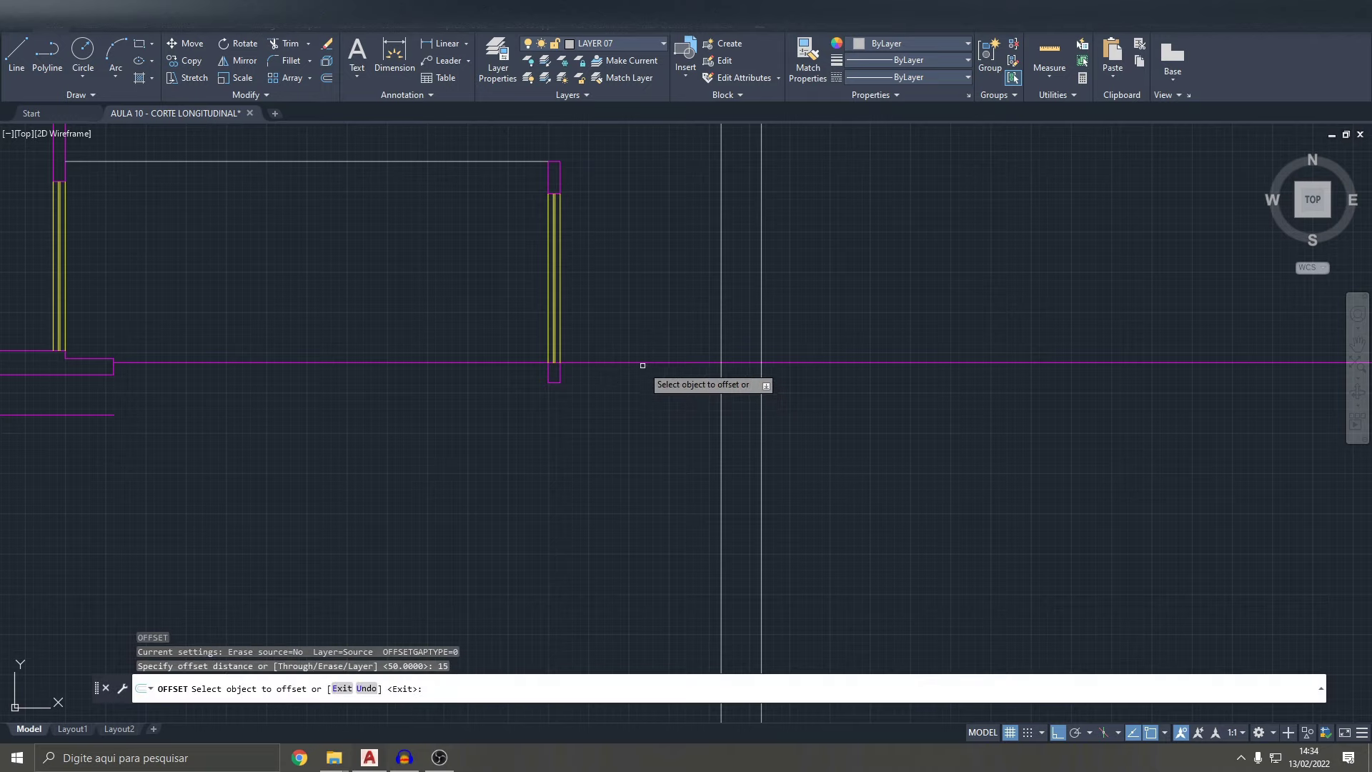
pyautogui.click(645, 365)
pyautogui.click(719, 395)
pyautogui.moveTo(743, 398); pyautogui.dragTo(736, 399, button='middle')
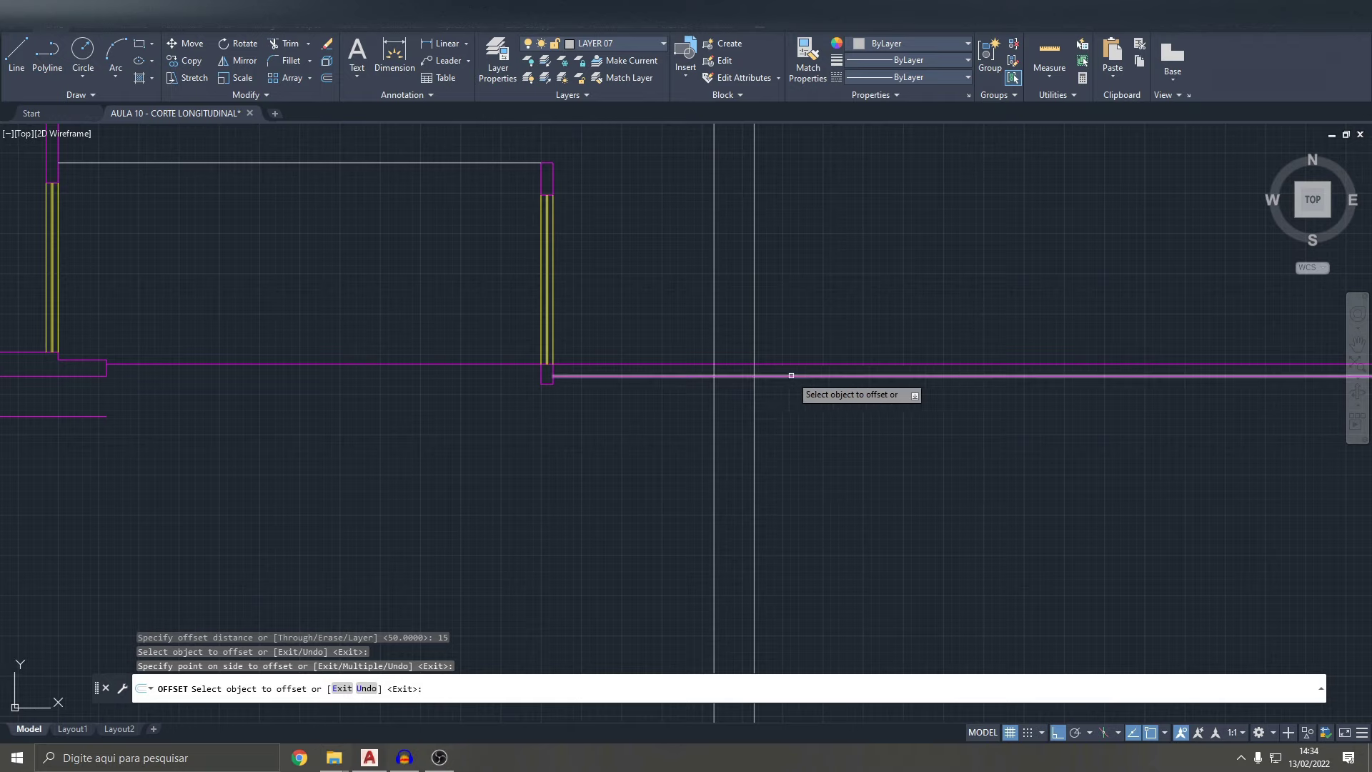
pyautogui.press('Escape')
pyautogui.press('Escape')
pyautogui.press('Escape')
pyautogui.scroll(6, 772, 375)
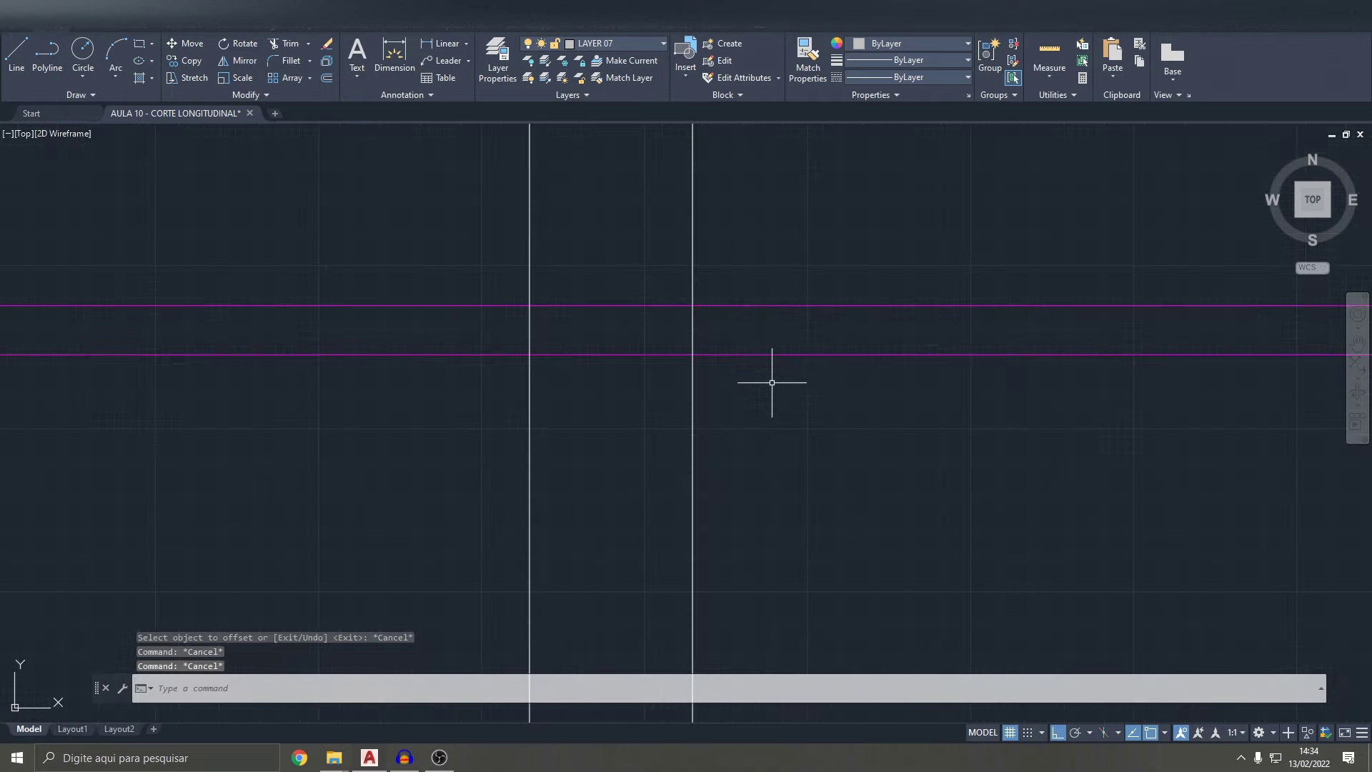
pyautogui.press('space')
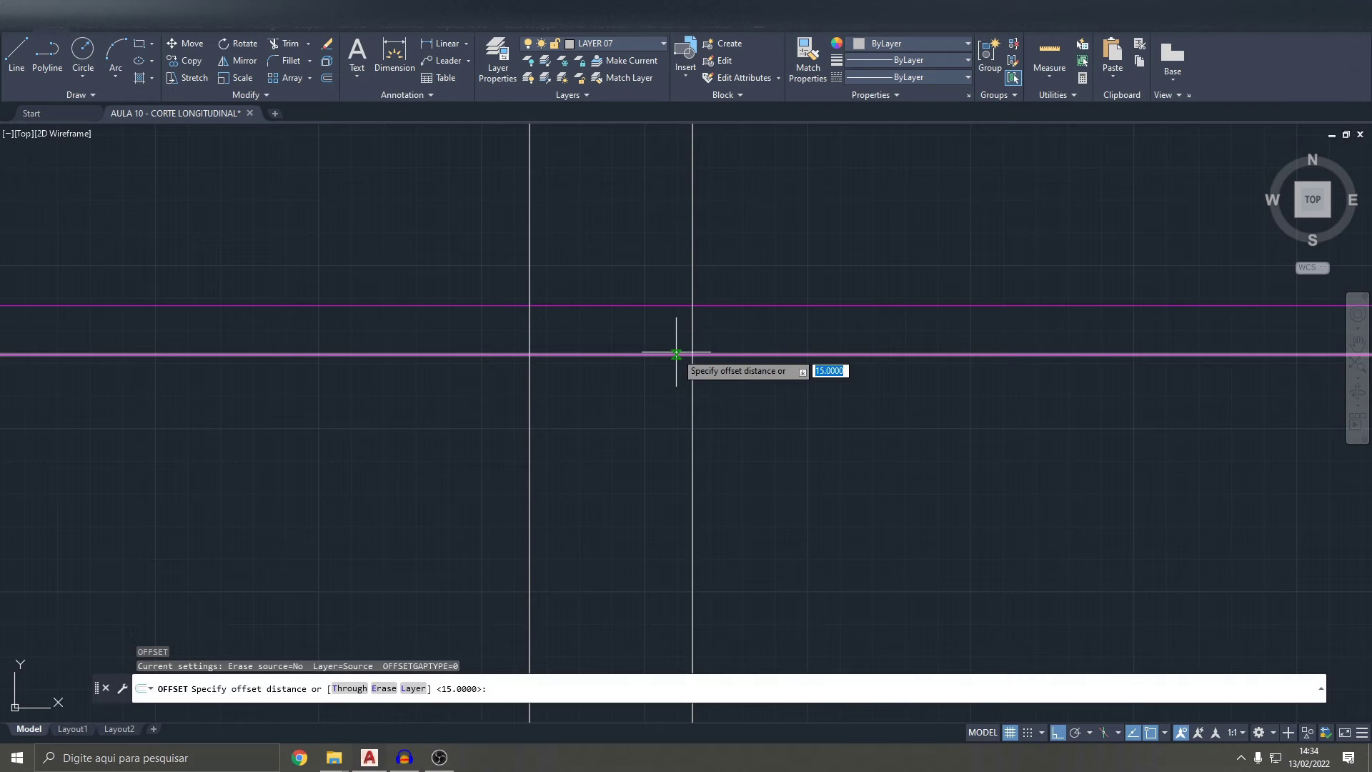
pyautogui.press('Escape')
# - Trim the new lower line back to the left of the construction line
pyautogui.press('Return')
pyautogui.scroll(-4, 677, 357)
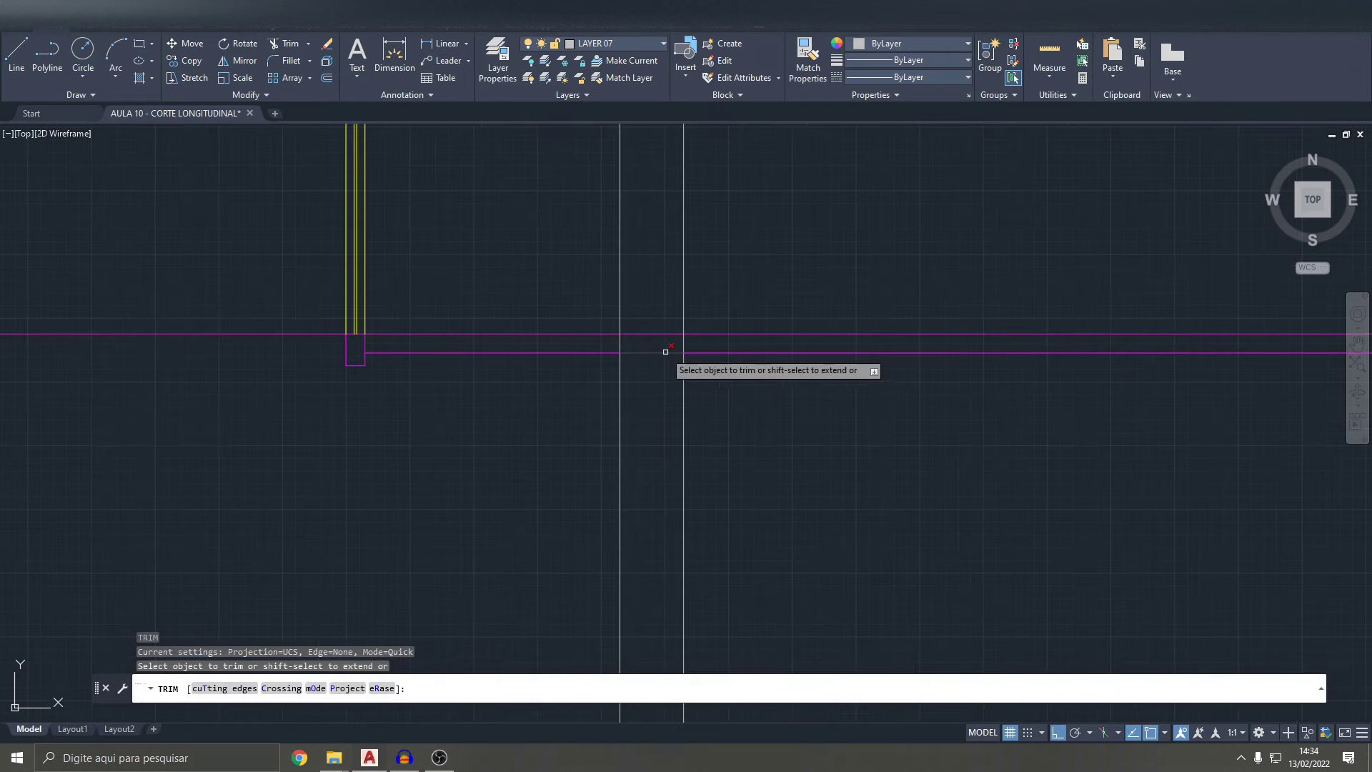
pyautogui.moveTo(585, 347); pyautogui.dragTo(572, 380)
pyautogui.scroll(5, 650, 353)
pyautogui.press('Escape')
pyautogui.press('Escape')
pyautogui.press('Escape')
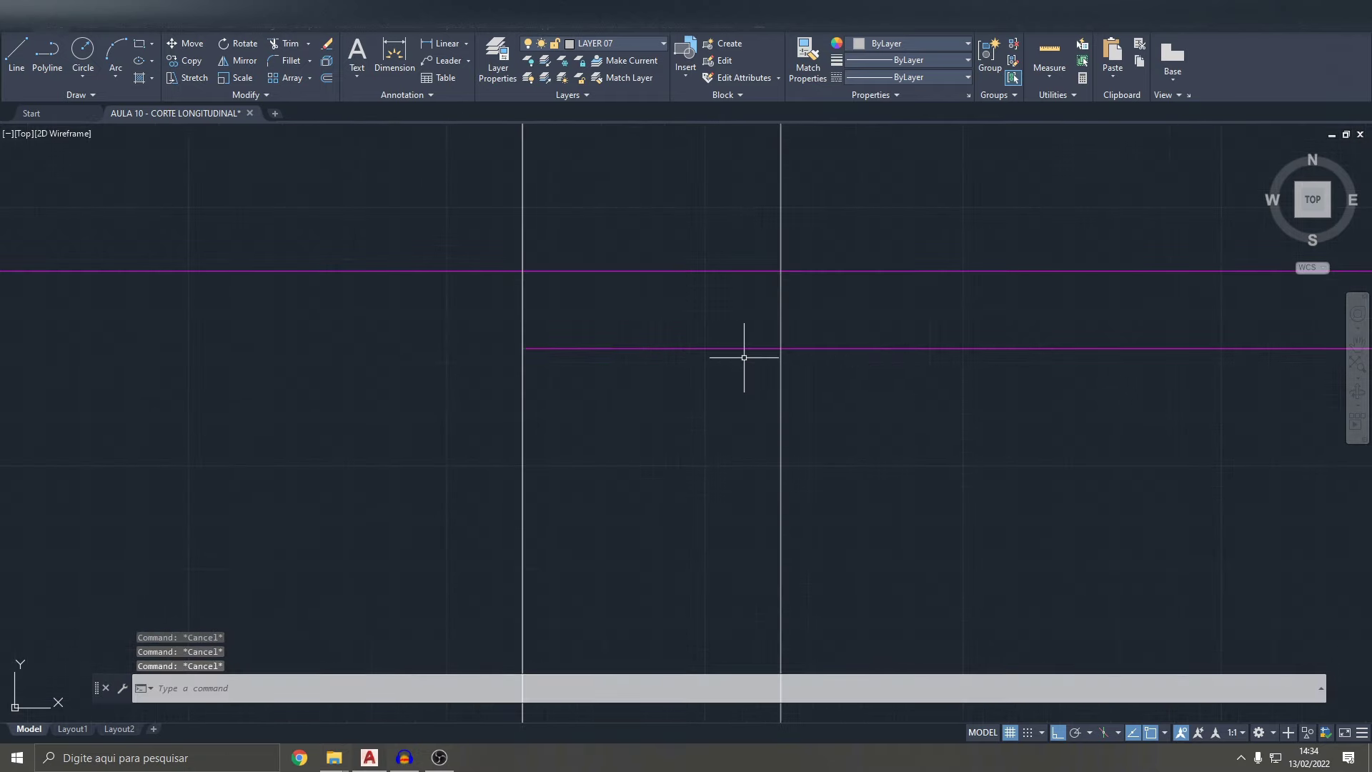
pyautogui.write('O')
# - Offset the lower magenta line 6 units upward and draw the slanted step line
pyautogui.press('Return')
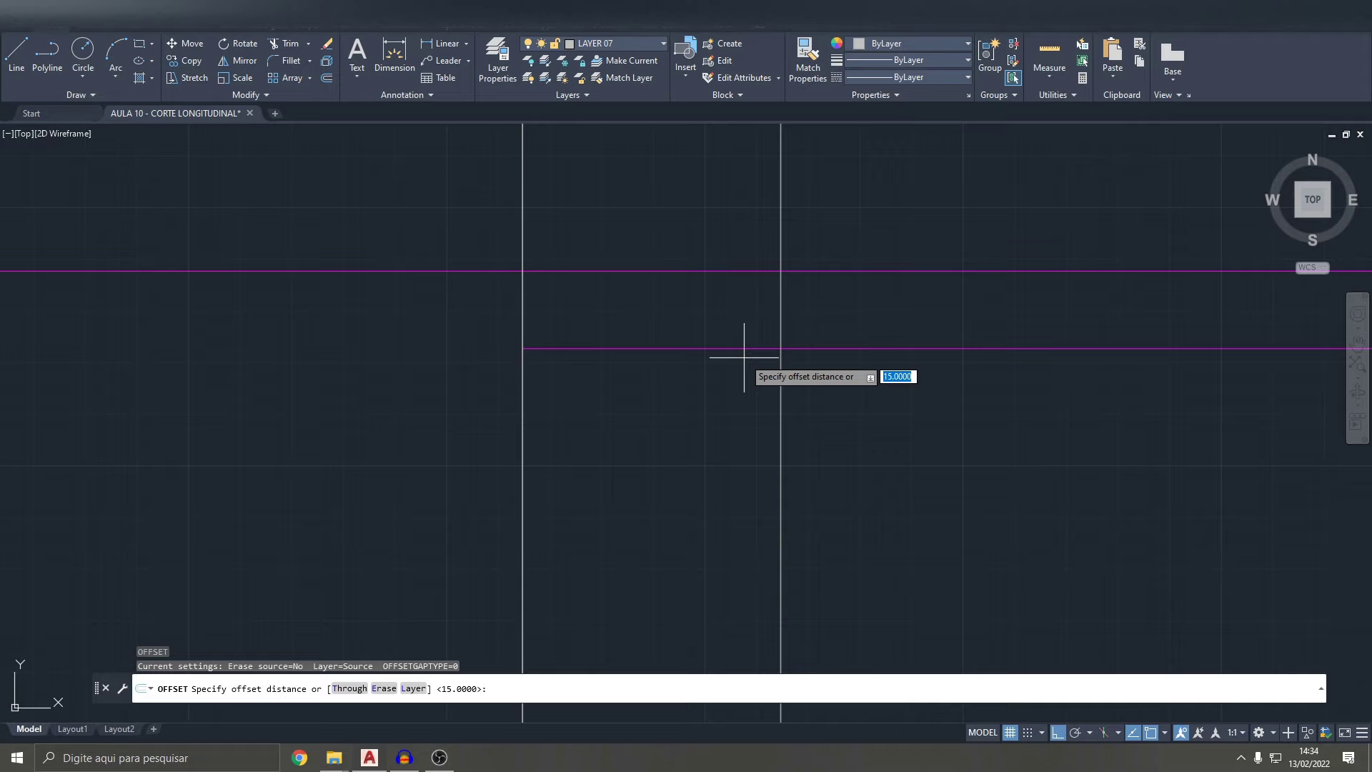
pyautogui.write('6')
pyautogui.press('Return')
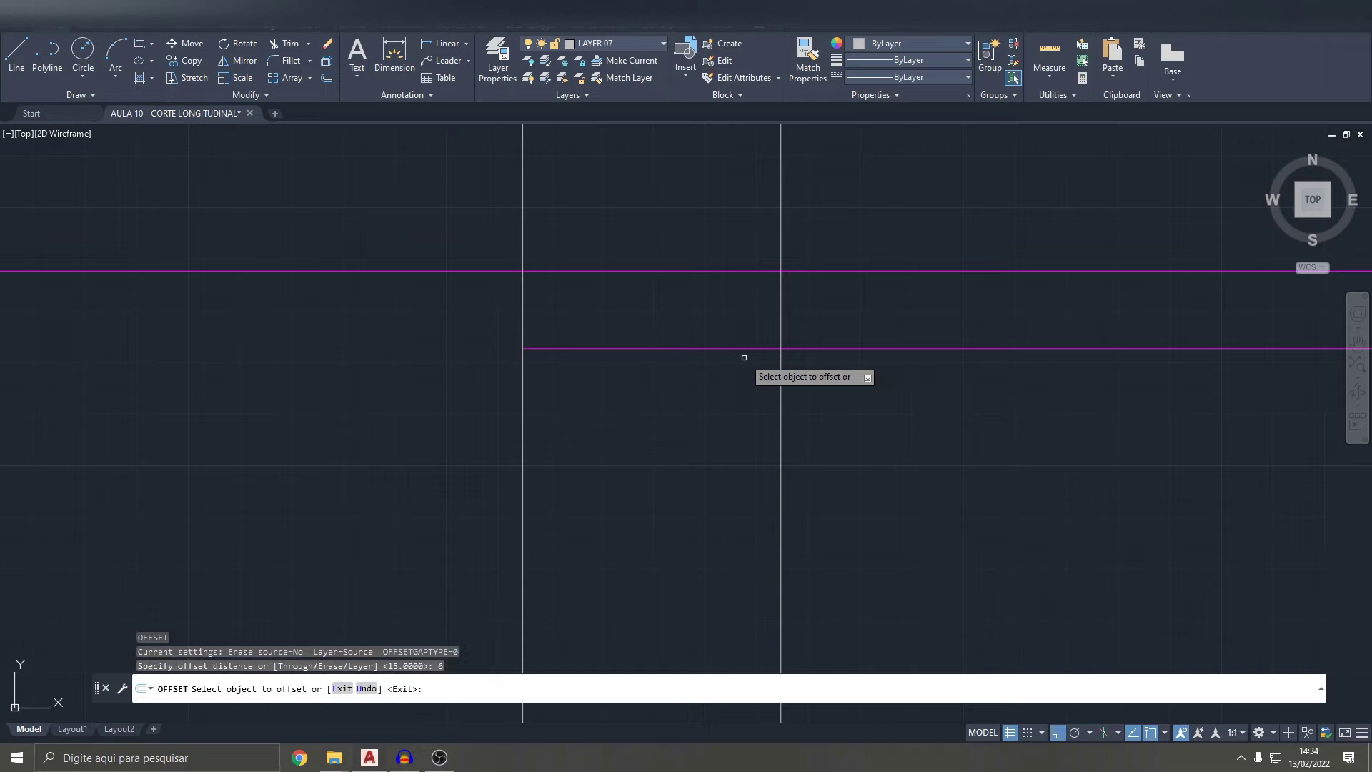
pyautogui.click(742, 348)
pyautogui.click(742, 318)
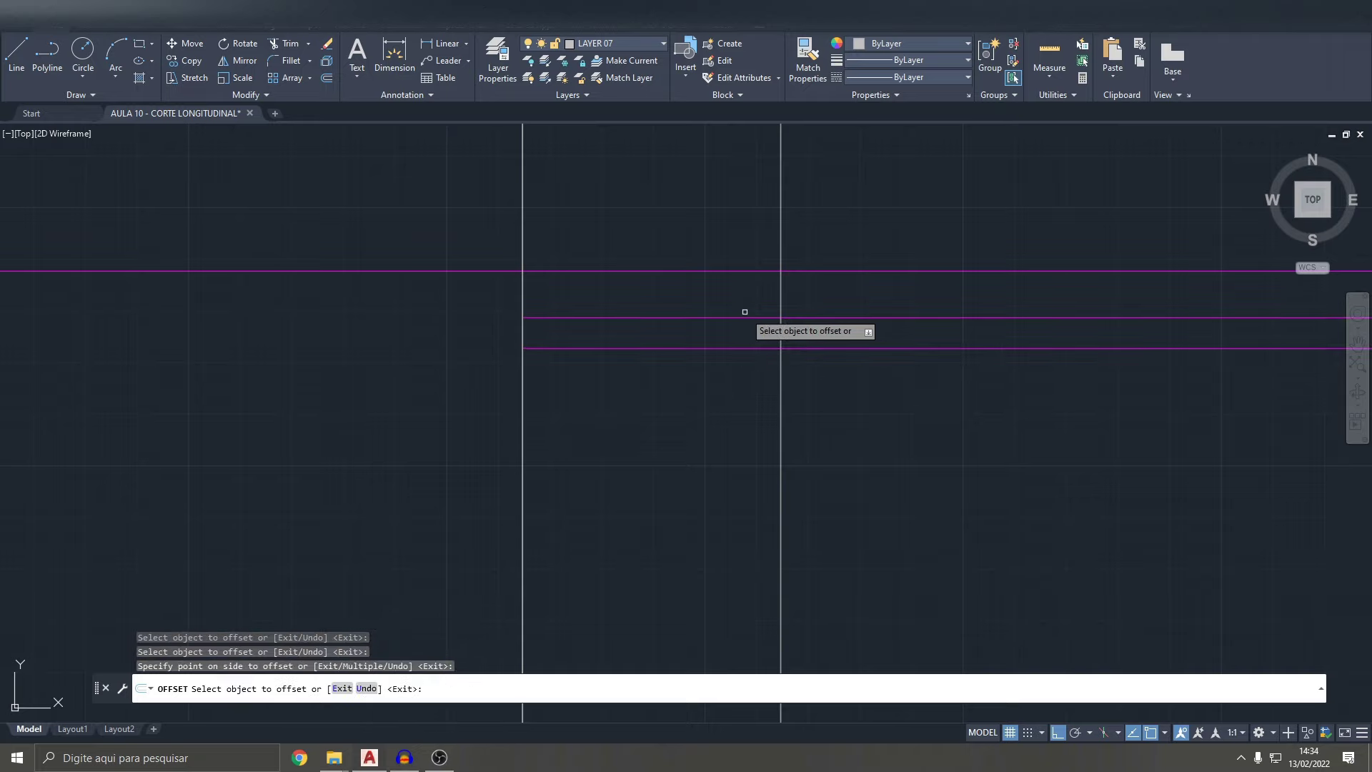
pyautogui.press('Escape')
pyautogui.click(15, 53)
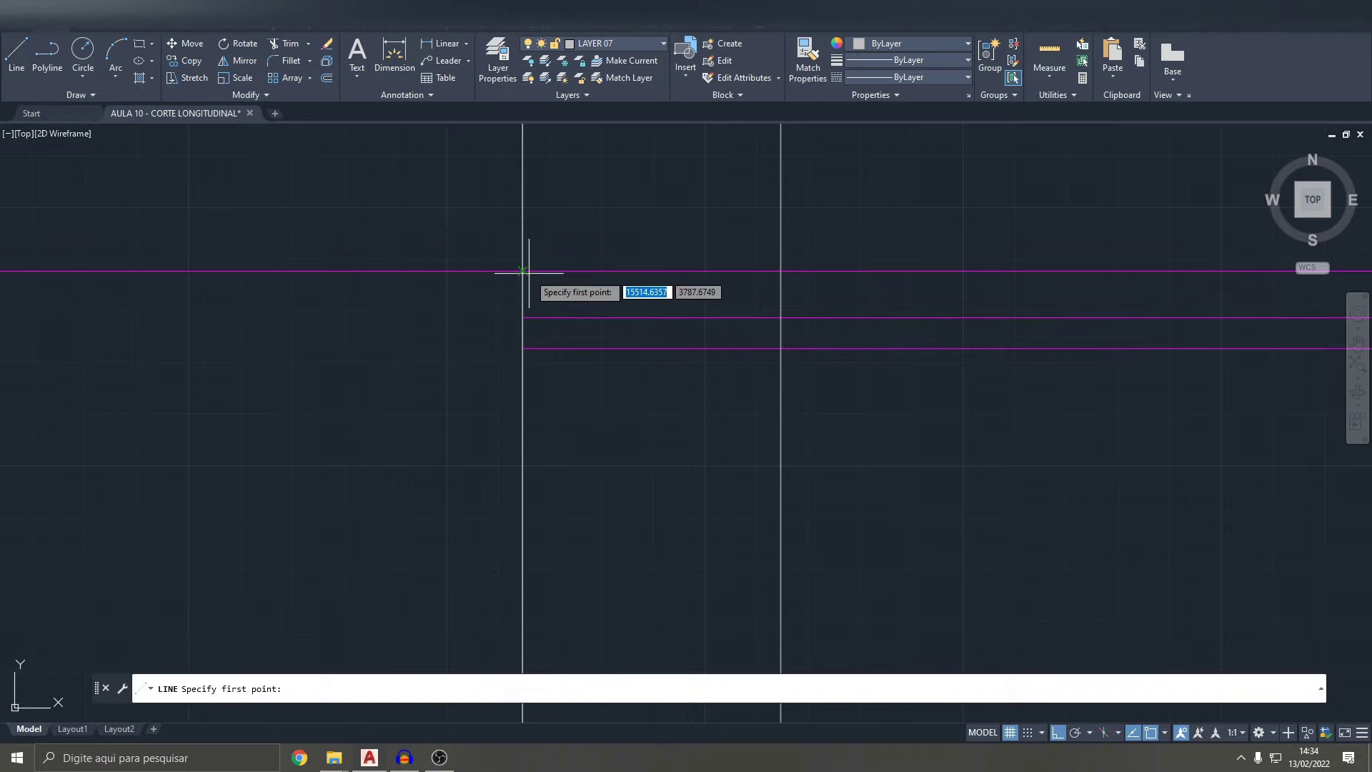
pyautogui.click(781, 318)
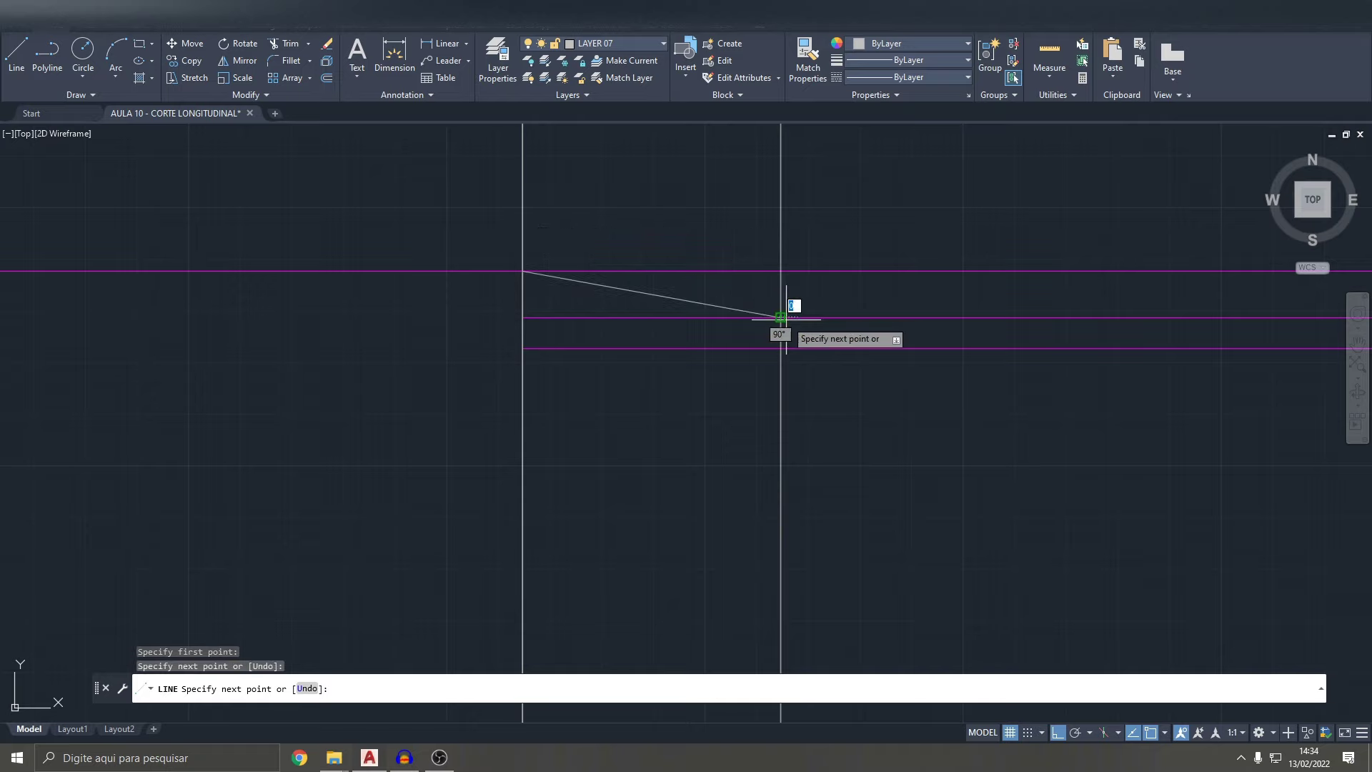
pyautogui.press('Escape')
# - Trim the excess upper, middle and vertical line segments with fence cuts
pyautogui.write('tr')
pyautogui.press('Return')
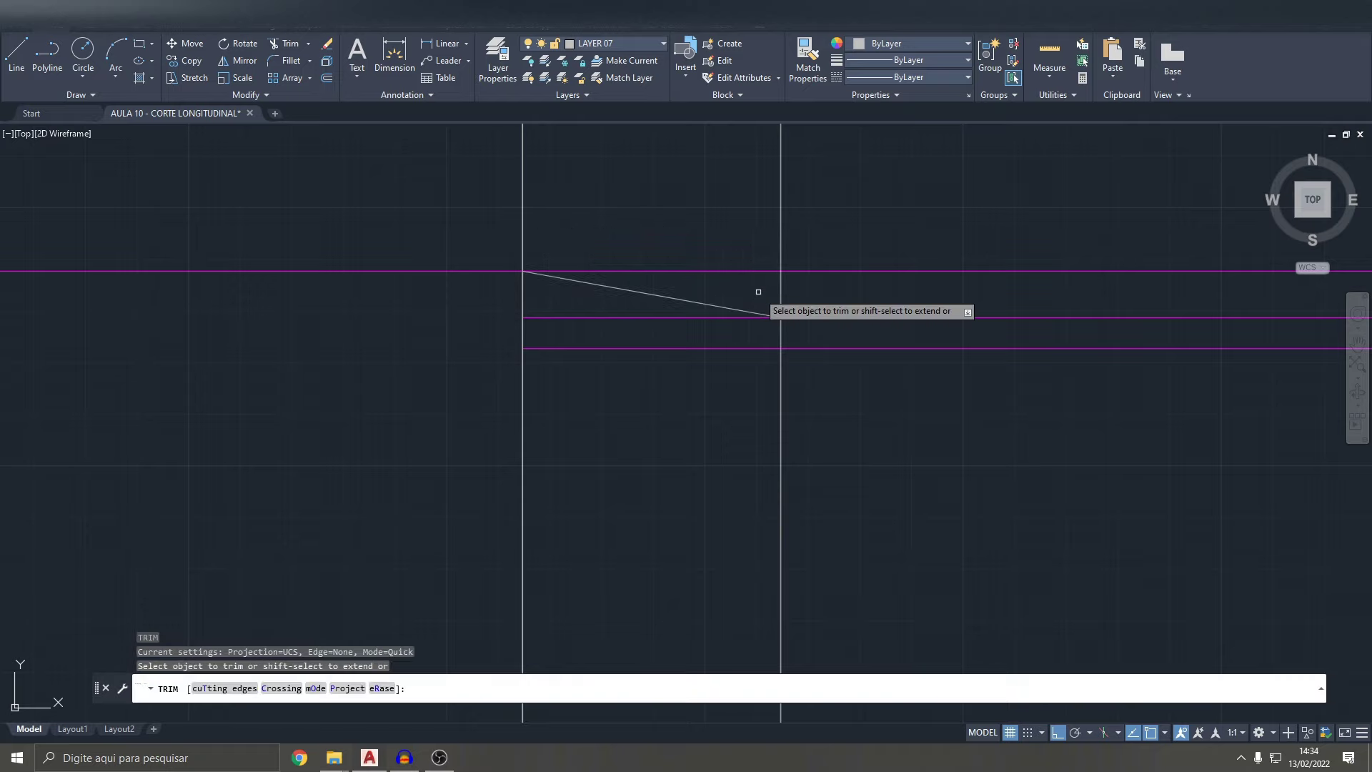
pyautogui.moveTo(735, 251); pyautogui.dragTo(829, 325)
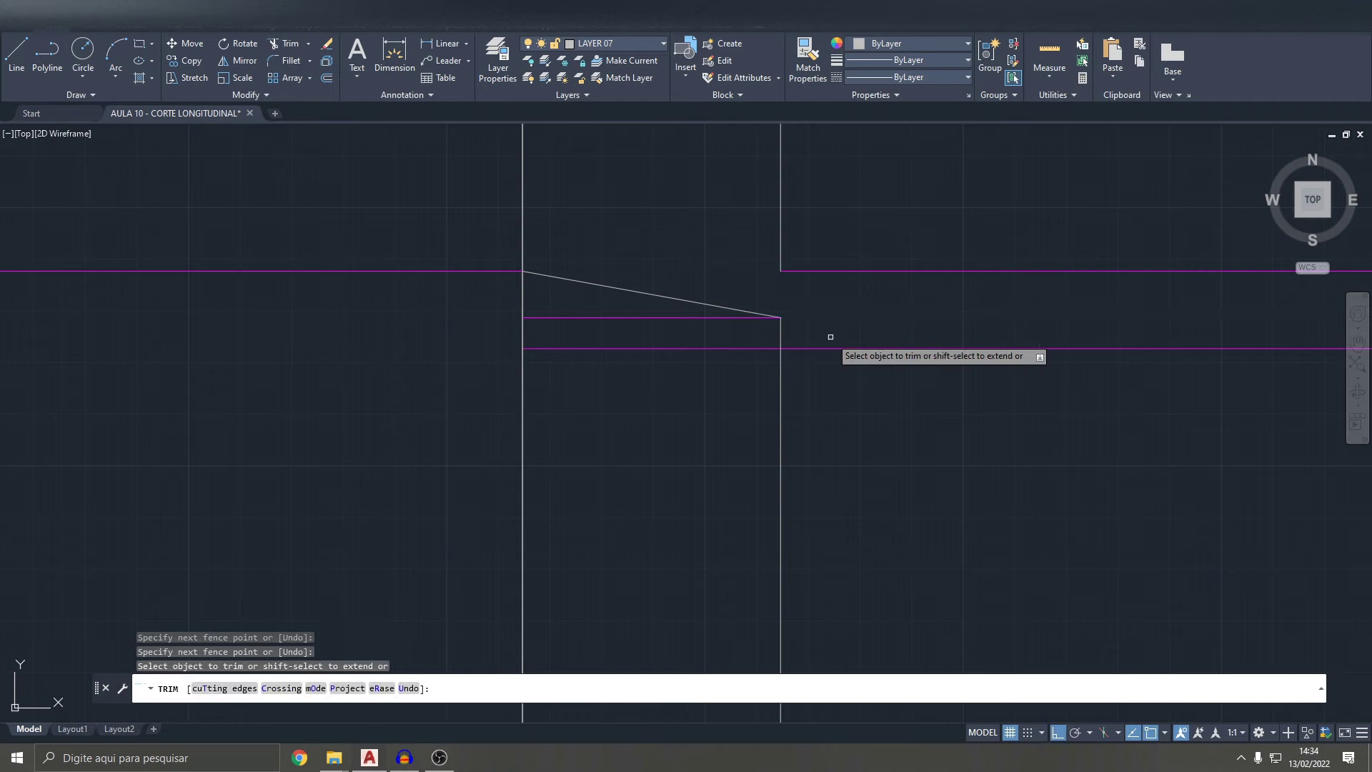
pyautogui.moveTo(861, 394); pyautogui.dragTo(493, 375)
pyautogui.moveTo(561, 325); pyautogui.dragTo(505, 295)
pyautogui.scroll(-4, 436, 314)
pyautogui.moveTo(499, 248); pyautogui.dragTo(432, 224)
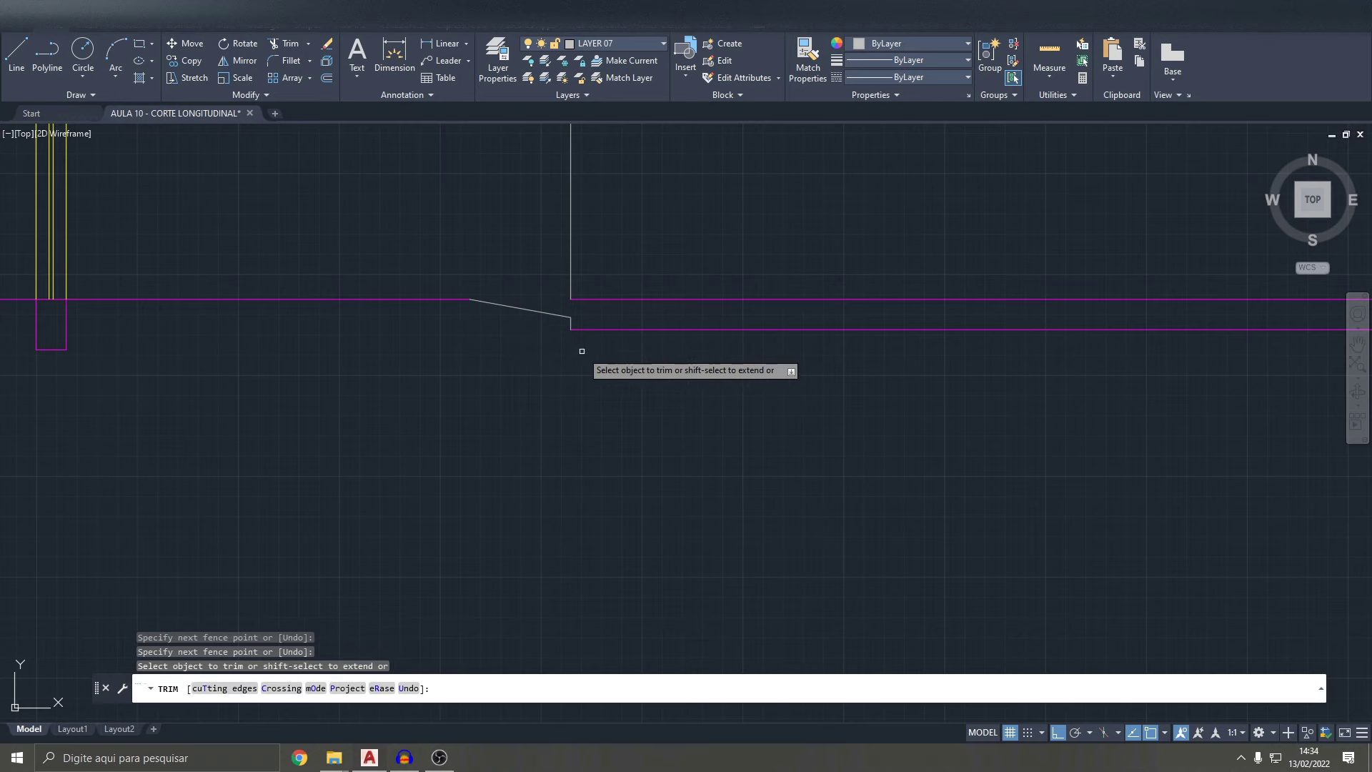
pyautogui.scroll(-4, 582, 351)
pyautogui.scroll(6, 637, 378)
pyautogui.press('Escape')
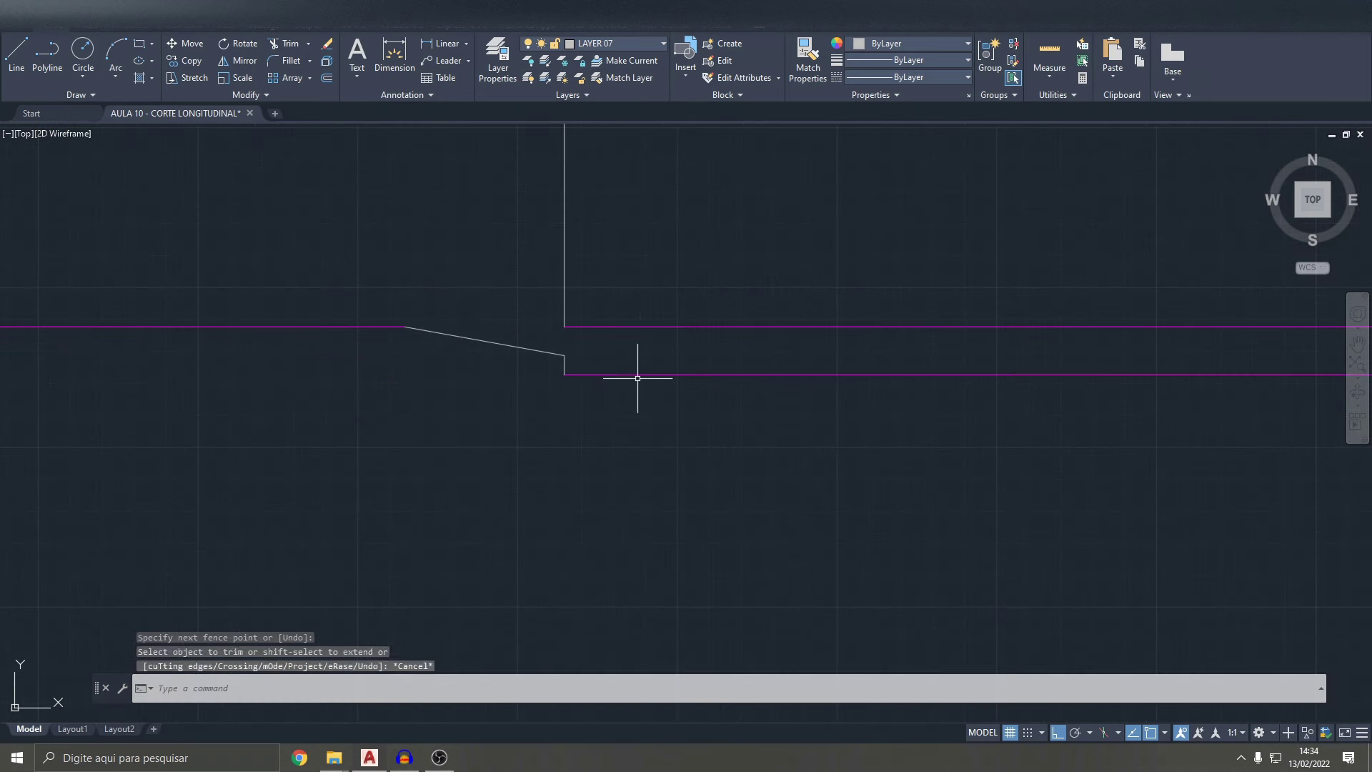
# - Erase the leftover upper-right ground line and vertical construction line
pyautogui.moveTo(647, 350); pyautogui.dragTo(627, 297)
pyautogui.scroll(-4, 637, 272)
pyautogui.press('Delete')
pyautogui.moveTo(766, 298); pyautogui.dragTo(651, 286)
pyautogui.press('Delete')
pyautogui.scroll(-2, 705, 331)
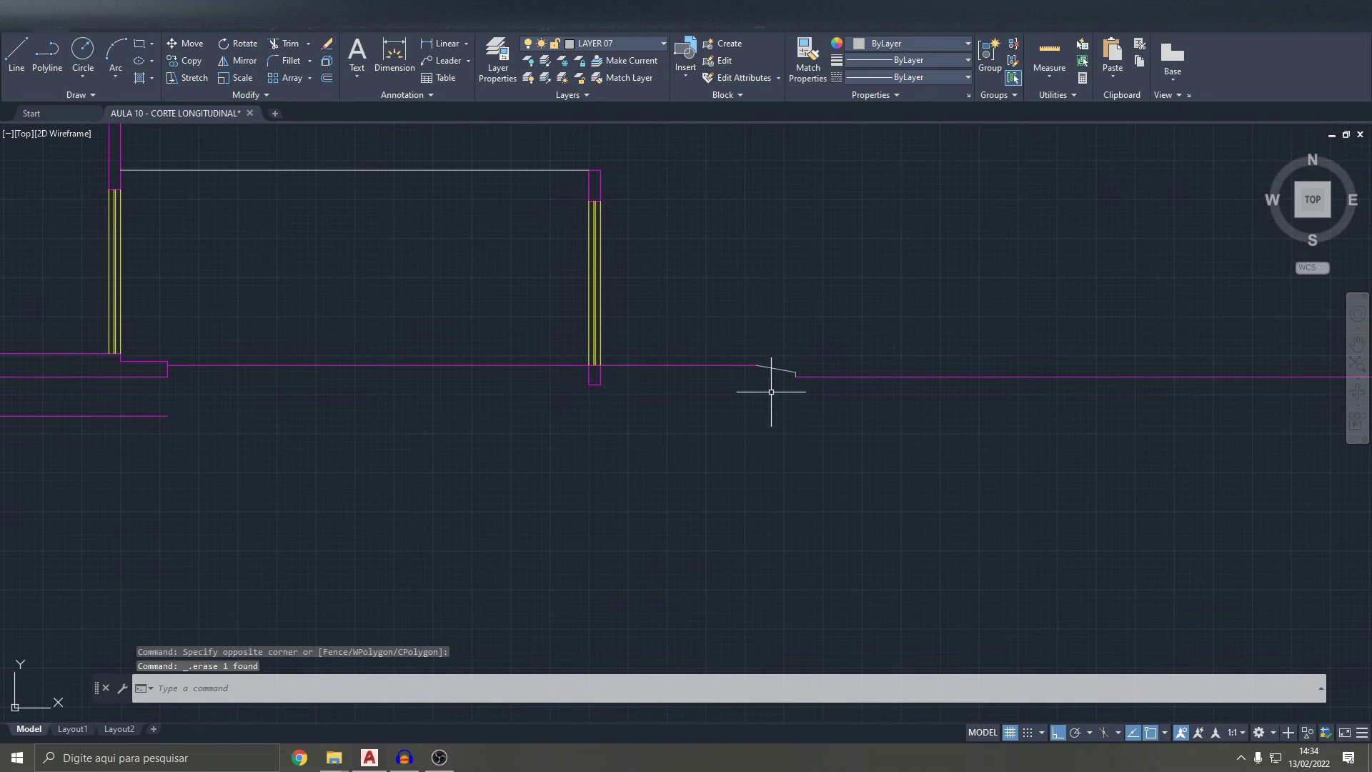
pyautogui.press('Escape')
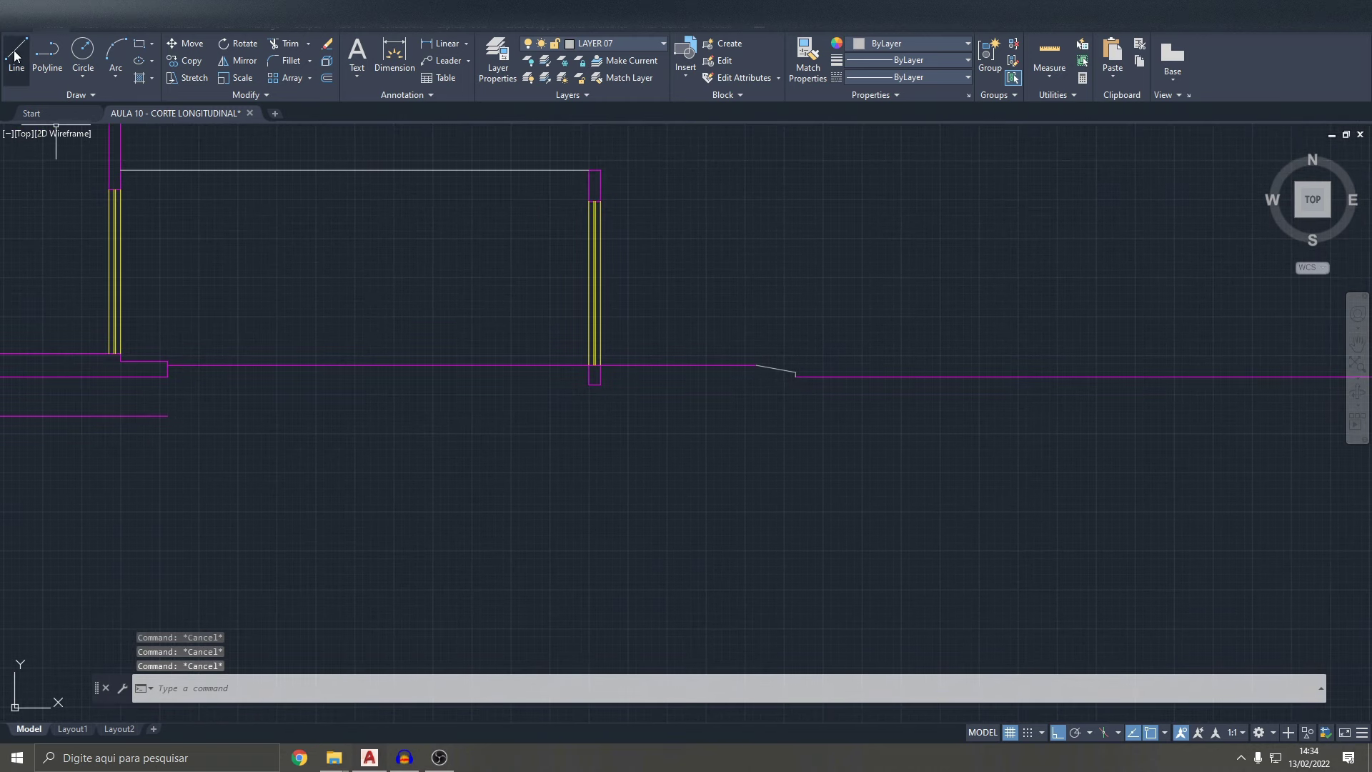
pyautogui.click(20, 58)
pyautogui.click(863, 248)
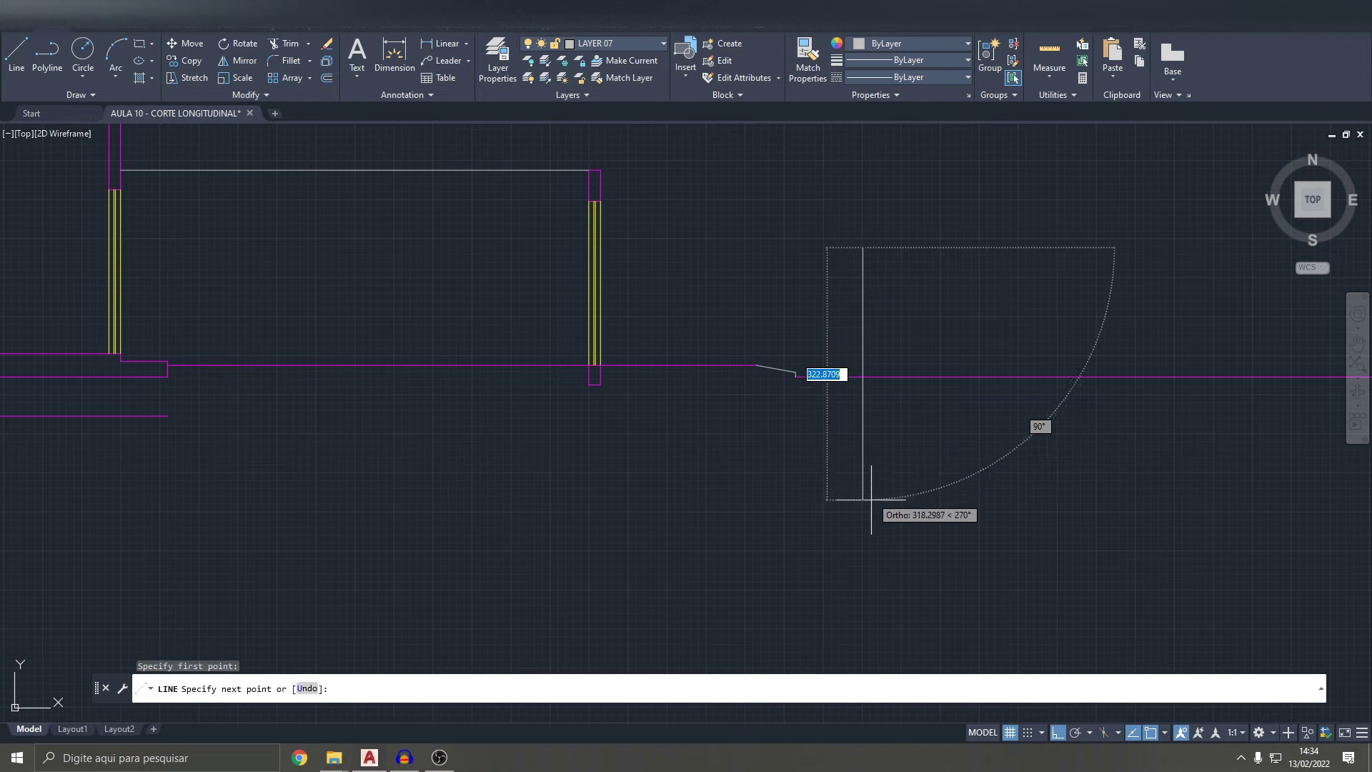
pyautogui.click(865, 528)
pyautogui.press('Escape')
pyautogui.press('Escape')
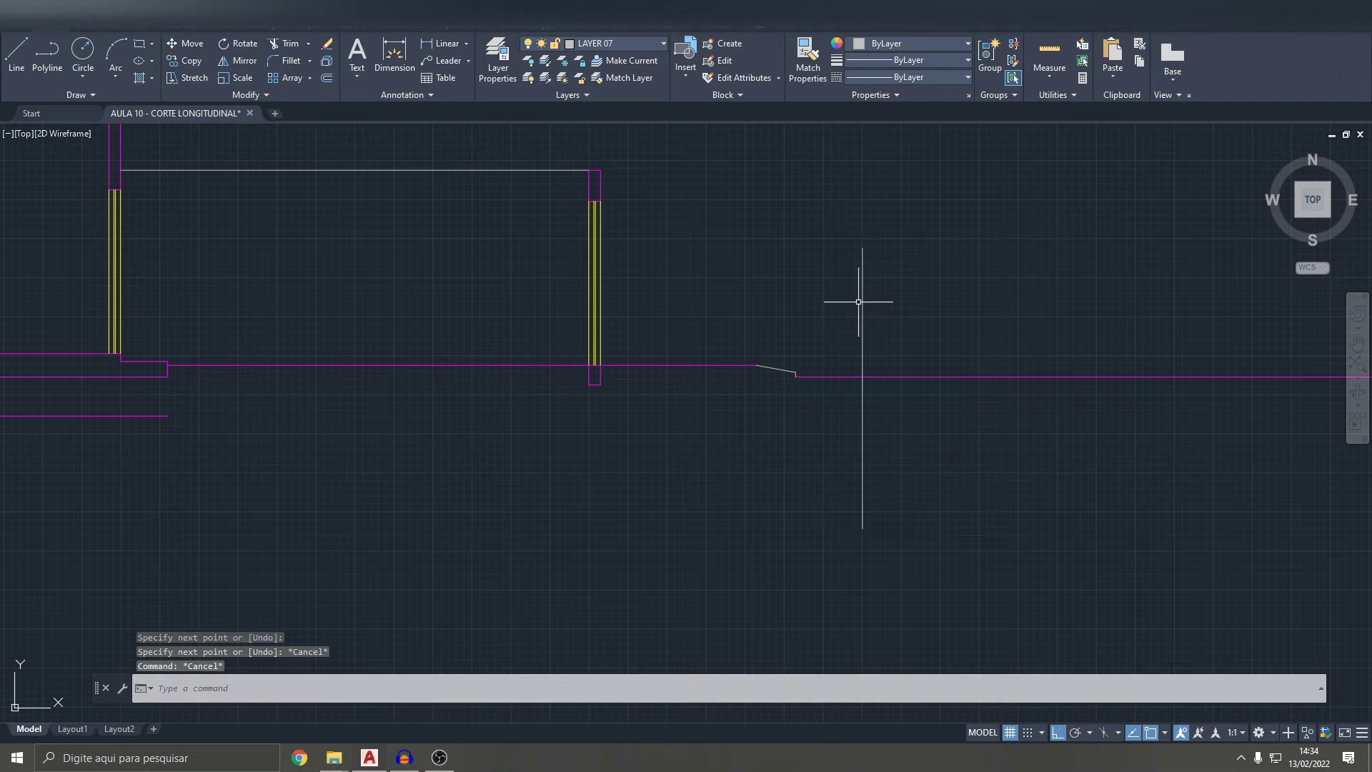
pyautogui.click(16, 54)
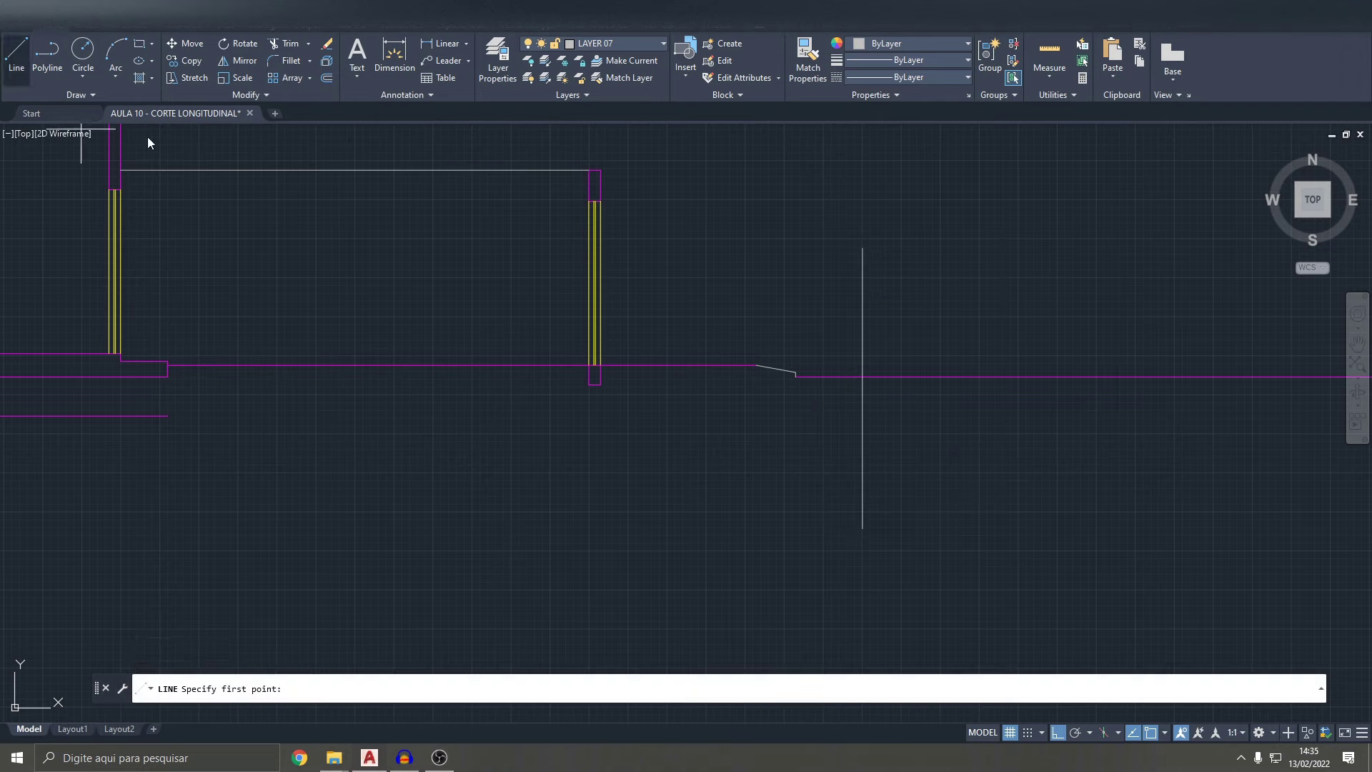
pyautogui.scroll(4, 866, 348)
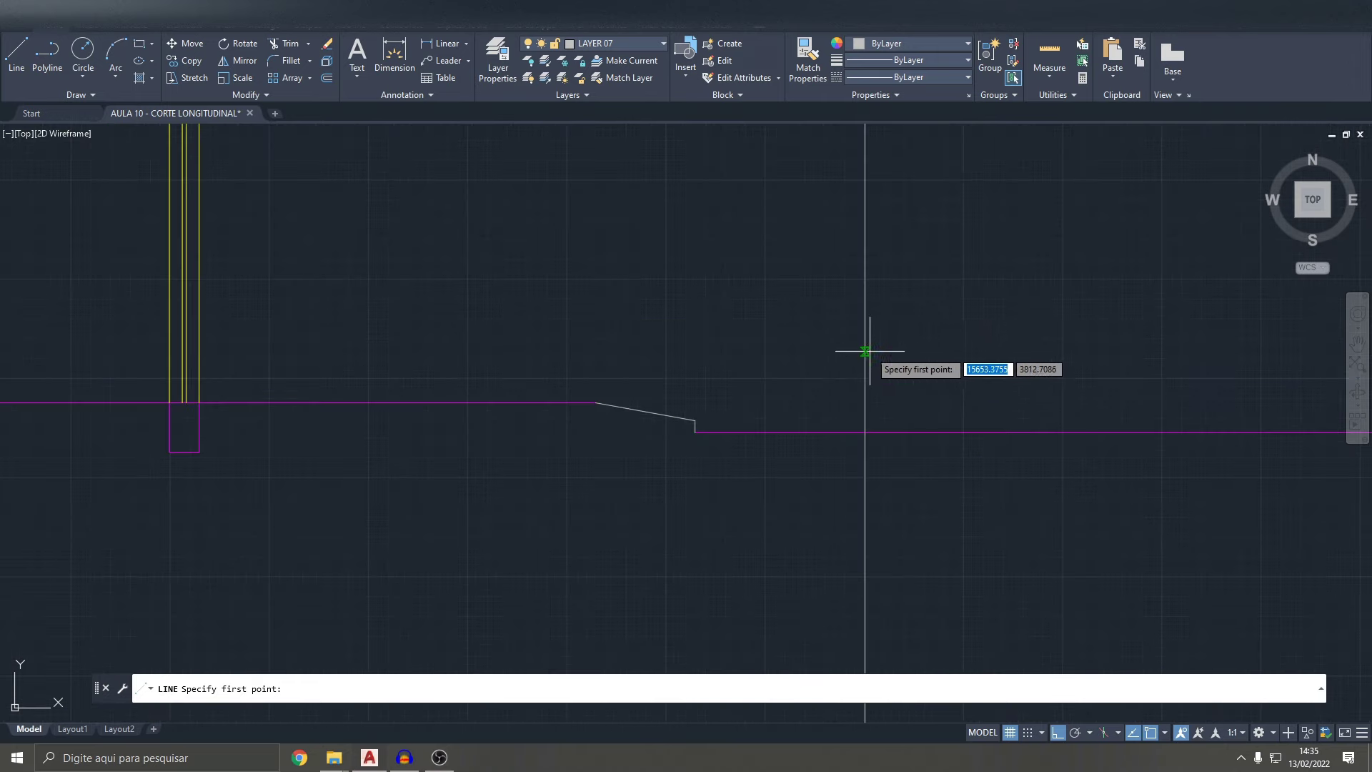
pyautogui.press('F8')
pyautogui.click(915, 373)
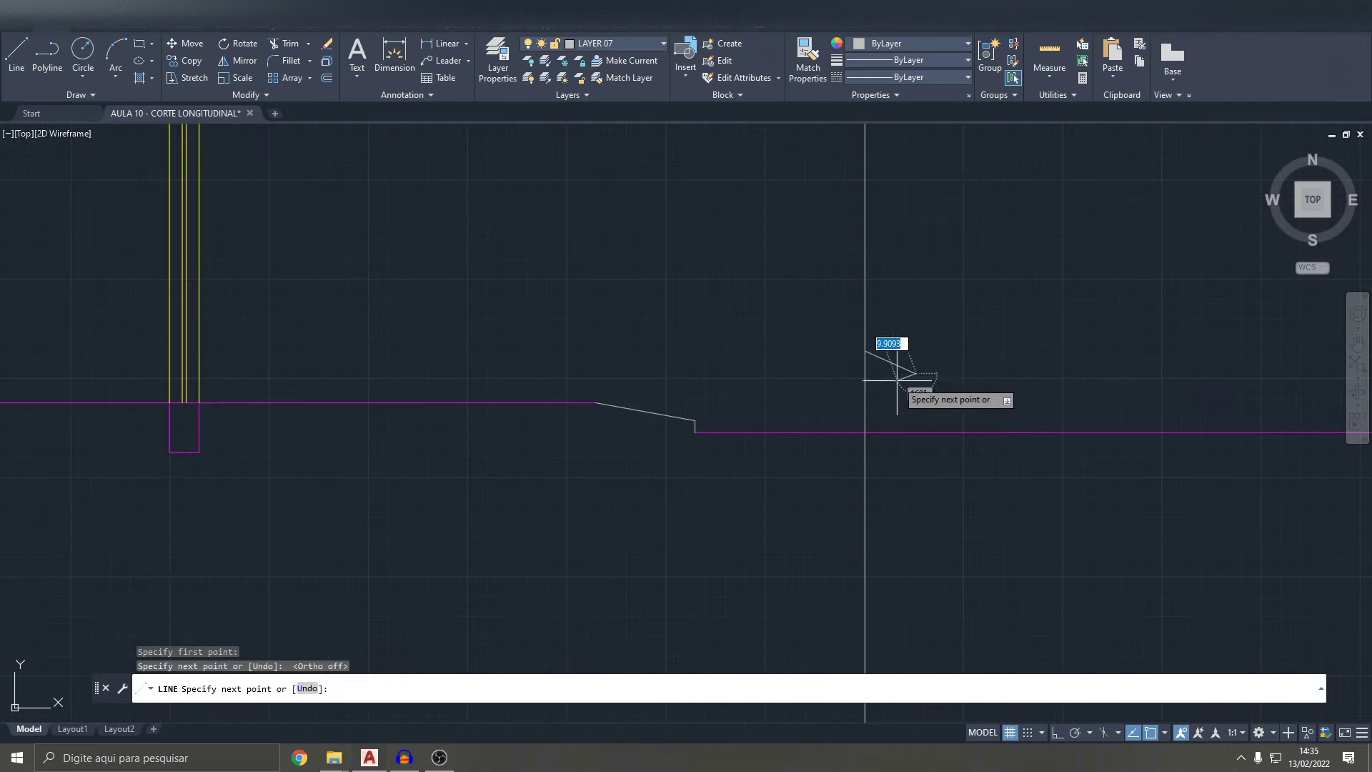
pyautogui.click(831, 414)
pyautogui.click(913, 449)
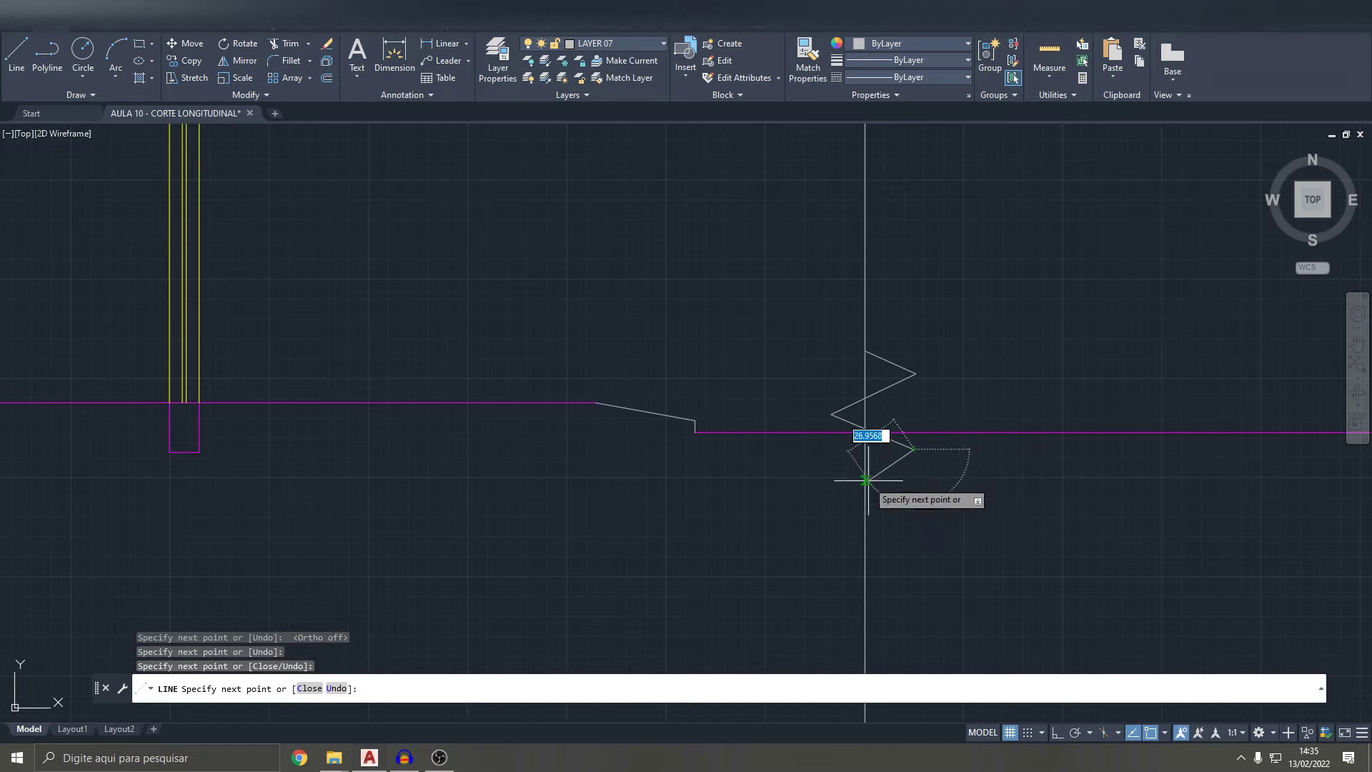
pyautogui.click(864, 482)
pyautogui.press('Return')
pyautogui.write('TR')
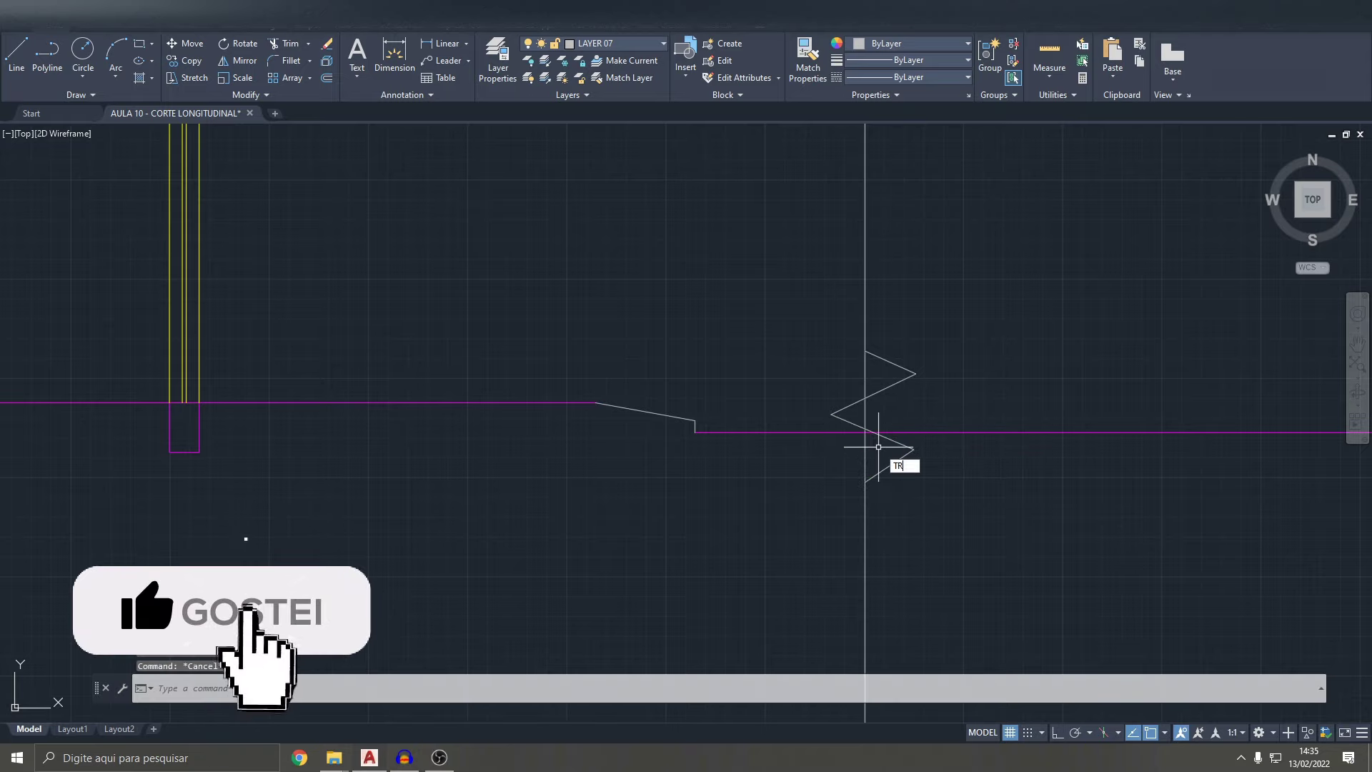
pyautogui.press('Return')
pyautogui.scroll(2, 888, 367)
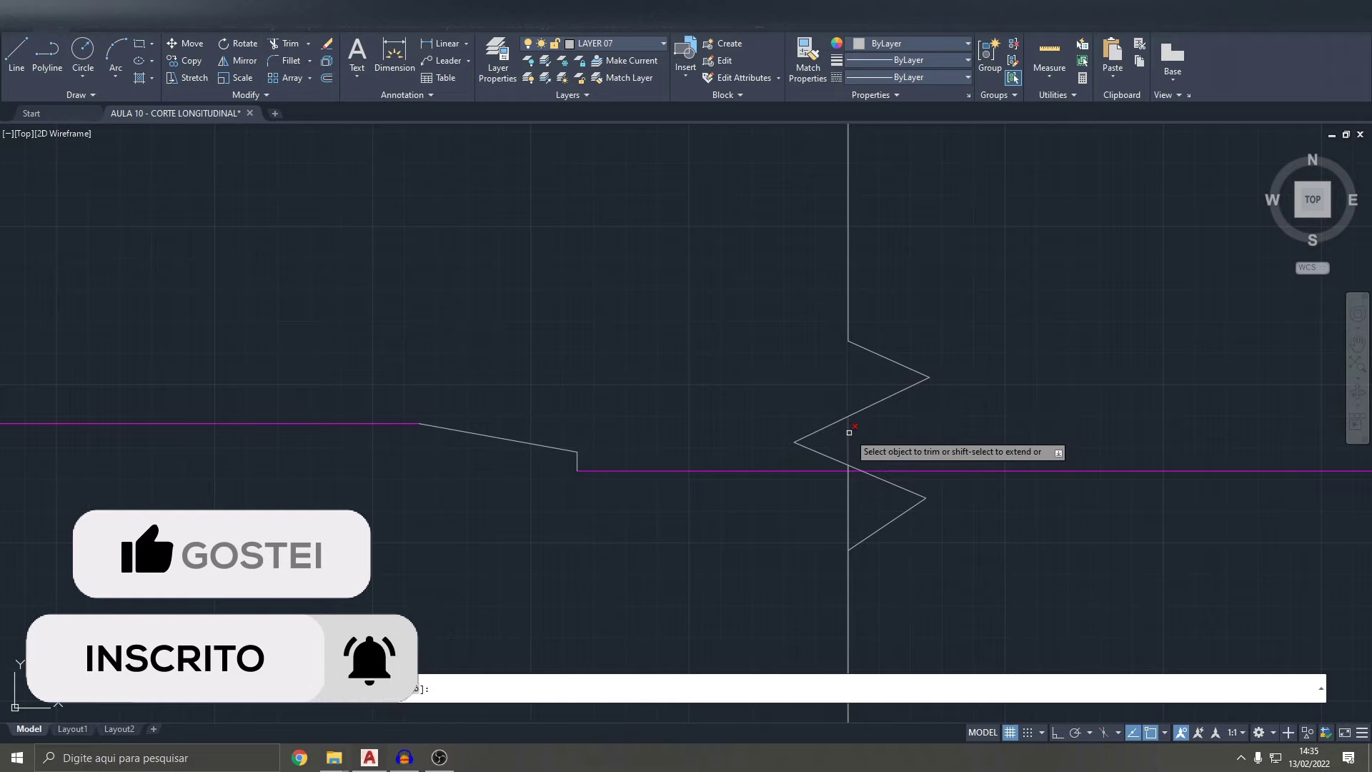
pyautogui.scroll(8, 853, 472)
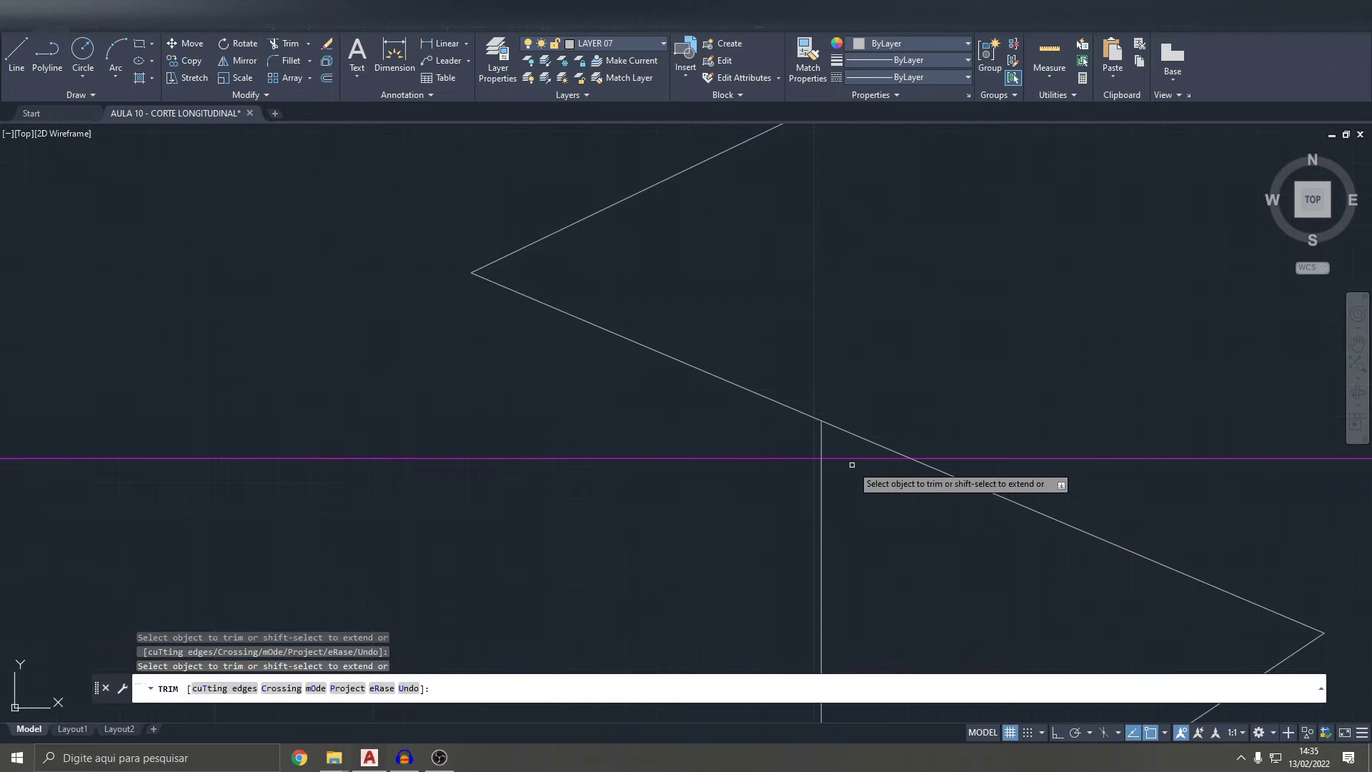
pyautogui.click(819, 432)
pyautogui.press('Return')
pyautogui.click(821, 486)
pyautogui.scroll(-8, 821, 500)
pyautogui.press('Return')
pyautogui.moveTo(894, 493); pyautogui.dragTo(898, 362, button='middle')
pyautogui.scroll(-4, 898, 362)
pyautogui.scroll(-2, 902, 374)
pyautogui.press('Escape')
pyautogui.press('Escape')
pyautogui.scroll(2, 822, 343)
pyautogui.click(800, 339)
pyautogui.click(929, 493)
pyautogui.click(852, 307)
pyautogui.click(910, 465)
pyautogui.click(870, 346)
pyautogui.click(874, 478)
pyautogui.click(852, 488)
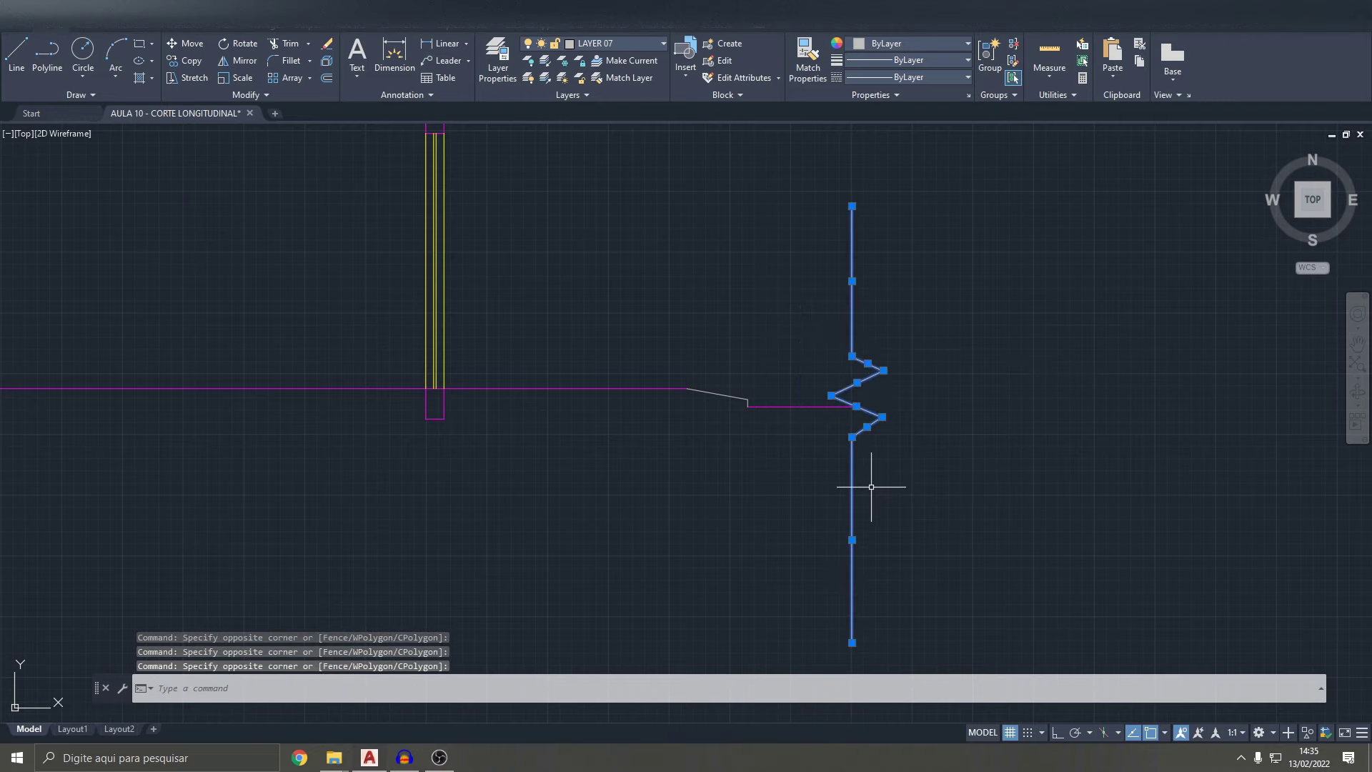
pyautogui.write('m')
pyautogui.press('Return')
pyautogui.click(852, 355)
pyautogui.click(849, 282)
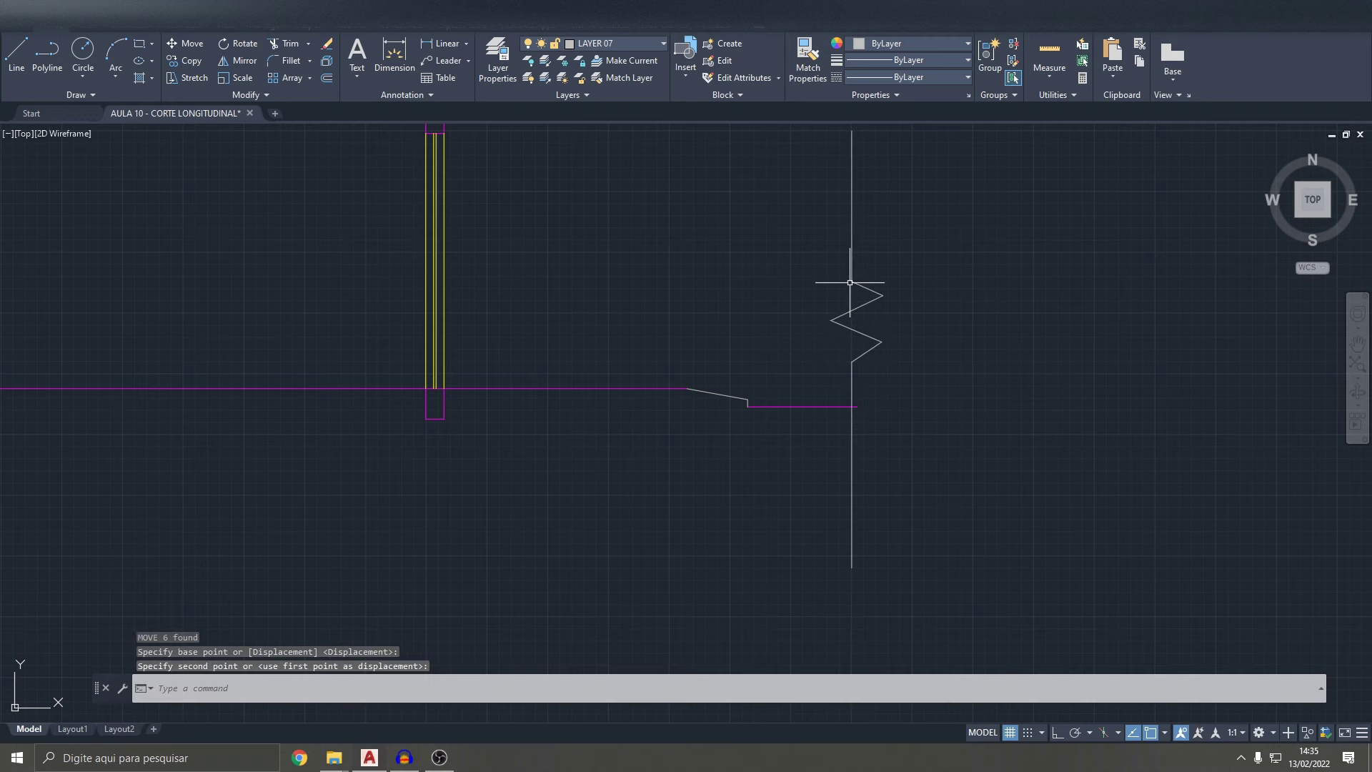
pyautogui.click(910, 376)
pyautogui.click(848, 304)
pyautogui.press('Delete')
pyautogui.scroll(3, 804, 398)
pyautogui.scroll(-5, 804, 398)
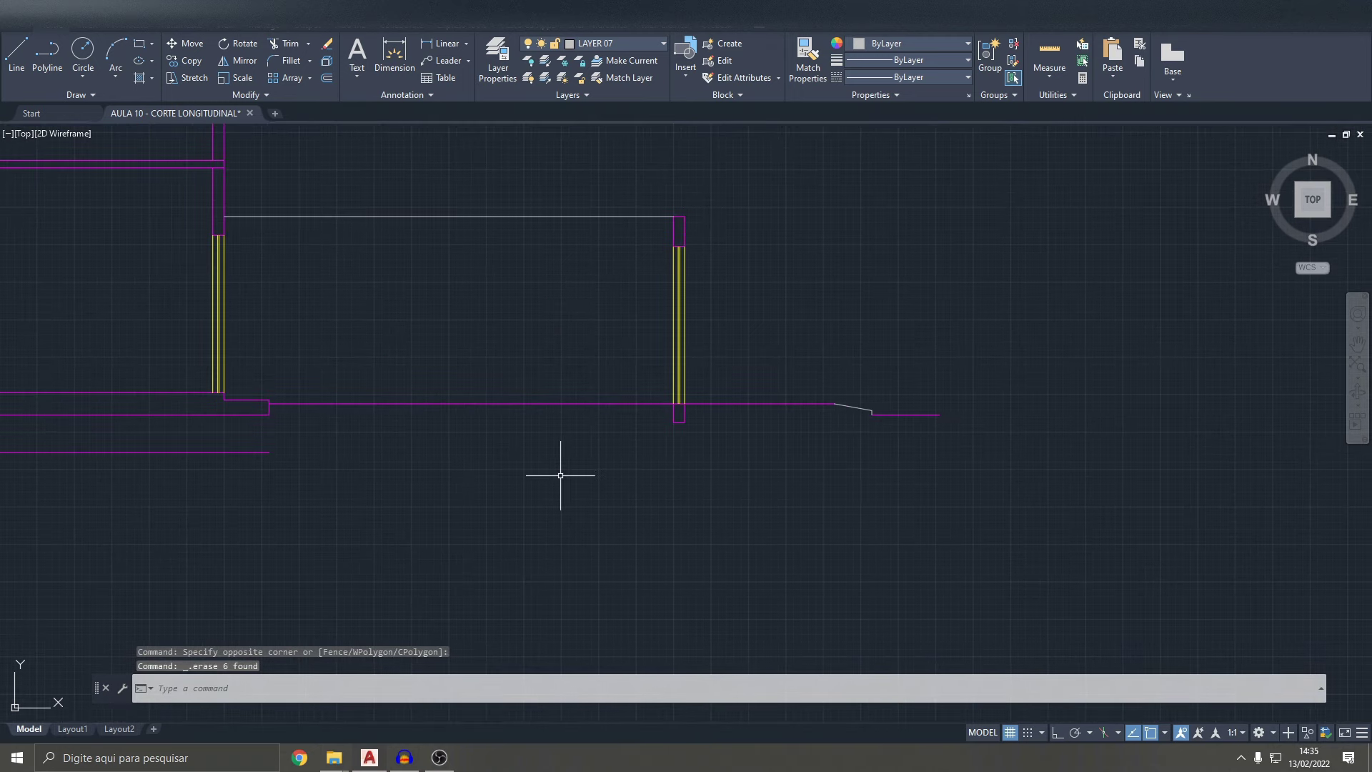
# - Draw a vertical line straight down from the street line's right end
pyautogui.press('Escape')
pyautogui.press('Escape')
pyautogui.click(16, 52)
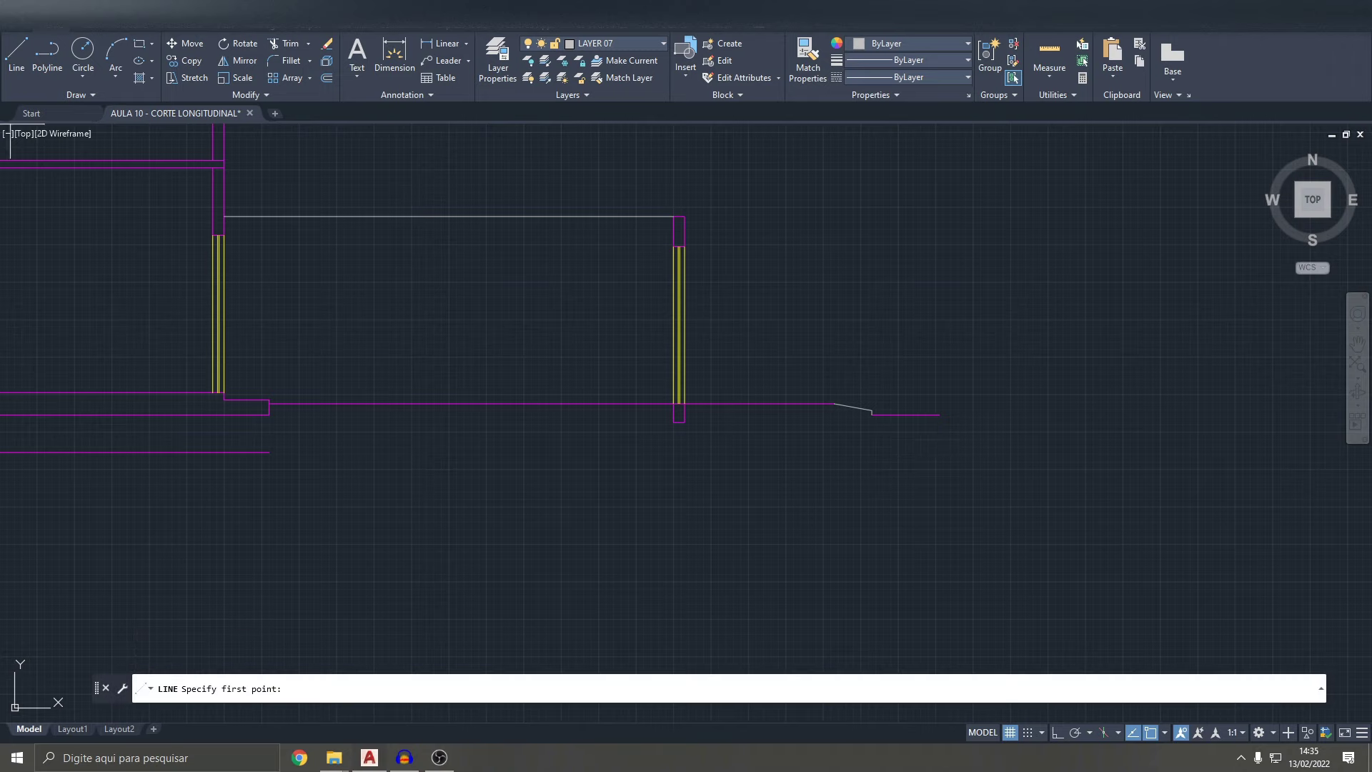
pyautogui.click(940, 414)
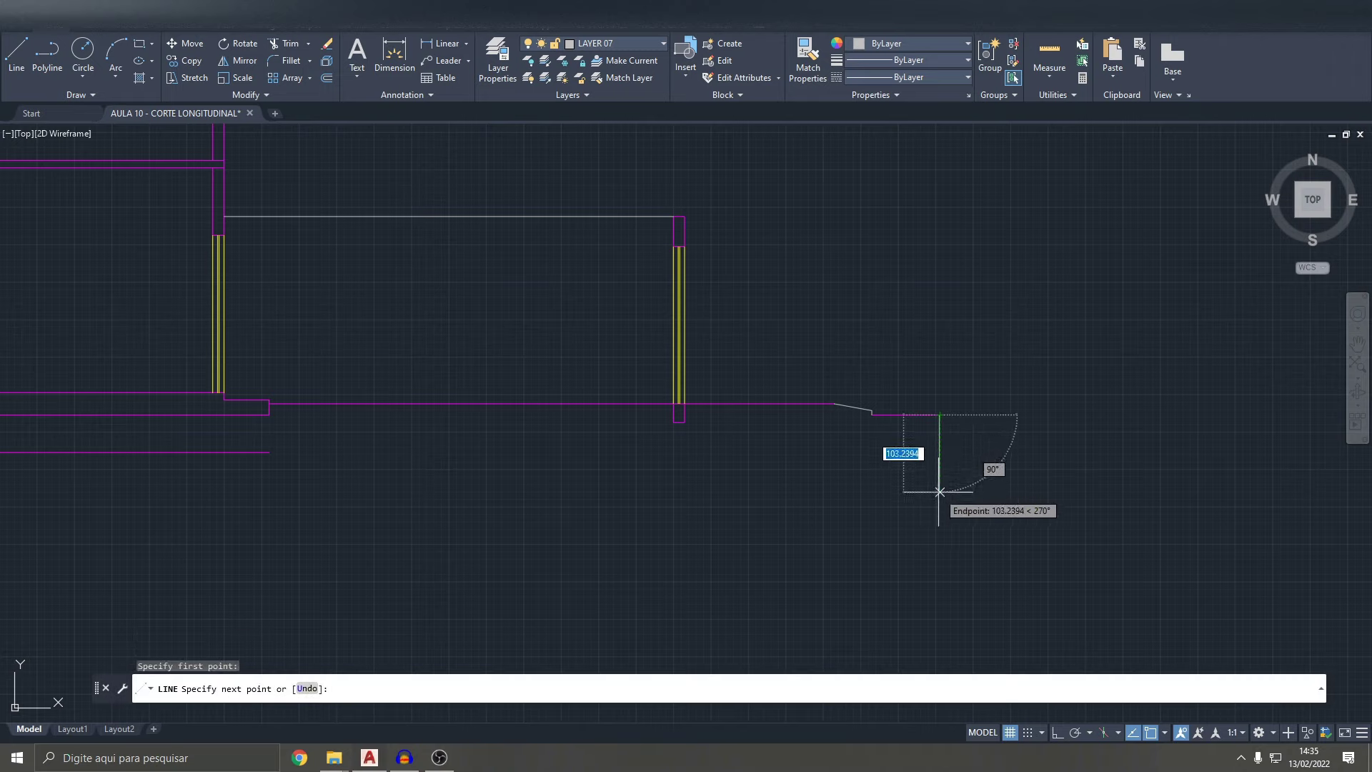
pyautogui.click(940, 492)
pyautogui.press('Escape')
pyautogui.press('Escape')
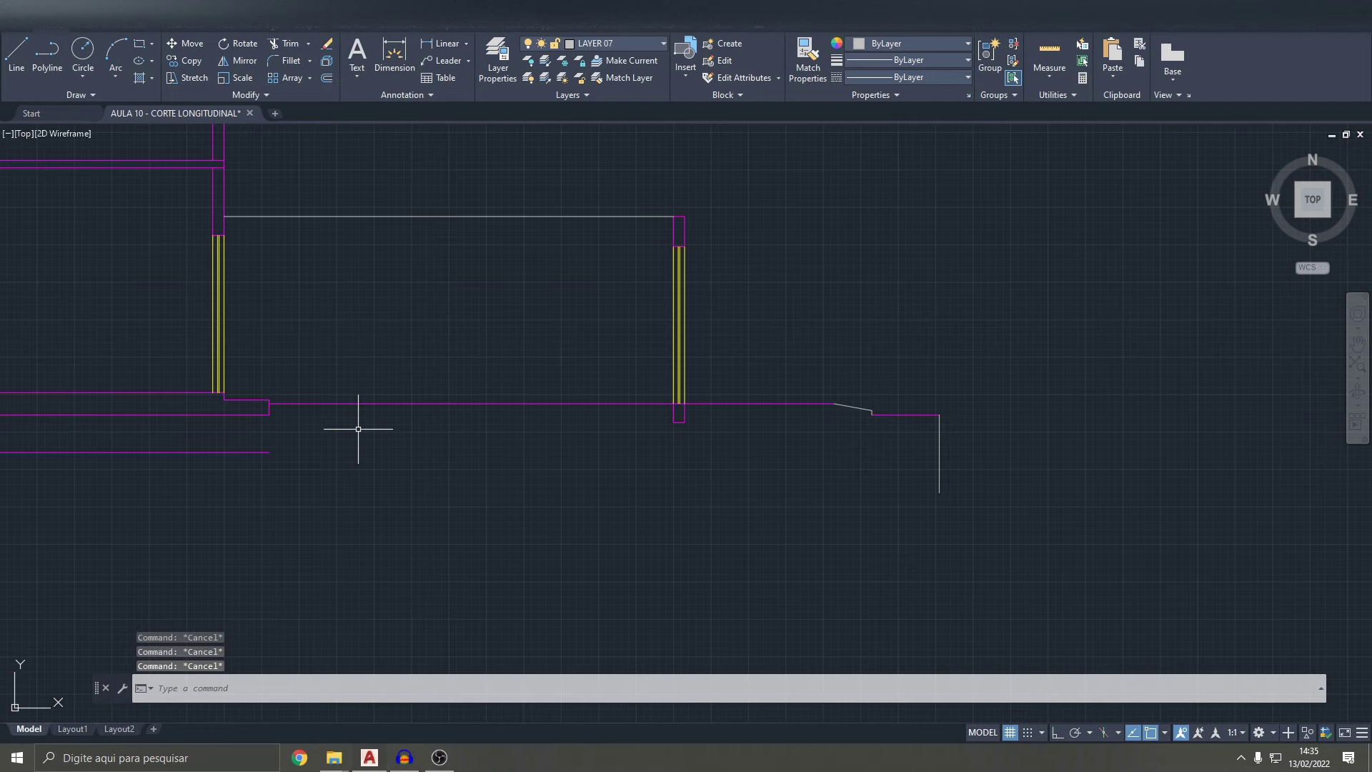
# - Fillet the bottom ground line to the new vertical edge
pyautogui.write('f')
pyautogui.press('Return')
pyautogui.click(189, 452)
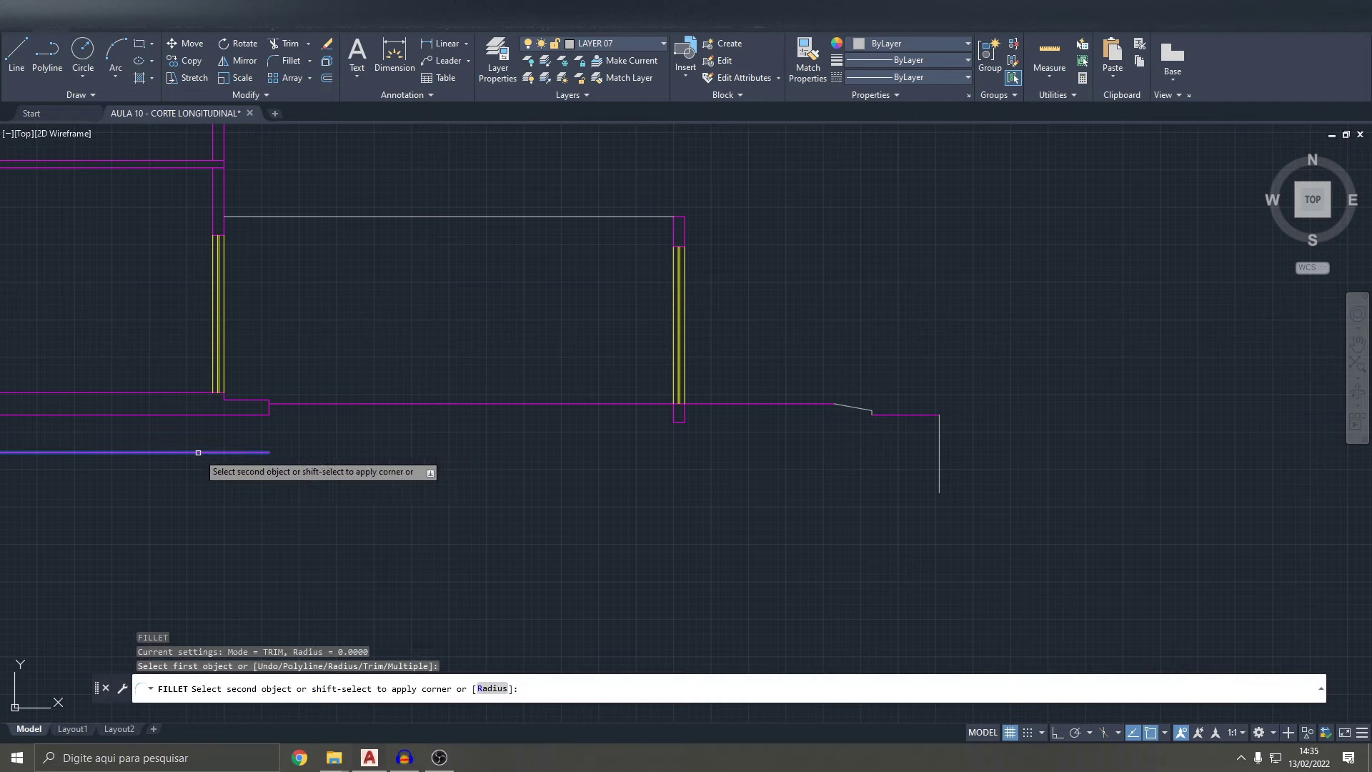
pyautogui.click(939, 442)
pyautogui.press('Escape')
pyautogui.scroll(-3, 988, 459)
pyautogui.scroll(2, 951, 466)
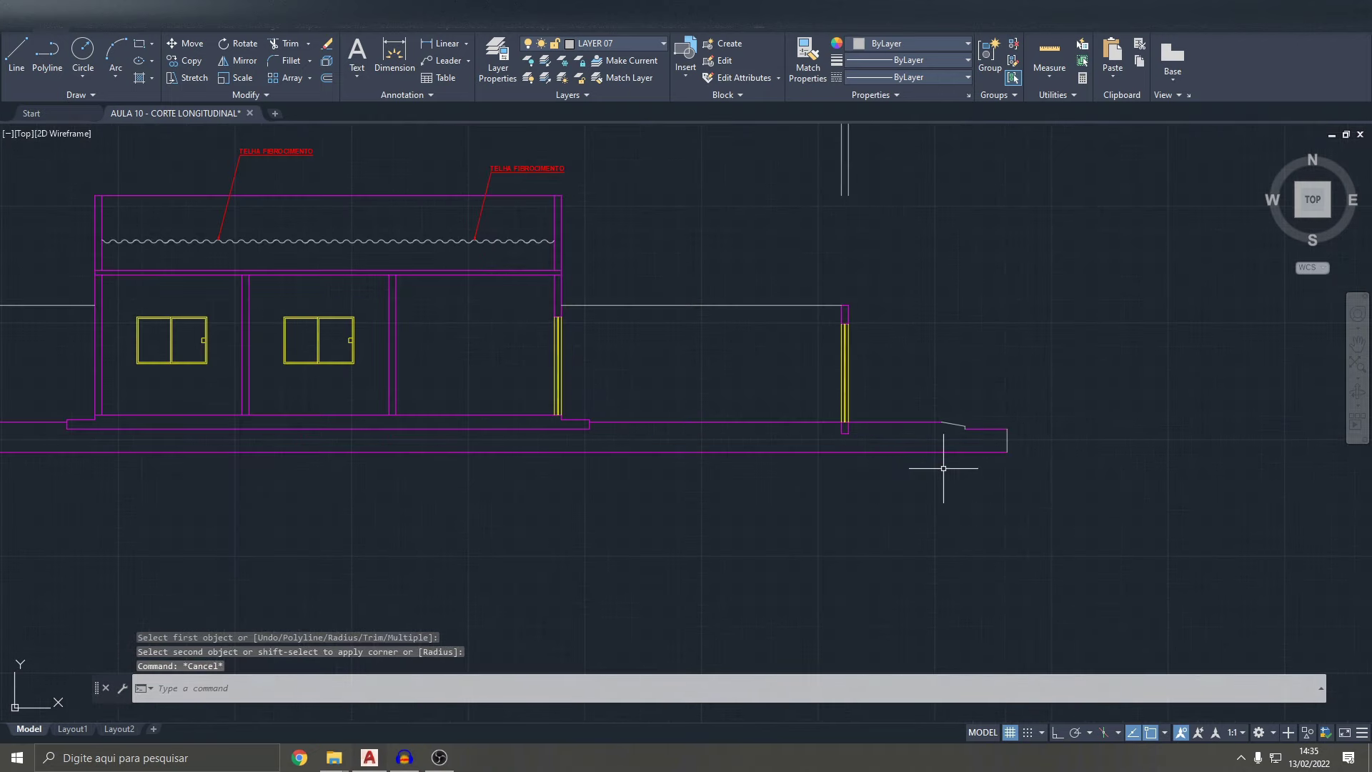
pyautogui.scroll(2, 865, 491)
pyautogui.scroll(2, 893, 465)
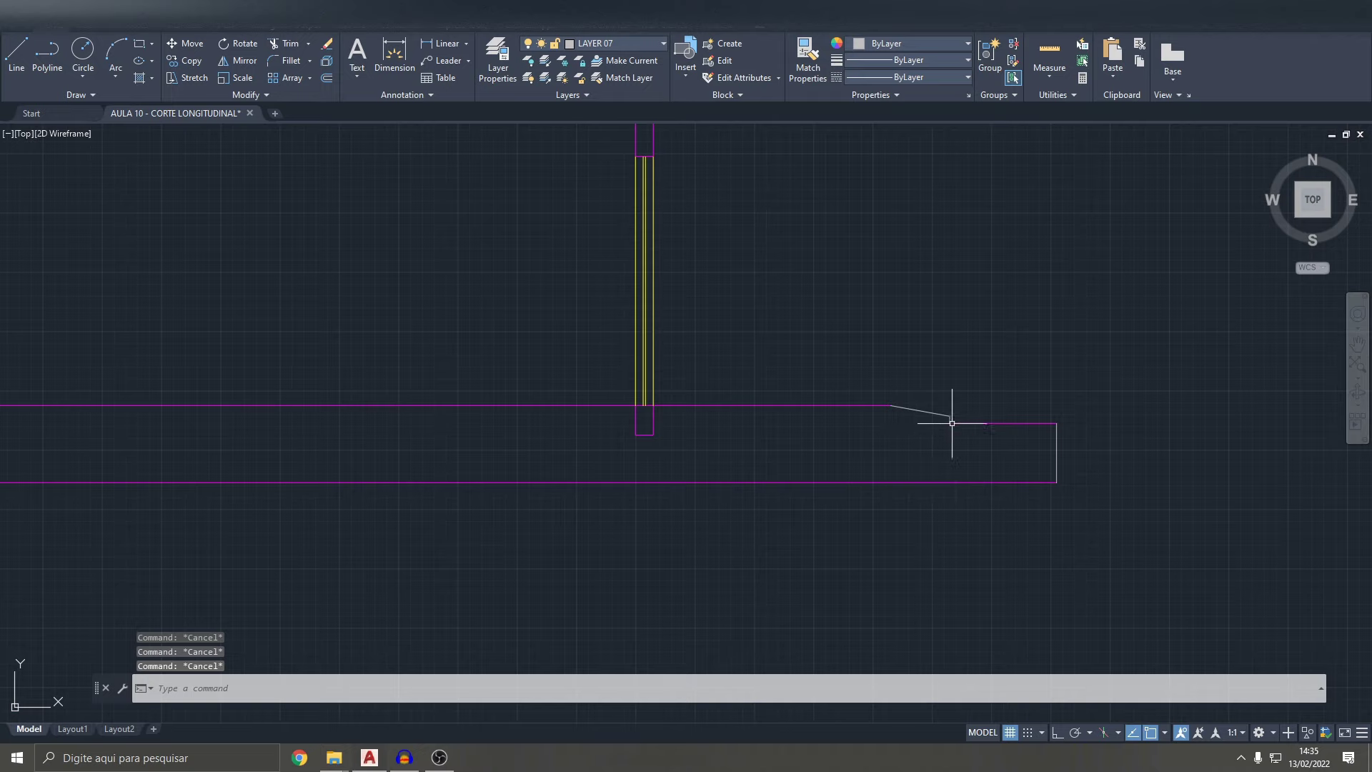
# - Extend the lower street line left to the gate-post wall
pyautogui.write('ex')
pyautogui.press('Return')
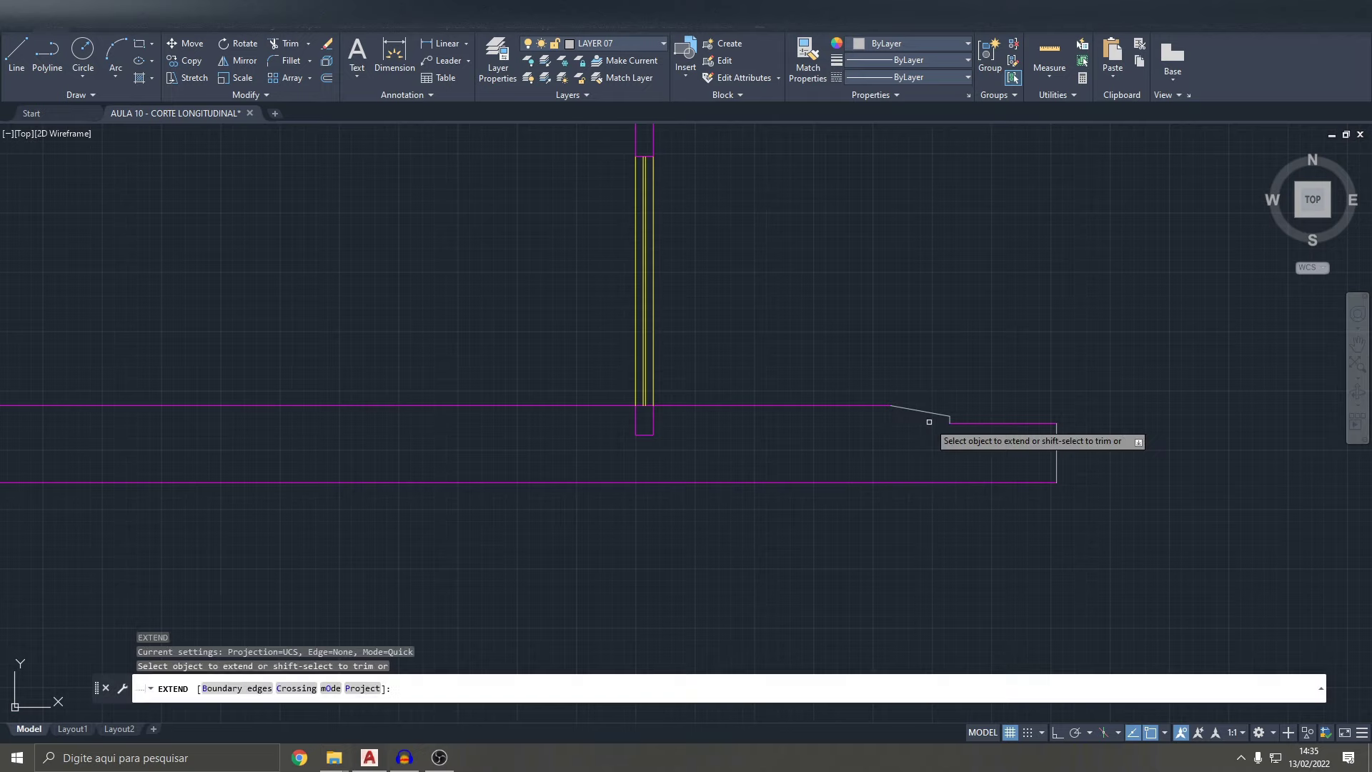
pyautogui.click(961, 425)
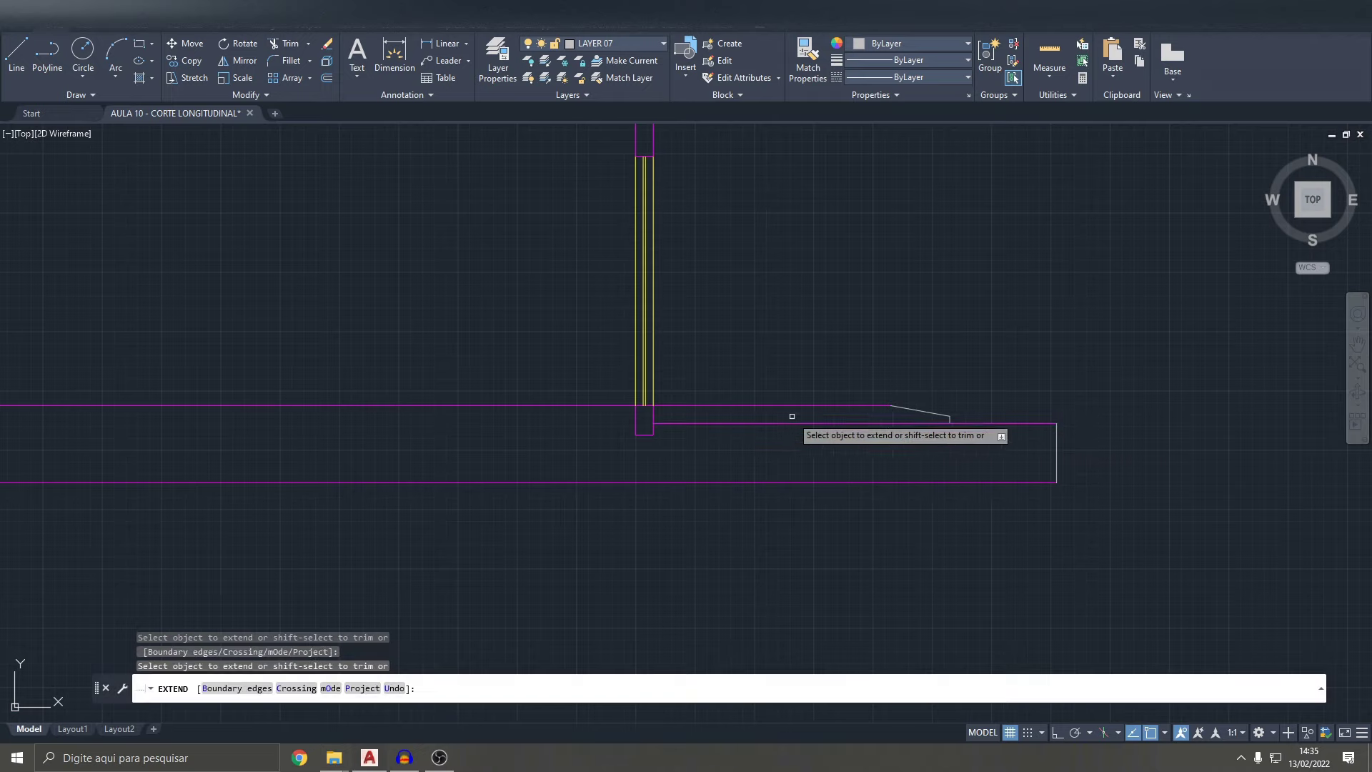
pyautogui.scroll(2, 793, 415)
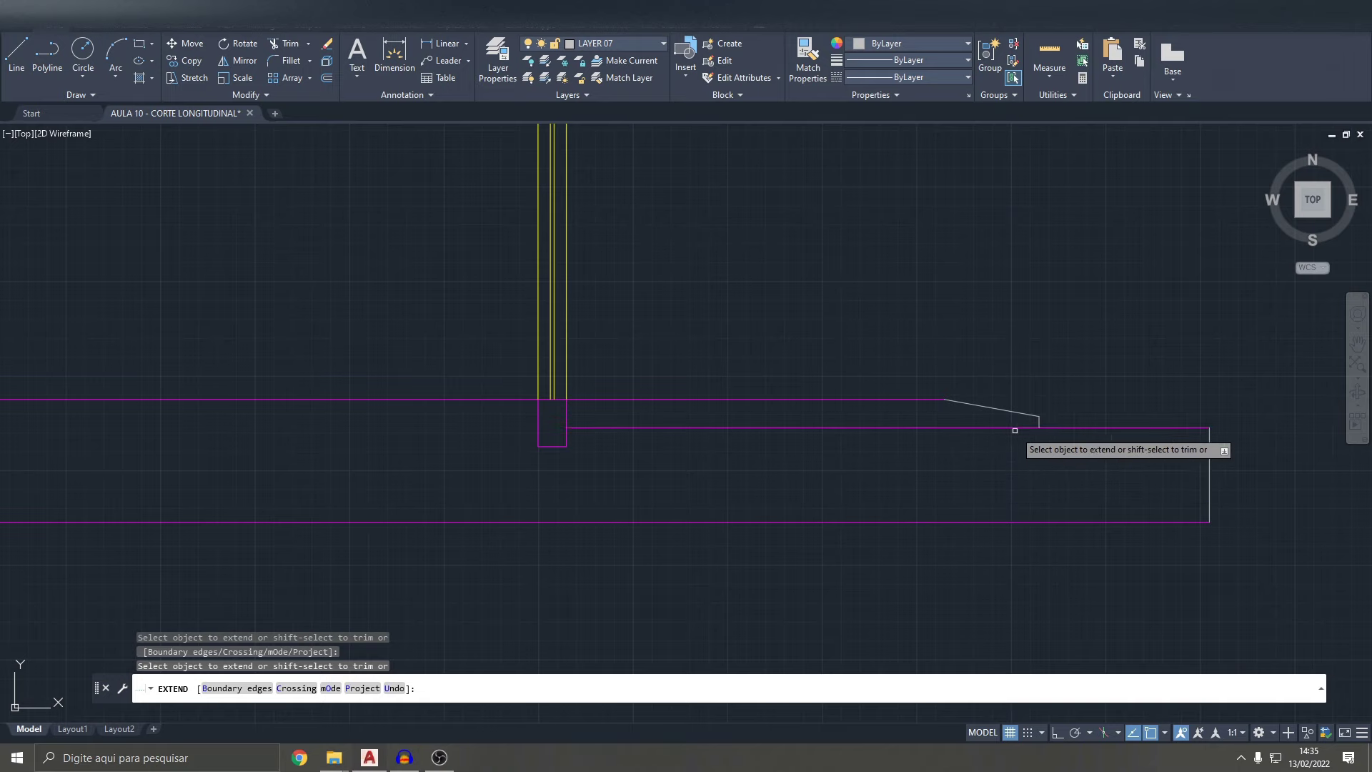
pyautogui.press('Escape')
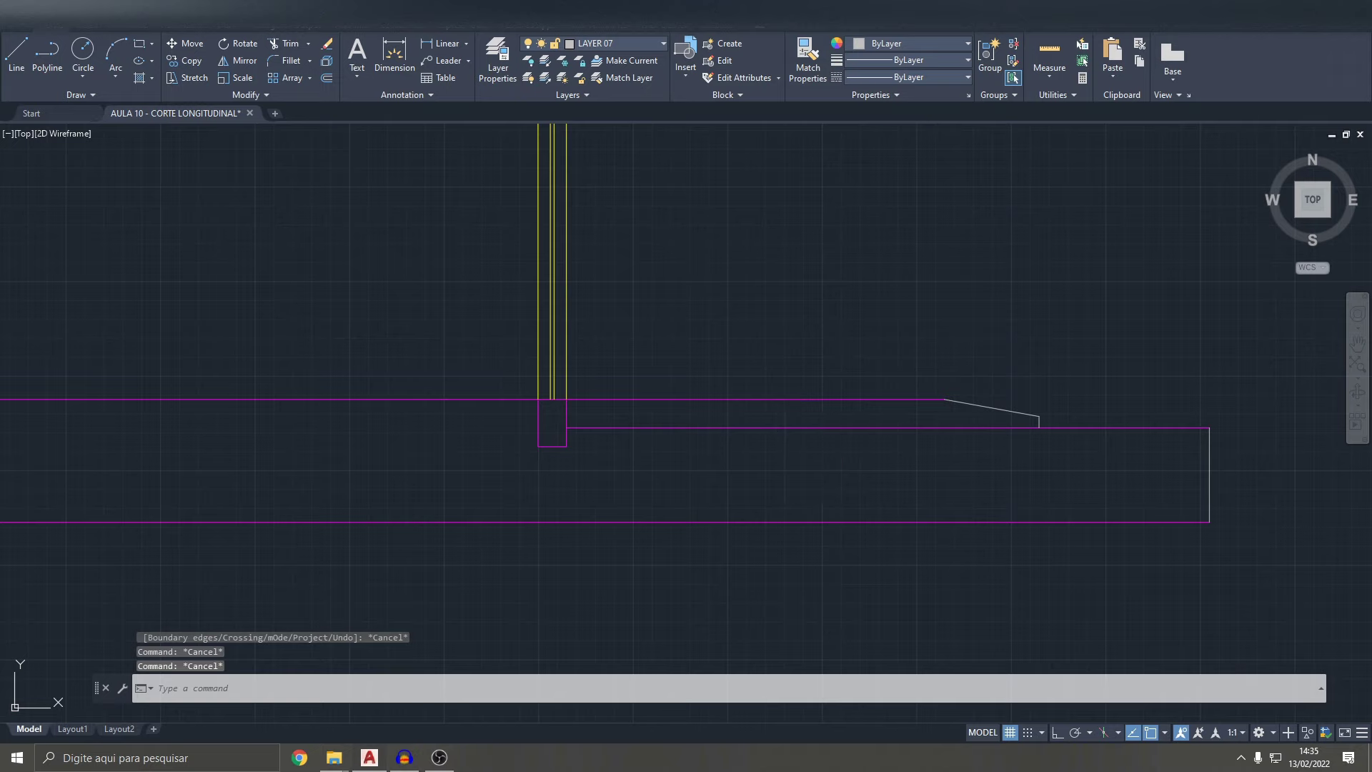
pyautogui.write('o')
pyautogui.press('Return')
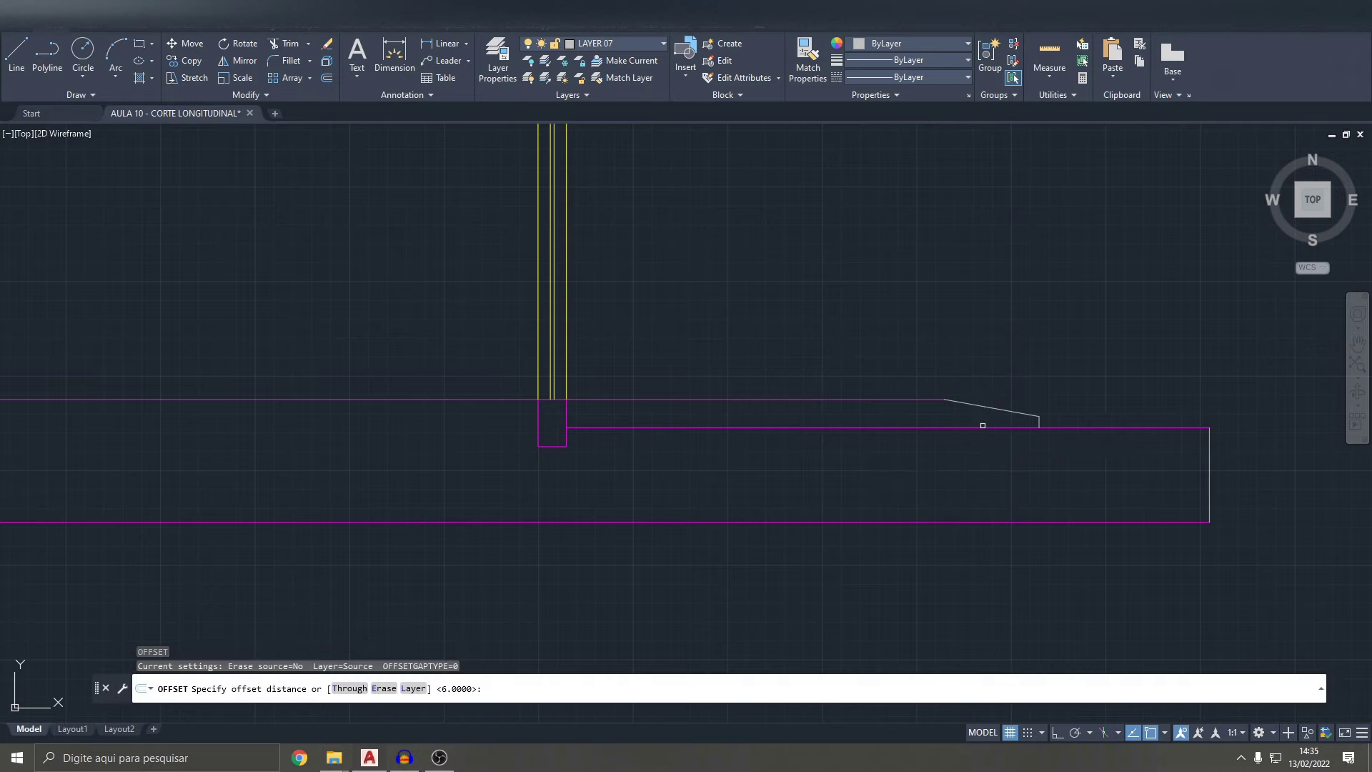
# - Offset the sloped line and the top magenta line by 6 units
pyautogui.write('6')
pyautogui.press('Return')
pyautogui.scroll(4, 982, 425)
pyautogui.scroll(2, 980, 425)
pyautogui.click(974, 348)
pyautogui.click(967, 405)
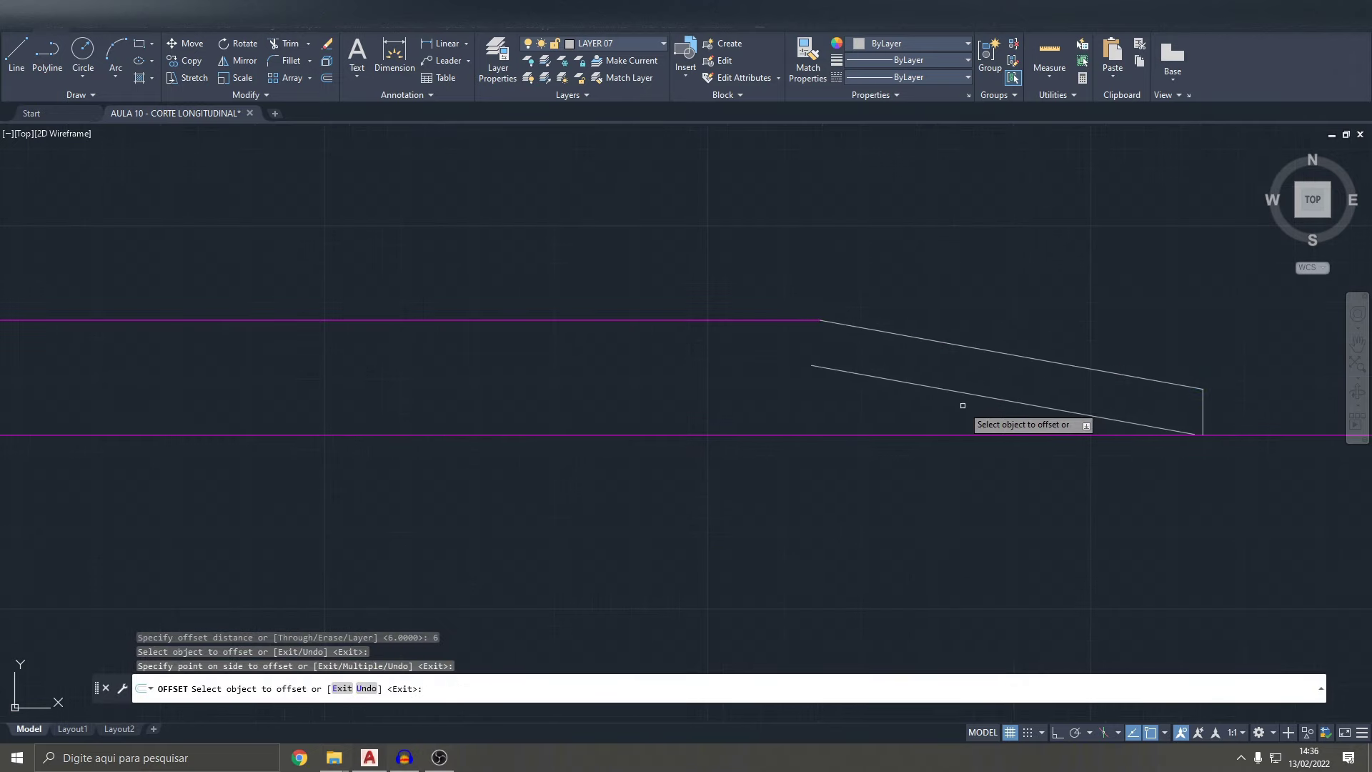
pyautogui.scroll(-4, 688, 323)
pyautogui.click(688, 323)
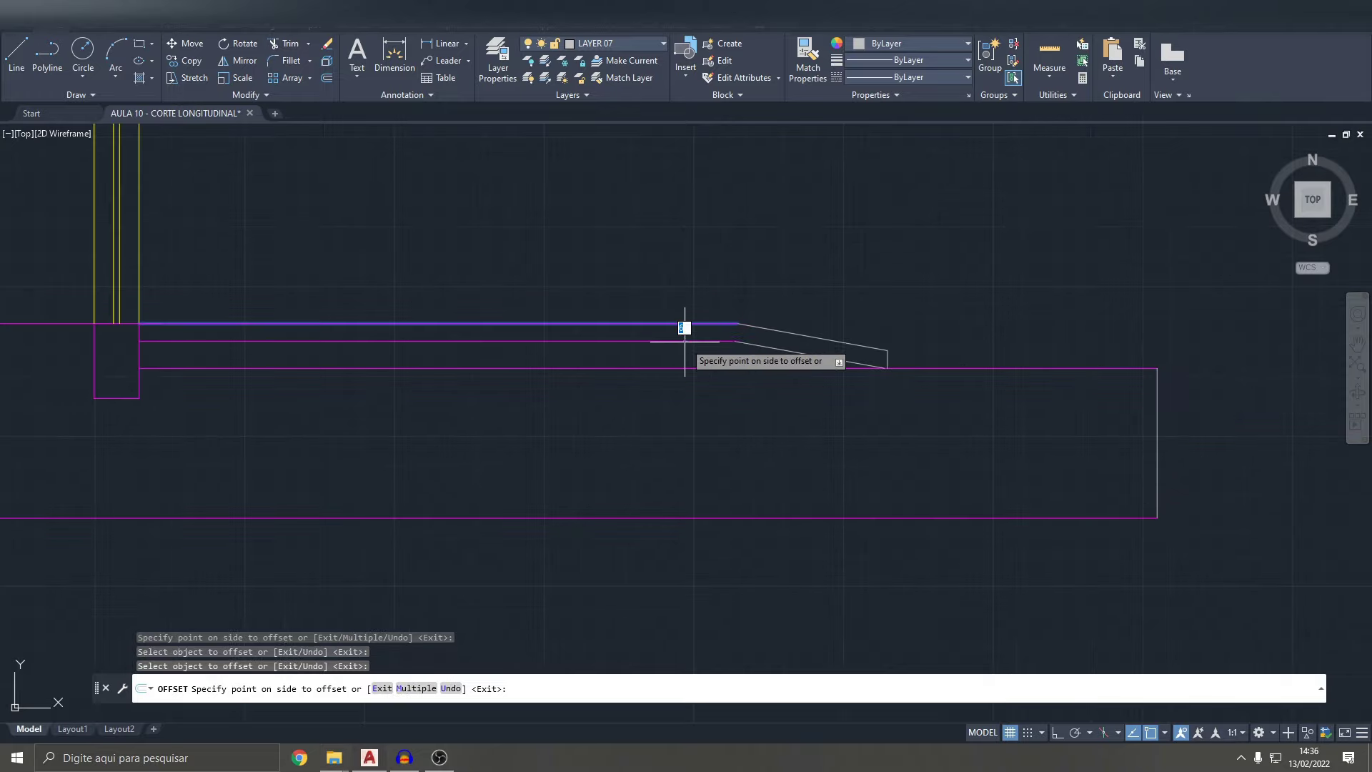
pyautogui.click(758, 346)
pyautogui.scroll(3, 758, 346)
pyautogui.scroll(3, 714, 353)
pyautogui.press('Escape')
# - Fillet the horizontal magenta line to the sloped line
pyautogui.write('f')
pyautogui.press('Return')
pyautogui.click(736, 360)
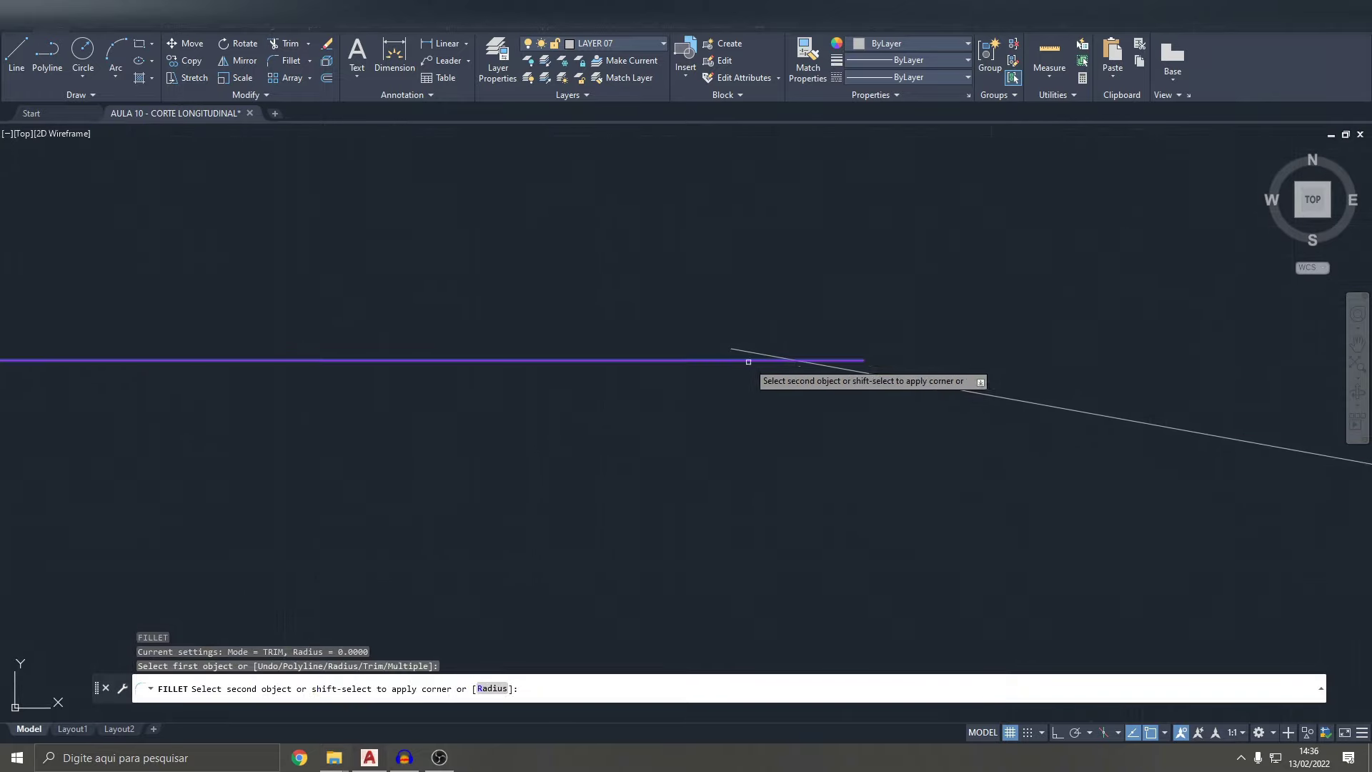
pyautogui.click(841, 369)
pyautogui.scroll(3, 965, 408)
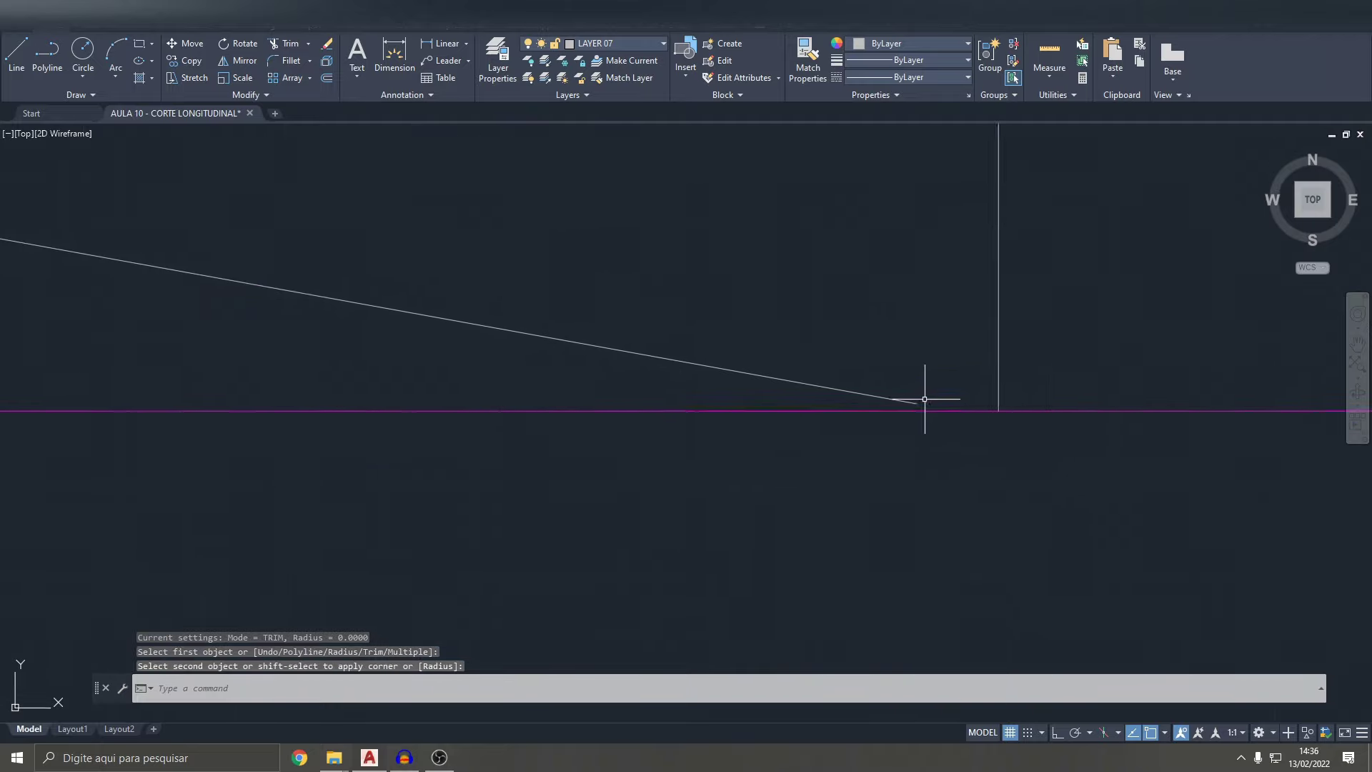
# - Fillet the sloped offset line to the lower street line, redoing it after an undo
pyautogui.press('Return')
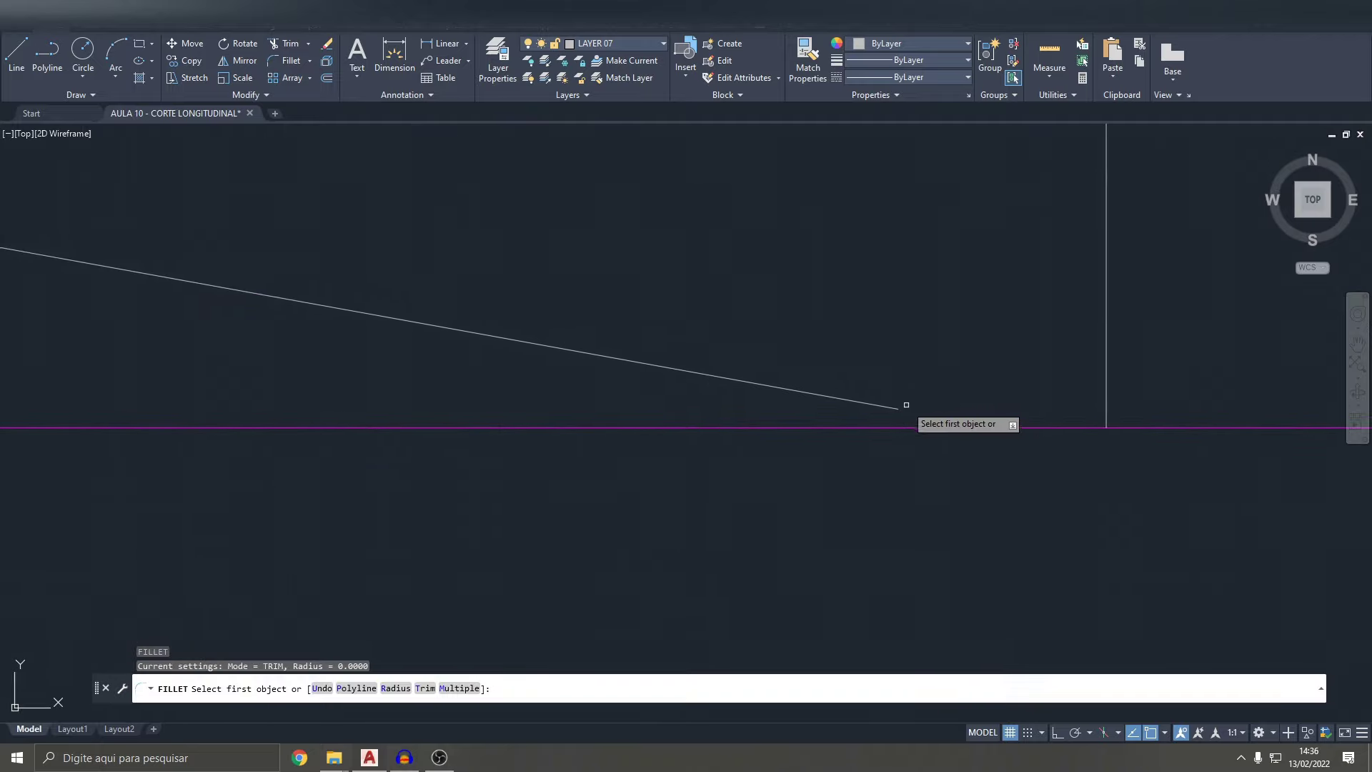
pyautogui.click(906, 404)
pyautogui.click(961, 427)
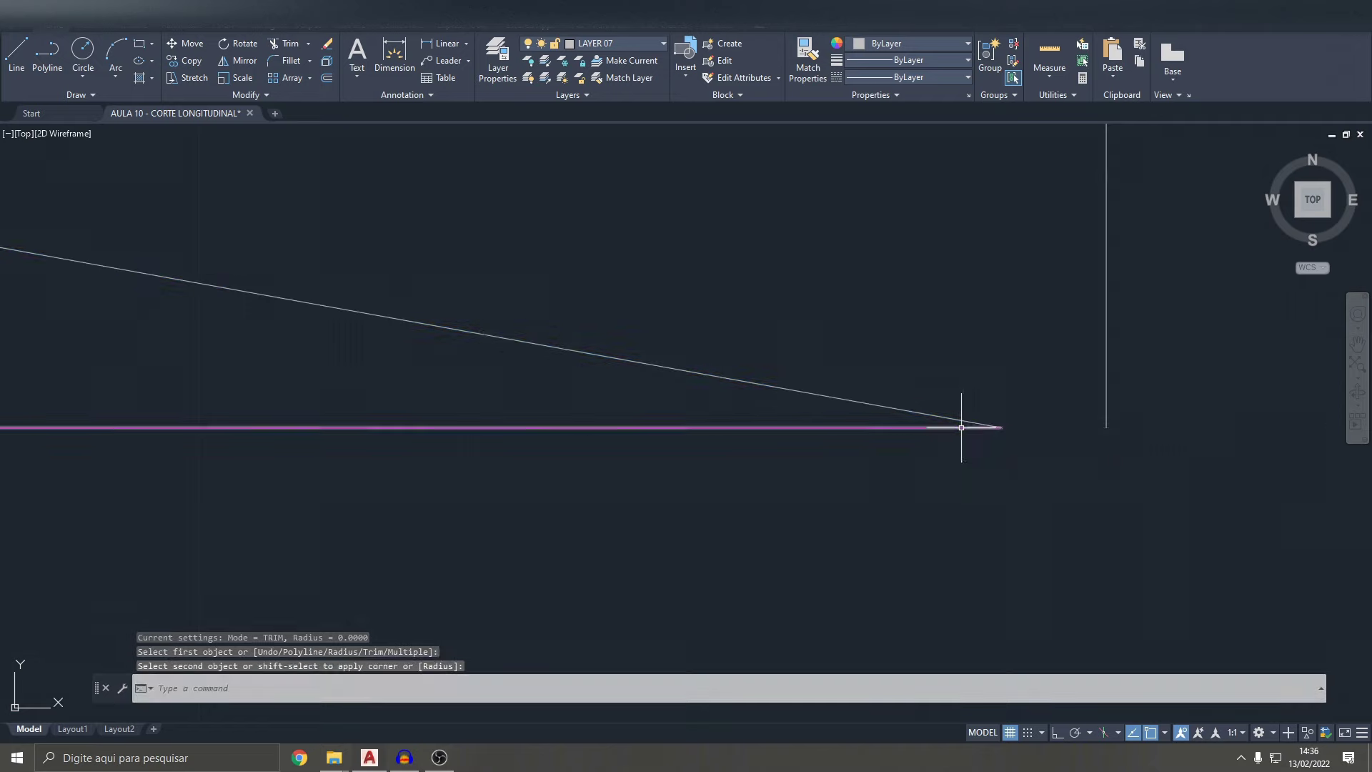
pyautogui.hotkey('ctrl', 'z')
pyautogui.press('Escape')
pyautogui.press('Escape')
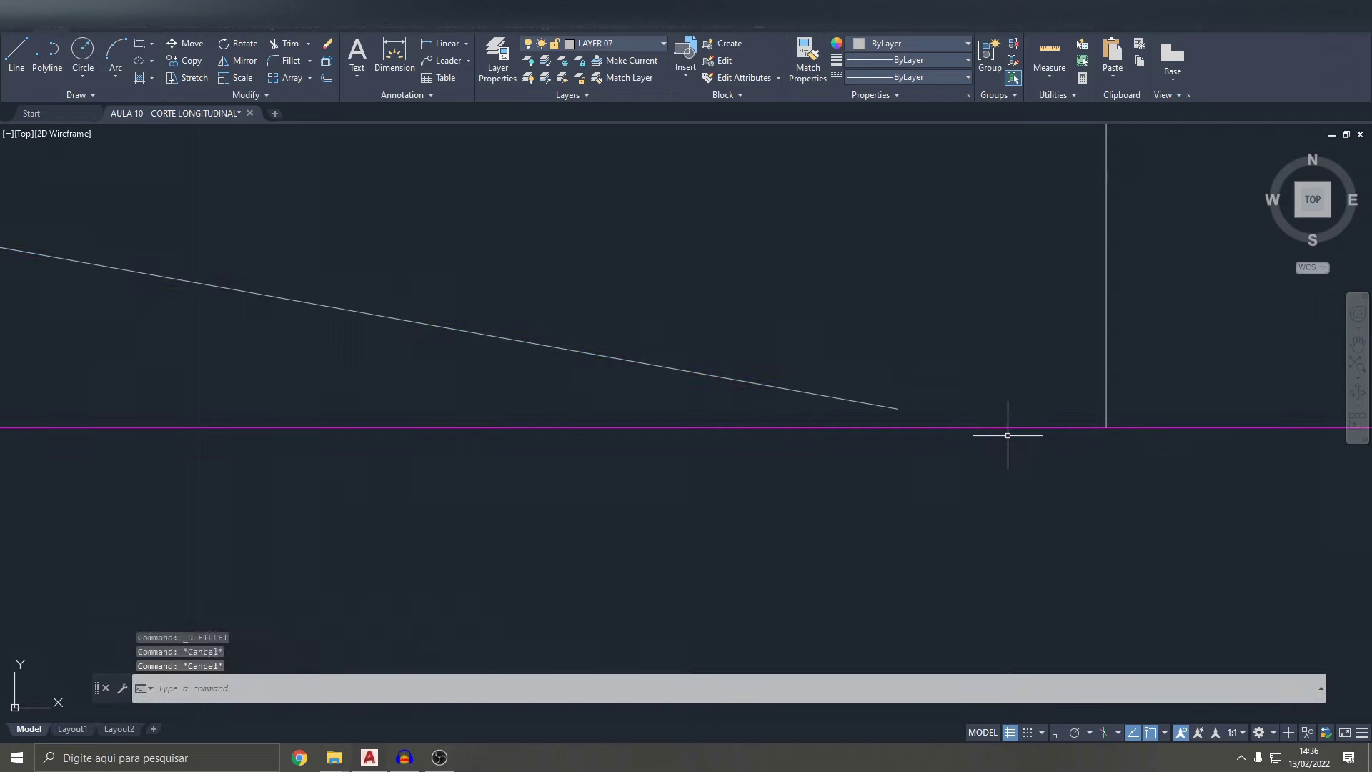
pyautogui.press('Return')
pyautogui.click(1004, 429)
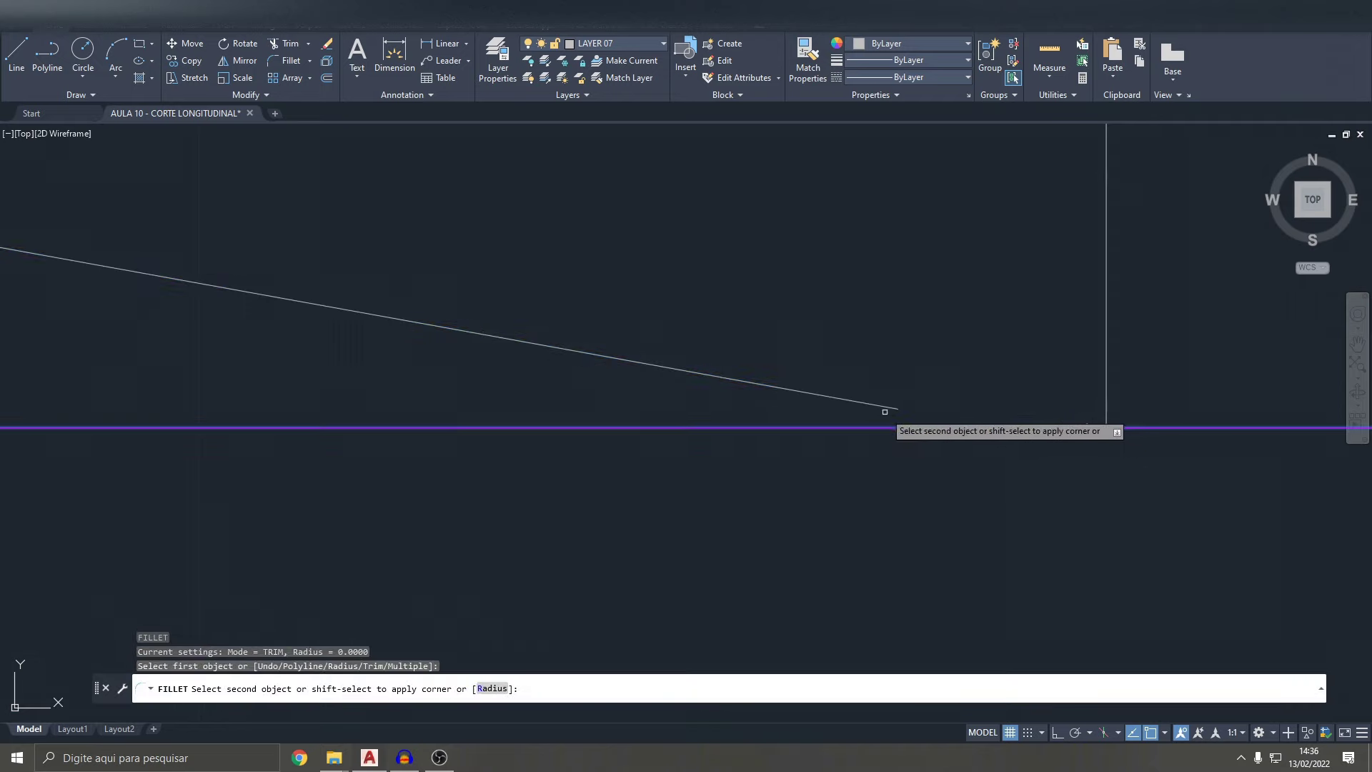
pyautogui.click(879, 406)
pyautogui.scroll(-3, 967, 429)
pyautogui.scroll(-3, 970, 443)
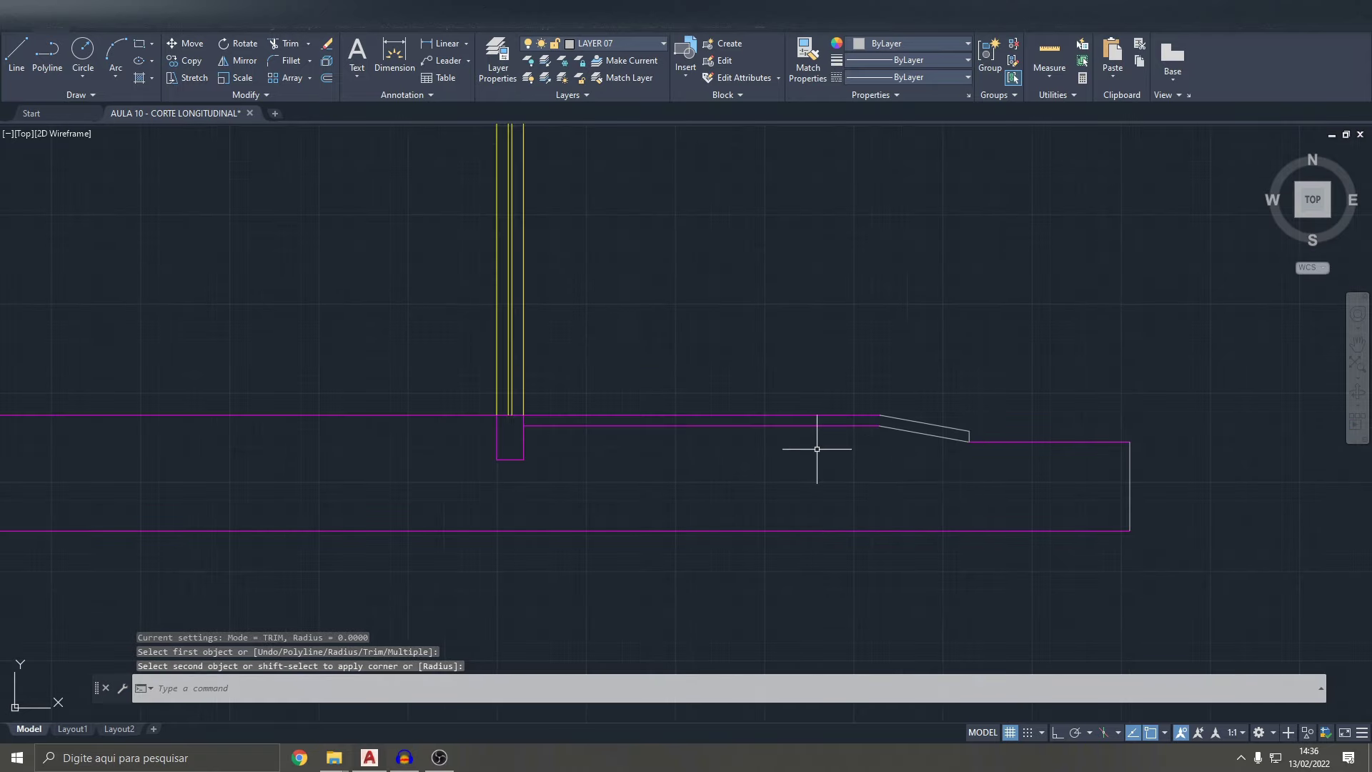
# - Zoom around to review the finished section, then start Match Properties (MA)
pyautogui.press('Escape')
pyautogui.press('Escape')
pyautogui.press('Escape')
pyautogui.scroll(2, 974, 457)
pyautogui.scroll(2, 958, 414)
pyautogui.scroll(2, 922, 400)
pyautogui.scroll(-3, 929, 411)
pyautogui.scroll(-2, 929, 422)
pyautogui.scroll(-4, 857, 422)
pyautogui.scroll(2, 783, 398)
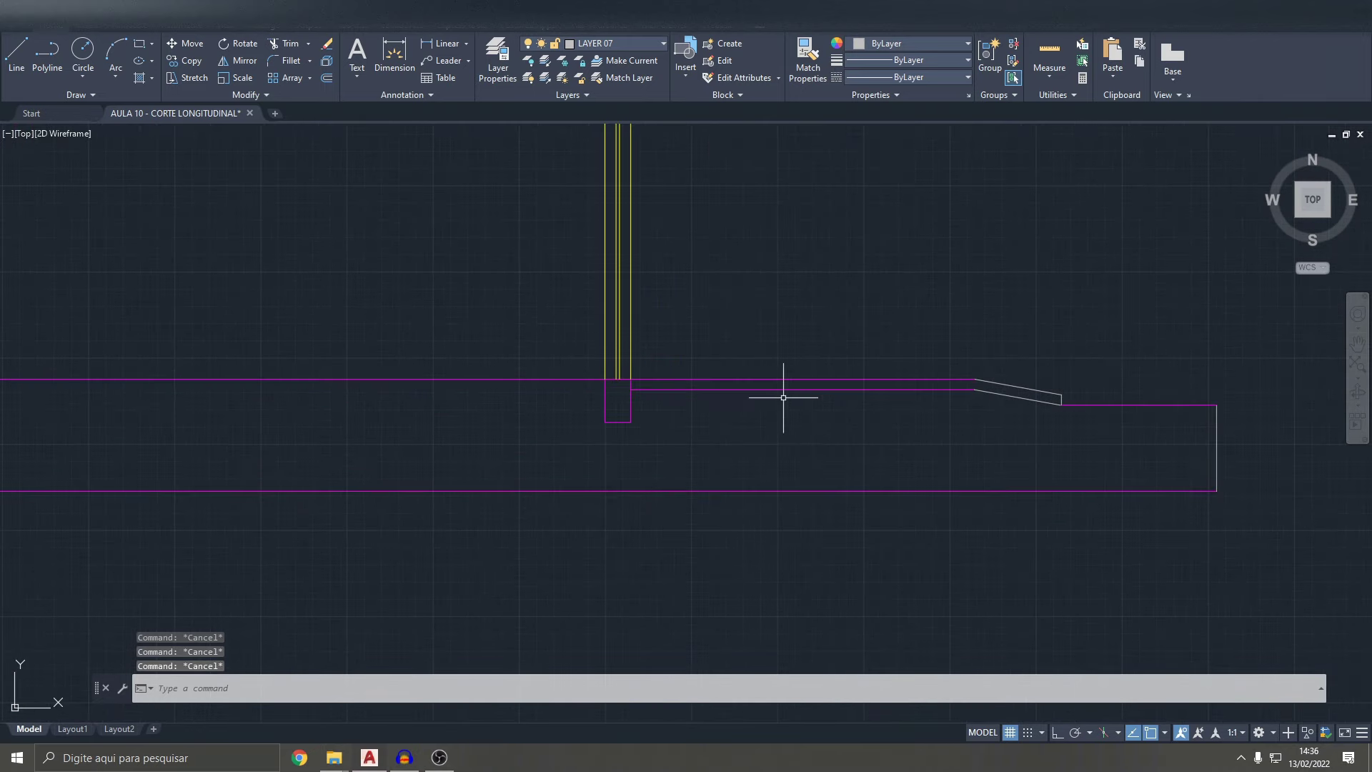
pyautogui.scroll(-4, 990, 387)
pyautogui.scroll(-5, 825, 381)
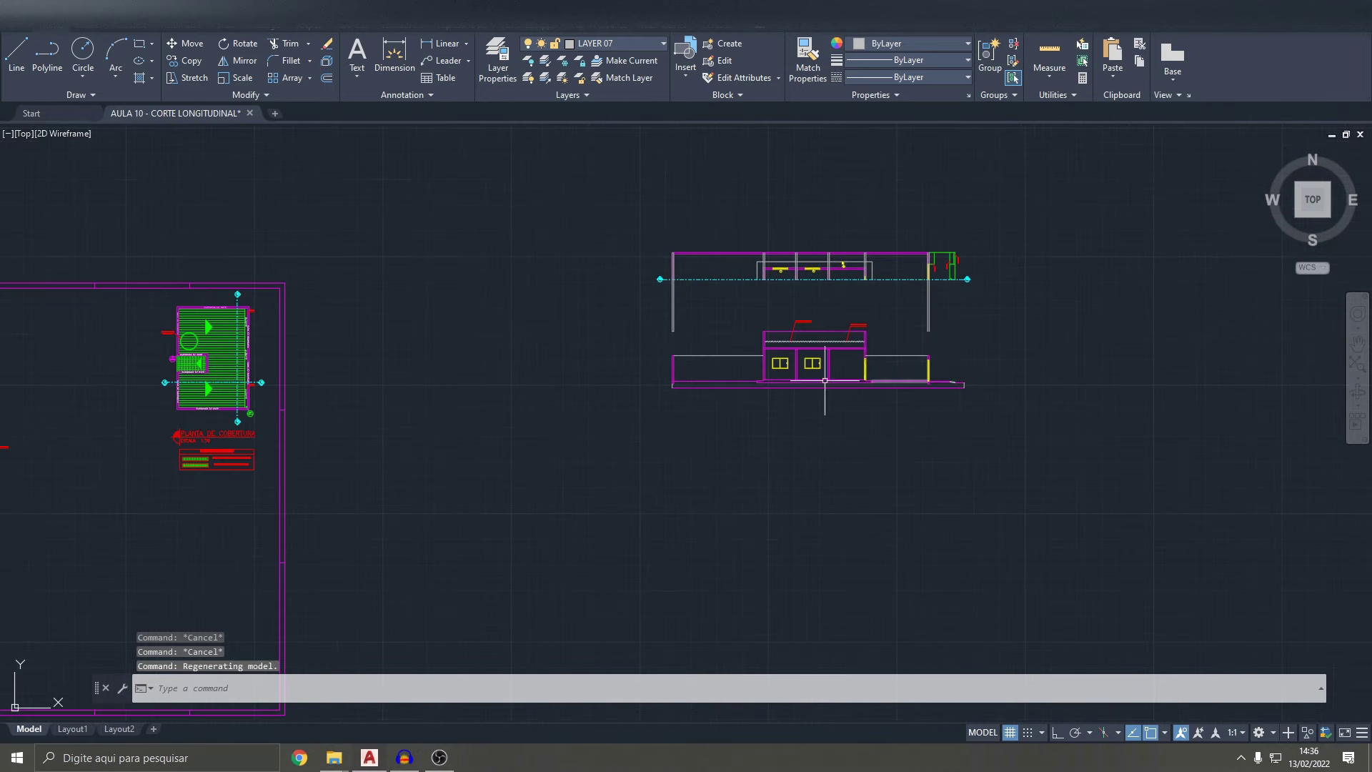
pyautogui.scroll(6, 814, 374)
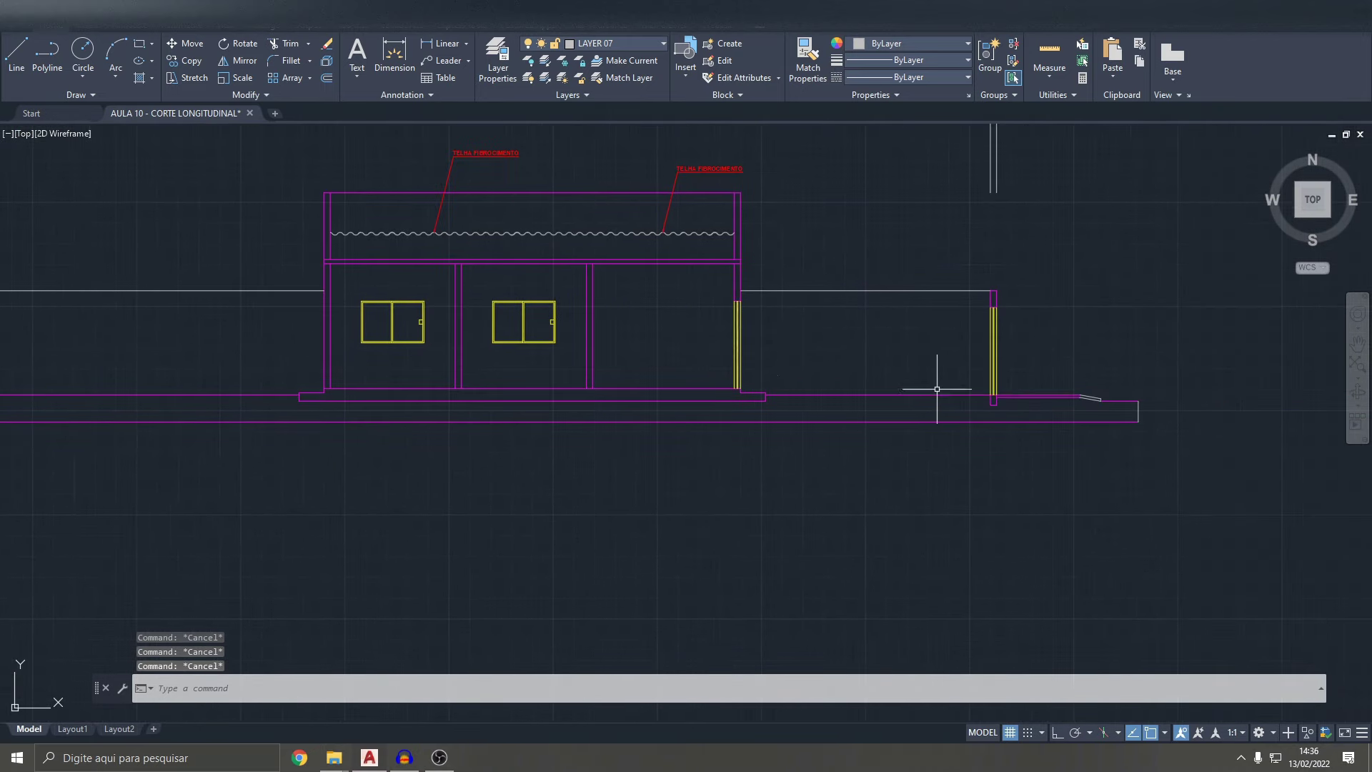
pyautogui.scroll(2, 894, 379)
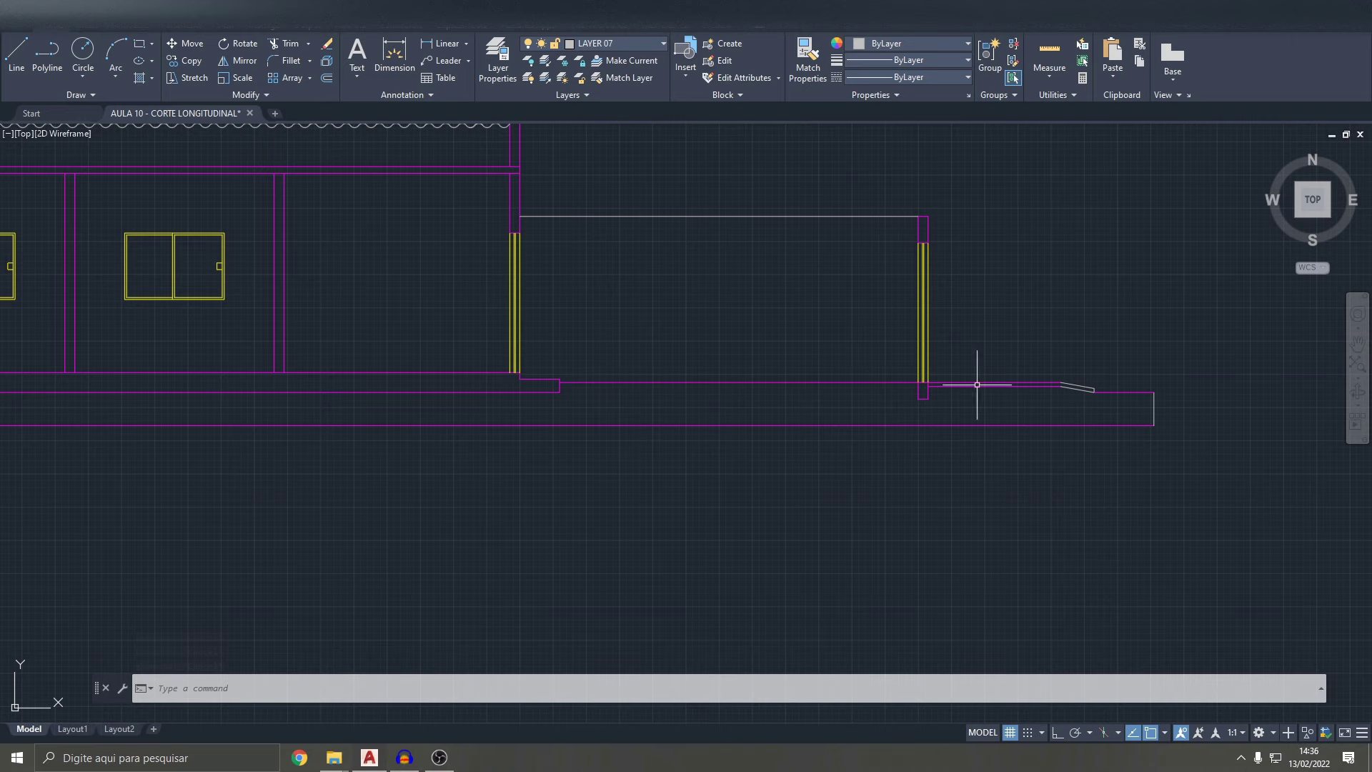
pyautogui.scroll(-4, 1132, 388)
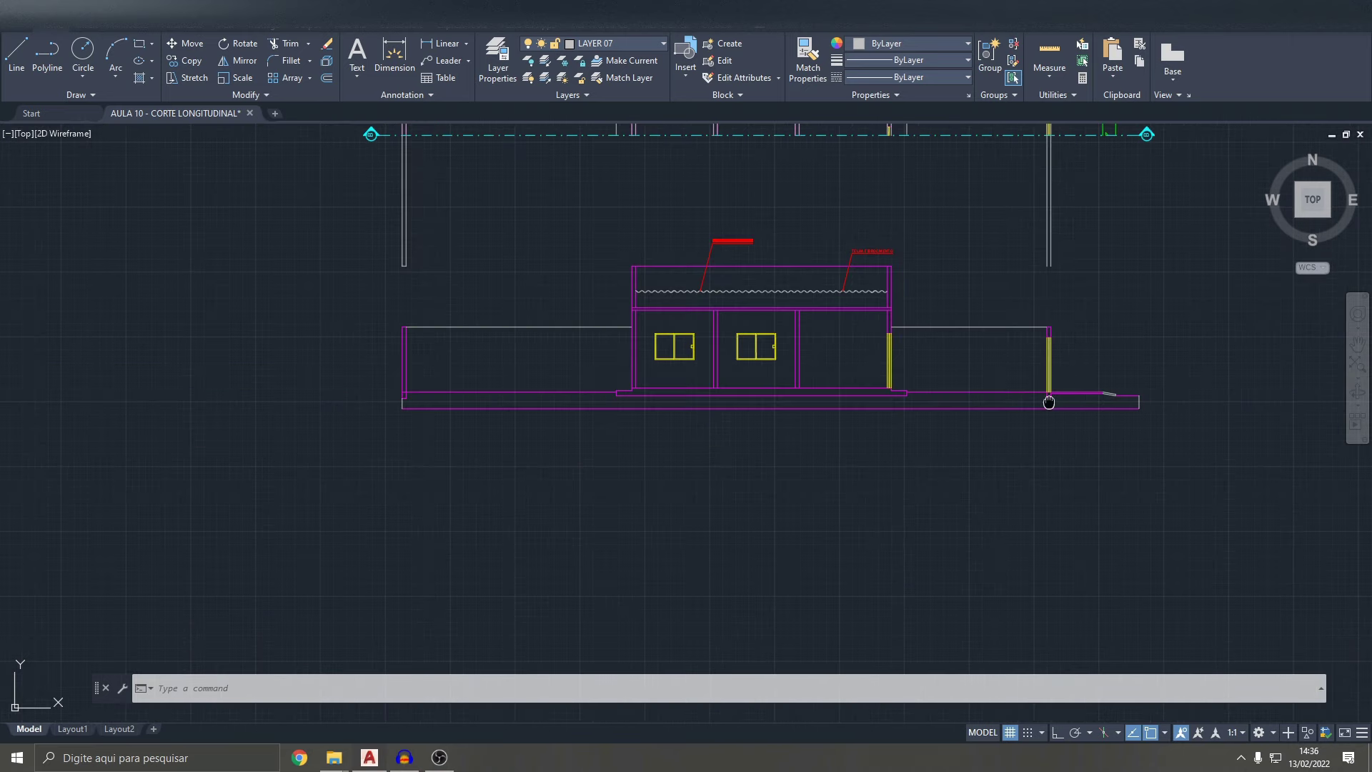
pyautogui.press('Escape')
pyautogui.press('Escape')
pyautogui.press('Escape')
pyautogui.press('Return')
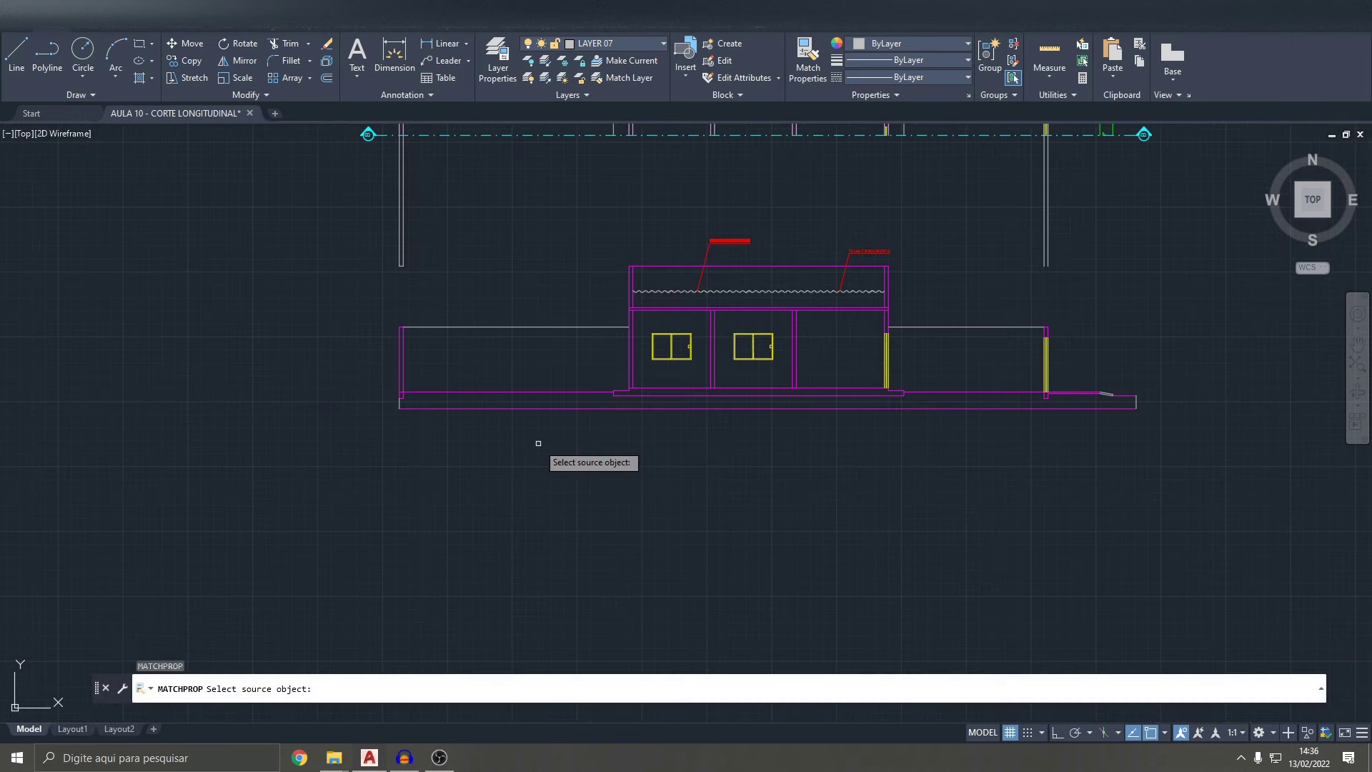
# - Crossing-select the upper reference plan above the section and delete it
pyautogui.scroll(-4, 539, 447)
pyautogui.moveTo(162, 464); pyautogui.dragTo(448, 386, button='middle')
pyautogui.moveTo(929, 388); pyautogui.dragTo(680, 438, button='middle')
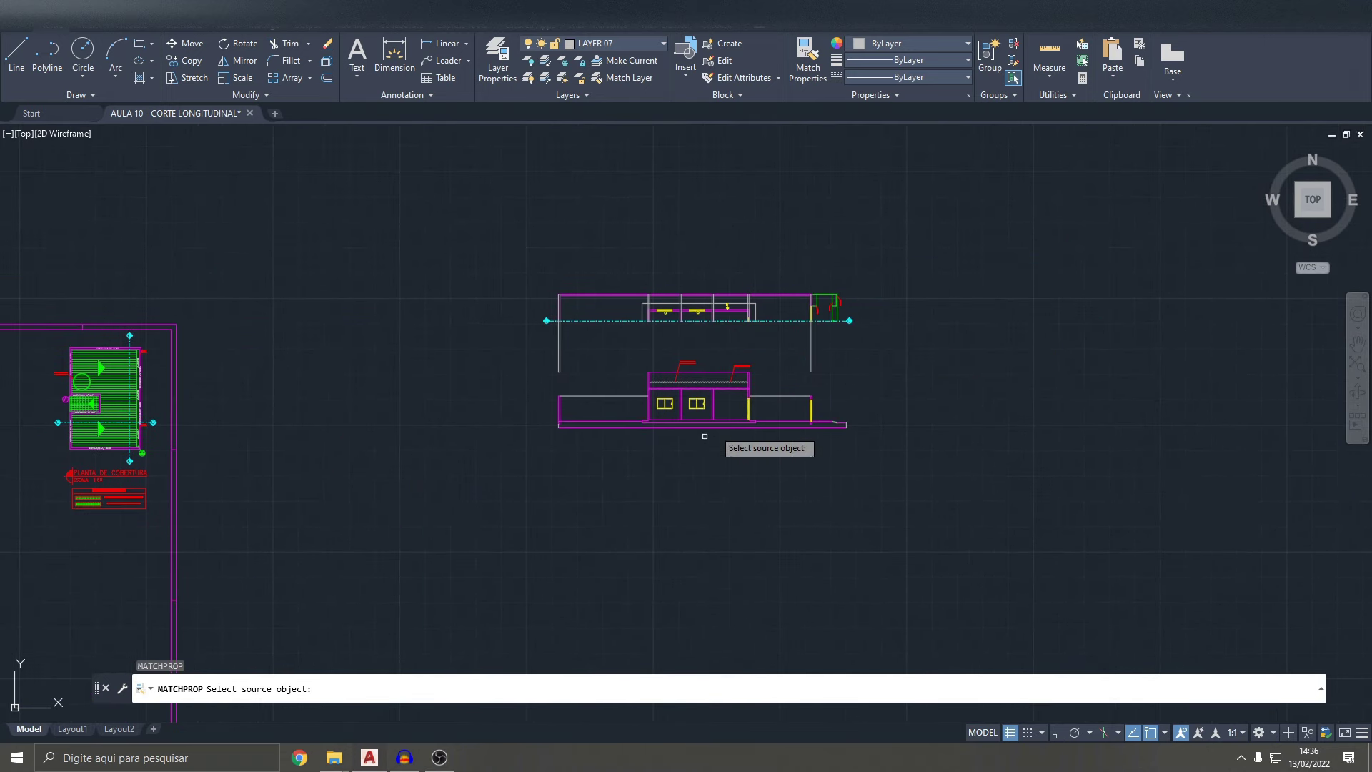
pyautogui.scroll(3, 786, 372)
pyautogui.press('Escape')
pyautogui.click(945, 334)
pyautogui.click(769, 264)
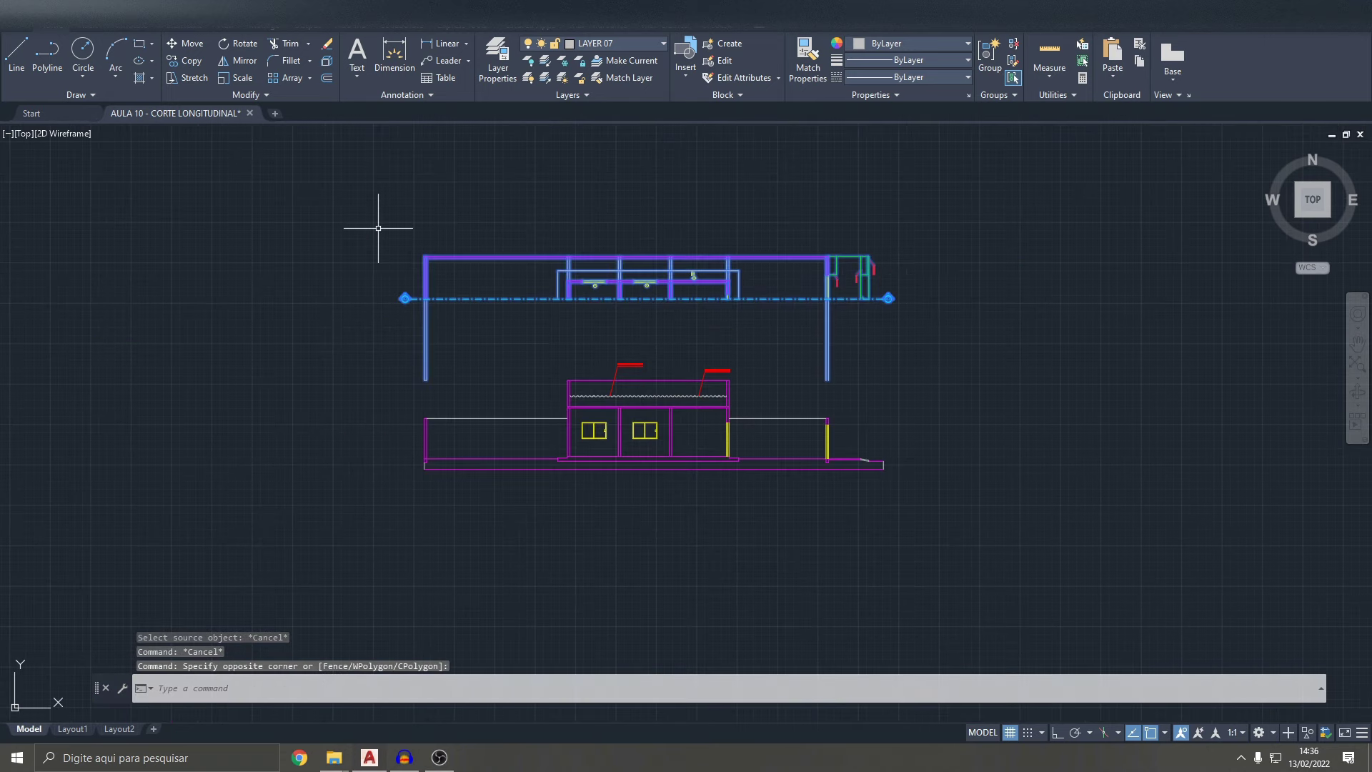
pyautogui.press('Delete')
pyautogui.press('Delete')
# - Select the whole longitudinal section and move it into the sheet above the cross-section
pyautogui.click(963, 517)
pyautogui.click(389, 310)
pyautogui.hotkey('ctrl', 'c')
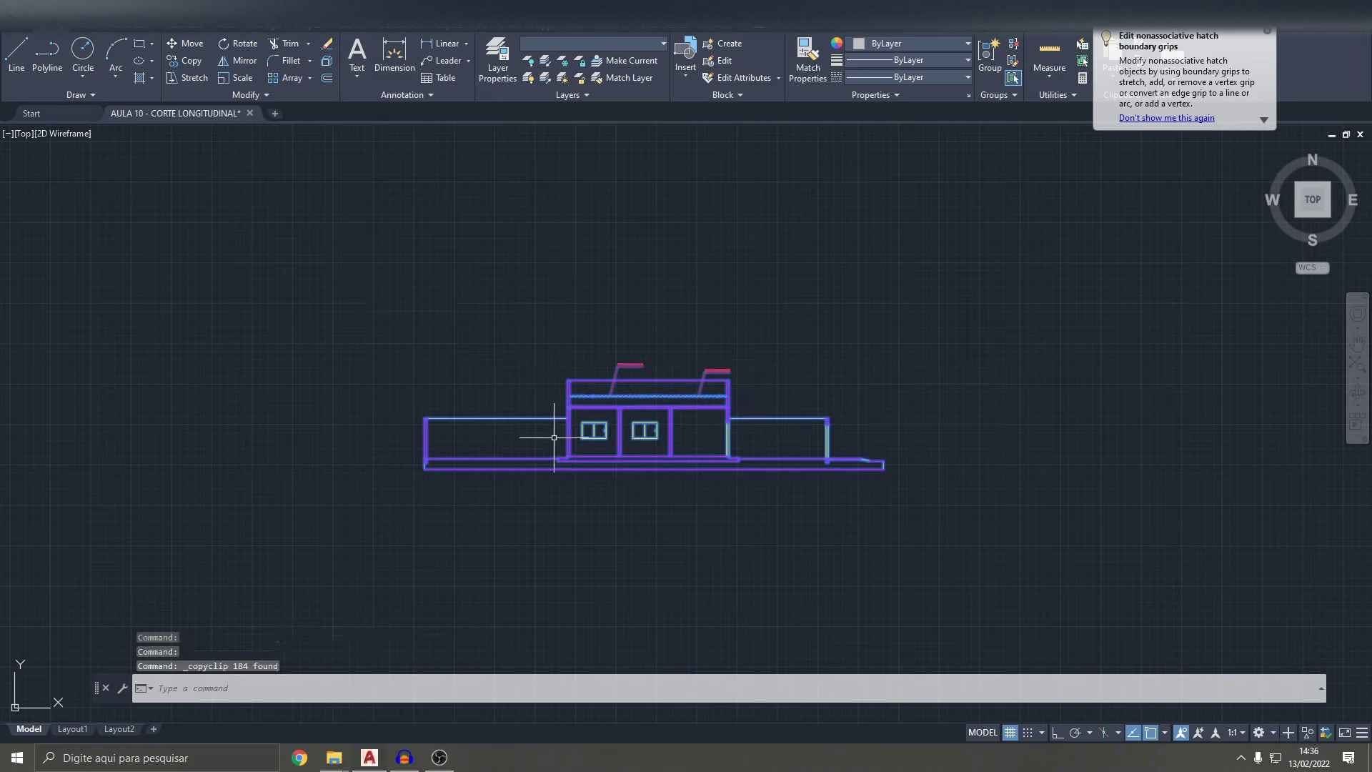
pyautogui.press('Escape')
pyautogui.click(929, 518)
pyautogui.write('M')
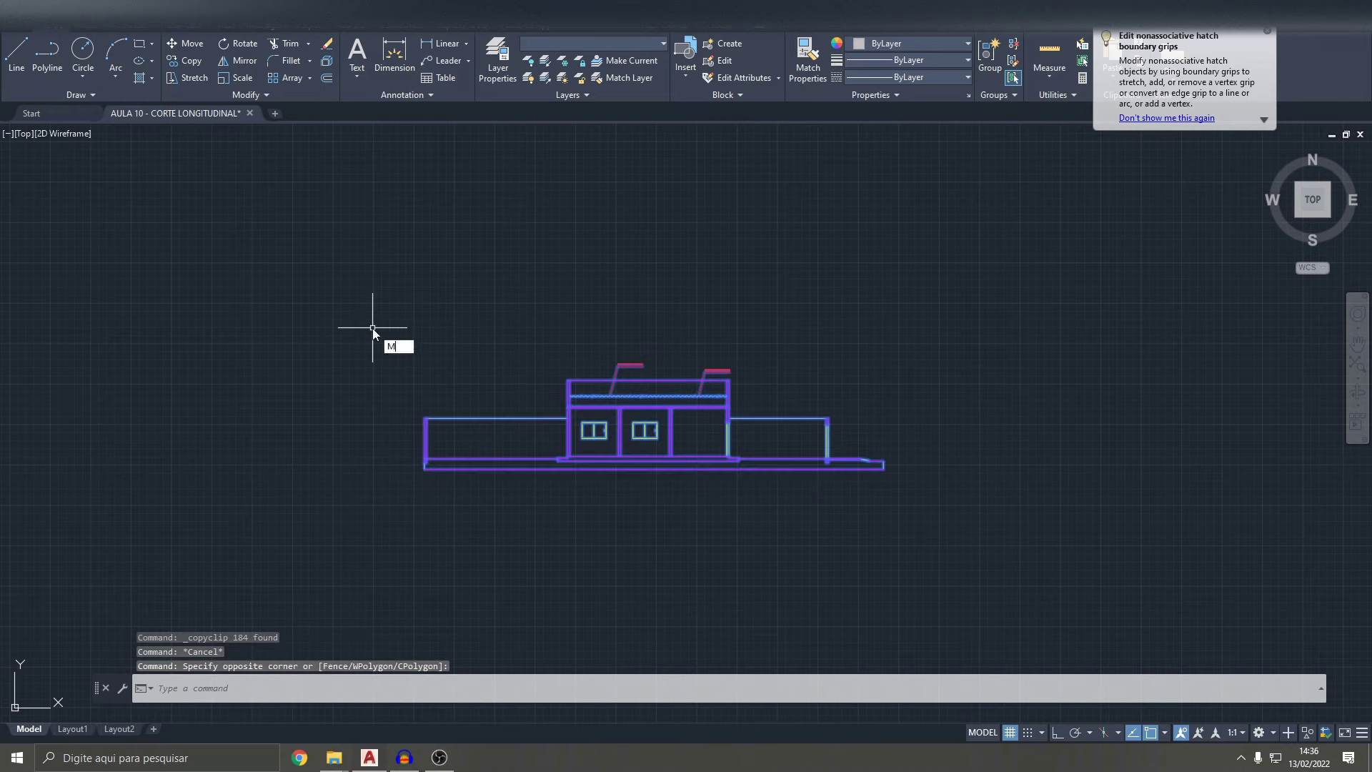
pyautogui.press('Return')
pyautogui.click(625, 451)
pyautogui.scroll(-3, 598, 406)
pyautogui.scroll(3, 597, 405)
pyautogui.scroll(3, 596, 397)
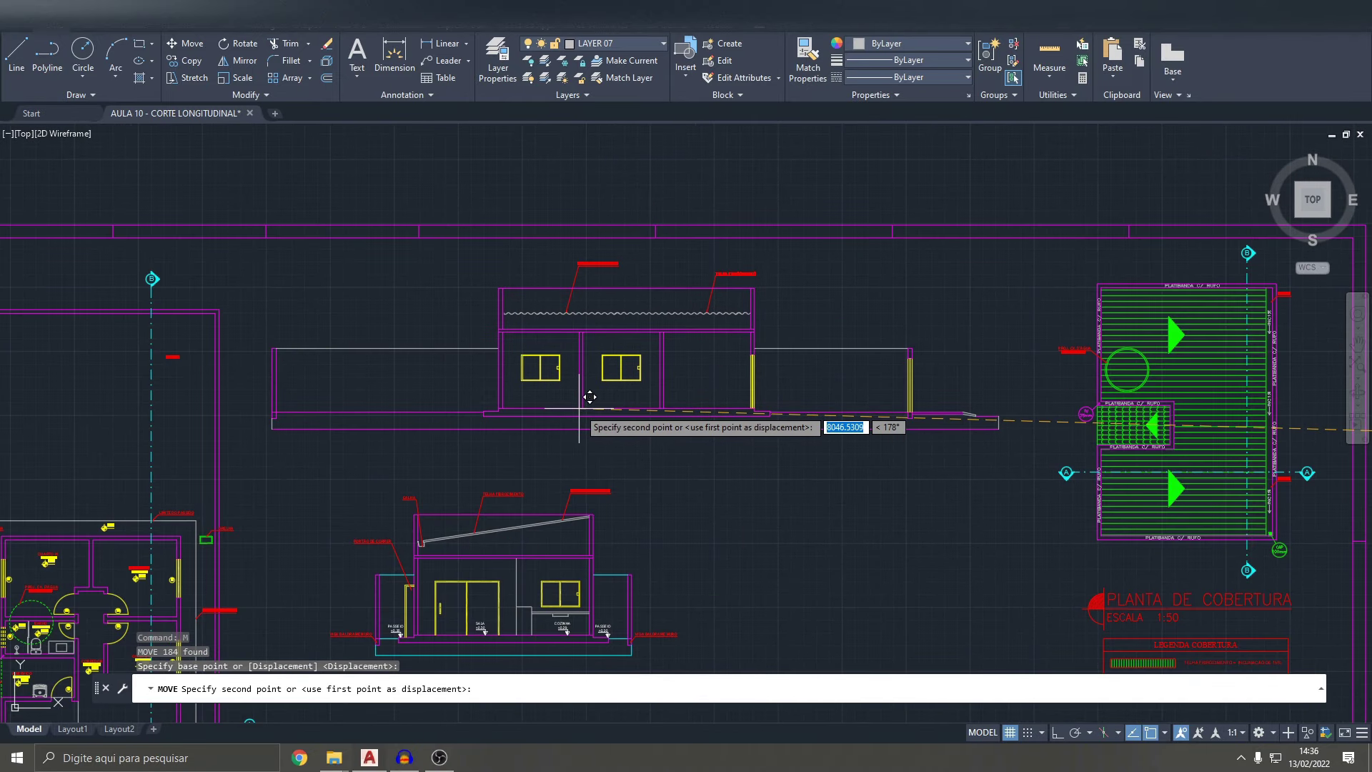
pyautogui.press('Escape')
pyautogui.scroll(-4, 717, 335)
pyautogui.press('Escape')
pyautogui.press('Escape')
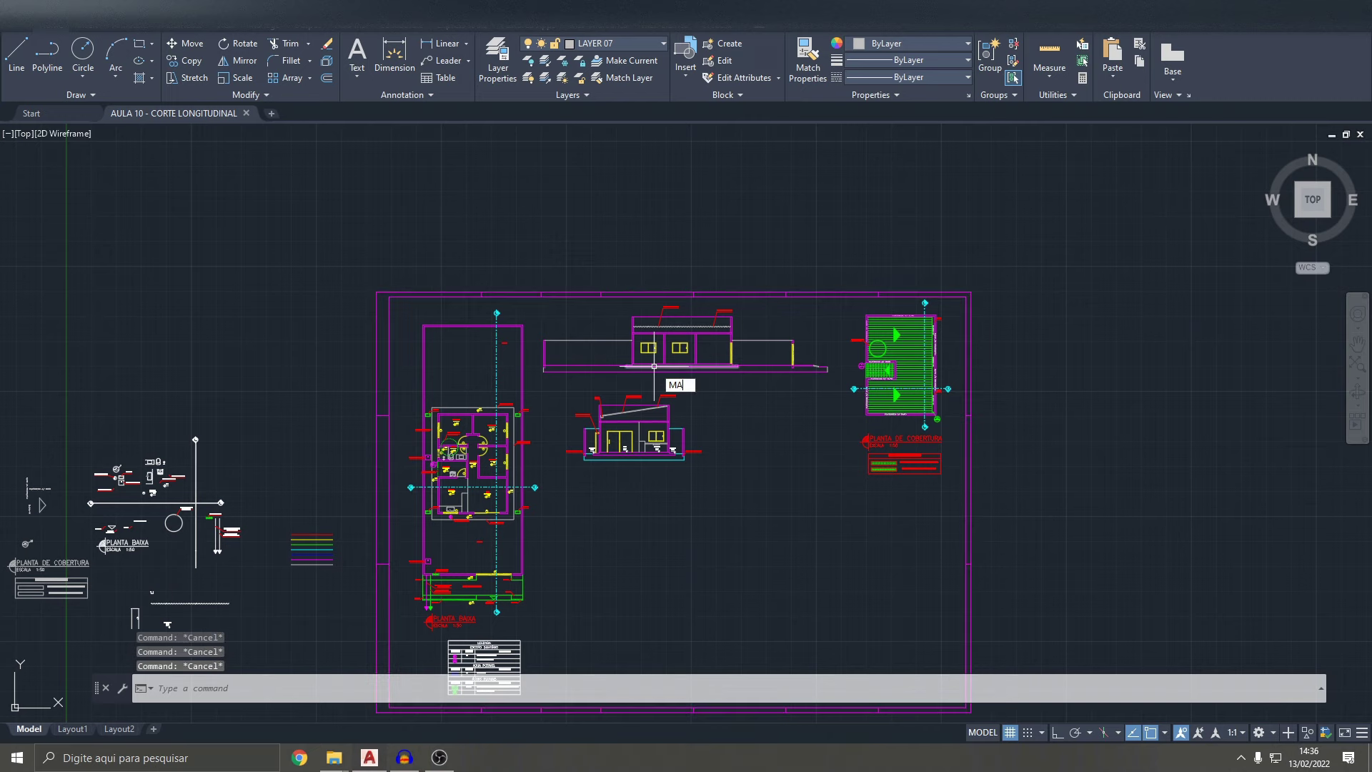
# - Match the cyan line's properties onto the ground line with a window selection
pyautogui.press('Return')
pyautogui.scroll(3, 665, 389)
pyautogui.scroll(3, 647, 432)
pyautogui.click(672, 407)
pyautogui.scroll(-2, 621, 402)
pyautogui.click(623, 332)
pyautogui.click(1025, 340)
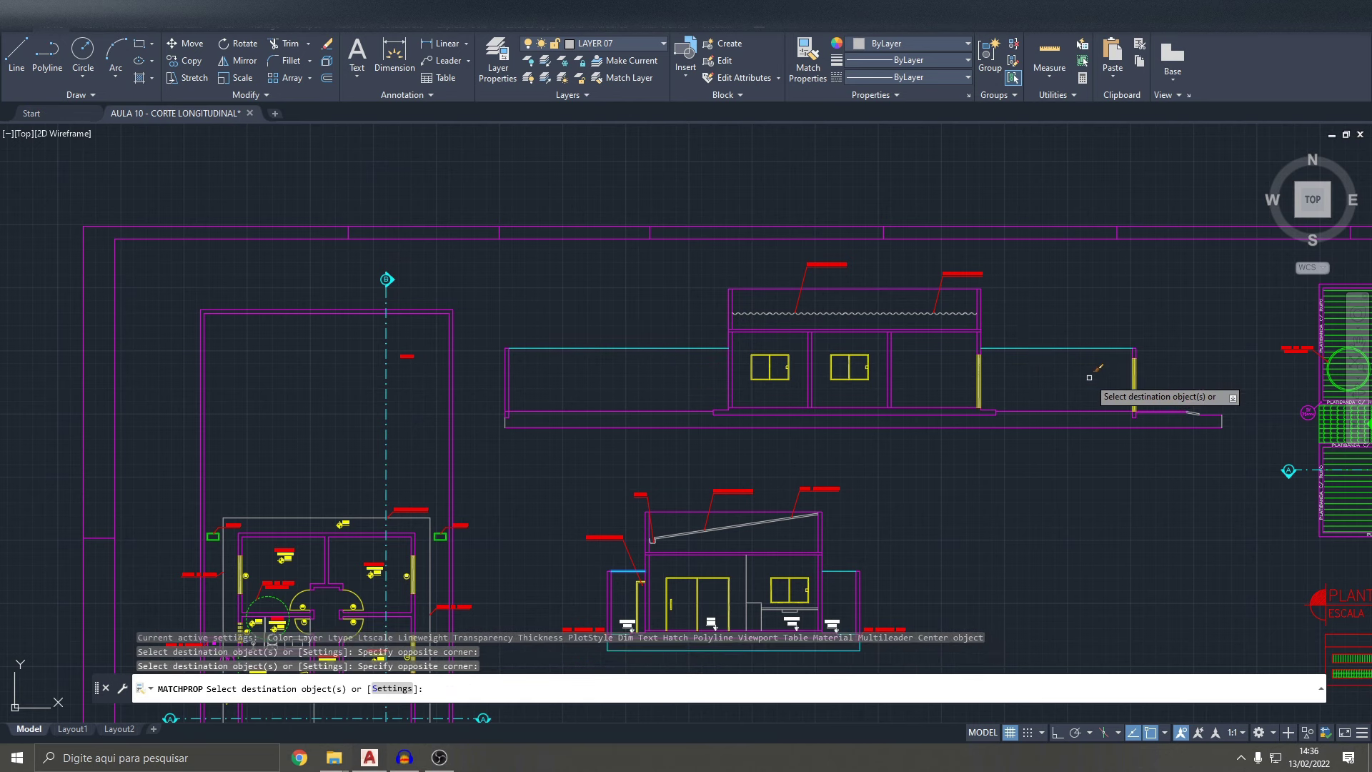
pyautogui.scroll(-2, 1024, 342)
pyautogui.scroll(-1, 1022, 342)
pyautogui.scroll(5, 1019, 344)
pyautogui.click(1023, 332)
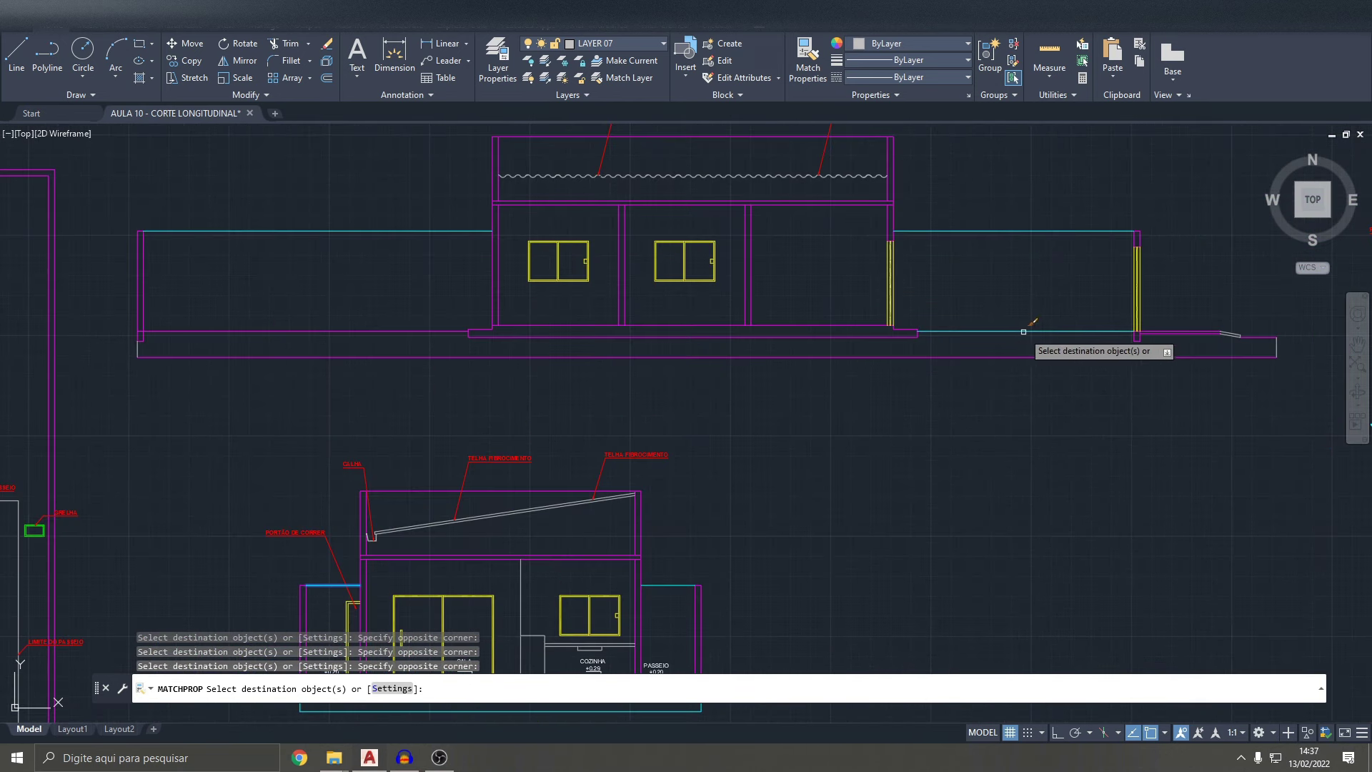
# - Apply the cyan properties to further base lines, then finish property matching
pyautogui.click(1076, 354)
pyautogui.scroll(-2, 986, 390)
pyautogui.scroll(5, 1063, 328)
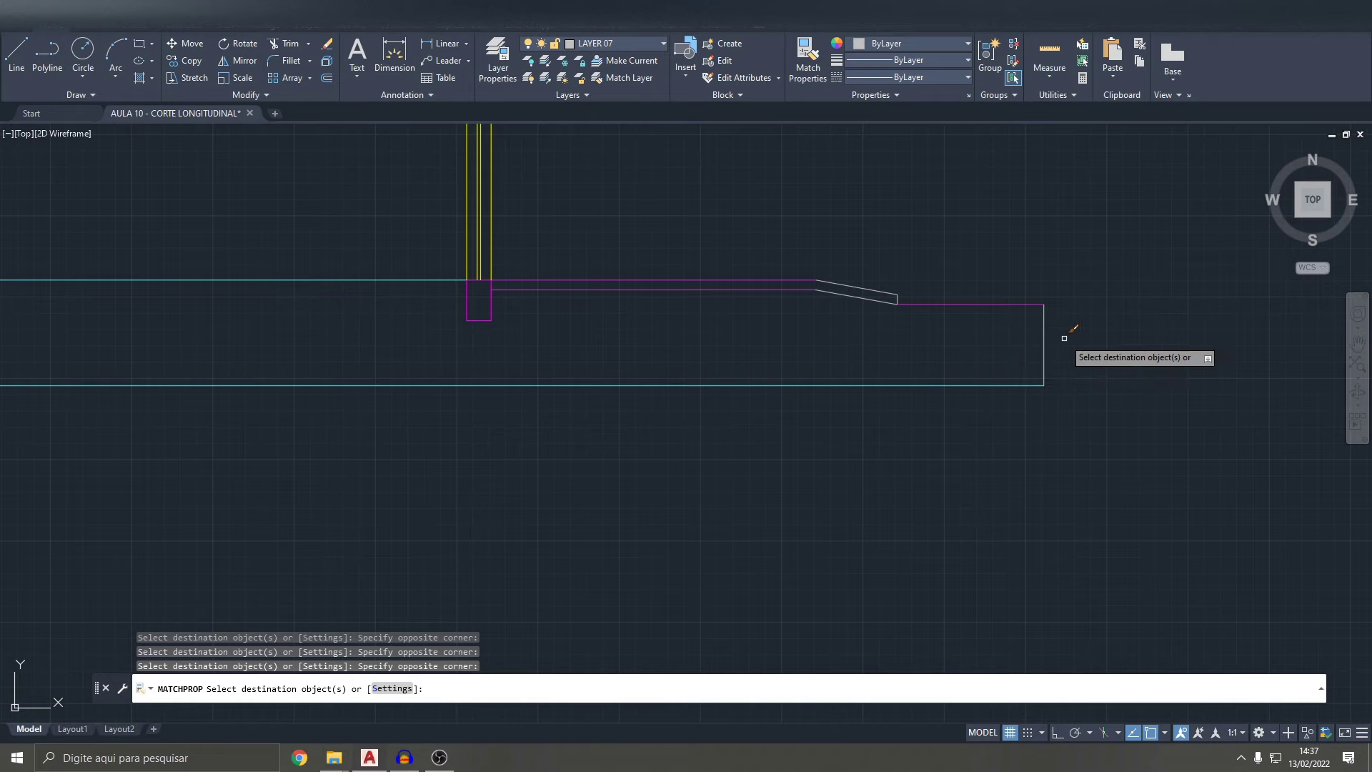
pyautogui.scroll(-4, 1086, 390)
pyautogui.scroll(6, 343, 408)
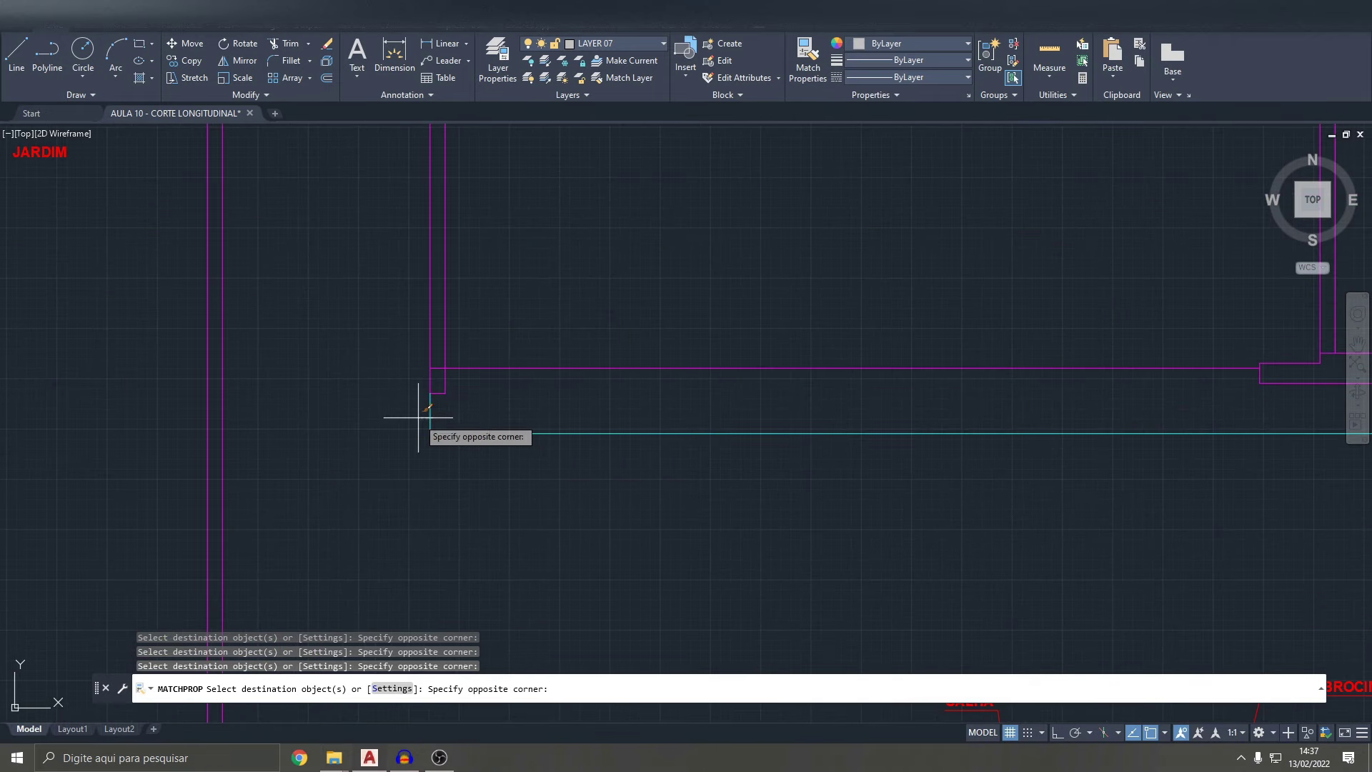
pyautogui.scroll(-6, 593, 385)
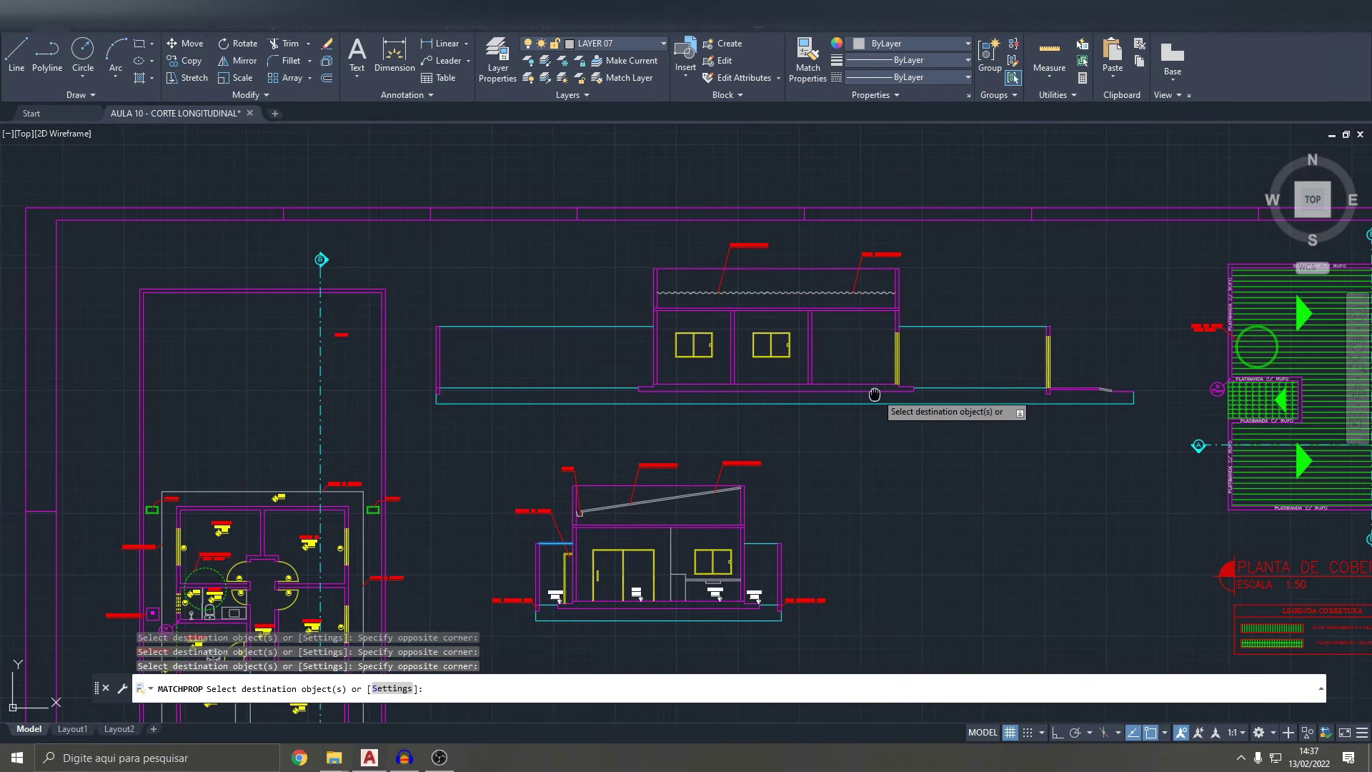
pyautogui.scroll(4, 528, 373)
pyautogui.scroll(2, 533, 379)
pyautogui.scroll(-4, 418, 427)
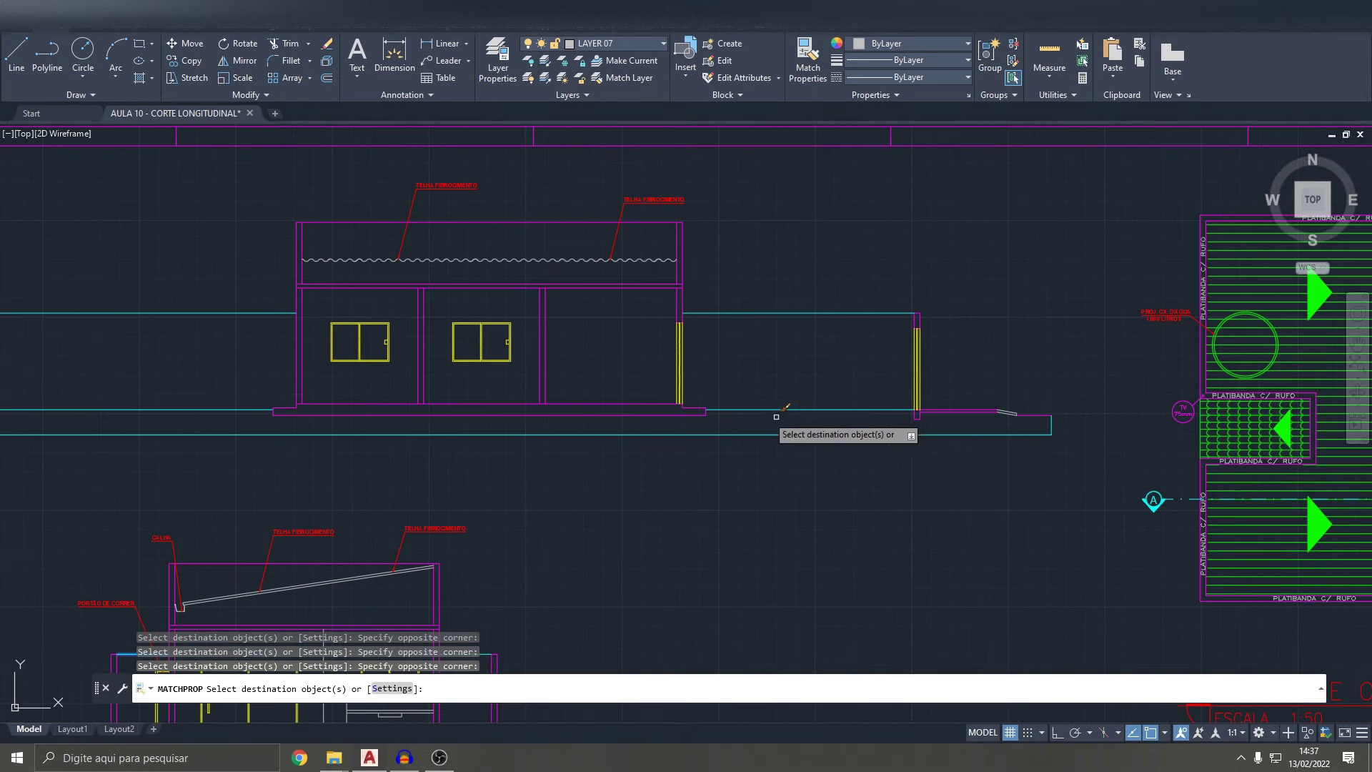
pyautogui.scroll(6, 1012, 434)
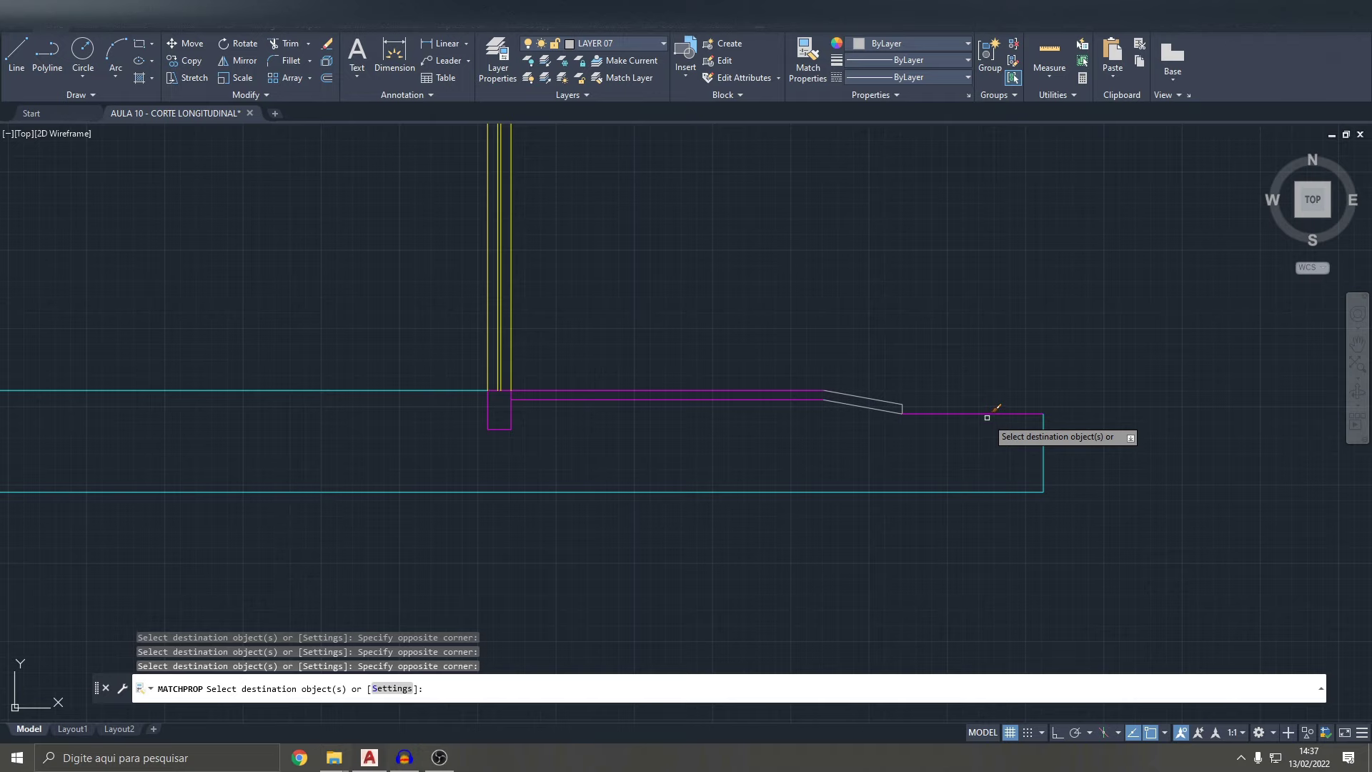
pyautogui.press('Escape')
pyautogui.press('Escape')
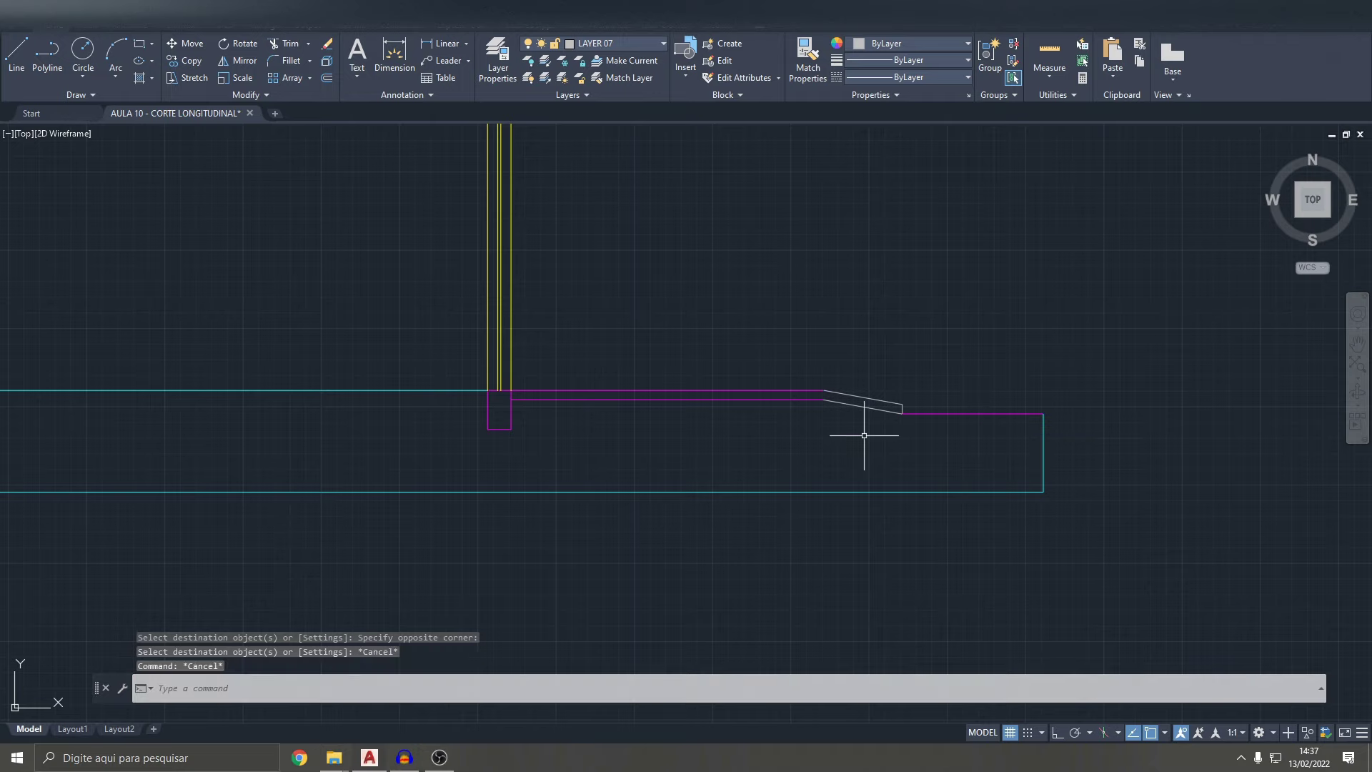
pyautogui.write('MA')
# - Restart property matching from another source line, then cancel the unfinished selection
pyautogui.press('Return')
pyautogui.click(822, 393)
pyautogui.click(886, 401)
pyautogui.press('Escape')
pyautogui.press('Escape')
pyautogui.press('Escape')
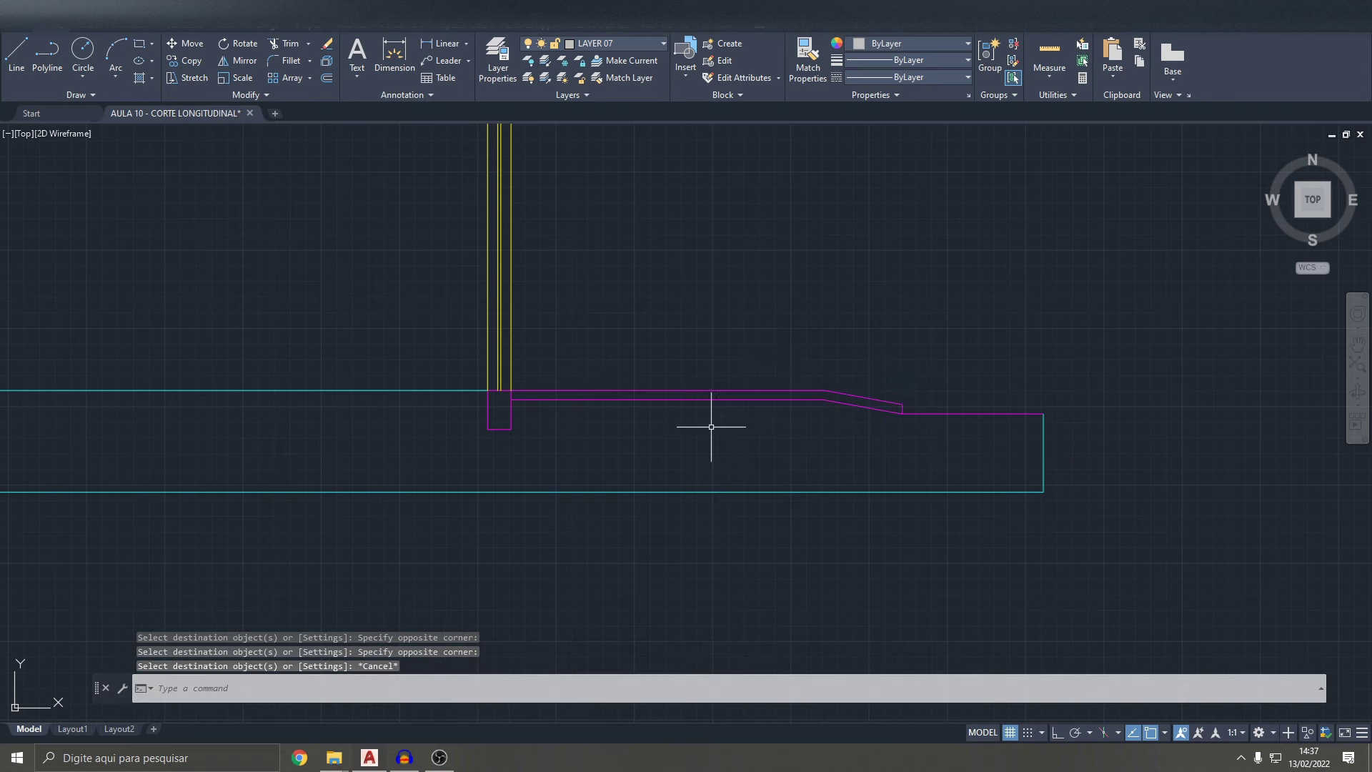
pyautogui.scroll(-2, 875, 404)
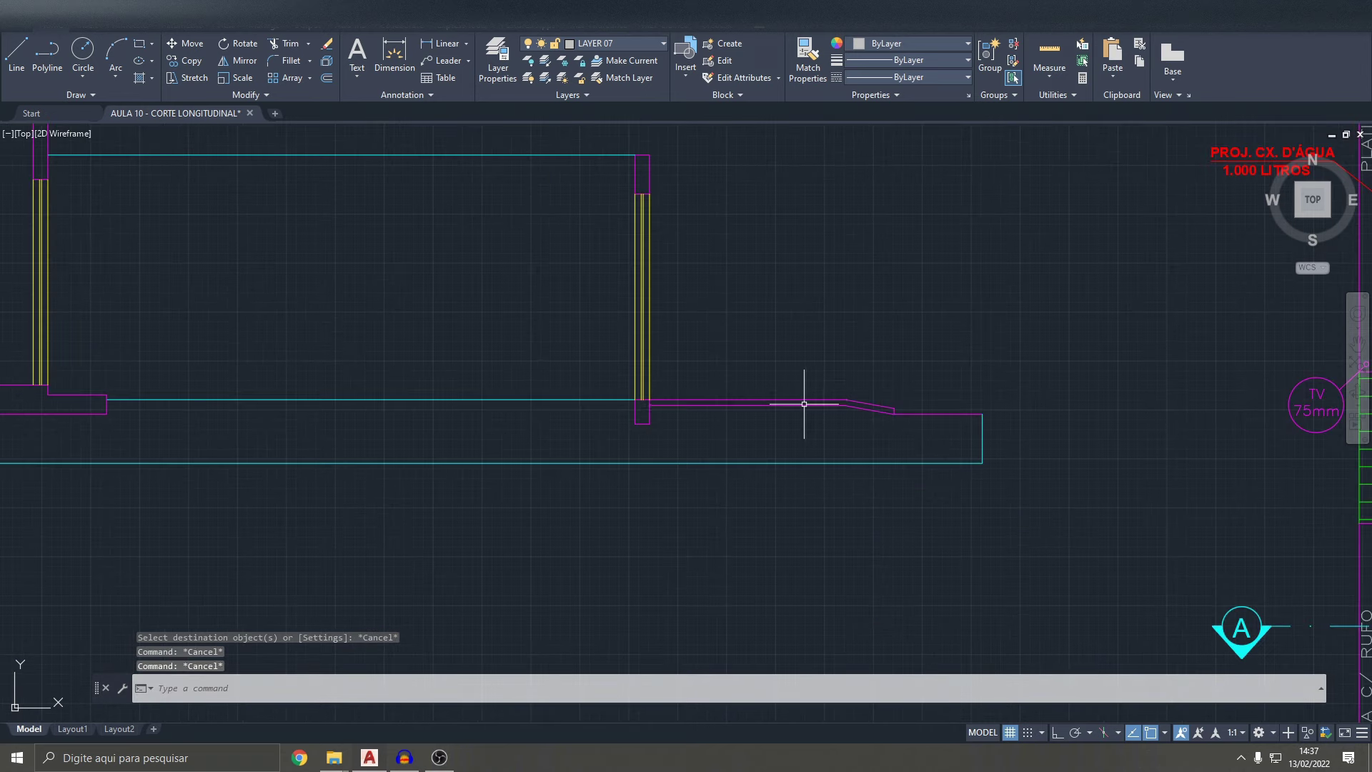
pyautogui.scroll(-5, 810, 415)
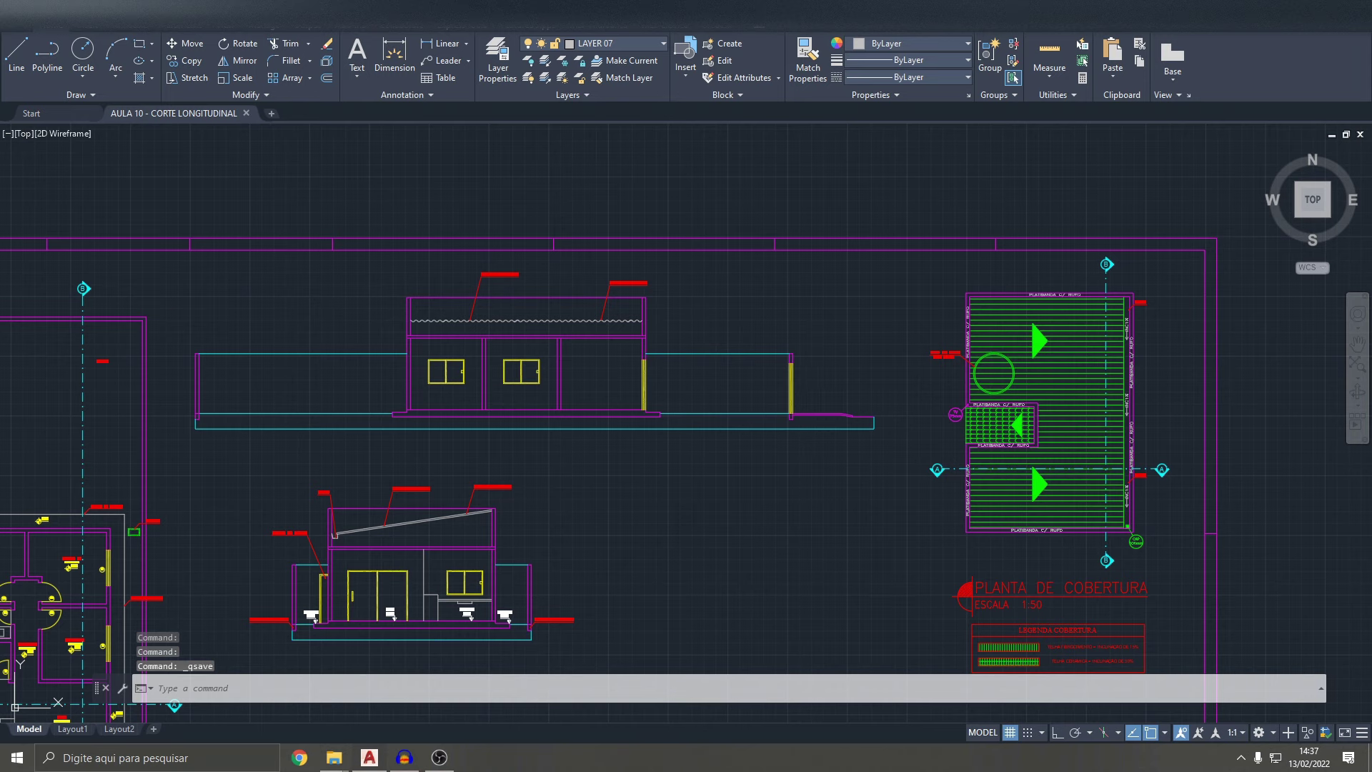
pyautogui.hotkey('ctrl', 'p')
pyautogui.click(448, 552)
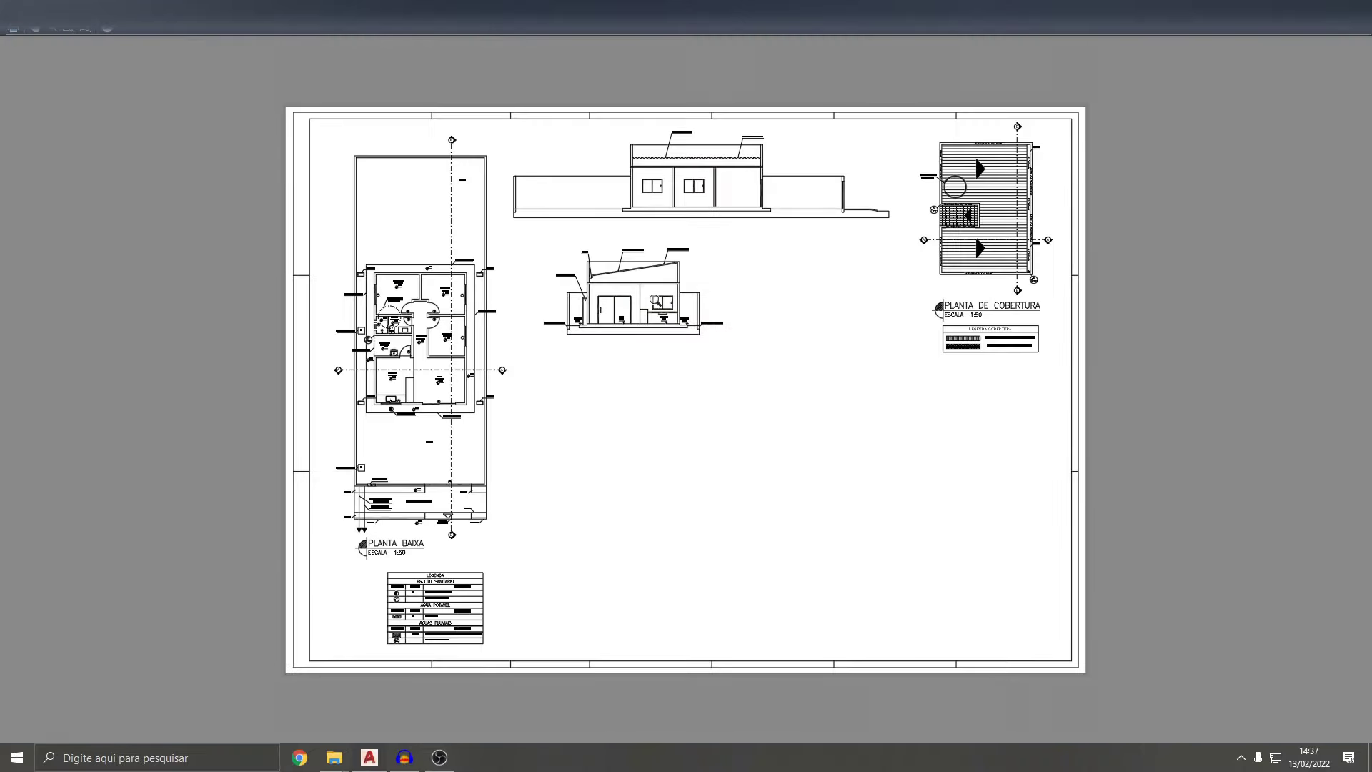
pyautogui.scroll(5, 717, 280)
pyautogui.moveTo(764, 319); pyautogui.dragTo(436, 248, button='middle')
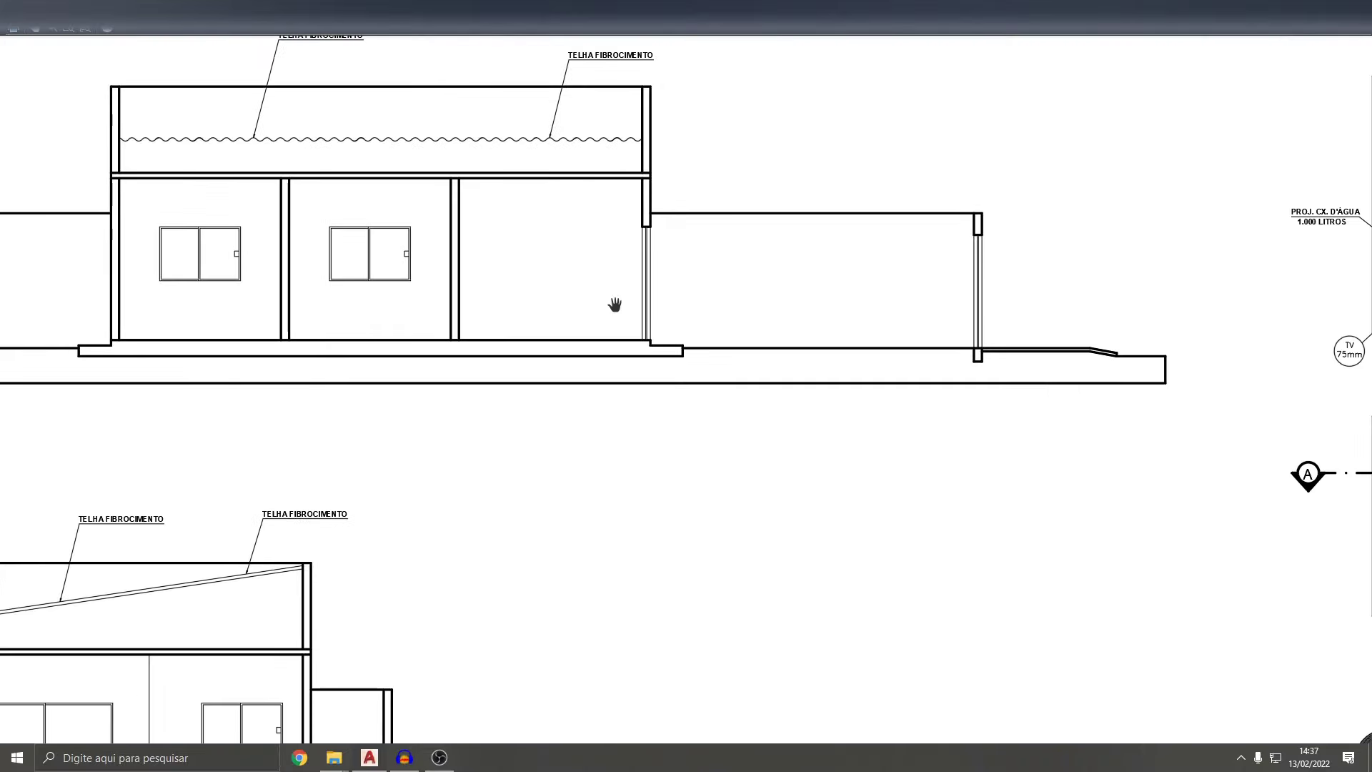
pyautogui.scroll(4, 1070, 348)
pyautogui.scroll(-5, 1229, 330)
pyautogui.scroll(3, 901, 361)
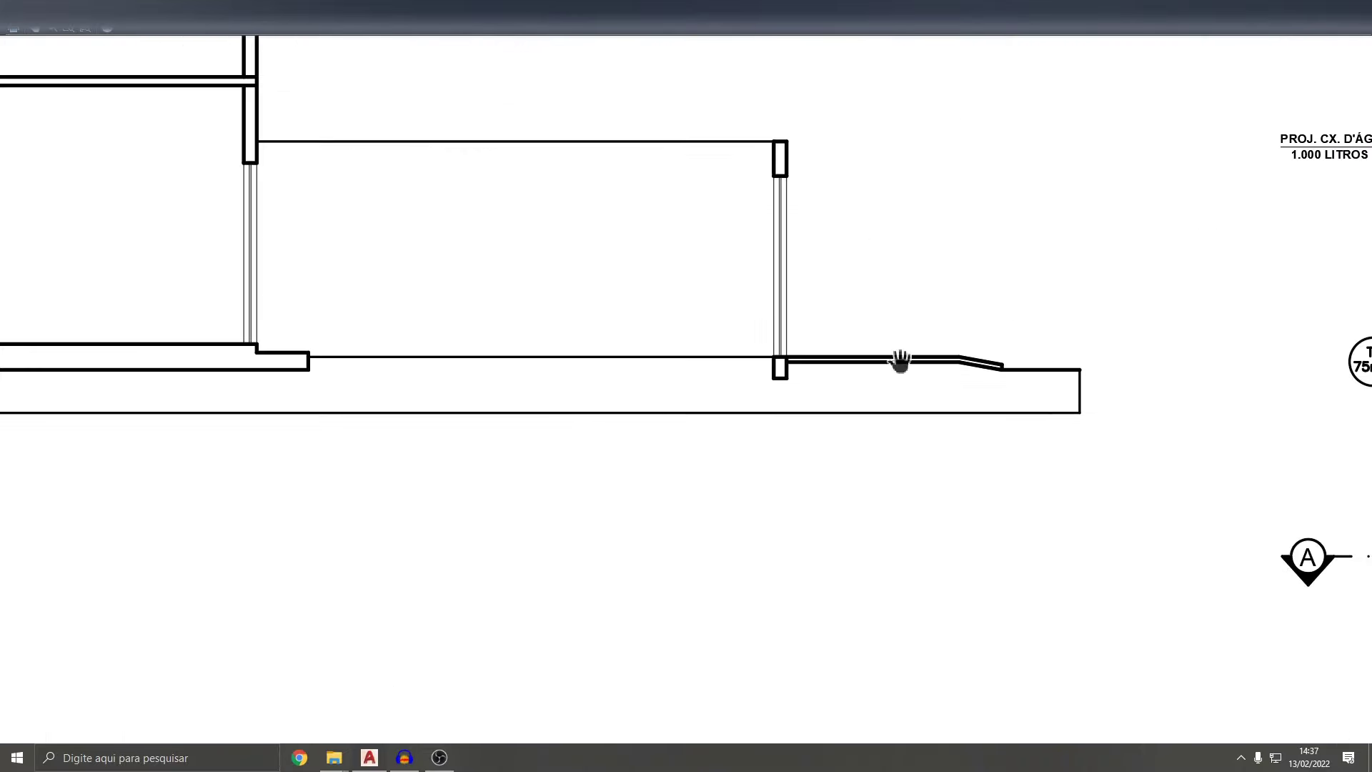
pyautogui.scroll(4, 897, 336)
pyautogui.scroll(-2, 775, 361)
pyautogui.scroll(-3, 643, 377)
pyautogui.moveTo(643, 376); pyautogui.dragTo(904, 376, button='middle')
pyautogui.scroll(-5, 751, 333)
pyautogui.press('Escape')
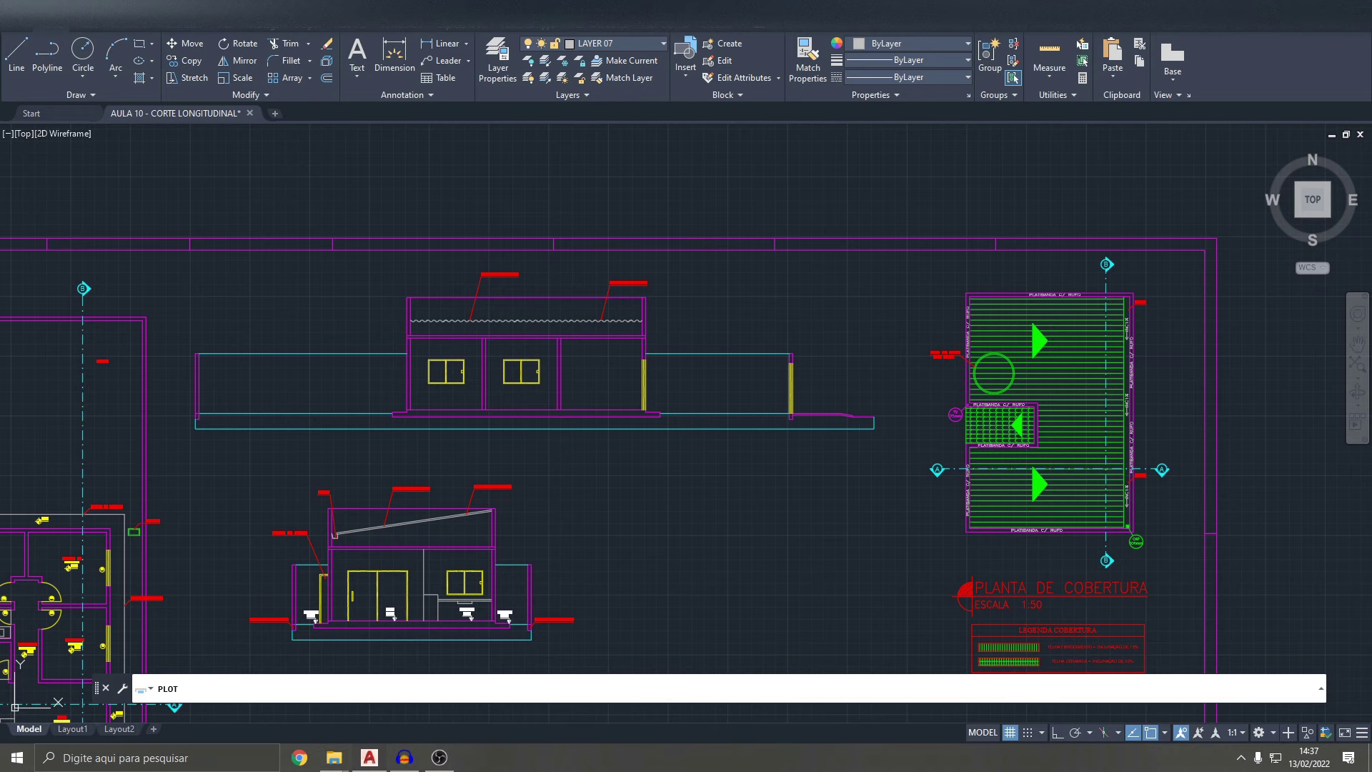
# - Cancel plotting and window-select the SALA +0.30 level marker
pyautogui.press('Escape')
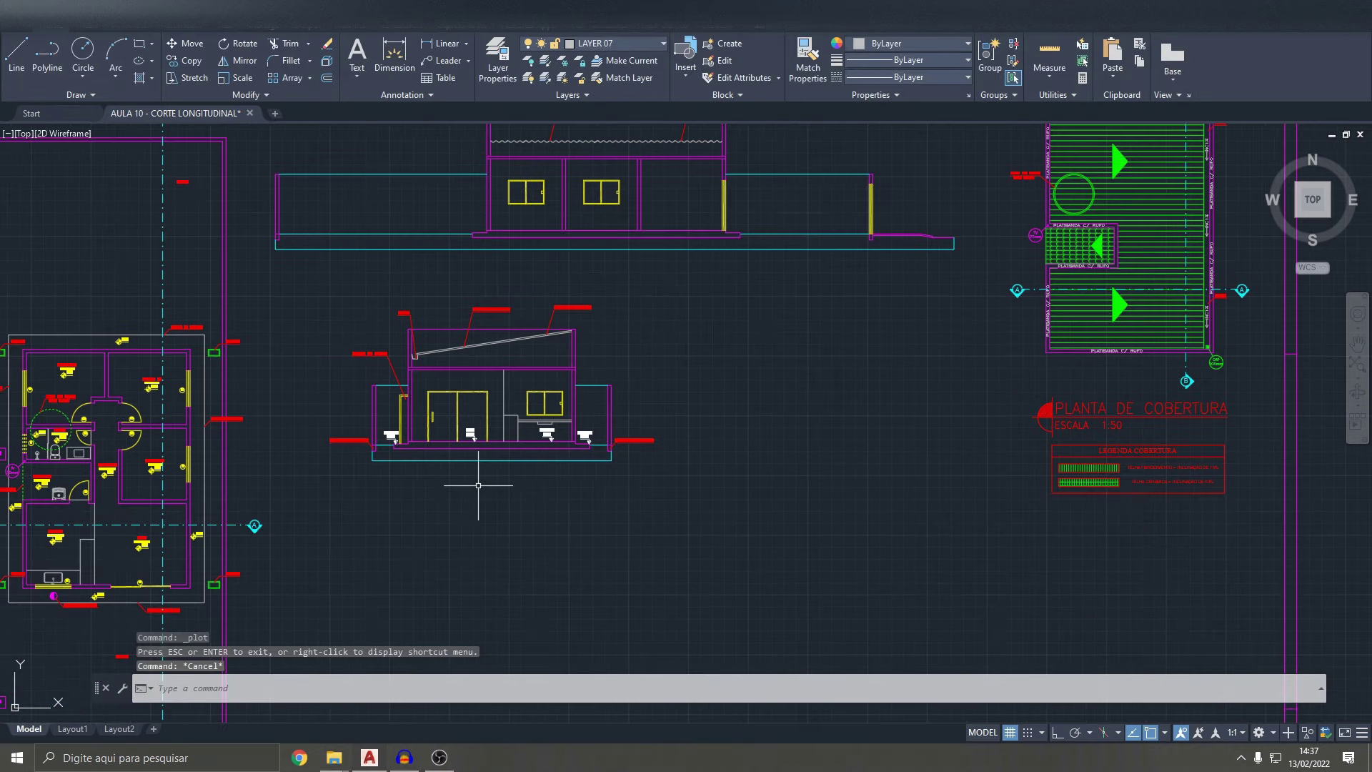
pyautogui.press('Escape')
pyautogui.scroll(8, 450, 417)
pyautogui.scroll(2, 450, 417)
pyautogui.click(383, 452)
pyautogui.click(336, 344)
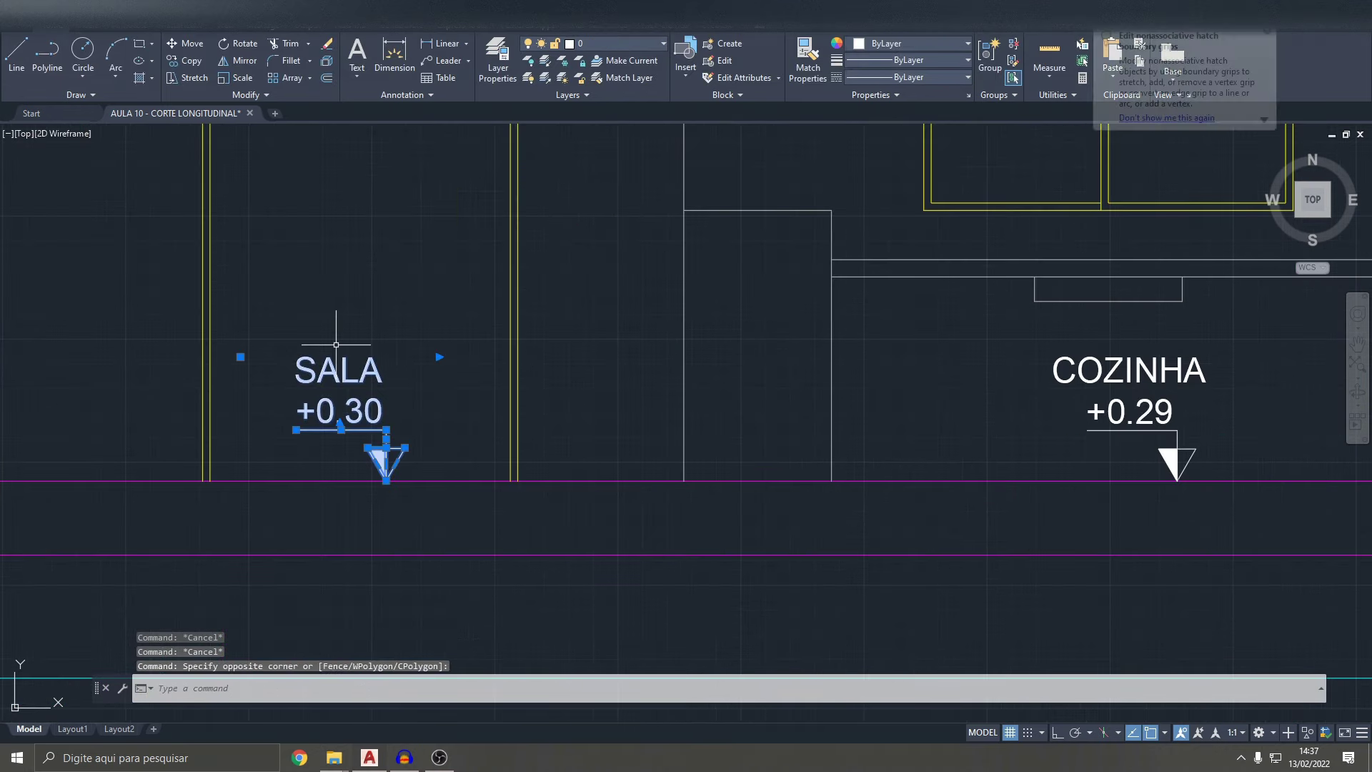
pyautogui.write('CP')
# - Copy the SALA marker from its triangle tip onto the section's floor line
pyautogui.press('Return')
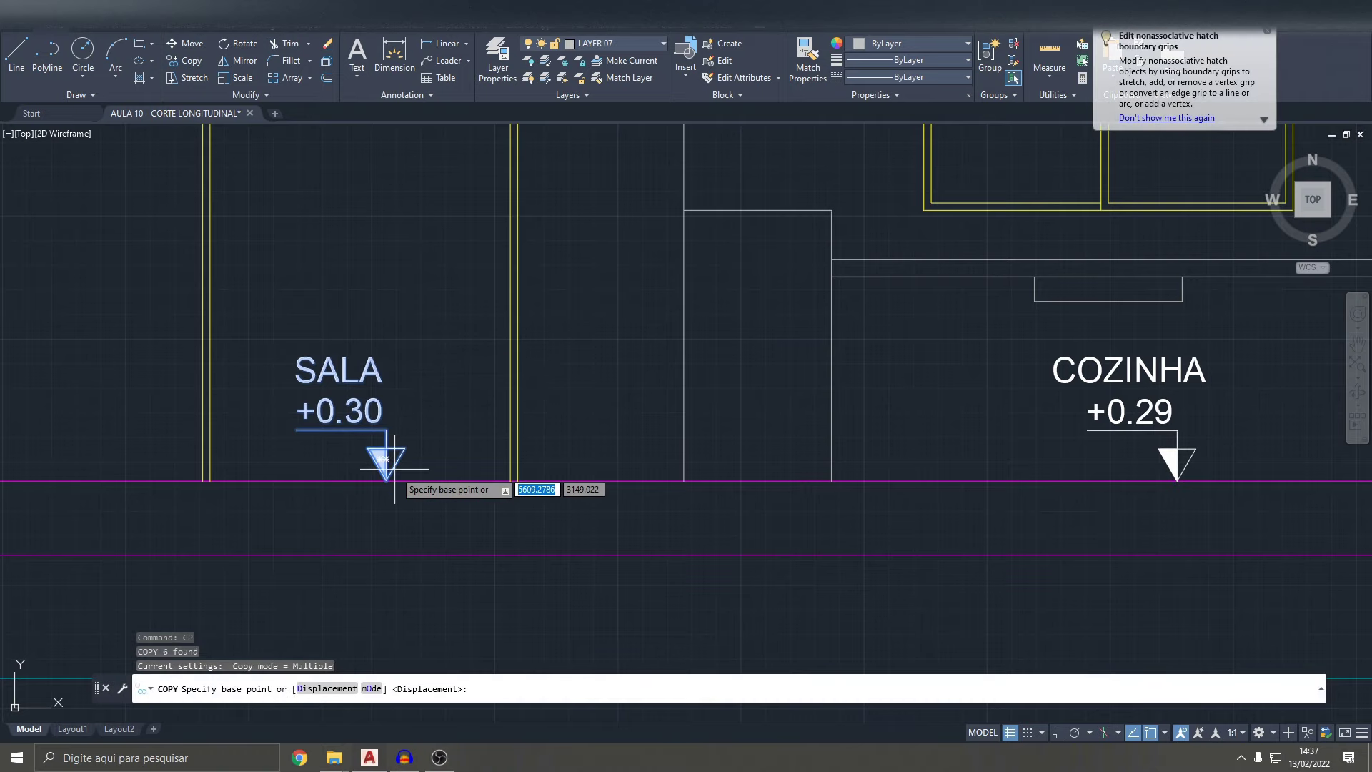
pyautogui.click(386, 480)
pyautogui.scroll(-5, 400, 486)
pyautogui.scroll(-5, 571, 457)
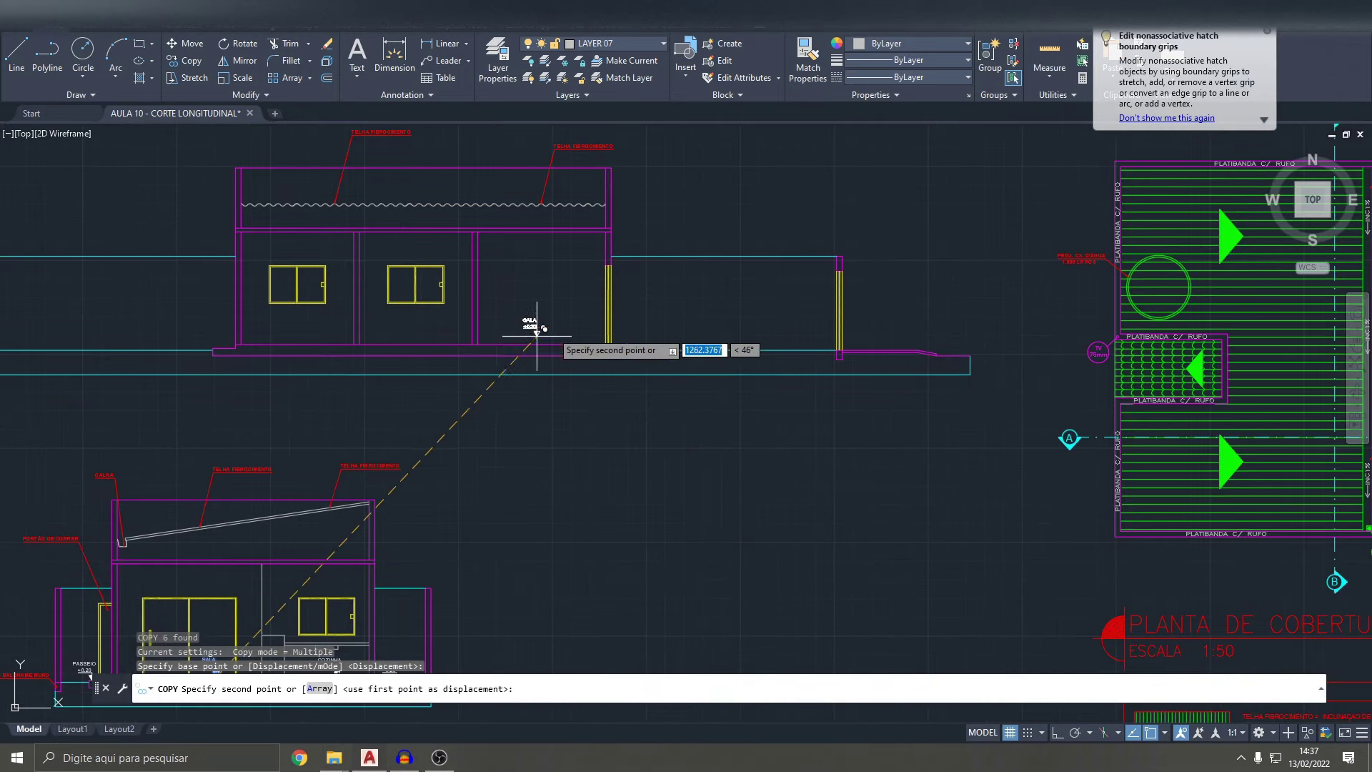
pyautogui.scroll(6, 529, 400)
pyautogui.click(543, 395)
pyautogui.press('Escape')
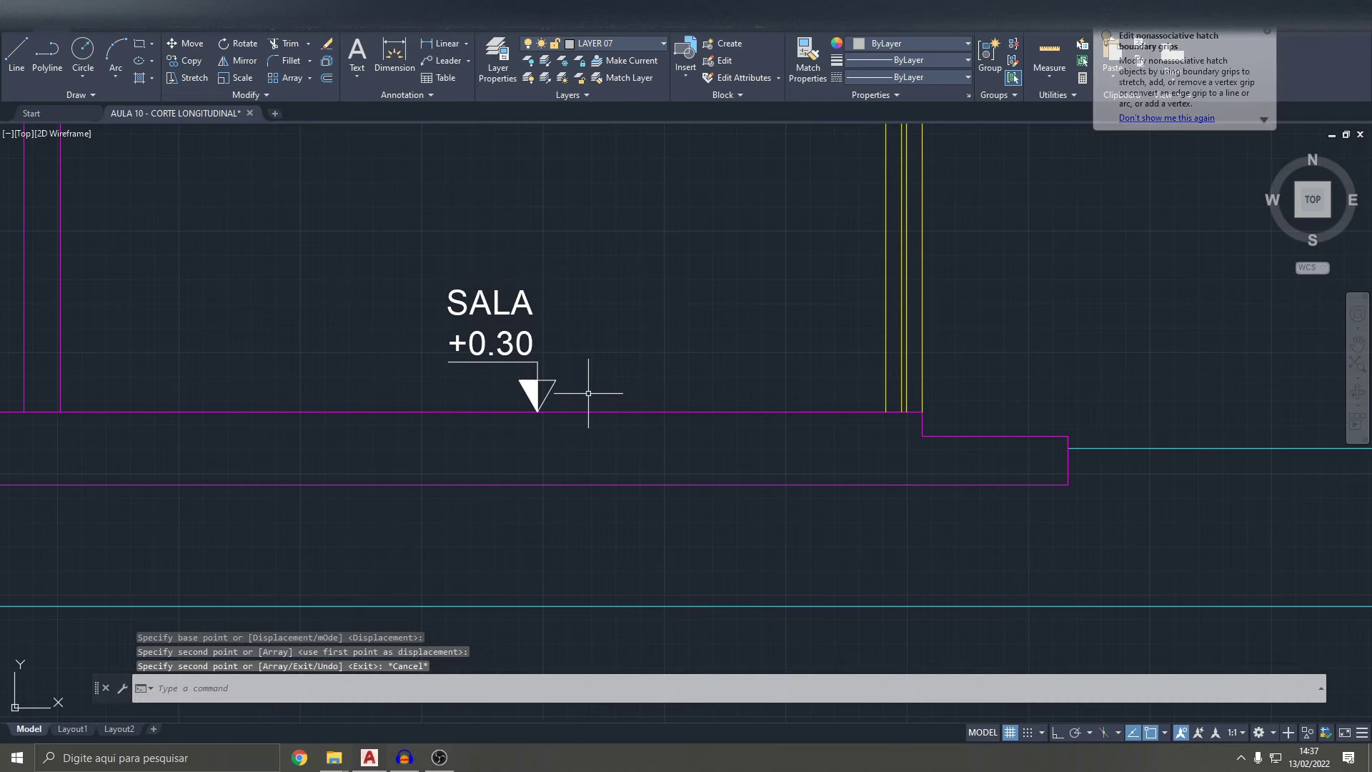
# - Reselect the copied SALA marker and start another copy, then cancel it
pyautogui.click(582, 383)
pyautogui.click(483, 288)
pyautogui.press('Return')
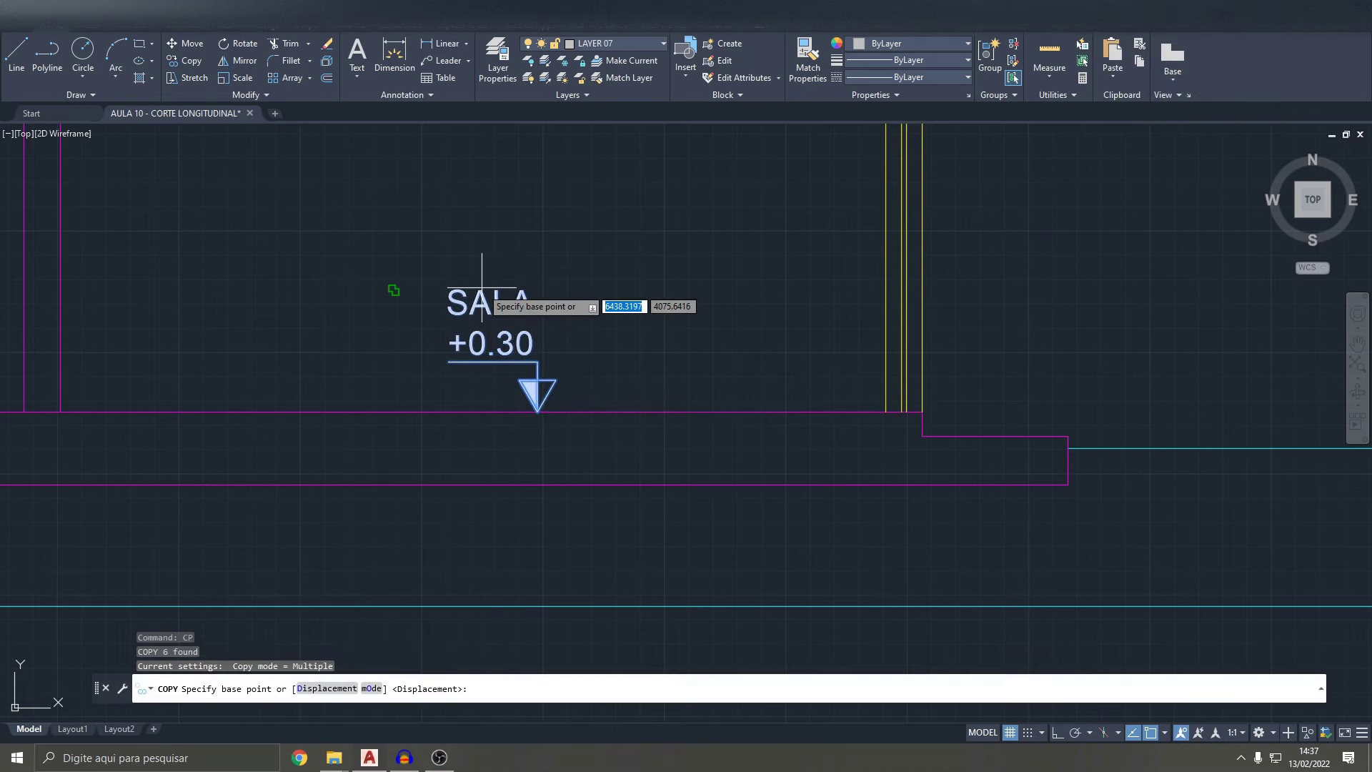
pyautogui.click(536, 392)
pyautogui.scroll(-3, 840, 371)
pyautogui.scroll(2, 639, 343)
pyautogui.scroll(2, 622, 357)
pyautogui.press('Escape')
# - Zoom around the section to inspect the placed SALA marker
pyautogui.scroll(-2, 671, 368)
pyautogui.scroll(-5, 643, 372)
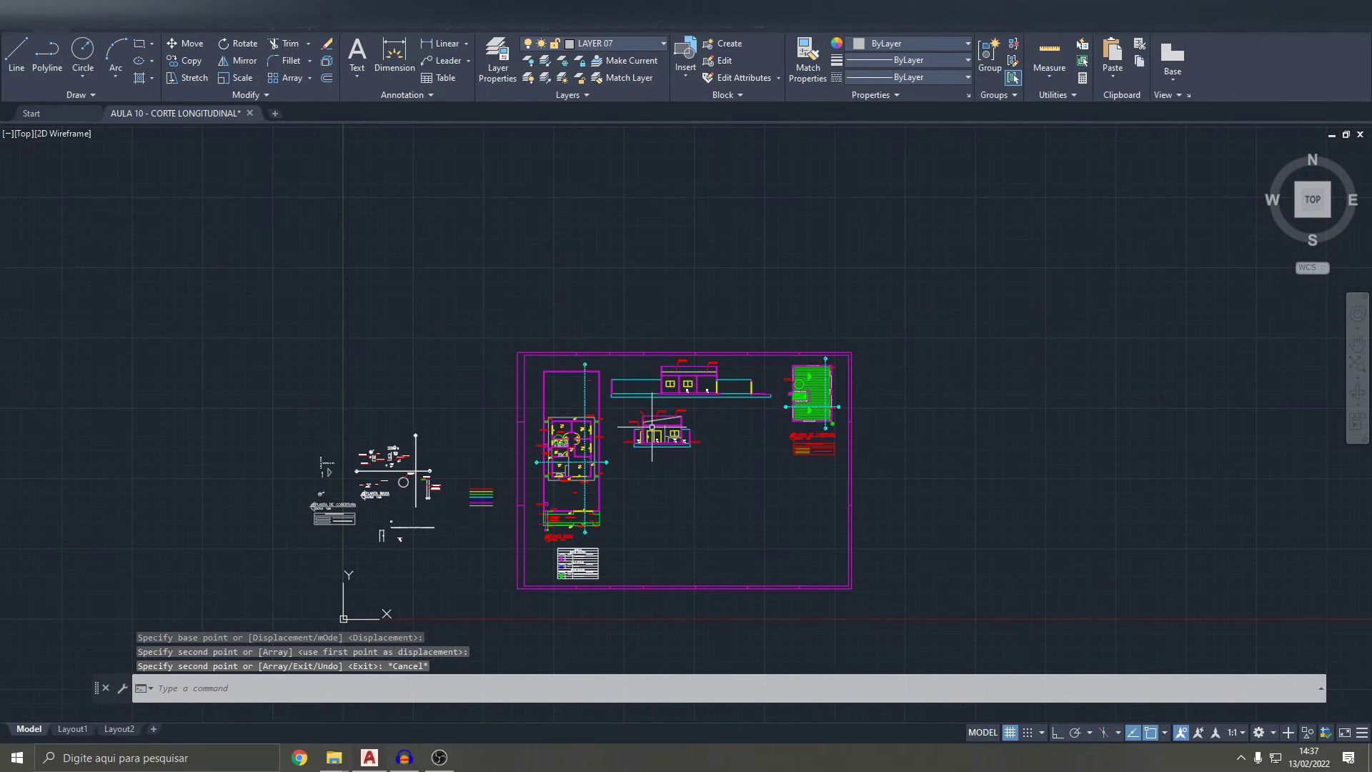
pyautogui.scroll(3, 543, 415)
pyautogui.scroll(3, 531, 424)
pyautogui.scroll(2, 569, 382)
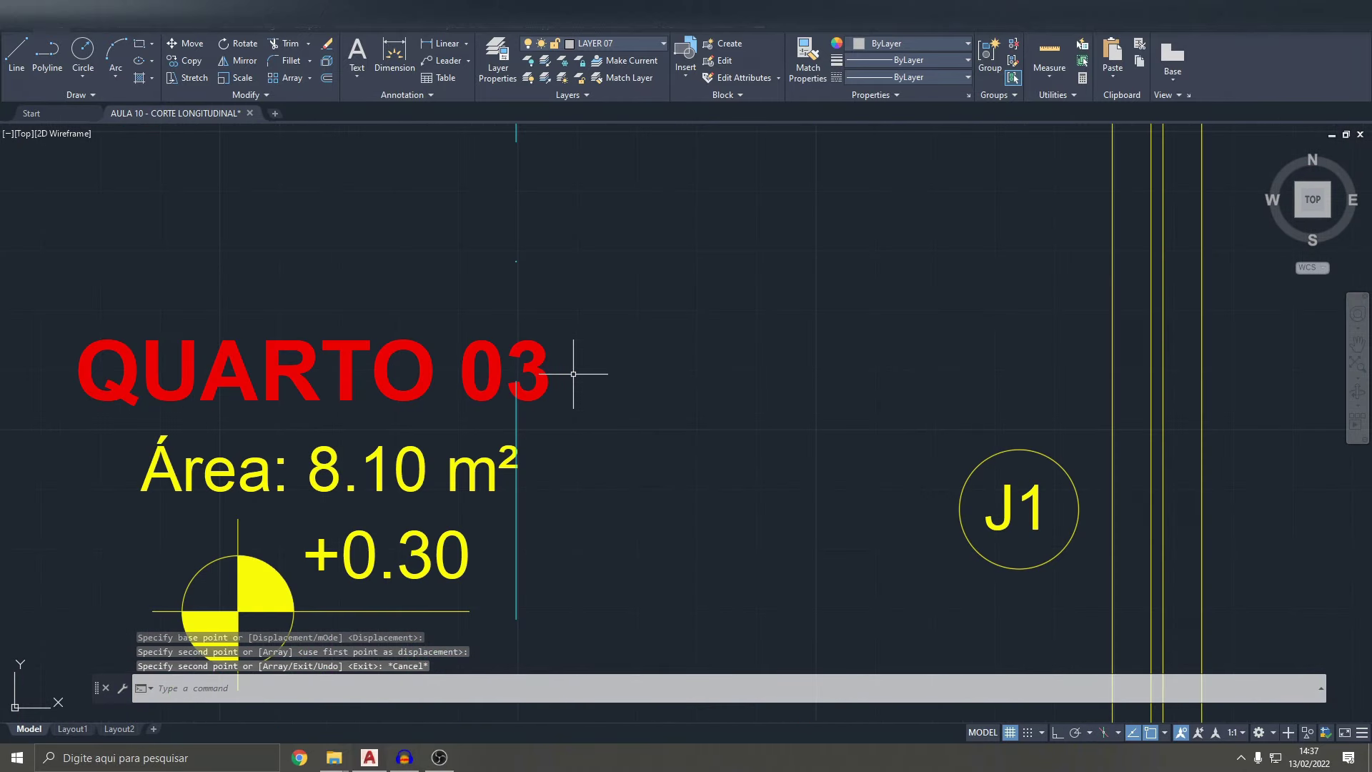
pyautogui.scroll(-3, 570, 367)
pyautogui.scroll(-4, 545, 260)
pyautogui.scroll(-2, 795, 360)
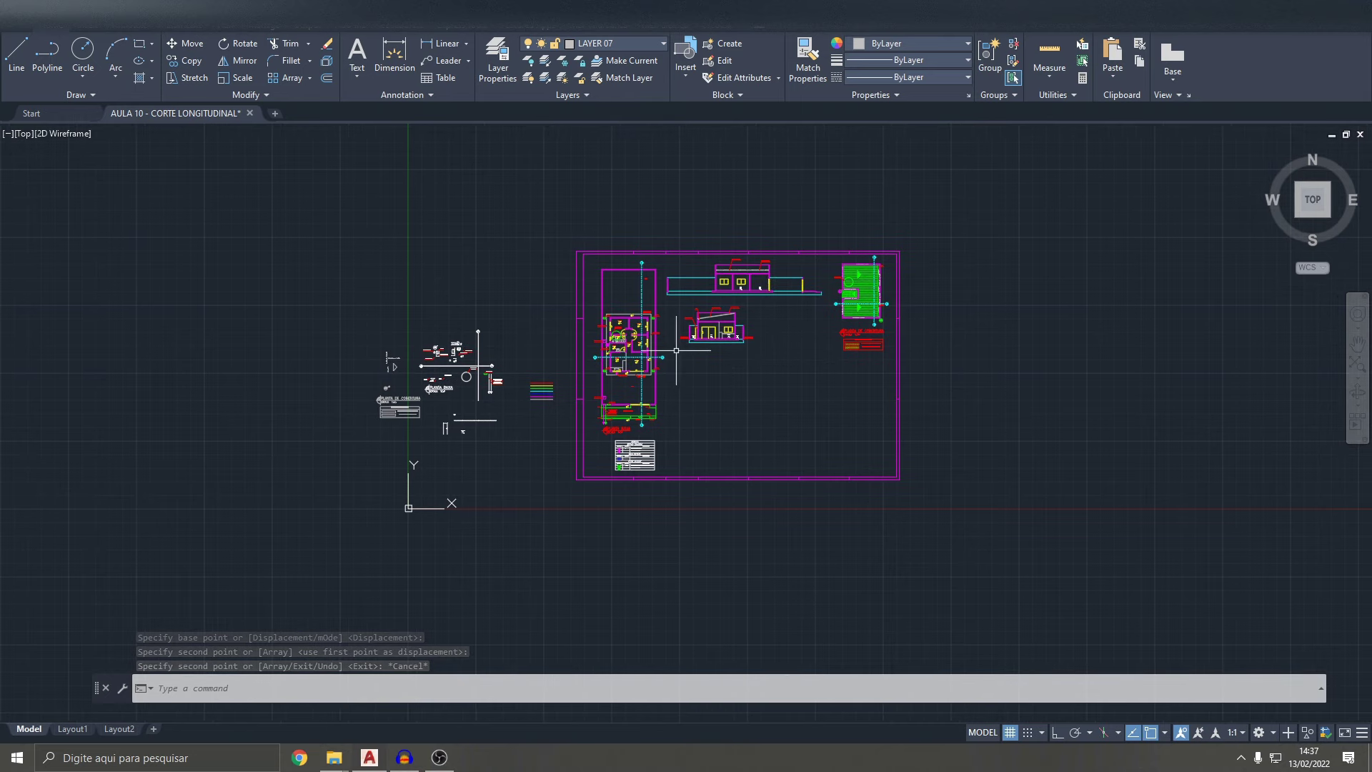
pyautogui.scroll(2, 609, 286)
pyautogui.scroll(5, 753, 280)
pyautogui.scroll(3, 771, 260)
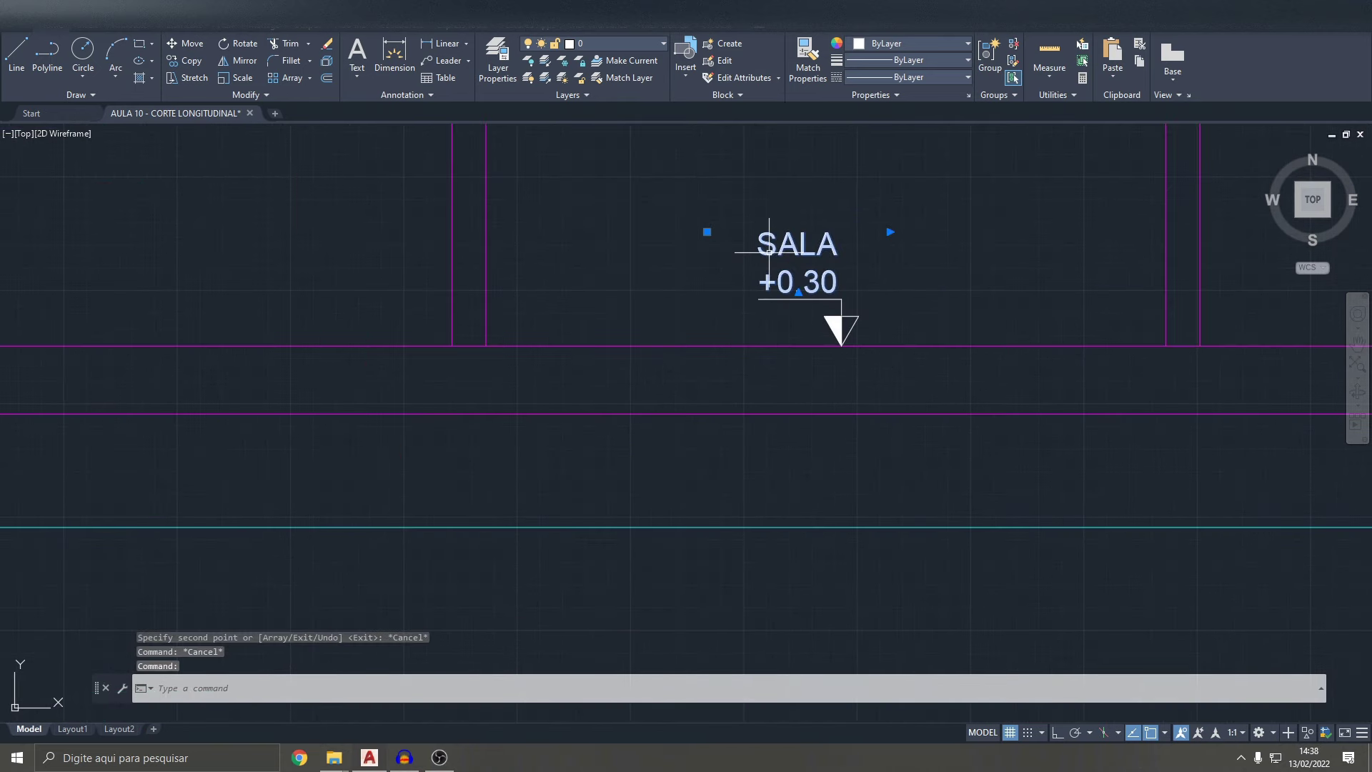
# - Change the copied marker's SALA label to QUARTO 03
pyautogui.doubleClick(782, 247)
pyautogui.write('QUARTO 0')
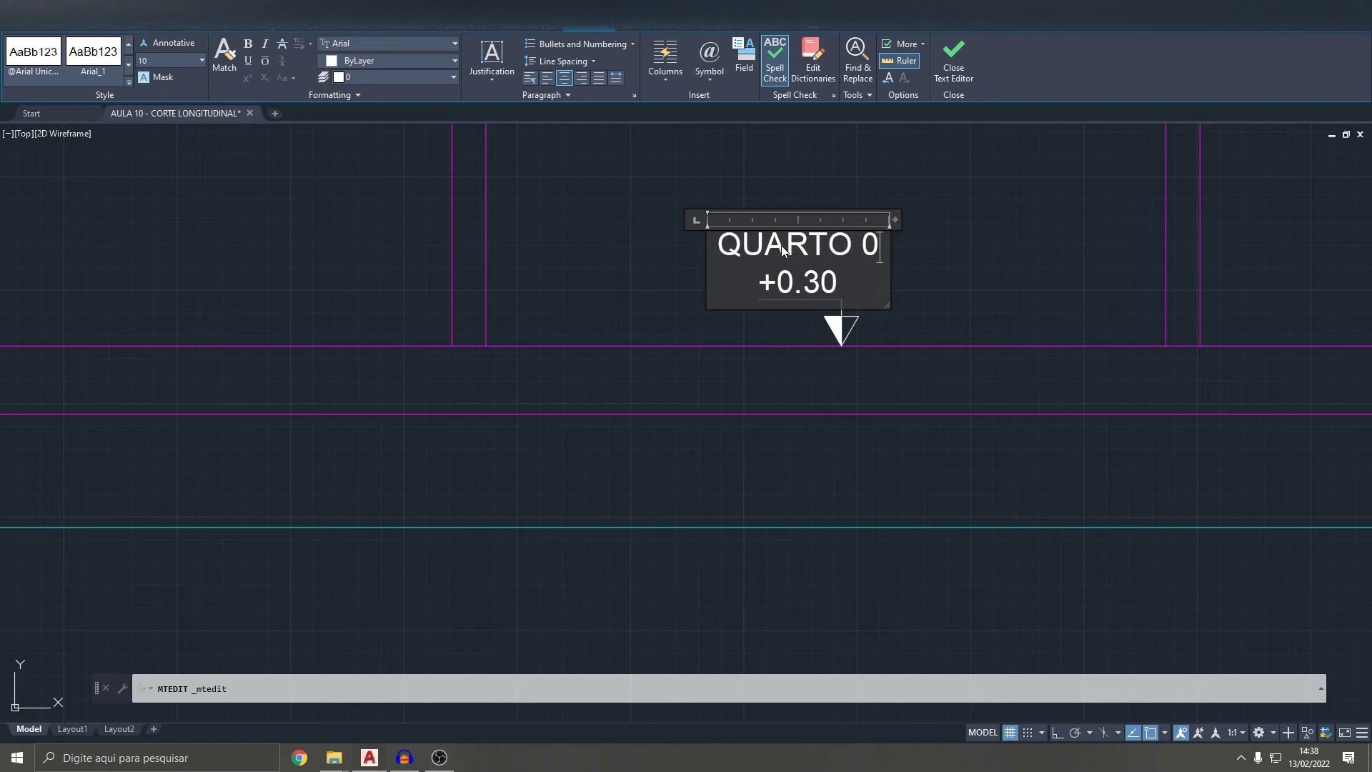
pyautogui.press('Escape')
# - Copy the QUARTO 03 marker further left along the floor line
pyautogui.click(954, 361)
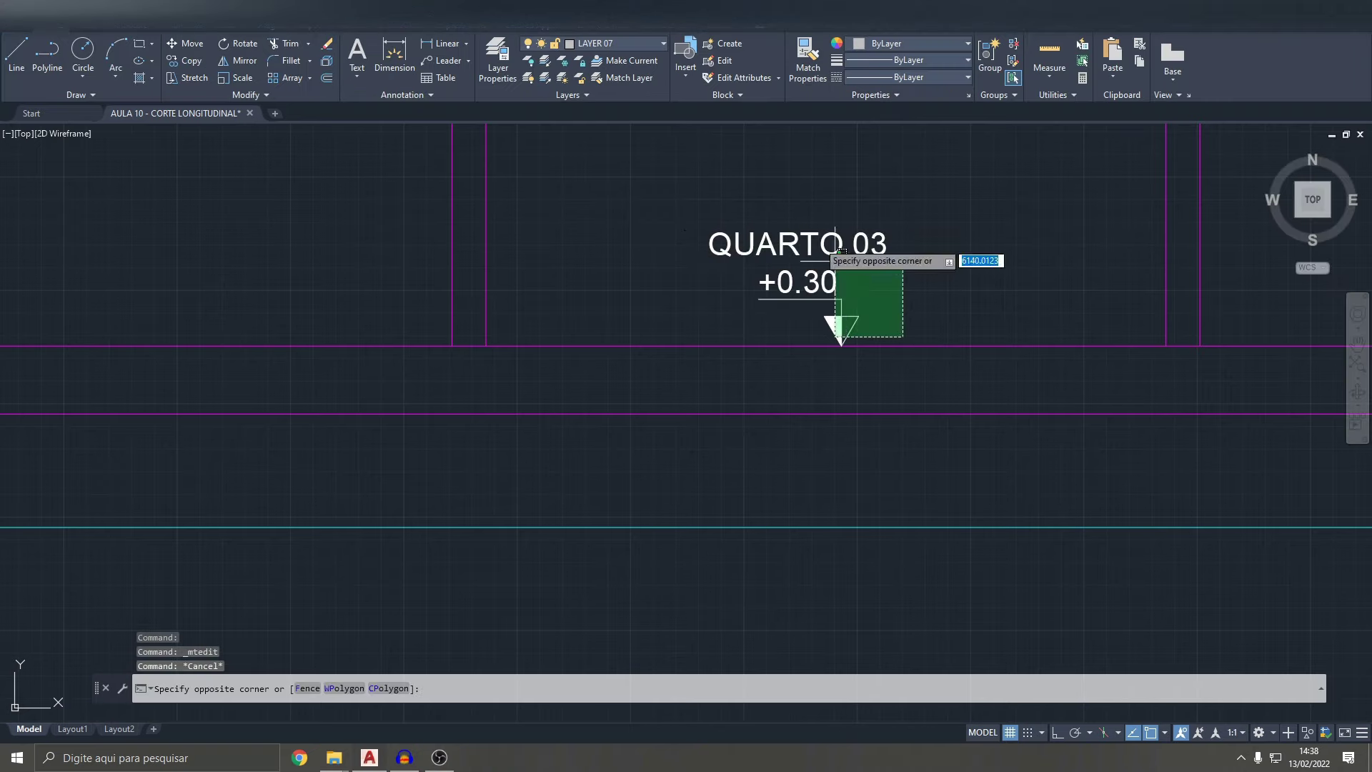
pyautogui.click(793, 216)
pyautogui.write('co')
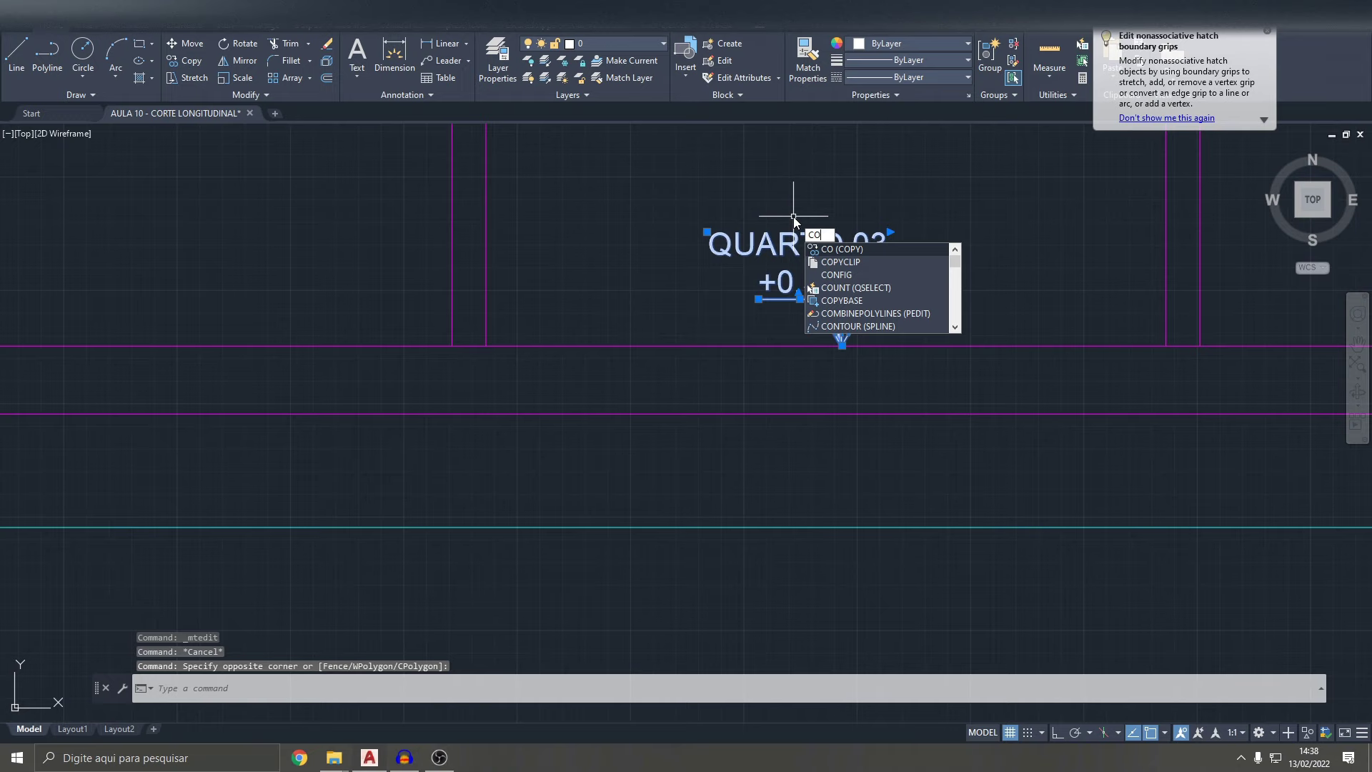
pyautogui.press('Return')
pyautogui.click(842, 346)
pyautogui.scroll(-3, 844, 345)
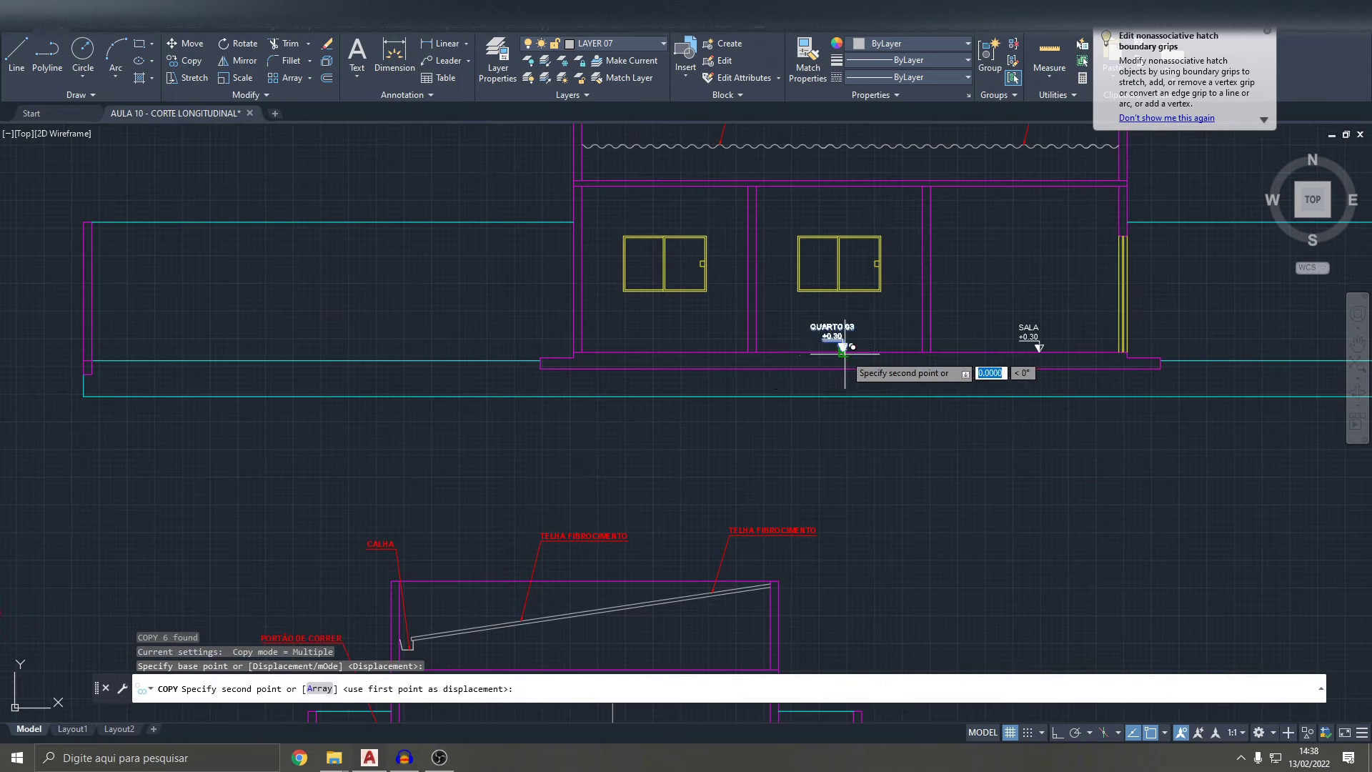
pyautogui.scroll(3, 644, 340)
pyautogui.click(635, 333)
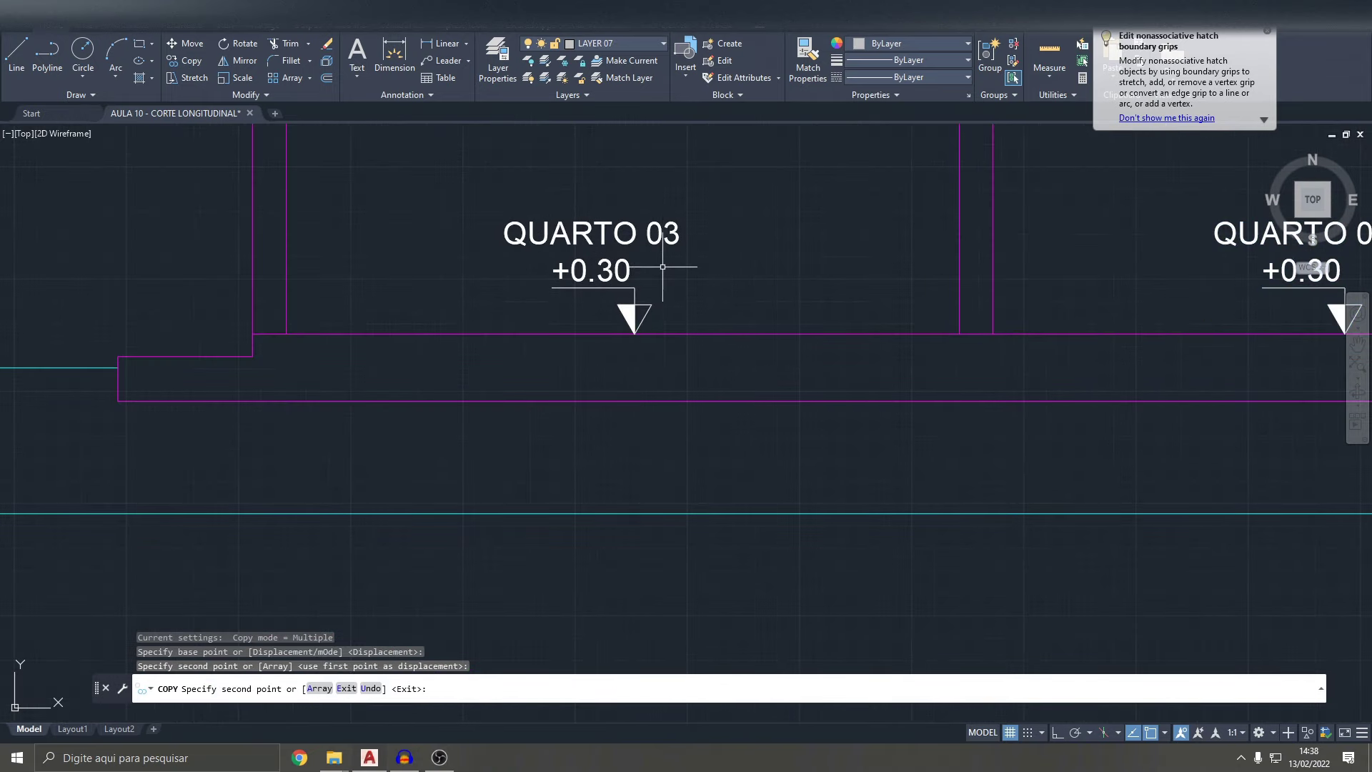
pyautogui.press('Escape')
# - Relabel the new copy as QUARTO 02
pyautogui.doubleClick(670, 238)
pyautogui.press('BackSpace')
pyautogui.write('2')
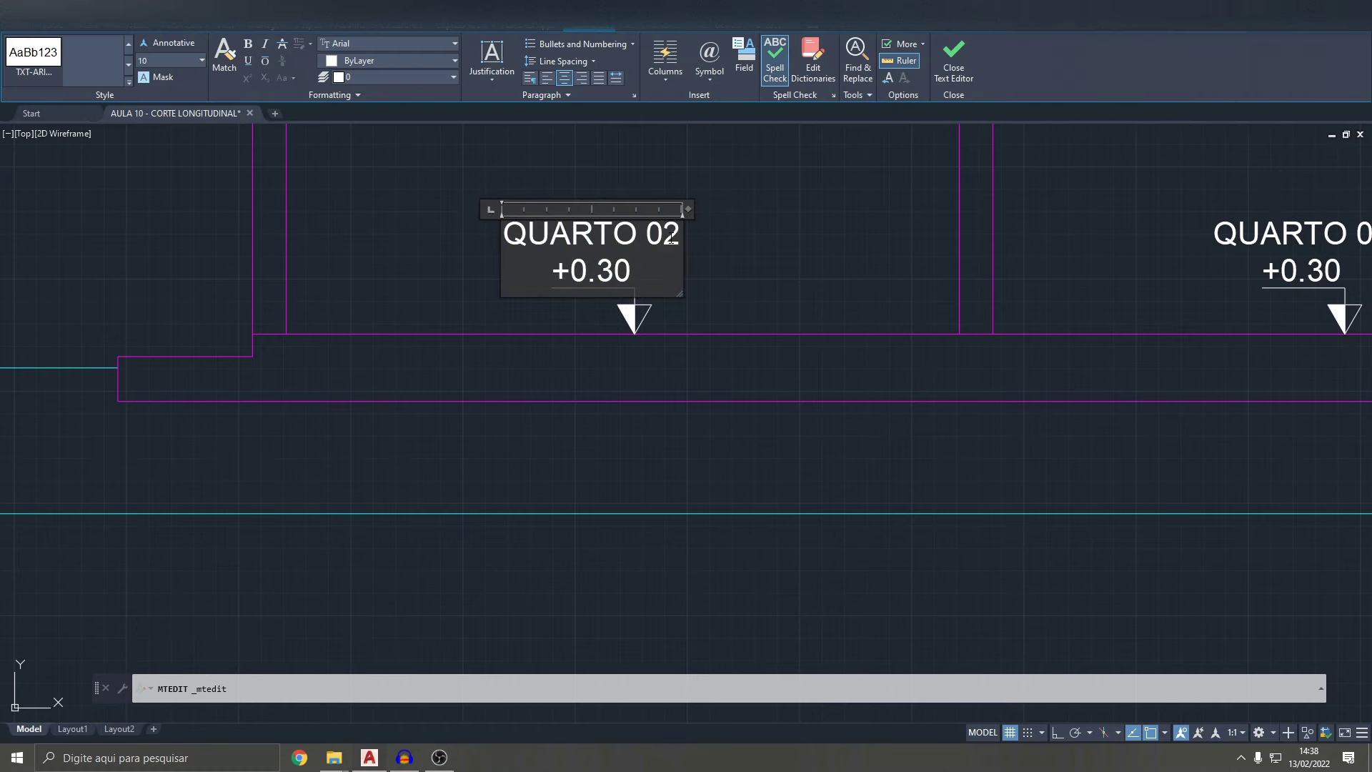
pyautogui.click(753, 282)
# - Select the section's PASSEIO +0.20 marker and start copying it with CO
pyautogui.scroll(-5, 784, 285)
pyautogui.moveTo(784, 285); pyautogui.dragTo(526, 298, button='middle')
pyautogui.scroll(4, 722, 286)
pyautogui.scroll(-4, 723, 285)
pyautogui.moveTo(425, 308); pyautogui.dragTo(504, 430, button='middle')
pyautogui.scroll(6, 504, 431)
pyautogui.scroll(4, 504, 431)
pyautogui.click(508, 435)
pyautogui.click(420, 284)
pyautogui.write('co')
pyautogui.press('Return')
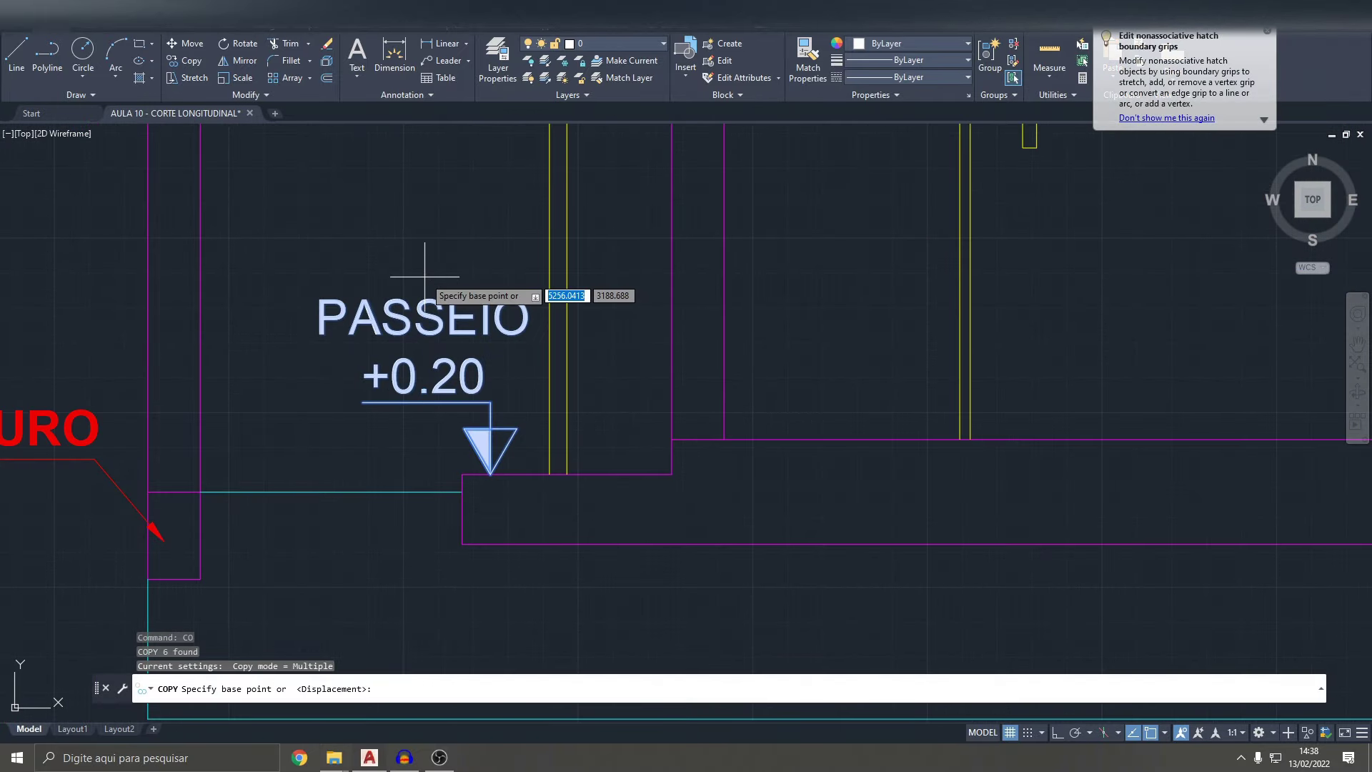
# - Place PASSEIO +0.20 marker copies on the sidewalk and at the step corner
pyautogui.click(491, 473)
pyautogui.scroll(-6, 655, 384)
pyautogui.scroll(5, 551, 385)
pyautogui.scroll(2, 493, 389)
pyautogui.scroll(1, 469, 388)
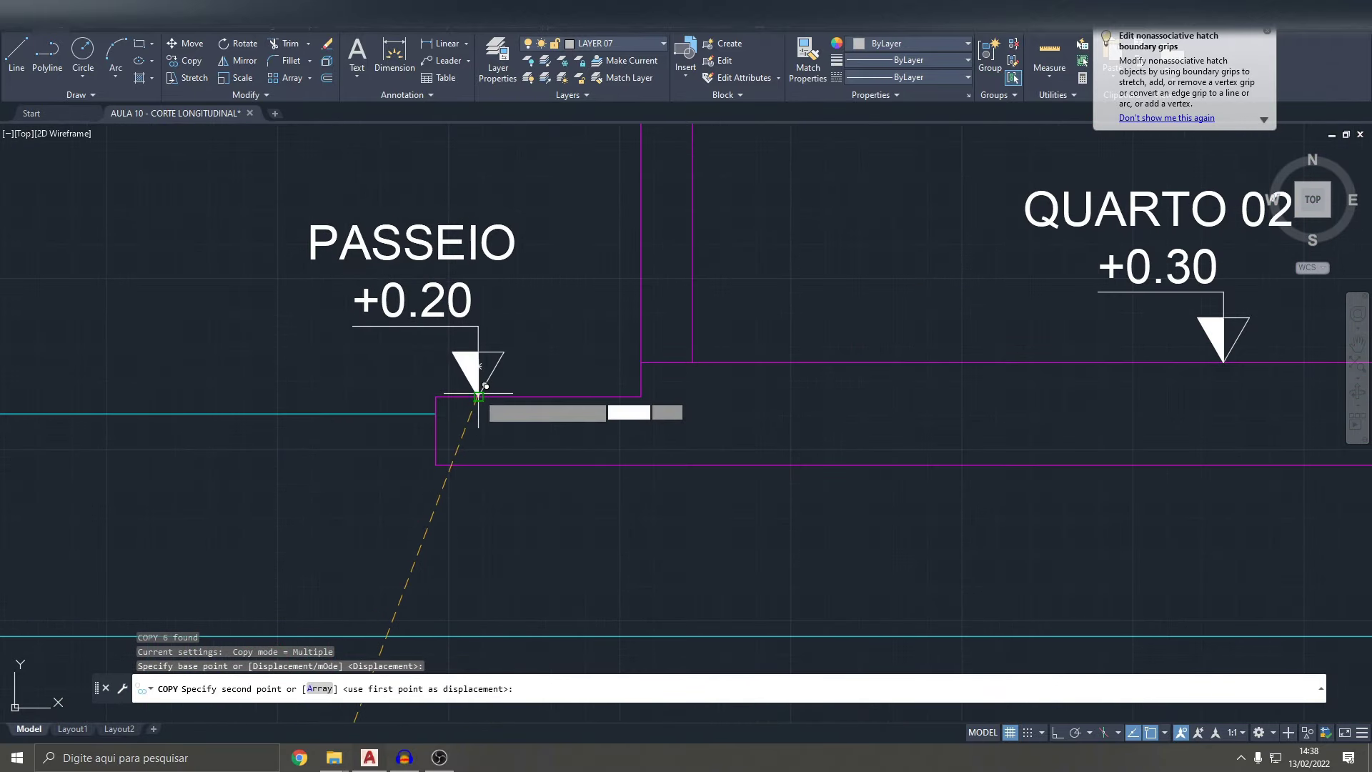
pyautogui.click(478, 388)
pyautogui.scroll(-3, 564, 364)
pyautogui.scroll(-3, 786, 343)
pyautogui.scroll(5, 698, 361)
pyautogui.scroll(3, 699, 363)
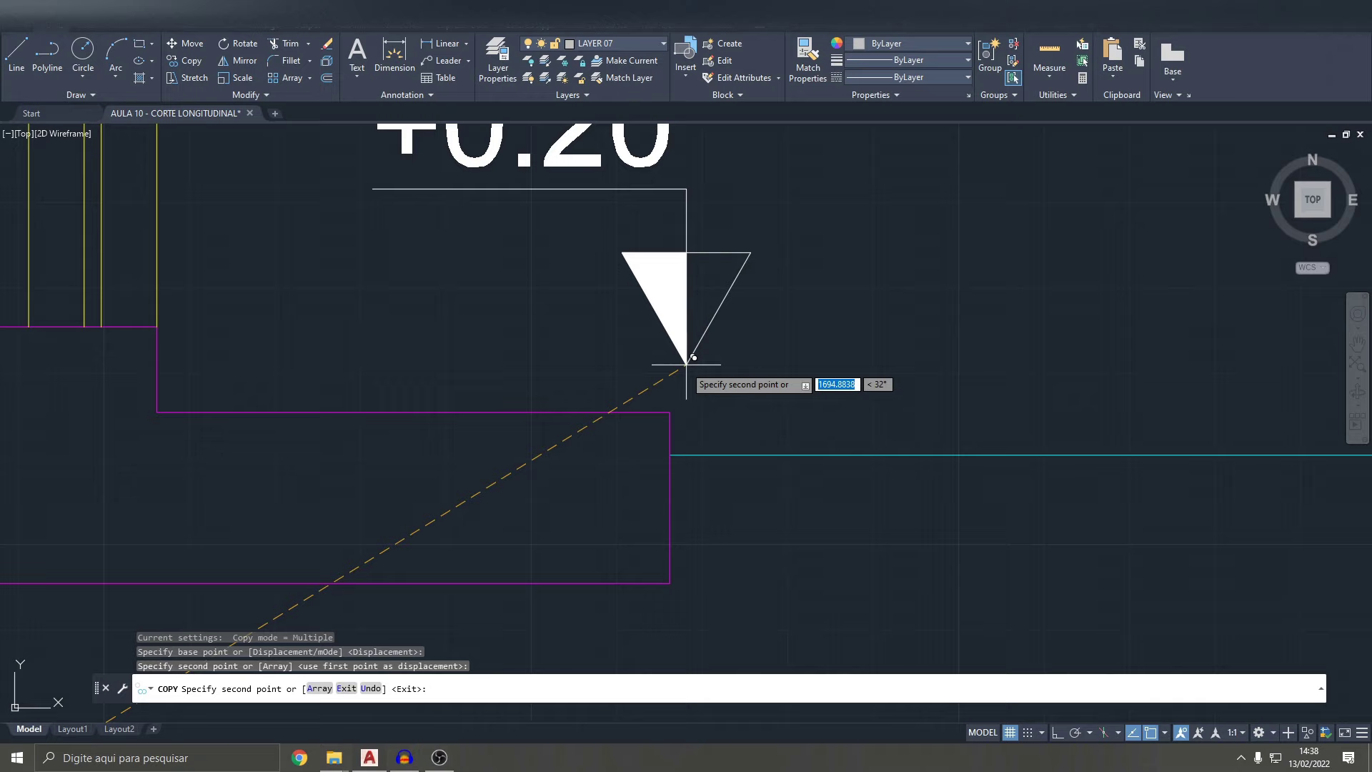
pyautogui.scroll(-1, 699, 362)
pyautogui.click(699, 362)
# - Add one more PASSEIO copy at the sidewalk's end point toward the street edge
pyautogui.scroll(-2, 715, 364)
pyautogui.scroll(-2, 757, 368)
pyautogui.scroll(3, 760, 374)
pyautogui.scroll(5, 821, 350)
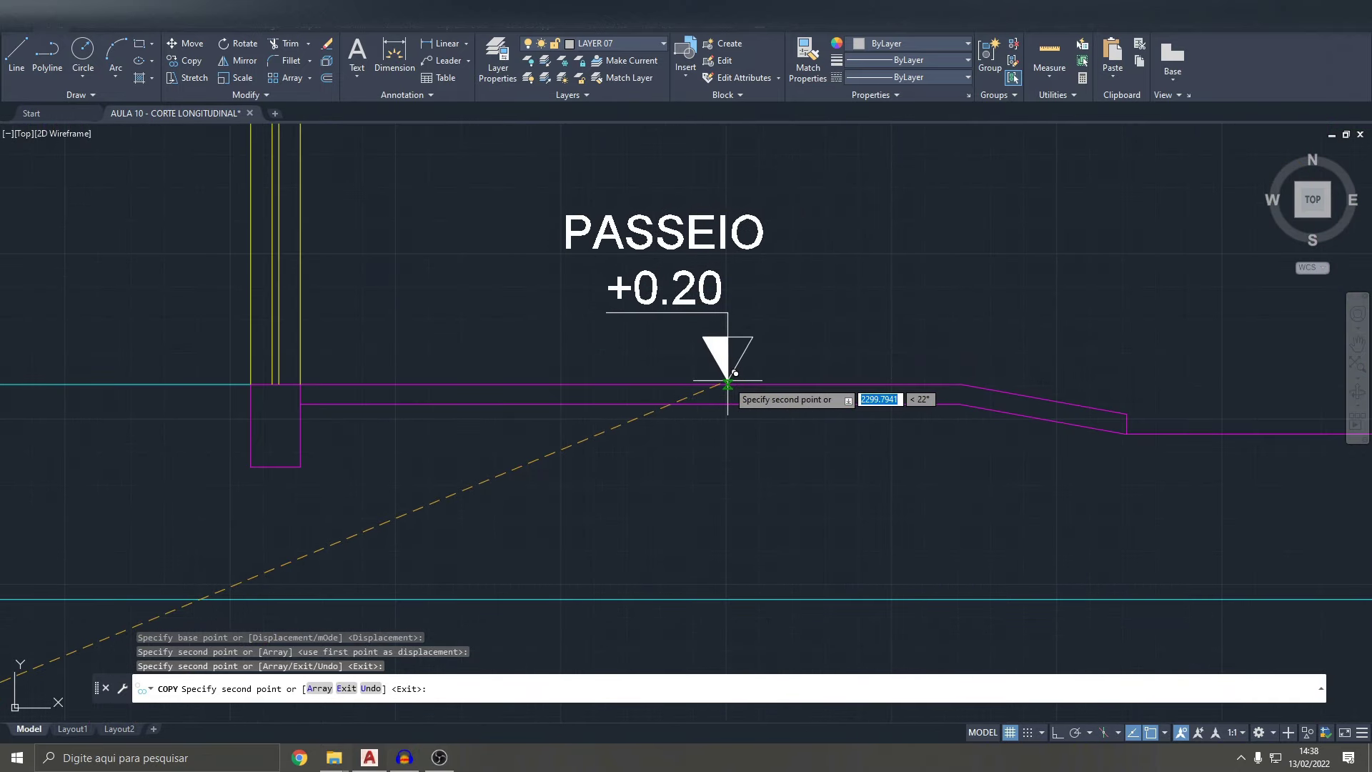
pyautogui.click(727, 384)
pyautogui.scroll(-2, 786, 336)
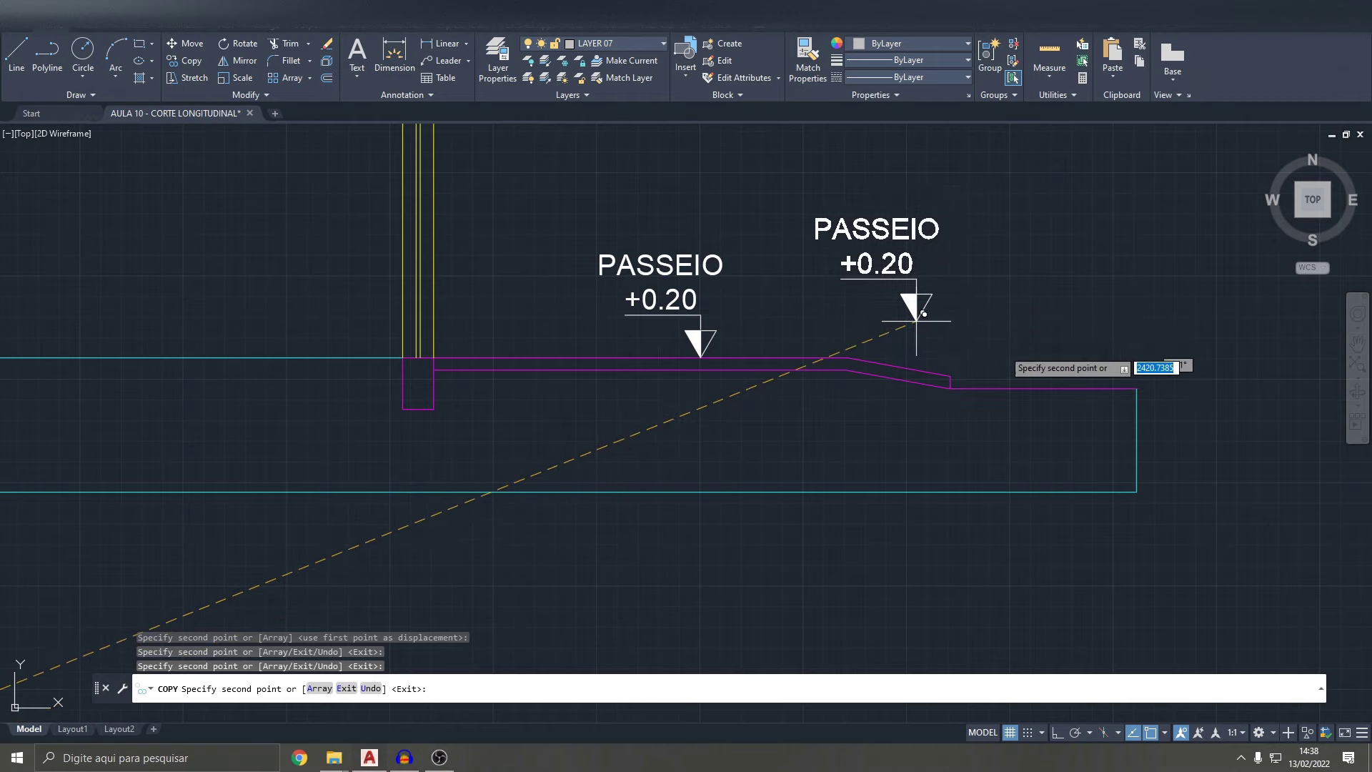
pyautogui.moveTo(1036, 368); pyautogui.dragTo(1011, 365, button='middle')
pyautogui.scroll(4, 1062, 368)
pyautogui.press('Escape')
pyautogui.press('Escape')
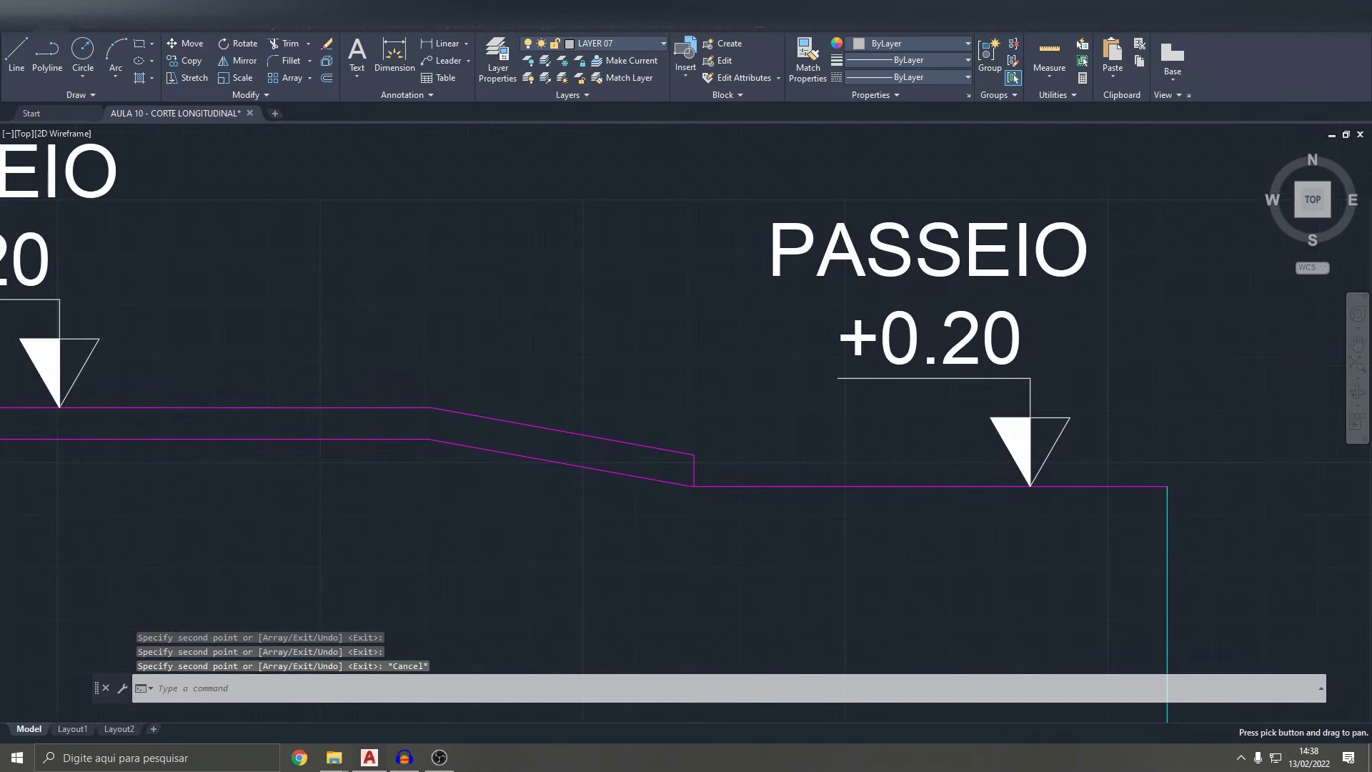
pyautogui.click(993, 272)
pyautogui.doubleClick(993, 272)
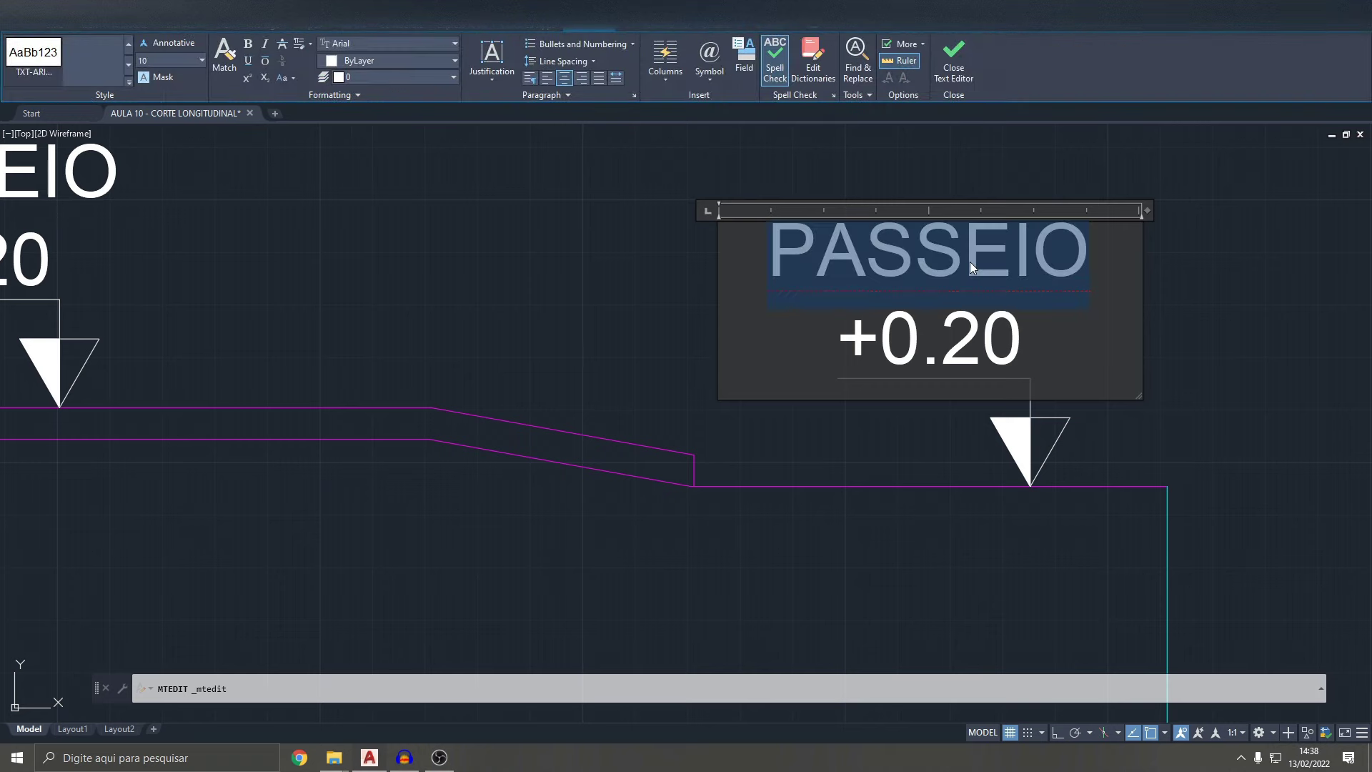
pyautogui.write('RUA')
pyautogui.click(972, 319)
pyautogui.press('Escape')
pyautogui.scroll(-4, 750, 291)
pyautogui.scroll(3, 954, 349)
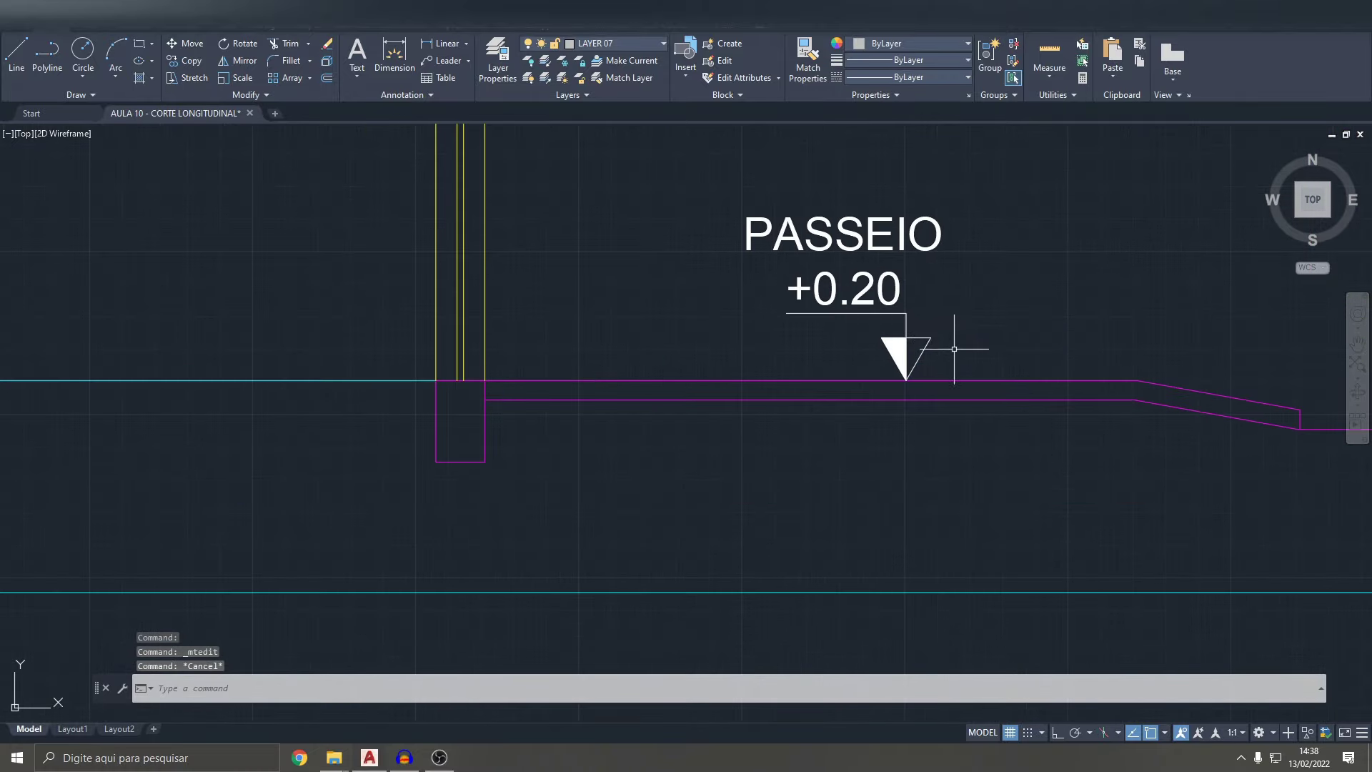
pyautogui.doubleClick(869, 290)
pyautogui.press('BackSpace')
pyautogui.write('15')
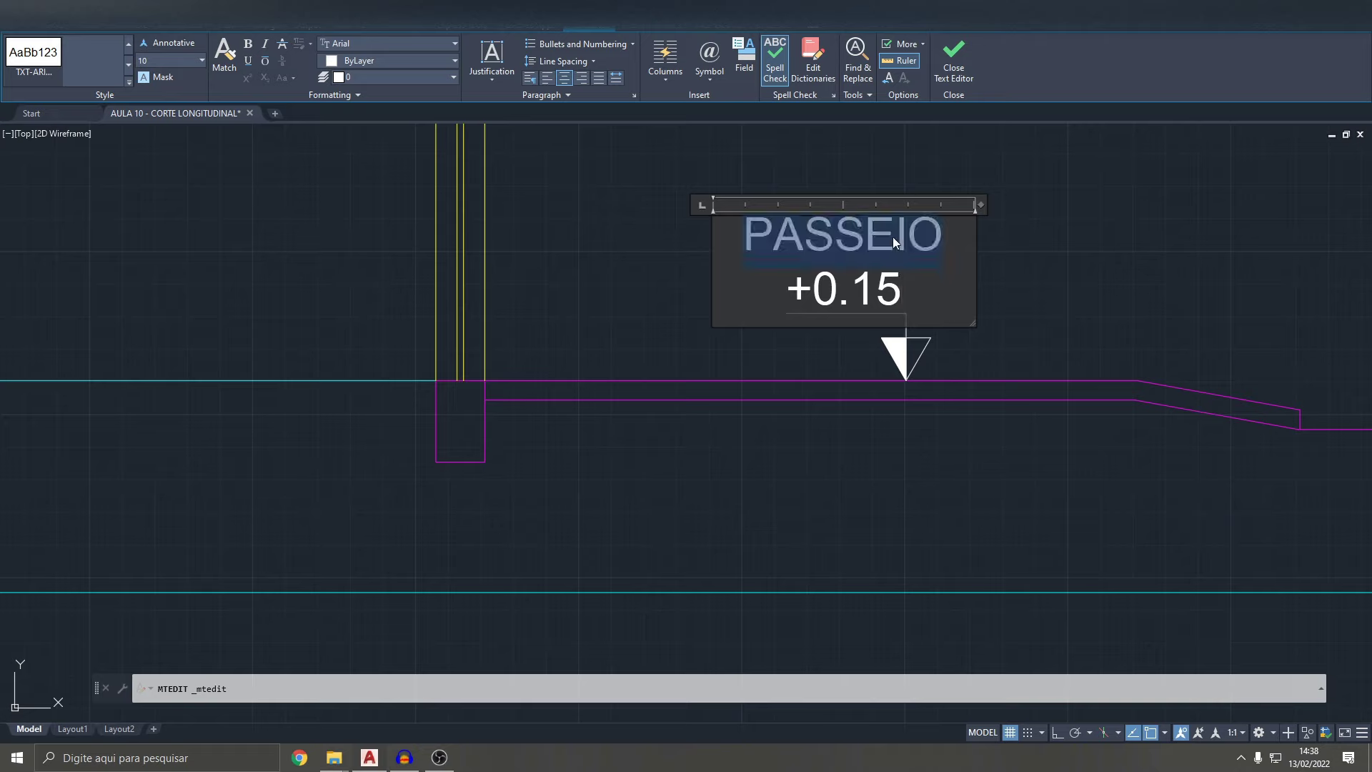
pyautogui.write('CALC')
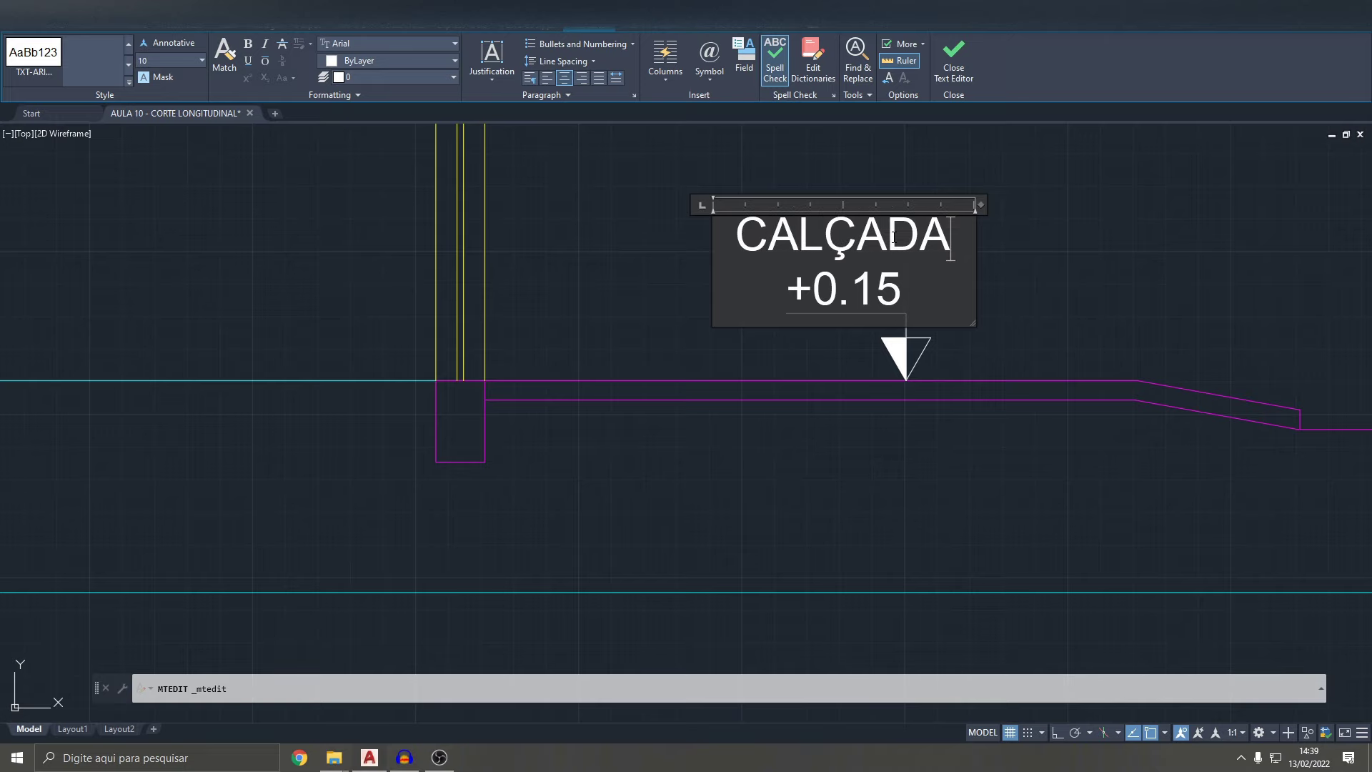
pyautogui.click(1016, 282)
pyautogui.moveTo(1027, 301); pyautogui.dragTo(906, 277, button='middle')
pyautogui.press('Escape')
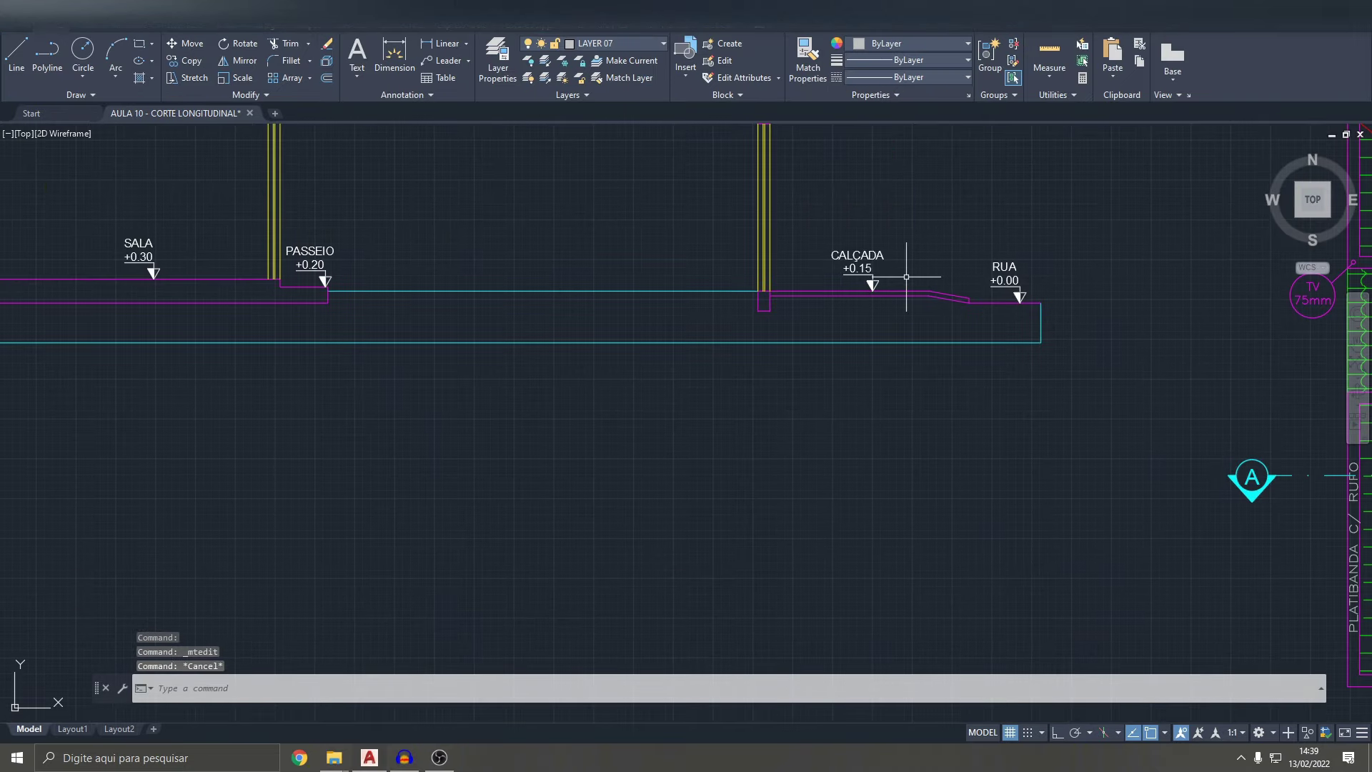
pyautogui.scroll(2, 960, 306)
pyautogui.scroll(-4, 890, 286)
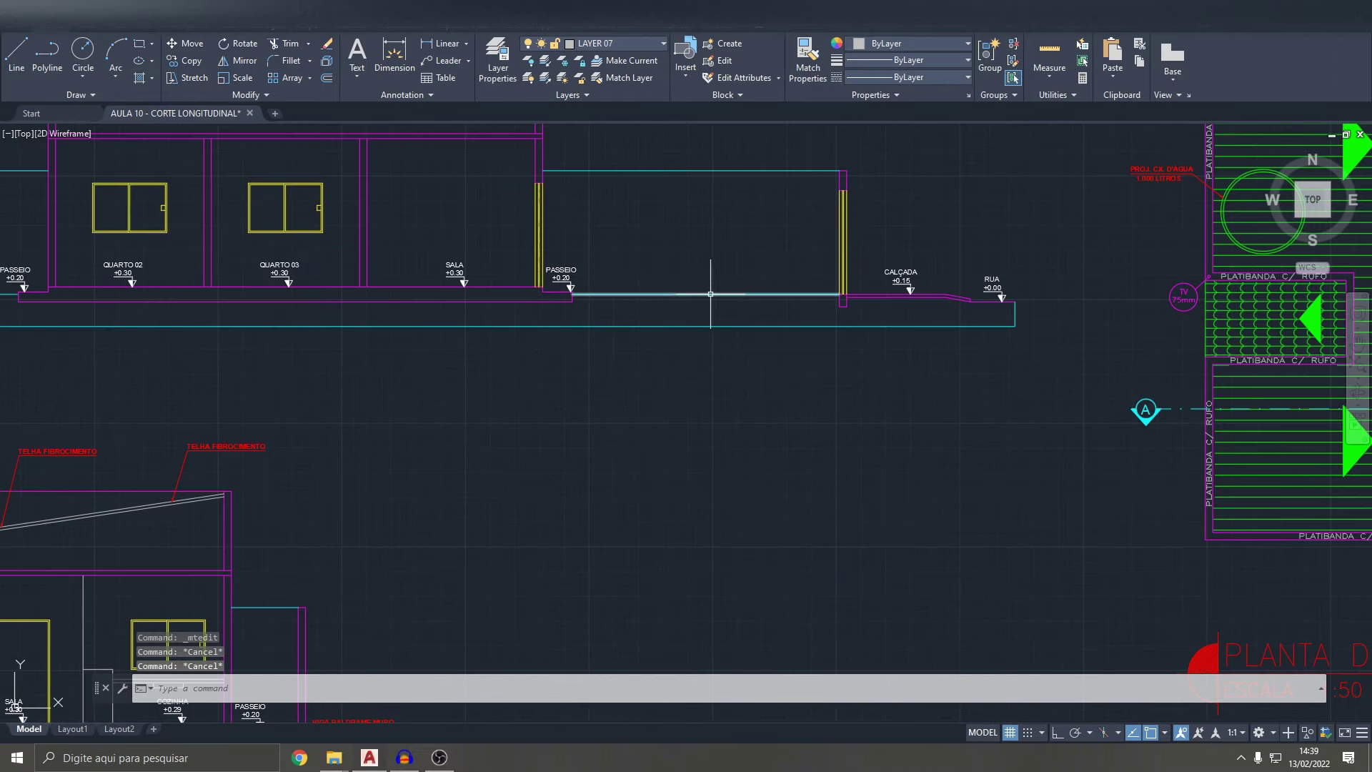
pyautogui.scroll(3, 890, 262)
pyautogui.scroll(-3, 890, 262)
pyautogui.scroll(2, 672, 290)
pyautogui.scroll(3, 686, 290)
pyautogui.scroll(-2, 686, 290)
pyautogui.moveTo(686, 290); pyautogui.dragTo(659, 298, button='middle')
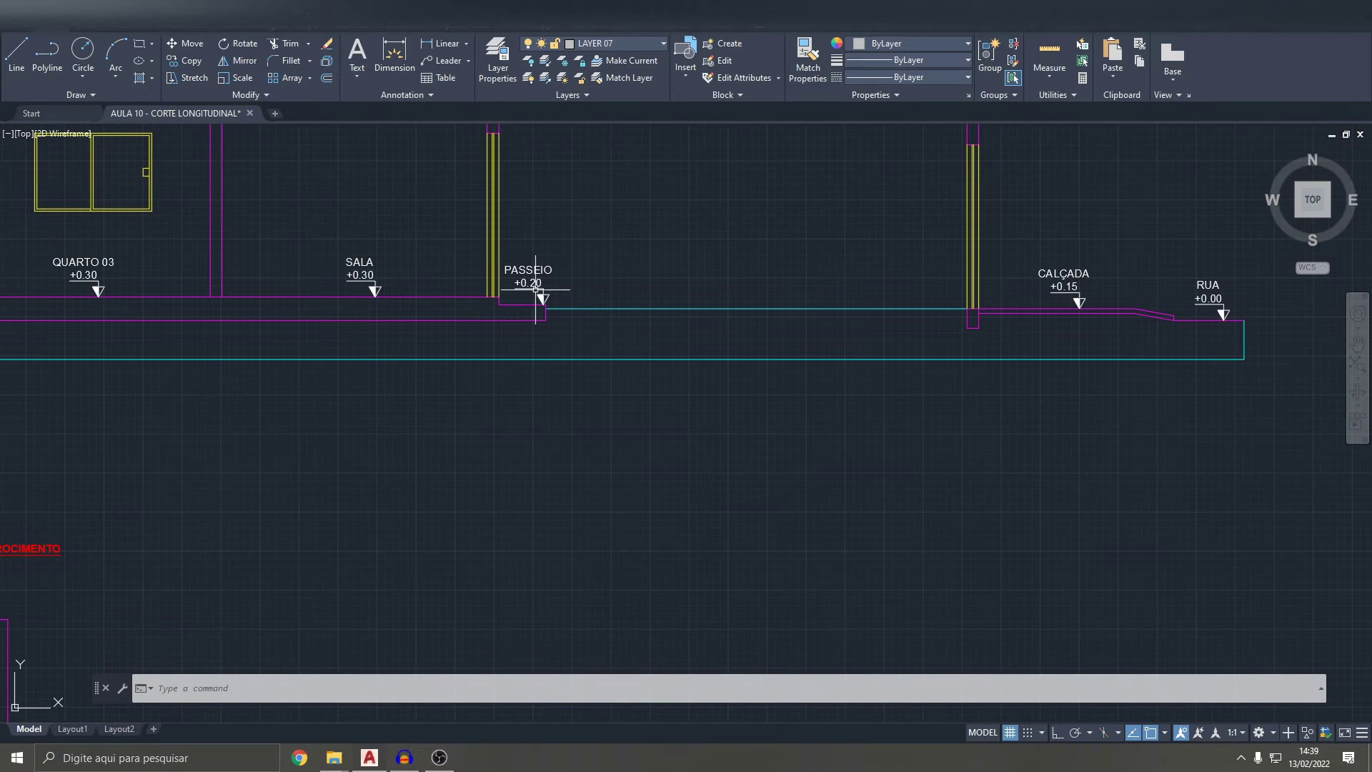
pyautogui.scroll(2, 535, 289)
pyautogui.scroll(-2, 535, 289)
pyautogui.scroll(-3, 535, 290)
pyautogui.moveTo(535, 290); pyautogui.dragTo(758, 300, button='middle')
pyautogui.scroll(3, 758, 299)
pyautogui.scroll(-3, 867, 285)
pyautogui.press('Escape')
pyautogui.press('Escape')
pyautogui.press('Escape')
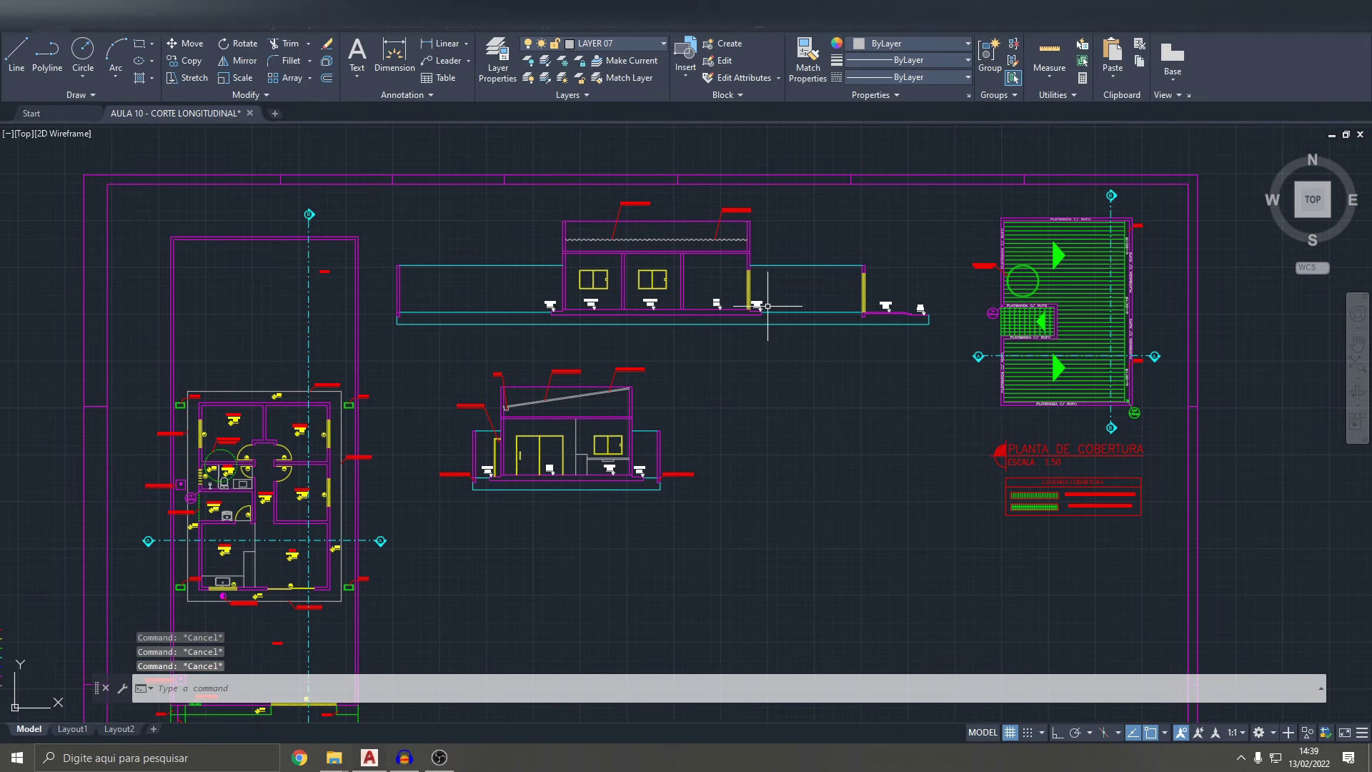
pyautogui.hotkey('ctrl', 's')
# - Paste a copy of the BALDRAME MURO label beside the wall
pyautogui.scroll(5, 527, 400)
pyautogui.scroll(2, 383, 383)
pyautogui.click(383, 383)
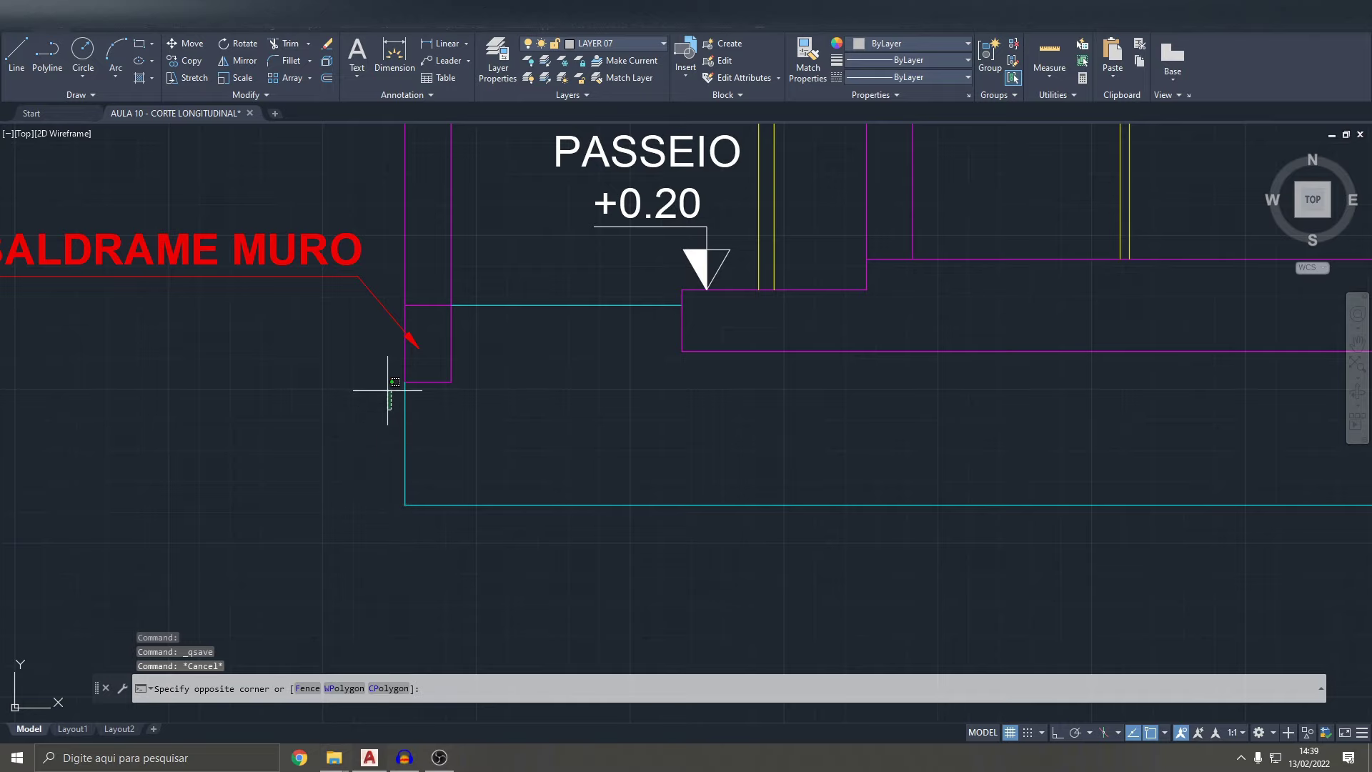
pyautogui.click(331, 229)
pyautogui.scroll(-4, 659, 347)
pyautogui.hotkey('ctrl', 'v')
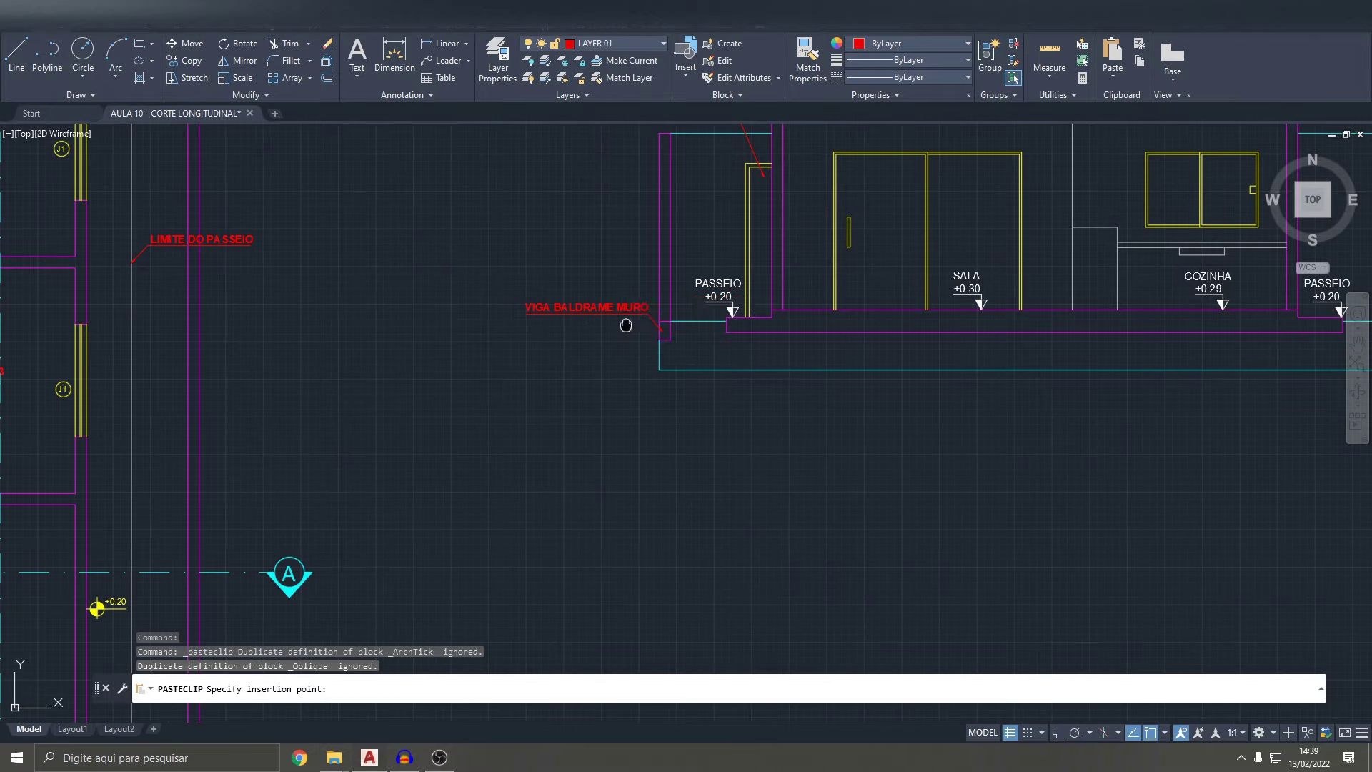
pyautogui.scroll(-2, 628, 322)
pyautogui.scroll(-3, 566, 321)
pyautogui.scroll(6, 517, 459)
pyautogui.scroll(2, 606, 481)
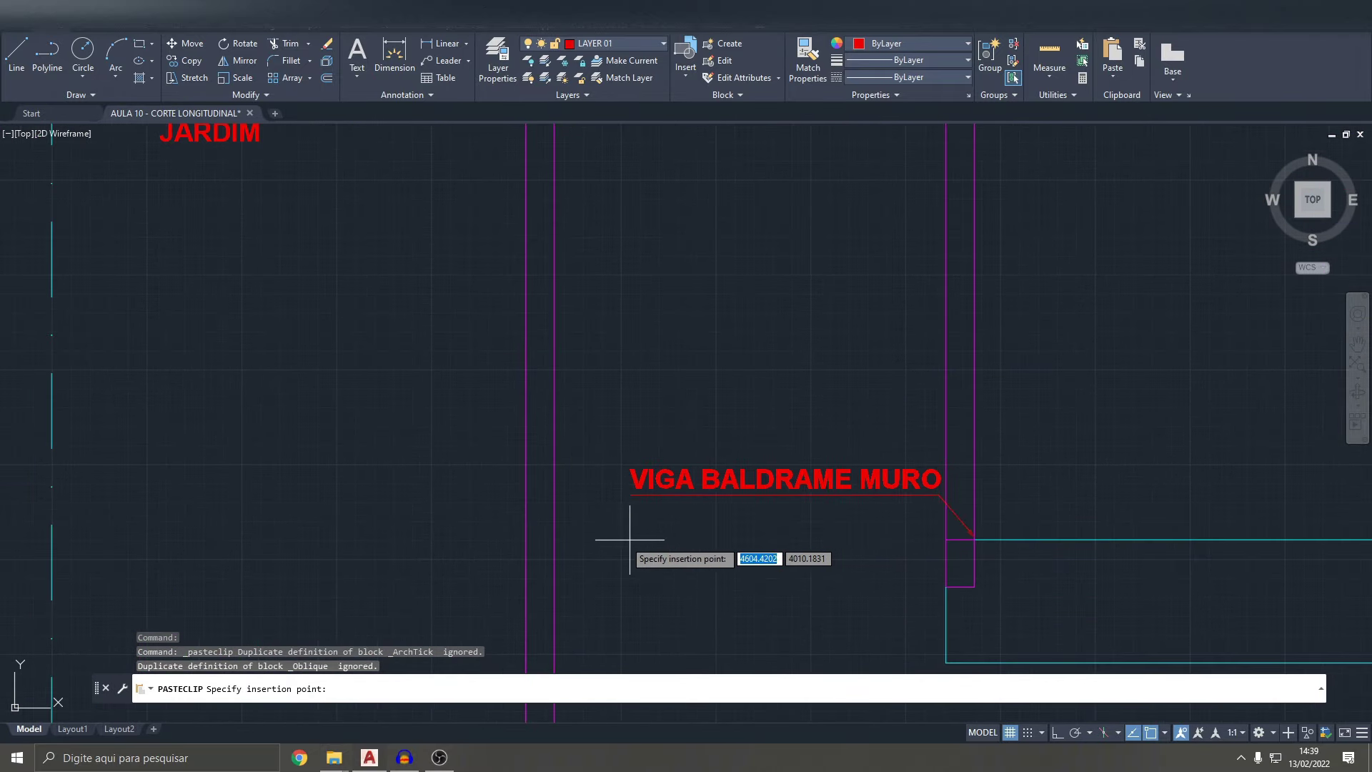
pyautogui.click(614, 562)
pyautogui.scroll(-2, 722, 392)
pyautogui.scroll(-3, 582, 398)
pyautogui.scroll(3, 790, 453)
pyautogui.scroll(2, 796, 418)
# - Copy the VIGA BALDRAME MURO leader and paste it next to the CALÇADA wall
pyautogui.click(796, 418)
pyautogui.click(752, 329)
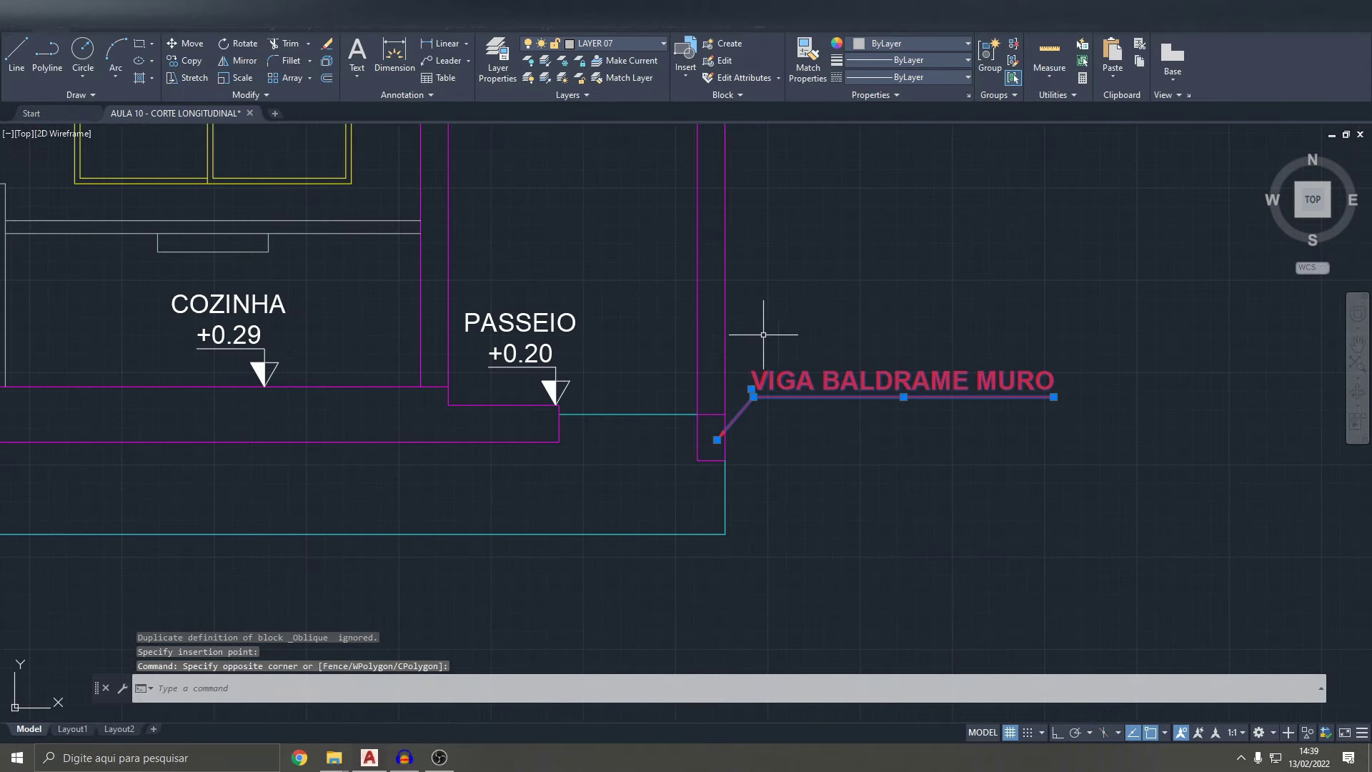
pyautogui.hotkey('ctrl', 'c')
pyautogui.scroll(-1, 776, 342)
pyautogui.hotkey('ctrl', 'v')
pyautogui.scroll(-3, 714, 335)
pyautogui.scroll(-1, 679, 336)
pyautogui.scroll(4, 625, 331)
pyautogui.scroll(4, 557, 315)
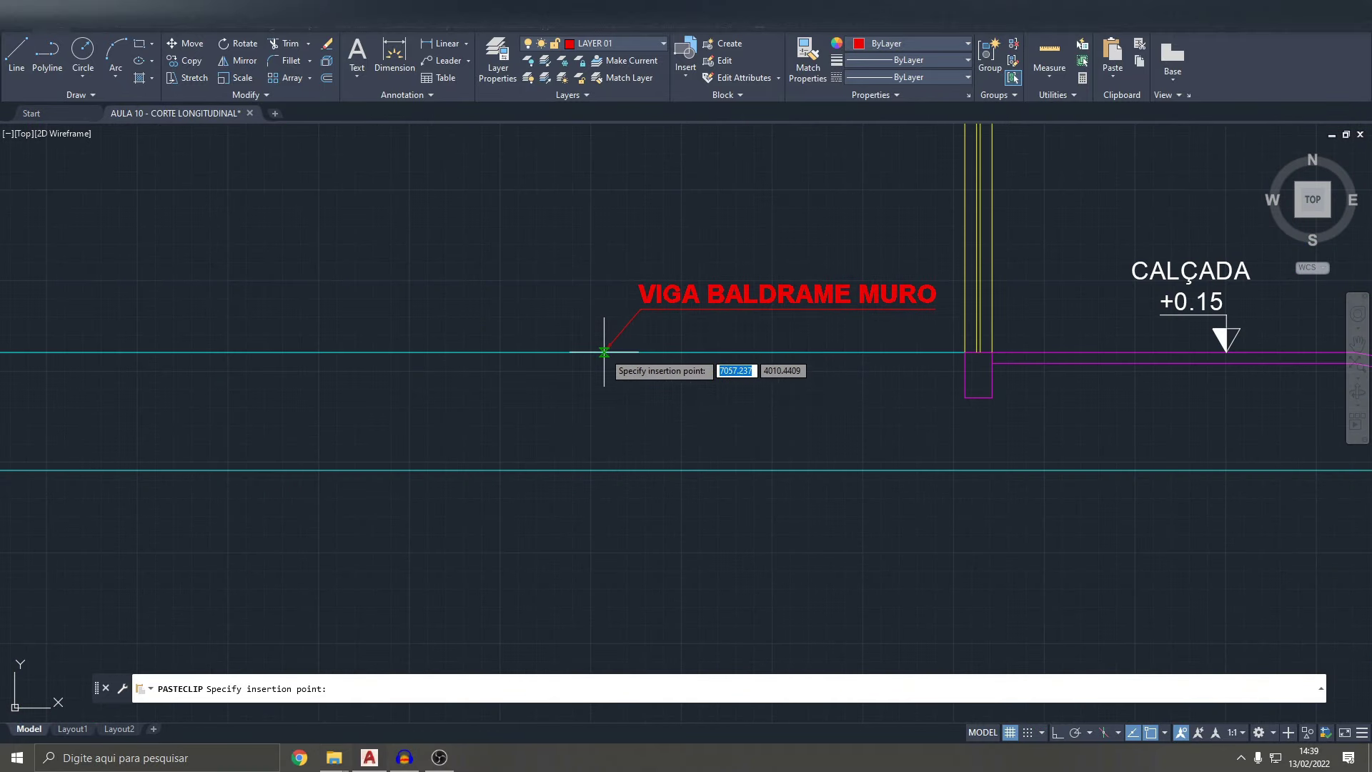
pyautogui.click(605, 351)
# - Stretch the pasted leader's arrow so it points at the wall footing
pyautogui.click(656, 323)
pyautogui.click(609, 337)
pyautogui.click(972, 374)
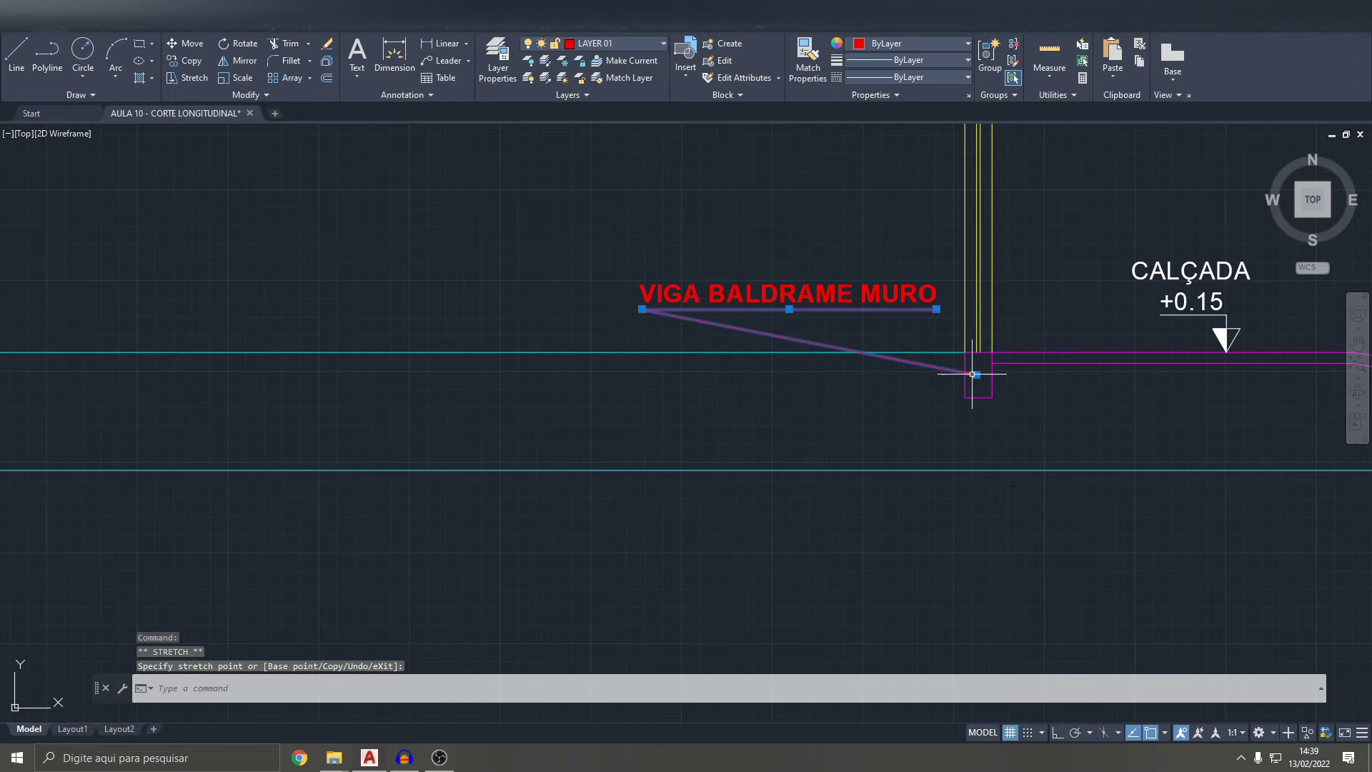
pyautogui.scroll(7, 977, 318)
pyautogui.scroll(-8, 809, 307)
pyautogui.press('Escape')
pyautogui.press('Escape')
pyautogui.press('Escape')
pyautogui.scroll(-4, 1139, 321)
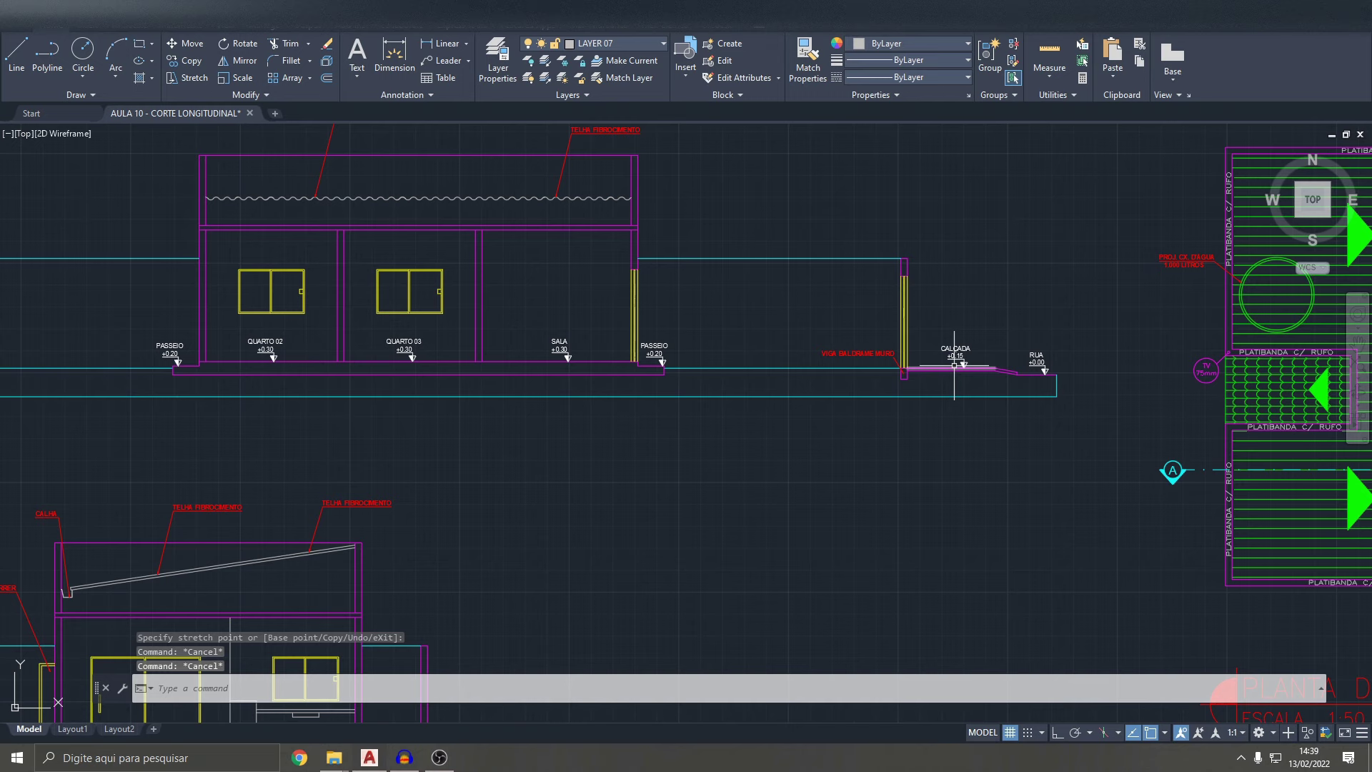
# - Save the drawing
pyautogui.hotkey('ctrl', 's')
pyautogui.scroll(-3, 765, 374)
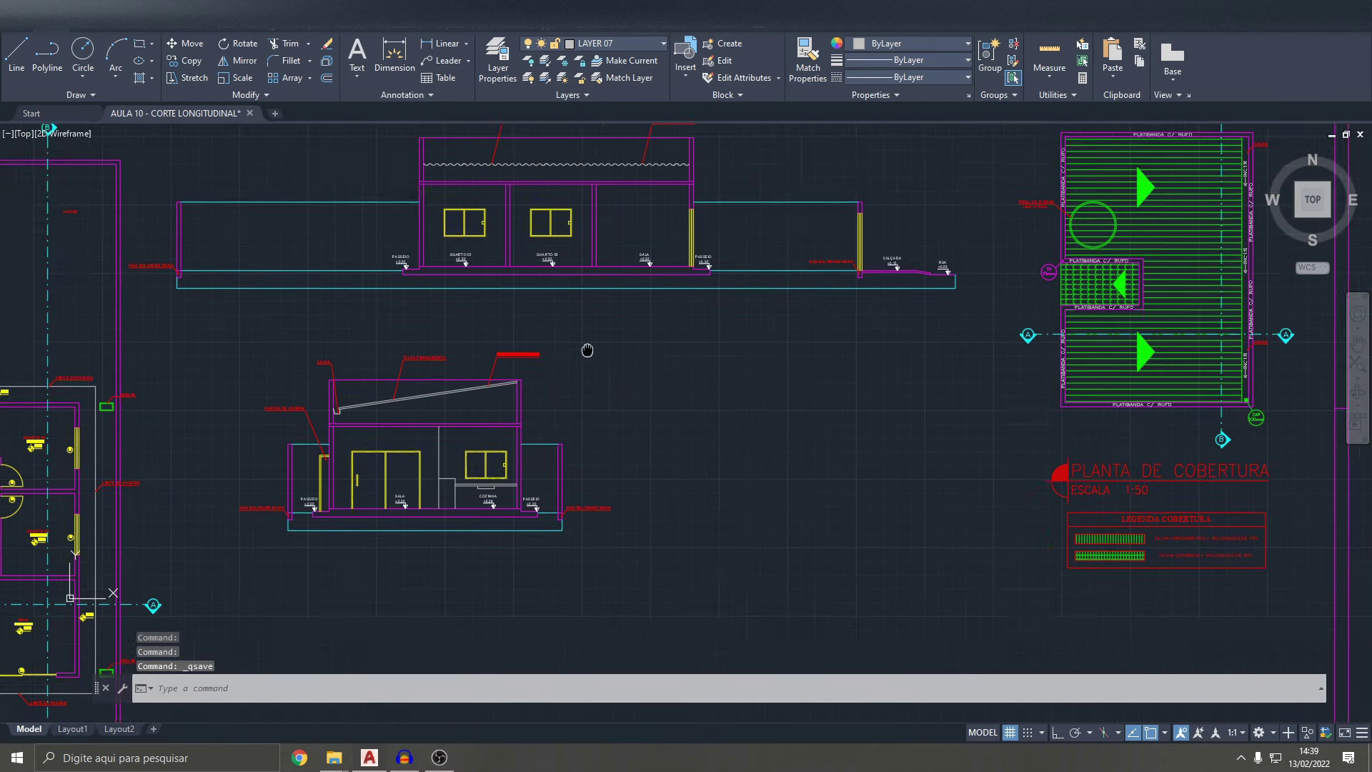
pyautogui.scroll(8, 487, 315)
pyautogui.click(578, 355)
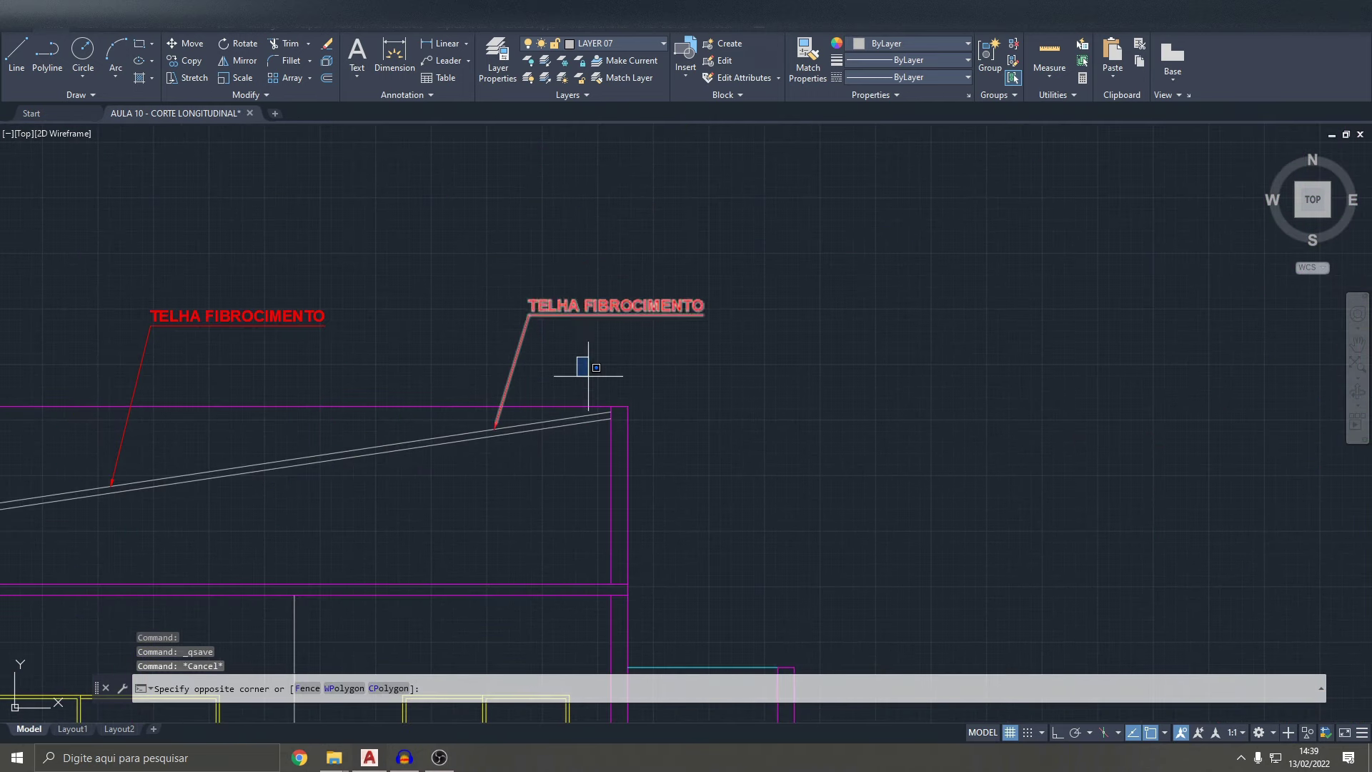
# - Copy the TELHA FIBROCIMENTO leader label and paste it by the sloped curb
pyautogui.scroll(-6, 664, 401)
pyautogui.press('Escape')
pyautogui.scroll(6, 1043, 294)
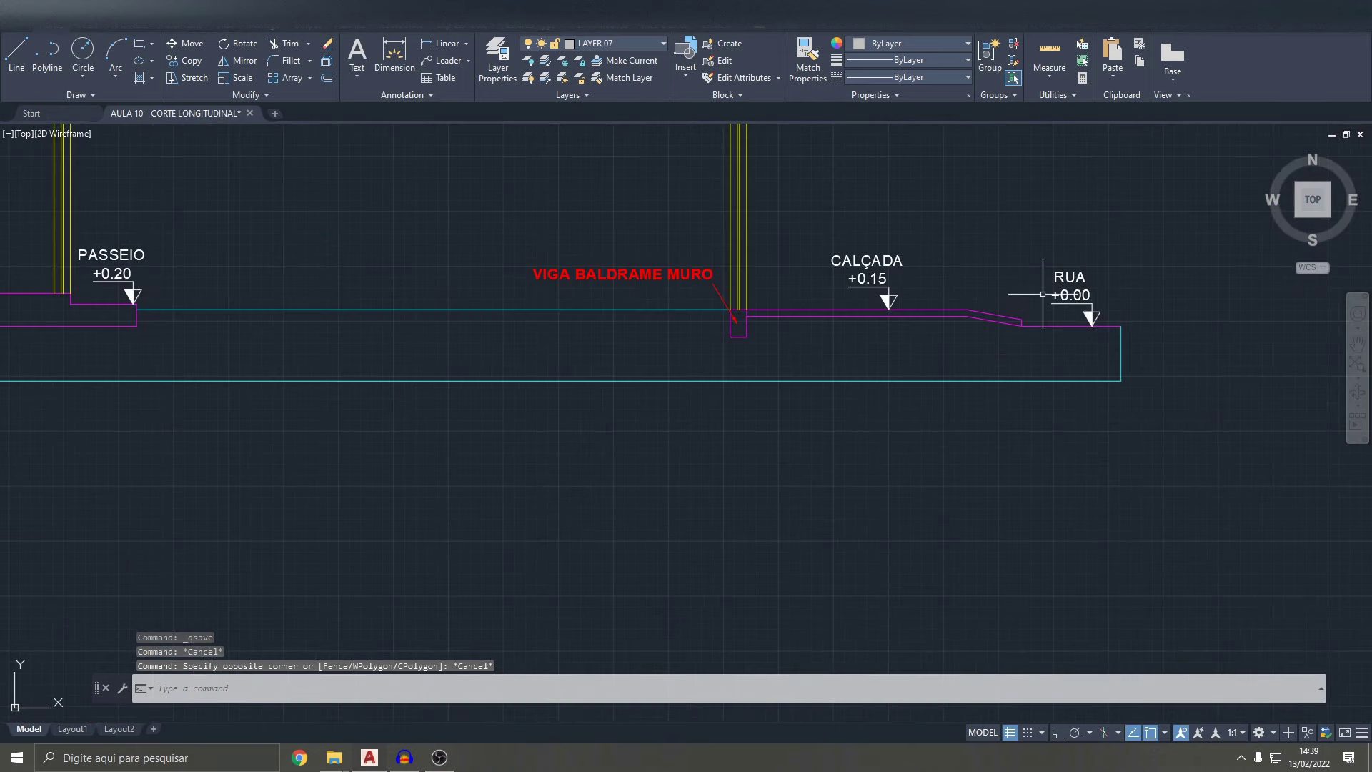
pyautogui.scroll(-5, 1036, 300)
pyautogui.scroll(6, 802, 352)
pyautogui.press('Escape')
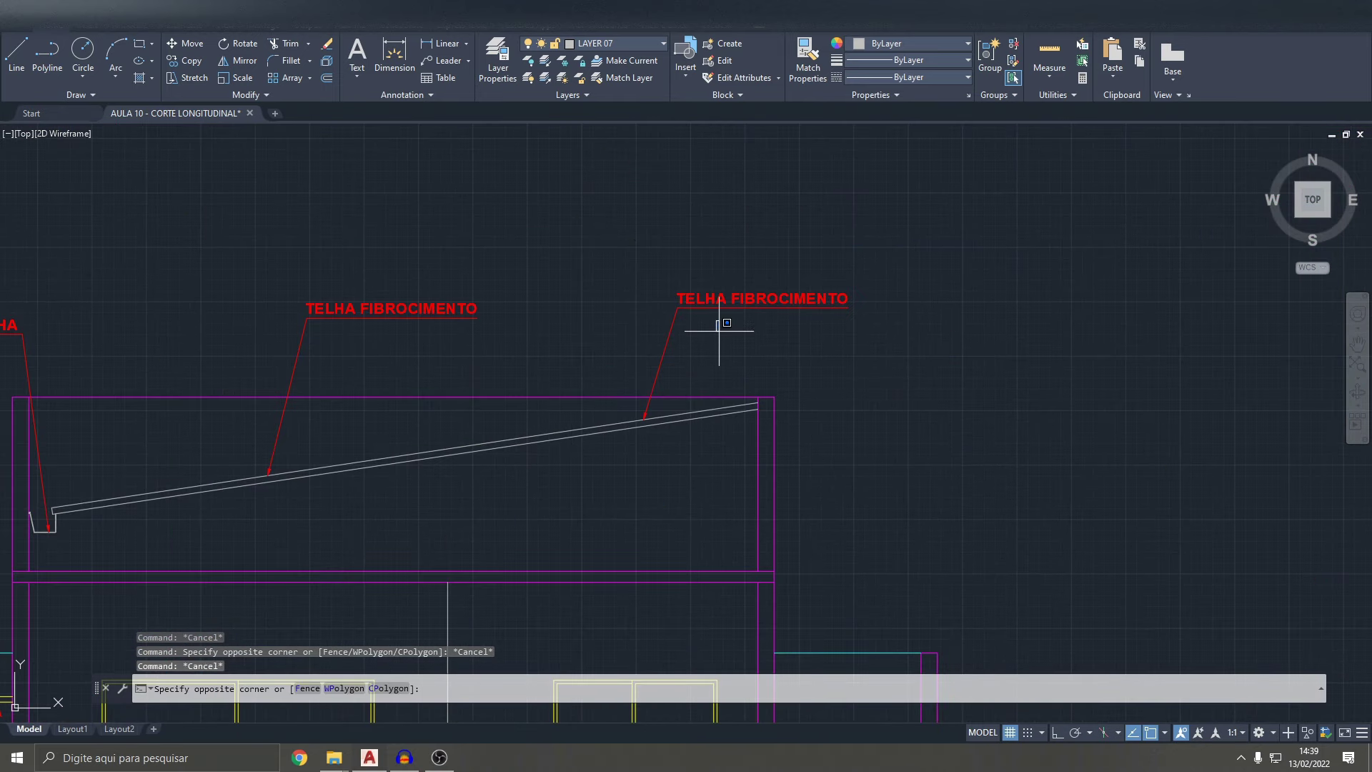
pyautogui.click(726, 307)
pyautogui.click(660, 276)
pyautogui.hotkey('ctrl', 'c')
pyautogui.hotkey('ctrl', 'v')
pyautogui.scroll(-5, 652, 276)
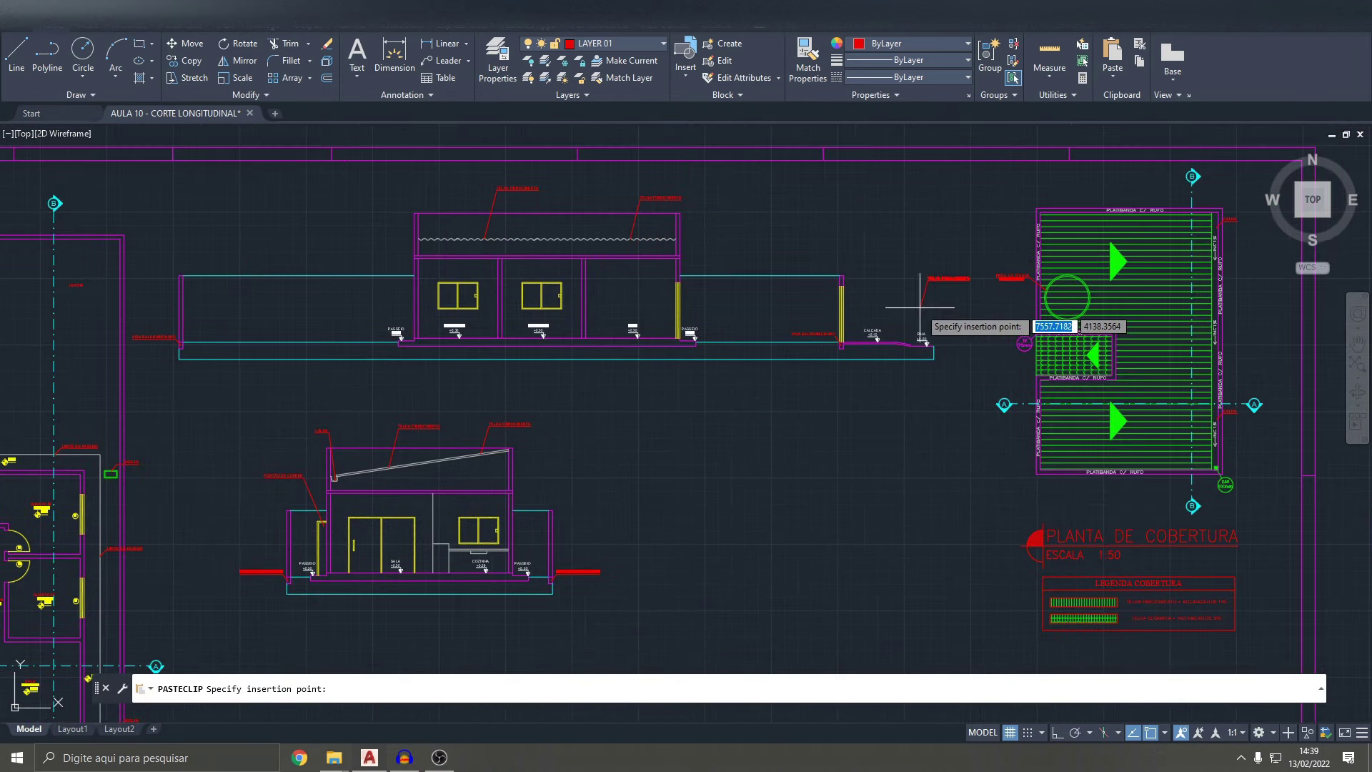
pyautogui.scroll(5, 1058, 321)
pyautogui.click(802, 532)
pyautogui.press('Escape')
# - Change the pasted label's text to MEIO FIO REBAIXADO
pyautogui.doubleClick(920, 344)
pyautogui.write('MEI')
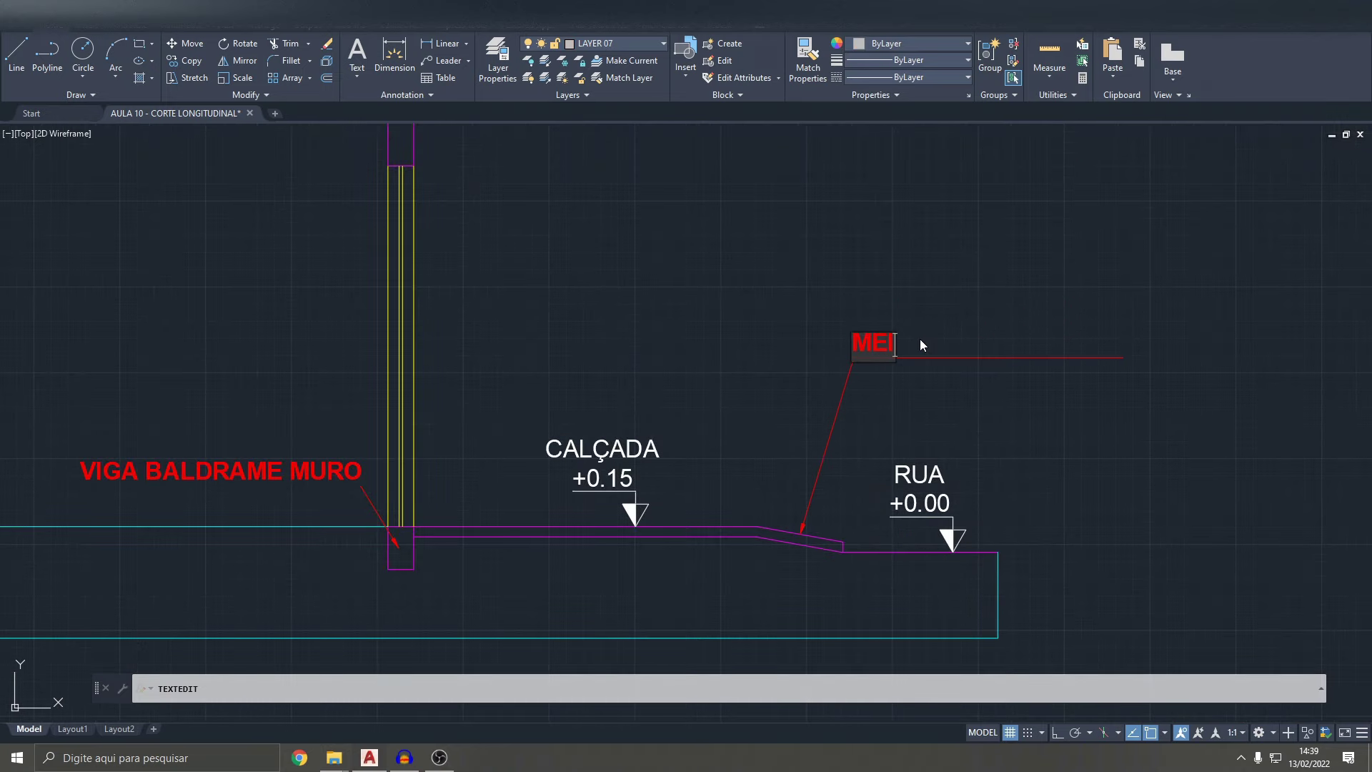
pyautogui.write('O FIO RE')
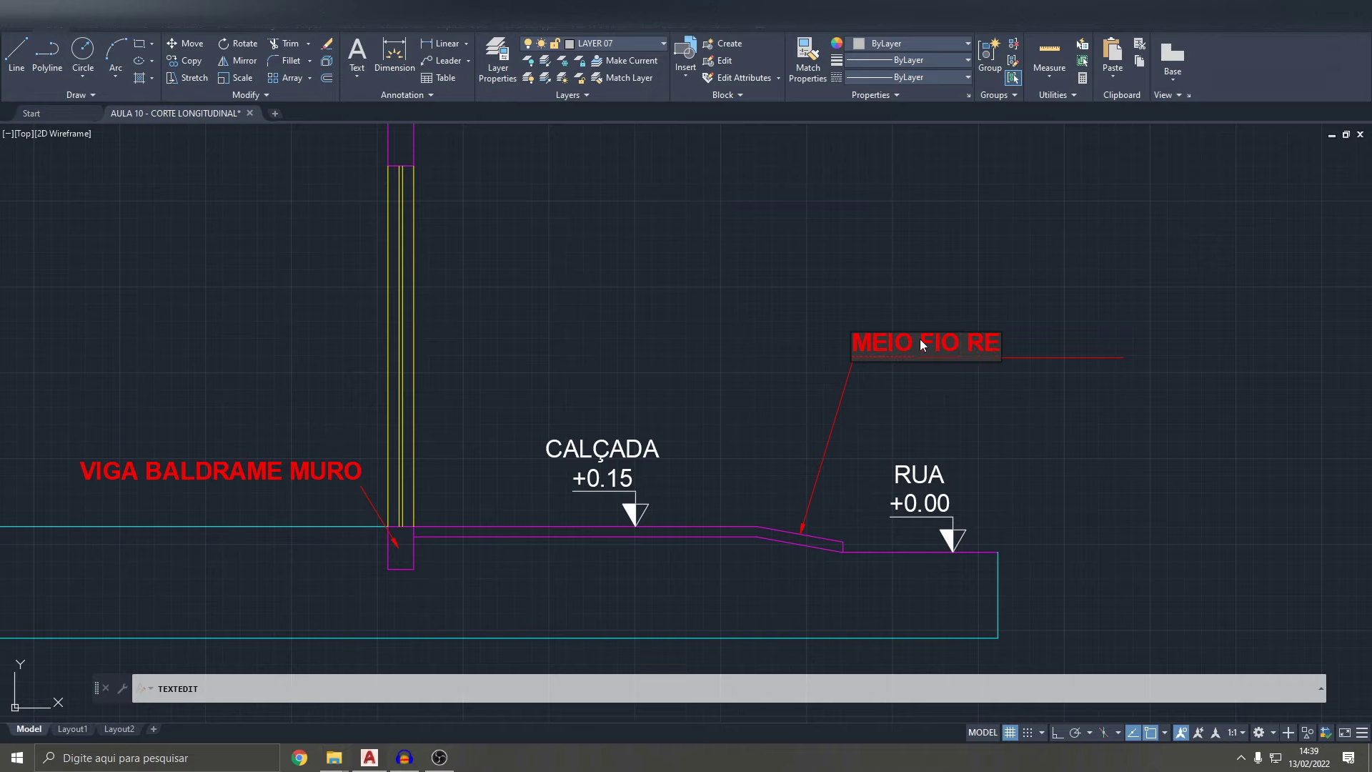
pyautogui.write('BAIXADO')
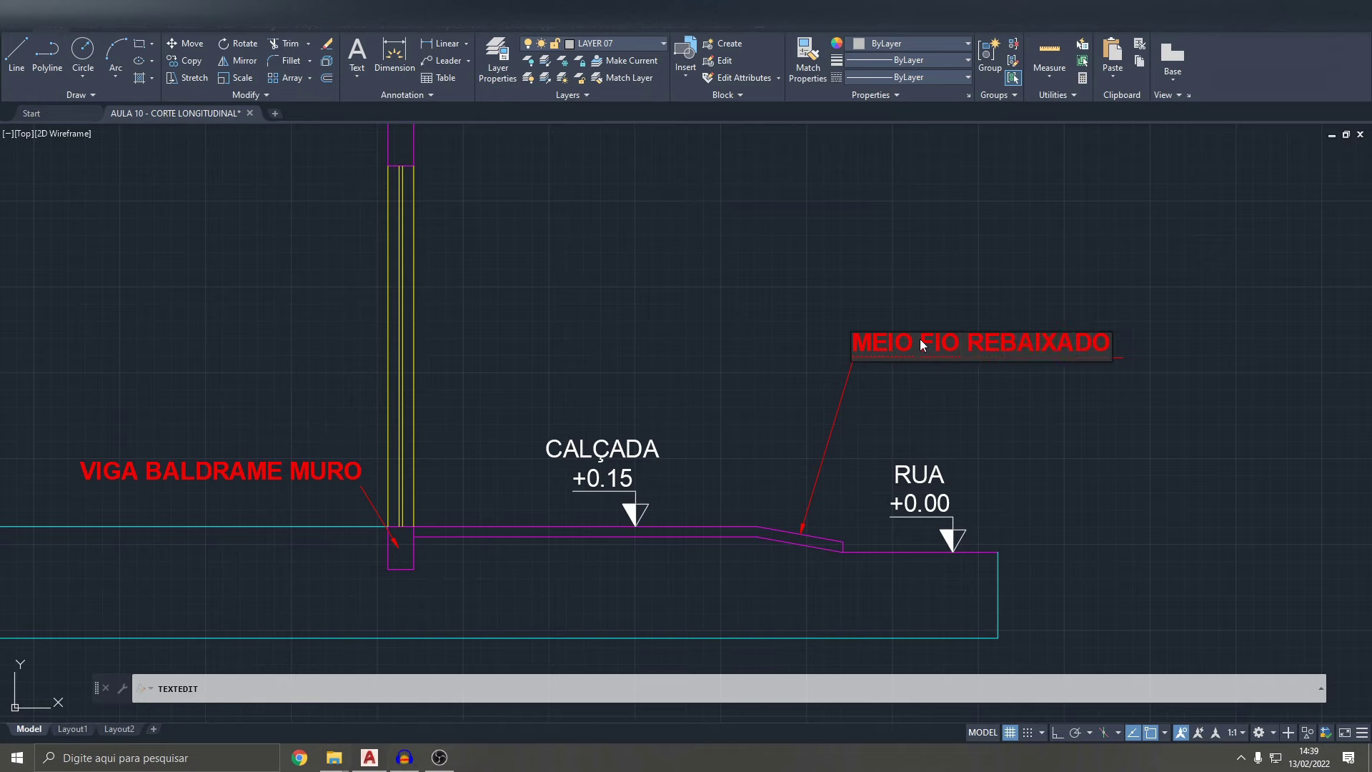
pyautogui.press('Escape')
pyautogui.press('Escape')
pyautogui.scroll(4, 1132, 359)
pyautogui.click(1132, 359)
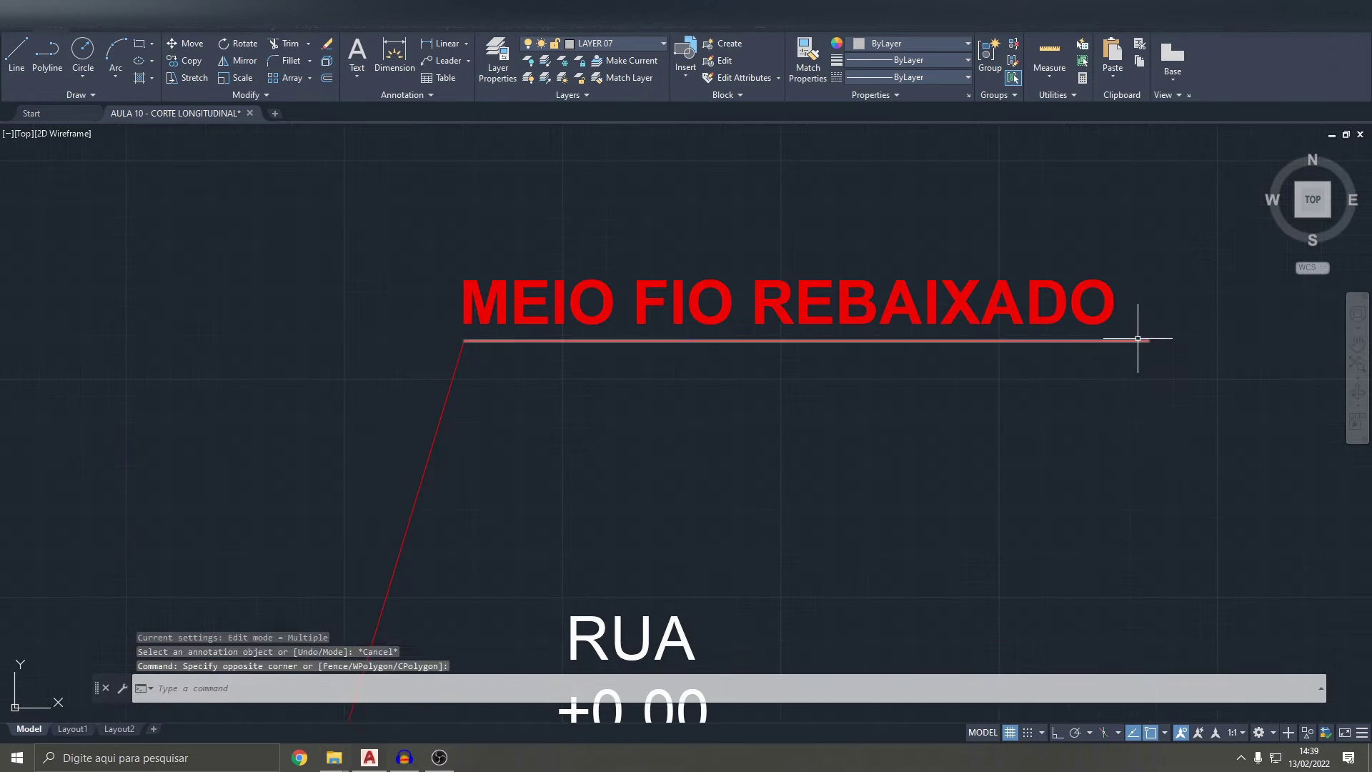
pyautogui.click(1142, 338)
pyautogui.press('Escape')
pyautogui.press('Escape')
pyautogui.scroll(-3, 1057, 350)
pyautogui.click(922, 365)
pyautogui.press('Escape')
# - Move the MEIO FIO REBAIXADO text lower, nearer the curb
pyautogui.click(937, 399)
pyautogui.click(926, 329)
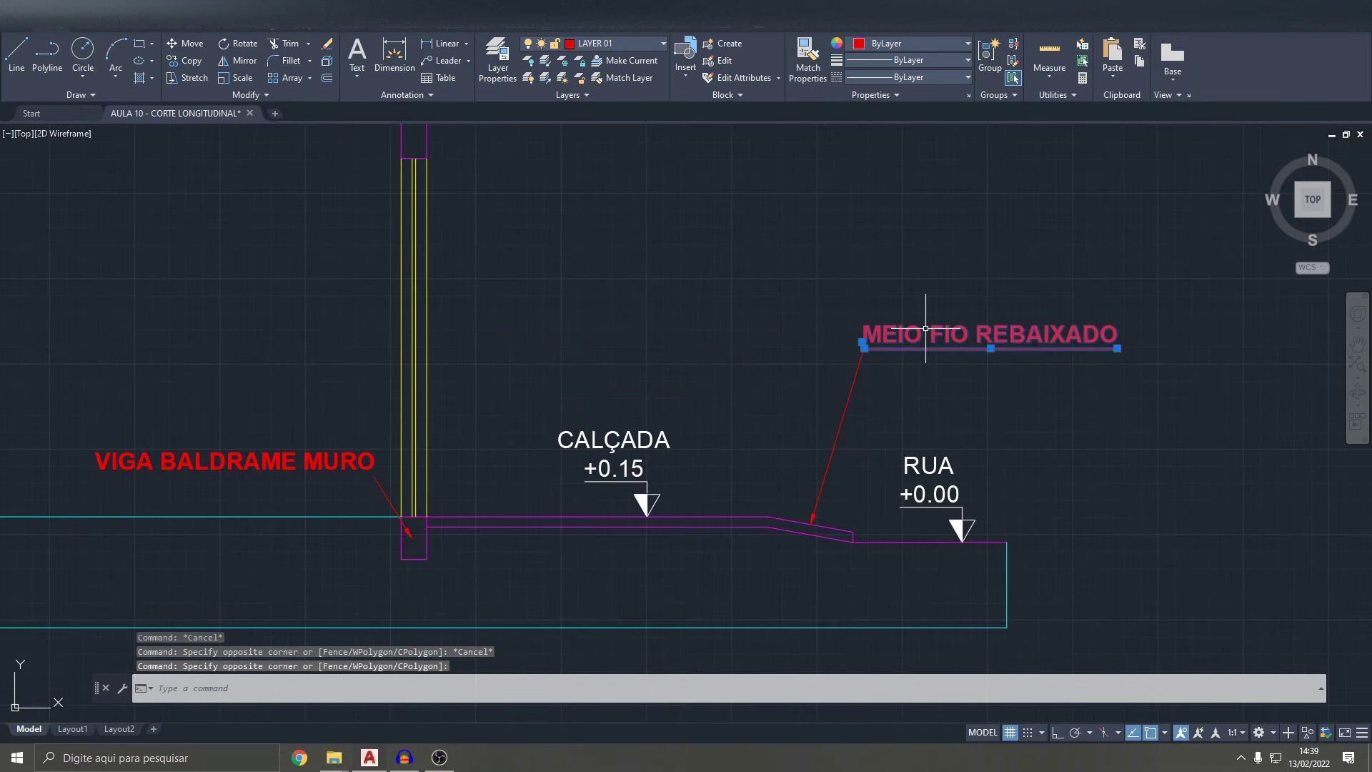
pyautogui.write('M')
pyautogui.press('Return')
pyautogui.click(862, 348)
pyautogui.click(851, 409)
pyautogui.press('Escape')
# - Reattach the leader's upper end beneath the moved MEIO FIO REBAIXADO text
pyautogui.click(879, 329)
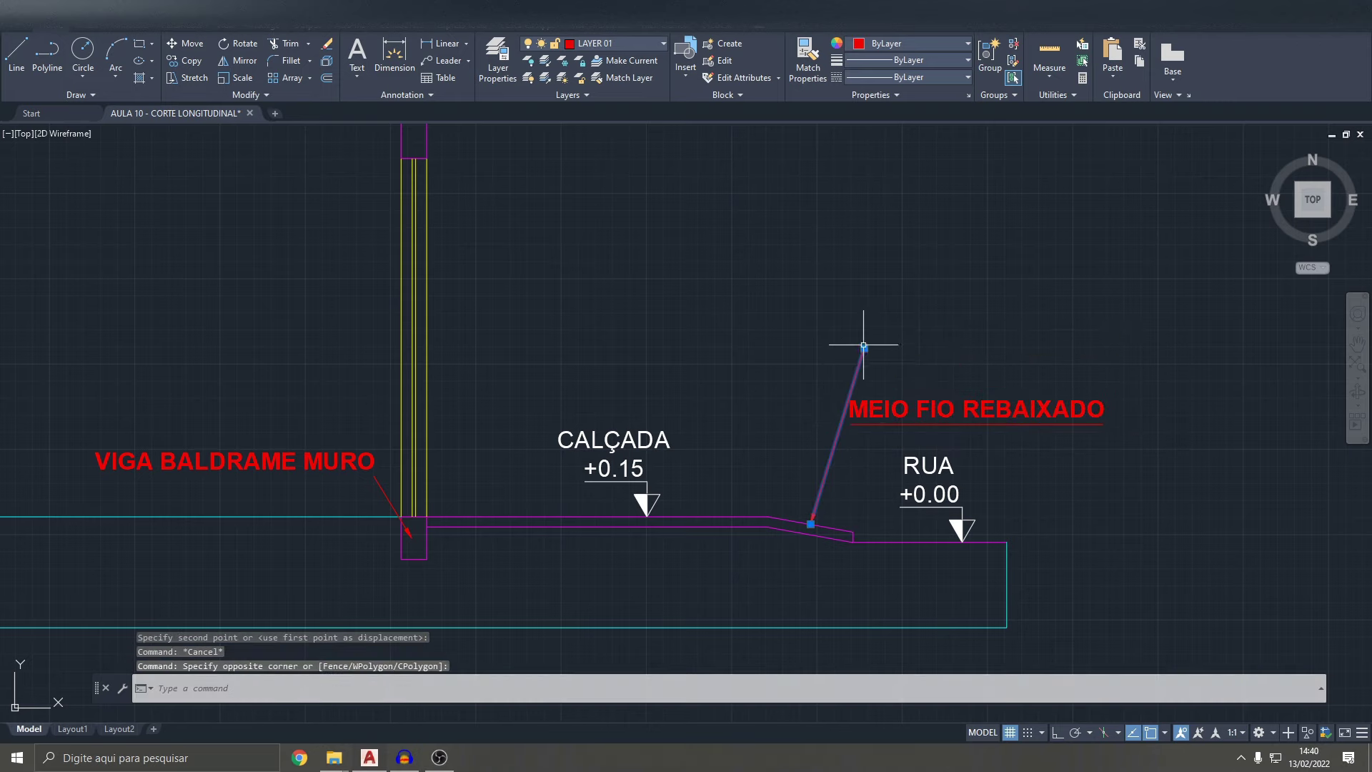
pyautogui.click(864, 347)
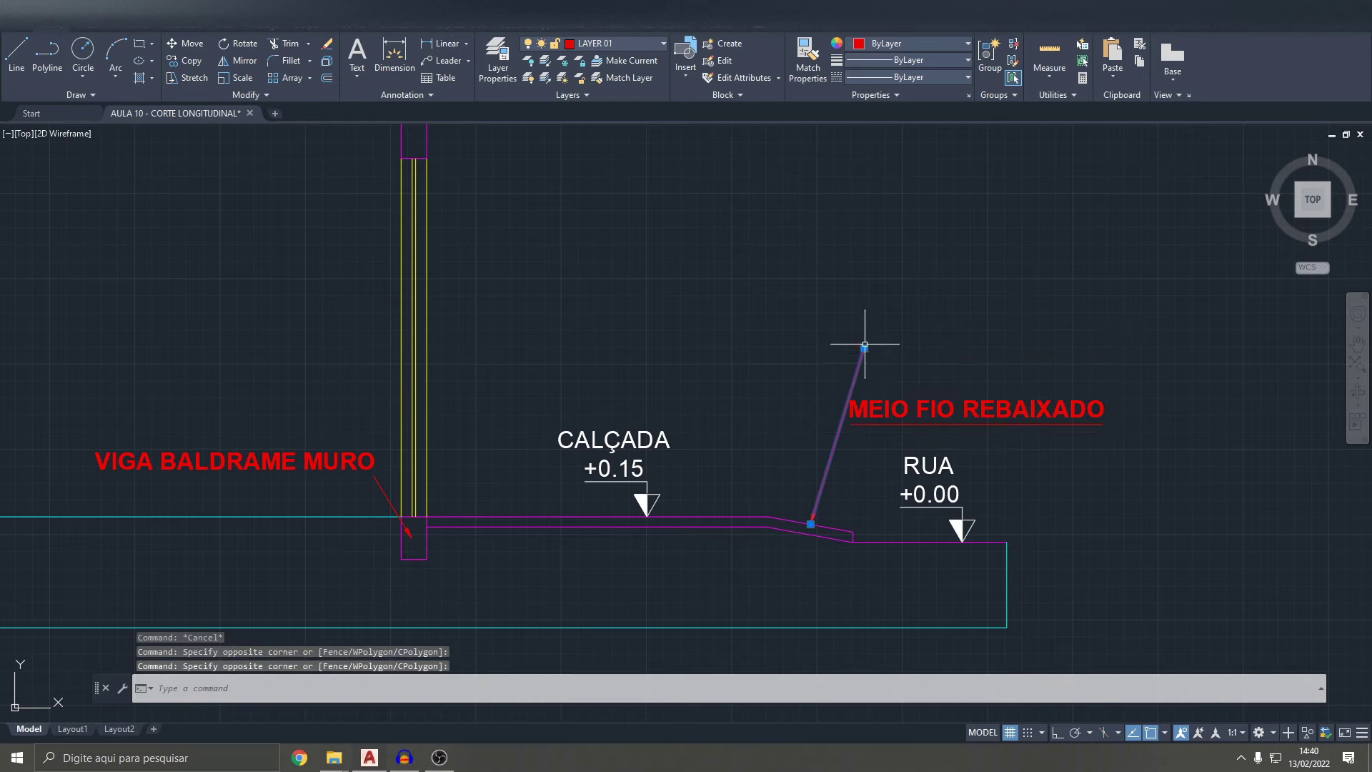
pyautogui.click(864, 348)
pyautogui.click(844, 440)
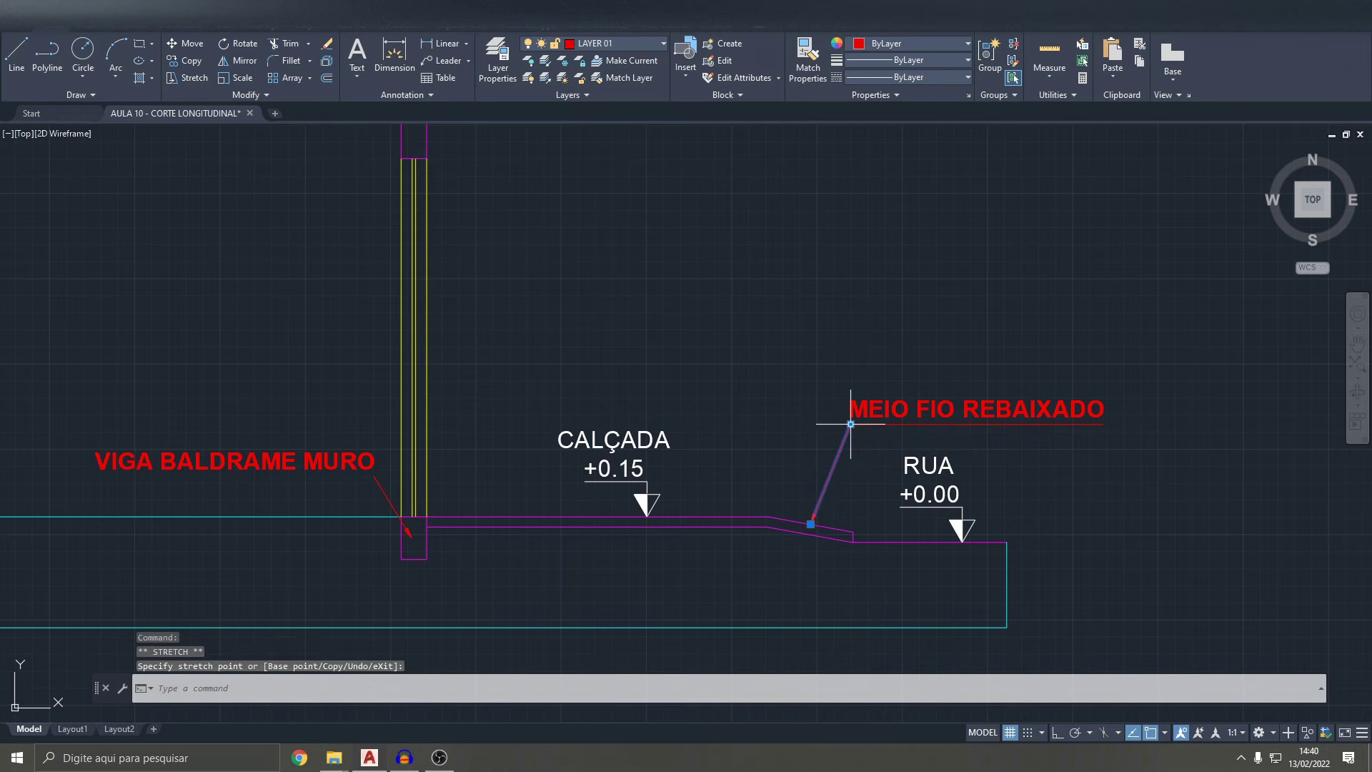
pyautogui.press('Escape')
pyautogui.scroll(-2, 926, 451)
pyautogui.scroll(3, 944, 486)
pyautogui.press('Escape')
pyautogui.press('Escape')
pyautogui.click(978, 497)
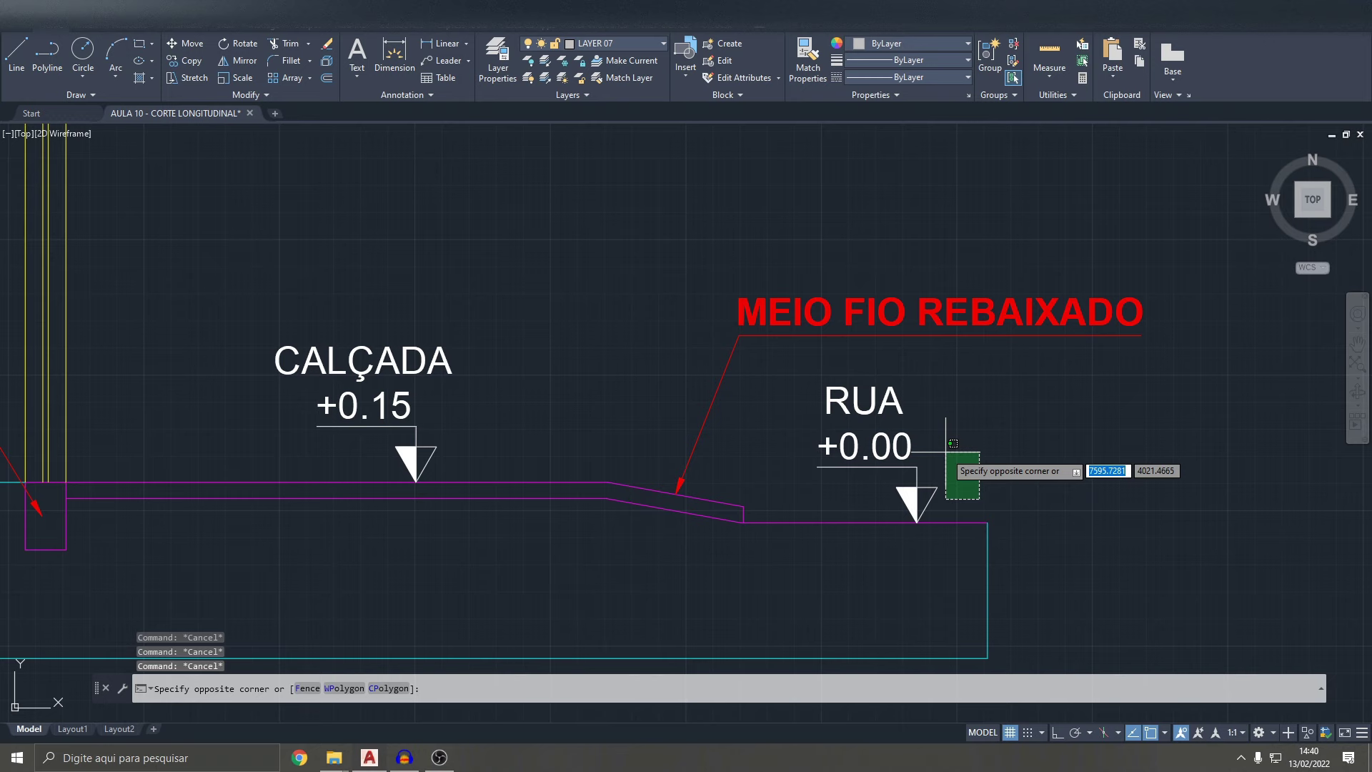
# - Save the drawing
pyautogui.press('Escape')
pyautogui.scroll(-3, 953, 443)
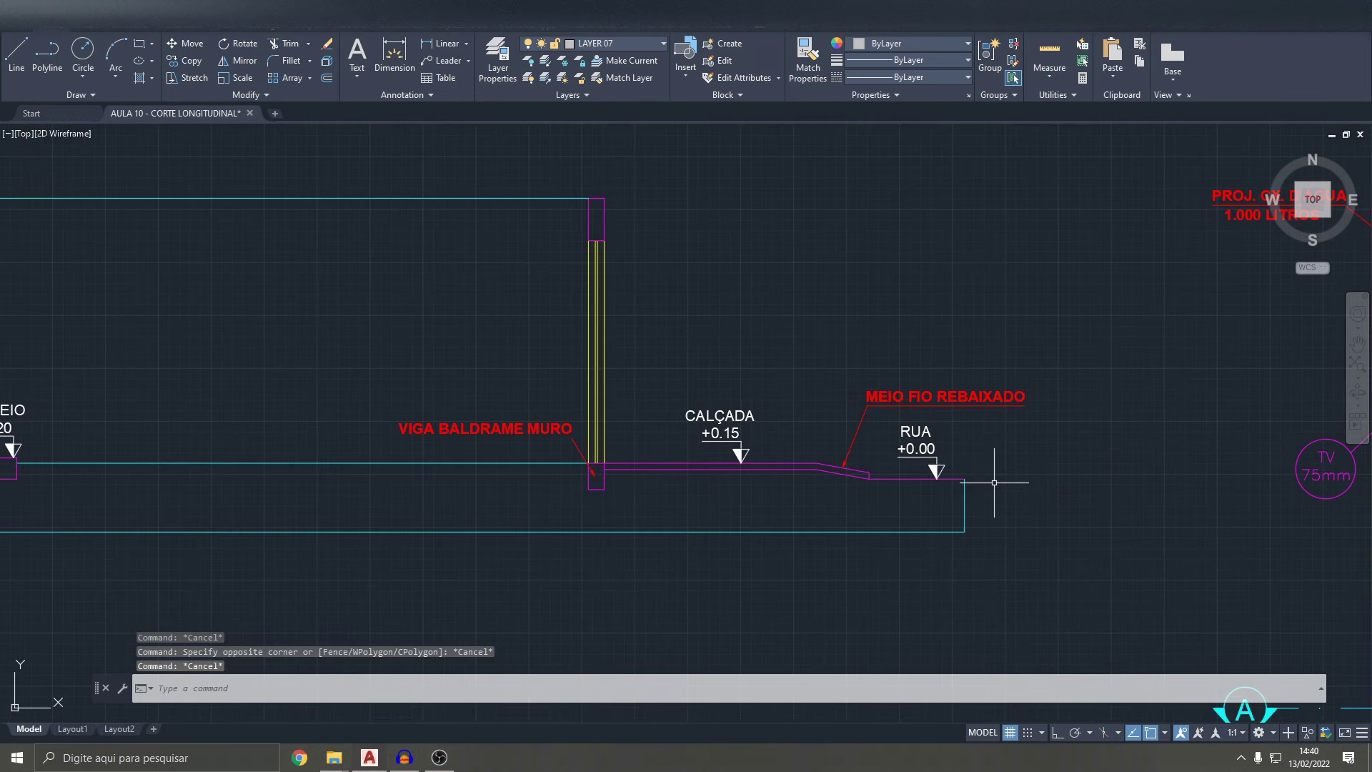
pyautogui.scroll(-1, 953, 443)
pyautogui.hotkey('ctrl', 's')
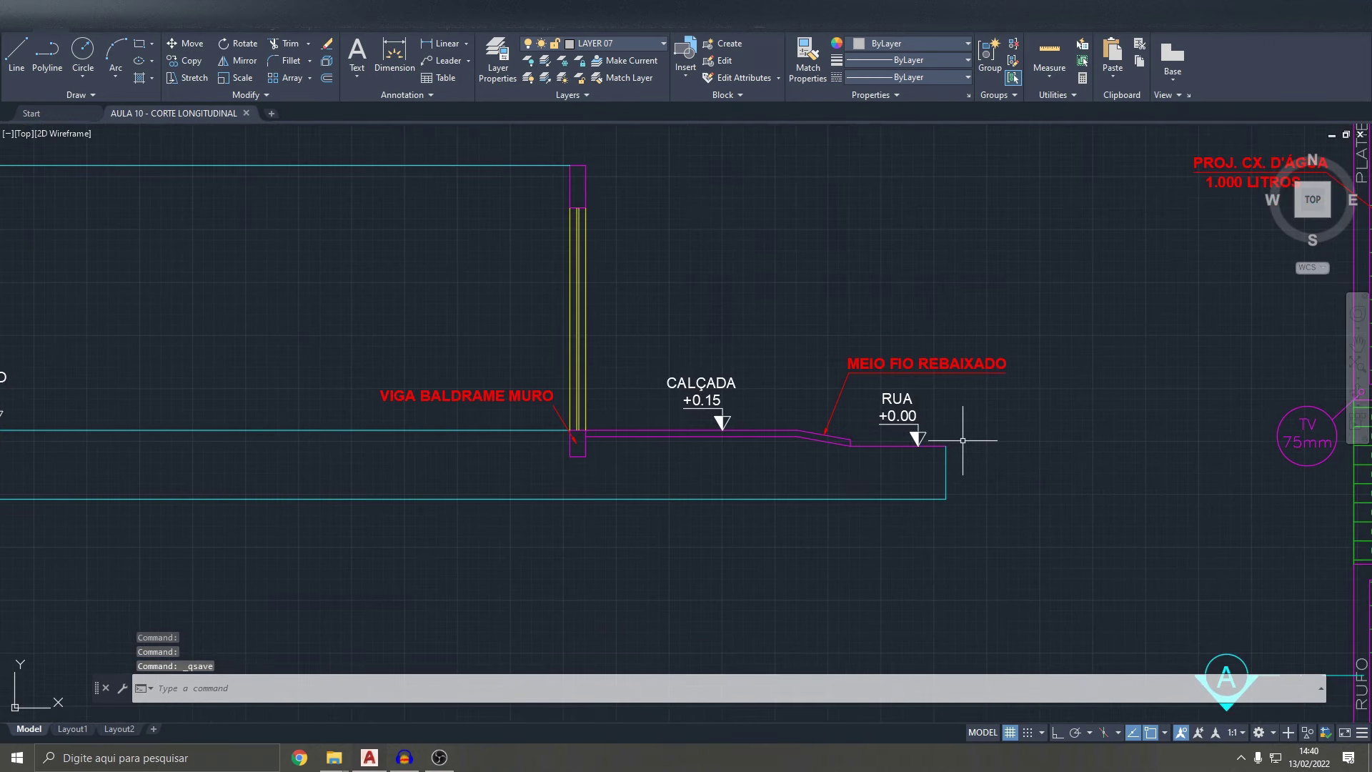
# - Preview the plotted sheet, zooming and panning to the street detail, then close it
pyautogui.hotkey('ctrl', 'p')
pyautogui.click(471, 555)
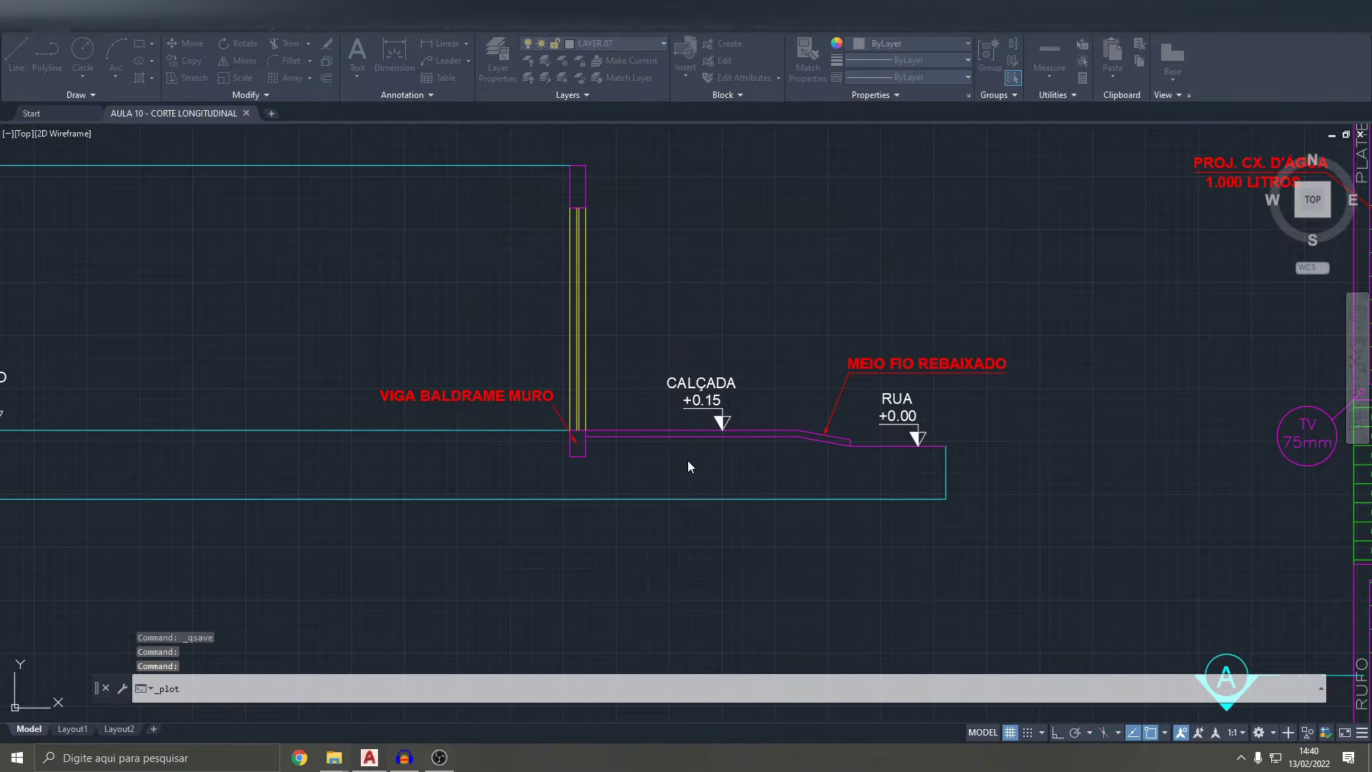
pyautogui.scroll(3, 646, 459)
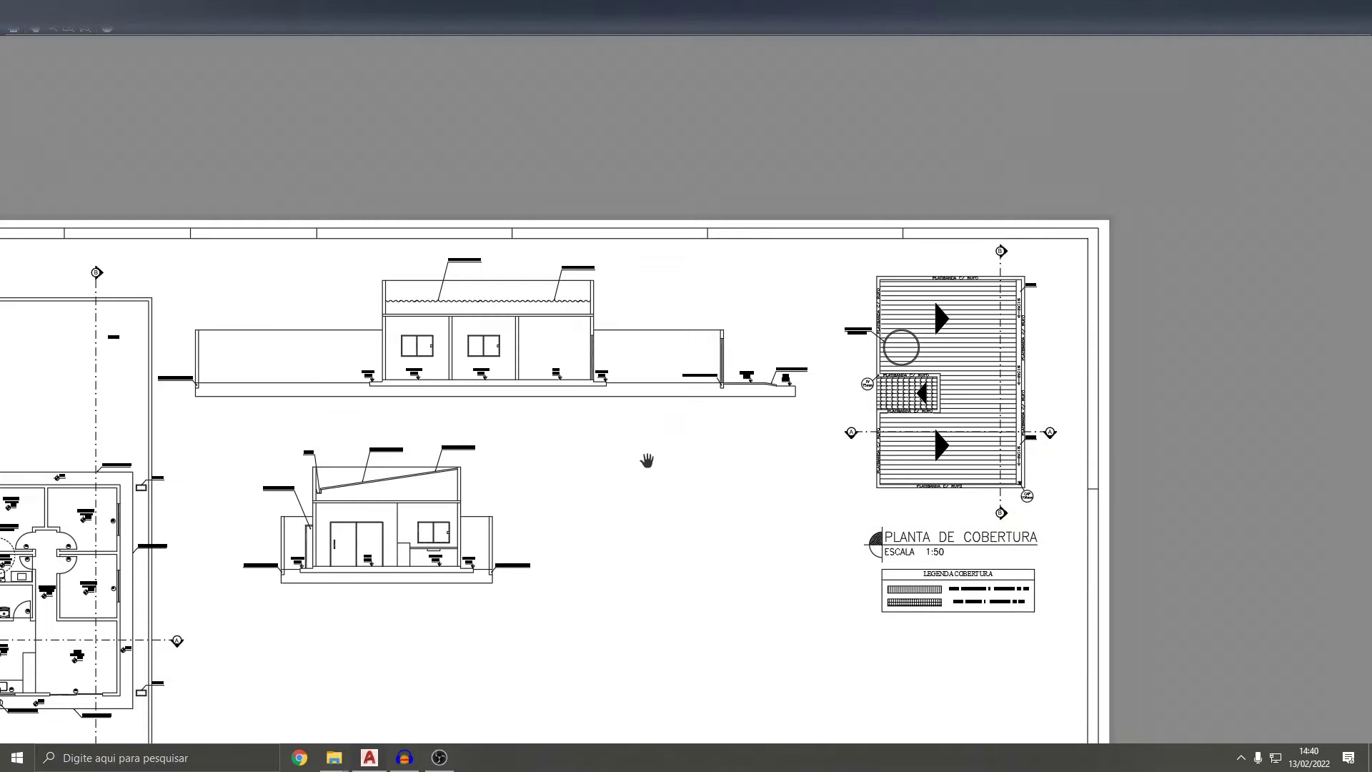
pyautogui.scroll(3, 618, 496)
pyautogui.scroll(2, 618, 495)
pyautogui.scroll(-5, 668, 496)
pyautogui.scroll(7, 661, 328)
pyautogui.scroll(-7, 654, 365)
pyautogui.moveTo(499, 360); pyautogui.dragTo(815, 372)
pyautogui.scroll(2, 1046, 348)
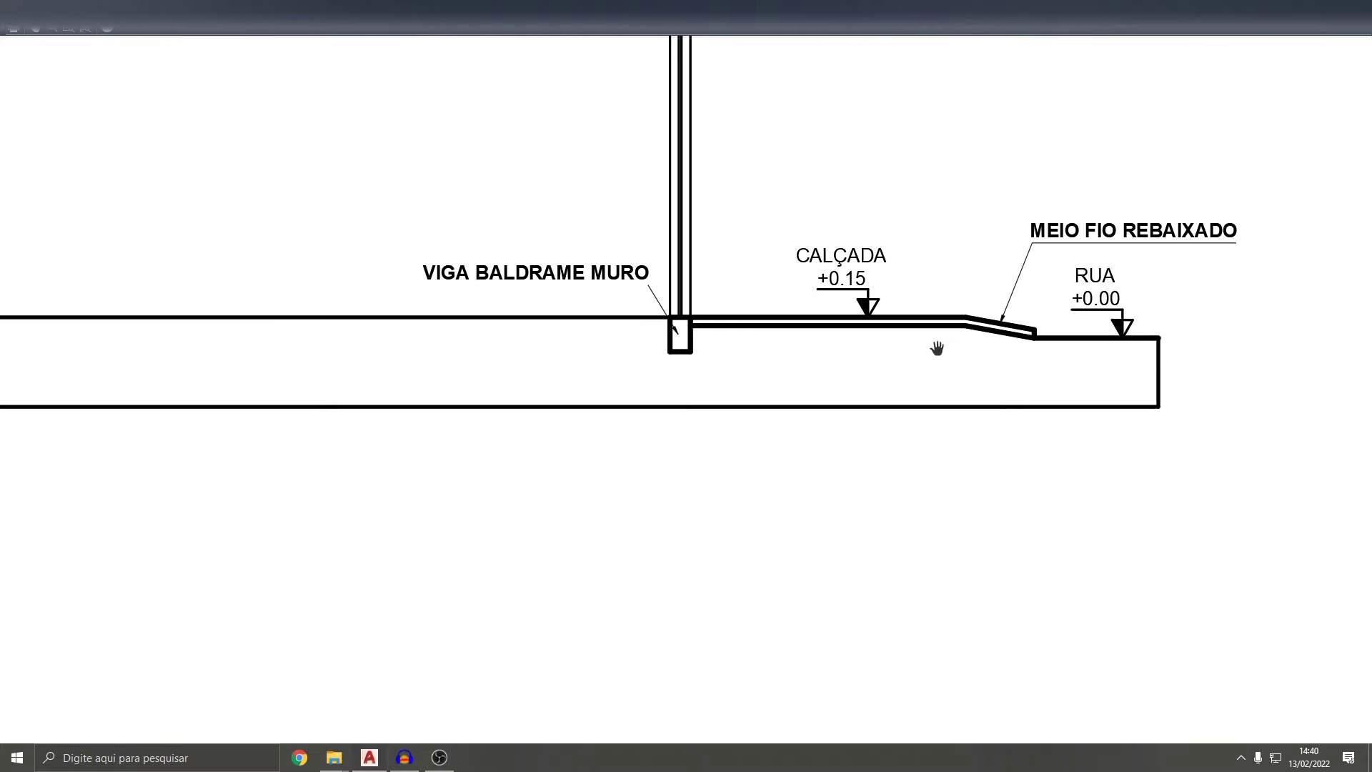
pyautogui.press('Escape')
pyautogui.press('Escape')
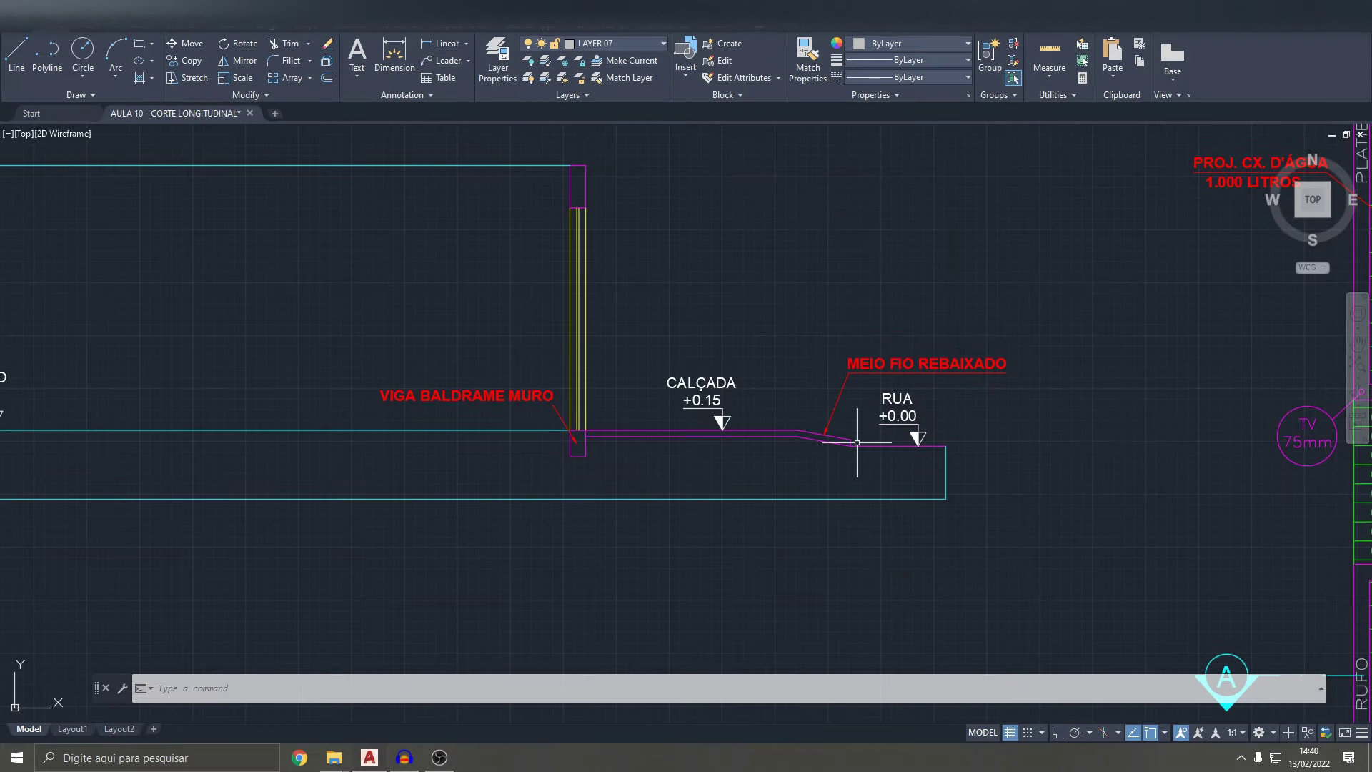
# - Match the sloped curb line's properties to the cyan ground line with MATCHPROP
pyautogui.write('MA')
pyautogui.press('Return')
pyautogui.scroll(5, 1007, 493)
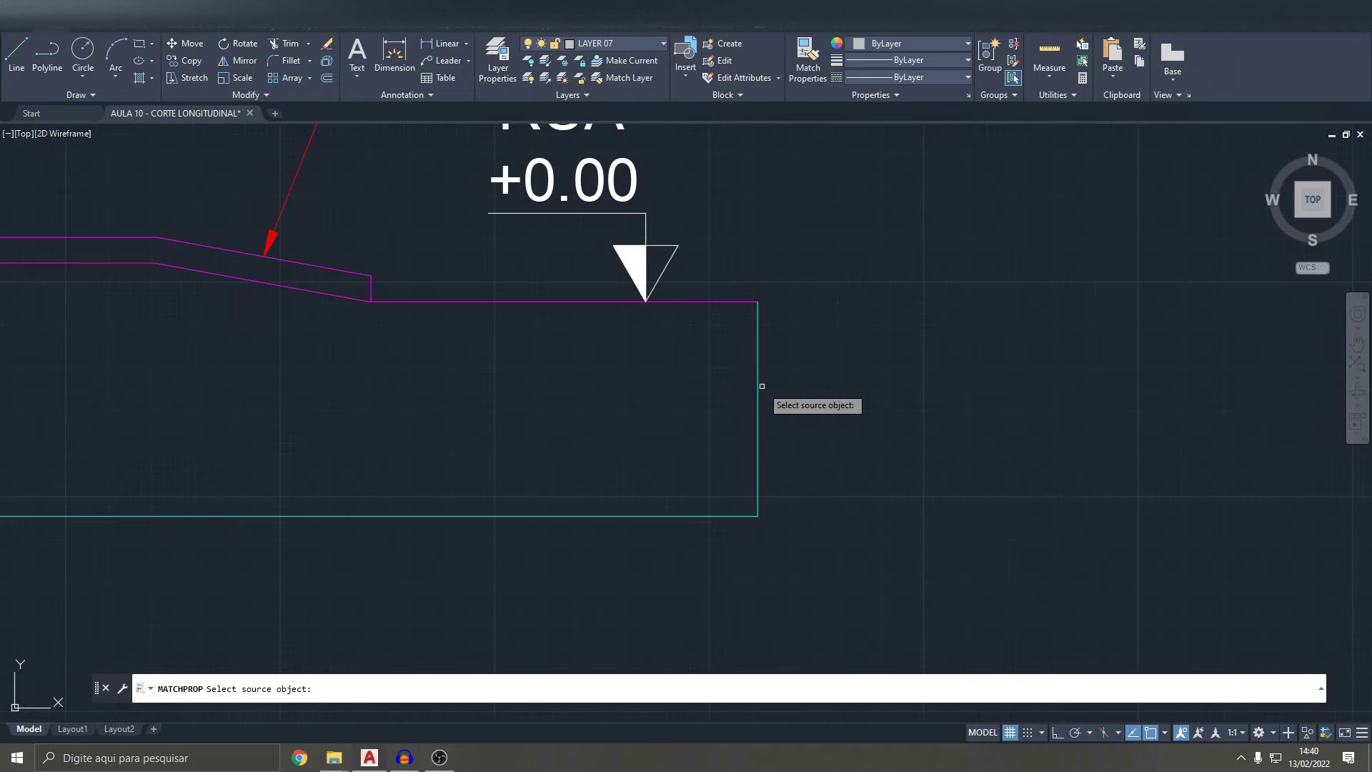
pyautogui.click(756, 392)
pyautogui.click(371, 280)
pyautogui.scroll(-2, 362, 257)
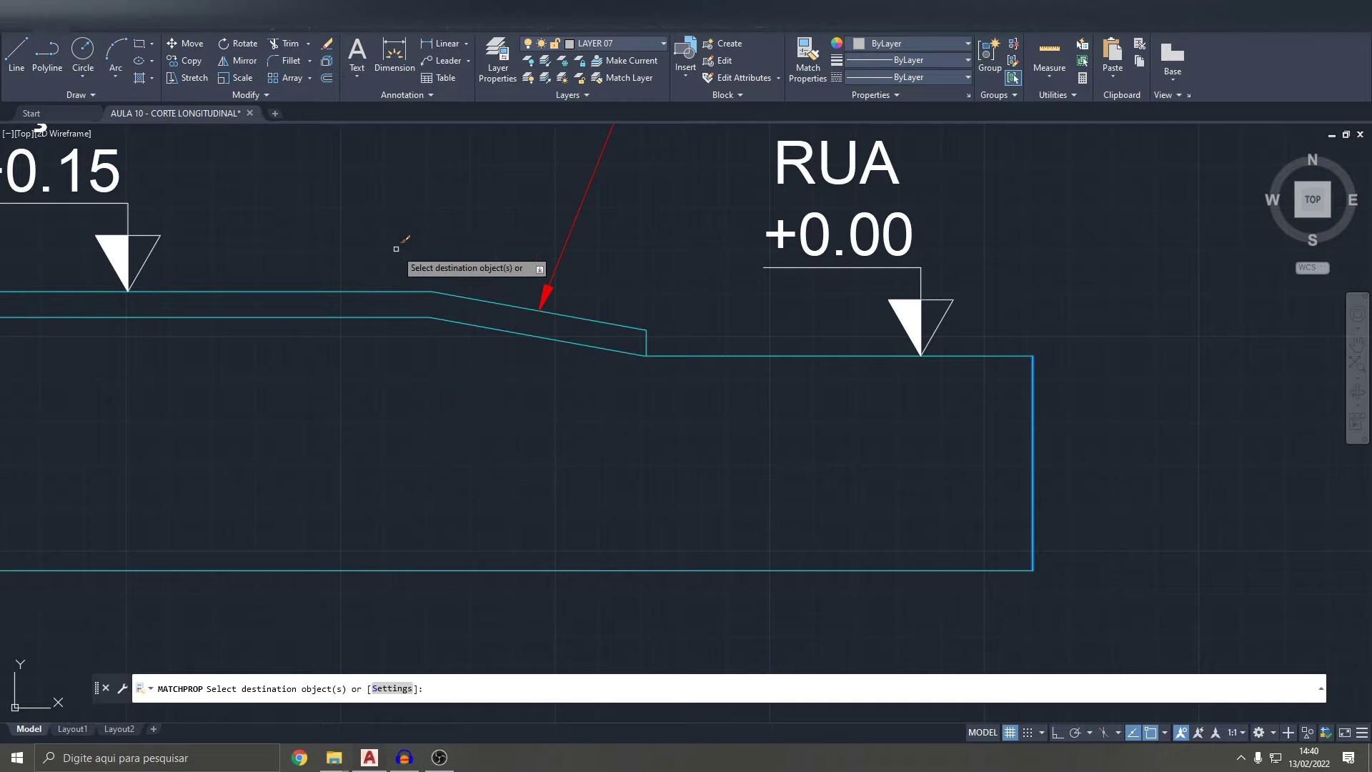
pyautogui.scroll(-3, 443, 307)
pyautogui.scroll(2, 465, 319)
pyautogui.press('Return')
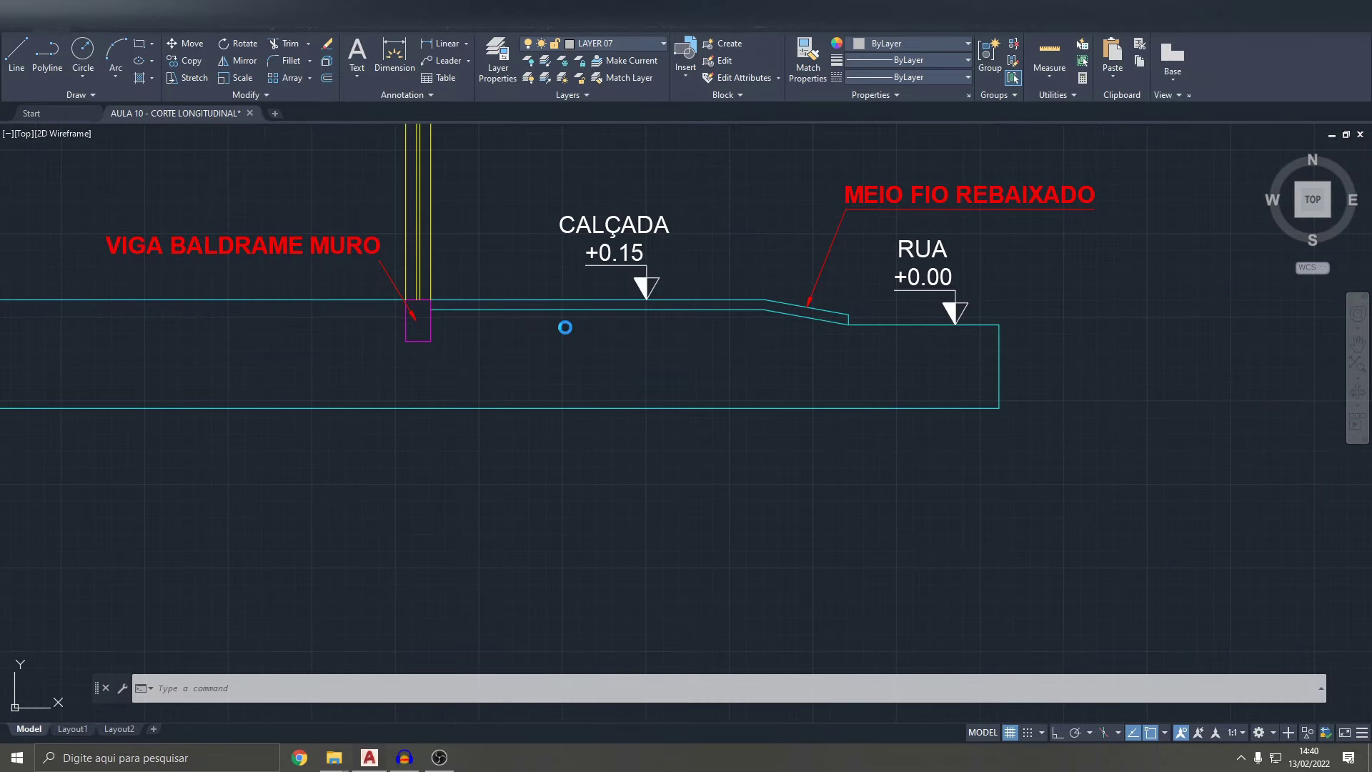
# - Inspect the section in a plot preview, then return to the drawing
pyautogui.hotkey('ctrl', 'p')
pyautogui.click(453, 551)
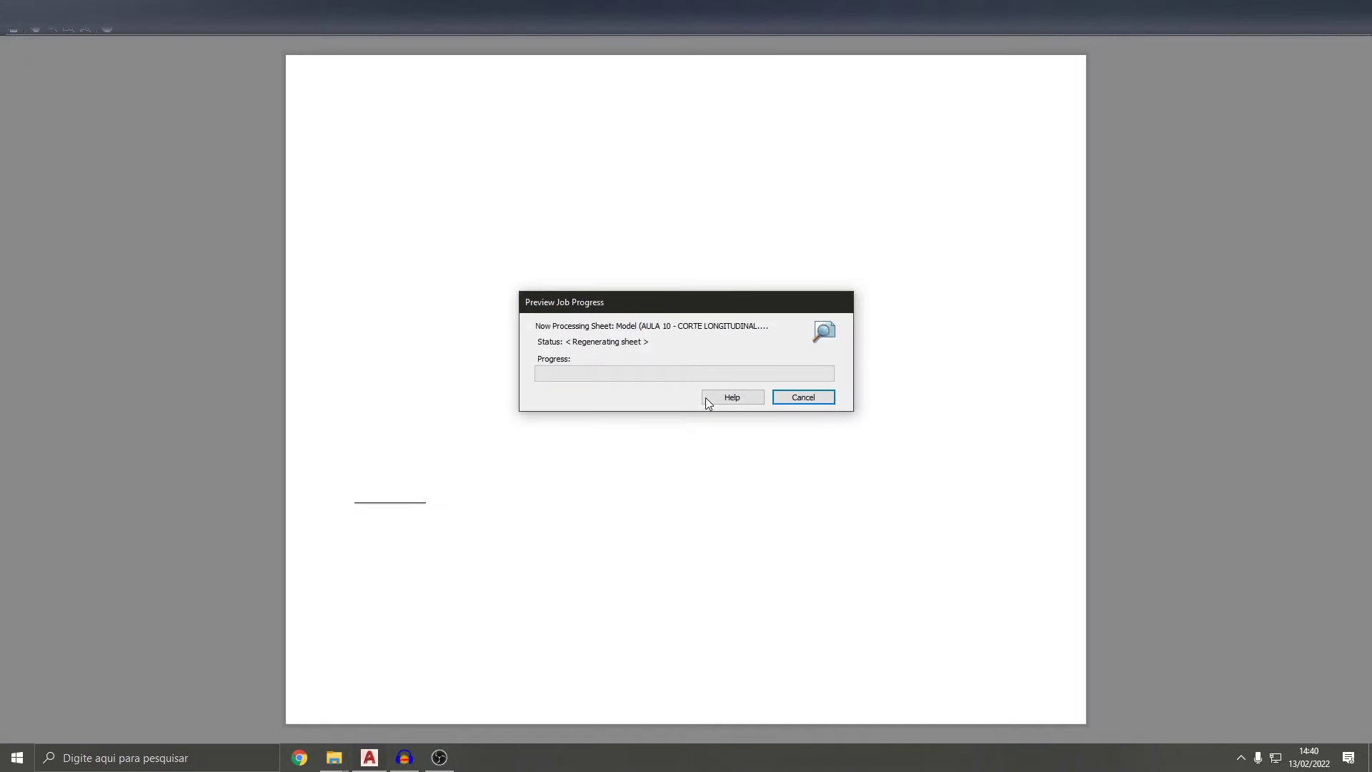
pyautogui.scroll(6, 697, 304)
pyautogui.scroll(-5, 697, 305)
pyautogui.scroll(10, 929, 300)
pyautogui.scroll(2, 1017, 301)
pyautogui.scroll(-2, 1016, 302)
pyautogui.scroll(-1, 823, 400)
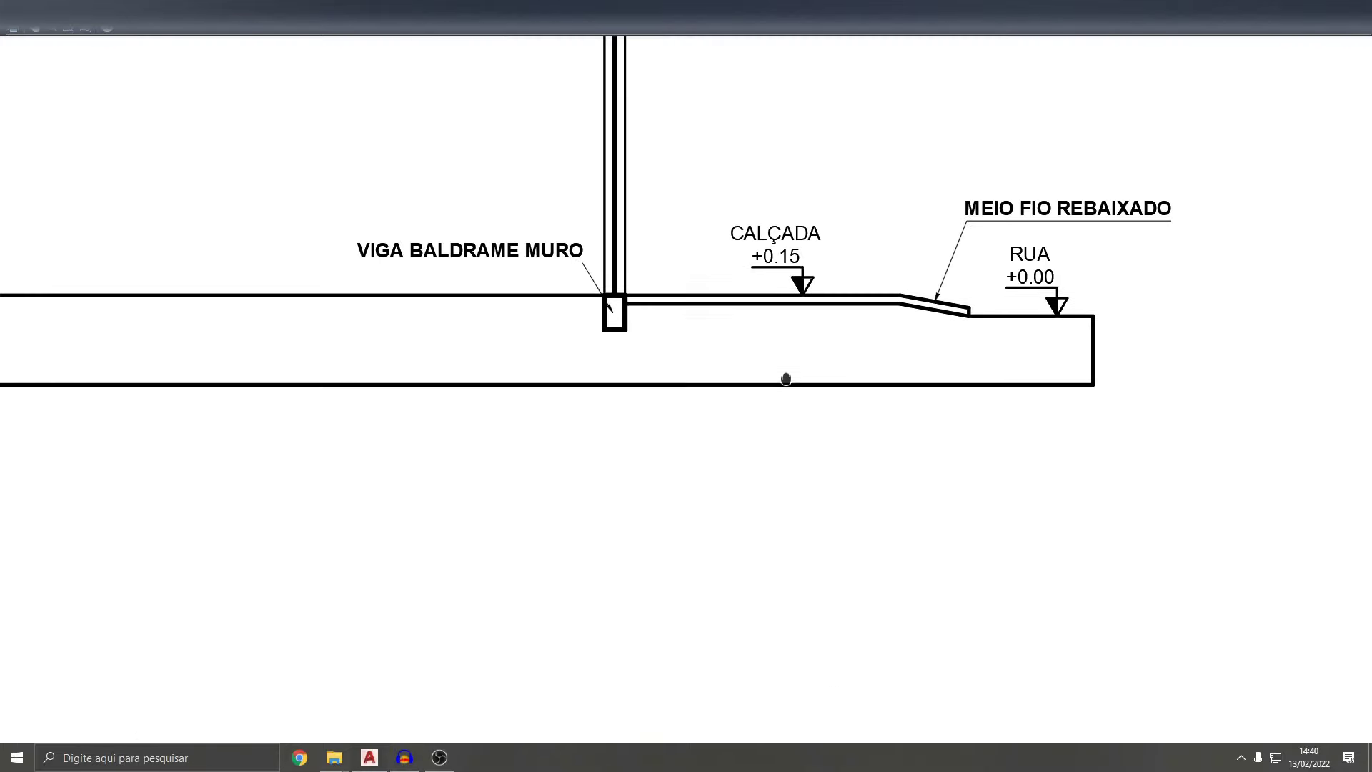
pyautogui.scroll(-1, 840, 390)
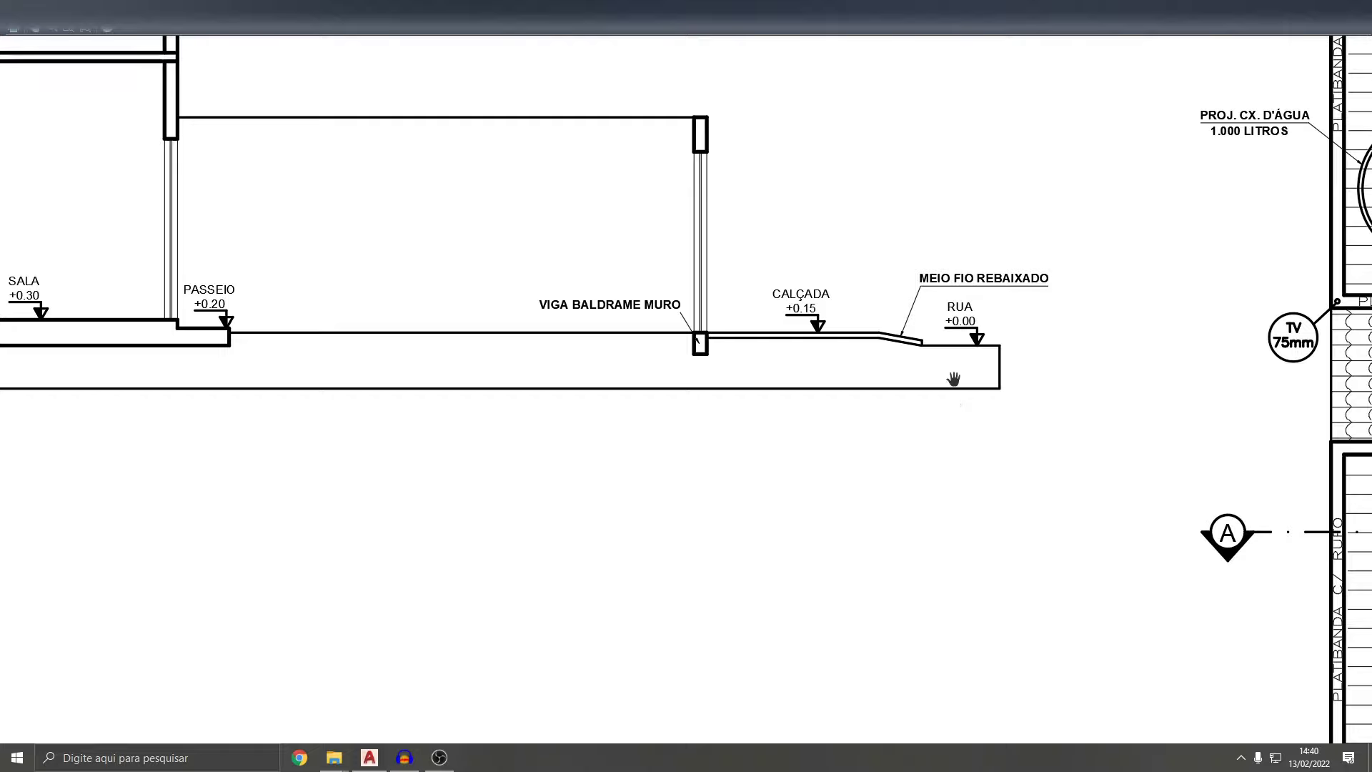
pyautogui.scroll(-1, 870, 361)
pyautogui.scroll(2, 933, 349)
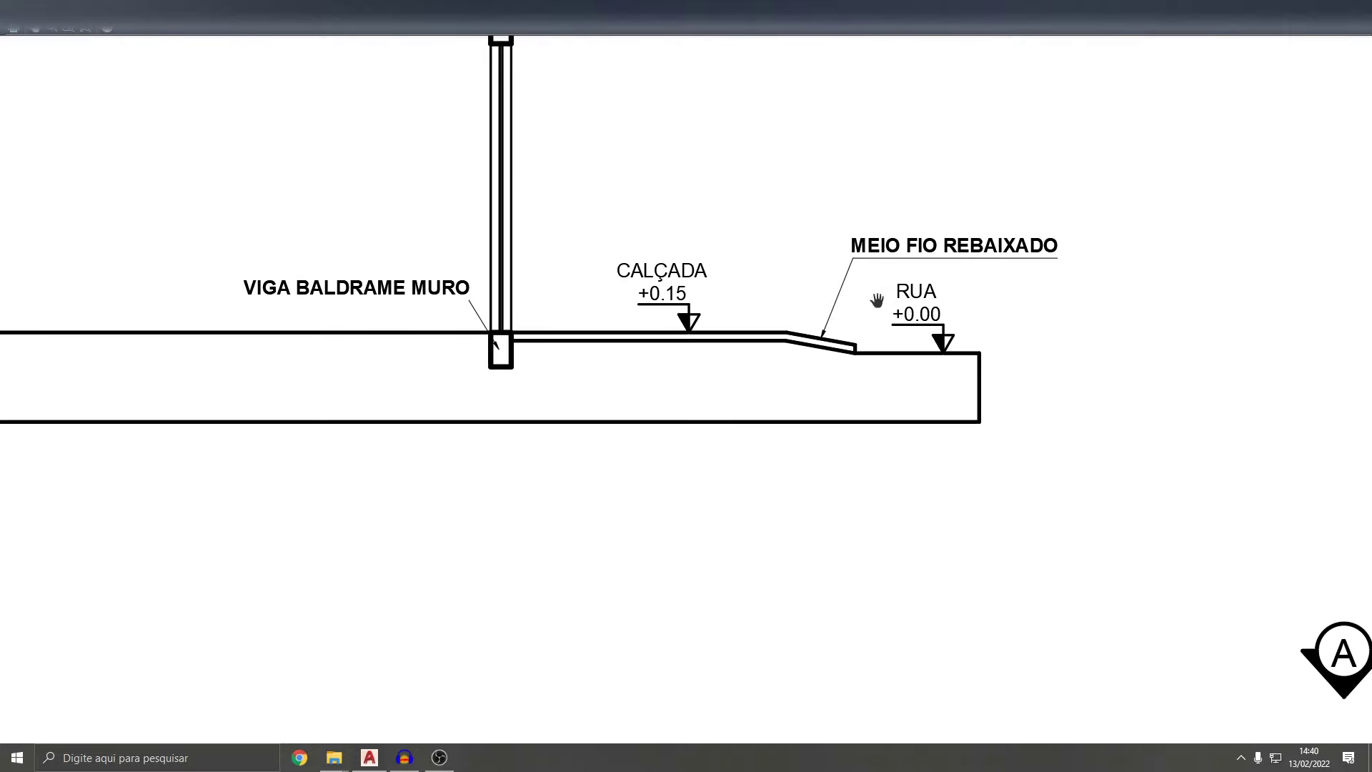
pyautogui.scroll(-3, 879, 297)
pyautogui.scroll(1, 900, 307)
pyautogui.scroll(3, 918, 313)
pyautogui.press('Escape')
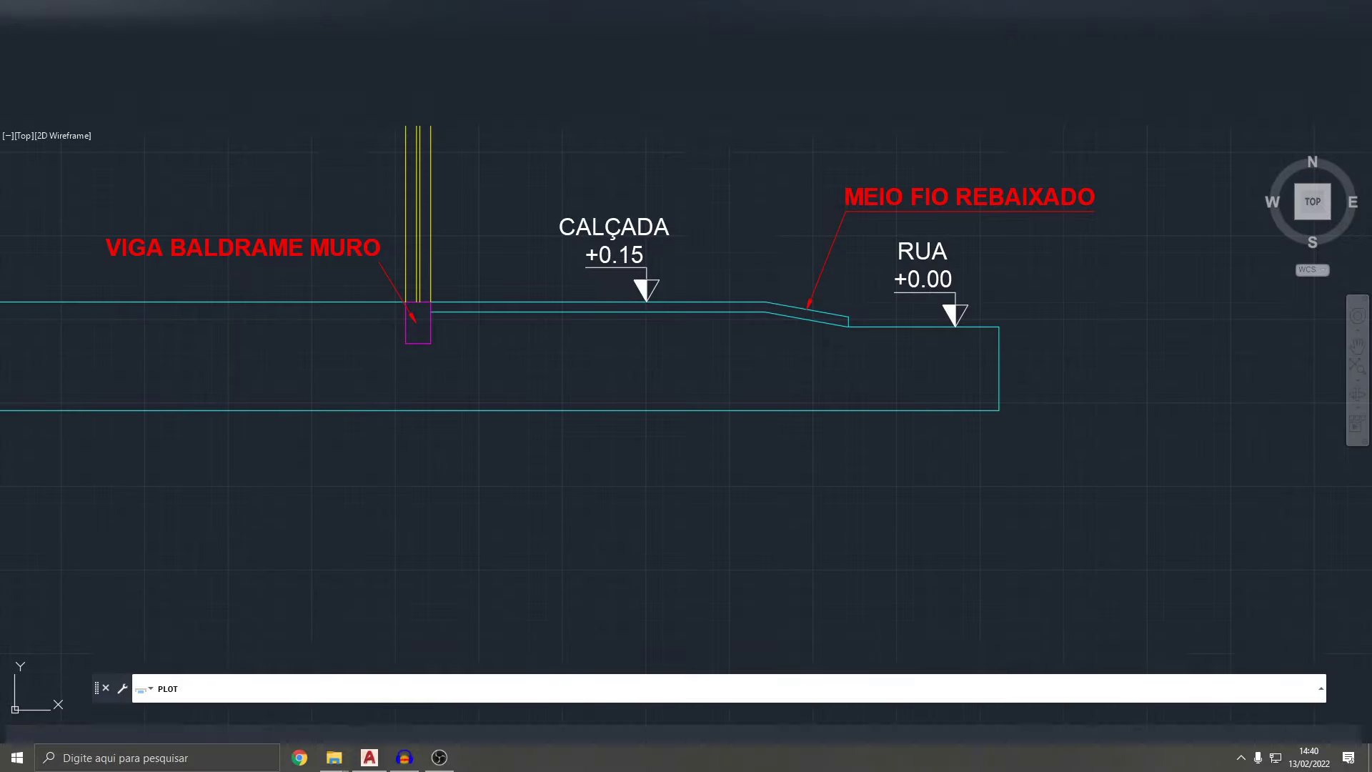
pyautogui.scroll(-4, 643, 439)
# - Zoom and pan to bring the longitudinal section and roof plan into view
pyautogui.scroll(-1, 500, 443)
pyautogui.scroll(4, 429, 500)
pyautogui.scroll(2, 424, 472)
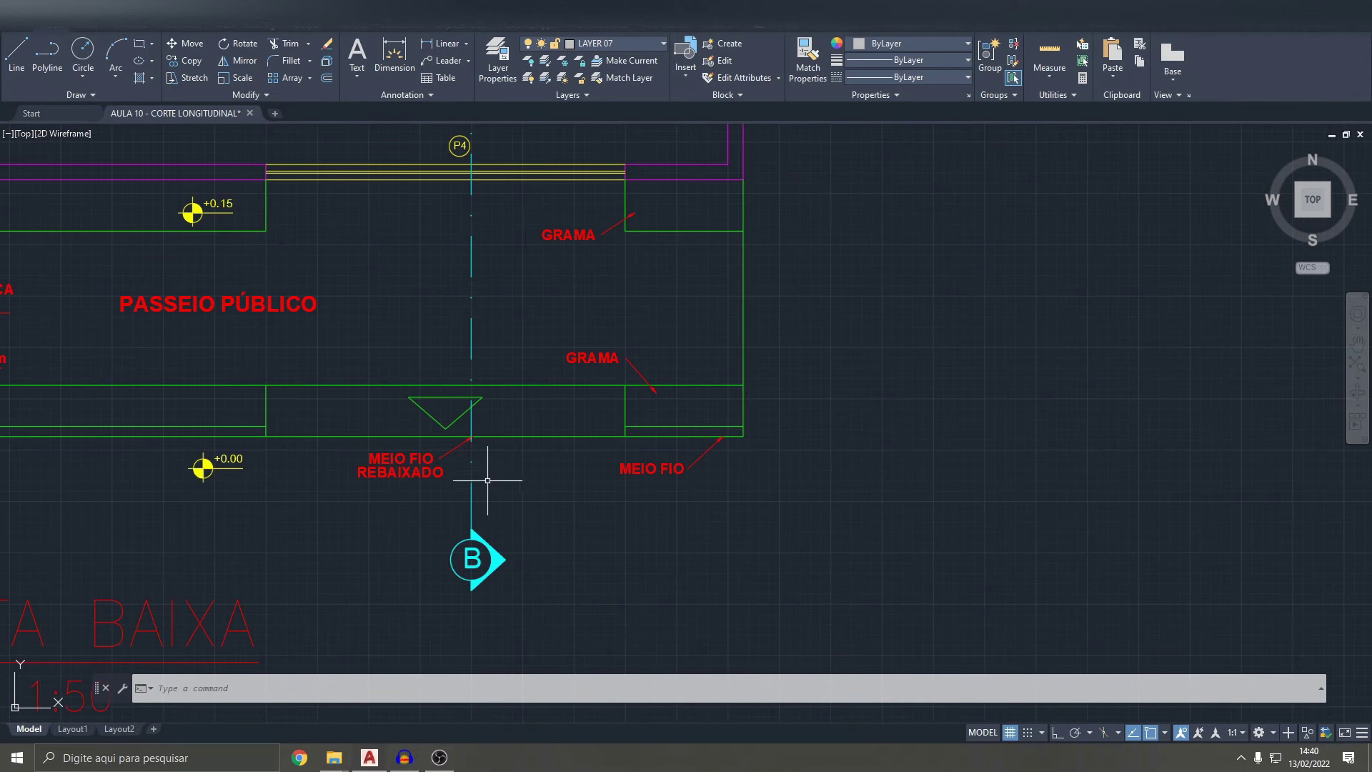
pyautogui.scroll(-3, 528, 408)
pyautogui.scroll(-1, 527, 398)
pyautogui.scroll(-5, 516, 394)
pyautogui.moveTo(516, 394); pyautogui.dragTo(762, 326, button='middle')
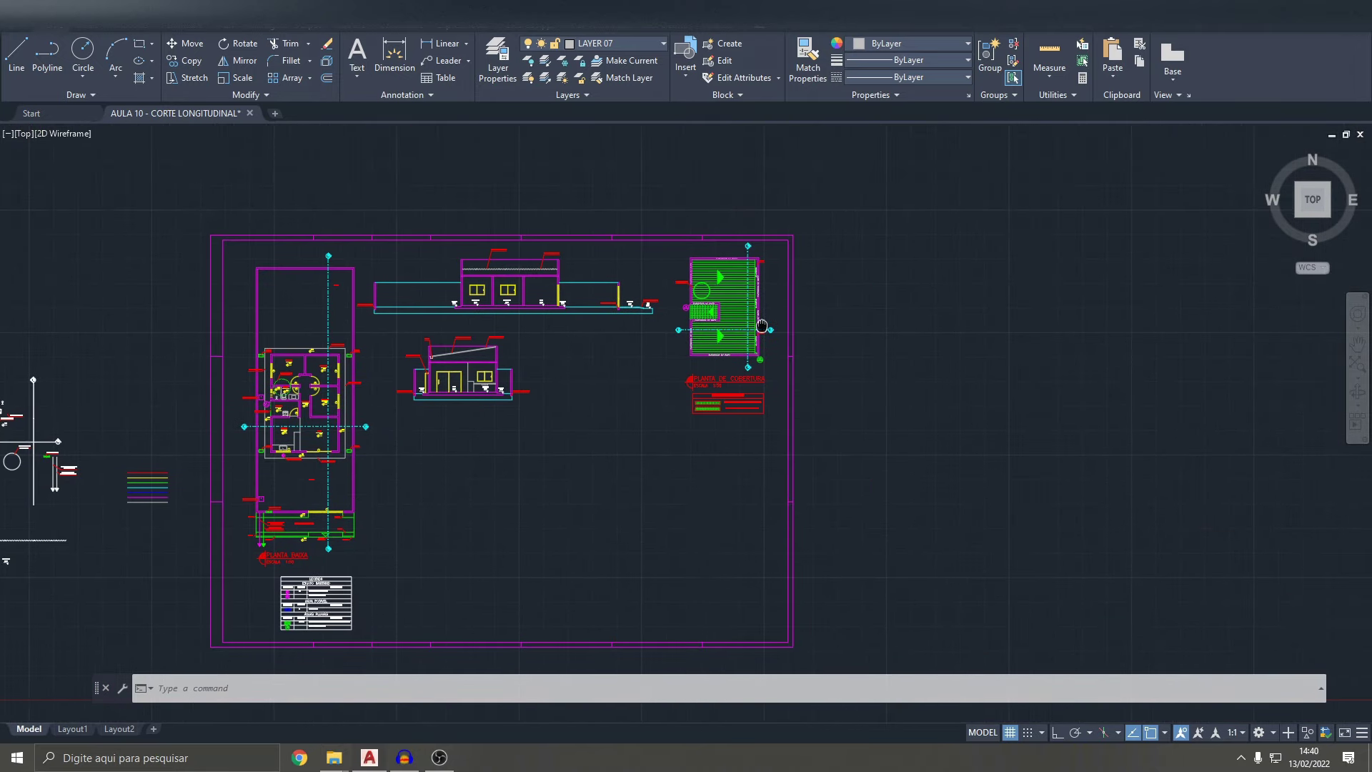
# - Cancel any active command and quick-save the drawing with Ctrl+S
pyautogui.scroll(-4, 714, 357)
pyautogui.scroll(5, 679, 343)
pyautogui.scroll(4, 628, 329)
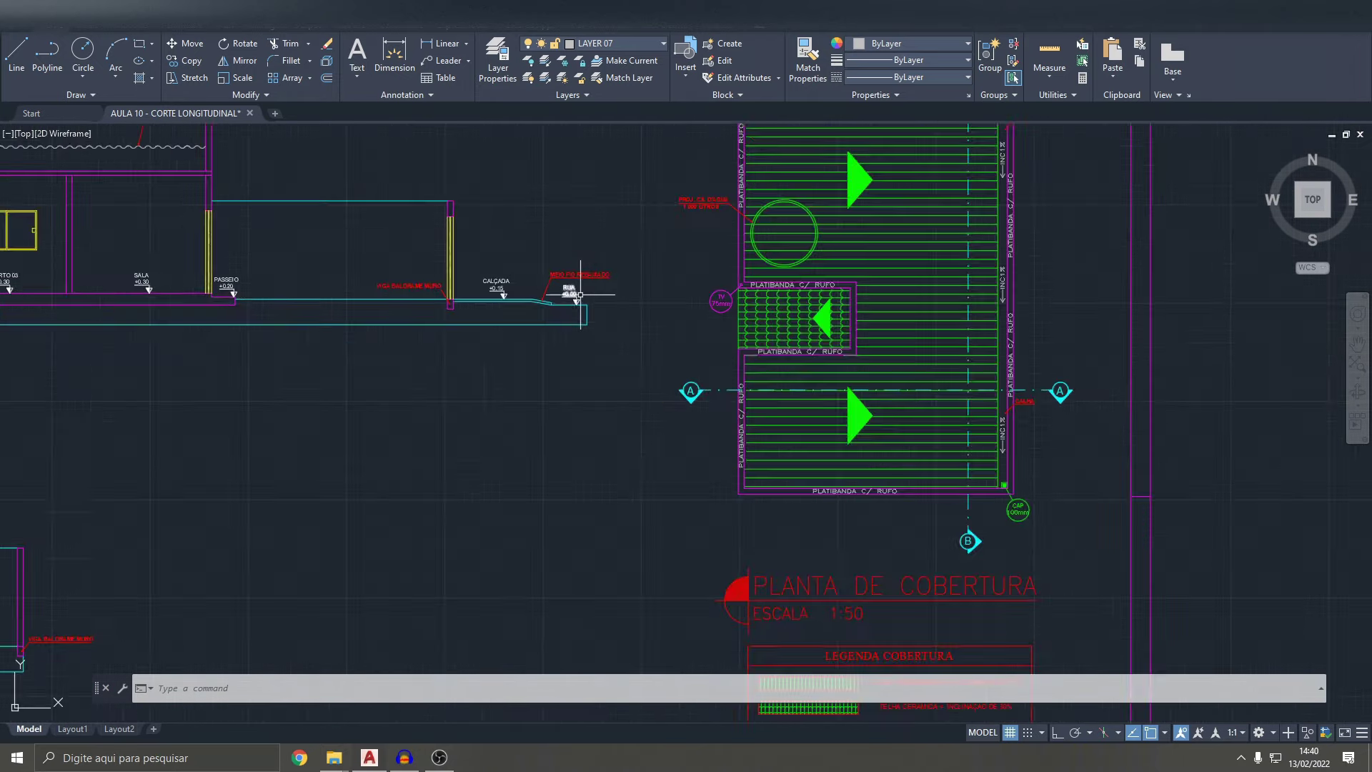
pyautogui.scroll(5, 543, 316)
pyautogui.scroll(-6, 491, 336)
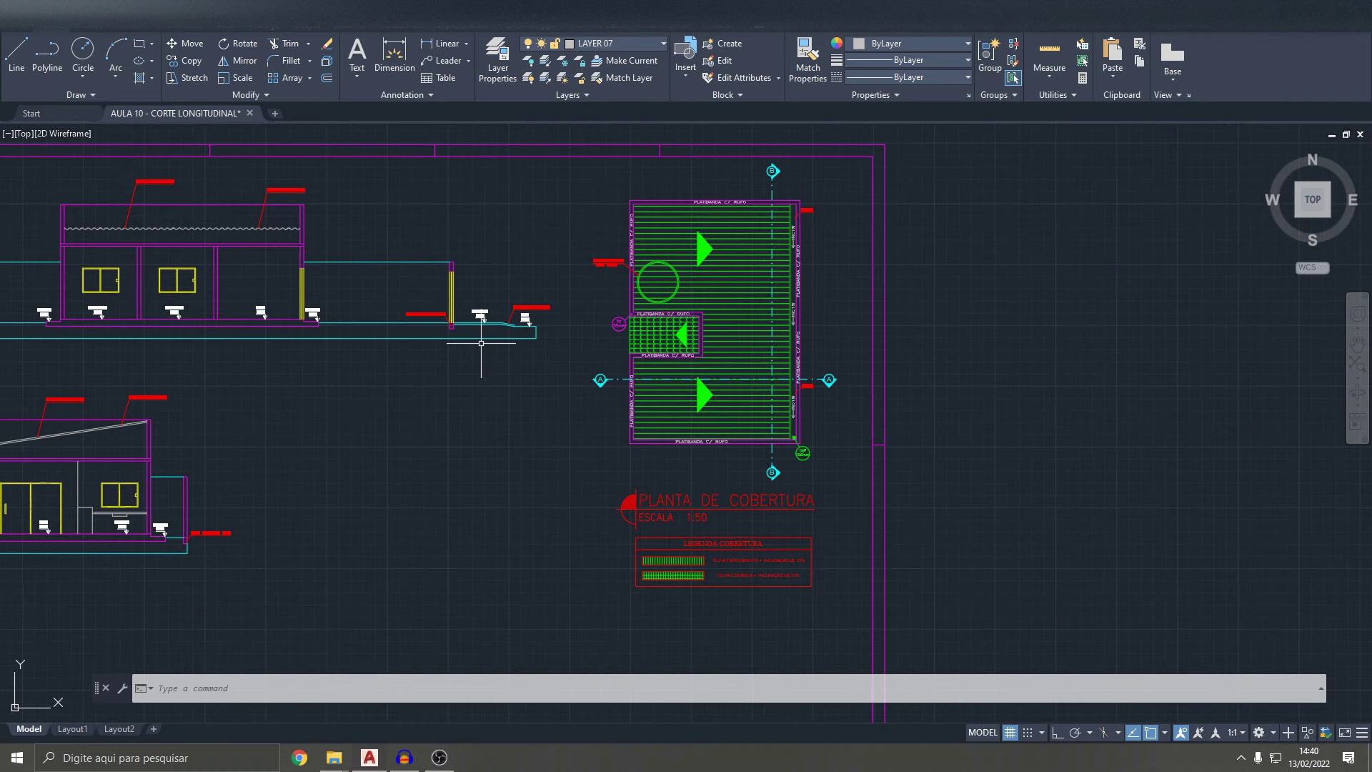
pyautogui.press('Escape')
pyautogui.press('Escape')
pyautogui.press('Escape')
pyautogui.hotkey('ctrl', 's')
# - Pan from the upper section across to reveal the roof plan beside it
pyautogui.moveTo(429, 395)
pyautogui.mouseDown(button='middle')
pyautogui.moveTo(616, 358)
pyautogui.moveTo(450, 386)
pyautogui.mouseUp(button='middle')
pyautogui.scroll(4, 408, 328)
pyautogui.scroll(-2, 408, 327)
pyautogui.scroll(-3, 475, 413)
pyautogui.moveTo(761, 357); pyautogui.dragTo(692, 335, button='middle')
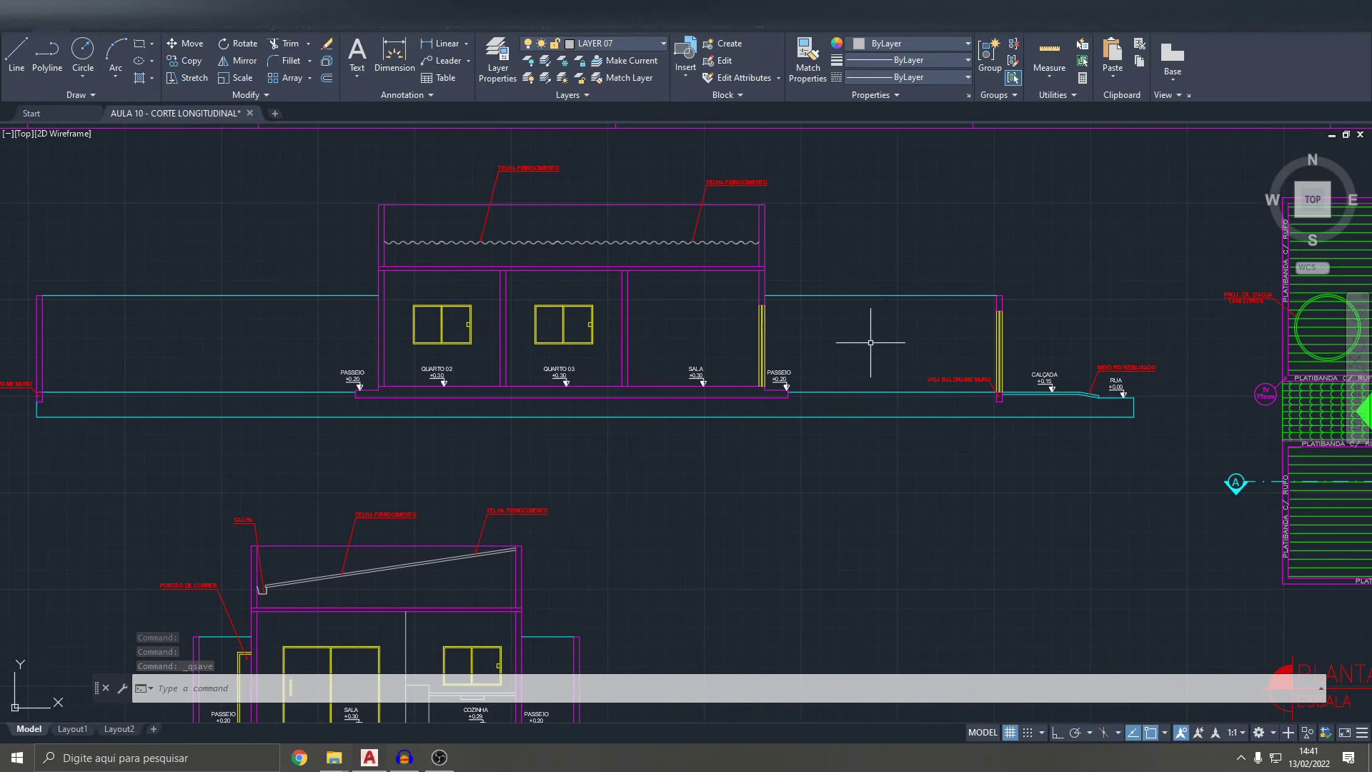
pyautogui.moveTo(779, 354); pyautogui.dragTo(719, 368, button='middle')
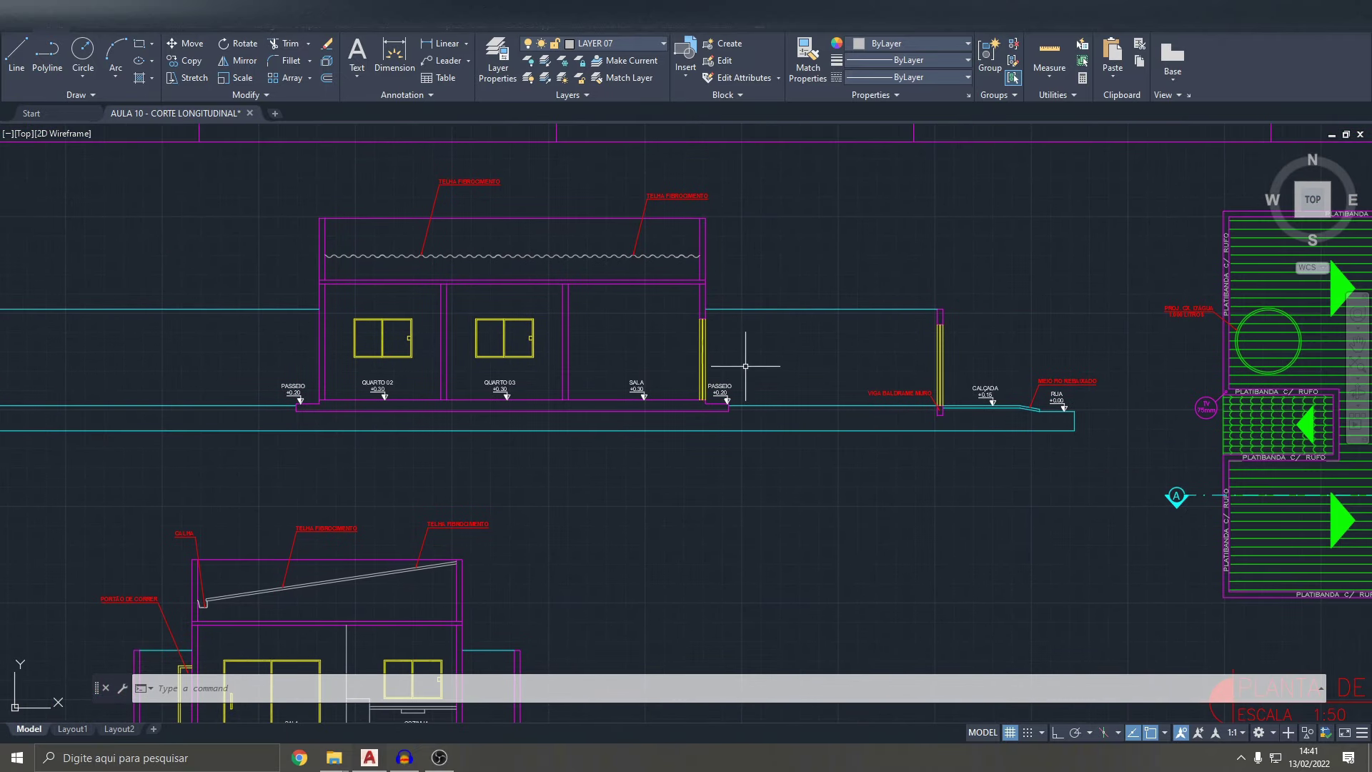
# - Zoom in and out to inspect the roof plan and section details
pyautogui.scroll(-3, 745, 366)
pyautogui.scroll(5, 736, 275)
pyautogui.scroll(-5, 736, 279)
pyautogui.scroll(7, 742, 286)
pyautogui.scroll(-4, 742, 287)
pyautogui.scroll(2, 643, 400)
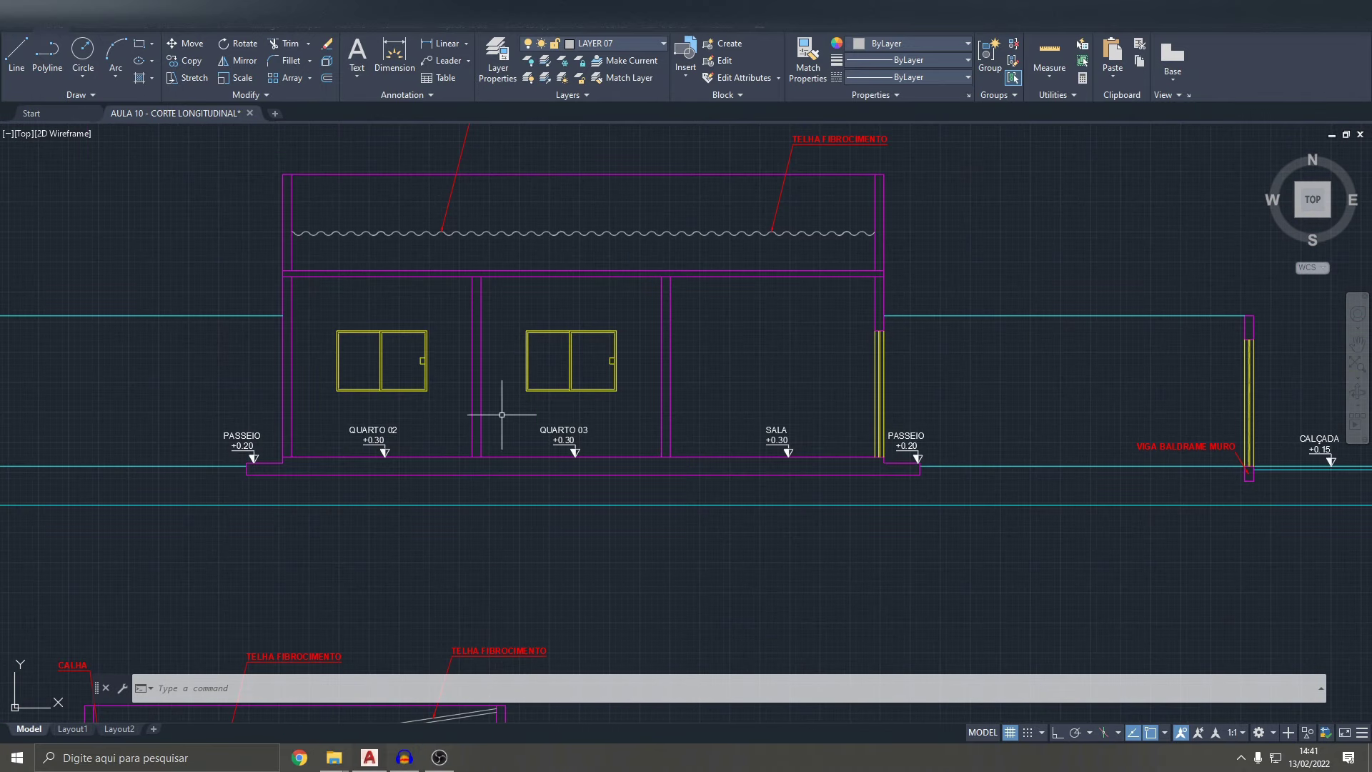
pyautogui.scroll(-2, 530, 375)
pyautogui.scroll(-2, 465, 400)
pyautogui.scroll(5, 365, 425)
pyautogui.scroll(2, 399, 415)
pyautogui.scroll(-4, 399, 415)
pyautogui.scroll(3, 377, 306)
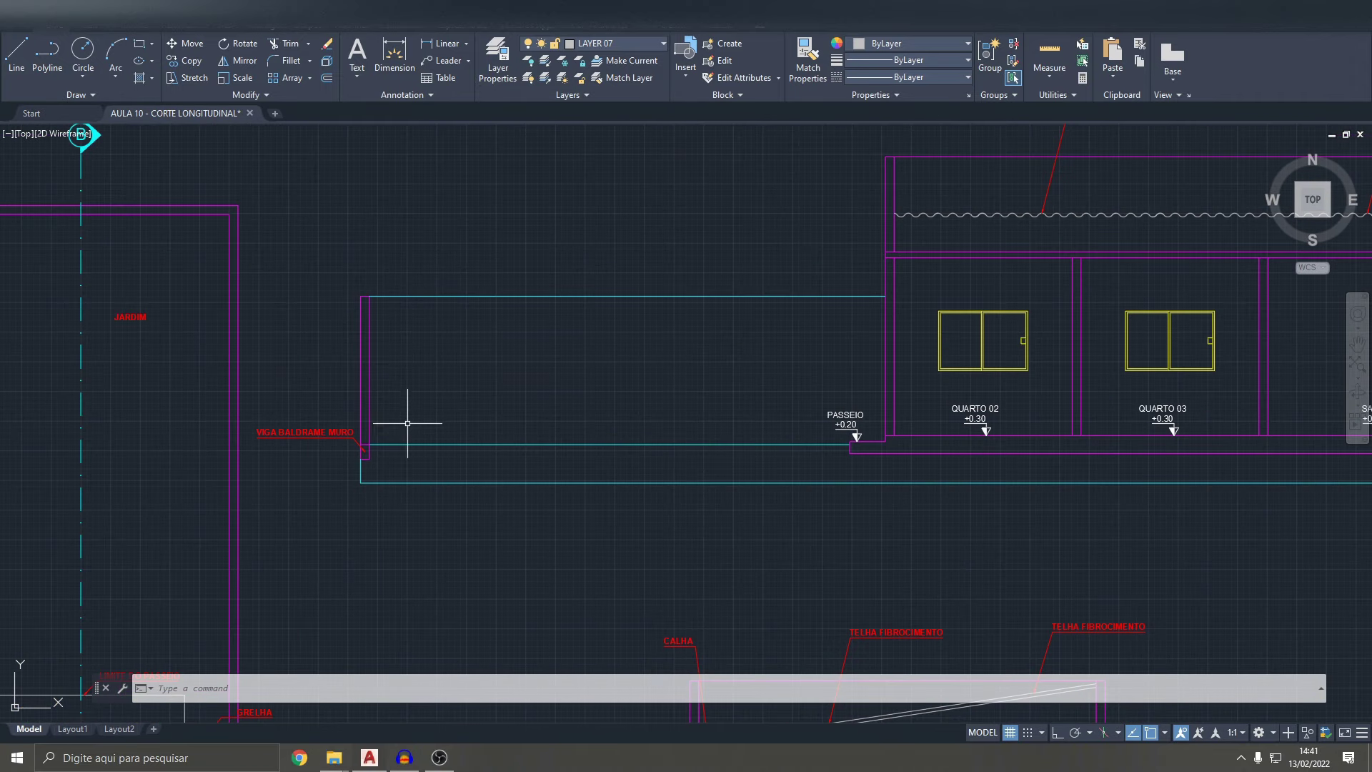
# - Pan along the building section's room labels to the CALÇADA and RUA street end
pyautogui.moveTo(407, 419); pyautogui.dragTo(57, 414, button='middle')
pyautogui.moveTo(1292, 330); pyautogui.dragTo(965, 282, button='middle')
pyautogui.moveTo(1055, 320); pyautogui.dragTo(720, 297, button='middle')
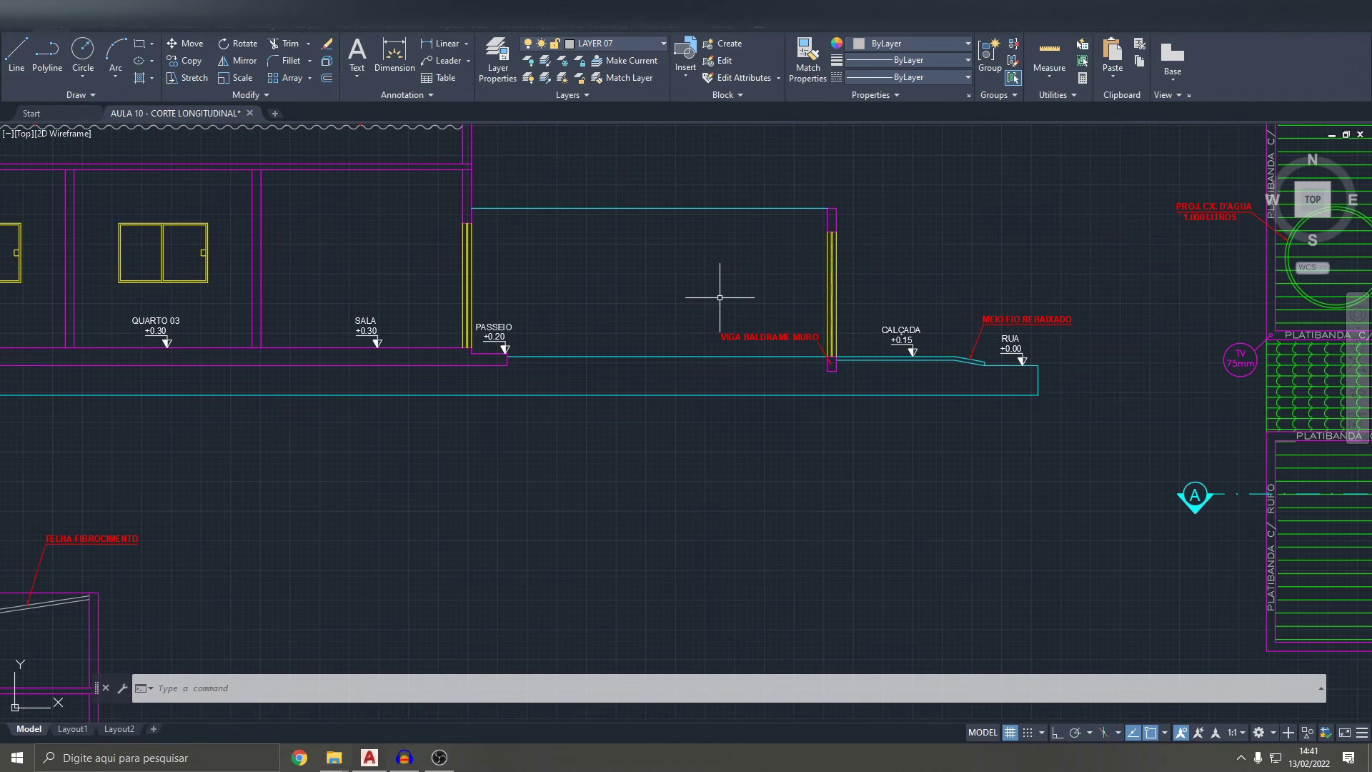
pyautogui.scroll(-3, 871, 306)
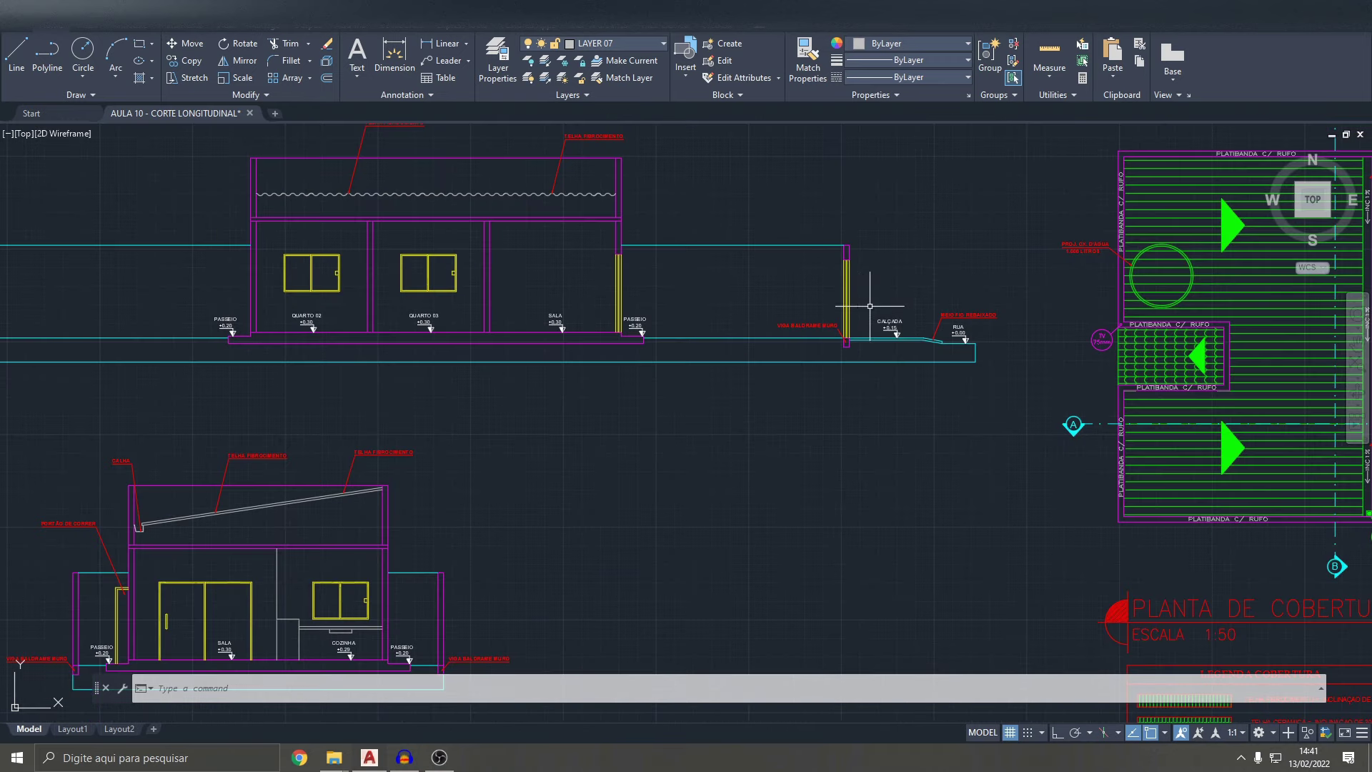
pyautogui.scroll(3, 827, 300)
pyautogui.scroll(3, 1036, 343)
pyautogui.scroll(-3, 1068, 400)
# - Recentre the view on the whole longitudinal section and the section below it
pyautogui.moveTo(996, 362); pyautogui.dragTo(979, 322, button='middle')
pyautogui.scroll(-2, 979, 322)
pyautogui.scroll(1, 595, 314)
pyautogui.moveTo(596, 314)
pyautogui.mouseDown(button='middle')
pyautogui.moveTo(619, 368)
pyautogui.moveTo(671, 316)
pyautogui.moveTo(560, 310)
pyautogui.moveTo(477, 389)
pyautogui.mouseUp(button='middle')
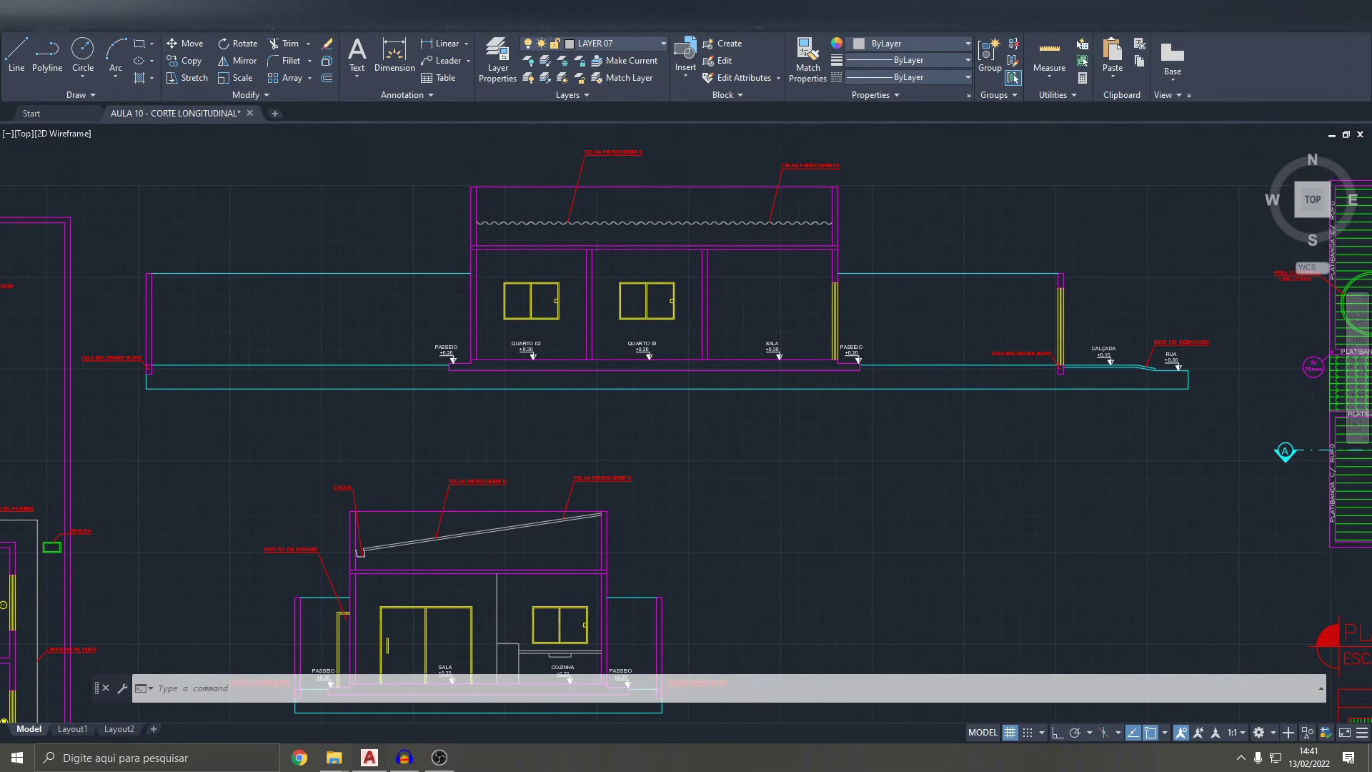
pyautogui.scroll(-2, 674, 415)
pyautogui.scroll(2, 726, 322)
pyautogui.press('Escape')
pyautogui.press('Escape')
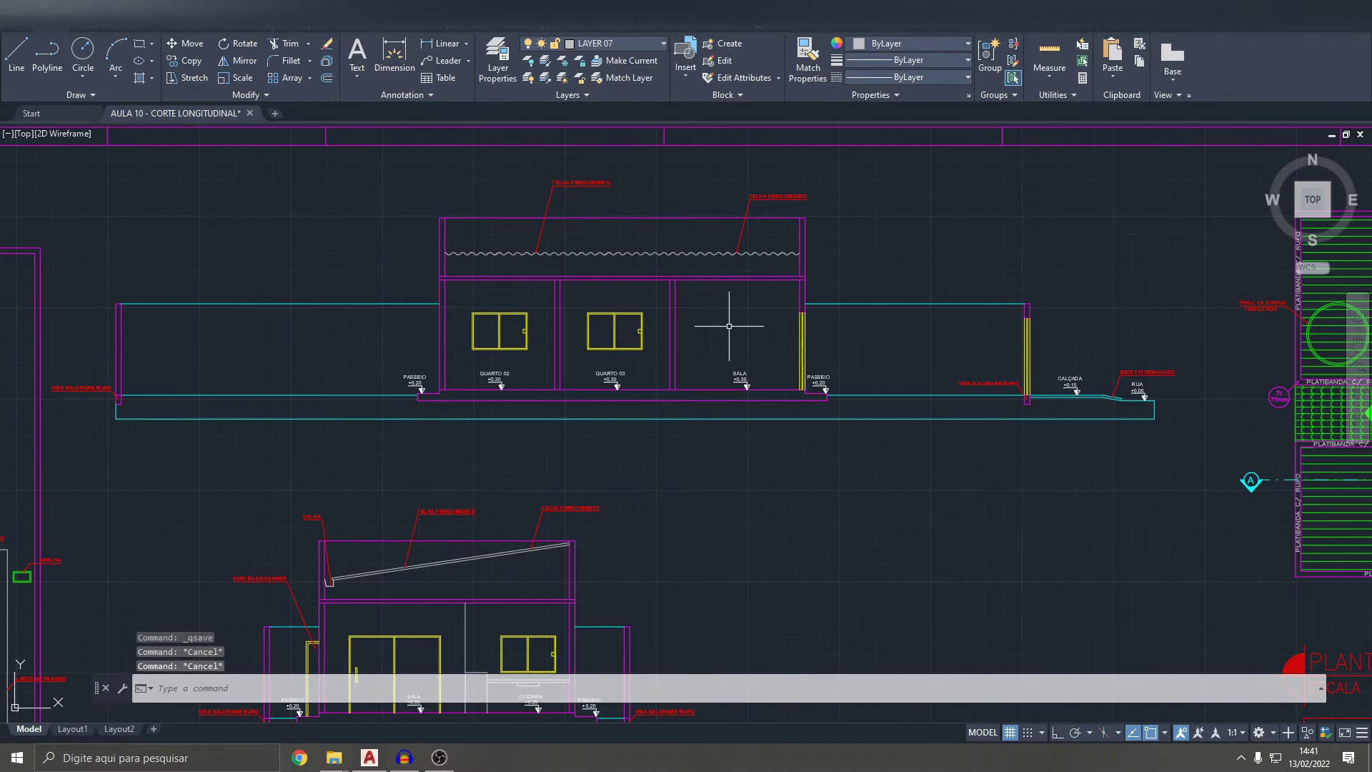
pyautogui.scroll(-2, 718, 380)
pyautogui.moveTo(718, 380); pyautogui.dragTo(768, 298, button='middle')
pyautogui.press('Escape')
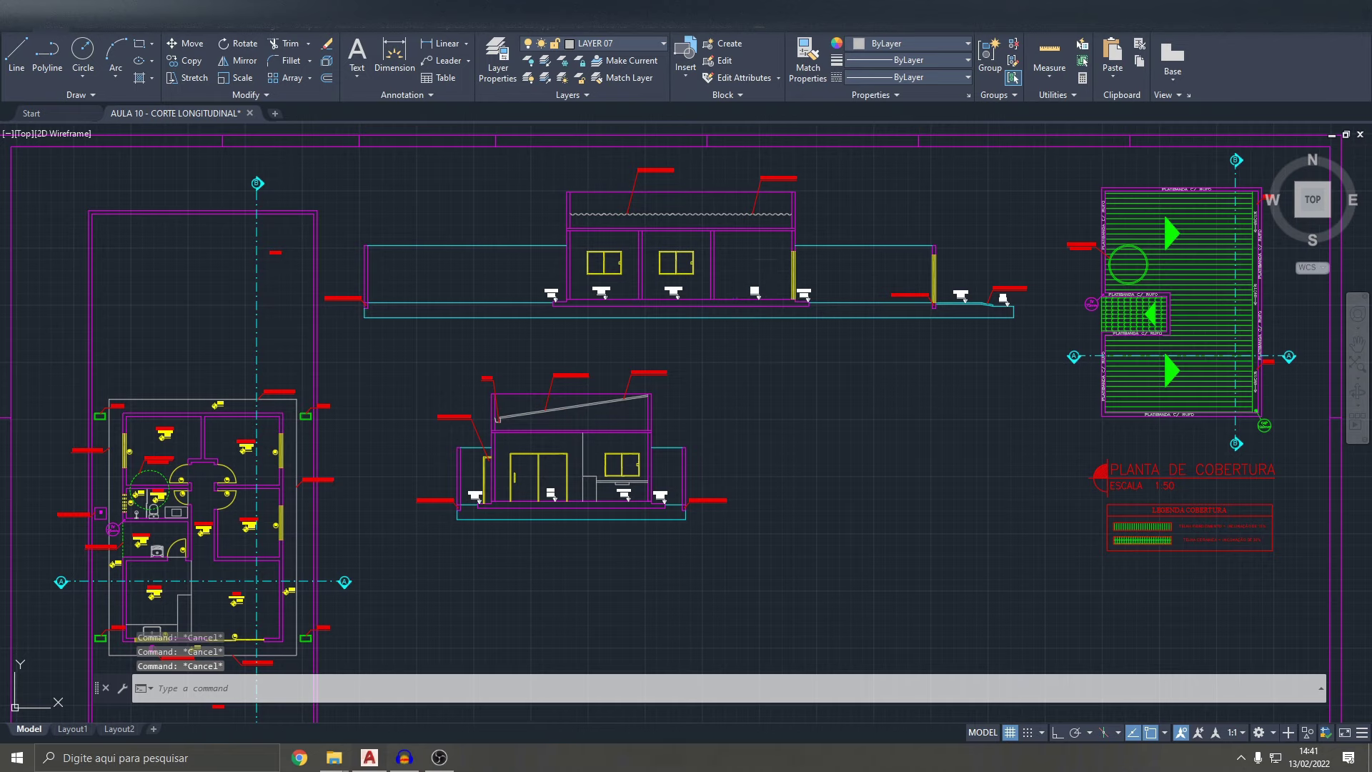
pyautogui.hotkey('ctrl', 'p')
pyautogui.click(451, 551)
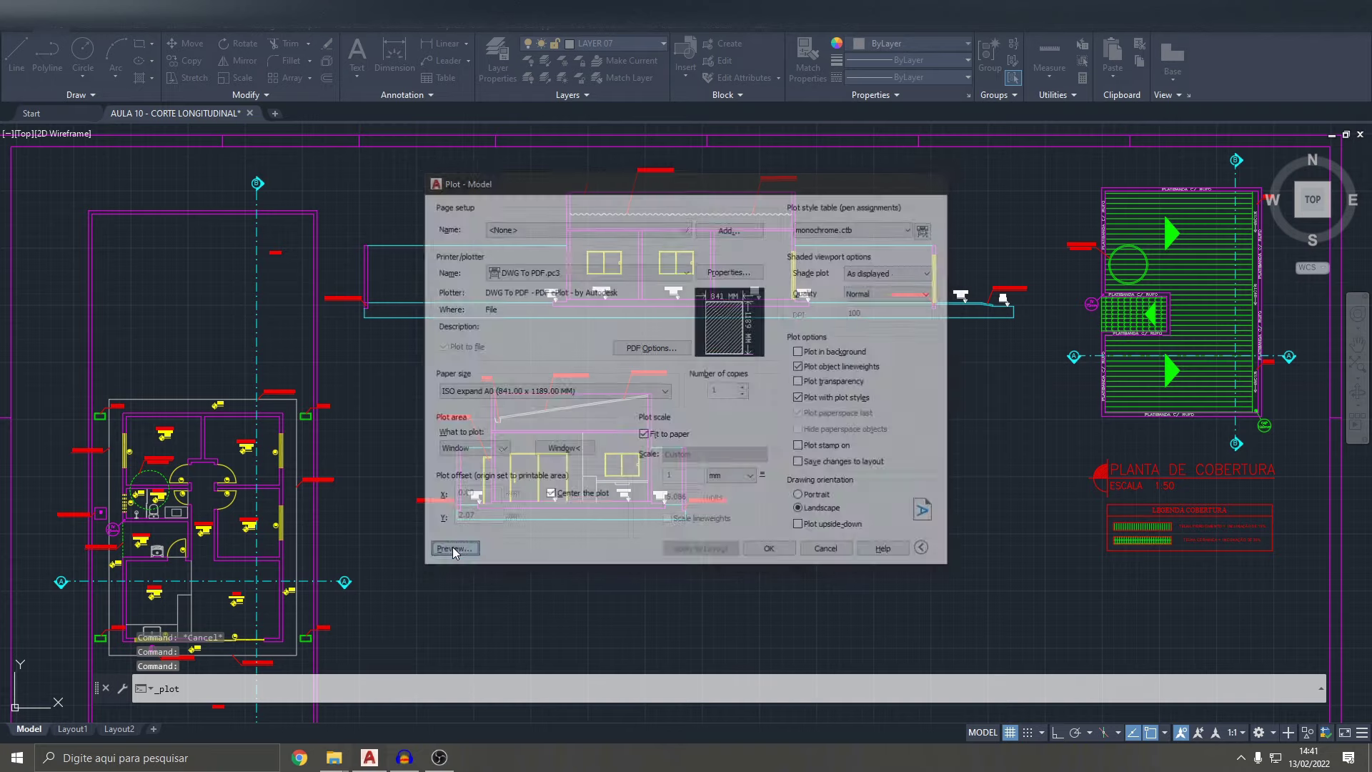
pyautogui.scroll(3, 655, 193)
pyautogui.moveTo(498, 201); pyautogui.dragTo(565, 264, button='middle')
pyautogui.scroll(2, 793, 198)
pyautogui.scroll(-1, 815, 221)
pyautogui.scroll(2, 857, 236)
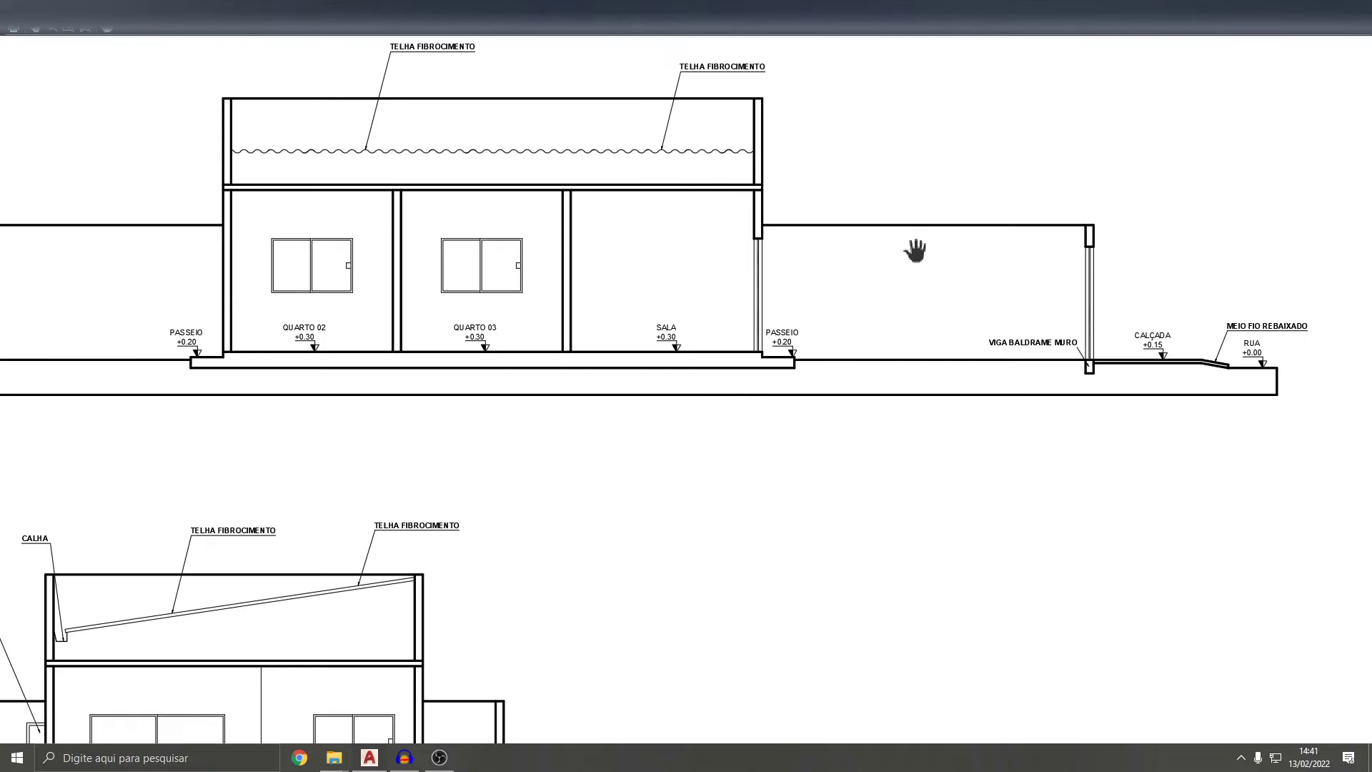
pyautogui.scroll(-2, 899, 251)
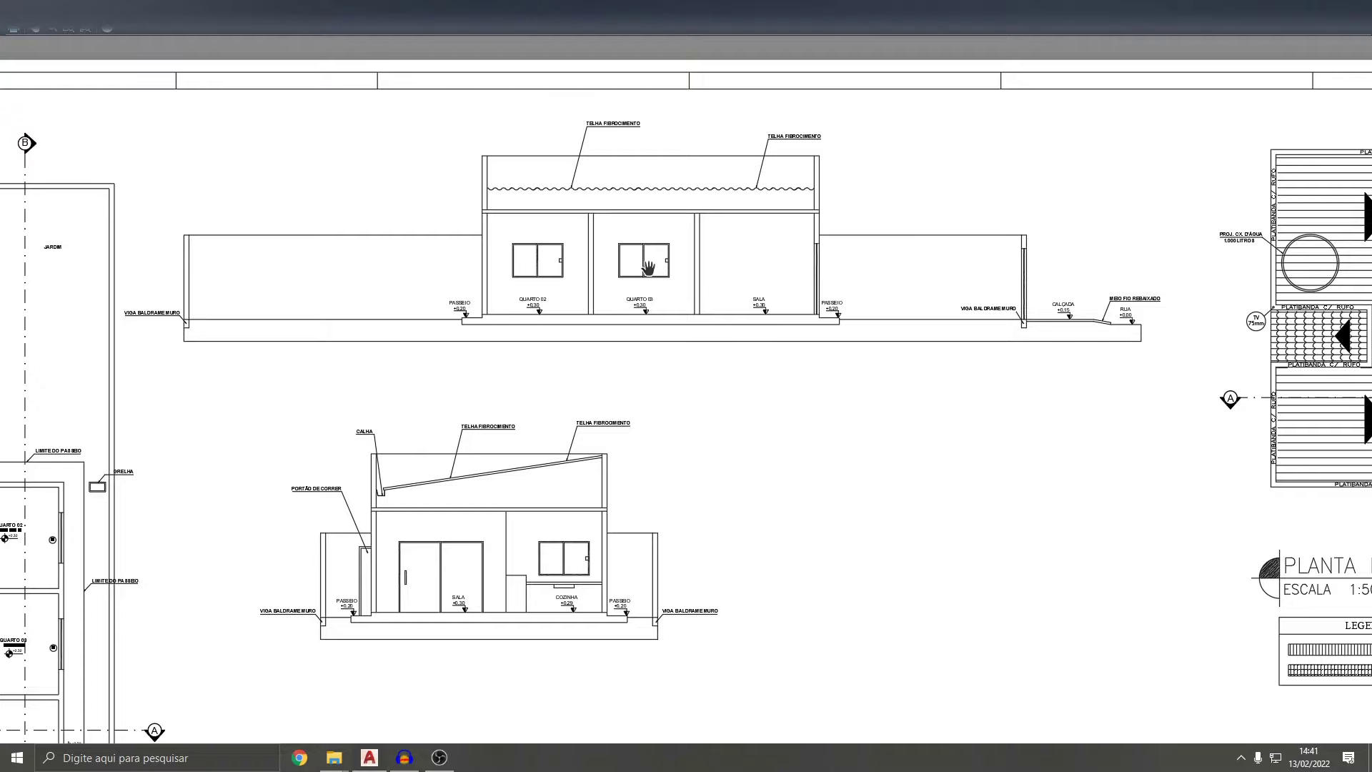
pyautogui.moveTo(648, 268); pyautogui.dragTo(1147, 262, button='middle')
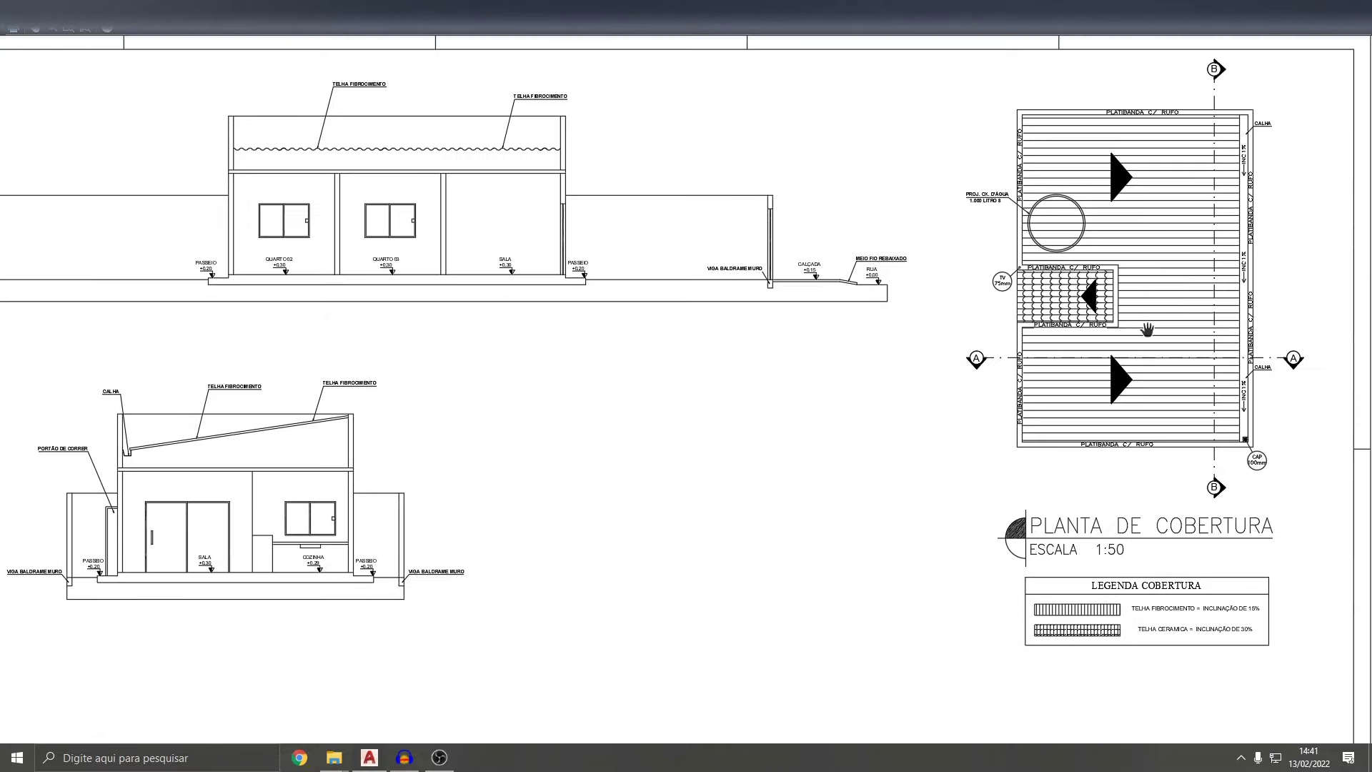
pyautogui.scroll(-5, 1147, 330)
pyautogui.scroll(5, 959, 315)
pyautogui.moveTo(977, 291); pyautogui.dragTo(829, 300, button='middle')
pyautogui.scroll(-2, 869, 325)
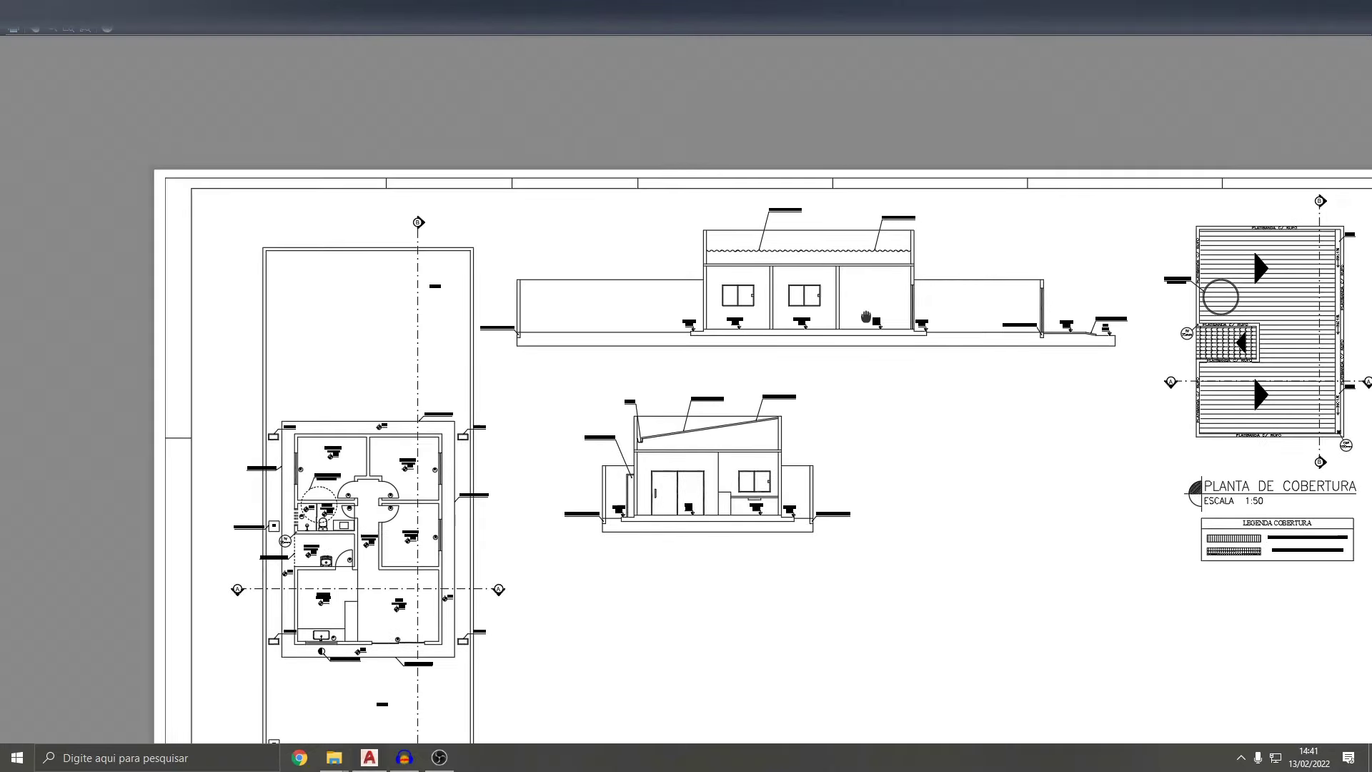
pyautogui.press('Escape')
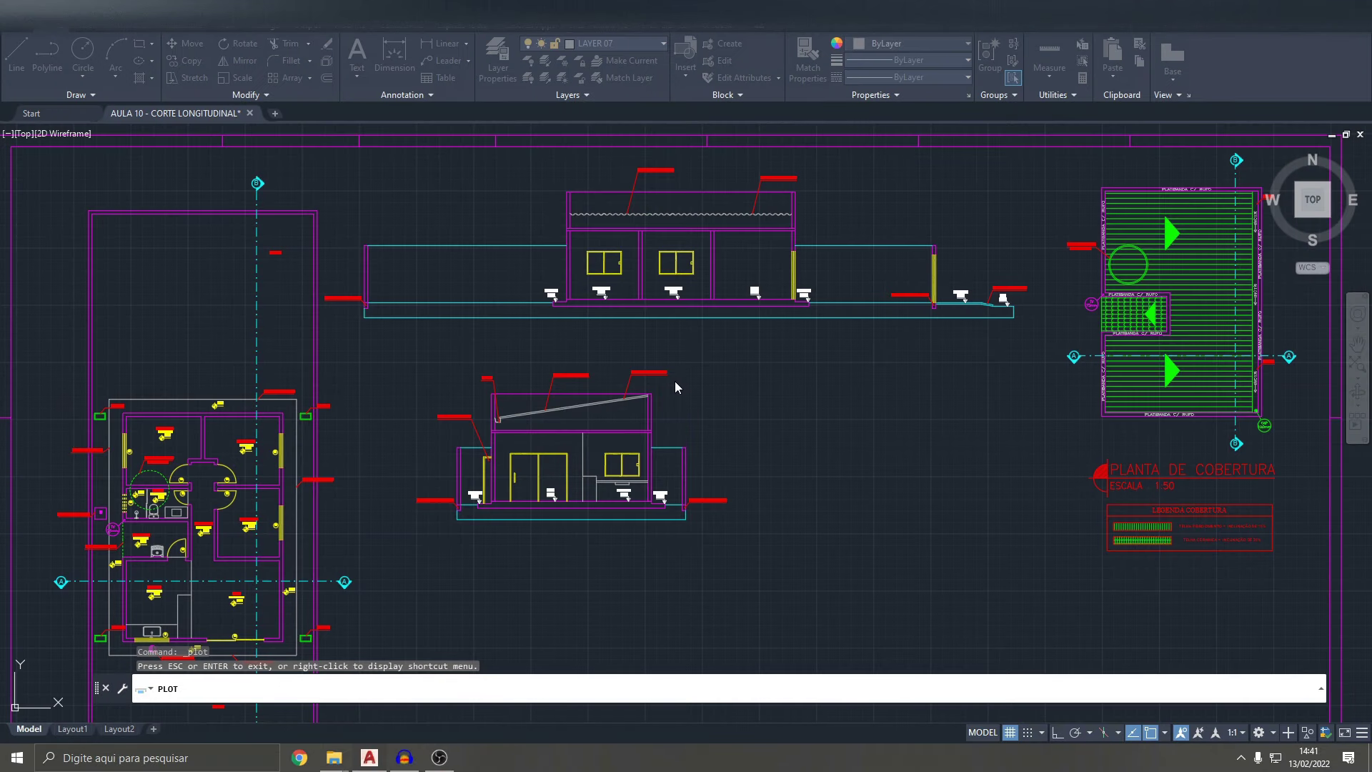
pyautogui.press('Escape')
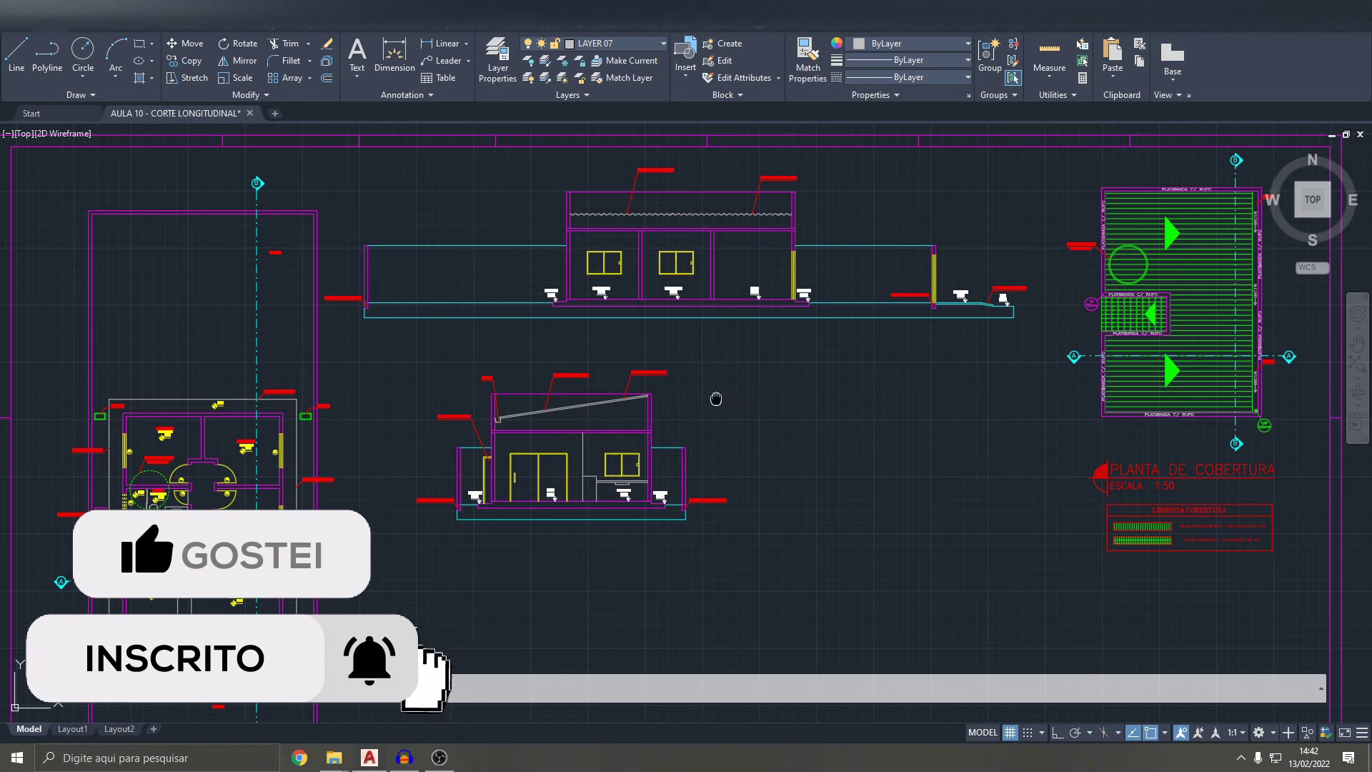
pyautogui.moveTo(714, 393); pyautogui.dragTo(725, 396, button='middle')
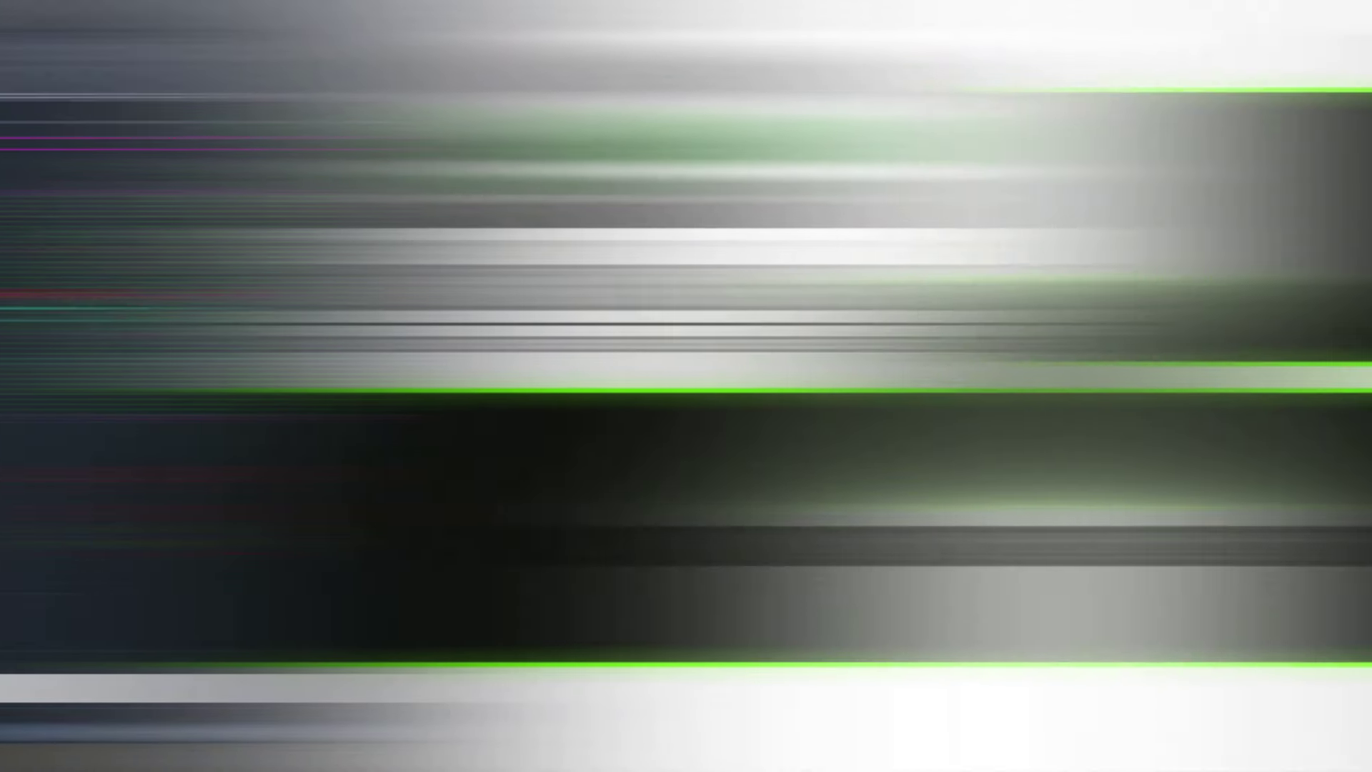